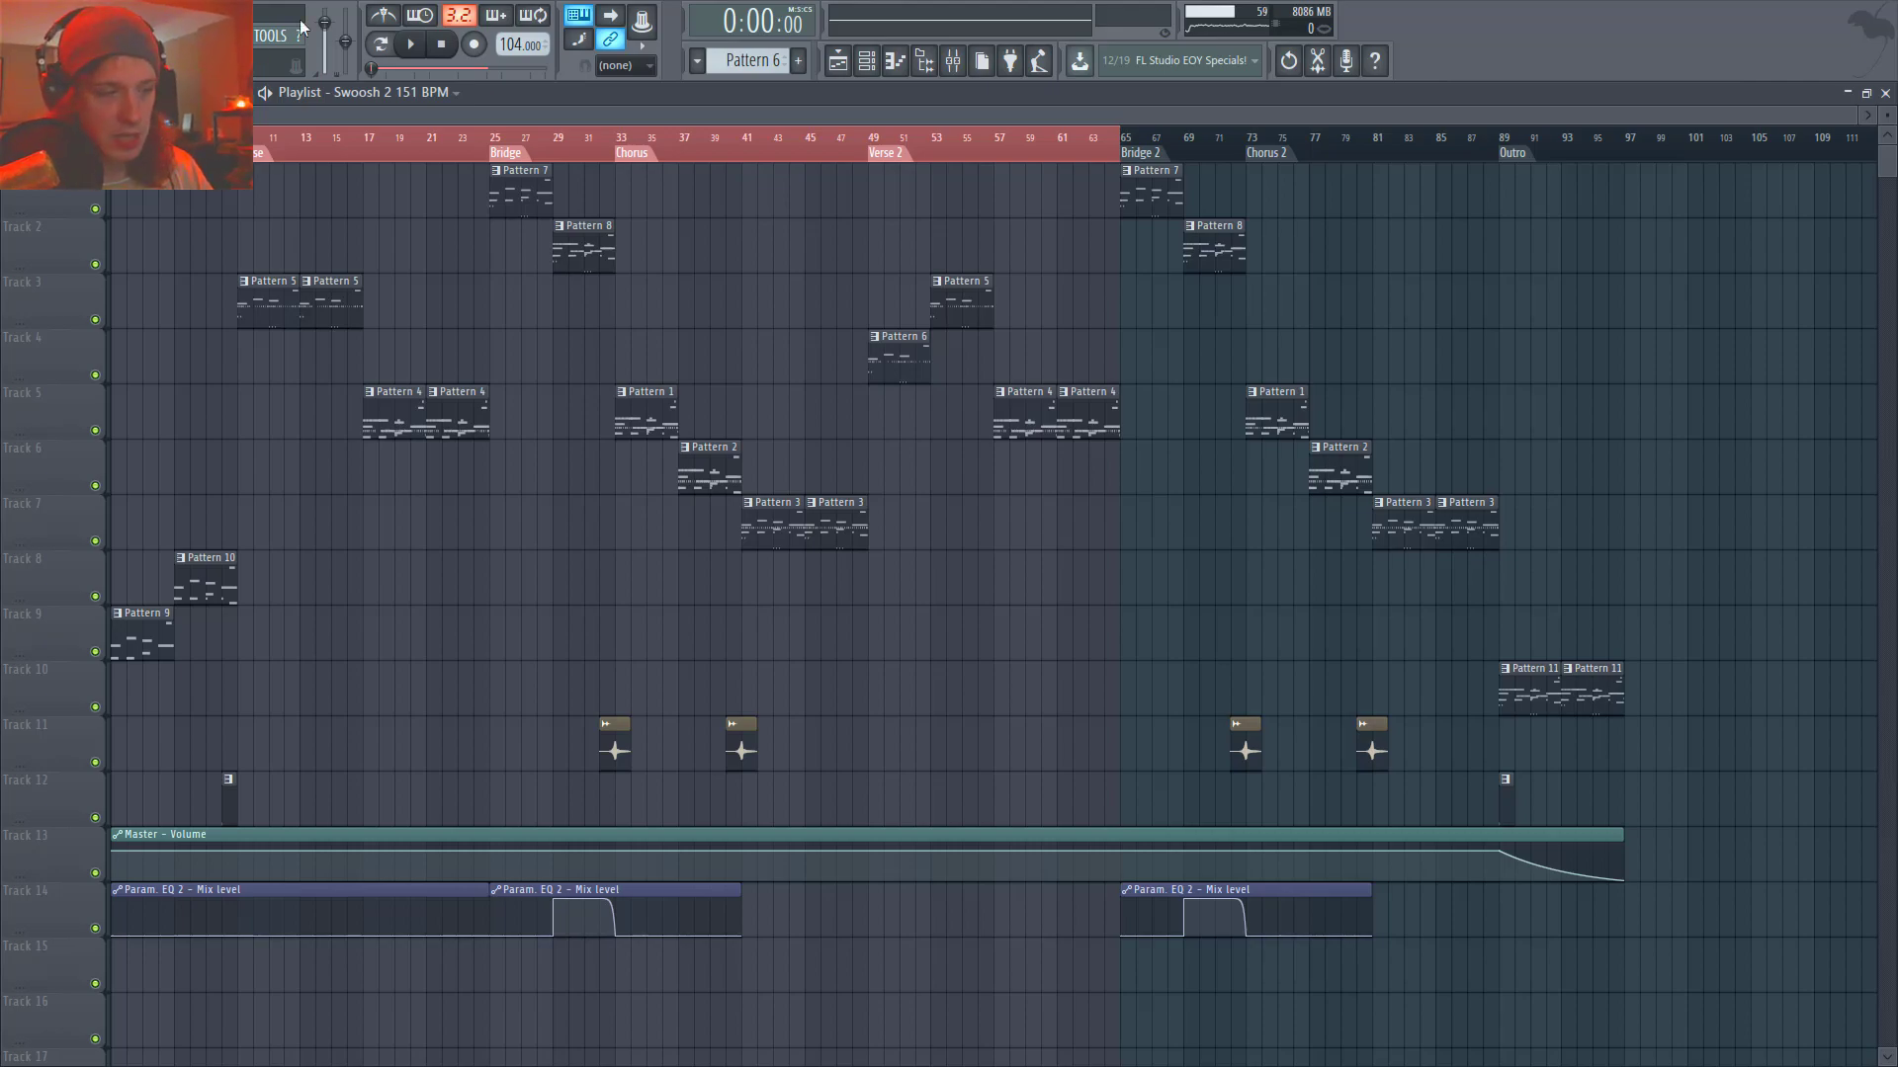
- Play the arrangement from the start, stop it near bar 65, and briefly select all the playlist clips
{"action": "key", "text": "space"}
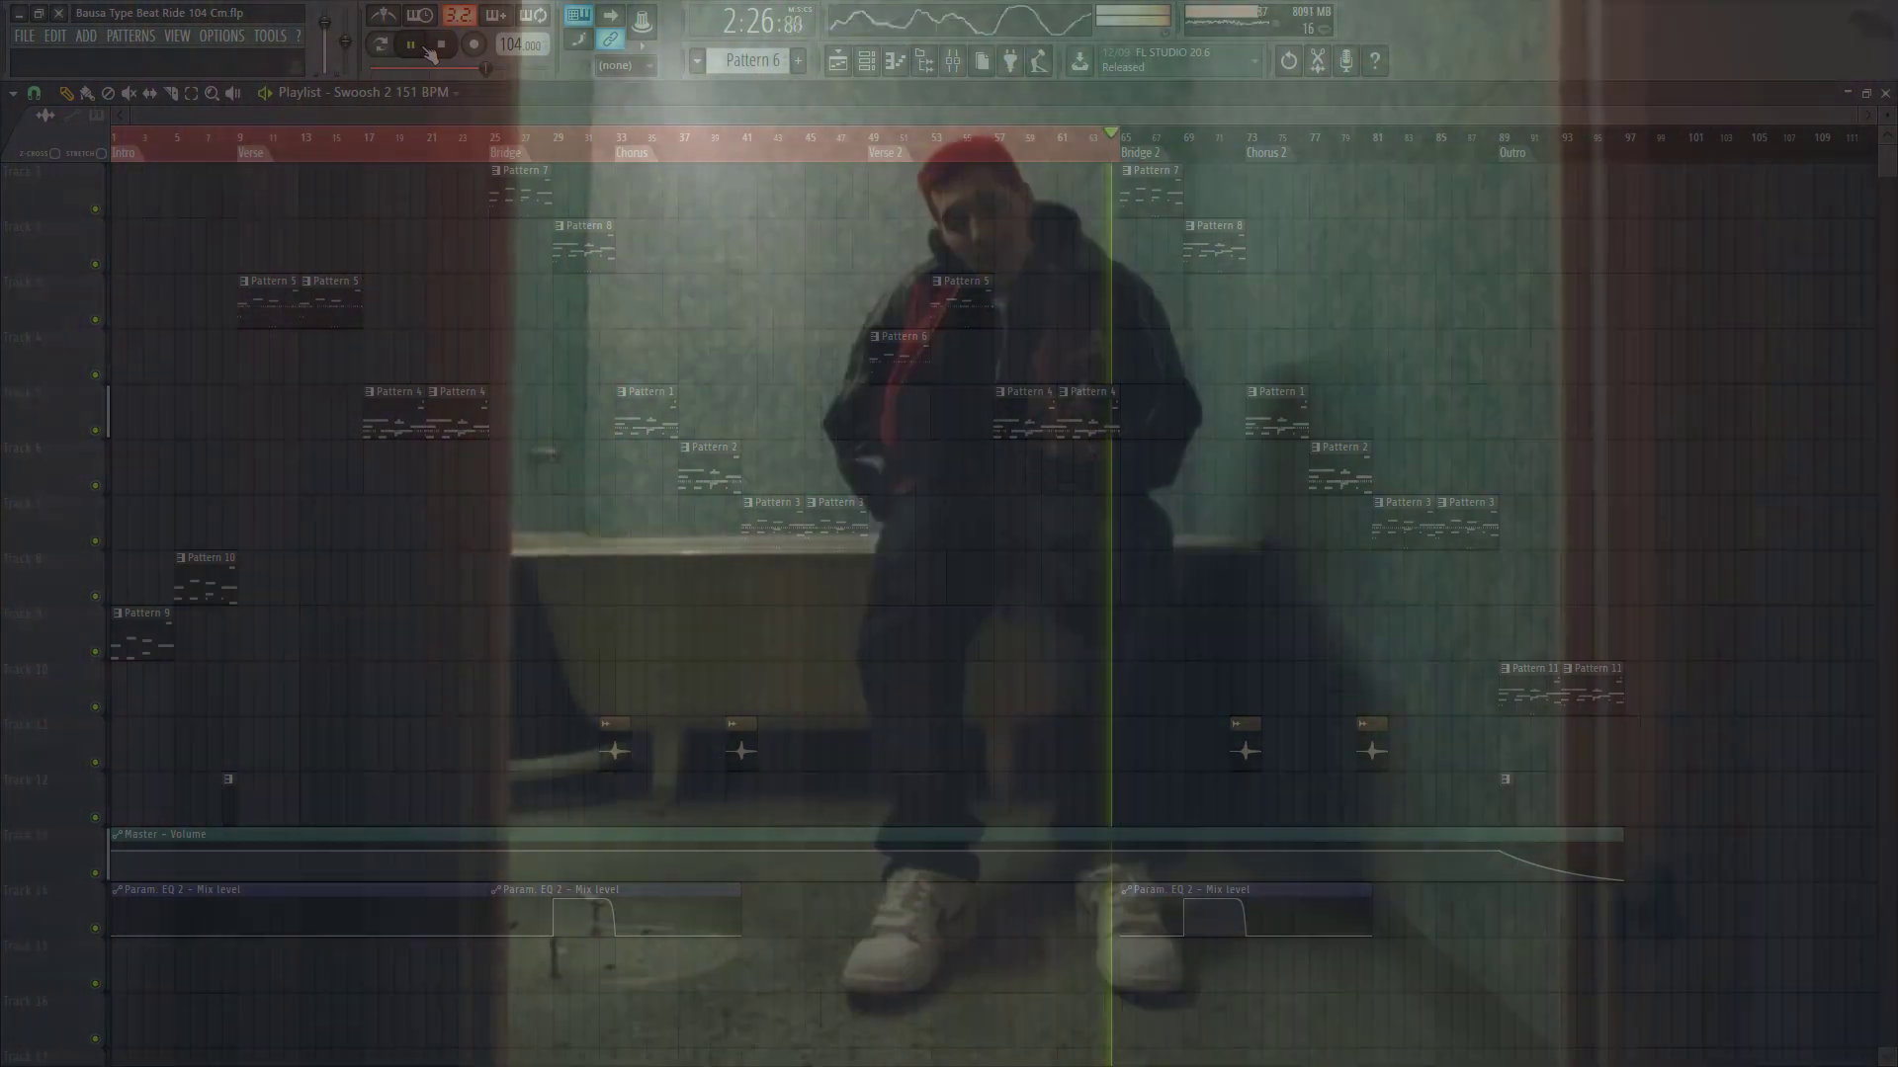
{"action": "left_click", "coordinate": [441, 45]}
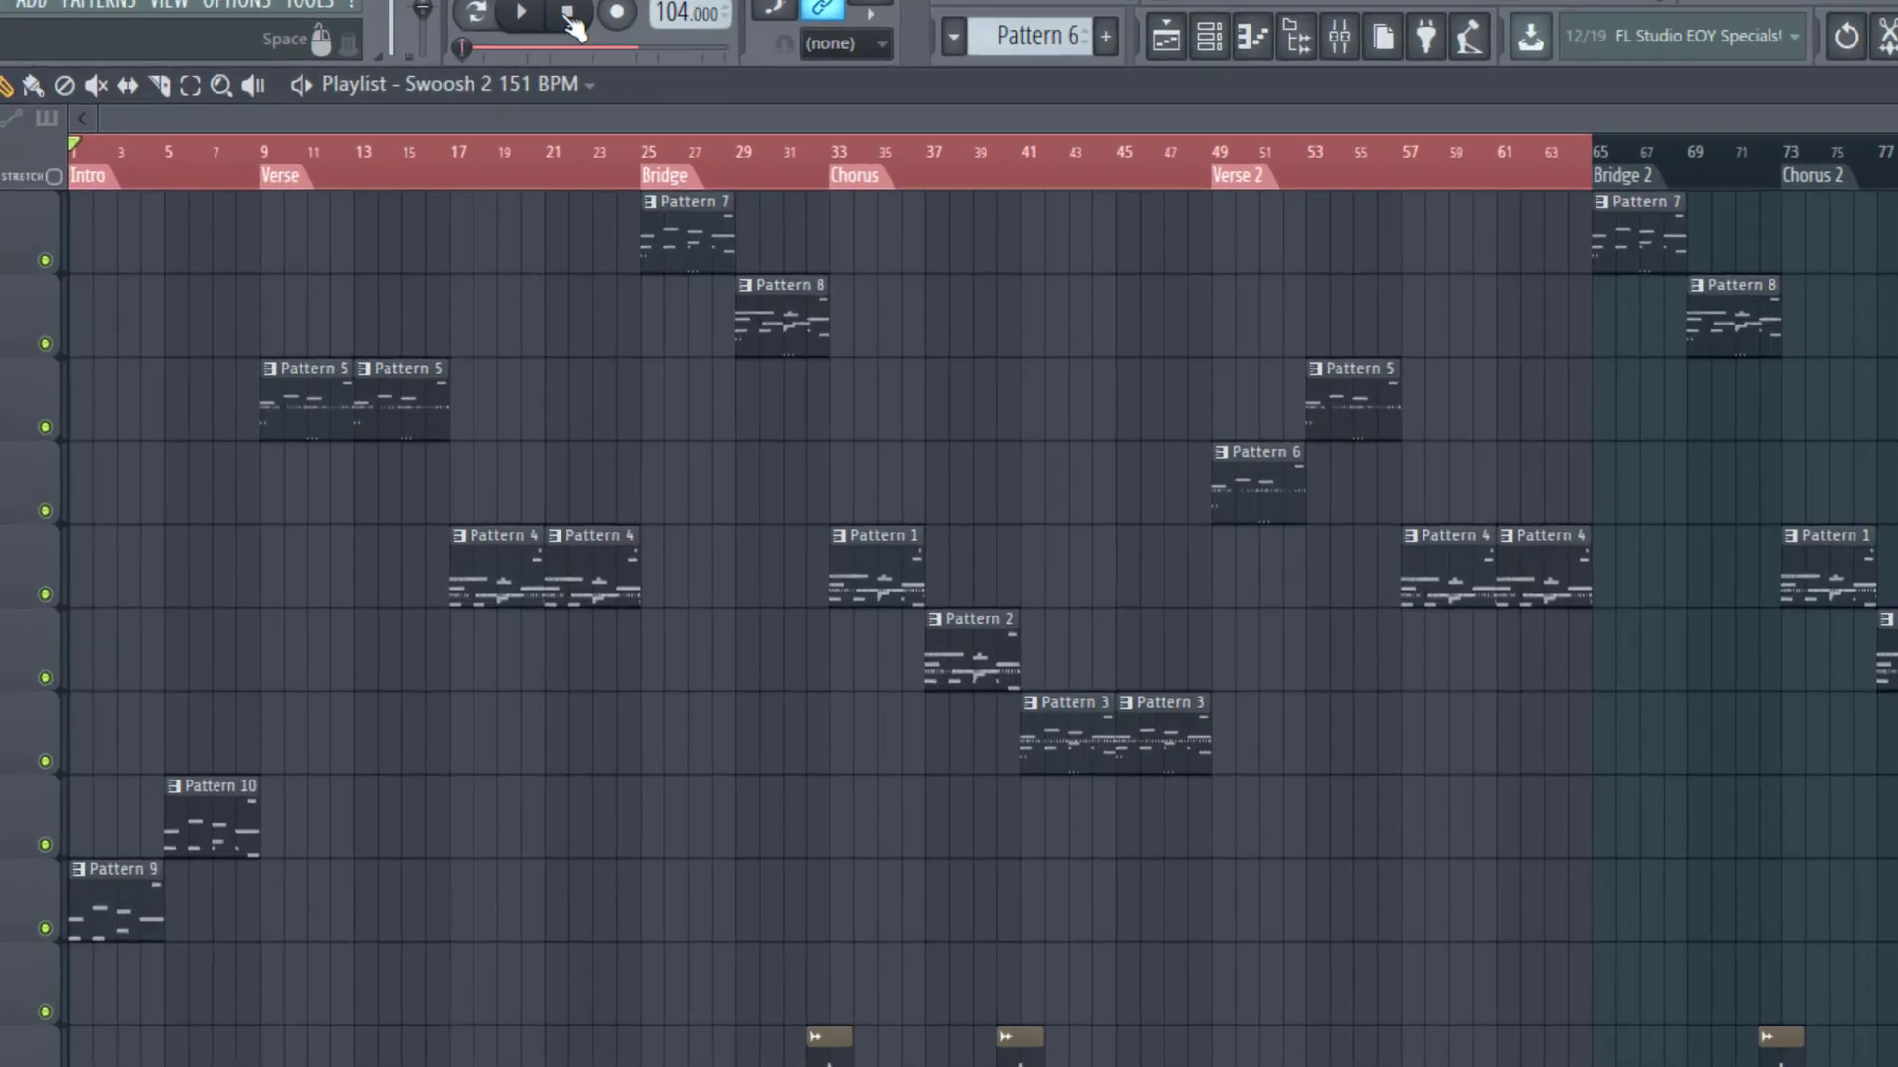
{"action": "key", "text": "ctrl+a"}
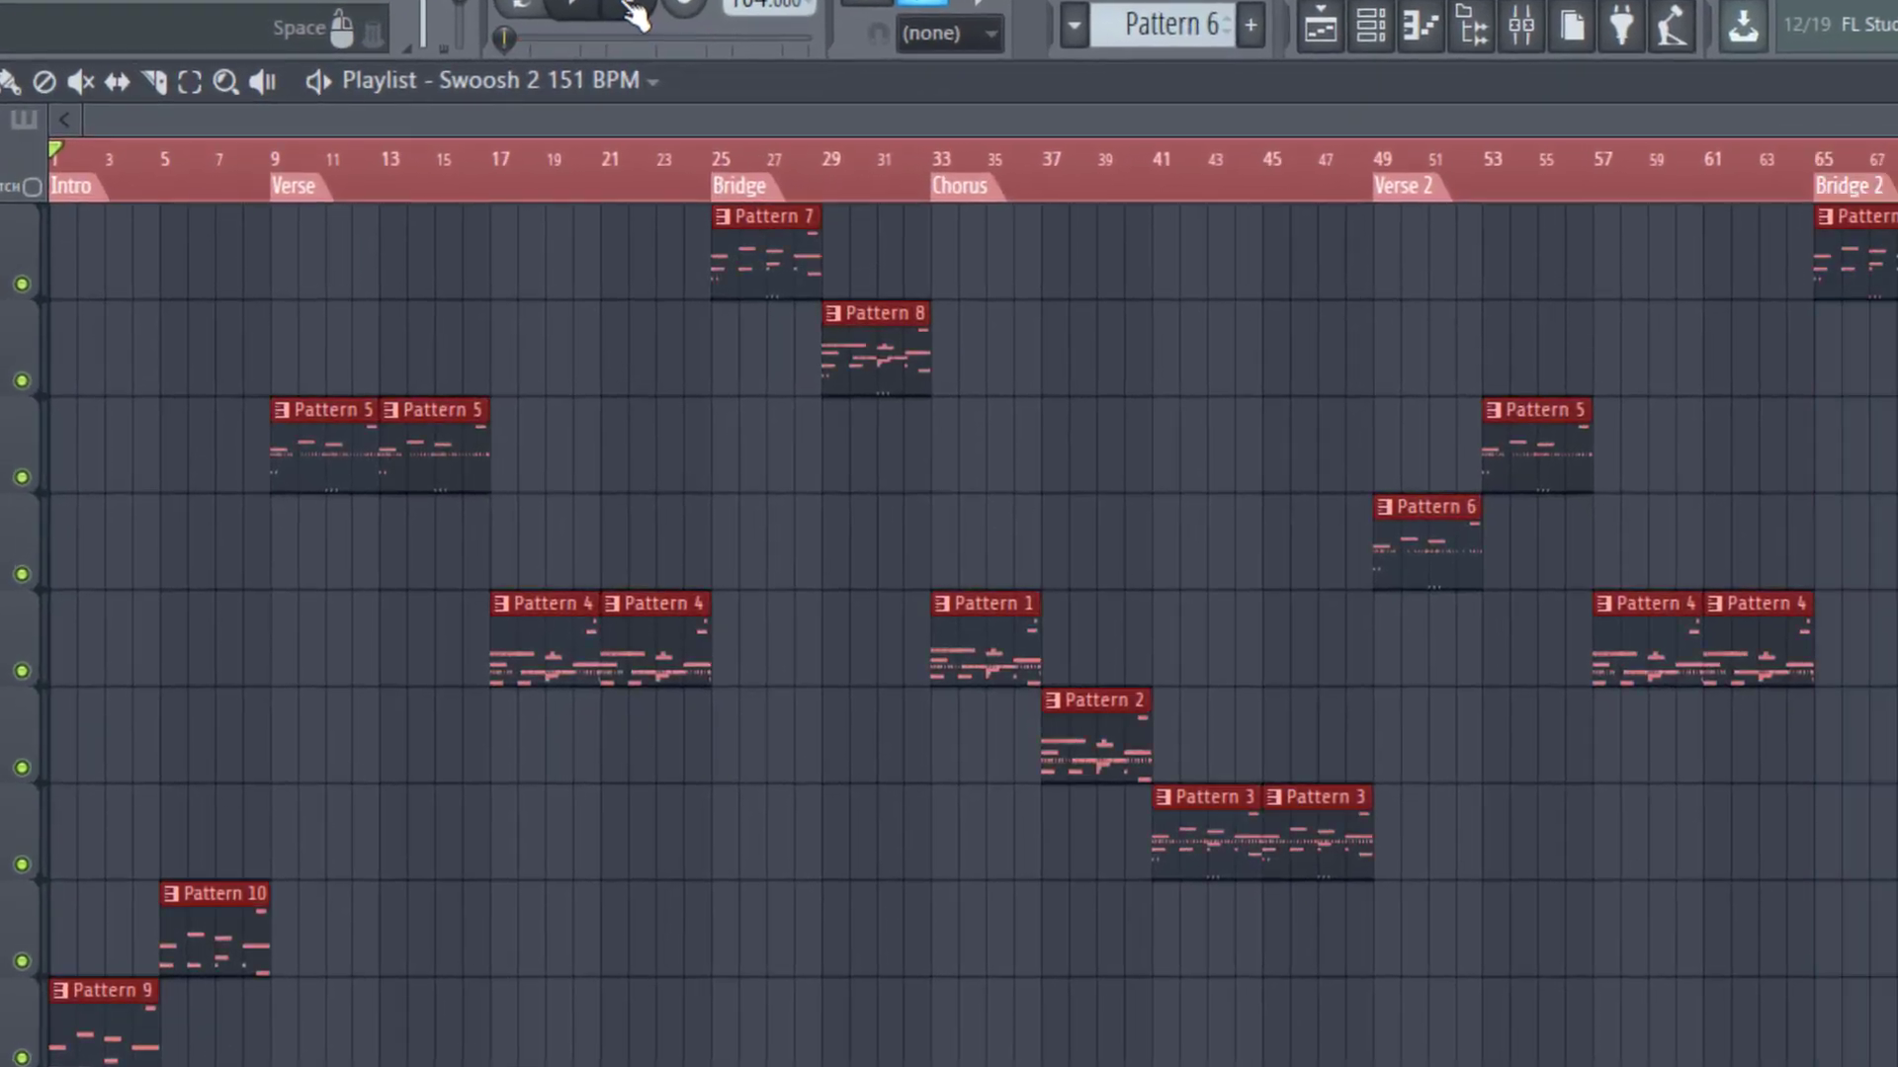
{"action": "left_click", "coordinate": [689, 299]}
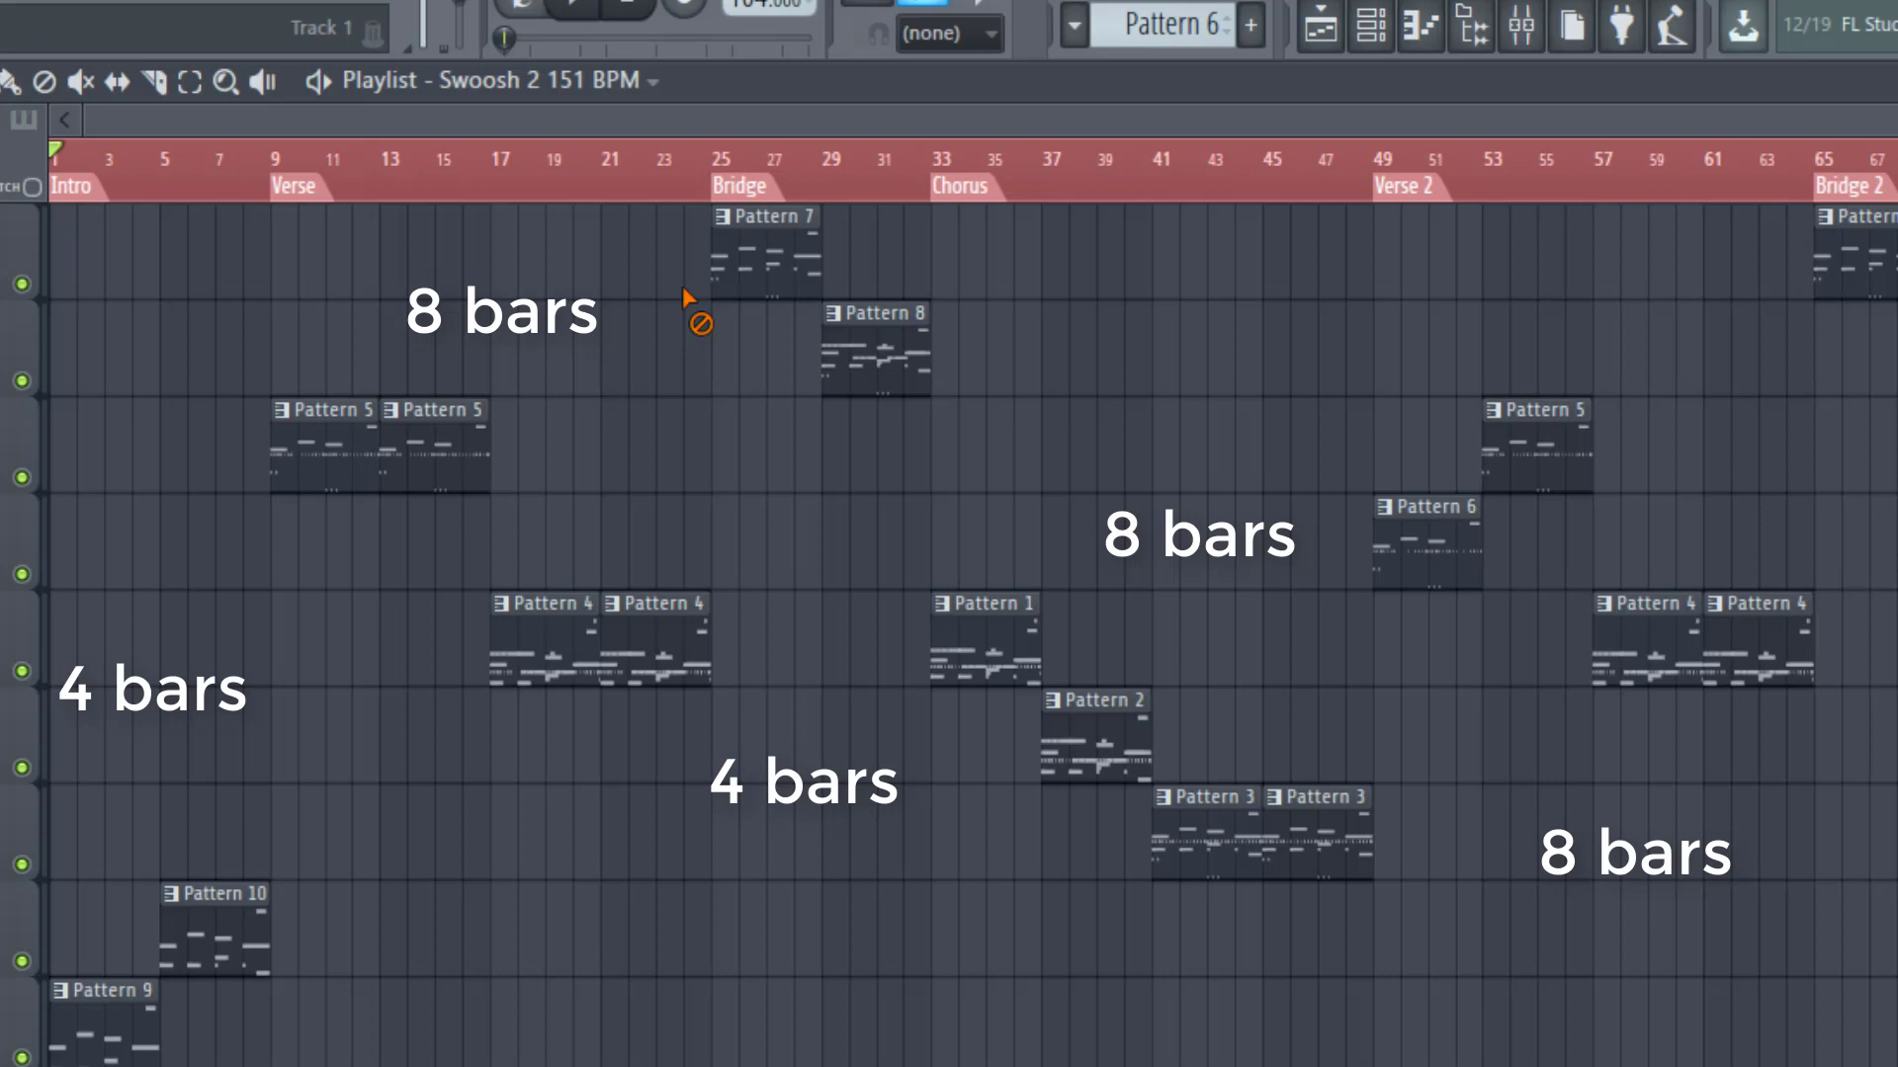
- Clear the timeline selection over bars 1 to 65, briefly select Chorus bars 33 to 41, and place the playhead at bar 41
{"action": "left_click", "coordinate": [1154, 186]}
{"action": "right_click", "coordinate": [1159, 186]}
{"action": "left_click", "coordinate": [1321, 153]}
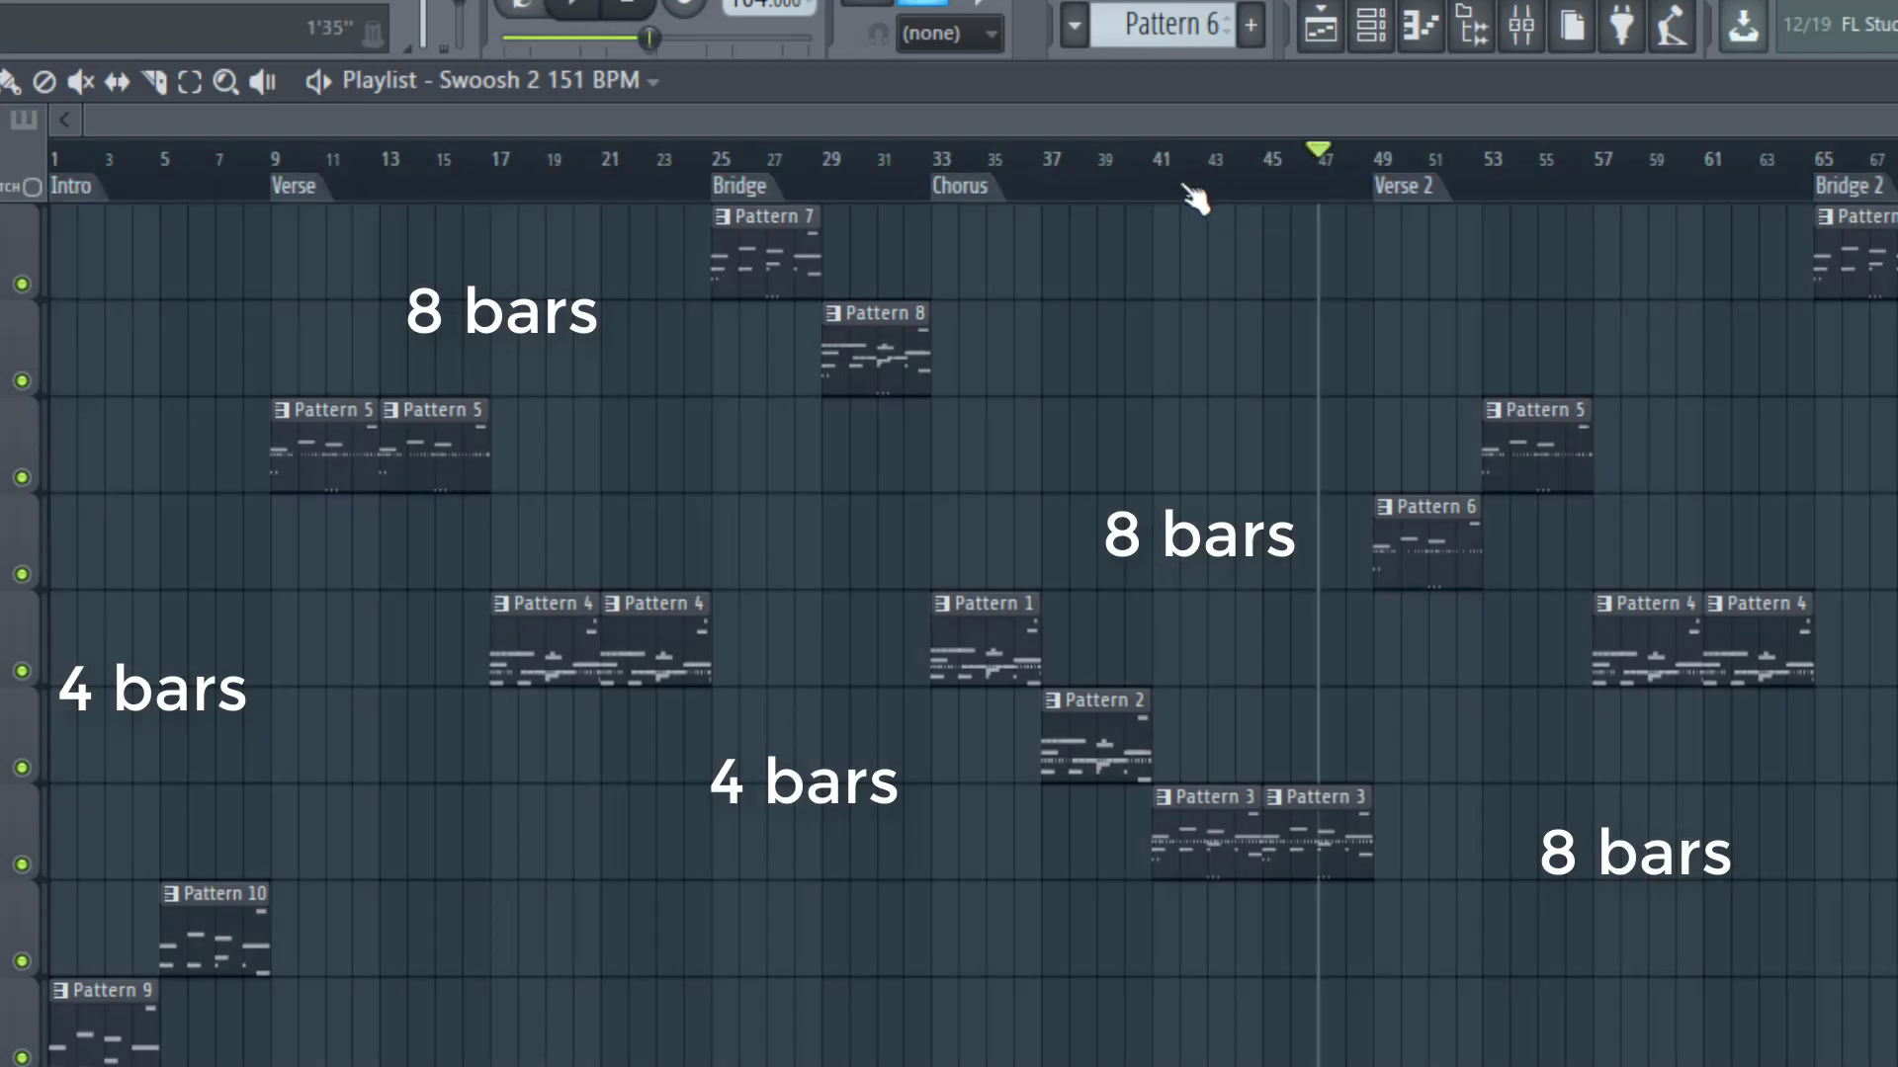
{"action": "mouse_move", "coordinate": [1159, 185]}
{"action": "left_mouse_down"}
{"action": "mouse_move", "coordinate": [1432, 233]}
{"action": "mouse_move", "coordinate": [1097, 173]}
{"action": "mouse_move", "coordinate": [910, 204]}
{"action": "mouse_move", "coordinate": [1161, 188]}
{"action": "left_mouse_up"}
{"action": "left_click", "coordinate": [929, 198]}
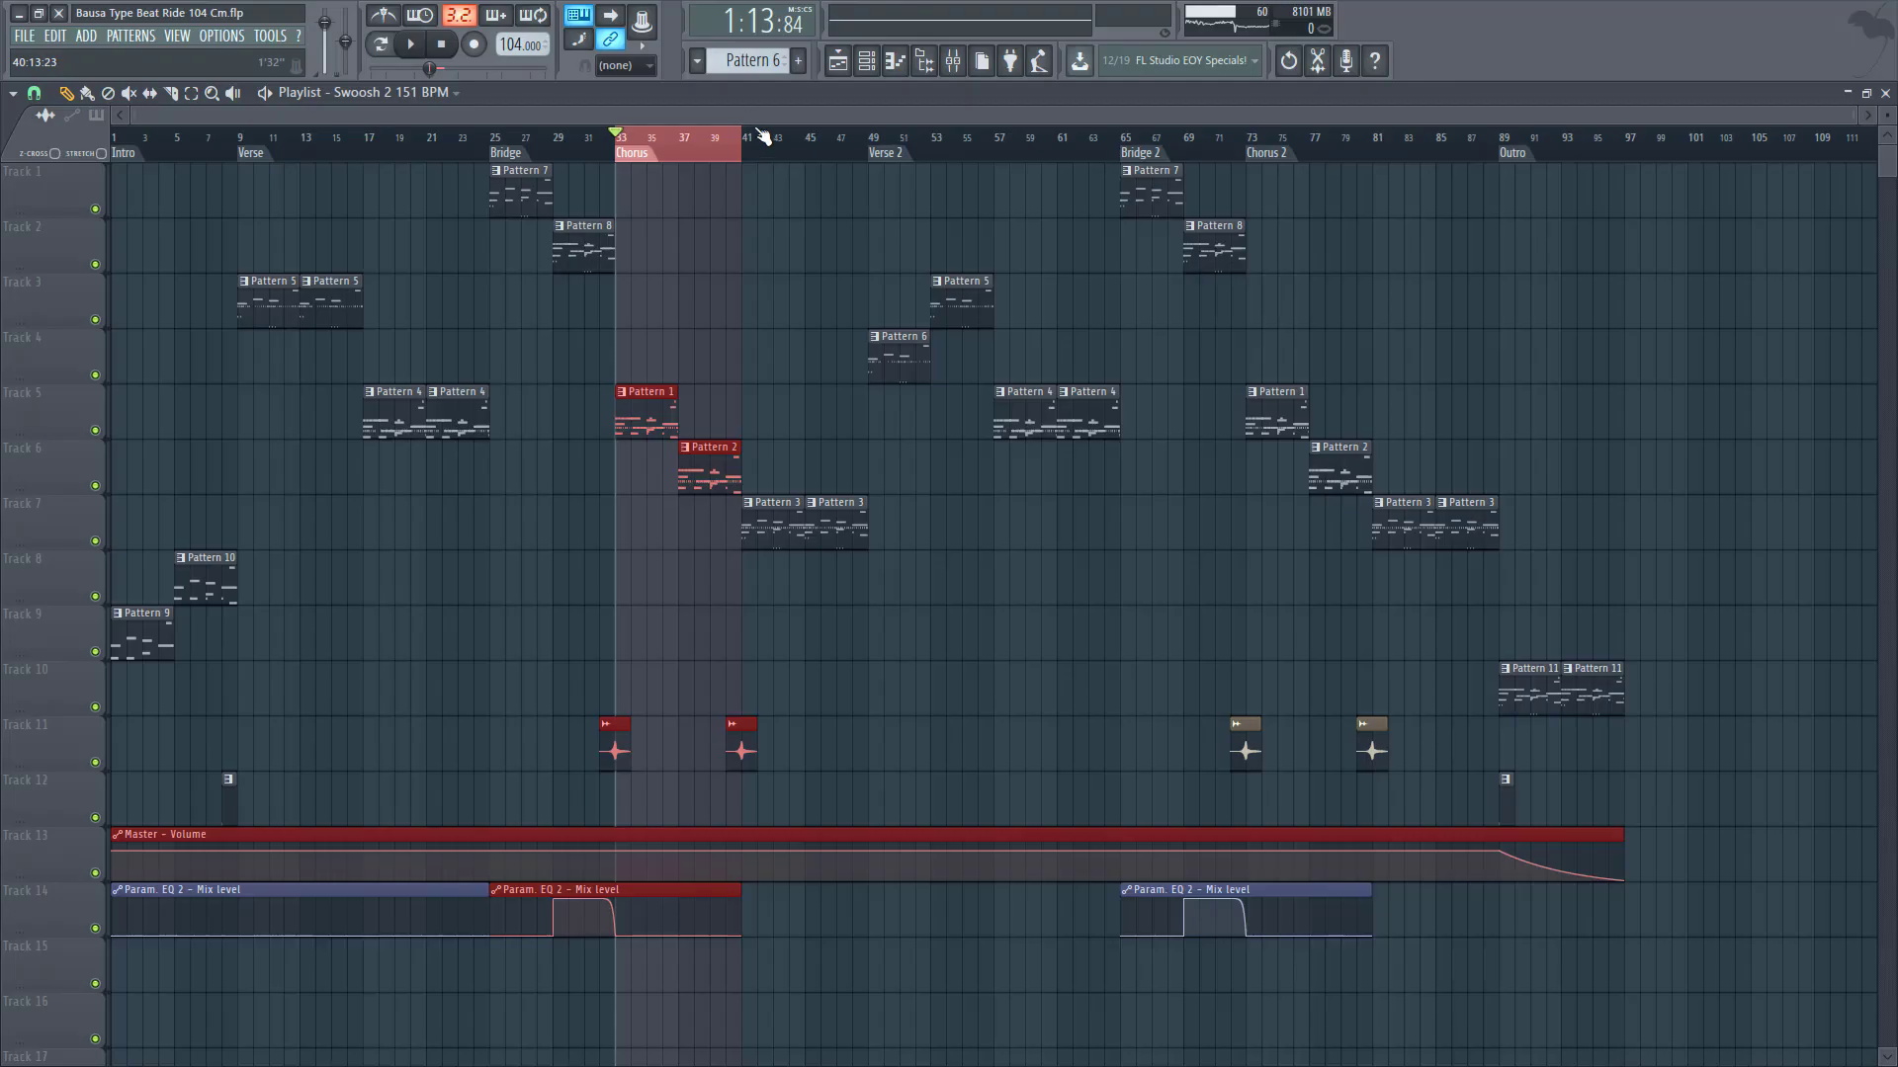
{"action": "left_click", "coordinate": [1164, 155]}
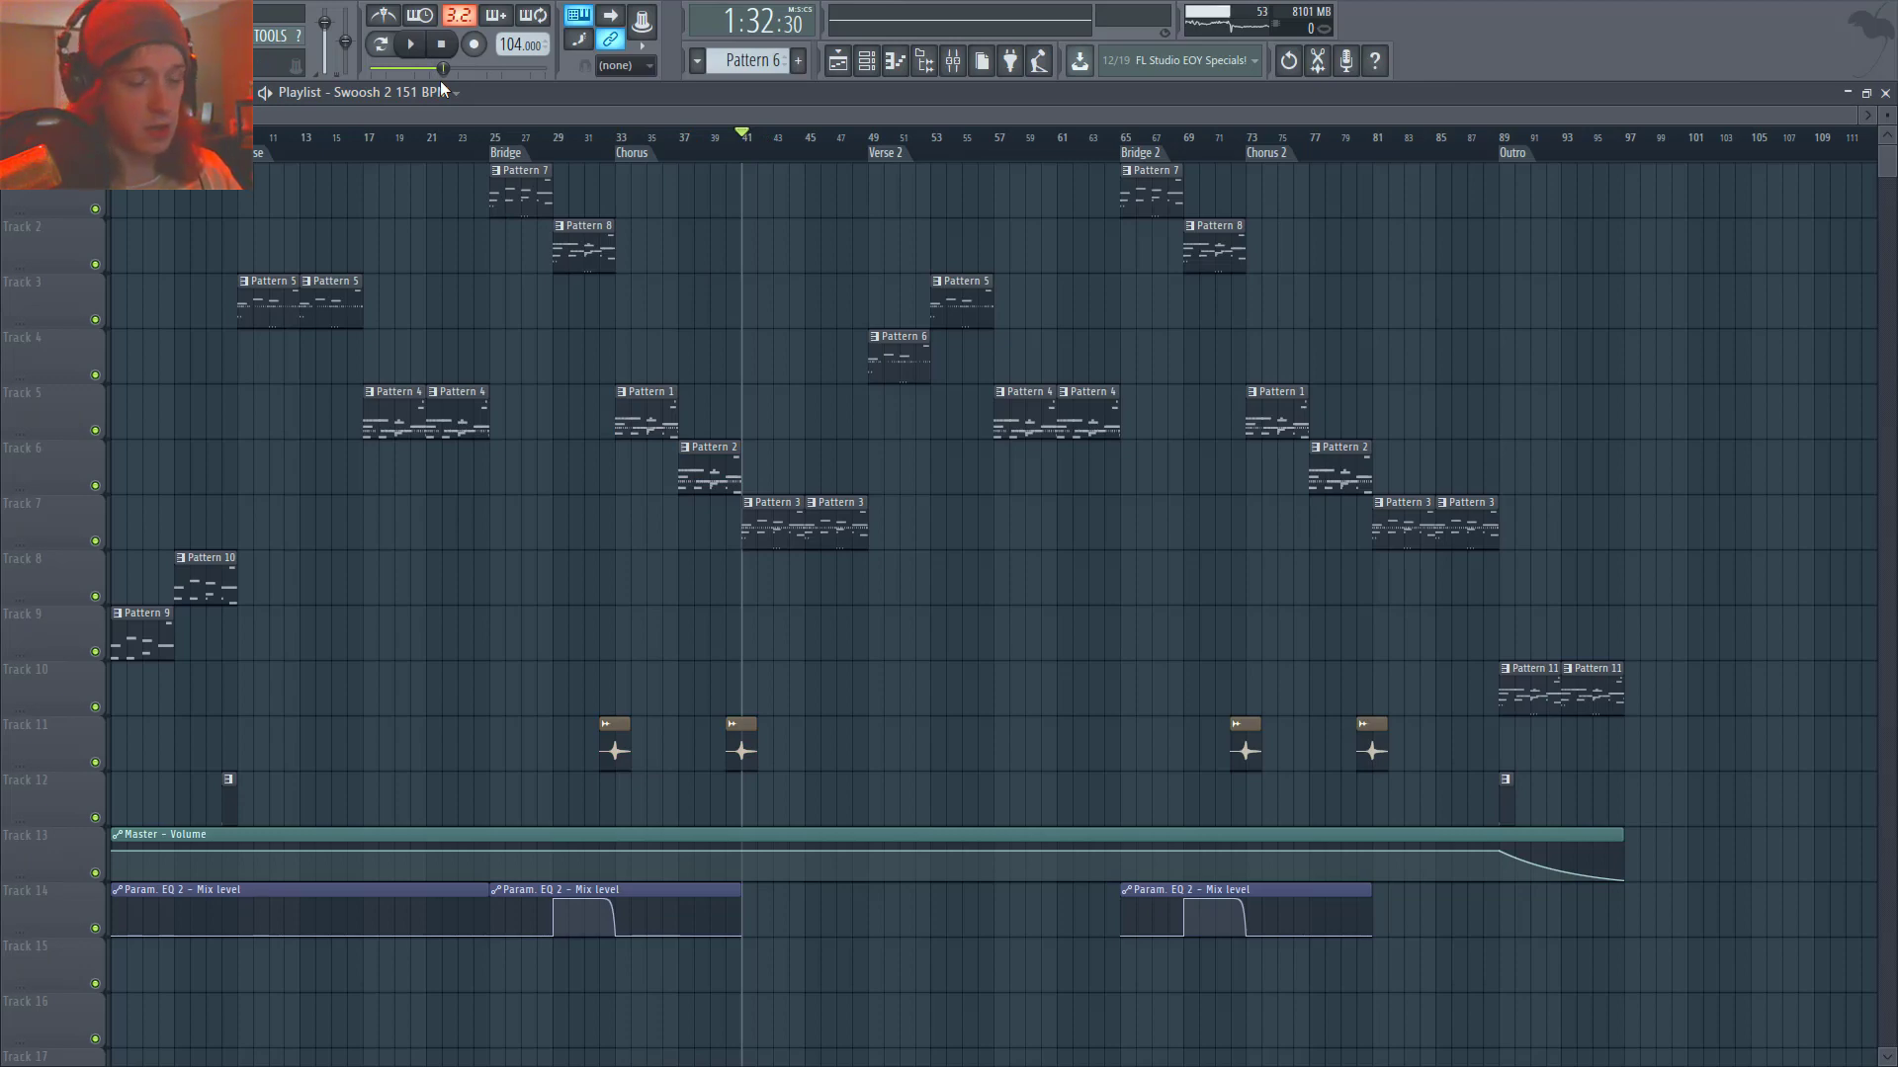
- Play the song from bar 41 to about bar 49 while checking the Master channel's effects in the mixer
{"action": "key", "text": "F9"}
{"action": "key", "text": "F9"}
{"action": "key", "text": "space"}
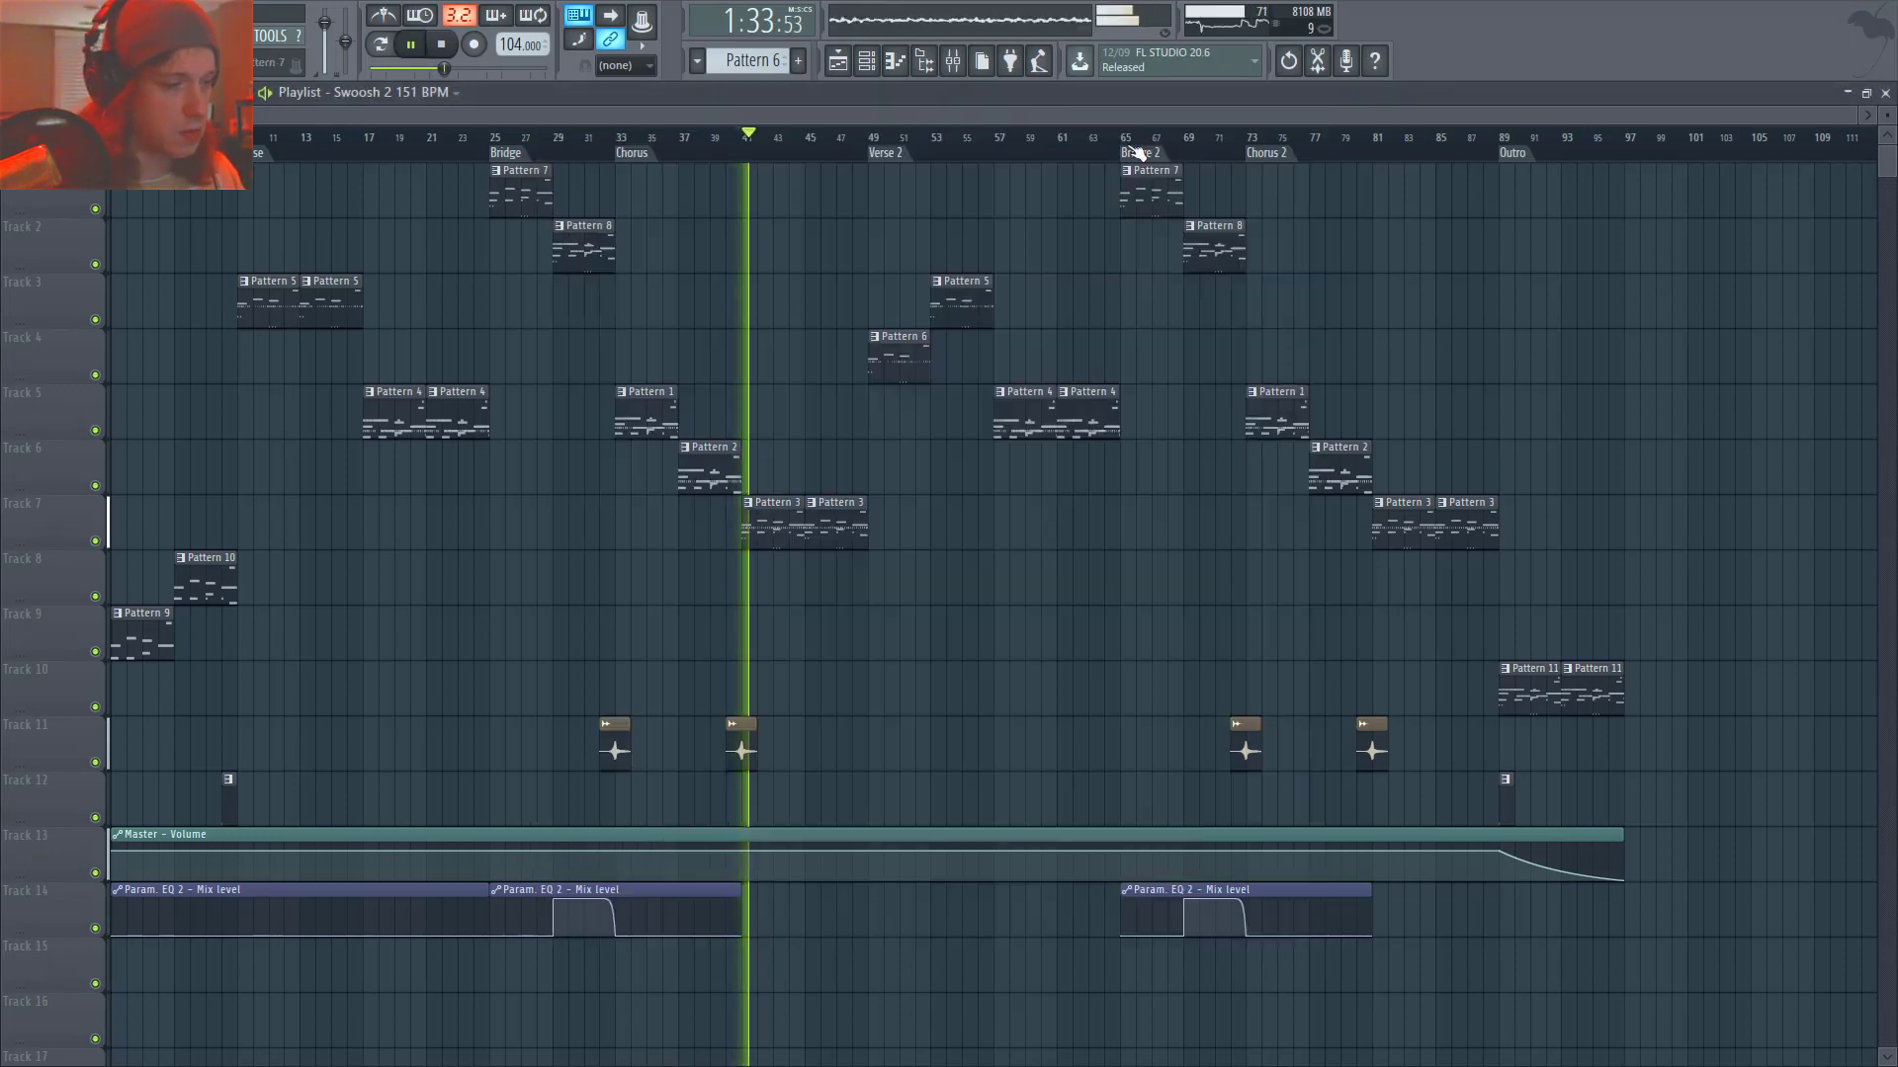
{"action": "left_click", "coordinate": [953, 62]}
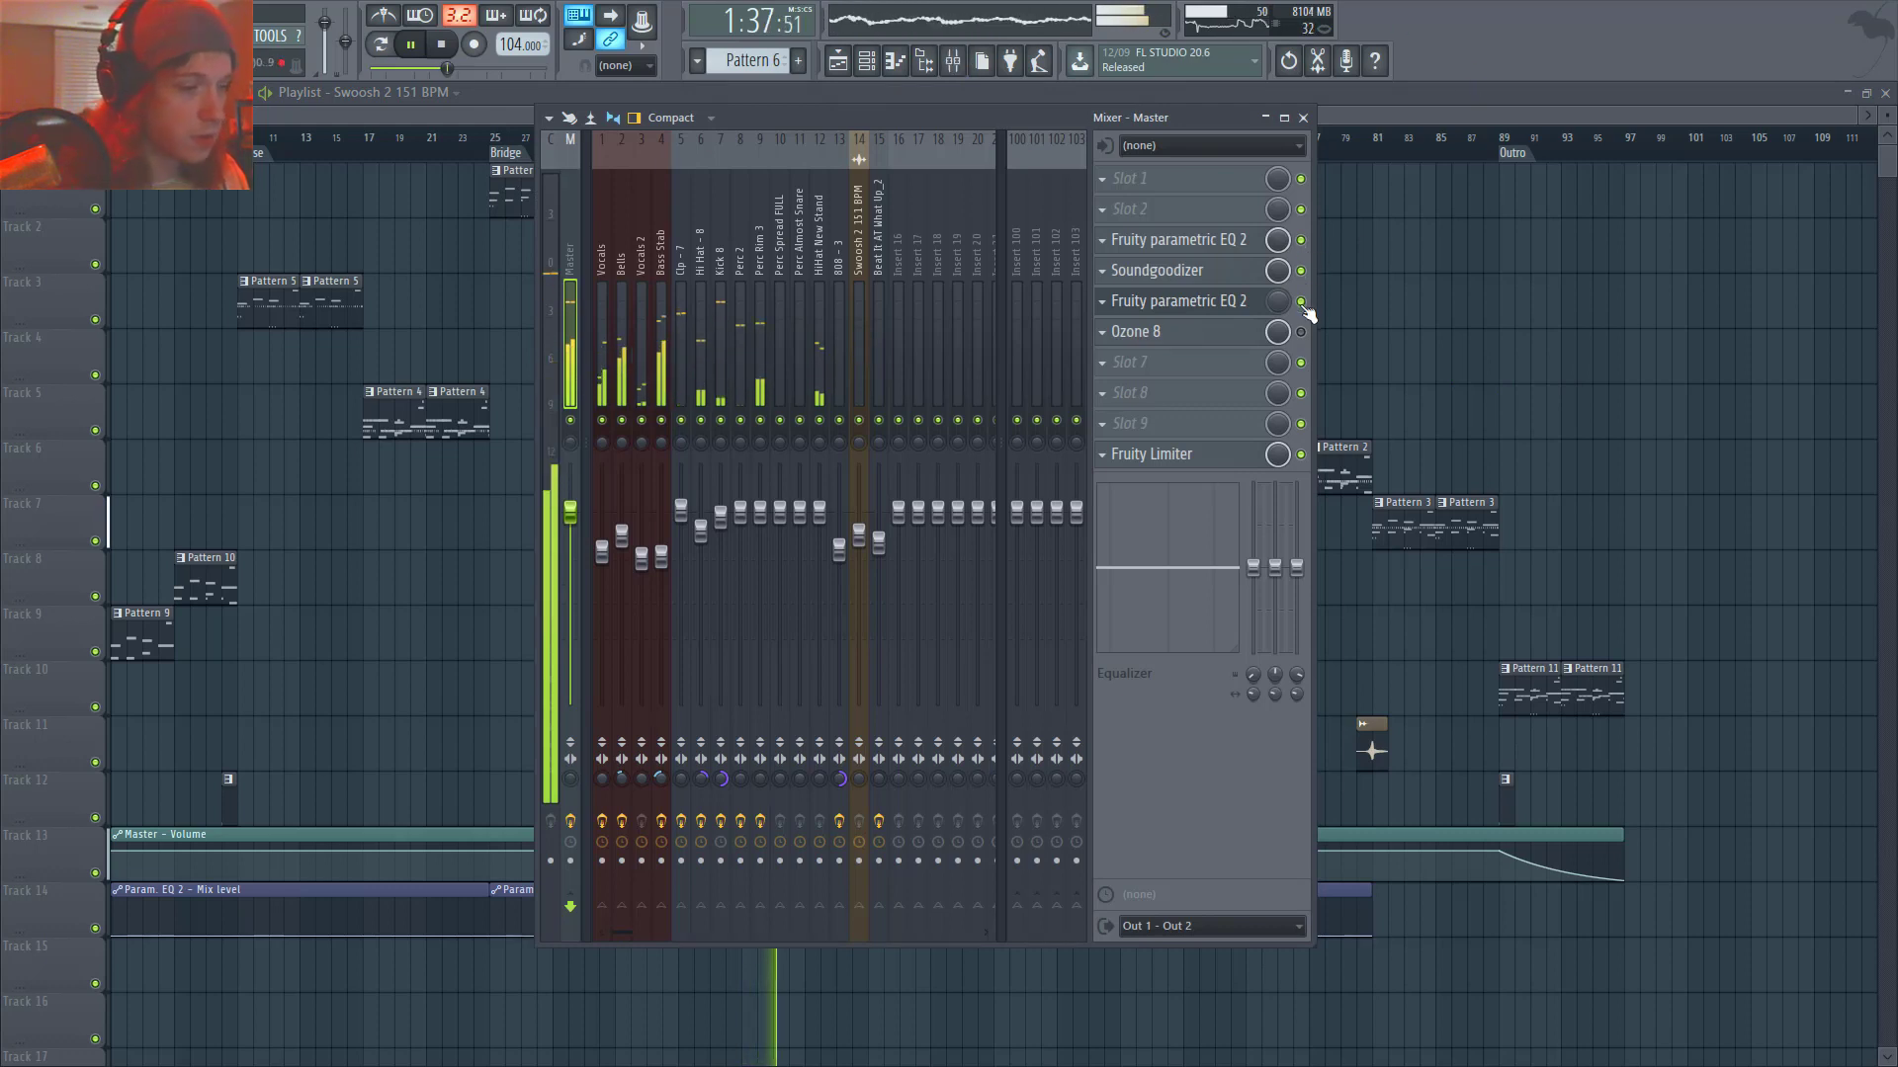
{"action": "key", "text": "F9"}
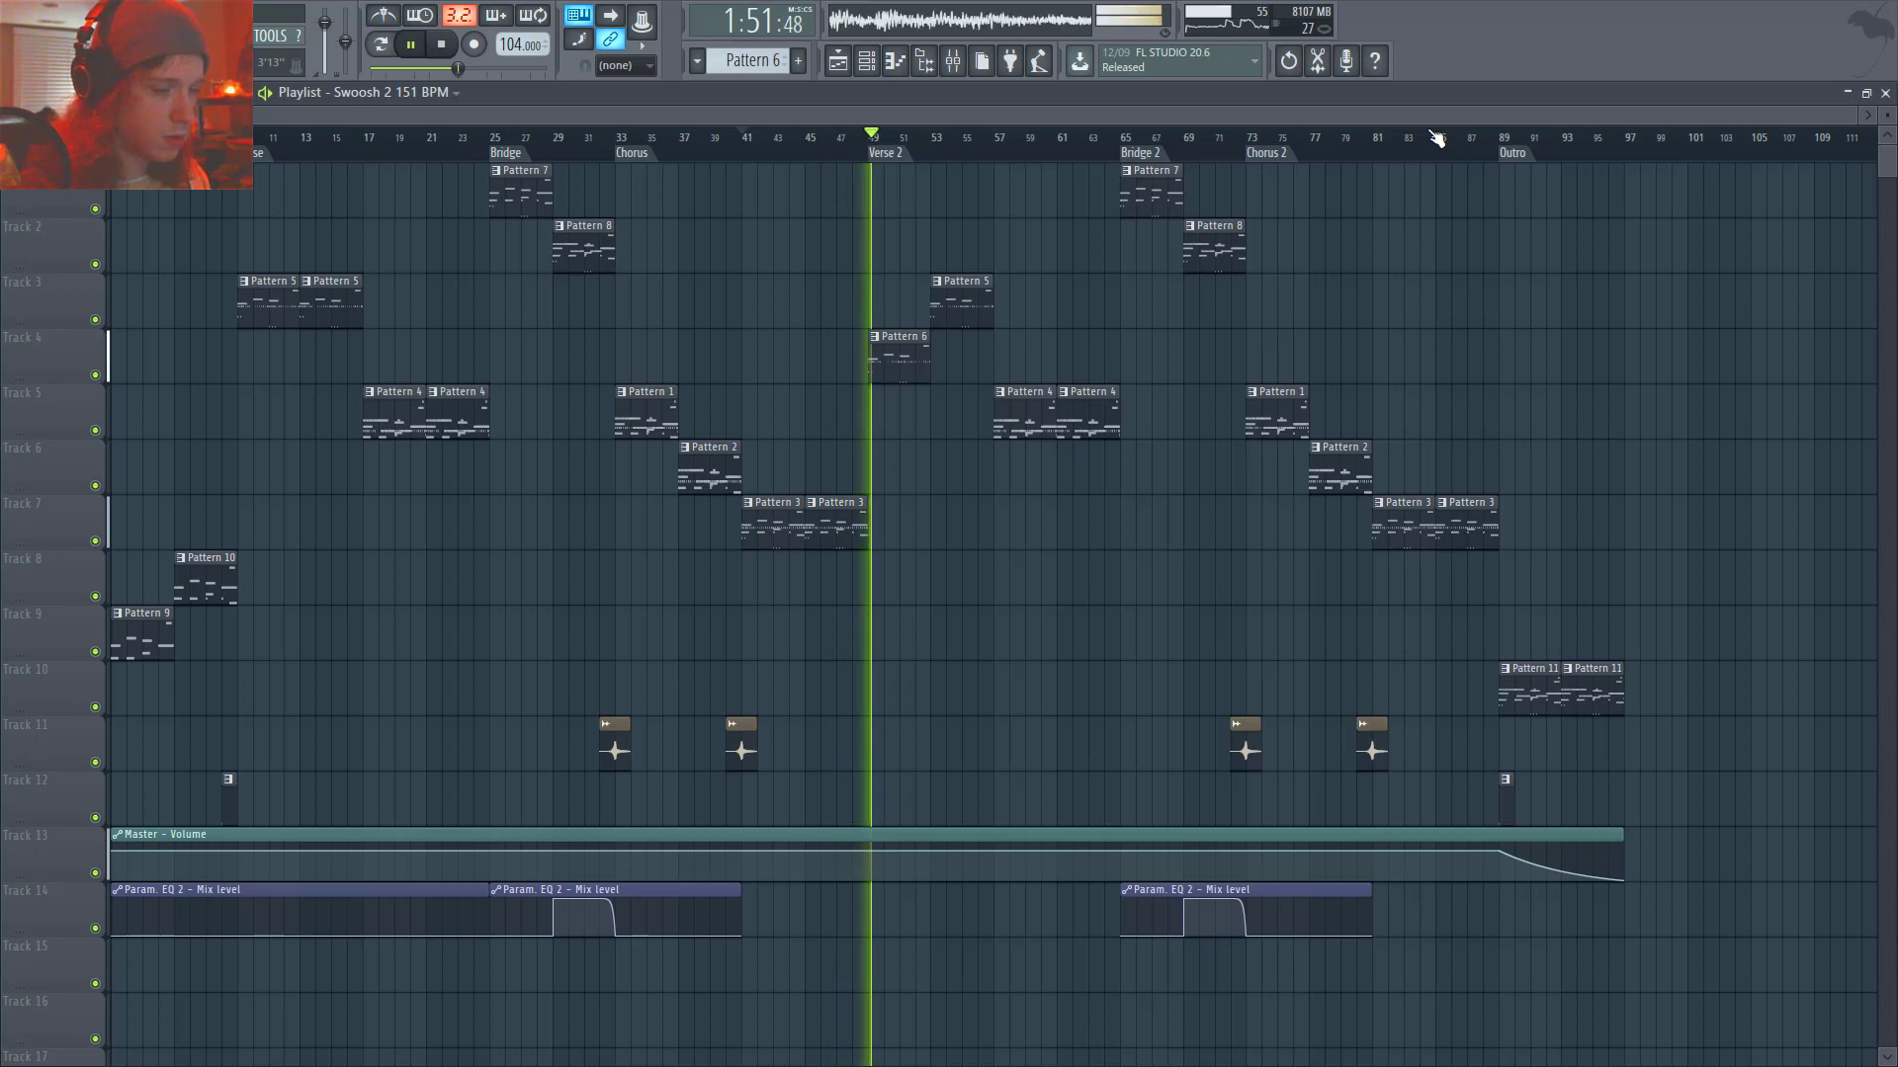
{"action": "key", "text": "space"}
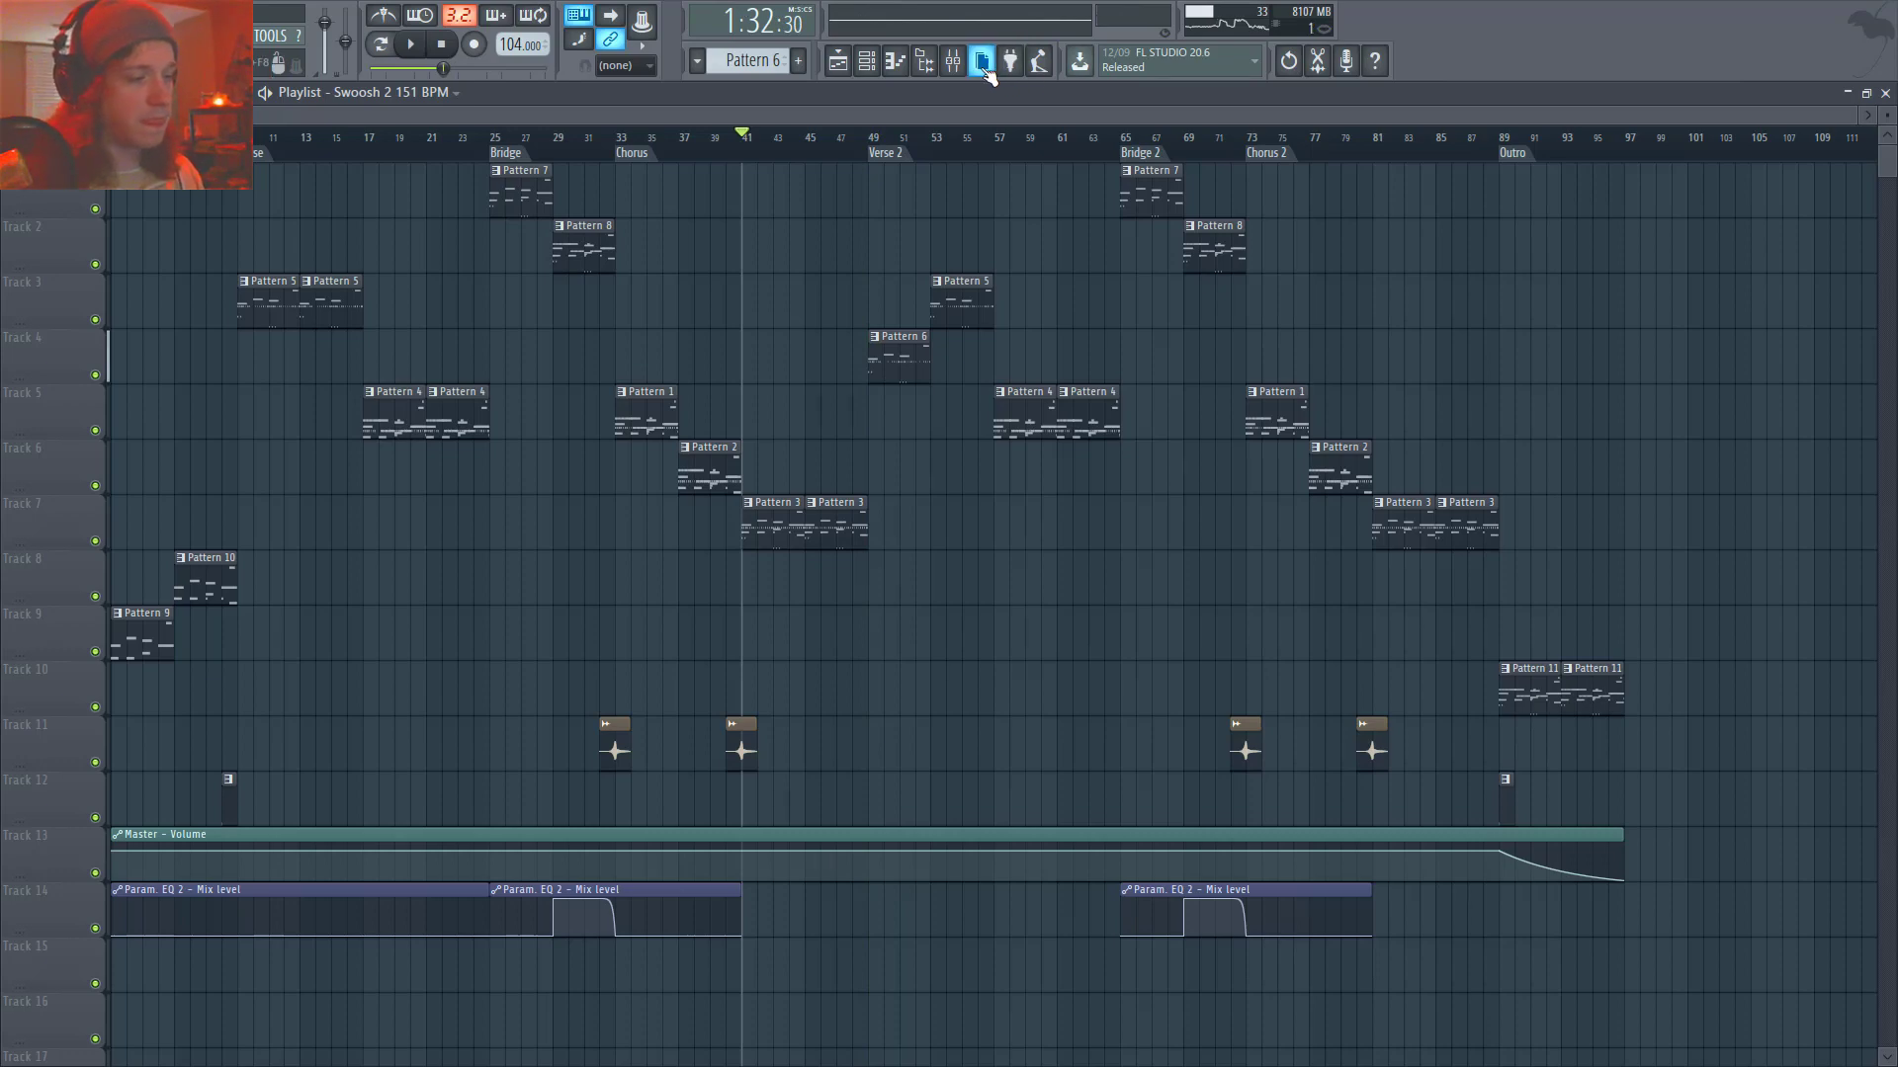
- Scrub the playhead across the timeline to about bar 95 in the Outro and return it to the song start
{"action": "left_click", "coordinate": [953, 61]}
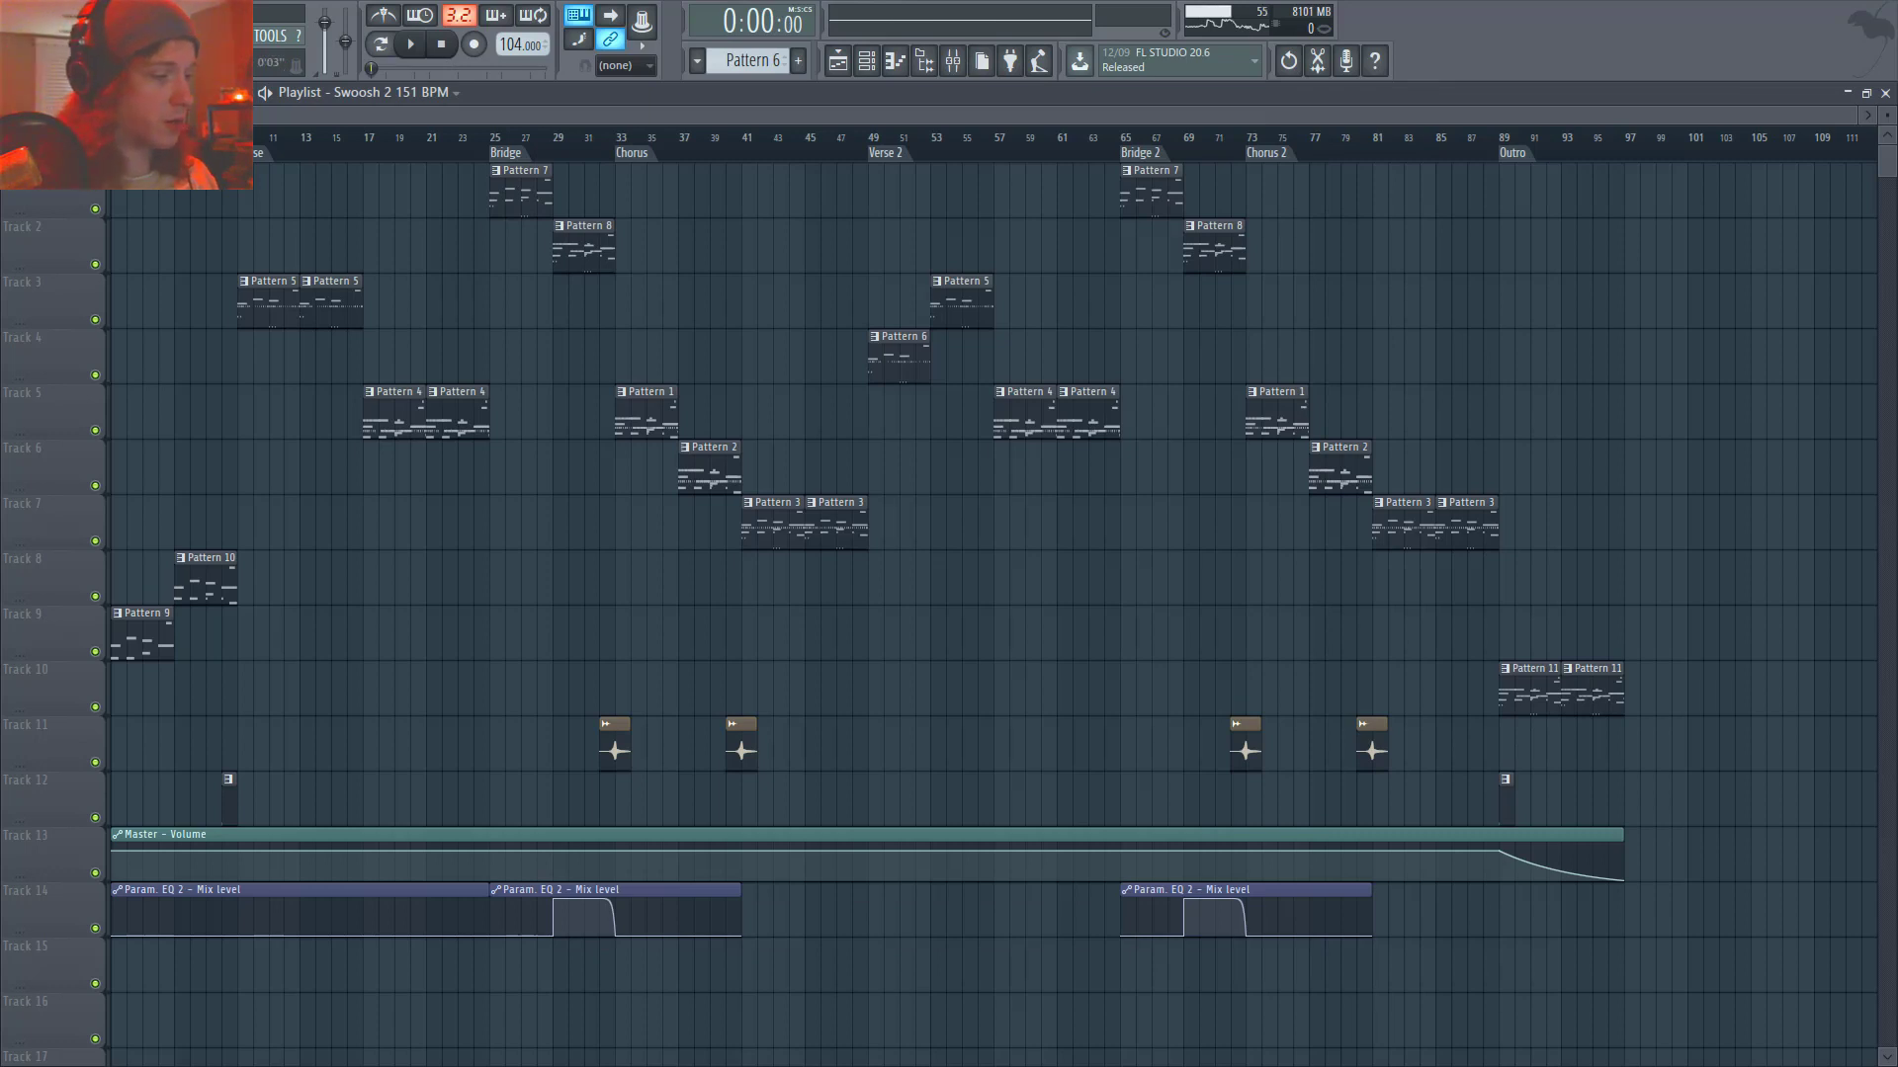
{"action": "left_click_drag", "start_coordinate": [143, 138], "coordinate": [1593, 159]}
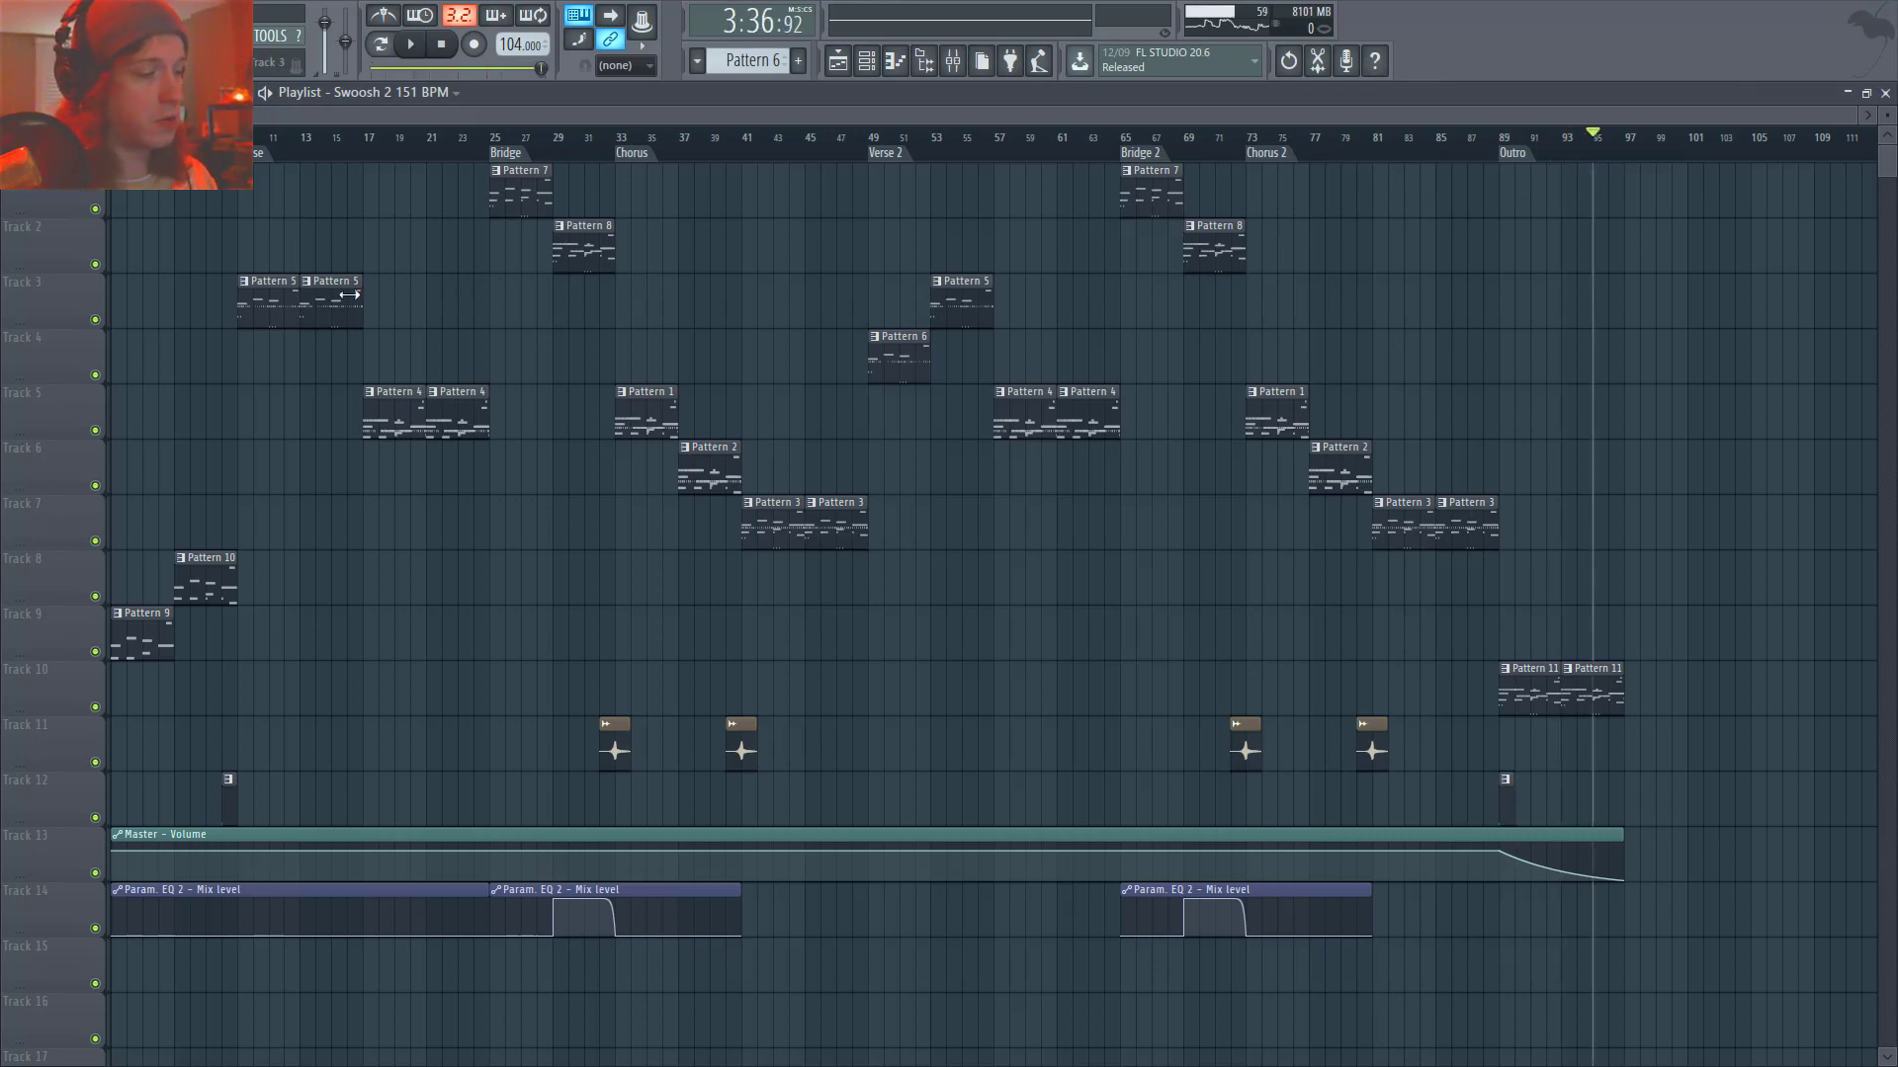
{"action": "key", "text": "Home"}
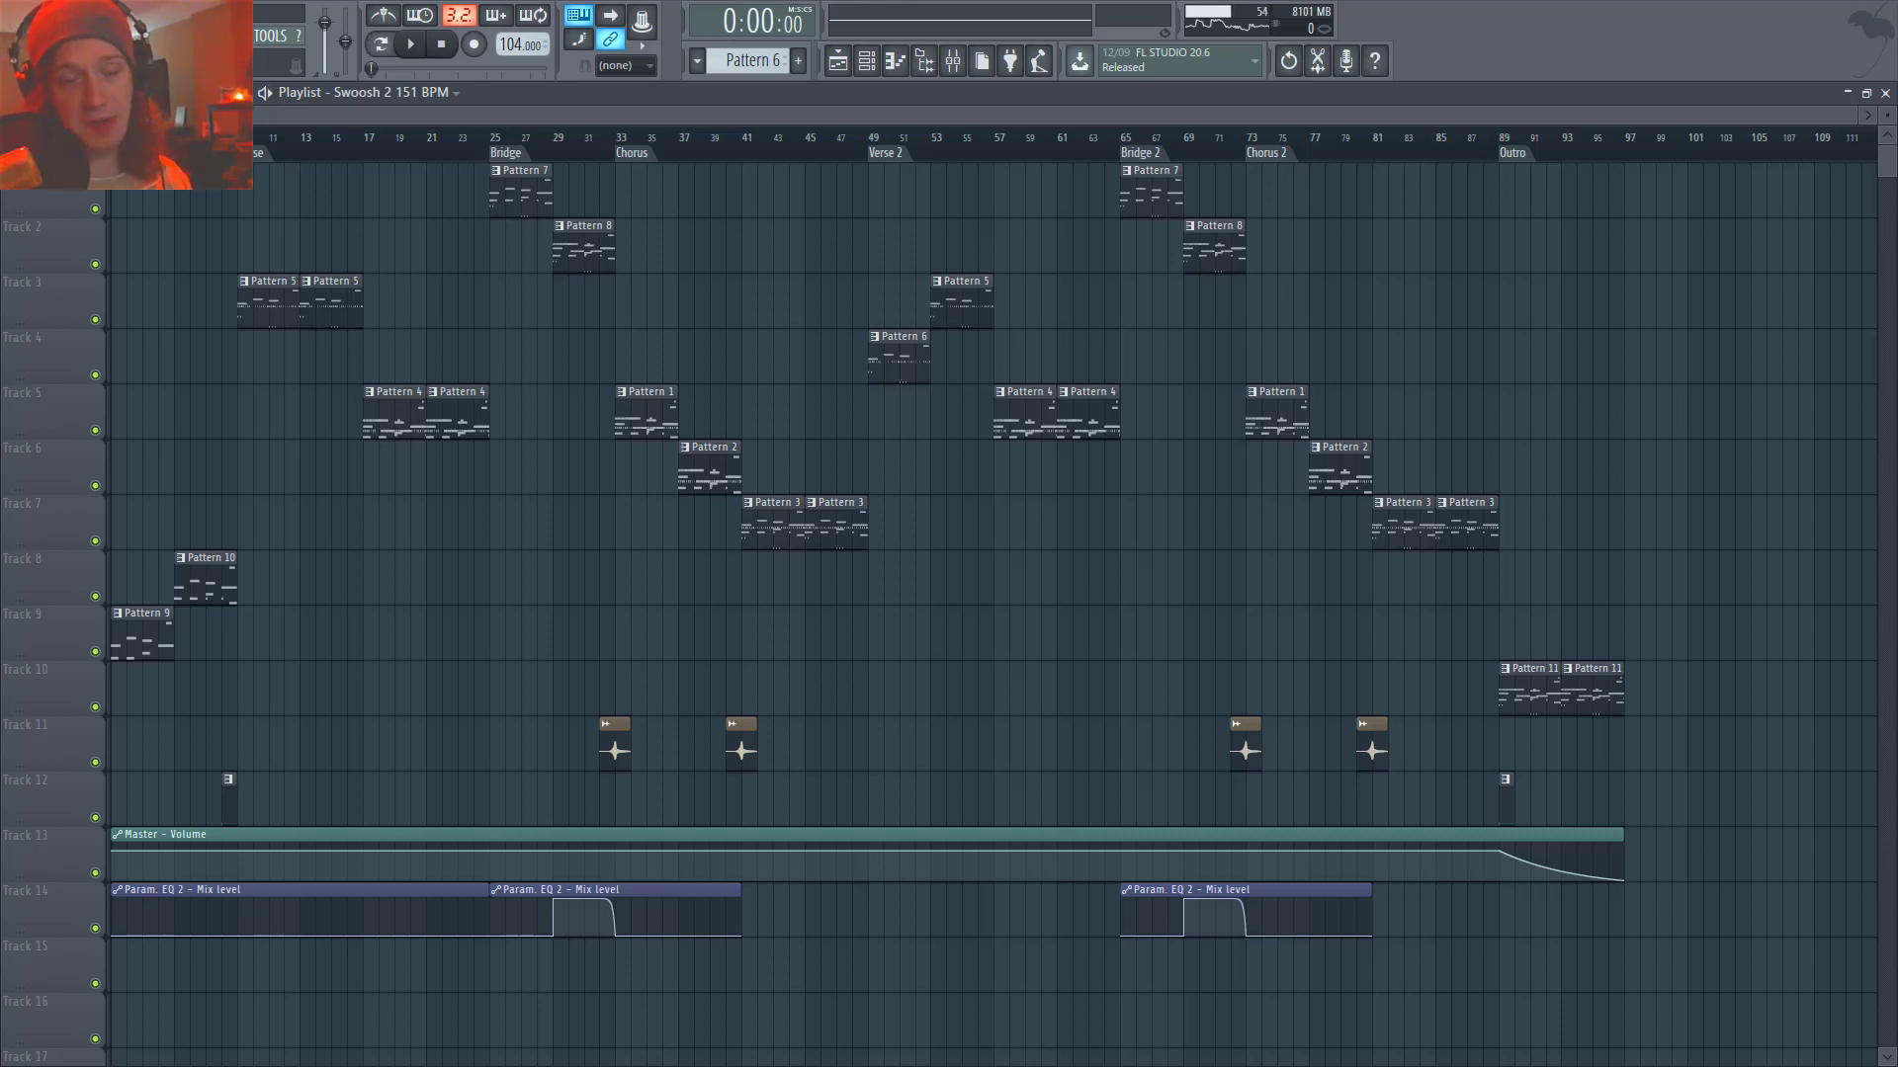
- Disable Ozone 8 on the Master mixer channel and inspect its Equalizer, Dynamic EQ and Vintage Limiter modules
{"action": "left_click", "coordinate": [953, 60]}
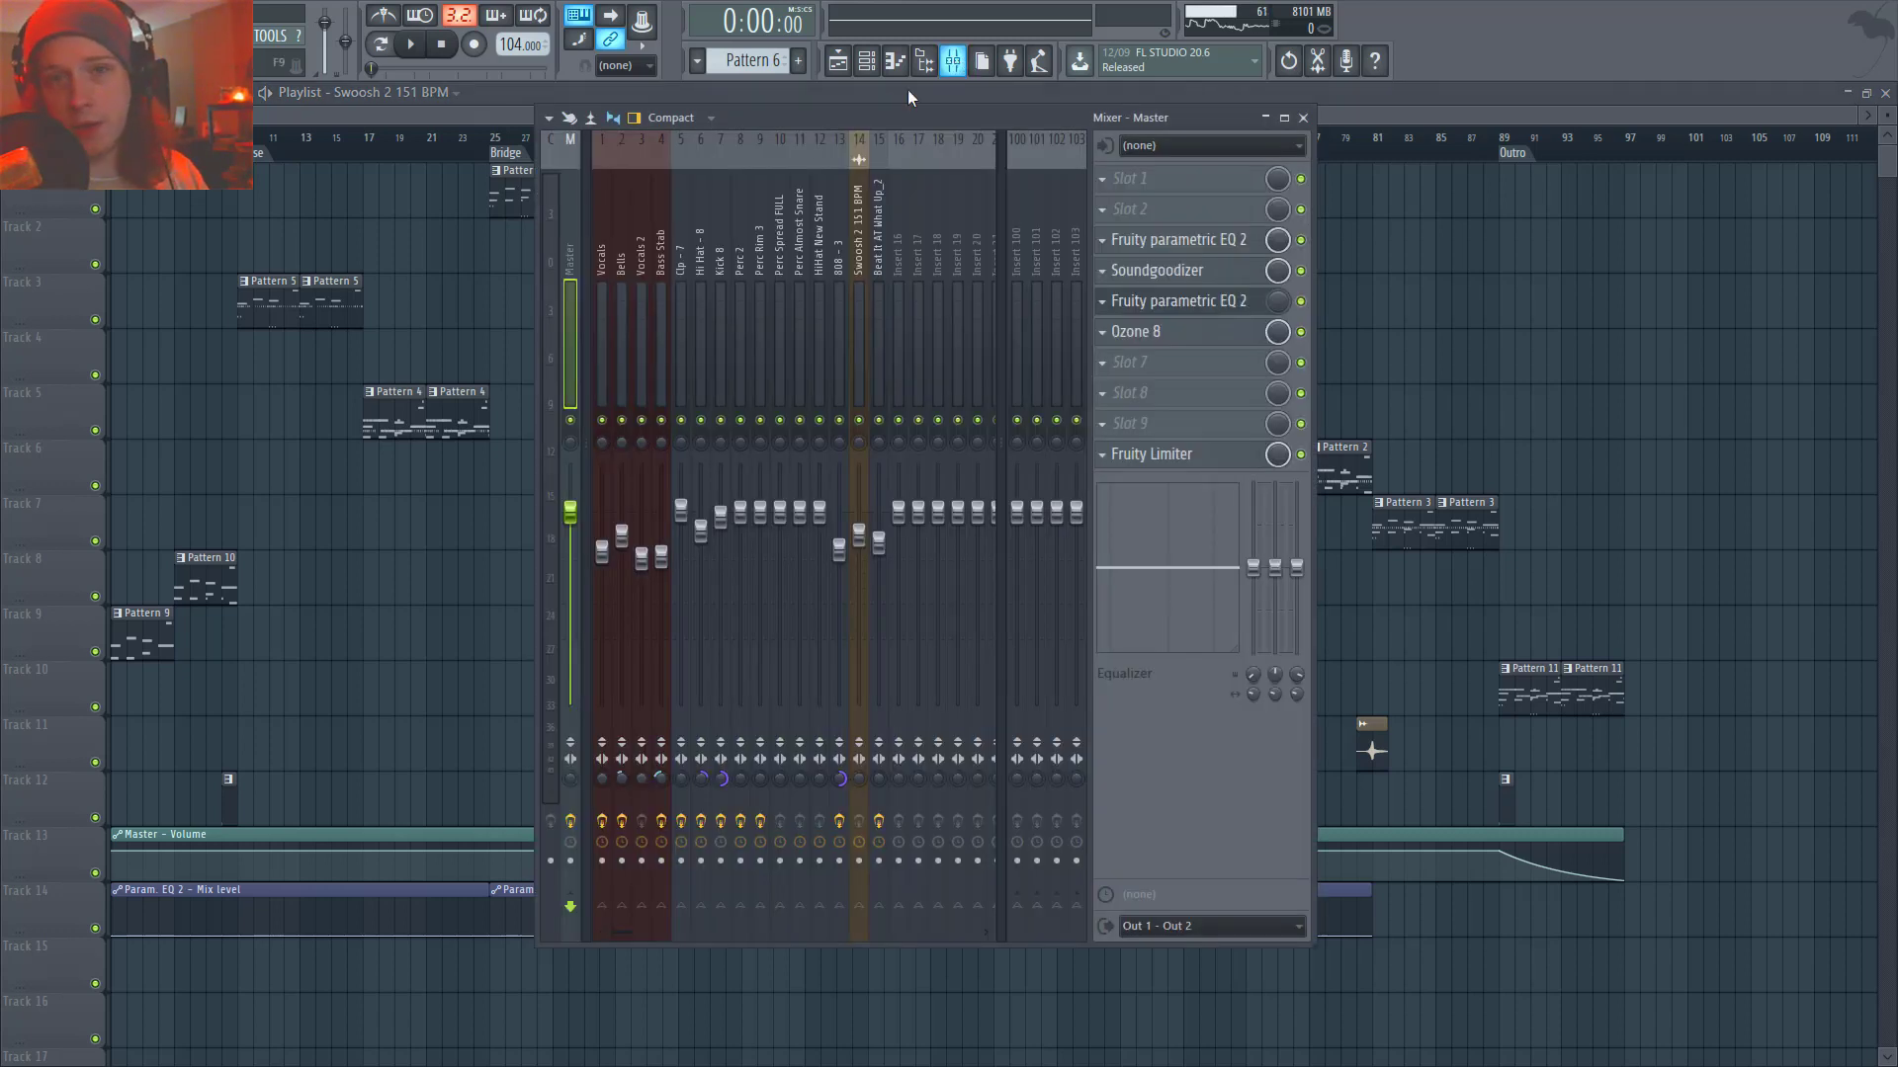
{"action": "left_click", "coordinate": [1301, 333]}
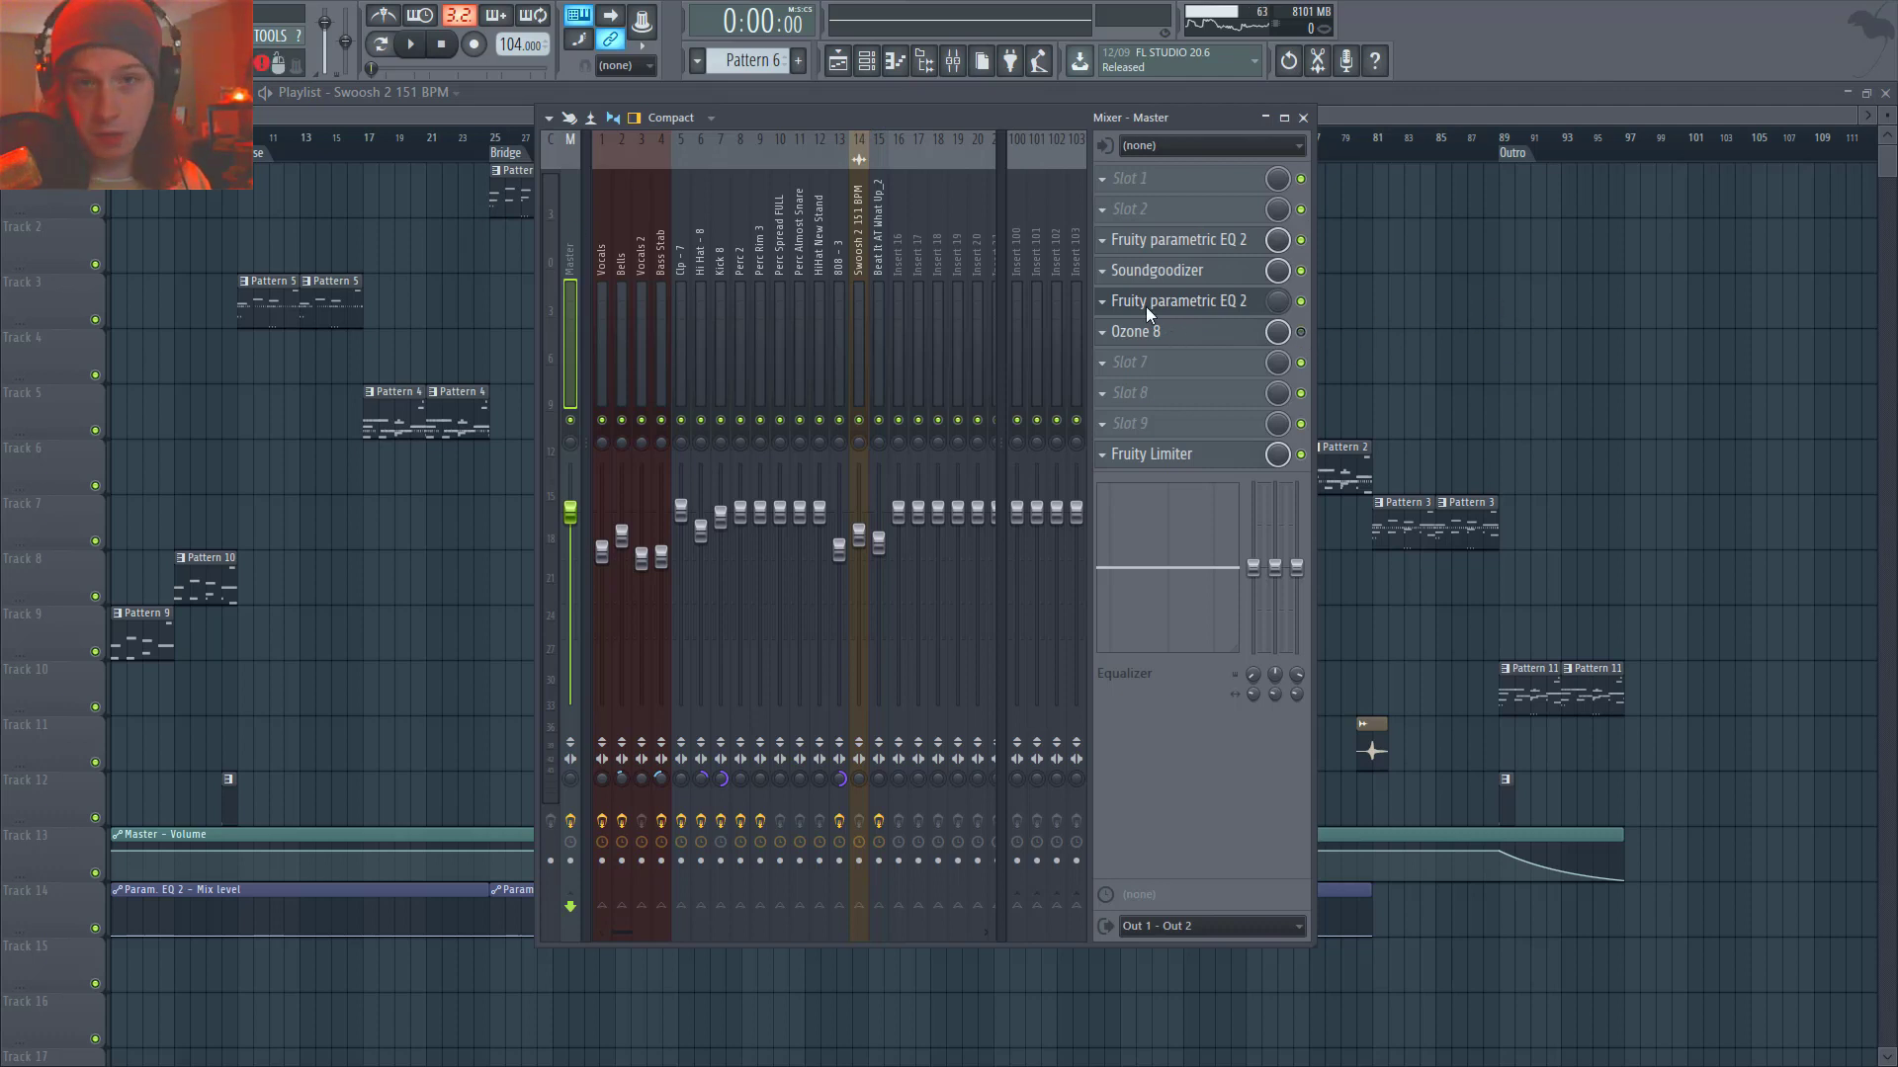
{"action": "left_click", "coordinate": [1136, 331]}
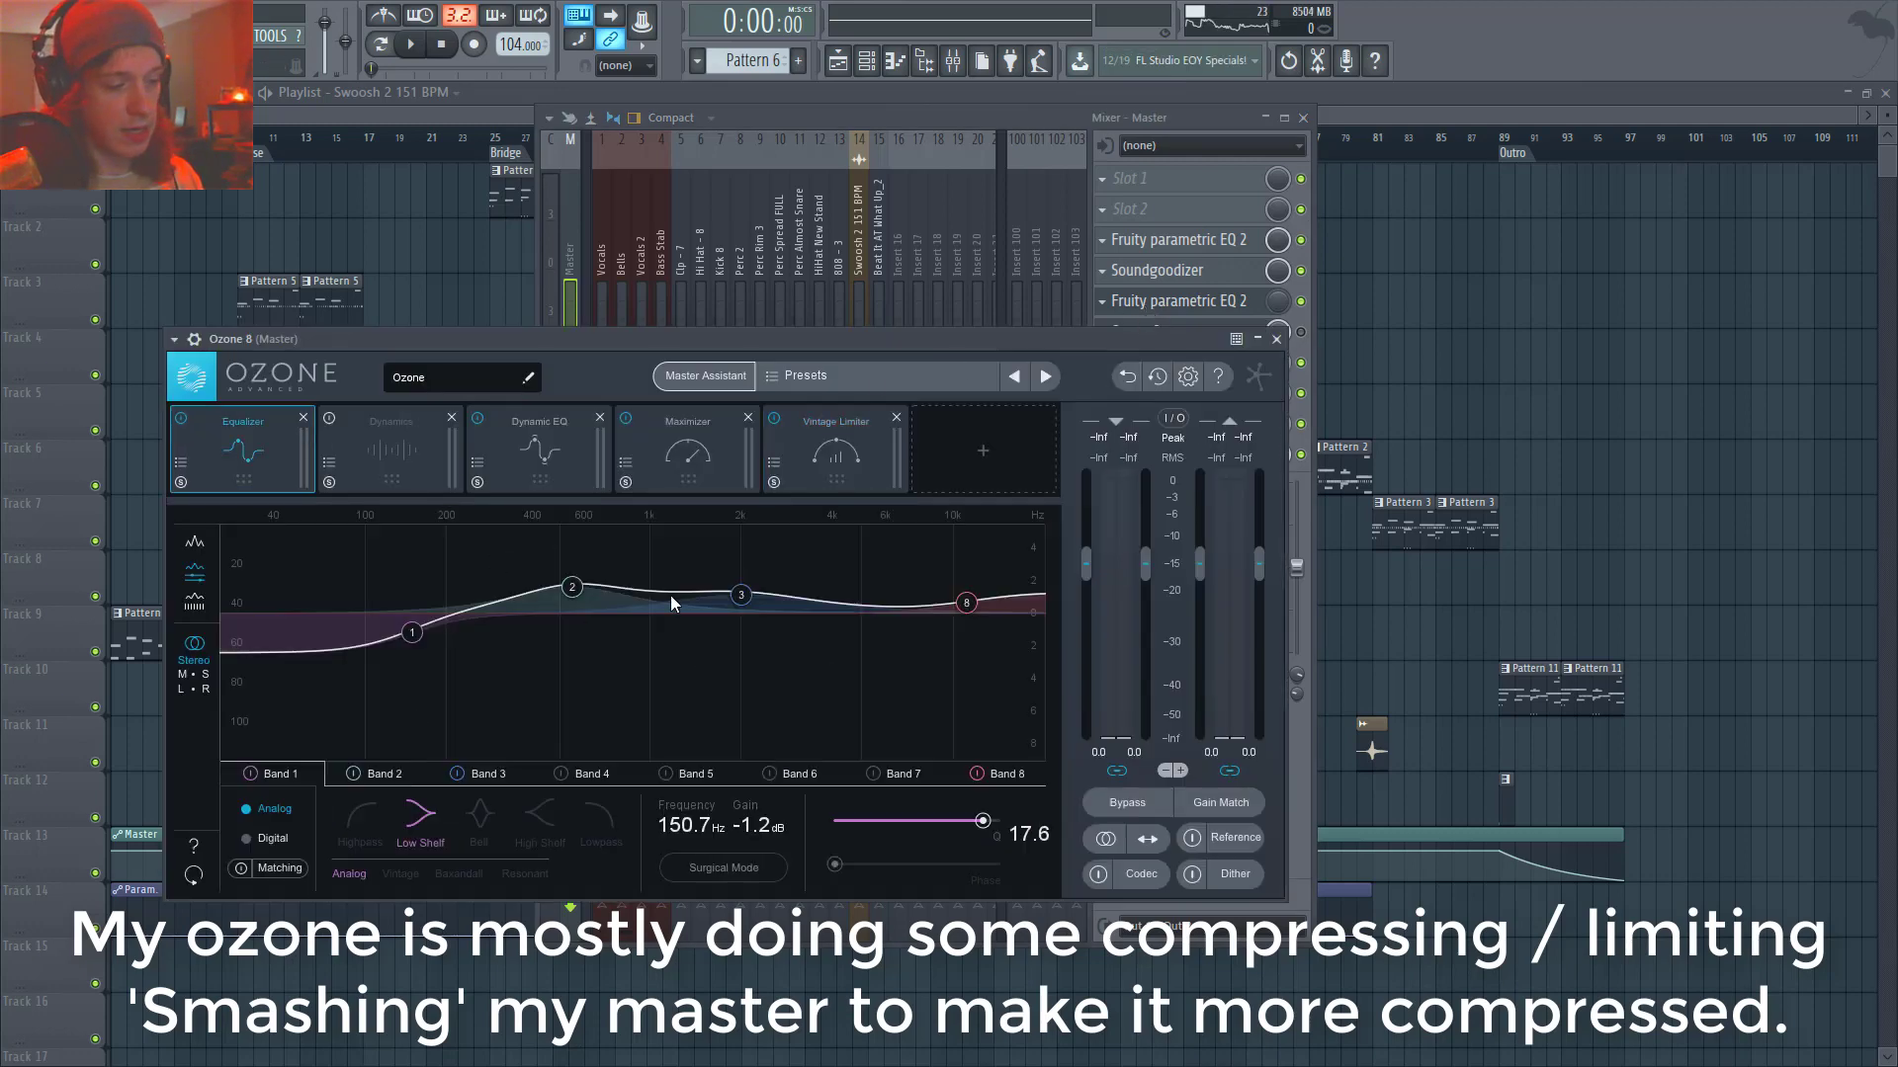
{"action": "left_click", "coordinate": [499, 435]}
{"action": "left_click", "coordinate": [860, 477]}
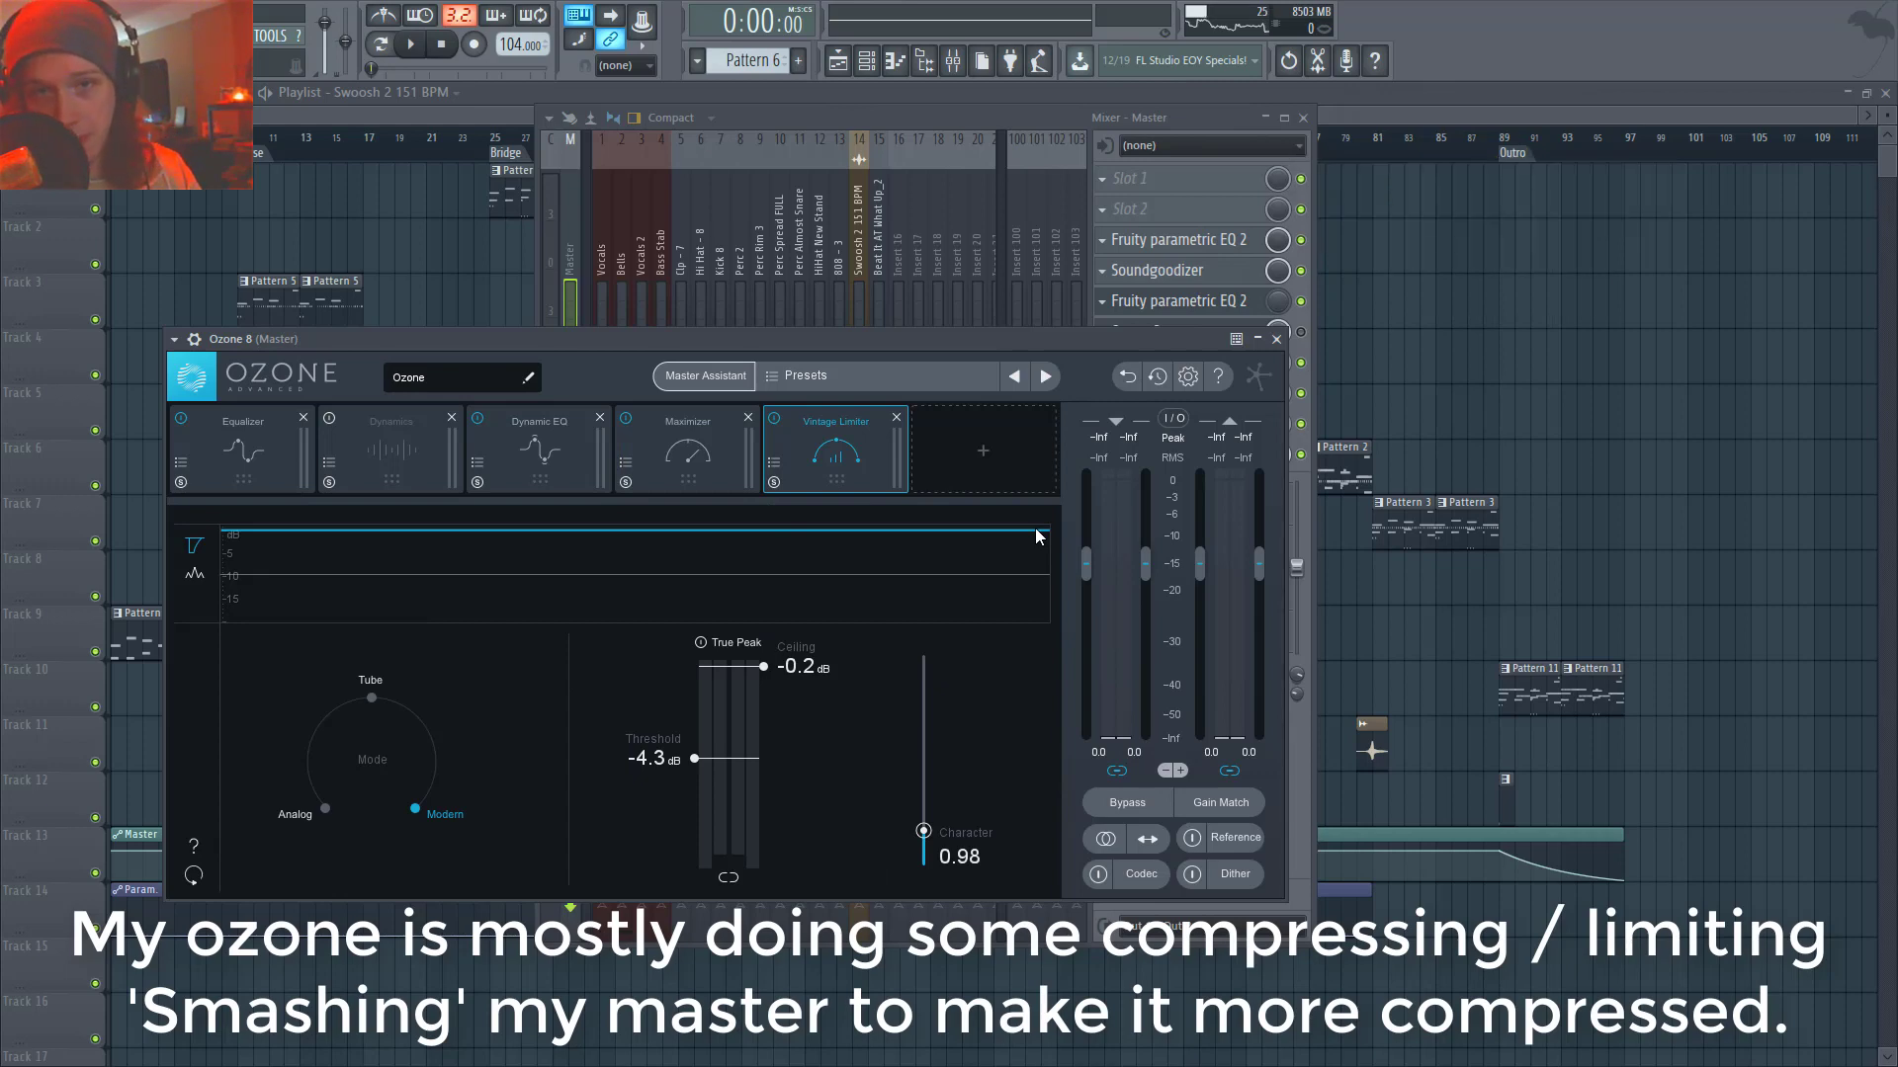
{"action": "left_click", "coordinate": [1277, 339]}
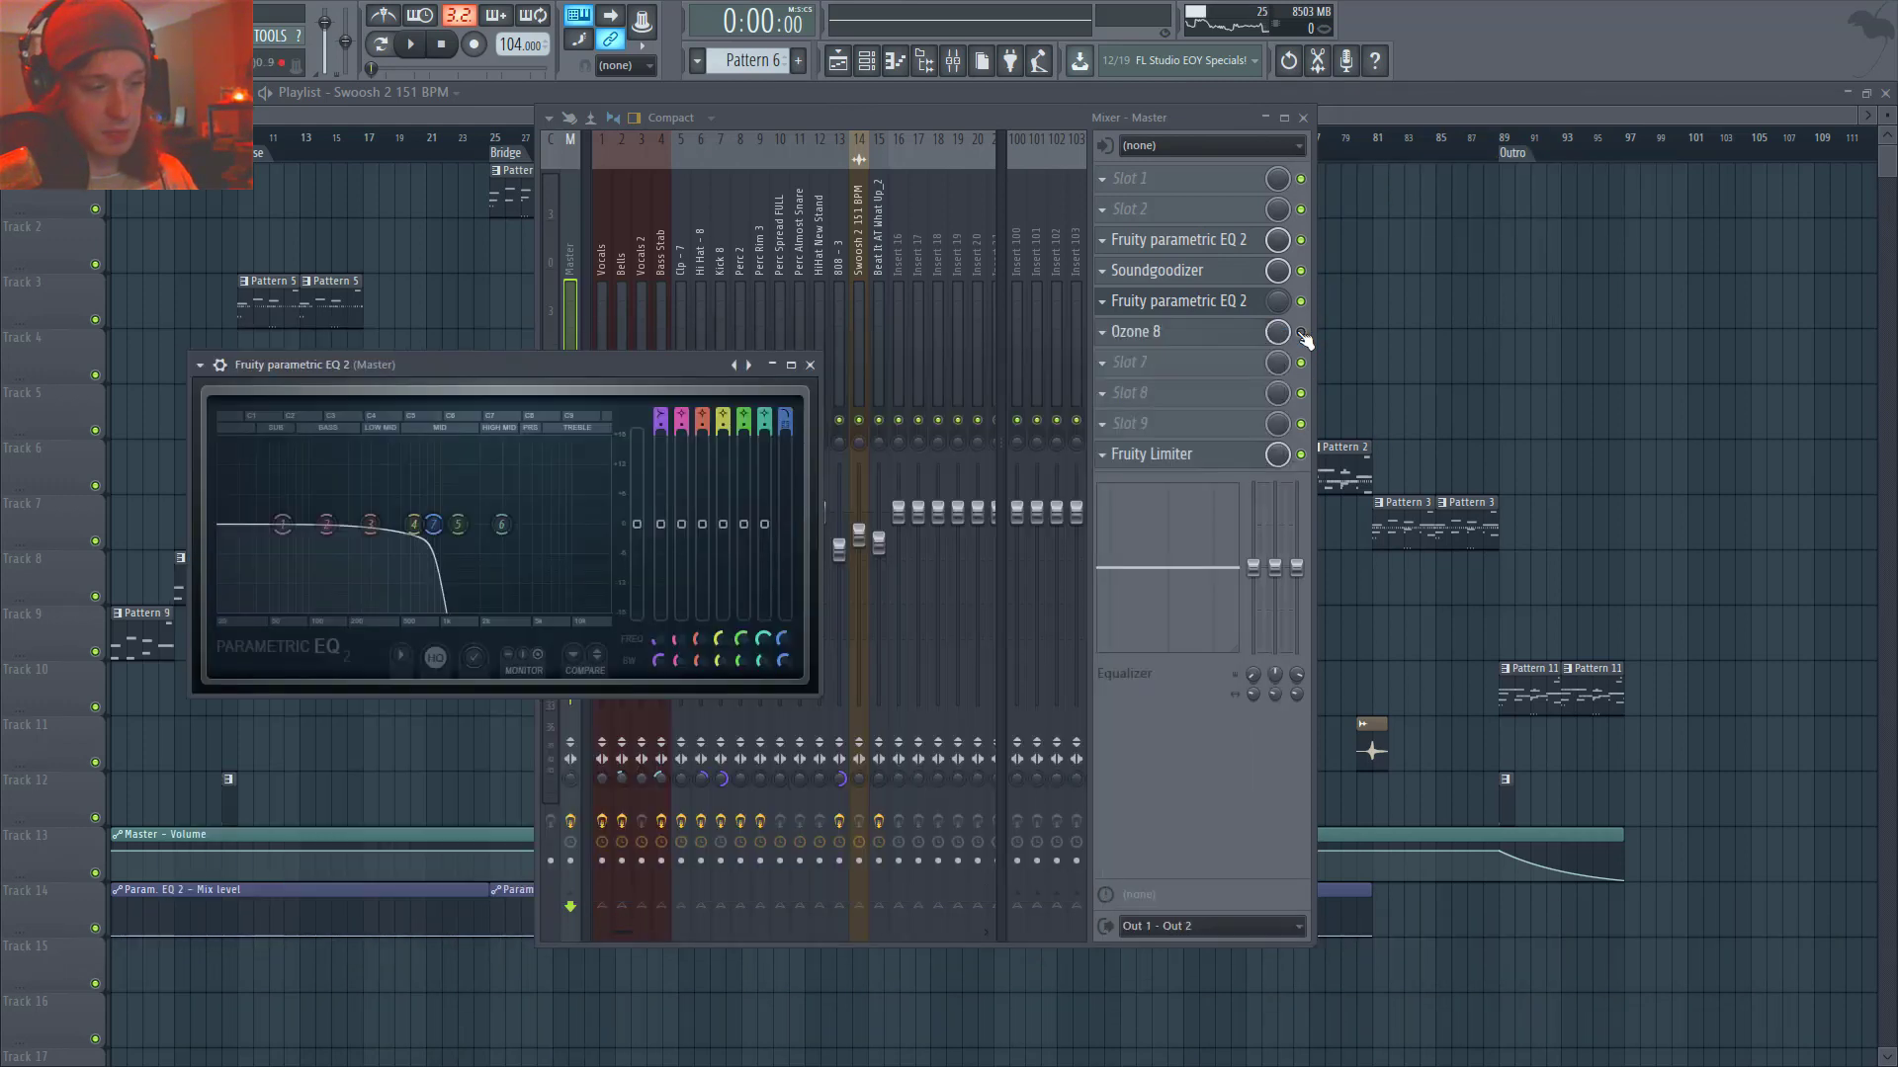
{"action": "left_click", "coordinate": [810, 365]}
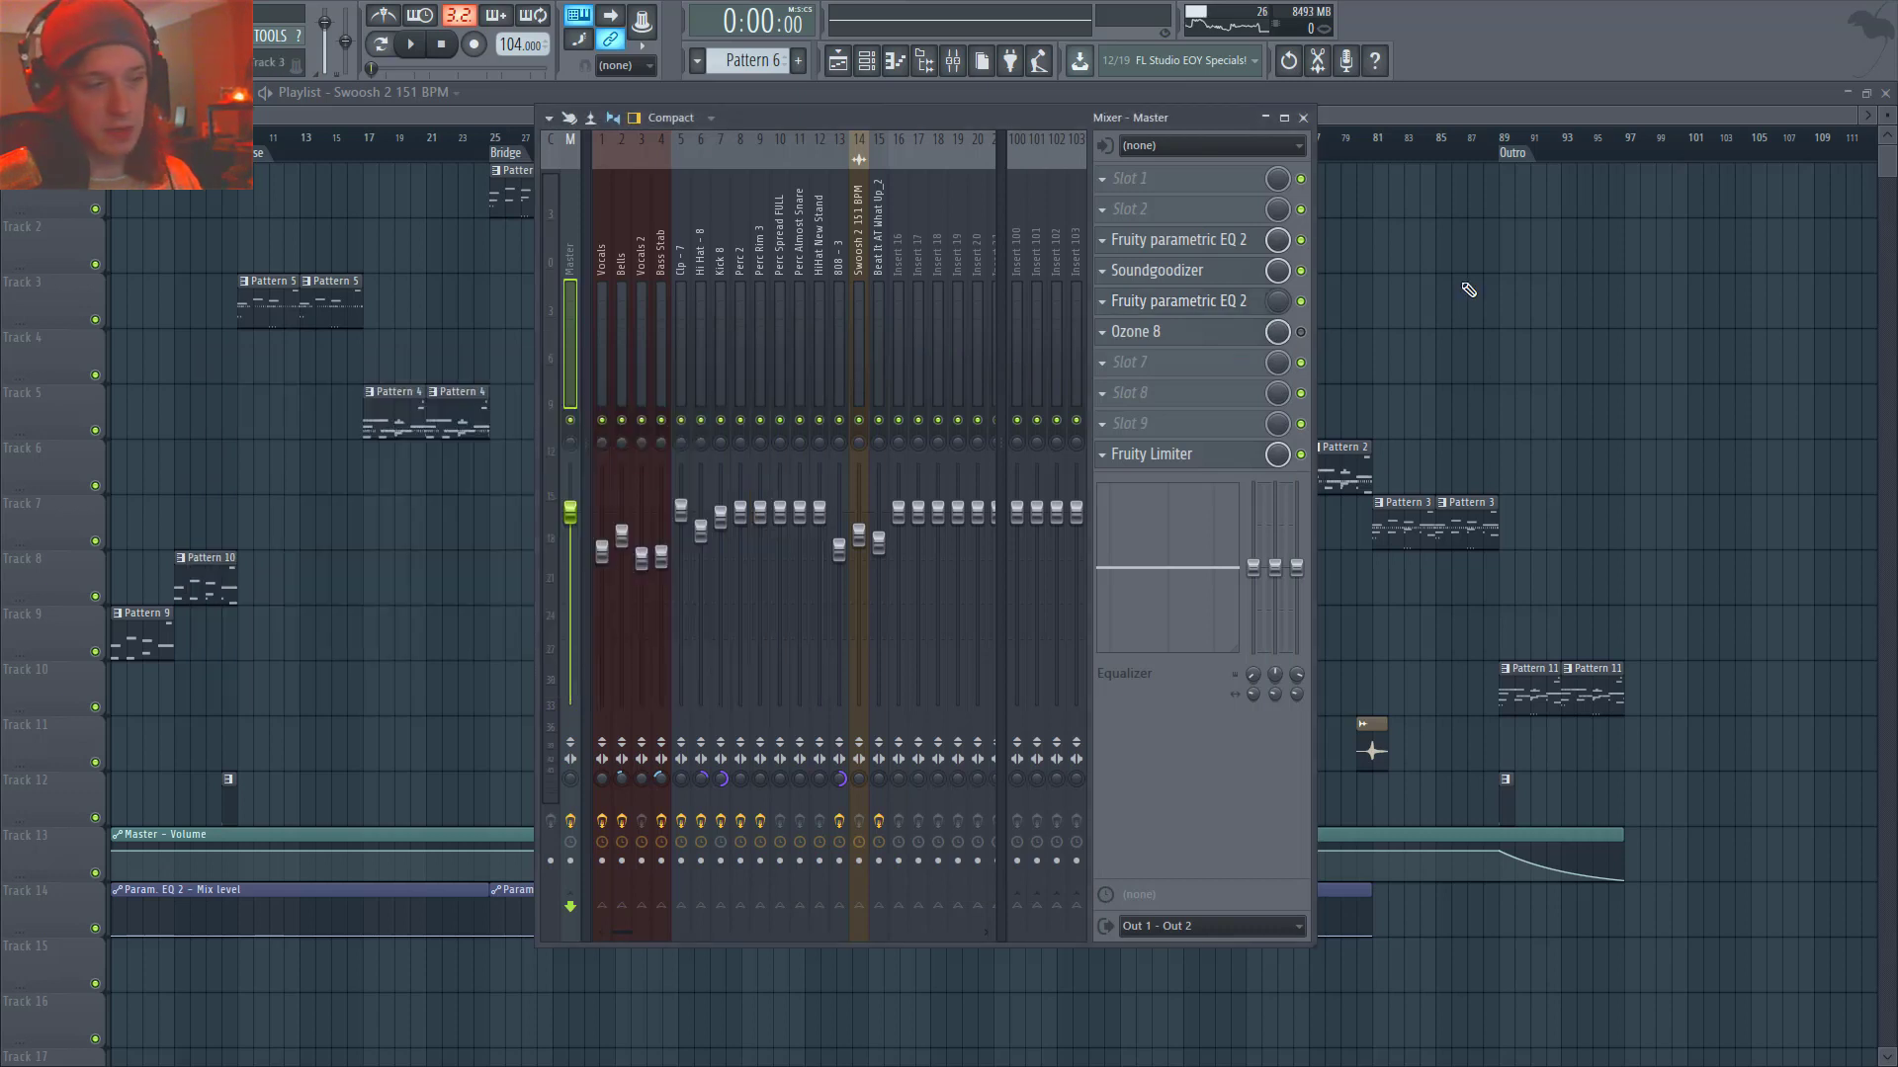
{"action": "key", "text": "F9"}
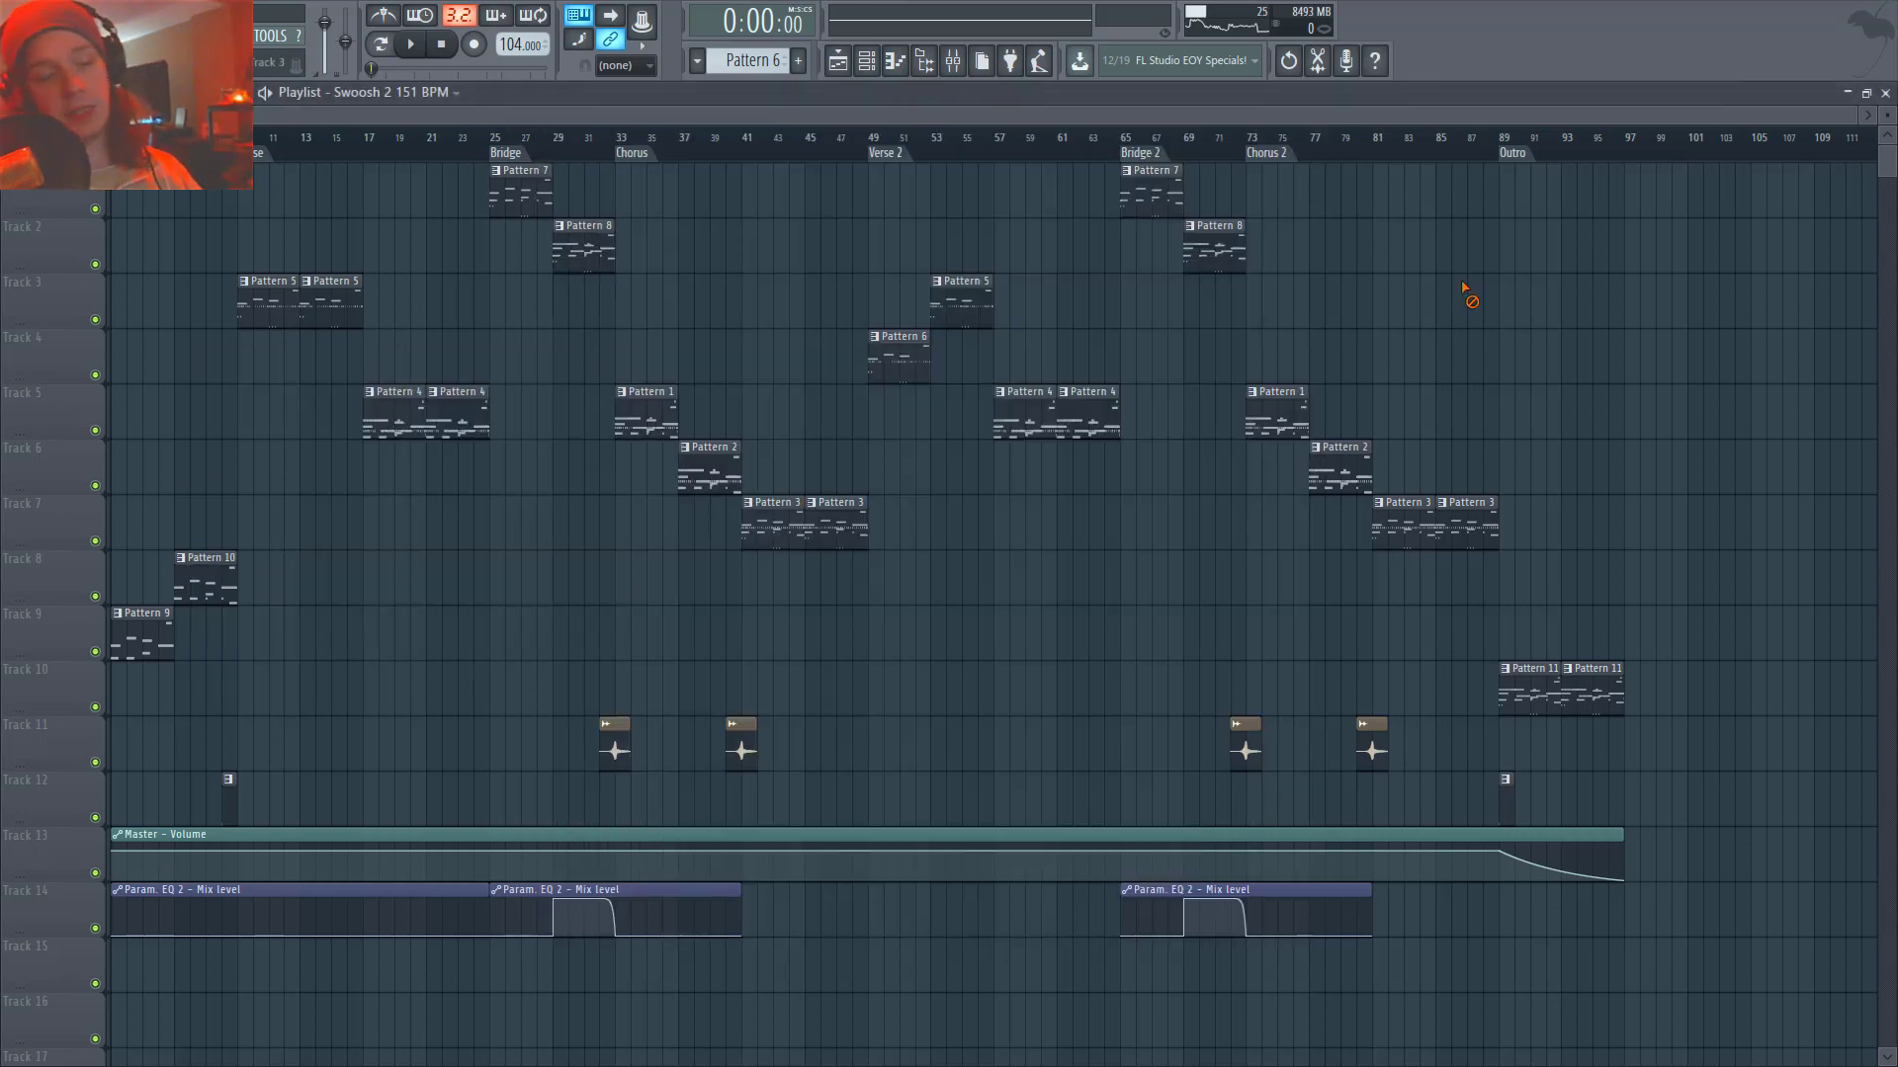
- Open Pattern 9 from the Intro, show its notes in the channel rack, and play the pattern
{"action": "scroll", "coordinate": [161, 380], "scroll_direction": "up", "scroll_amount": 2}
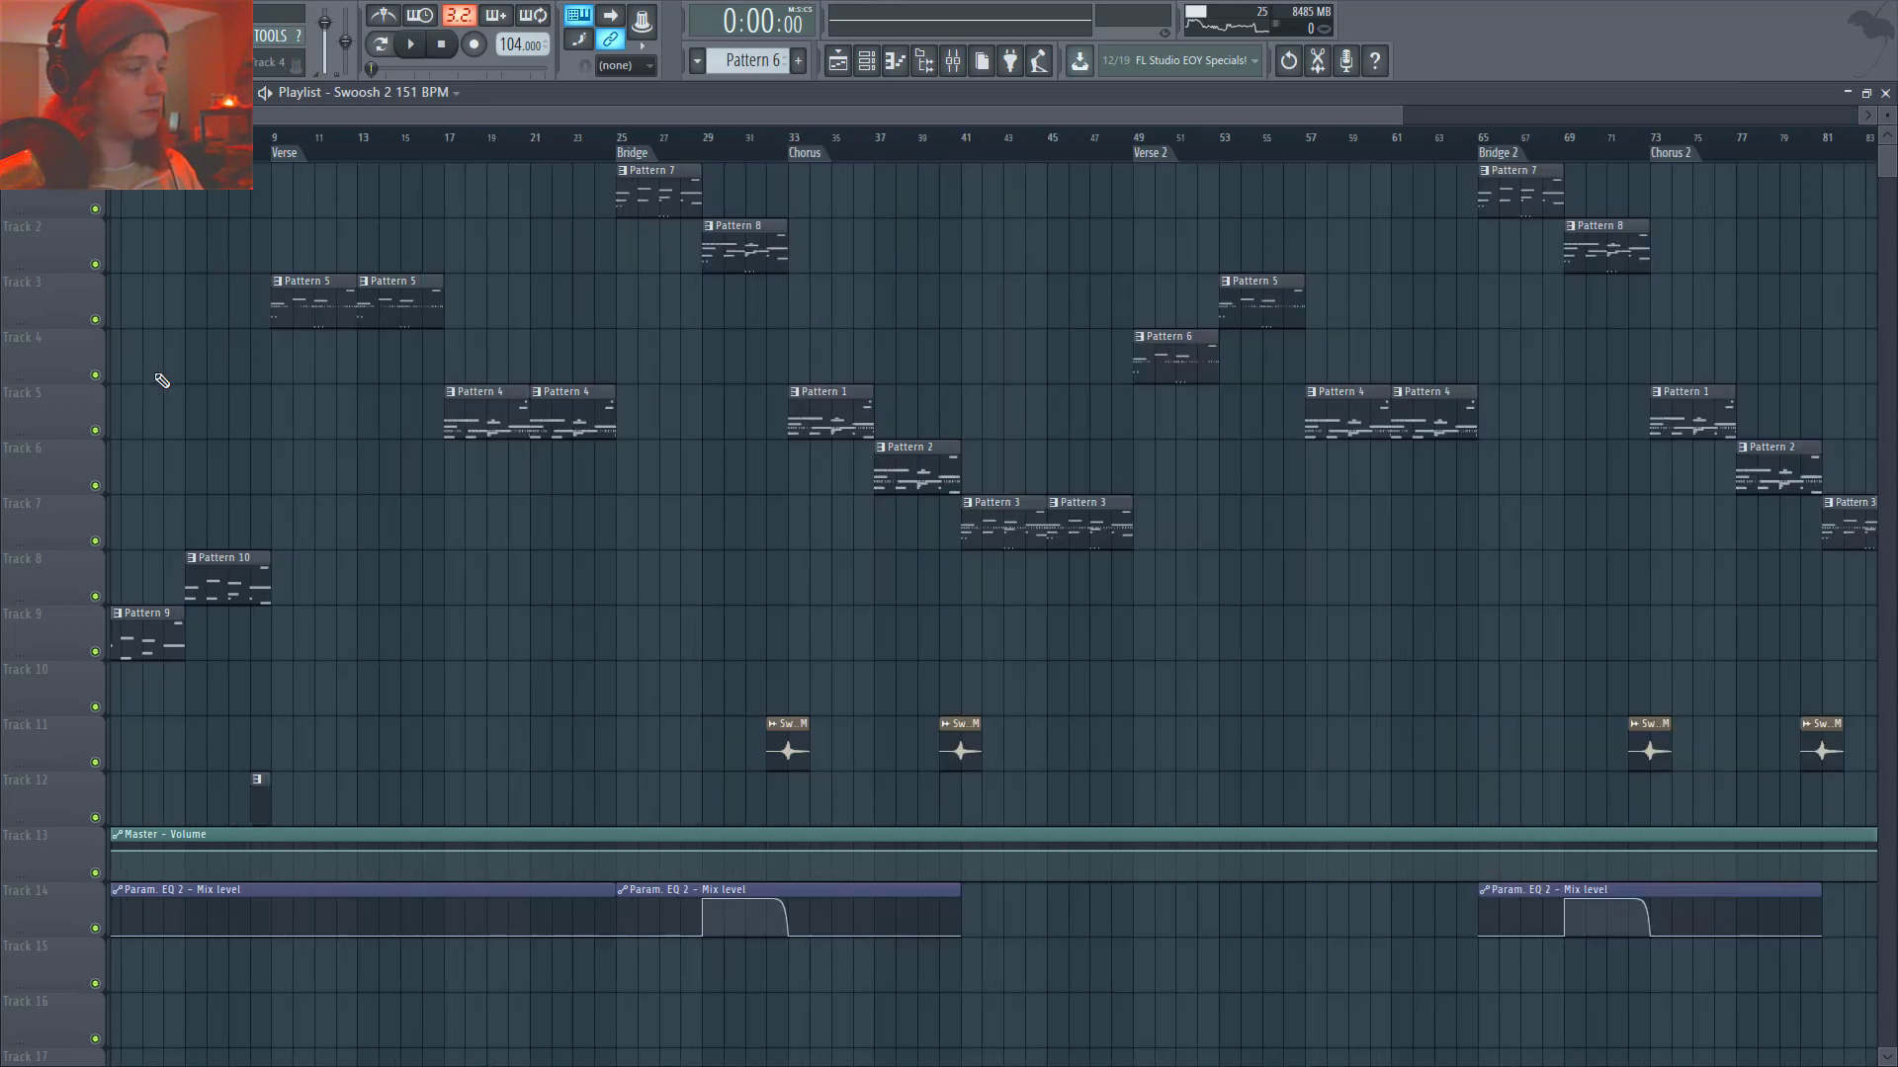
{"action": "scroll", "coordinate": [207, 287], "scroll_direction": "left", "scroll_amount": 1}
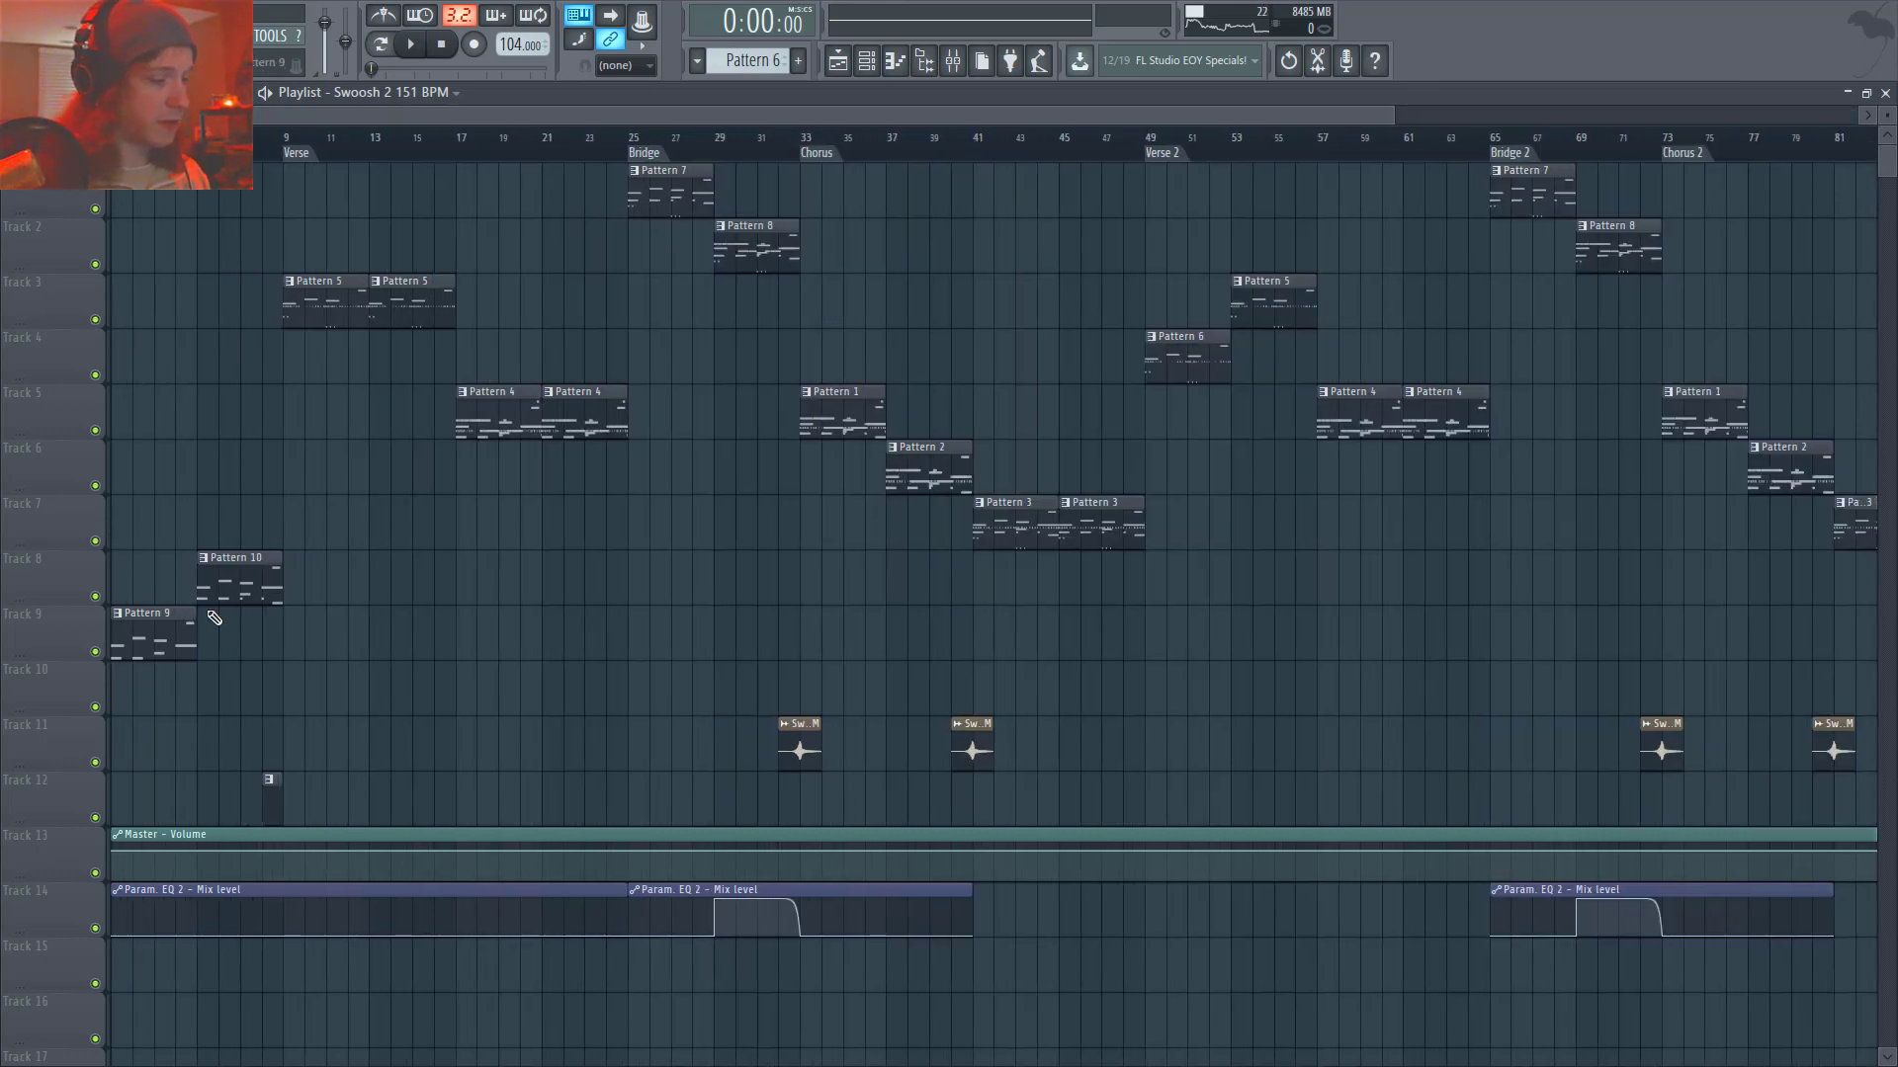
{"action": "scroll", "coordinate": [187, 618], "scroll_direction": "down", "scroll_amount": 3}
{"action": "double_click", "coordinate": [145, 621]}
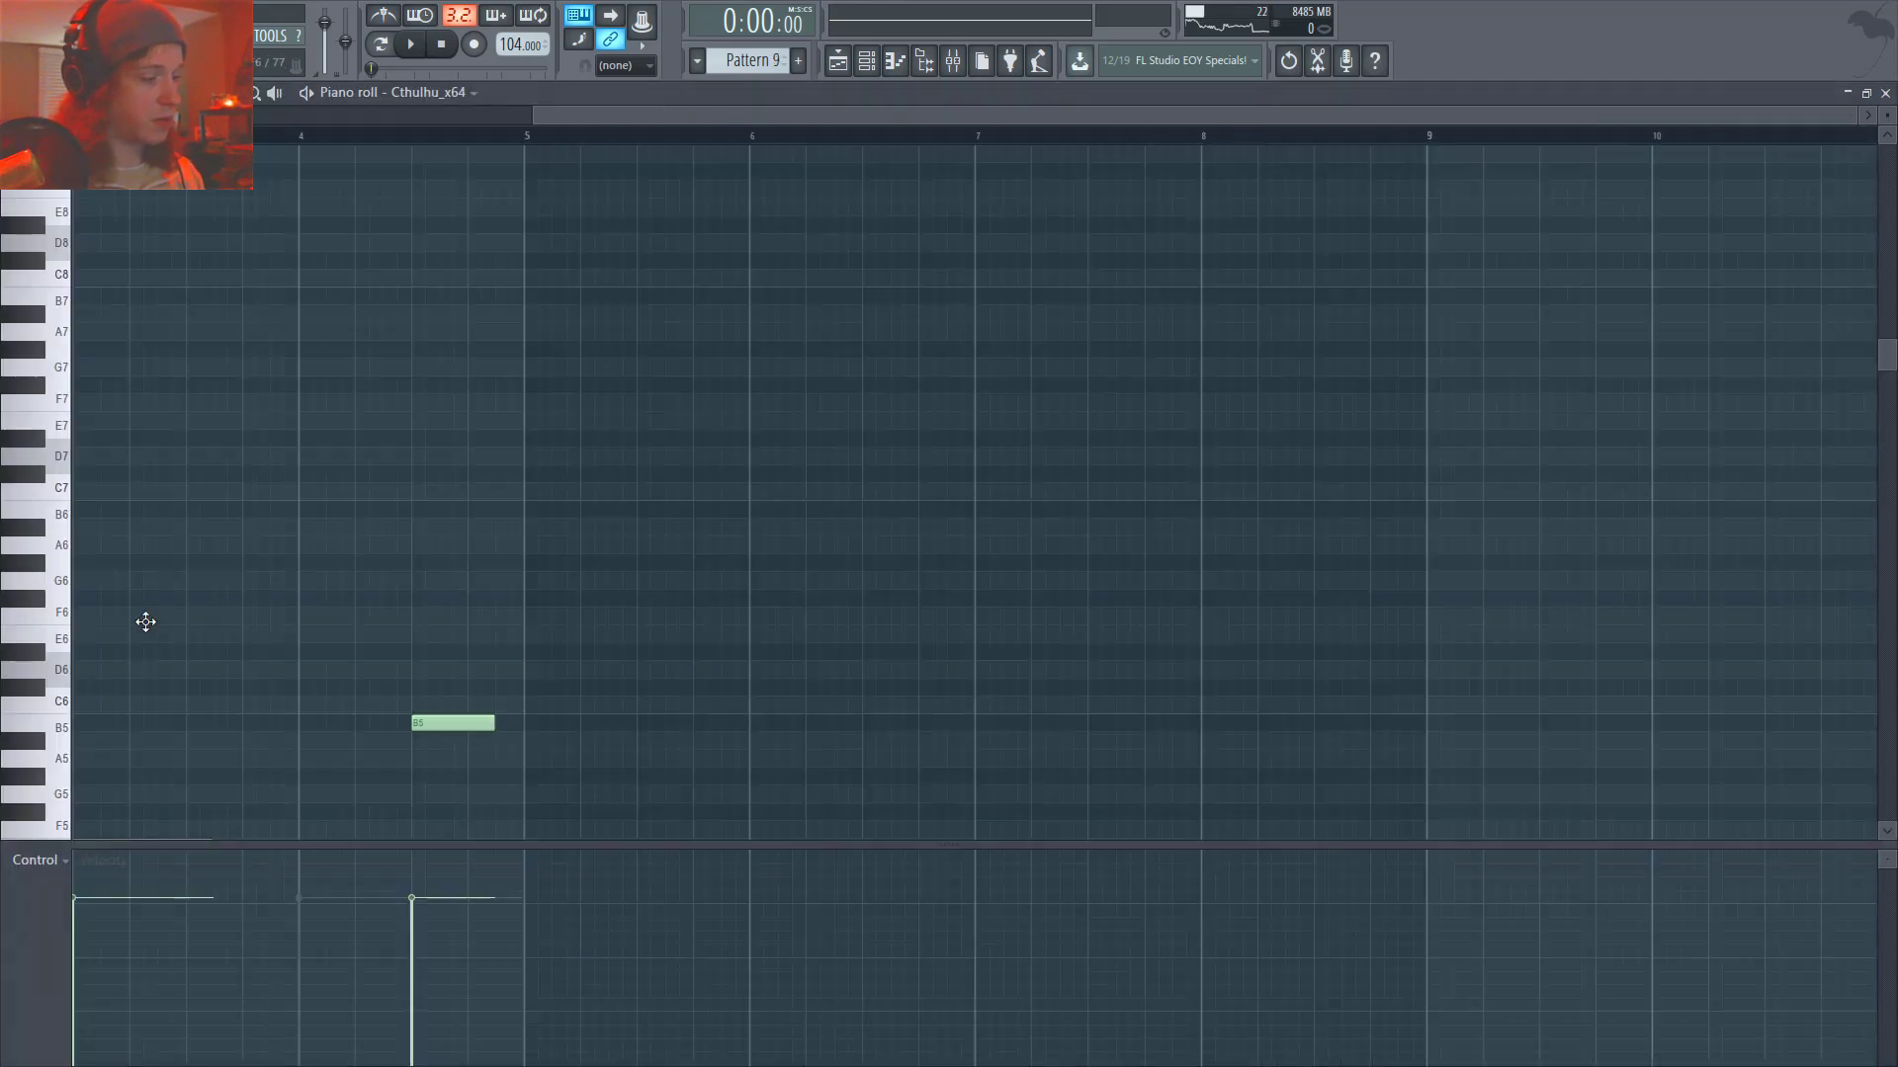
{"action": "key", "text": "F7"}
{"action": "key", "text": "F6"}
{"action": "key", "text": "space"}
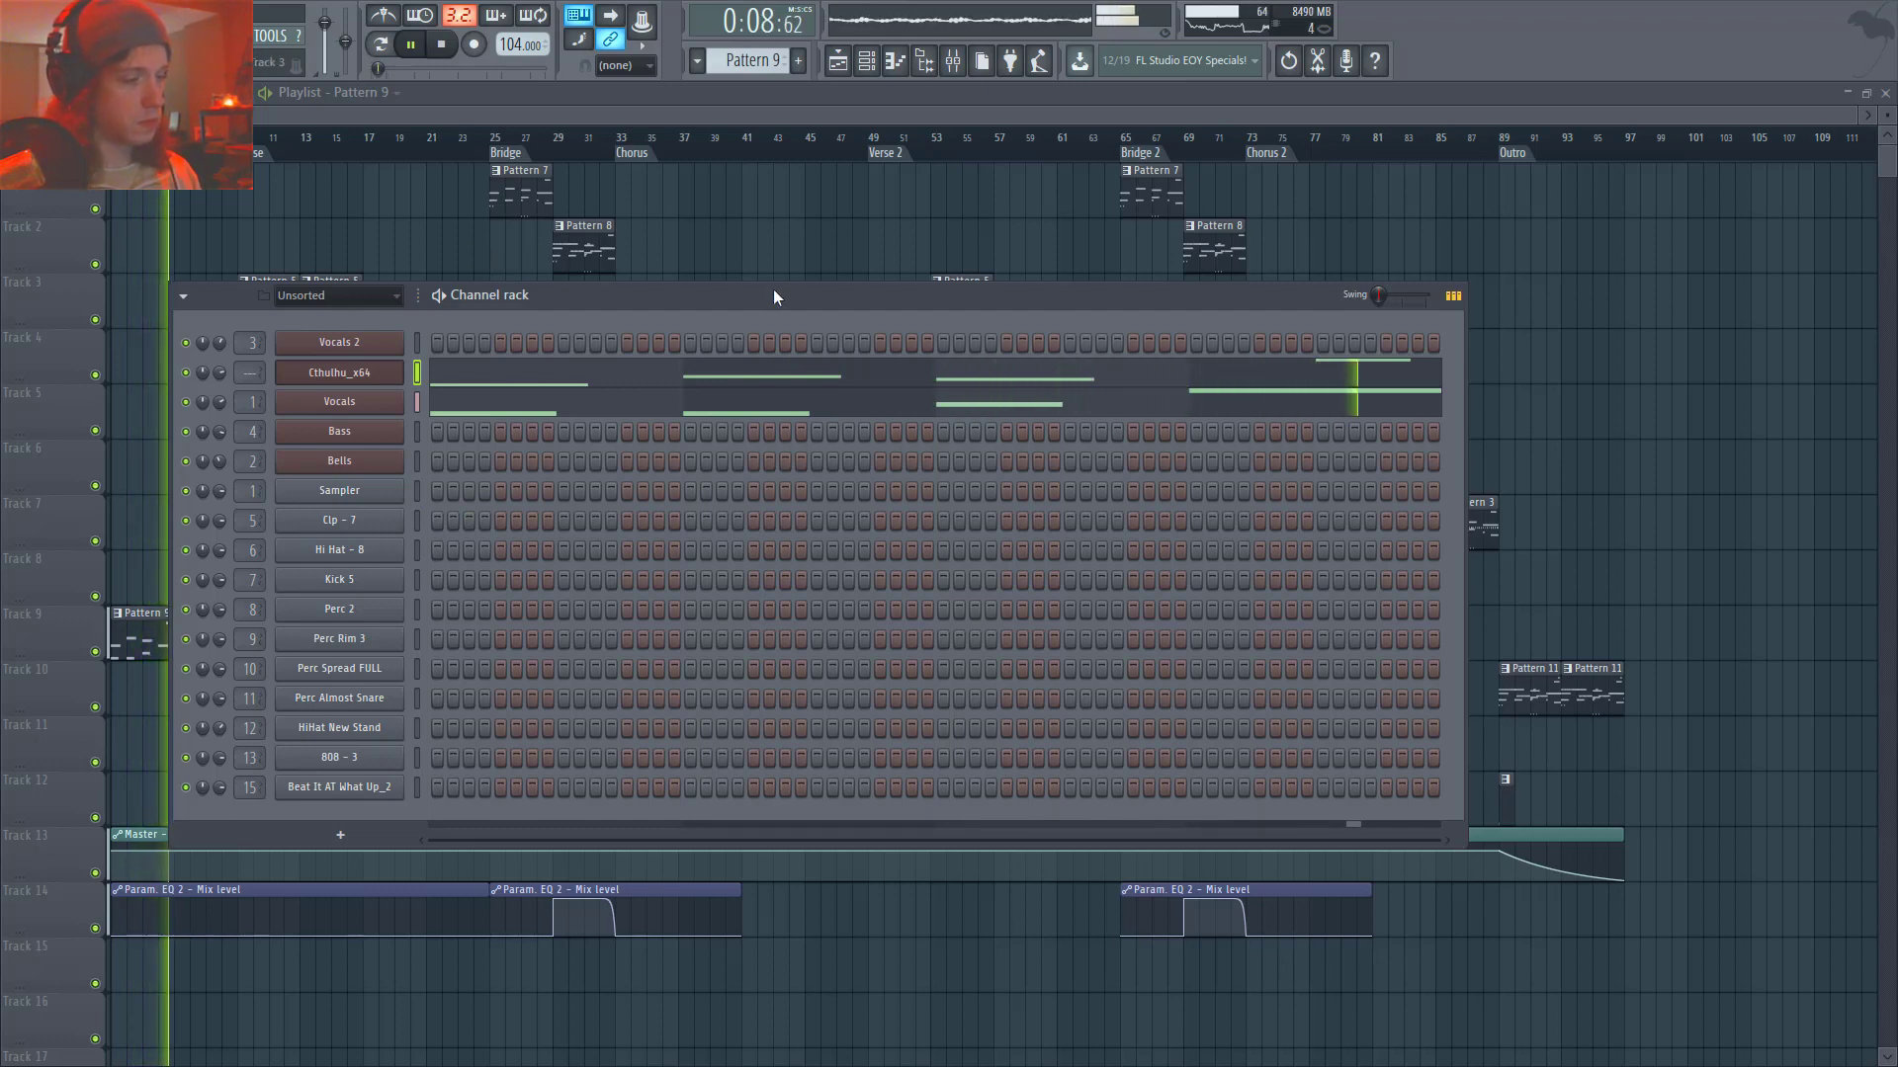
{"action": "key", "text": "space"}
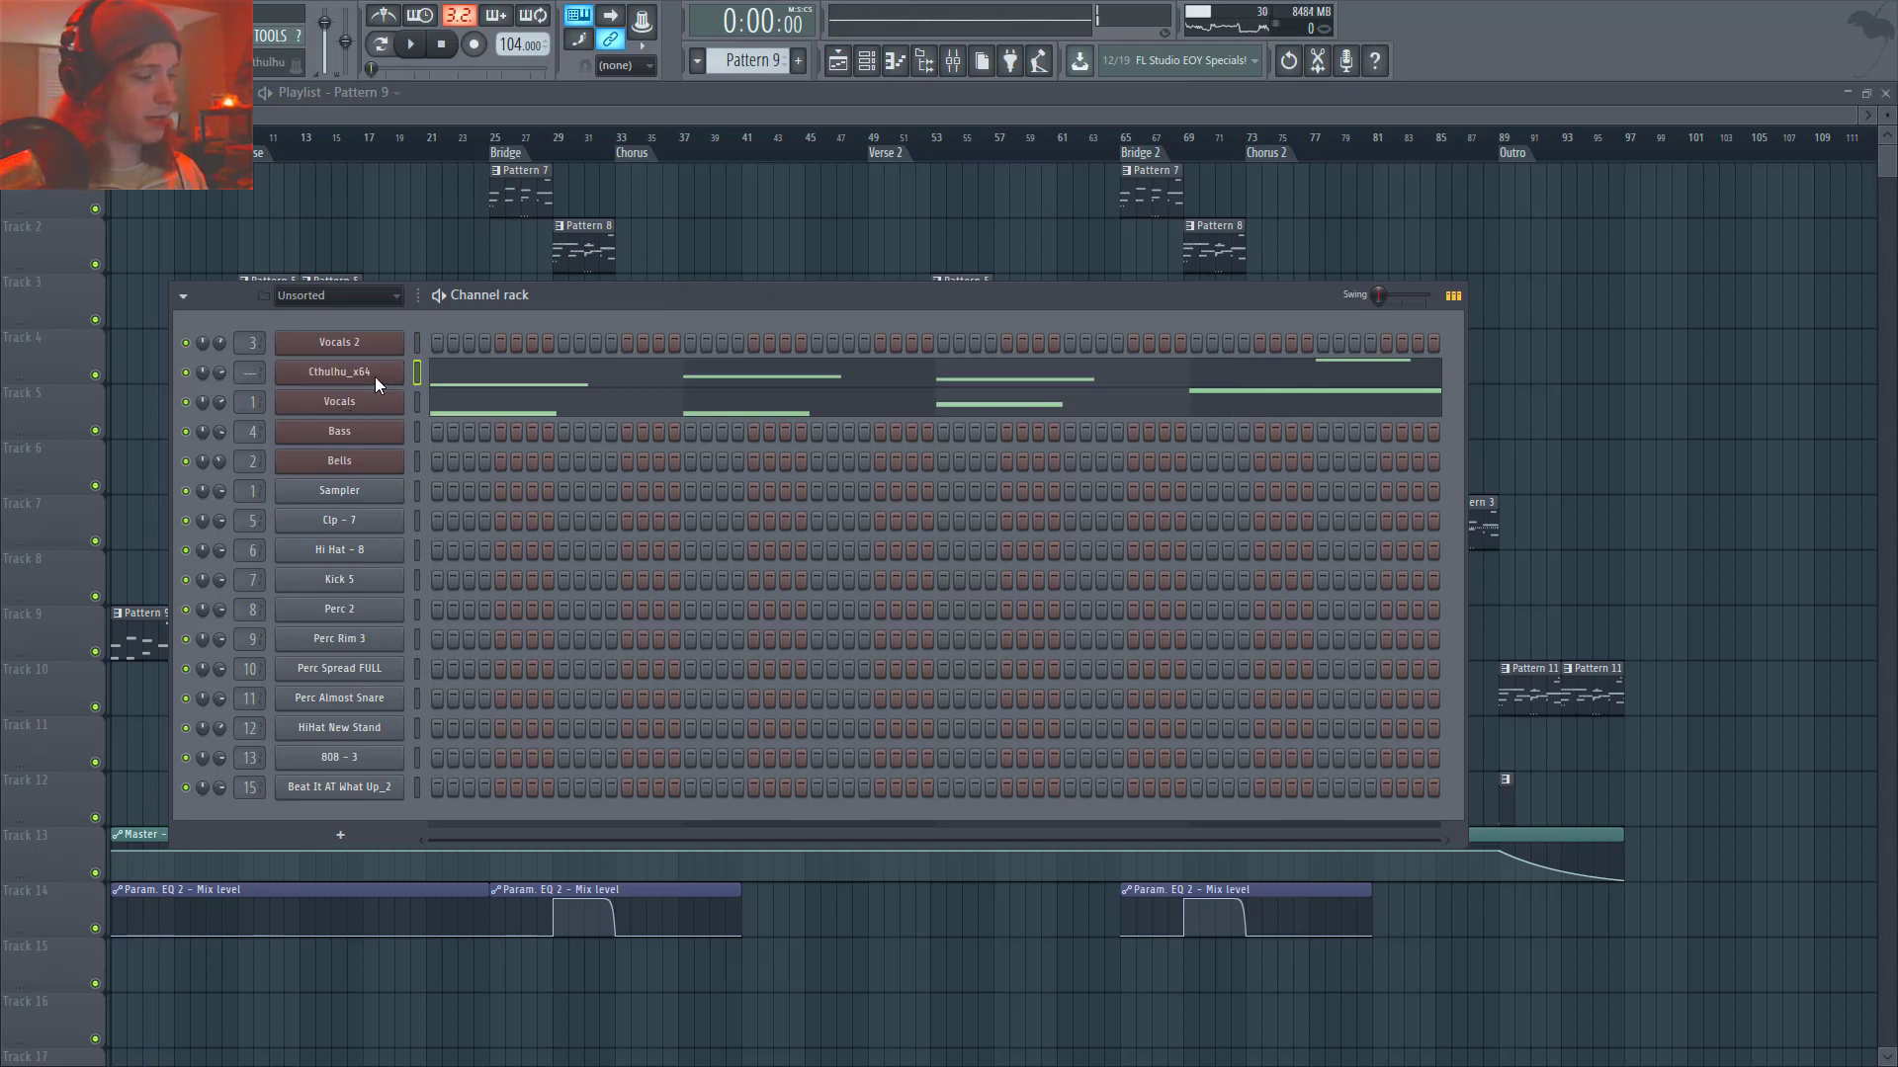
- Inspect the Cthulhu_x64 chord plugin on its 07 OVO_Moody_Cm preset while Pattern 9 plays
{"action": "left_click", "coordinate": [375, 380]}
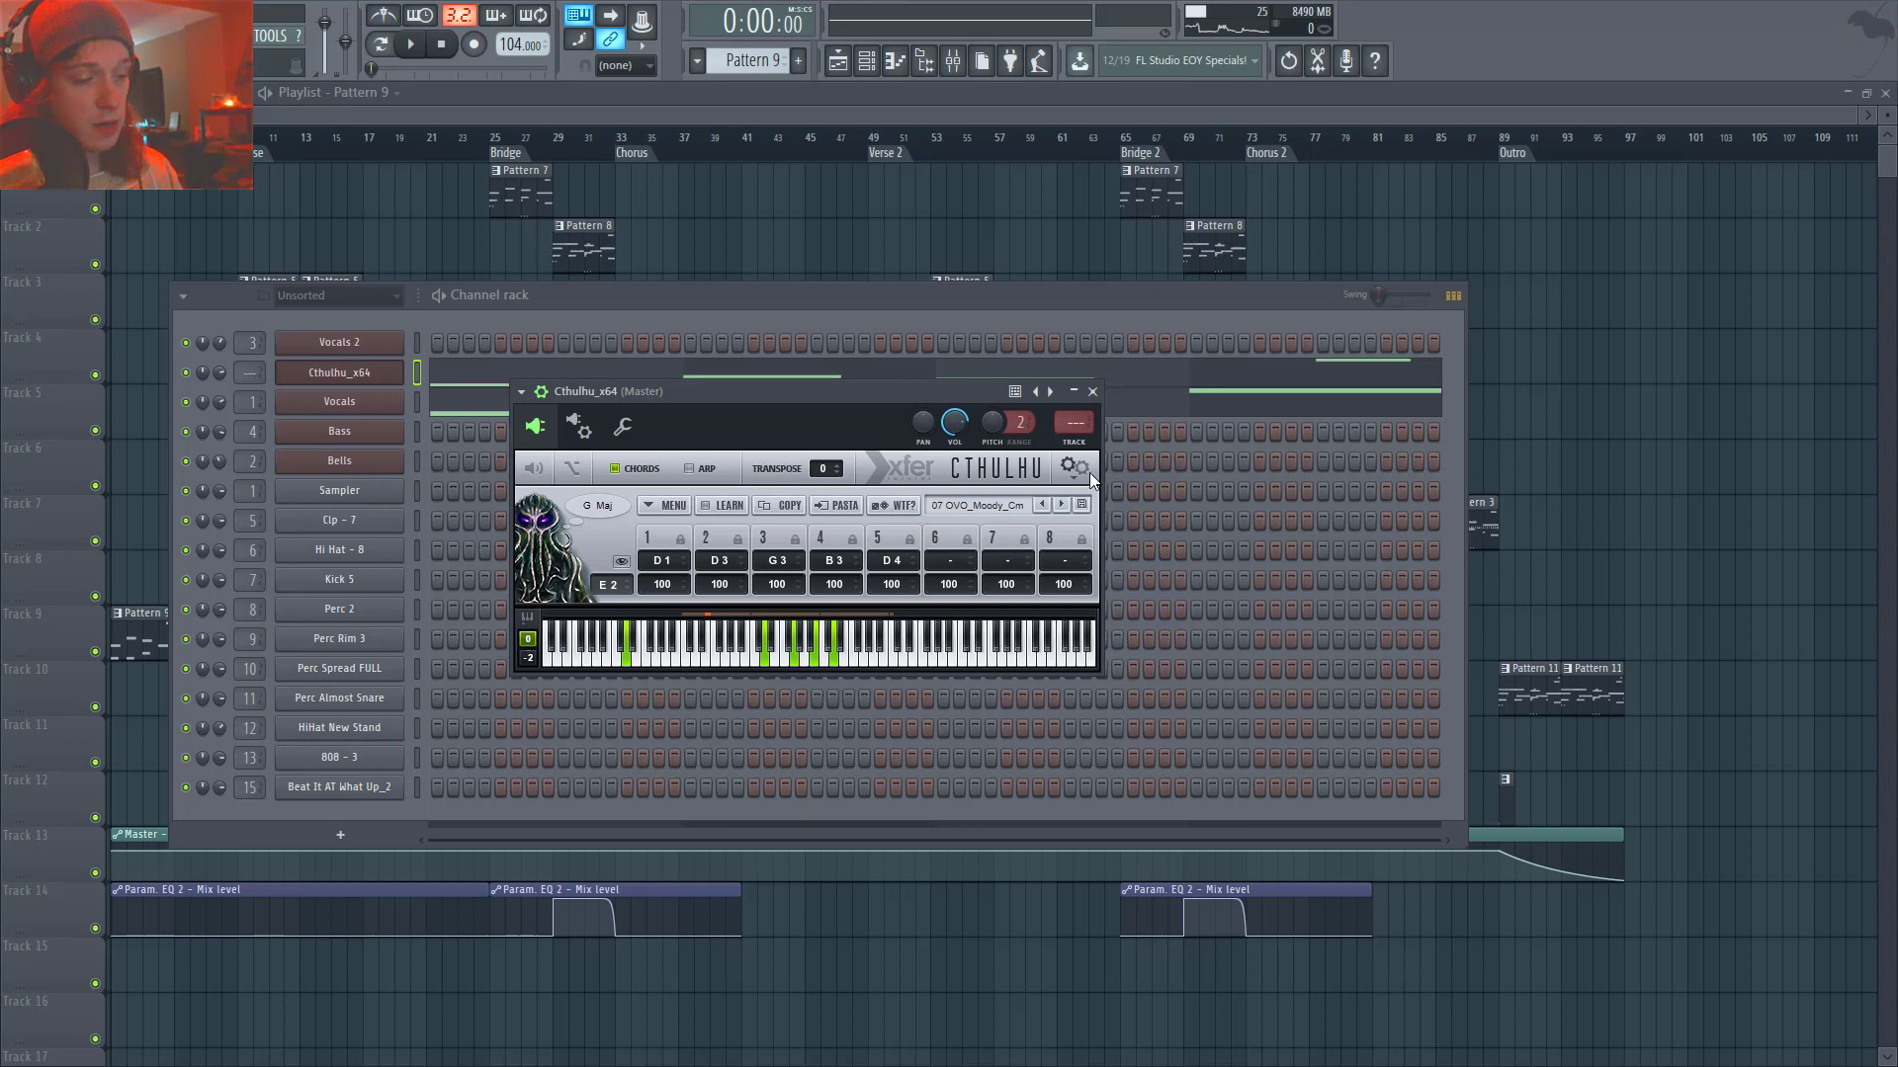
{"action": "left_click", "coordinate": [1092, 391]}
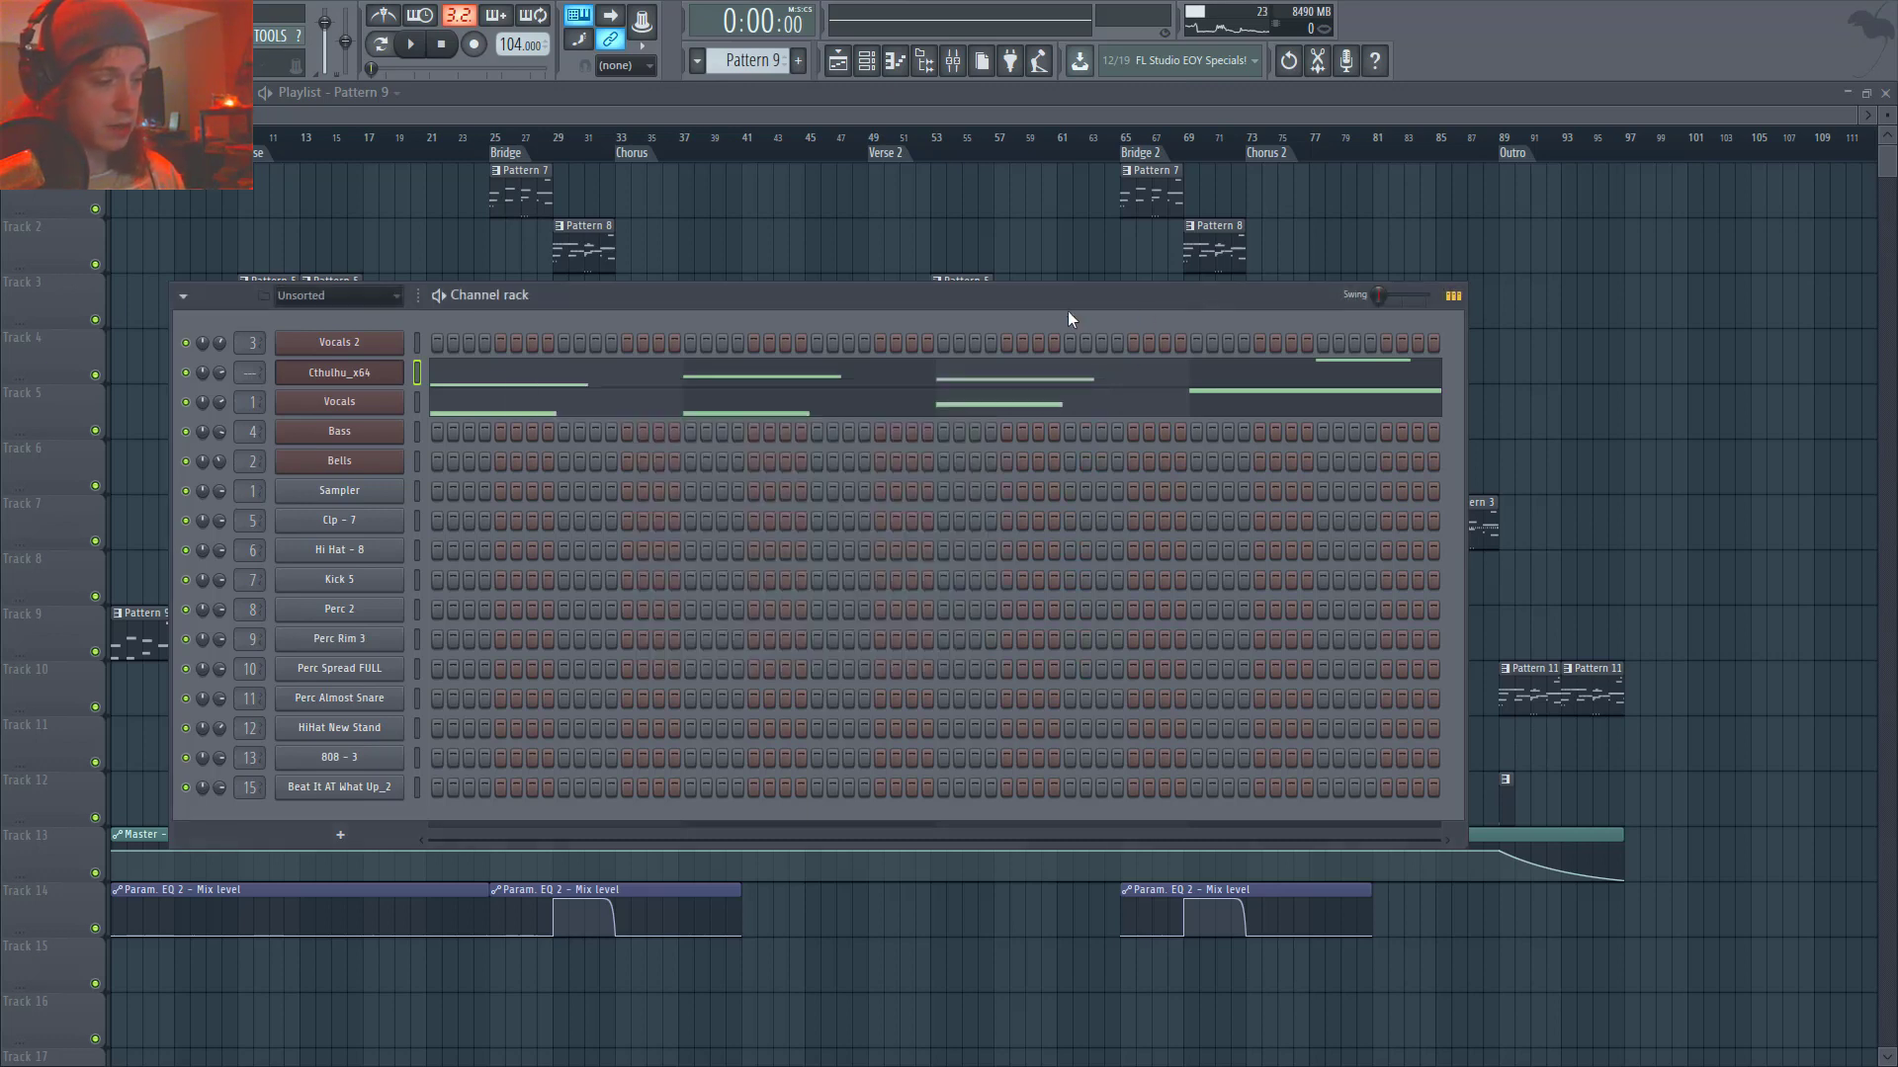
{"action": "left_click", "coordinate": [390, 373]}
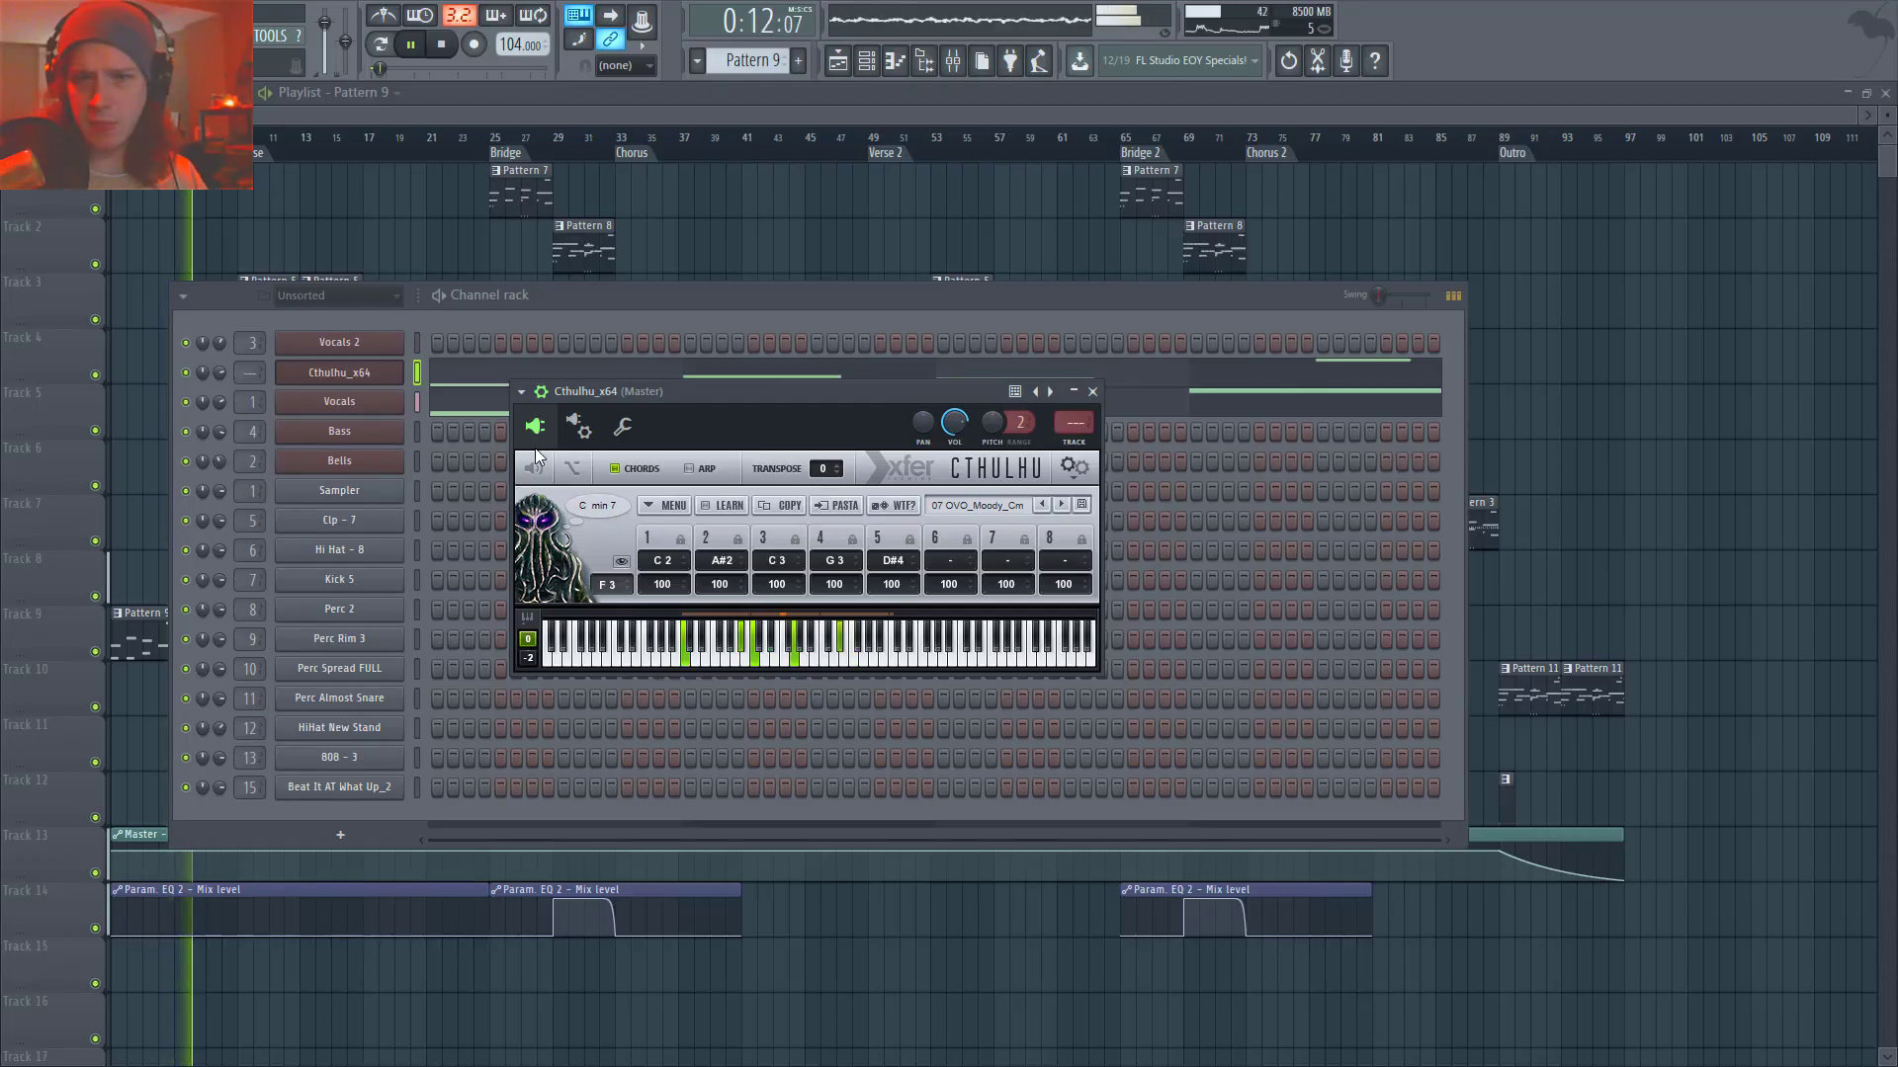
{"action": "key", "text": "space"}
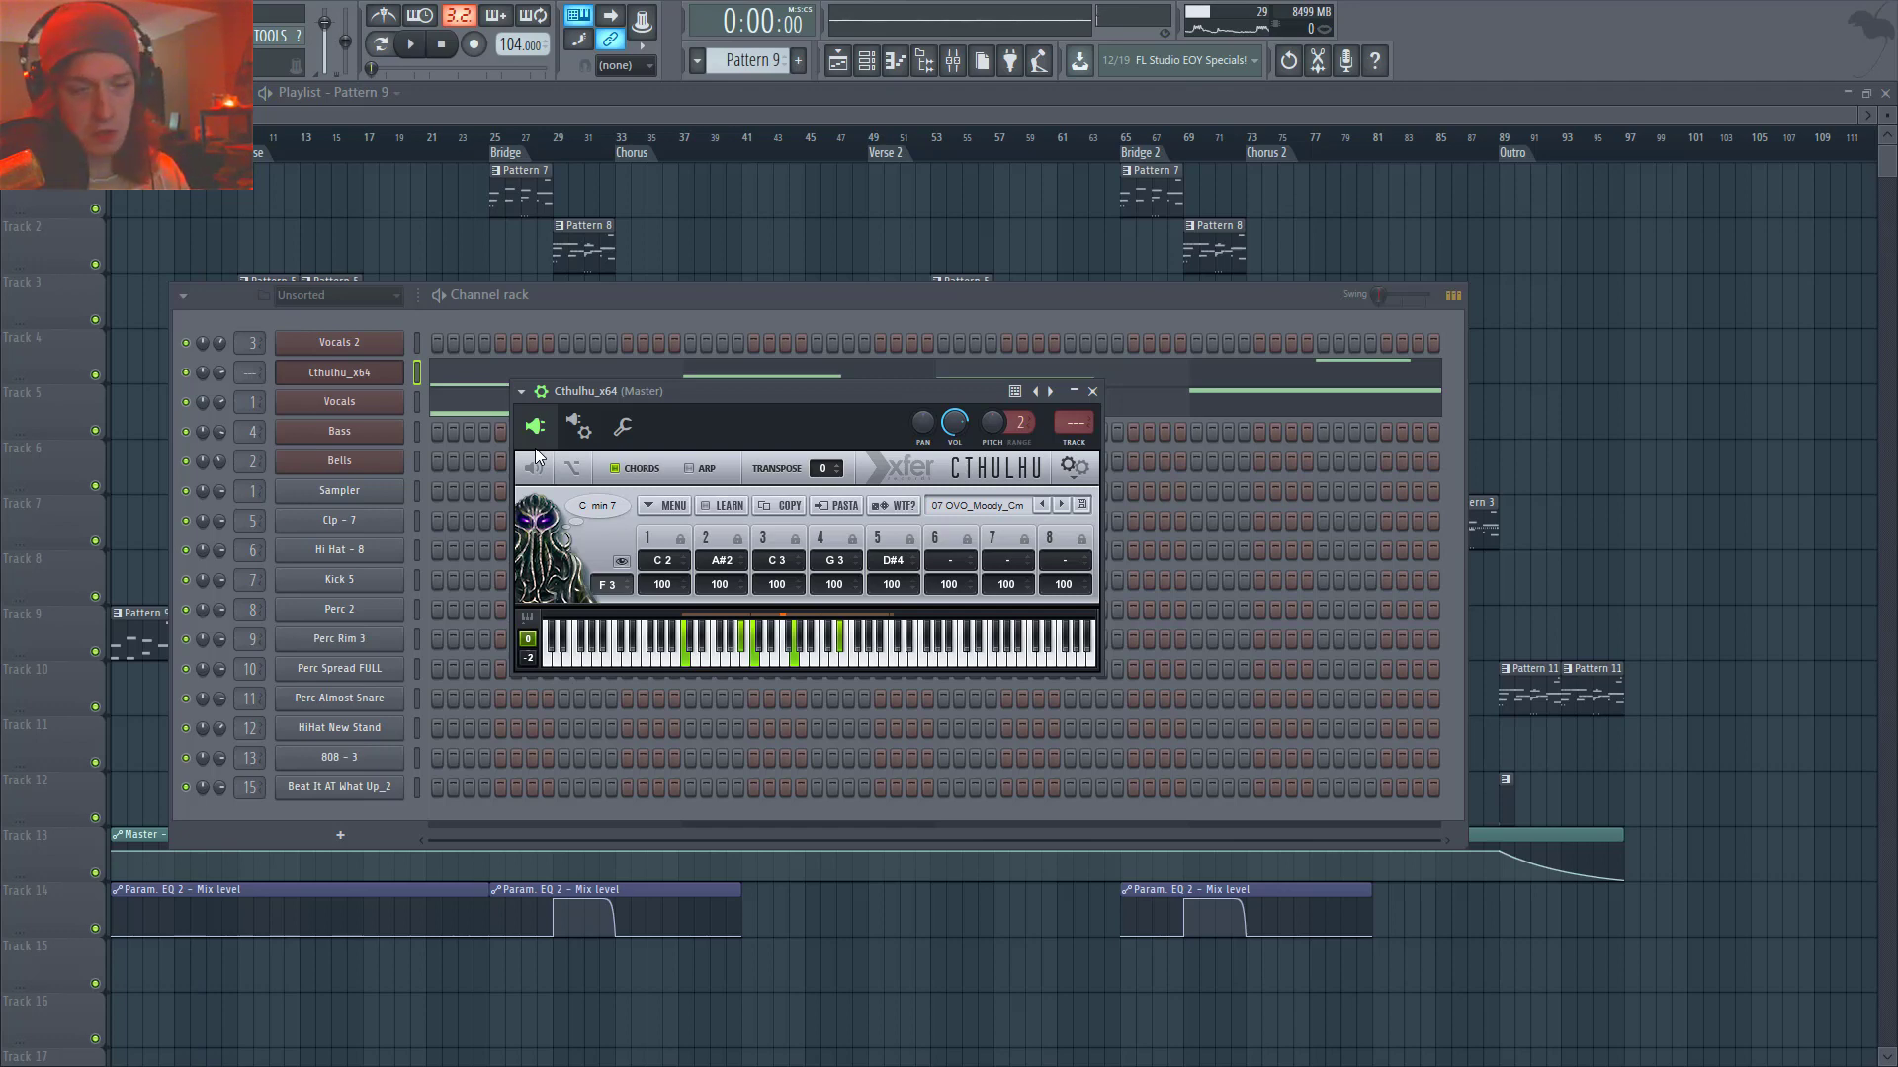
- Examine Pattern 9's Cthulhu_x64 notes in the piano roll, play them back, and close the piano roll
{"action": "left_click", "coordinate": [447, 385]}
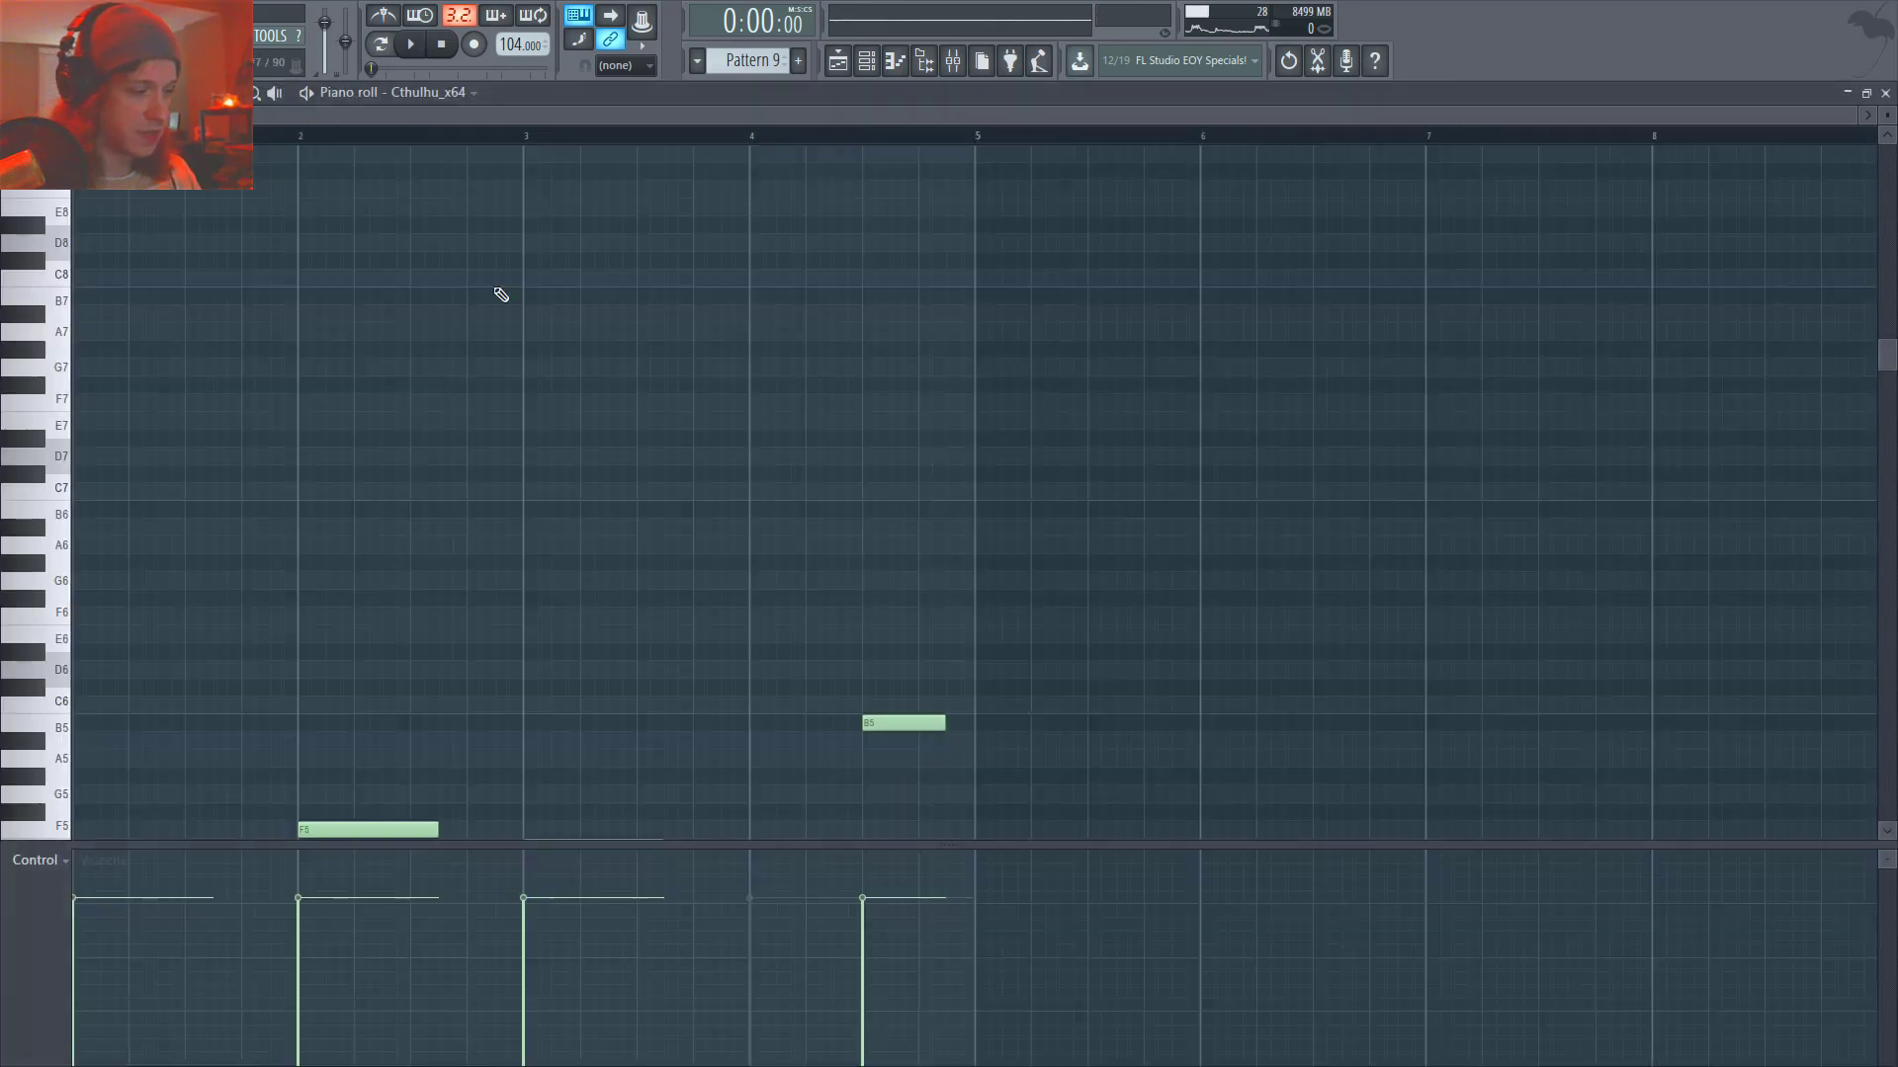
{"action": "scroll", "coordinate": [573, 407], "scroll_direction": "down", "scroll_amount": 5}
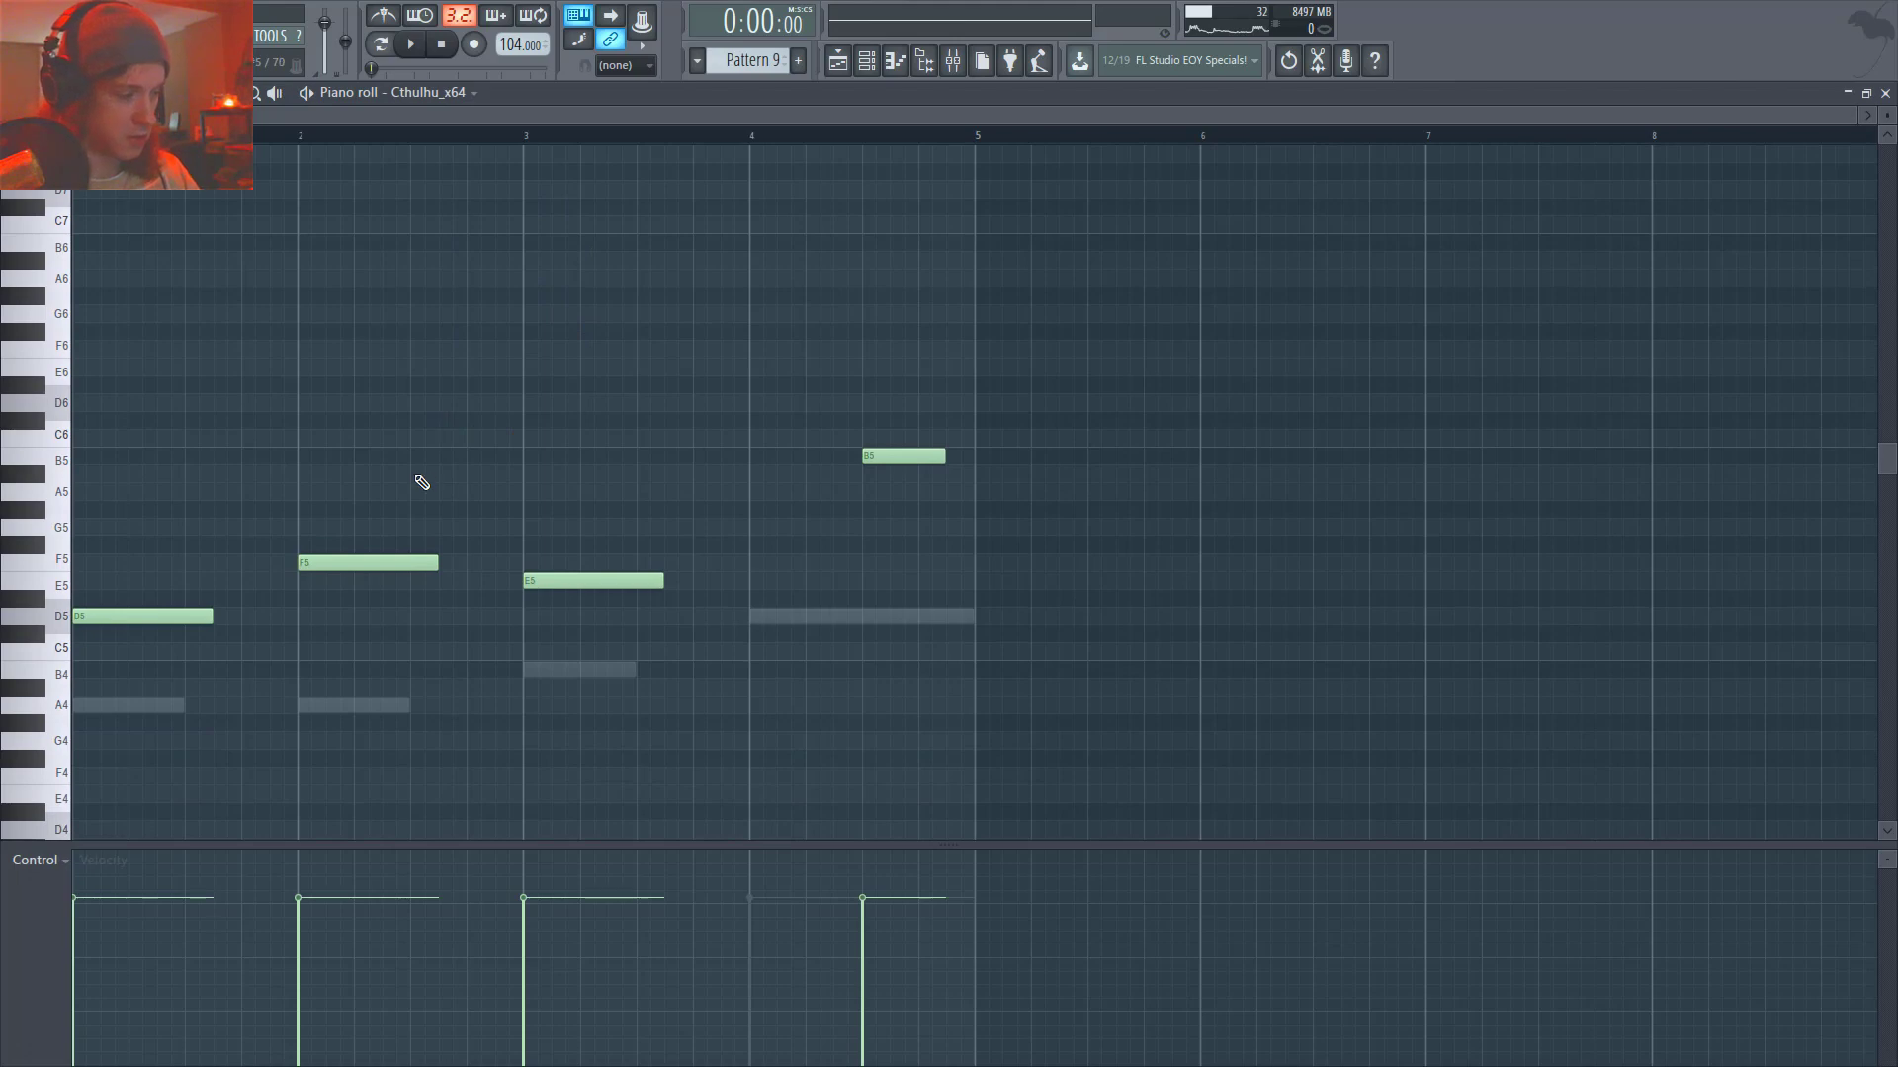
{"action": "key", "text": "space"}
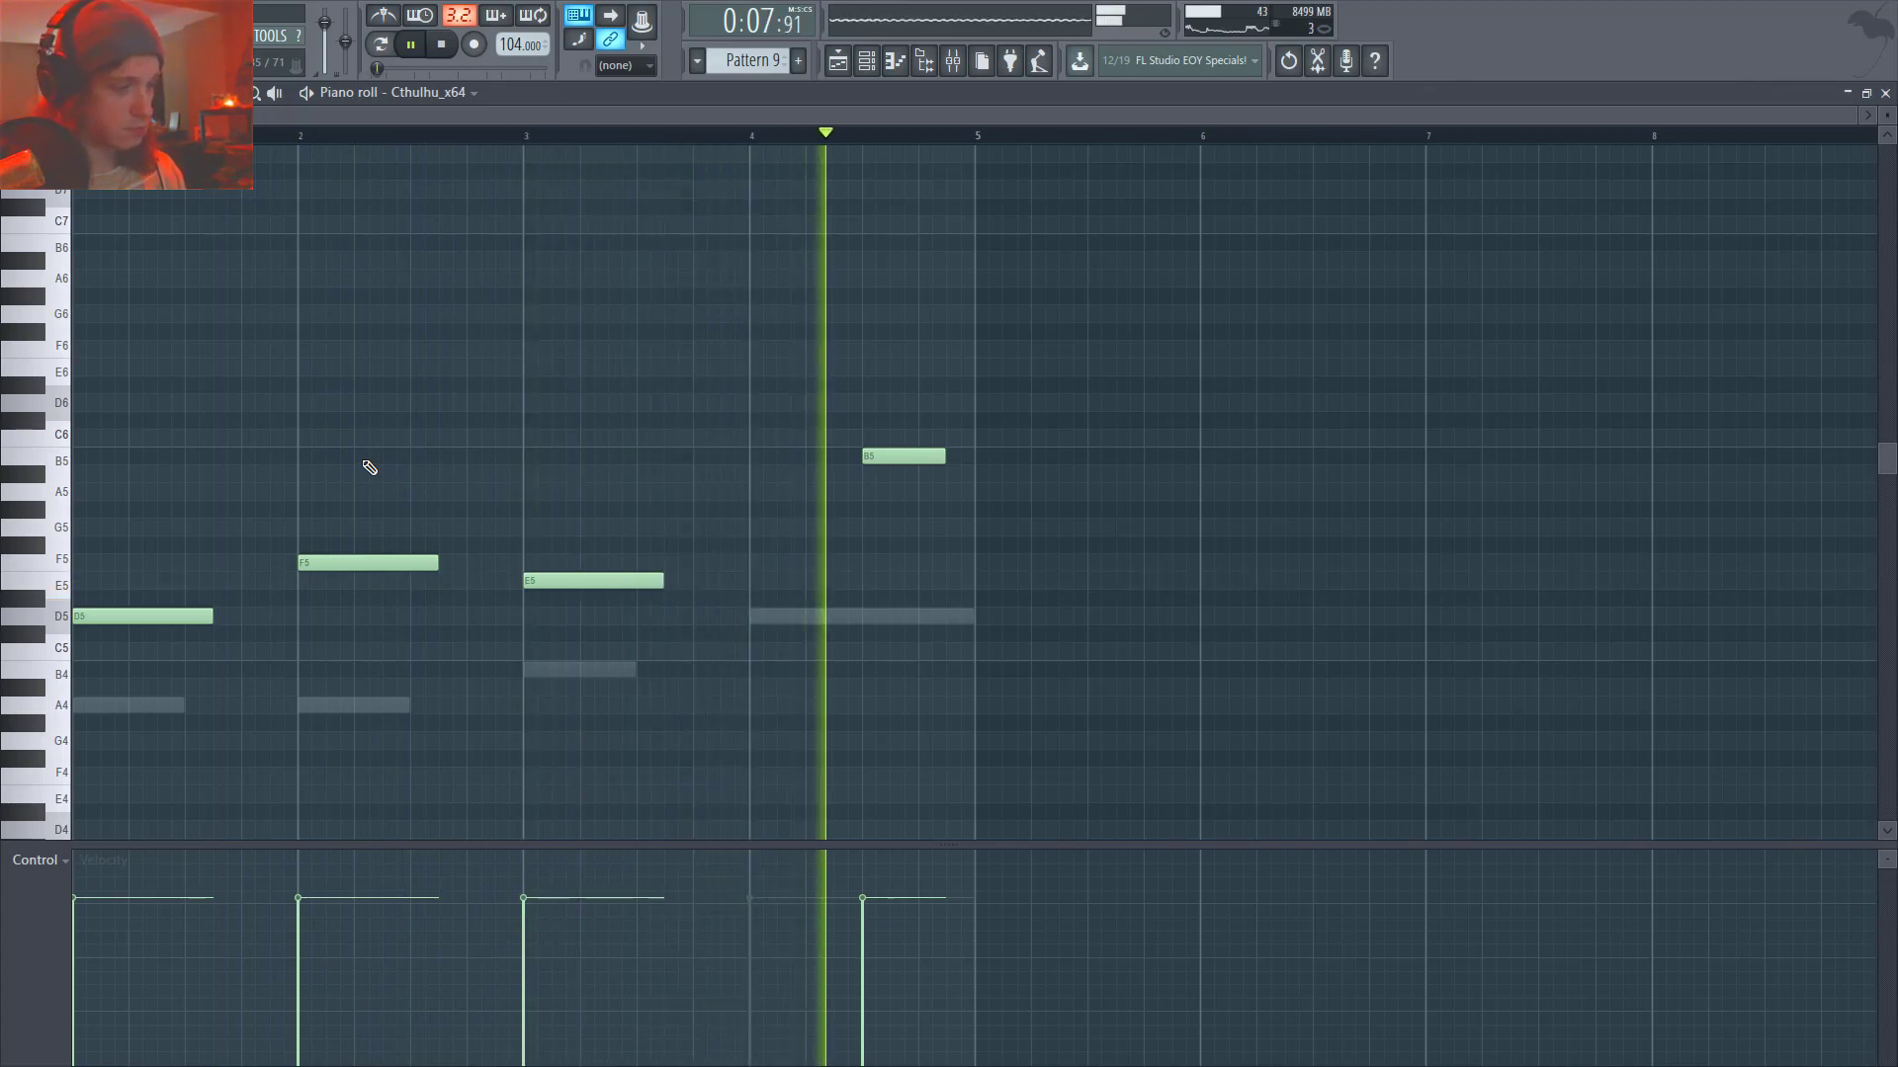
{"action": "key", "text": "space"}
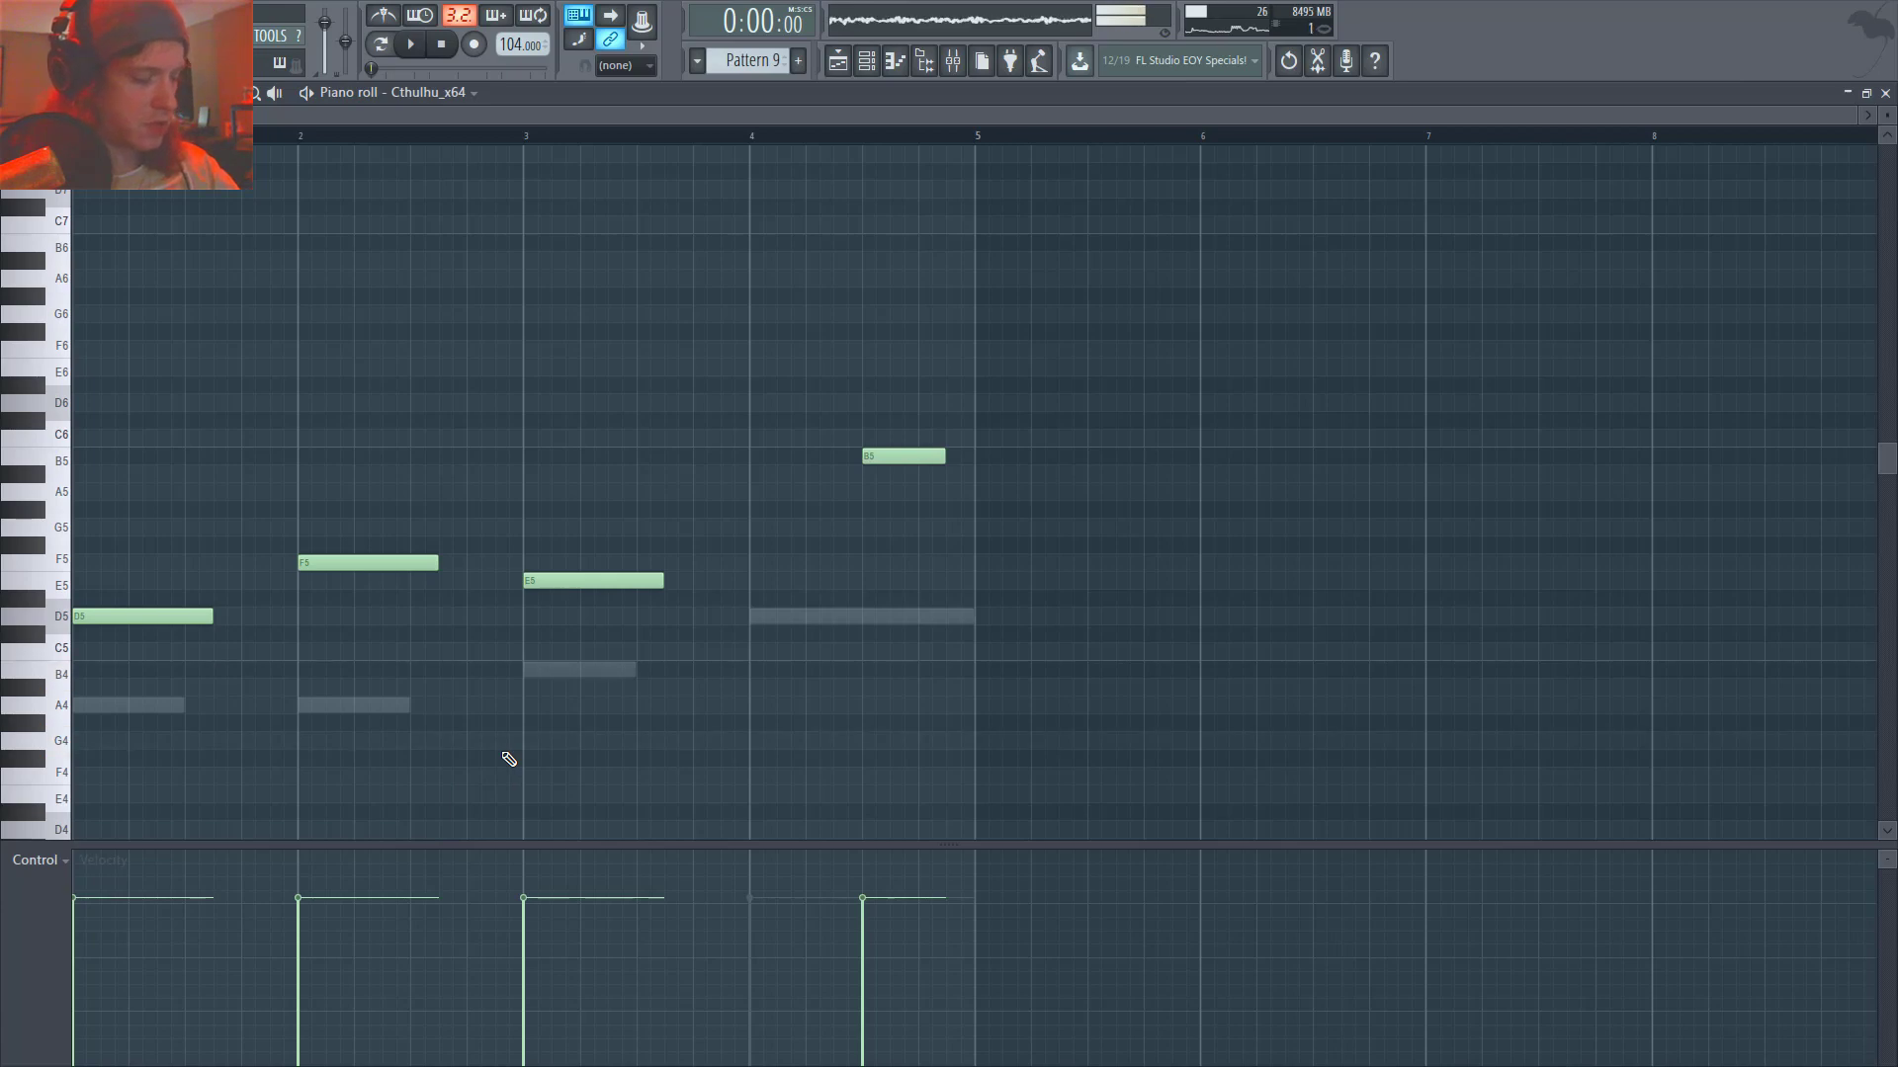
{"action": "key", "text": "F7"}
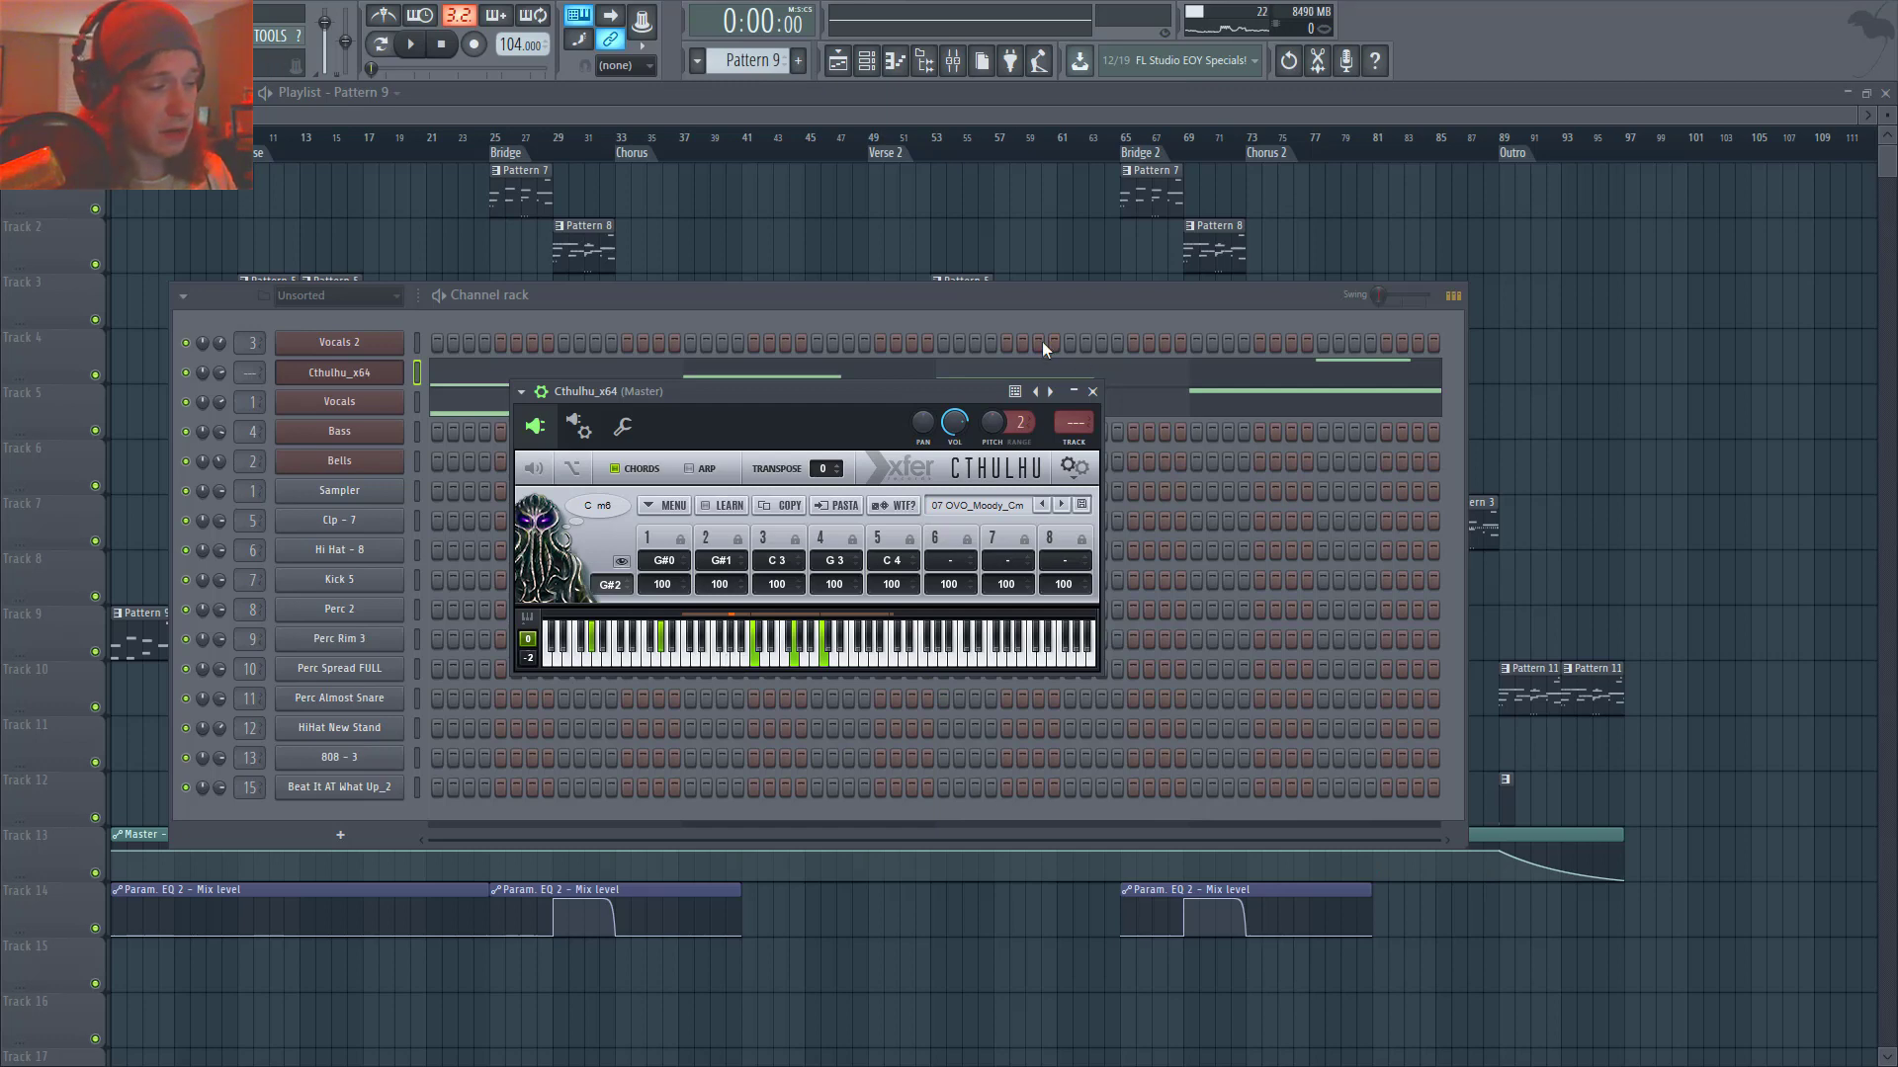
- Inspect the Vocals channel's plugin with its Glass Houses kit, then close the plugin window
{"action": "left_click", "coordinate": [367, 399]}
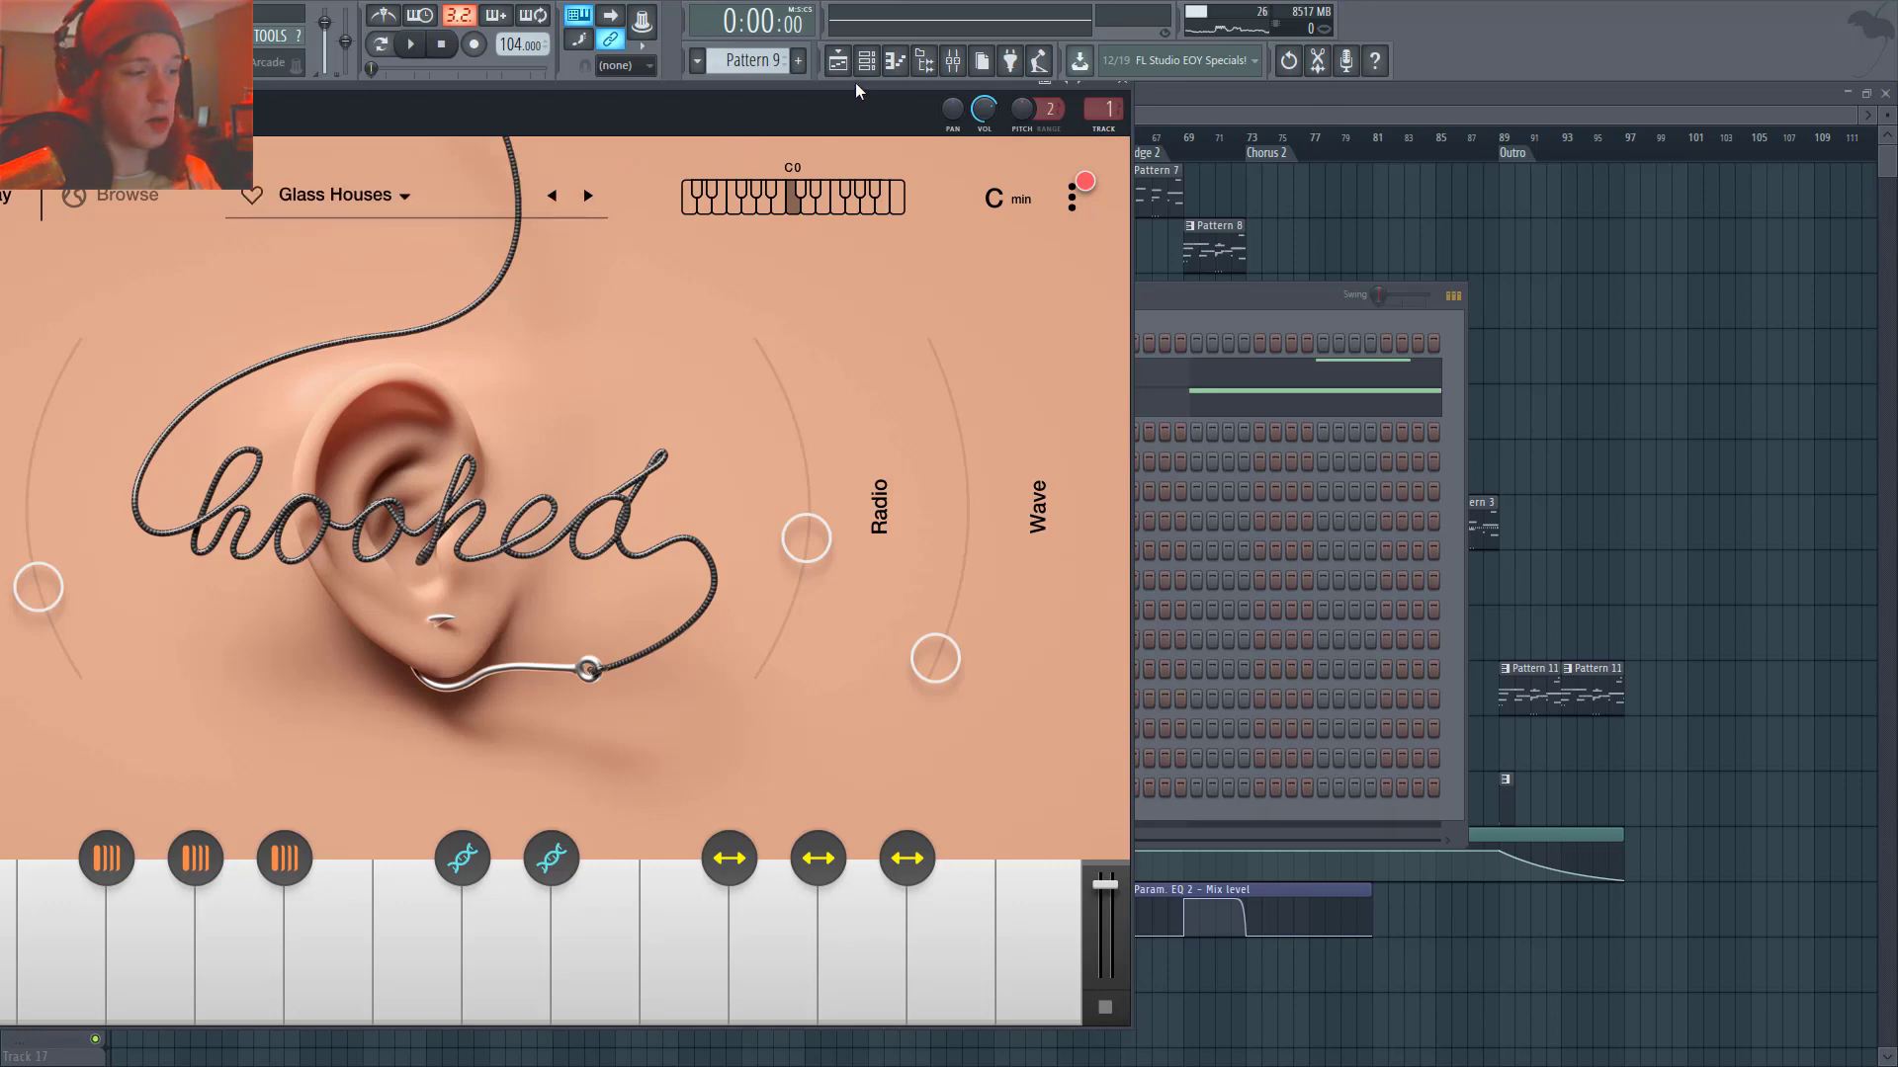
{"action": "left_click_drag", "start_coordinate": [856, 85], "coordinate": [976, 98]}
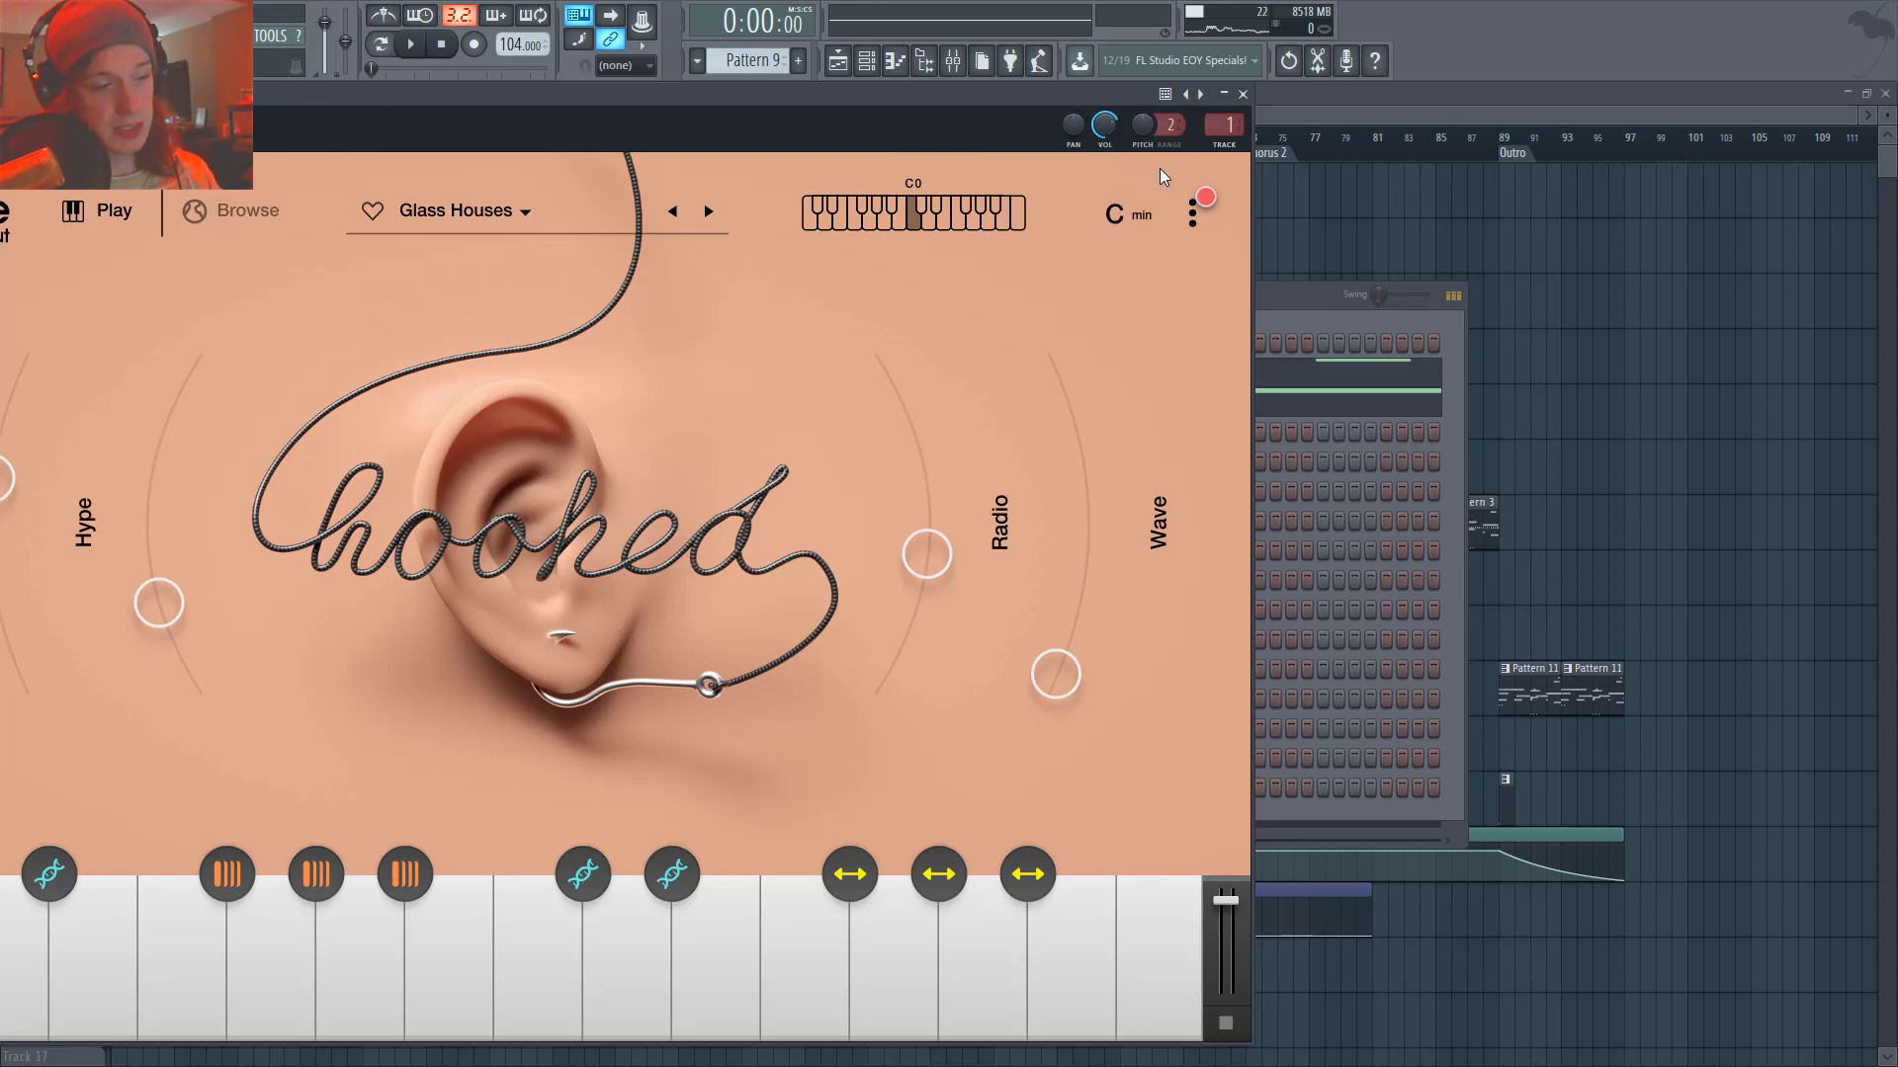
{"action": "left_click", "coordinate": [1243, 94]}
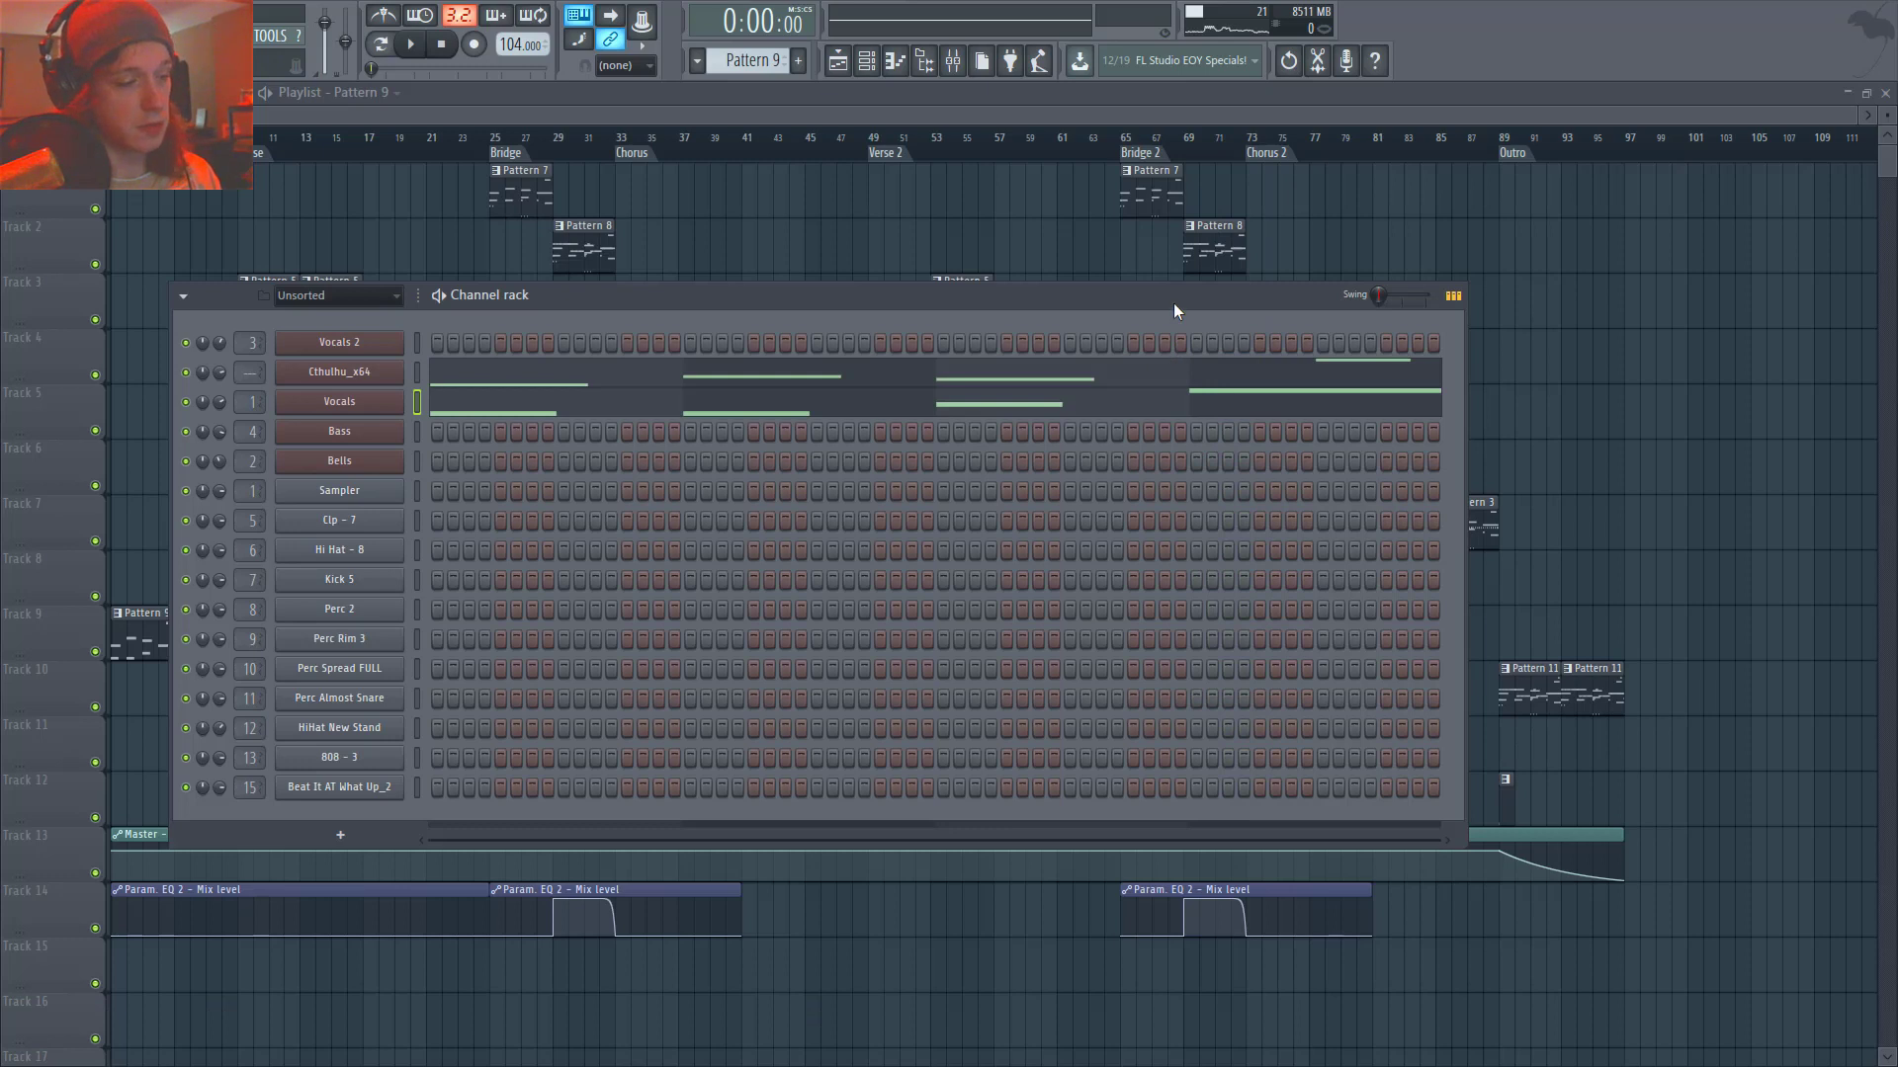
- Play back the intro's Pattern 9 with its Cthulhu_x64 and Vocals notes, then restart it from the beginning
{"action": "key", "text": "space"}
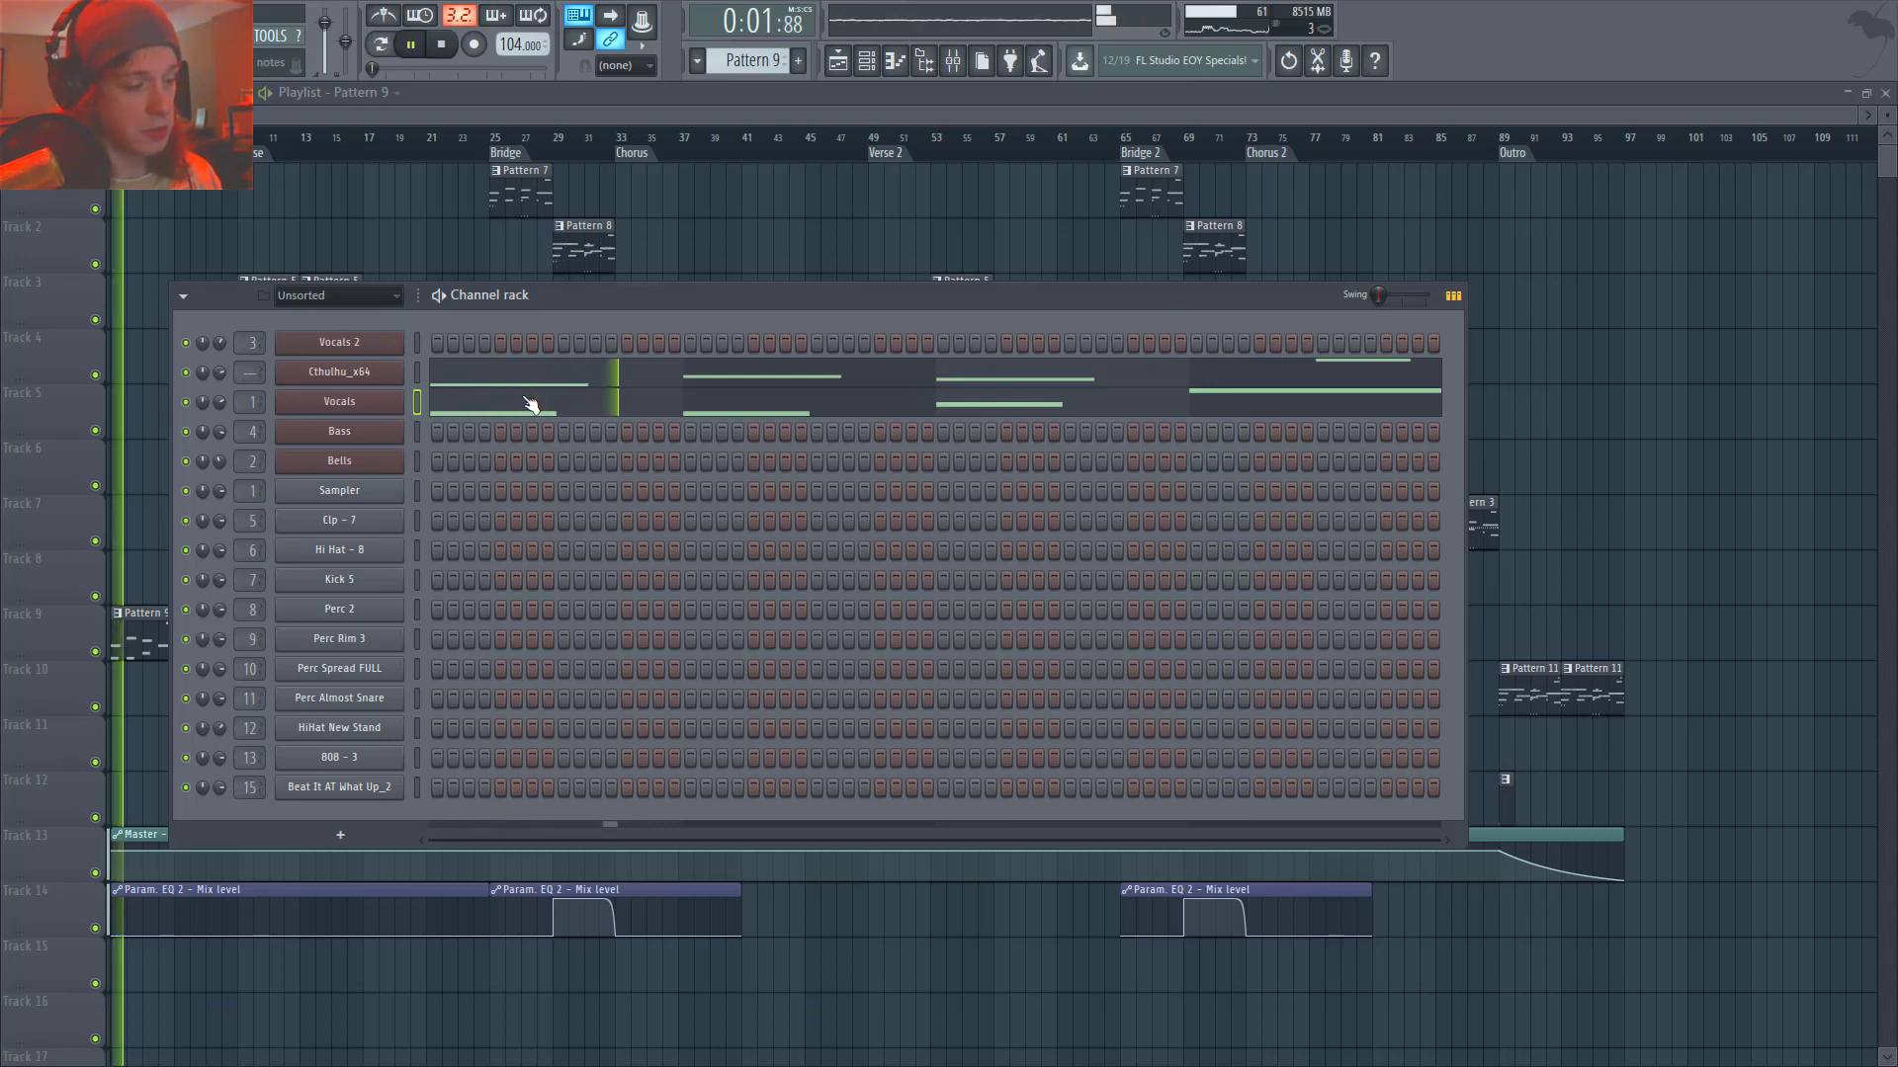
{"action": "key", "text": "space"}
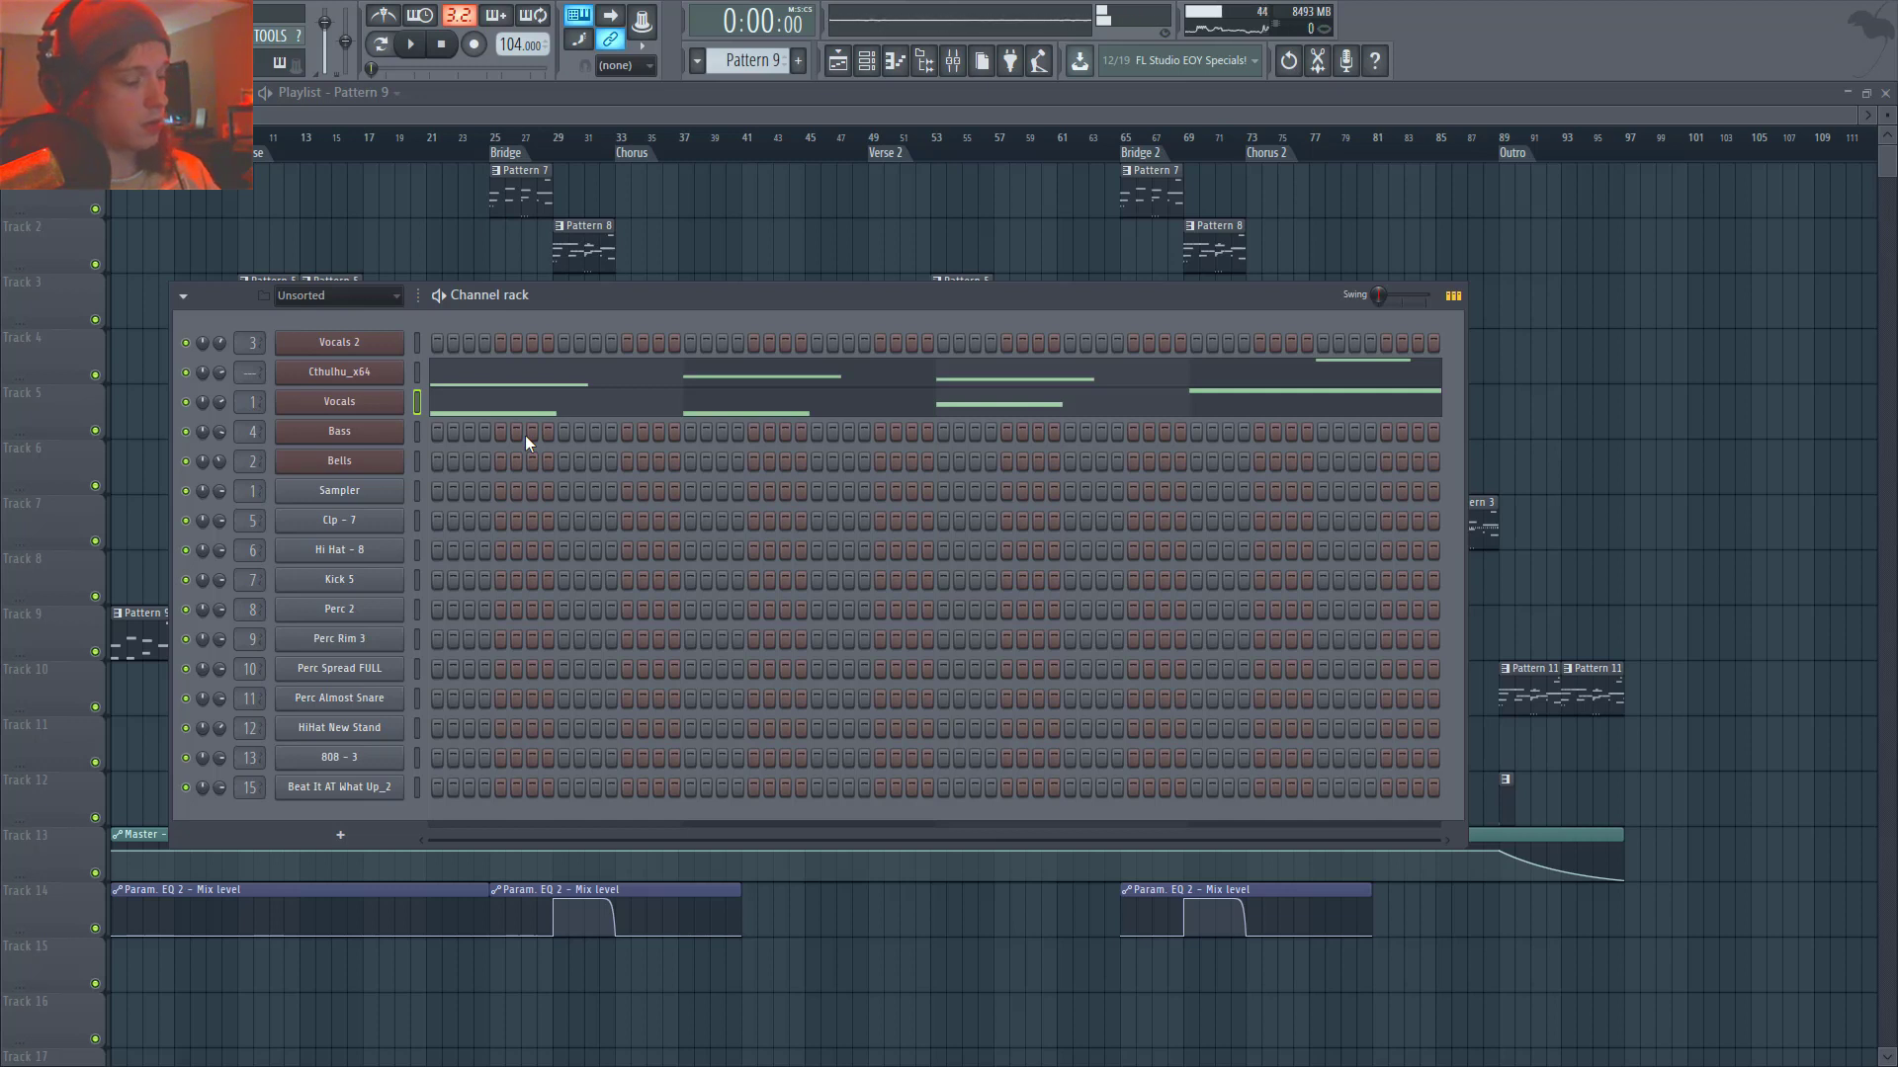
{"action": "key", "text": "space"}
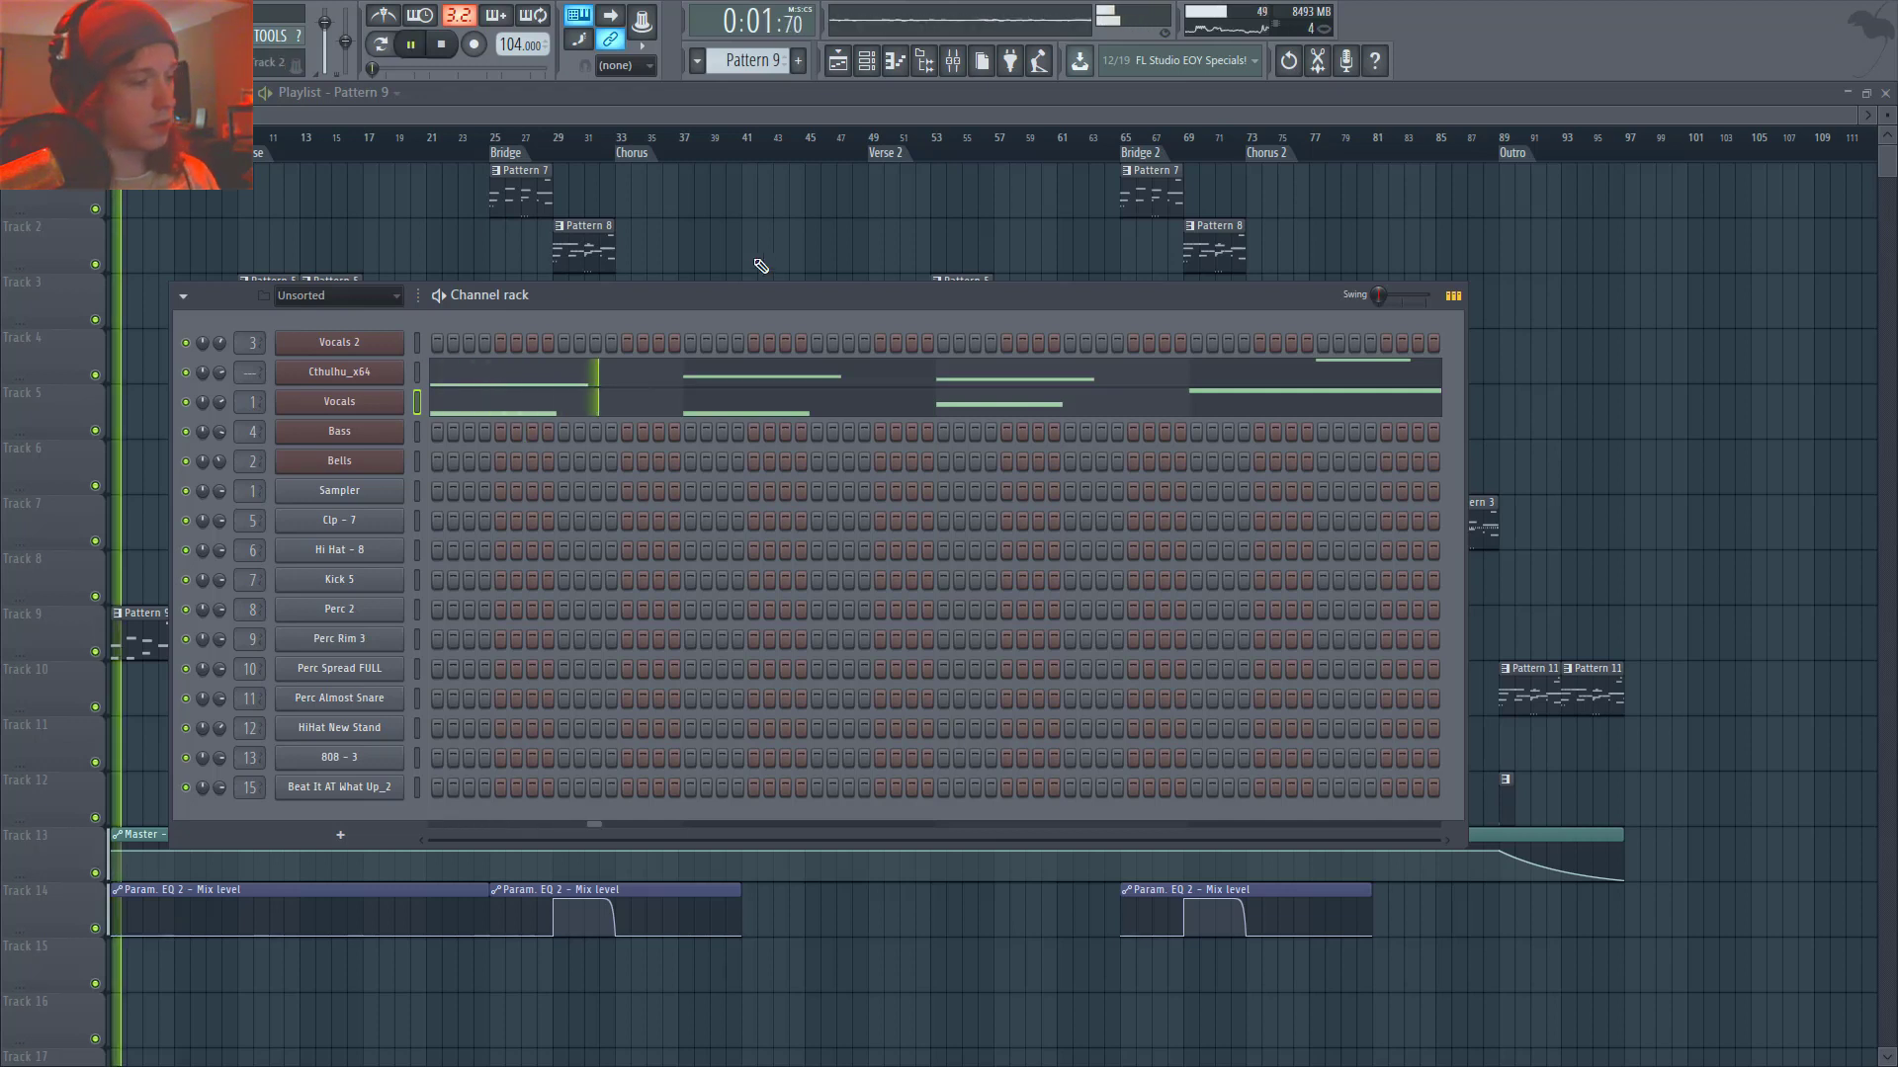
- Open Pattern 10 from the playlist and show its notes in the channel rack during playback
{"action": "key", "text": "F6"}
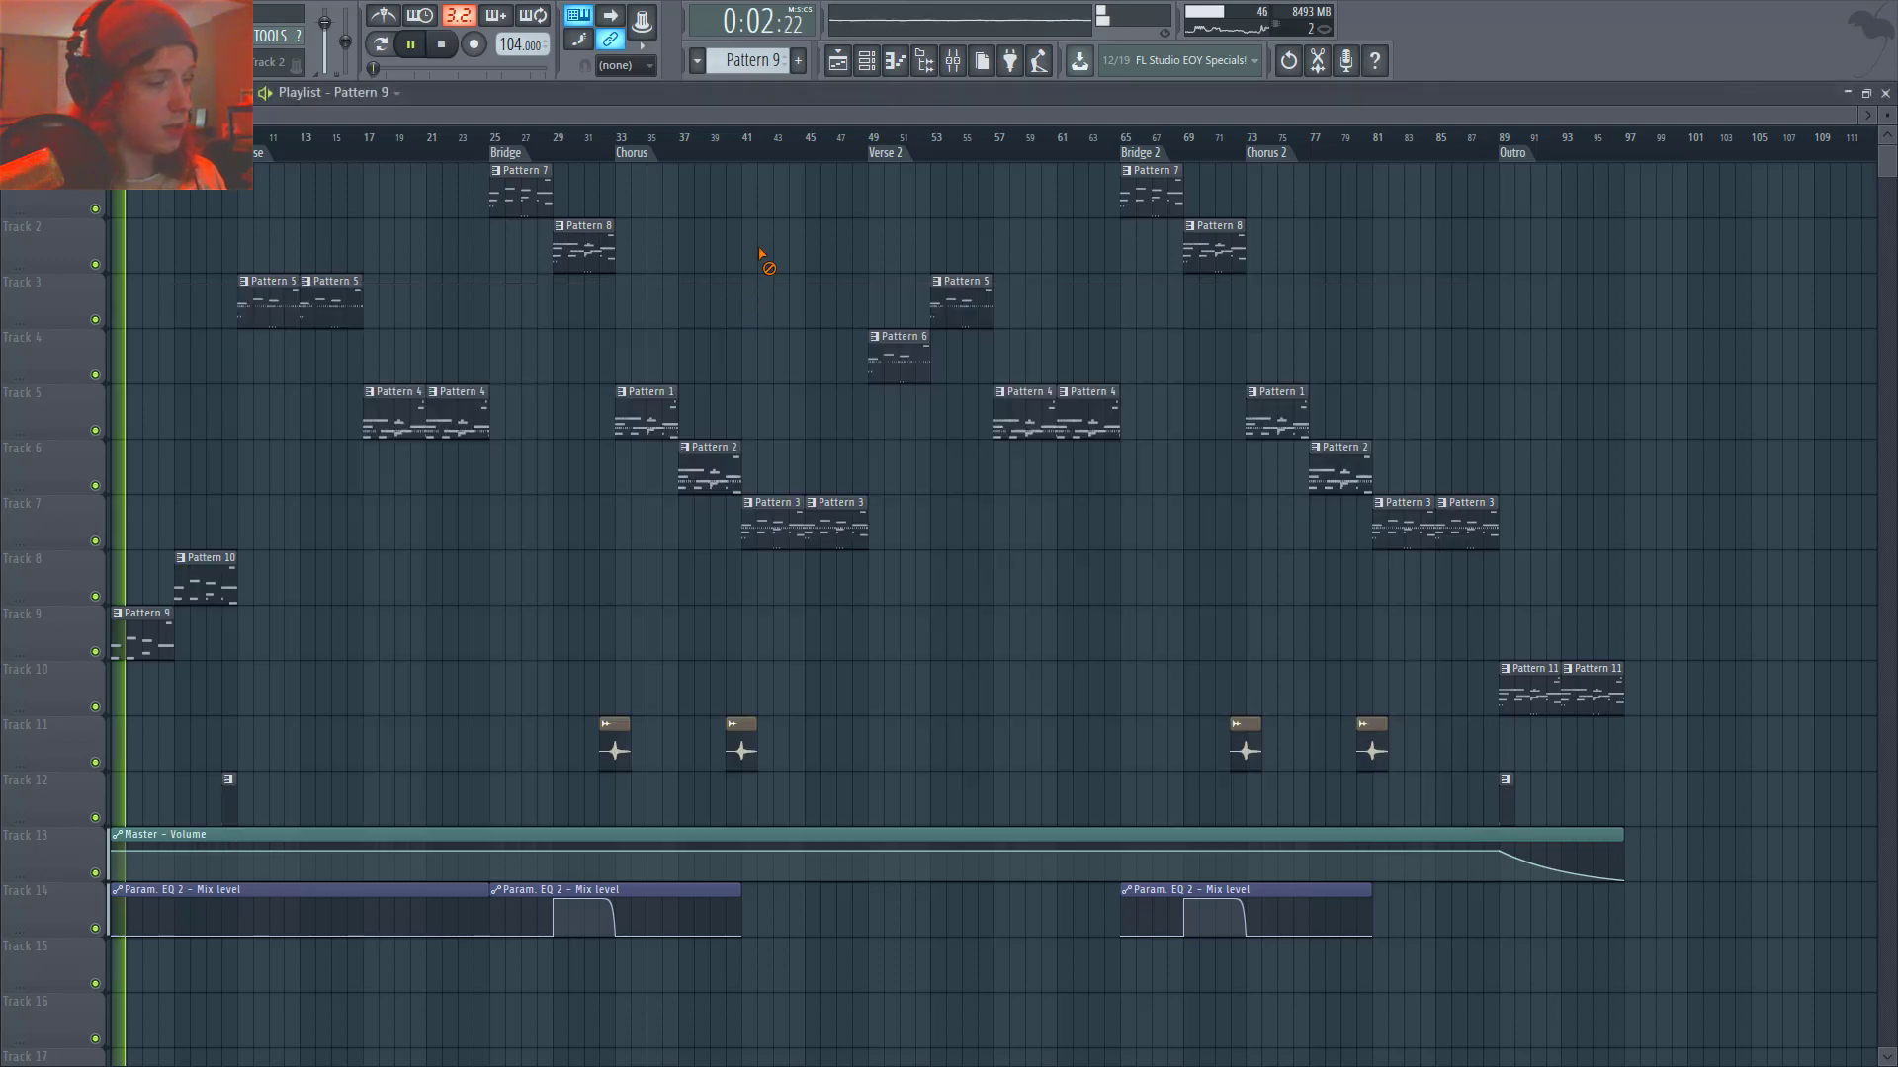
{"action": "left_click", "coordinate": [204, 586]}
{"action": "double_click", "coordinate": [203, 586]}
{"action": "key", "text": "F7"}
{"action": "key", "text": "F6"}
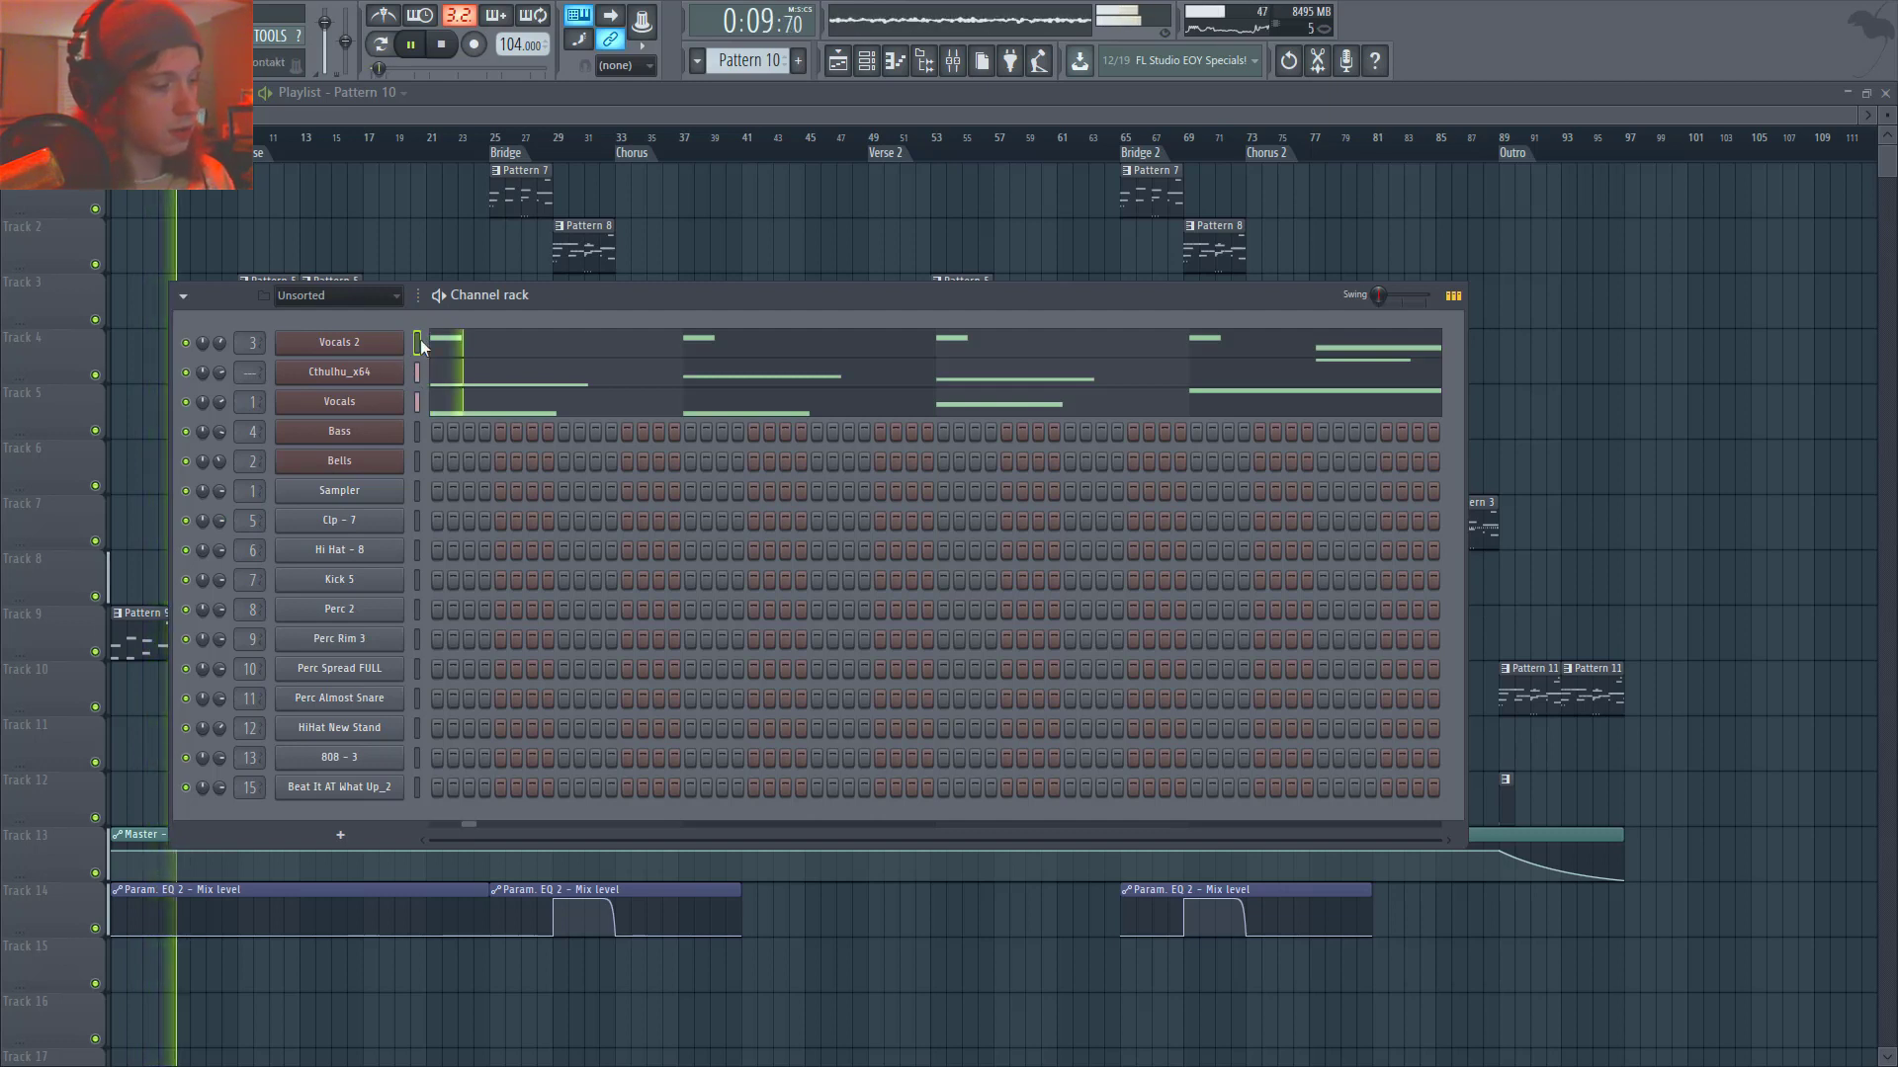
- Examine Pattern 10's Vocals notes in the piano roll during playback, then return to the channel rack and stop
{"action": "left_click", "coordinate": [708, 403]}
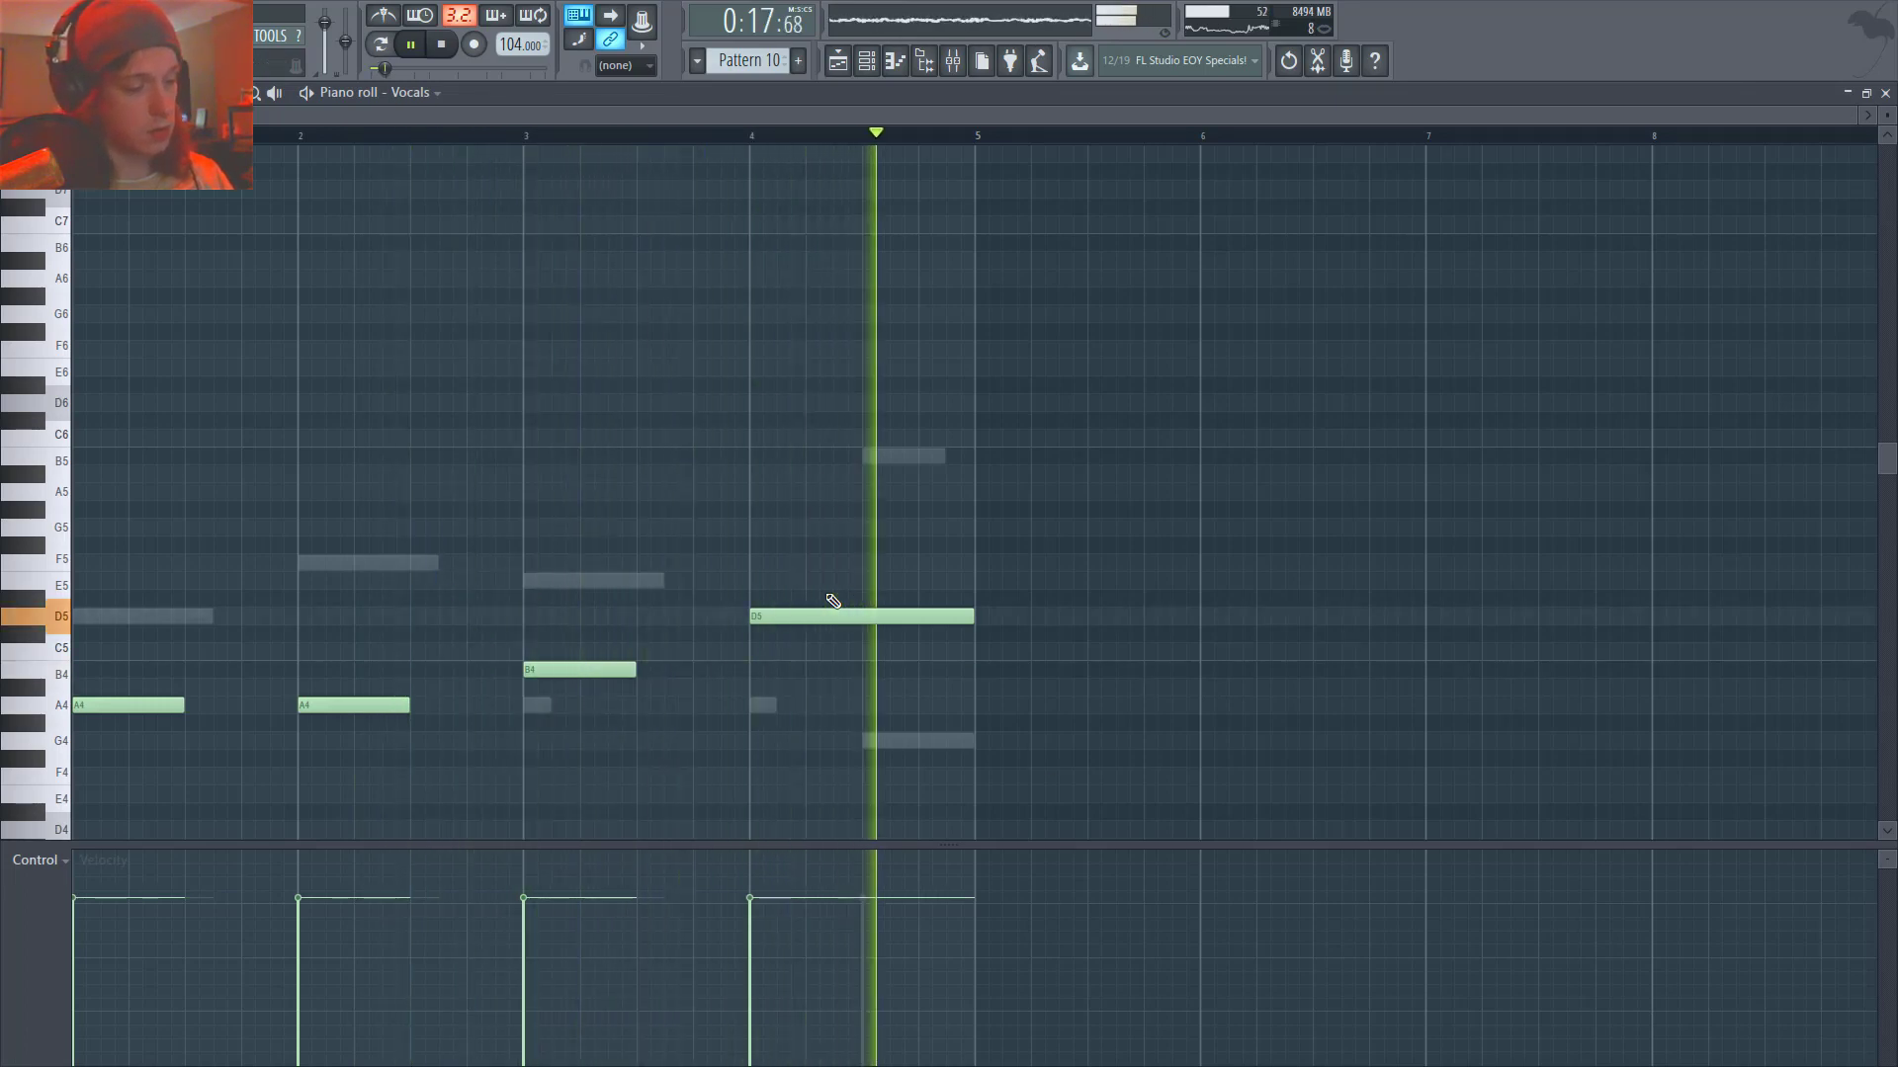
{"action": "key", "text": "F7"}
{"action": "key", "text": "space"}
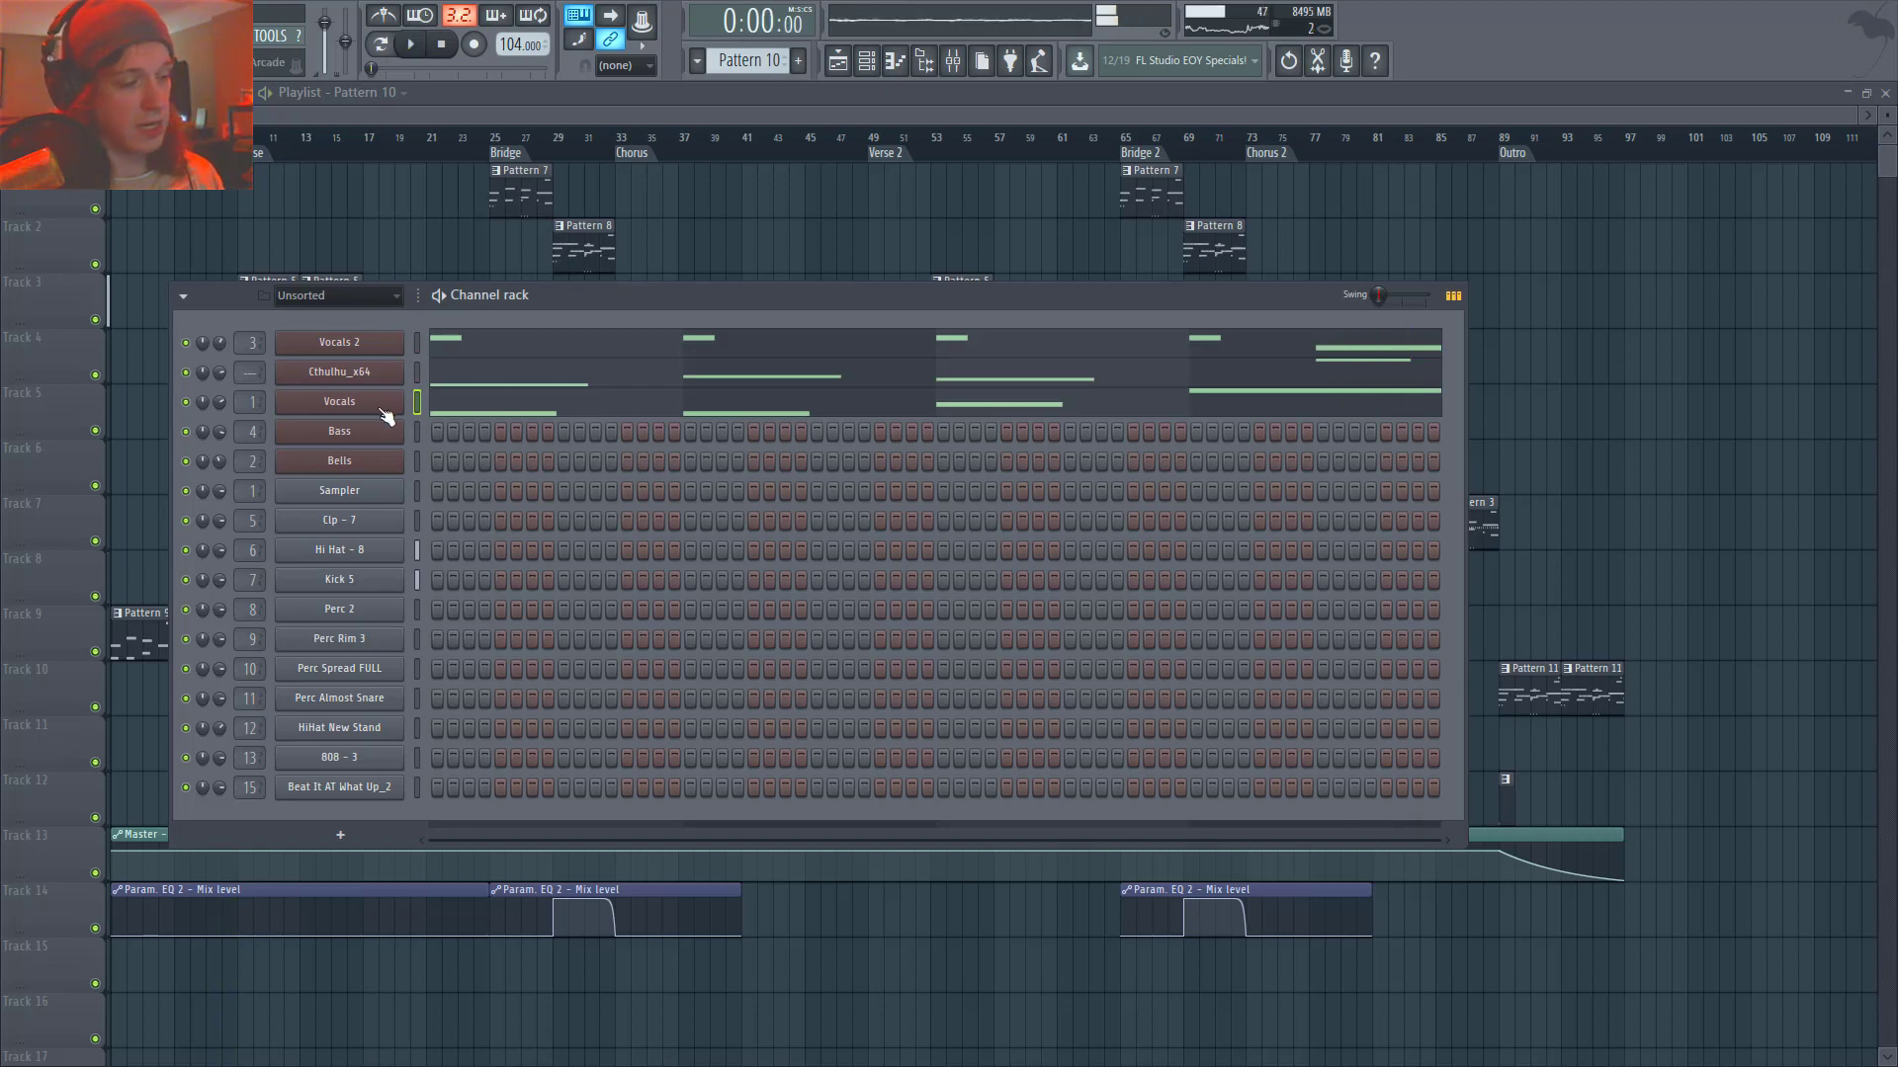
- Inspect the Vocals 2 channel's Exhale instrument on its 011. Looped Emotions preset and close it
{"action": "left_click", "coordinate": [339, 342]}
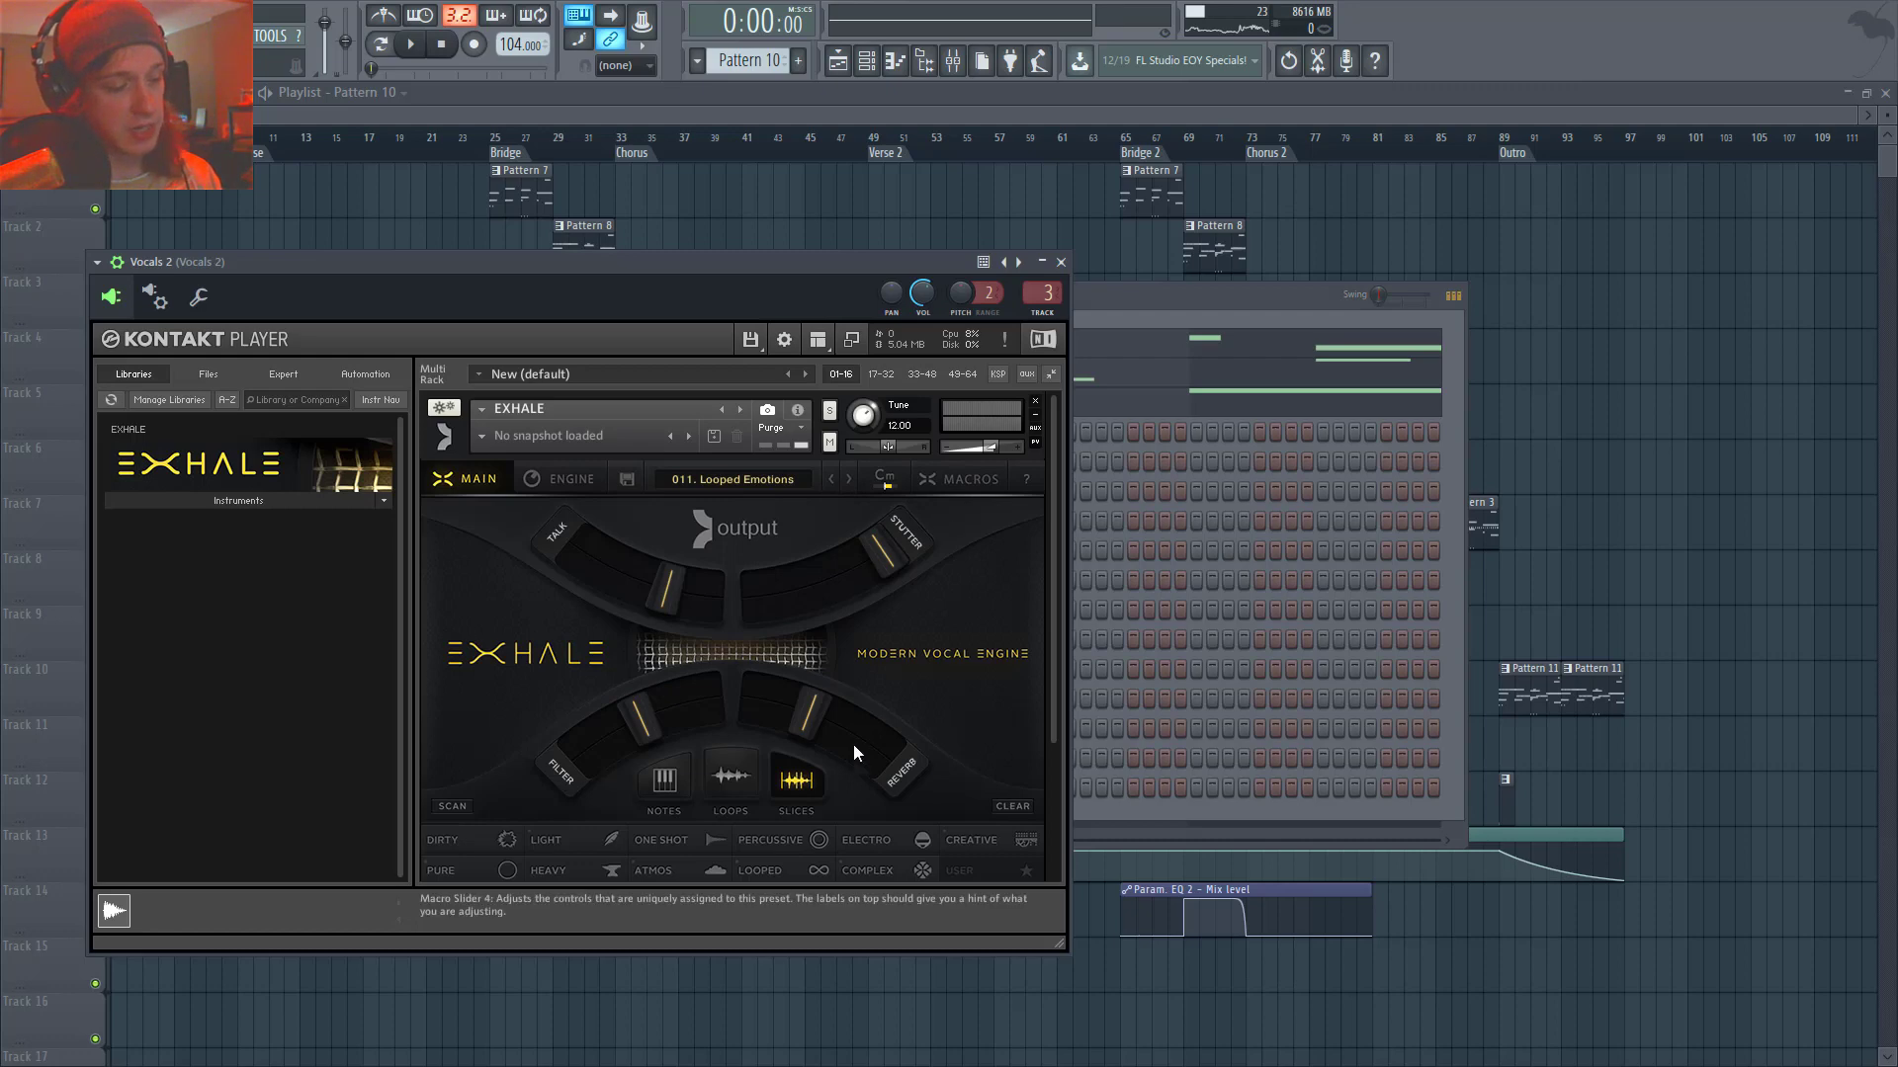
{"action": "scroll", "coordinate": [852, 744], "scroll_direction": "down", "scroll_amount": 3}
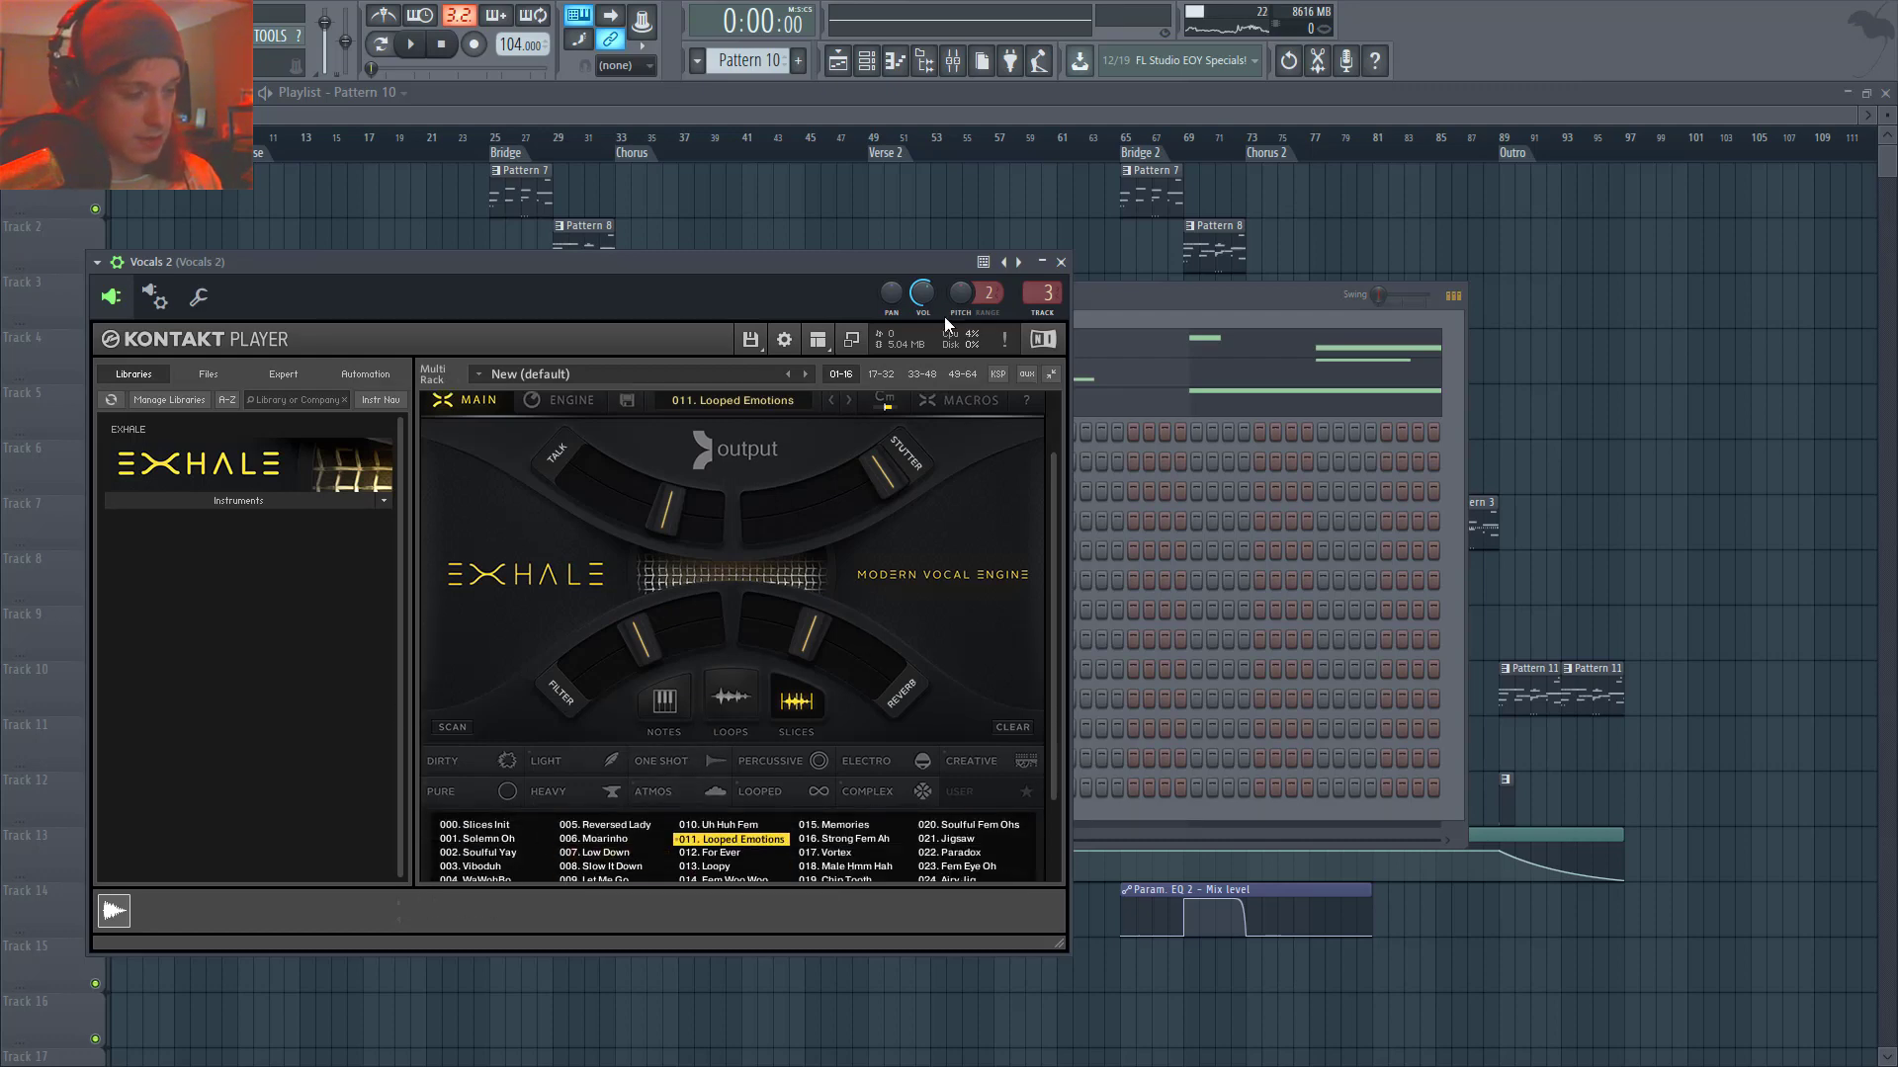
{"action": "left_click", "coordinate": [1059, 262]}
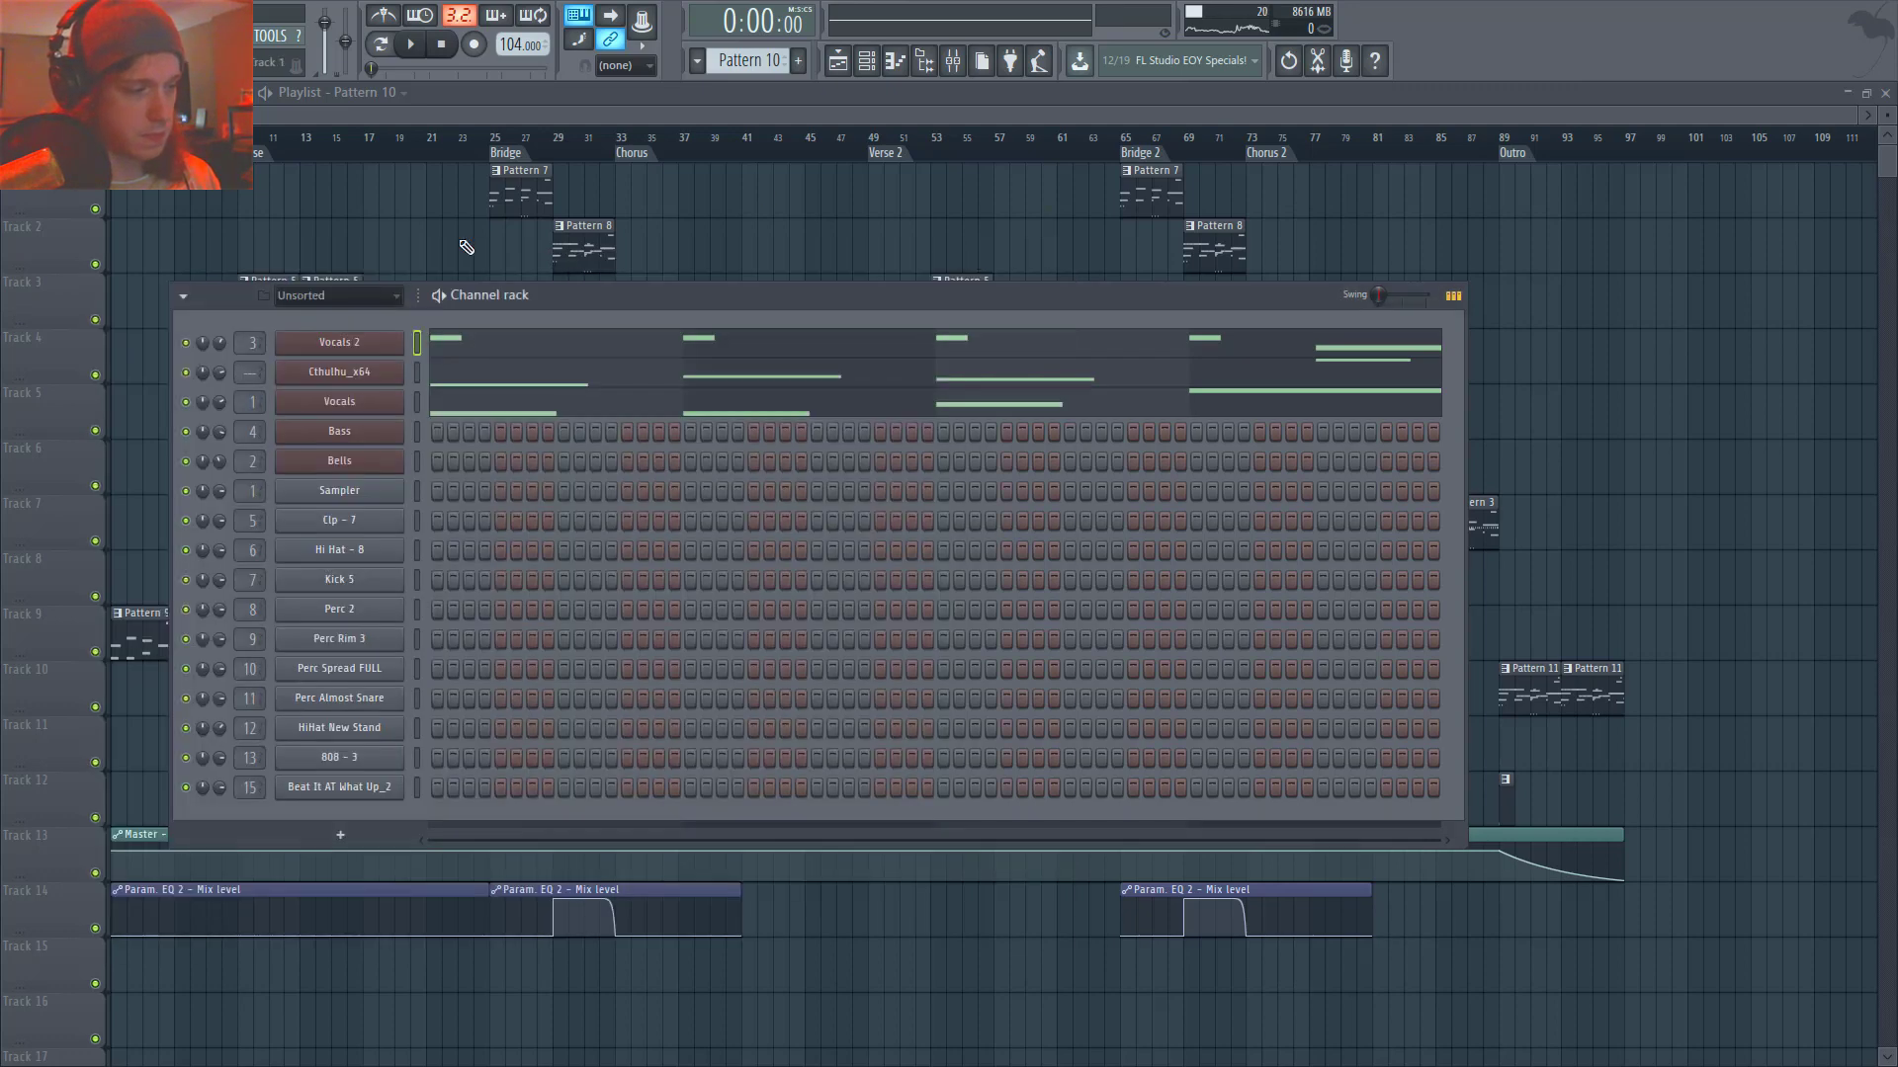
- Examine Pattern 10's Vocals 2 notes in the piano roll and return to the playlist
{"action": "left_click", "coordinate": [471, 357]}
{"action": "scroll", "coordinate": [508, 423], "scroll_direction": "down", "scroll_amount": 4}
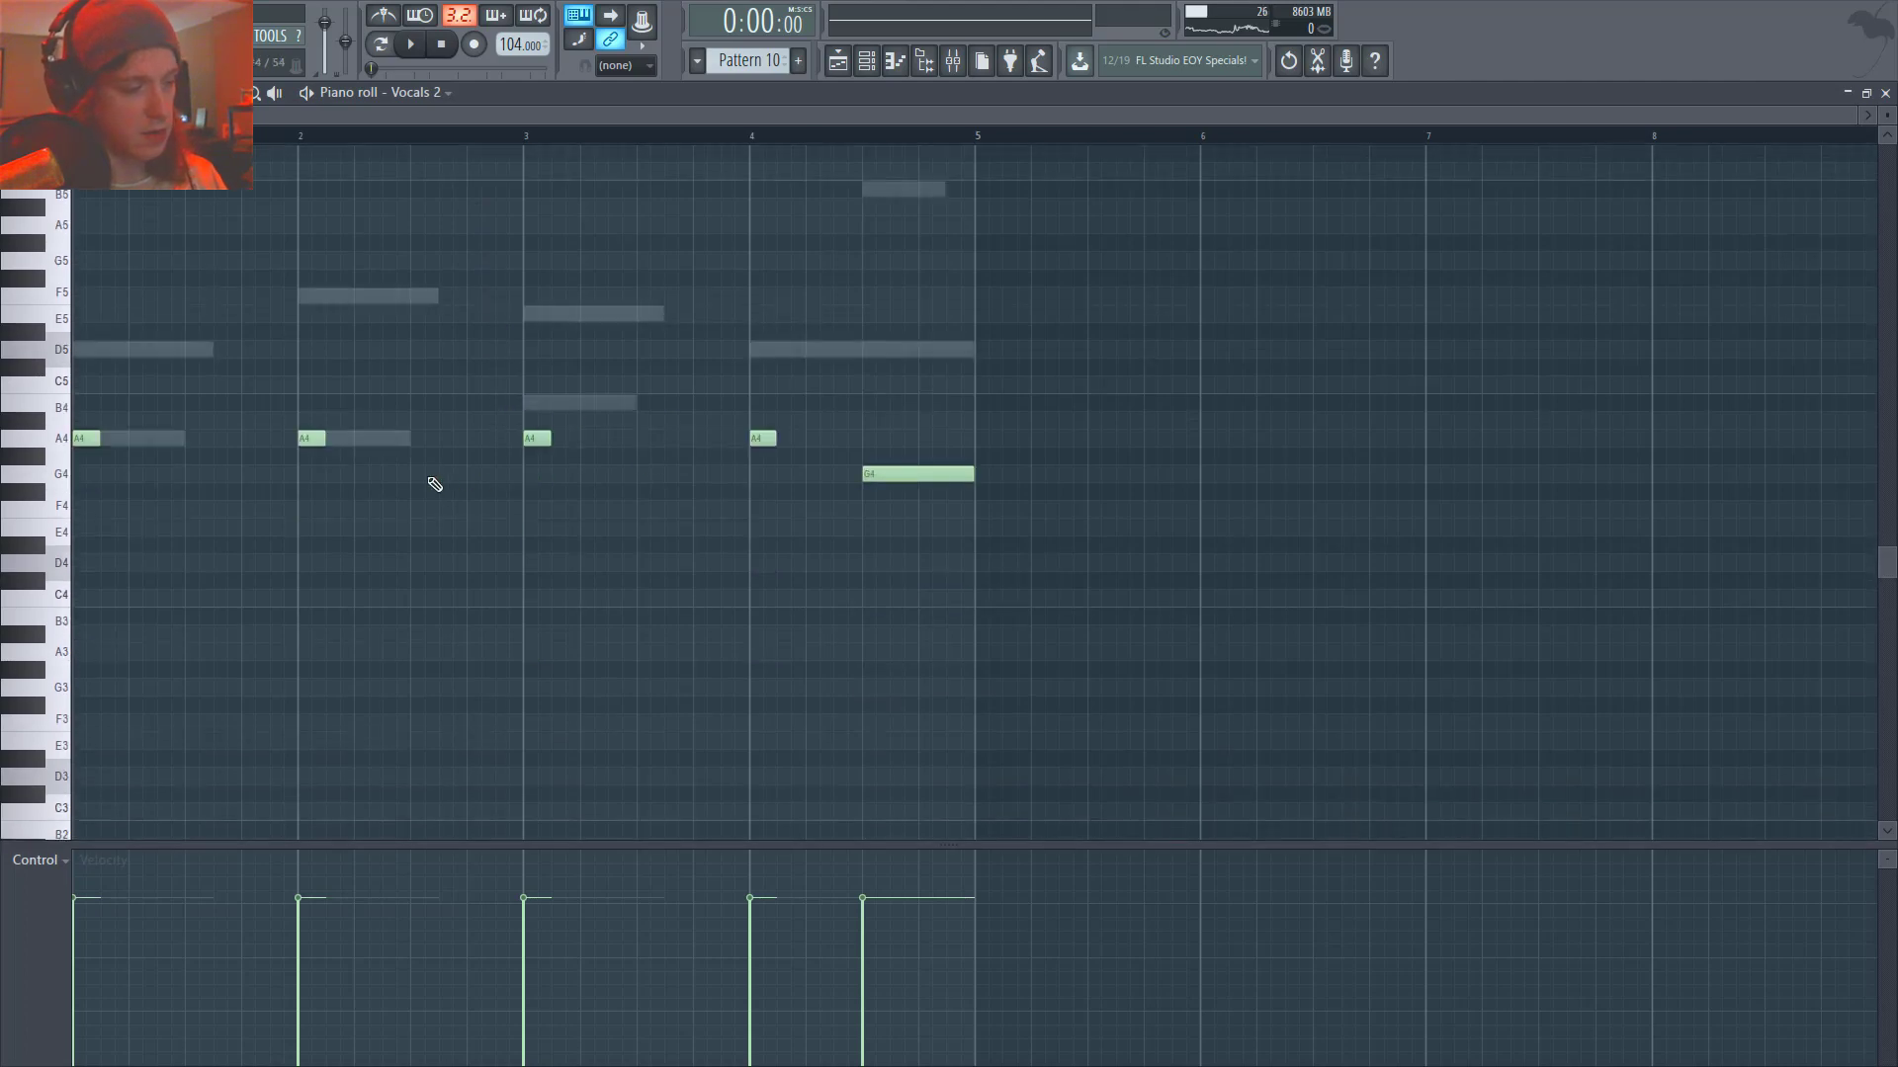
{"action": "key", "text": "F7"}
{"action": "key", "text": "F6"}
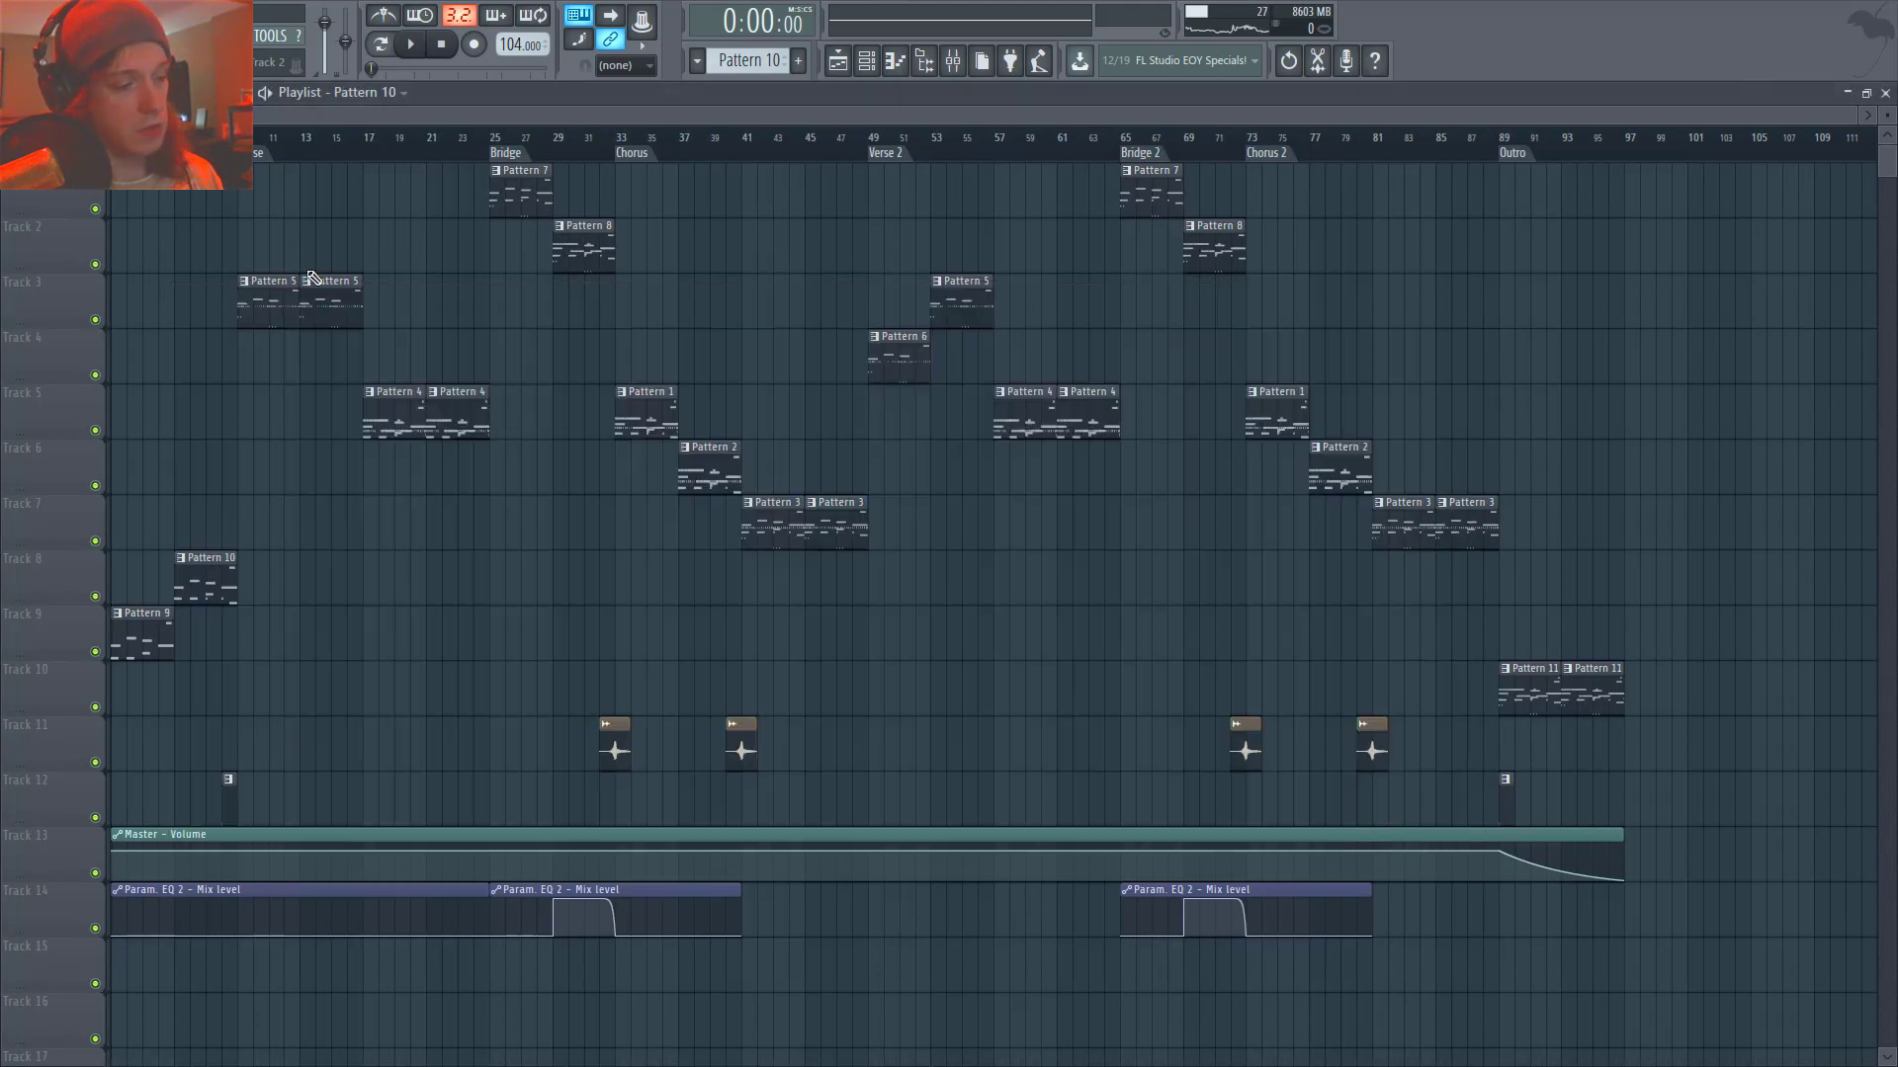
- Move the playhead to bar 9, open Pattern 5 in the channel rack, and play it briefly
{"action": "left_click", "coordinate": [178, 137]}
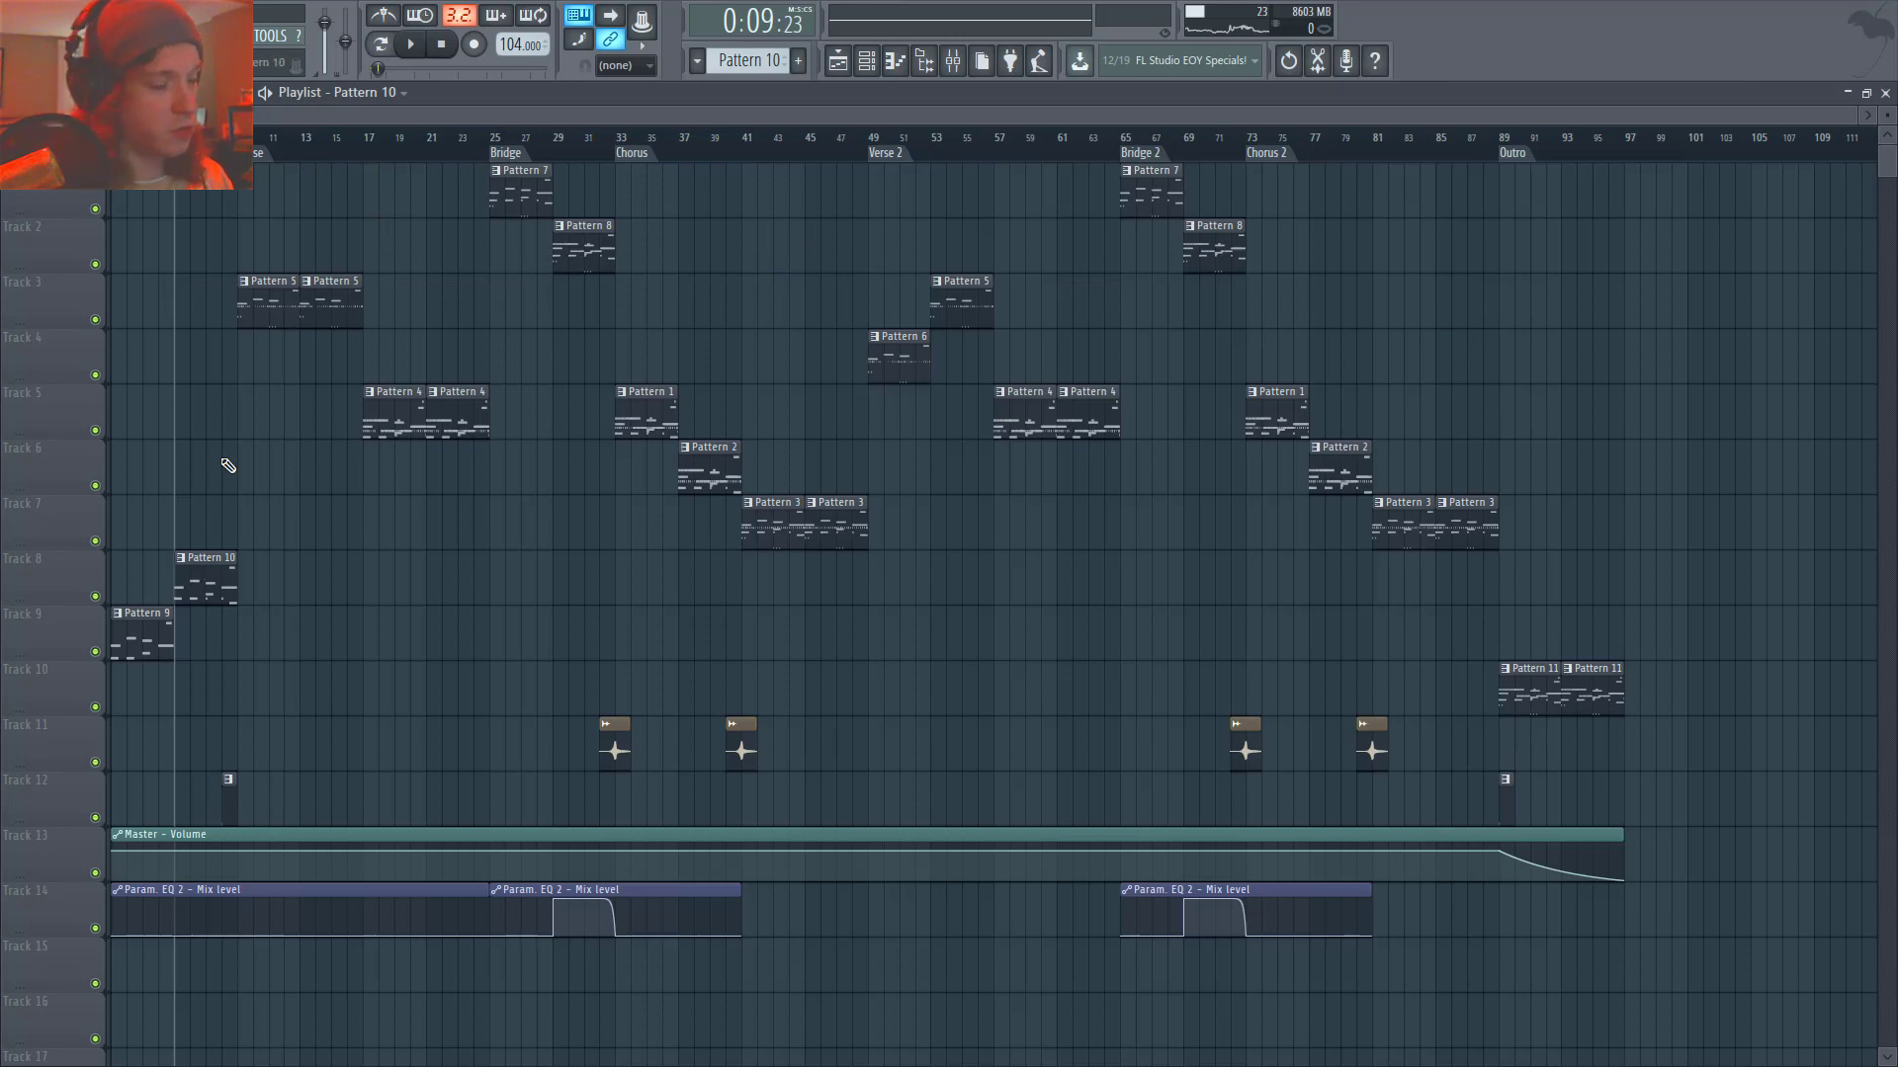
{"action": "left_click", "coordinate": [252, 142]}
{"action": "left_click", "coordinate": [280, 317]}
{"action": "key", "text": "space"}
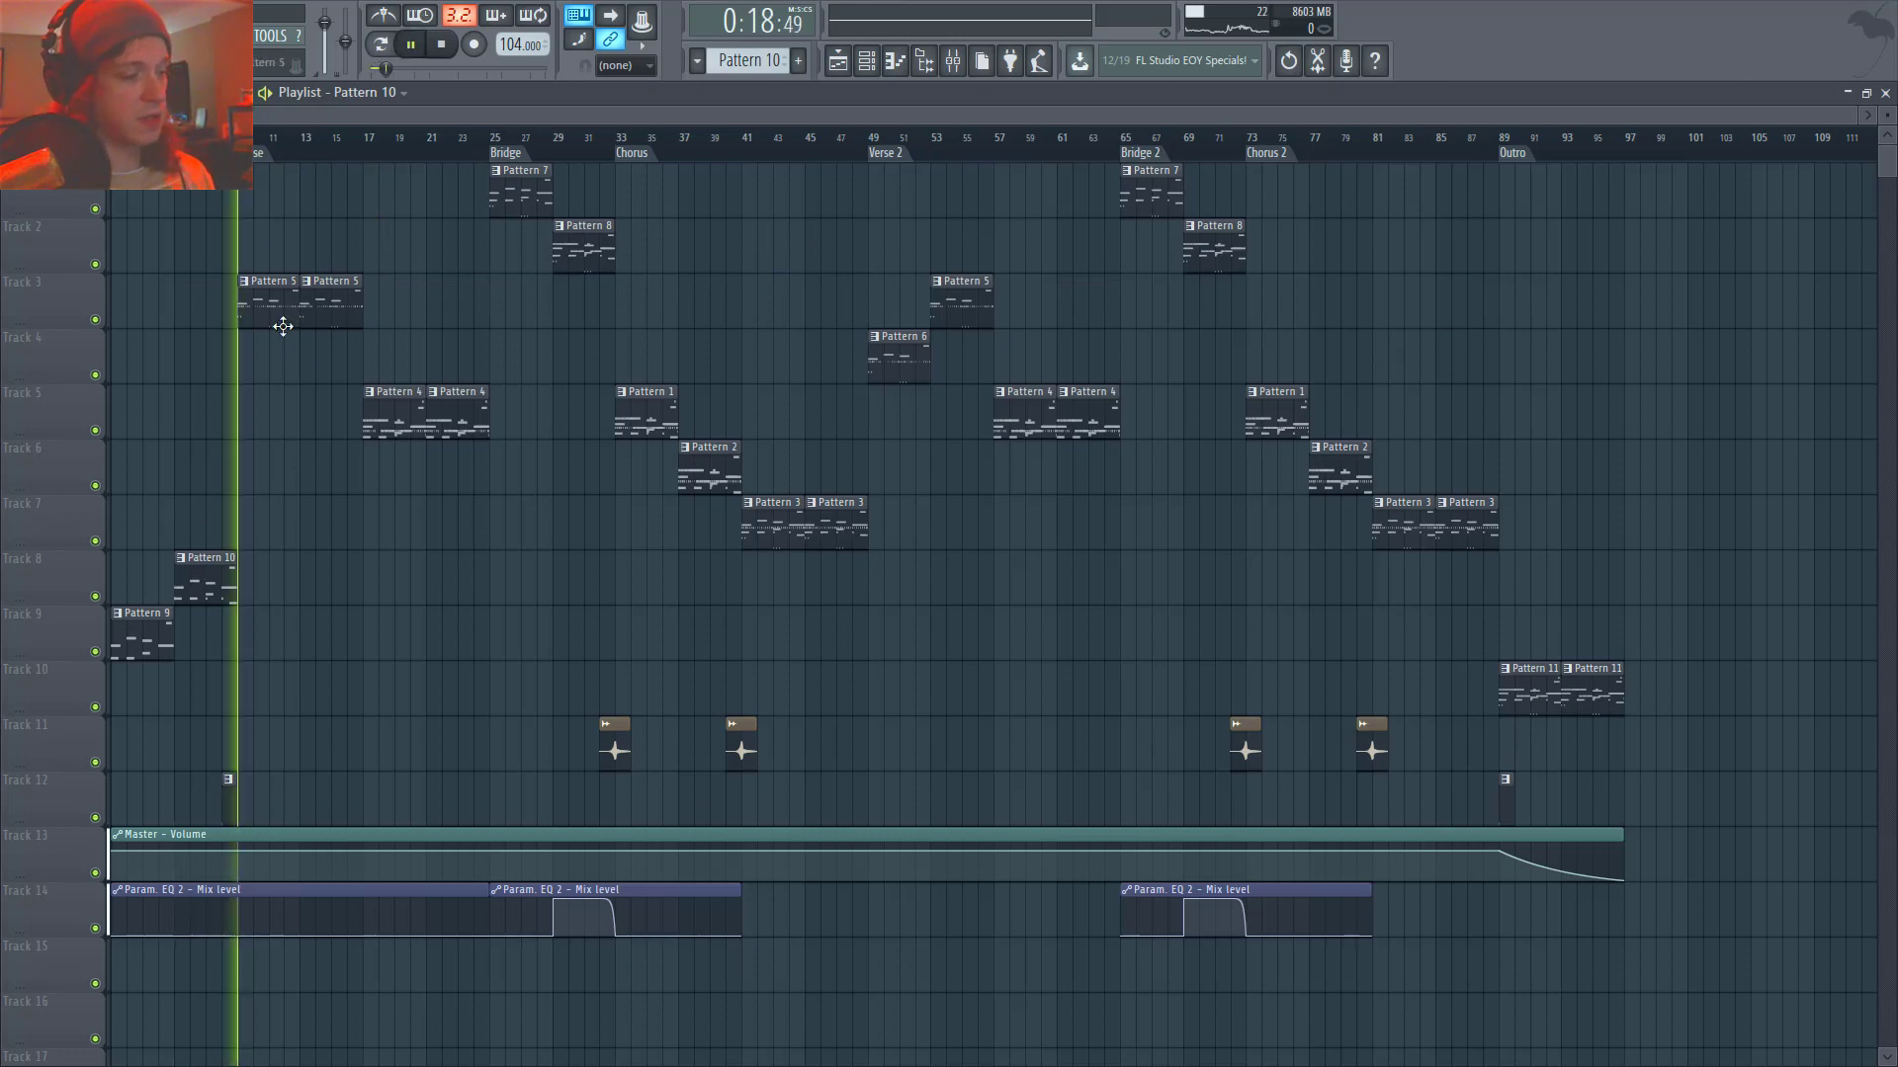
{"action": "key", "text": "F6"}
{"action": "key", "text": "space"}
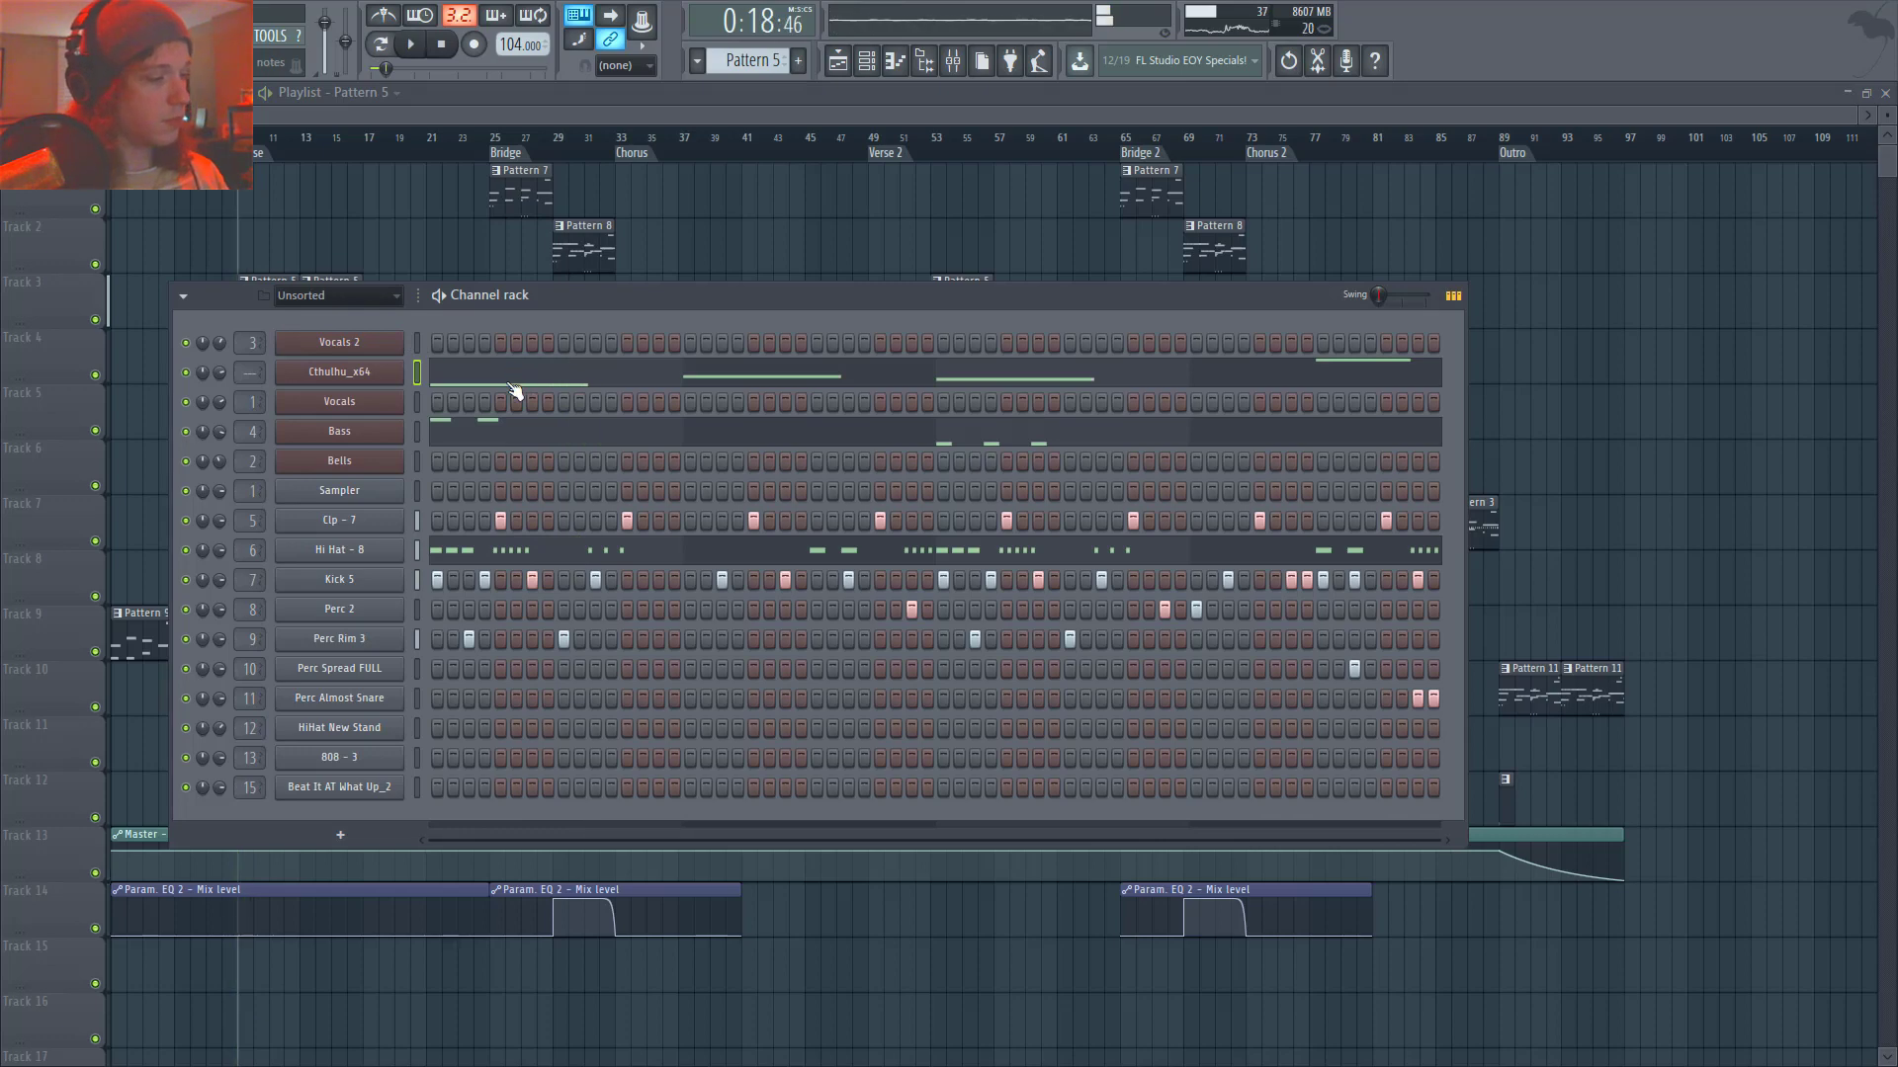
- Examine Pattern 5's Bass notes in the piano roll, play them, and return to the channel rack
{"action": "left_click", "coordinate": [494, 442]}
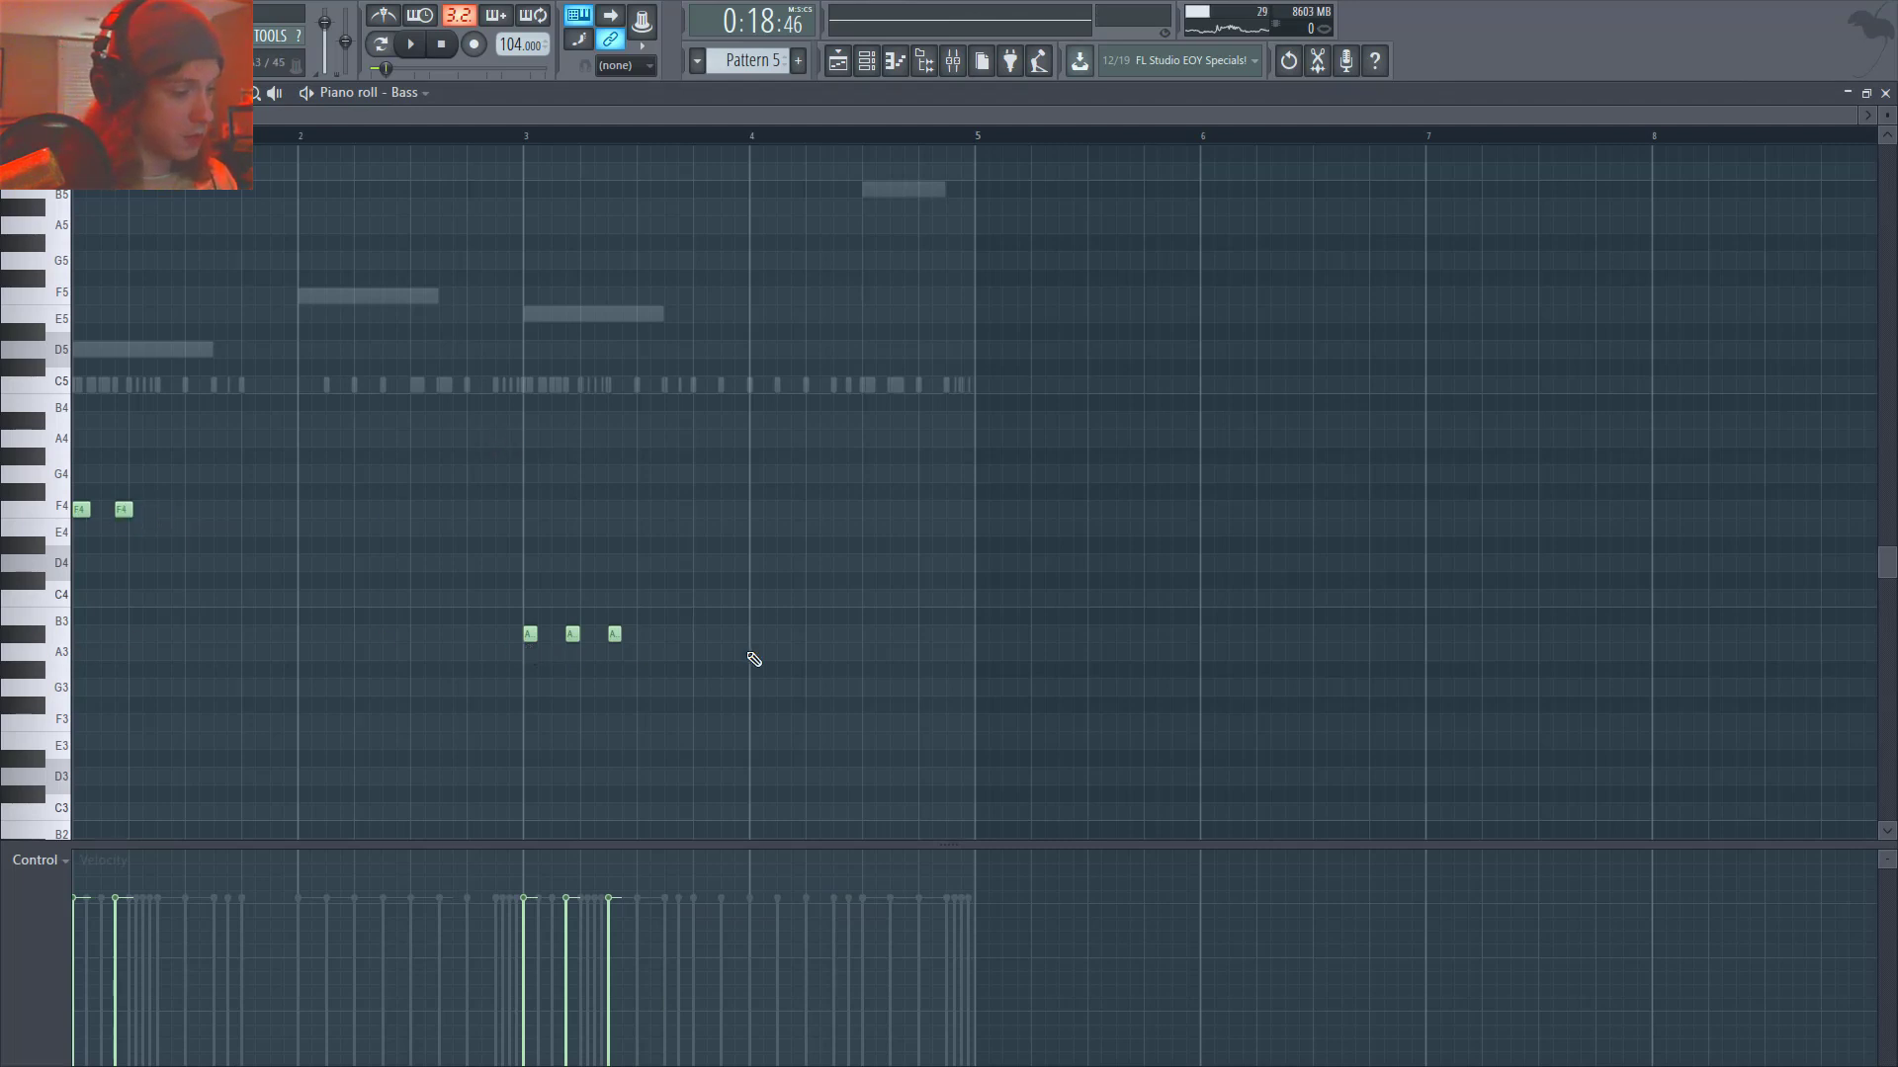
{"action": "key", "text": "space"}
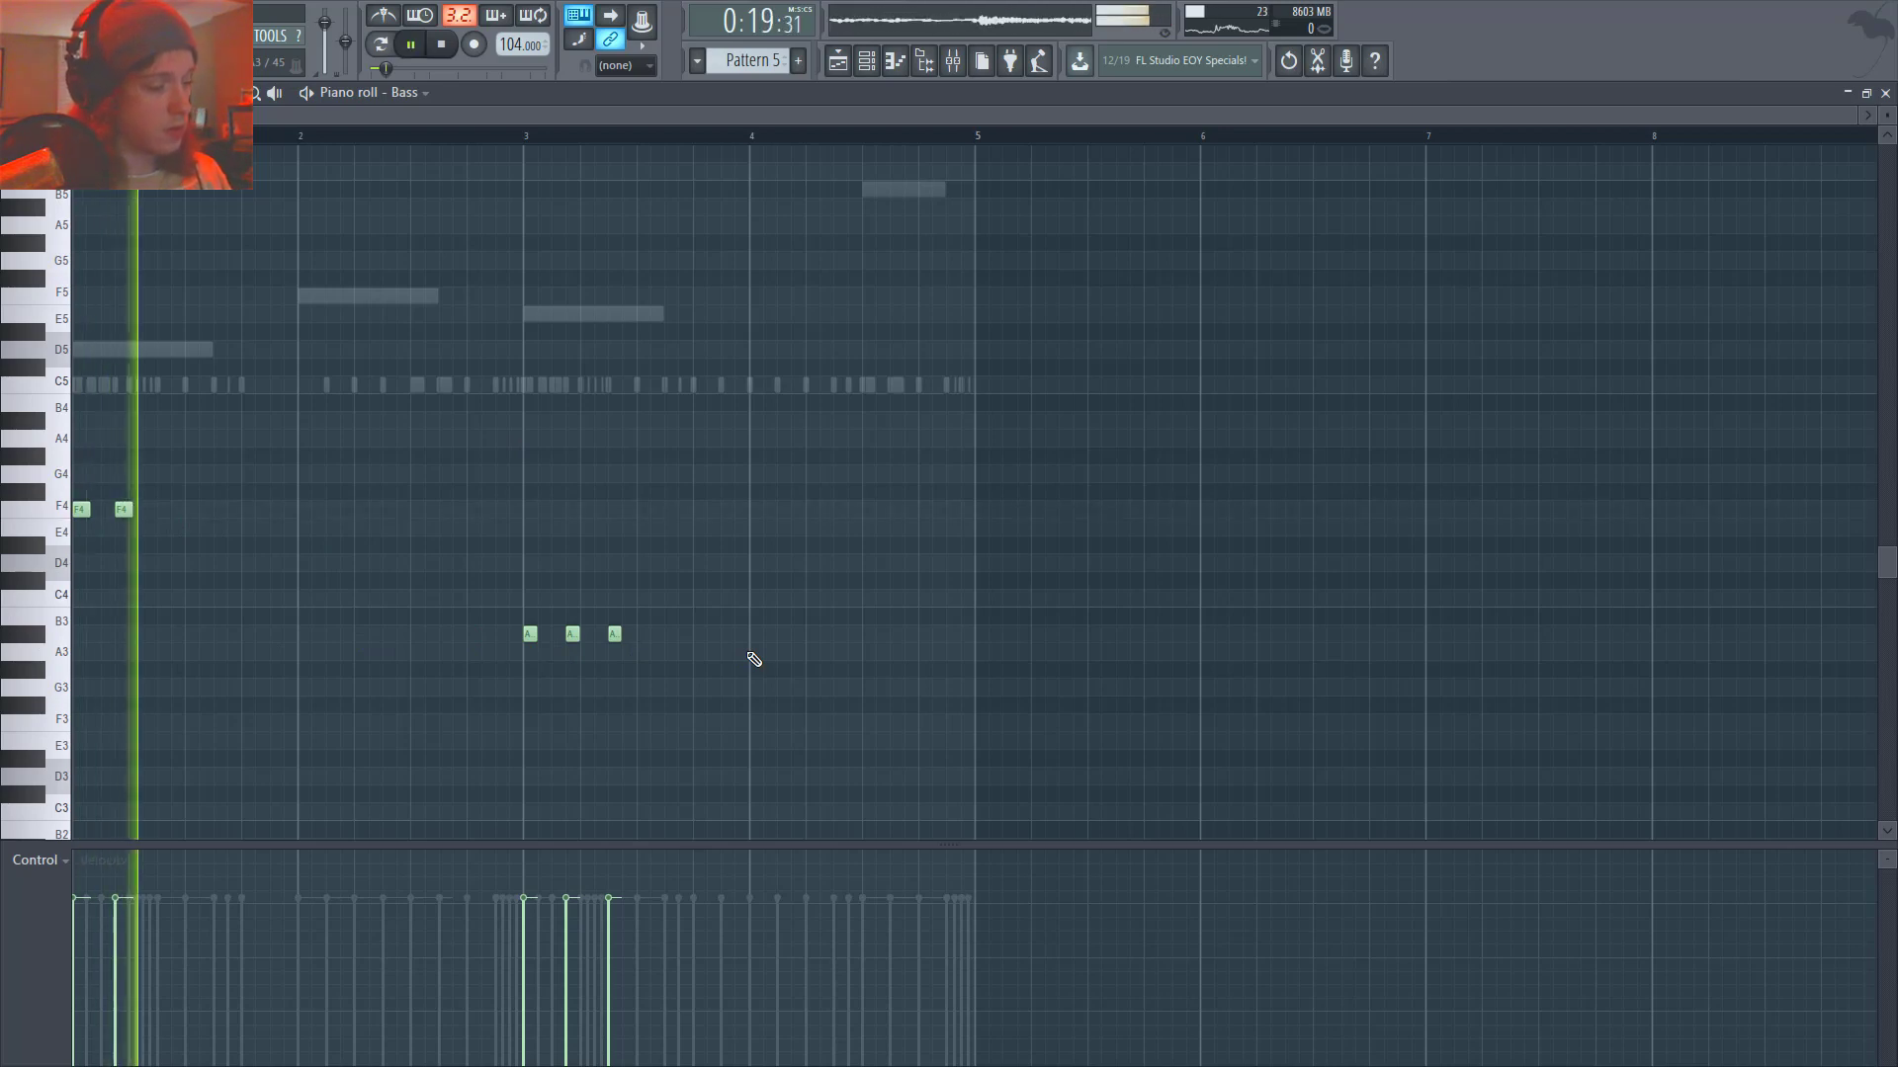
{"action": "key", "text": "F7"}
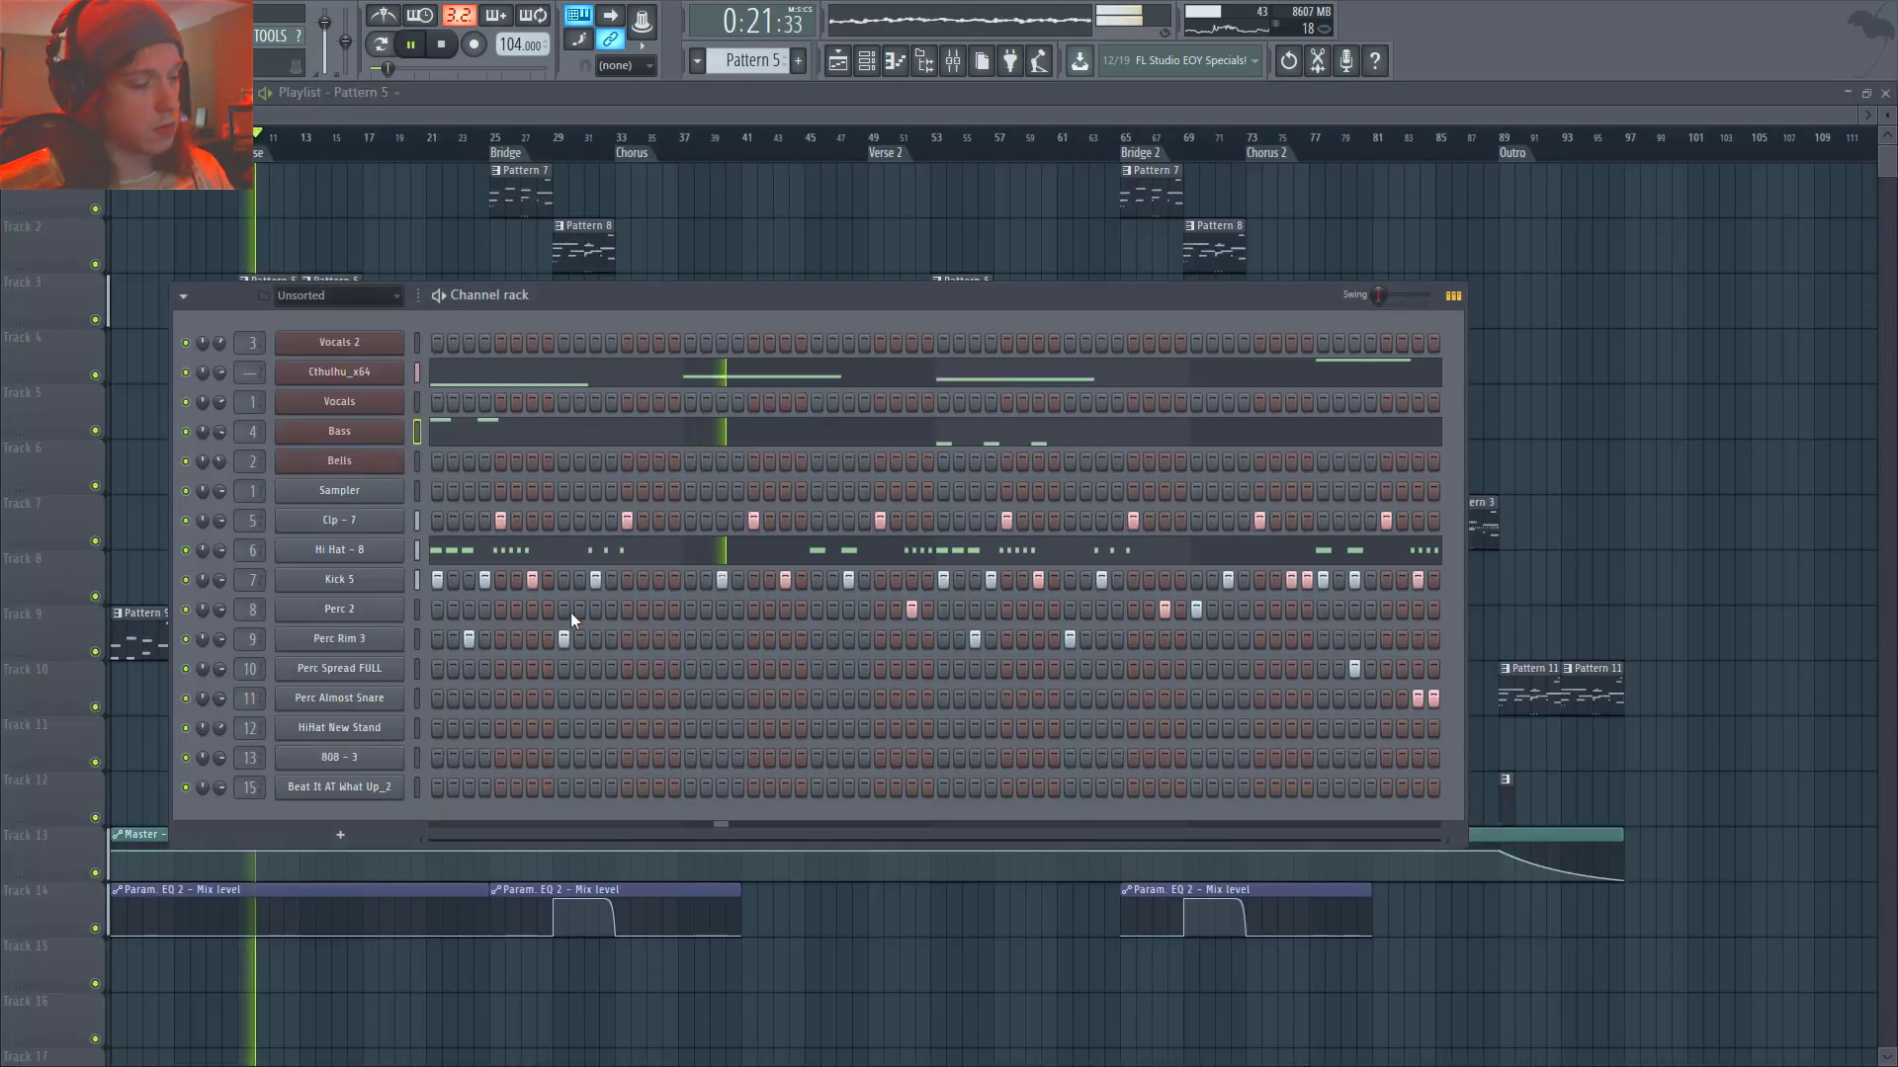
- Examine Pattern 5's Hi Hat - 8 notes in the piano roll during playback, then stop
{"action": "left_click", "coordinate": [521, 559]}
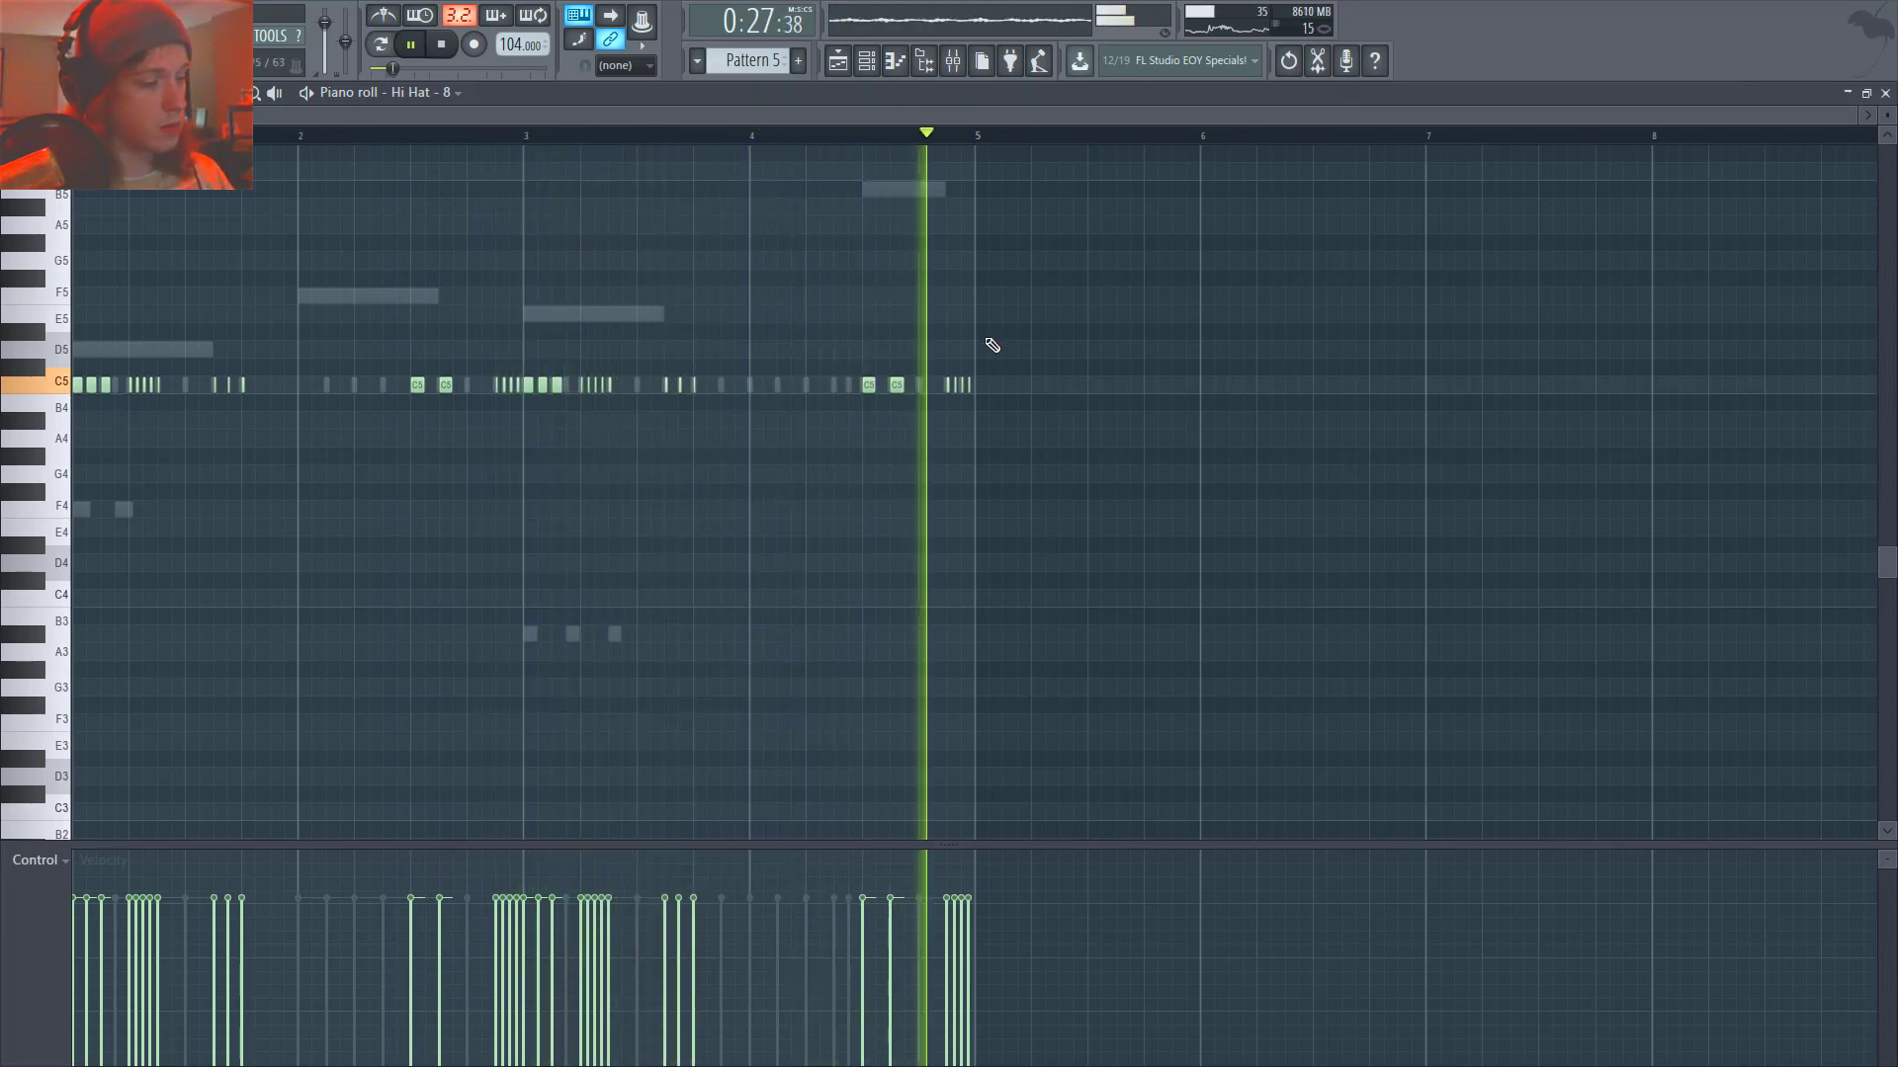
{"action": "key", "text": "space"}
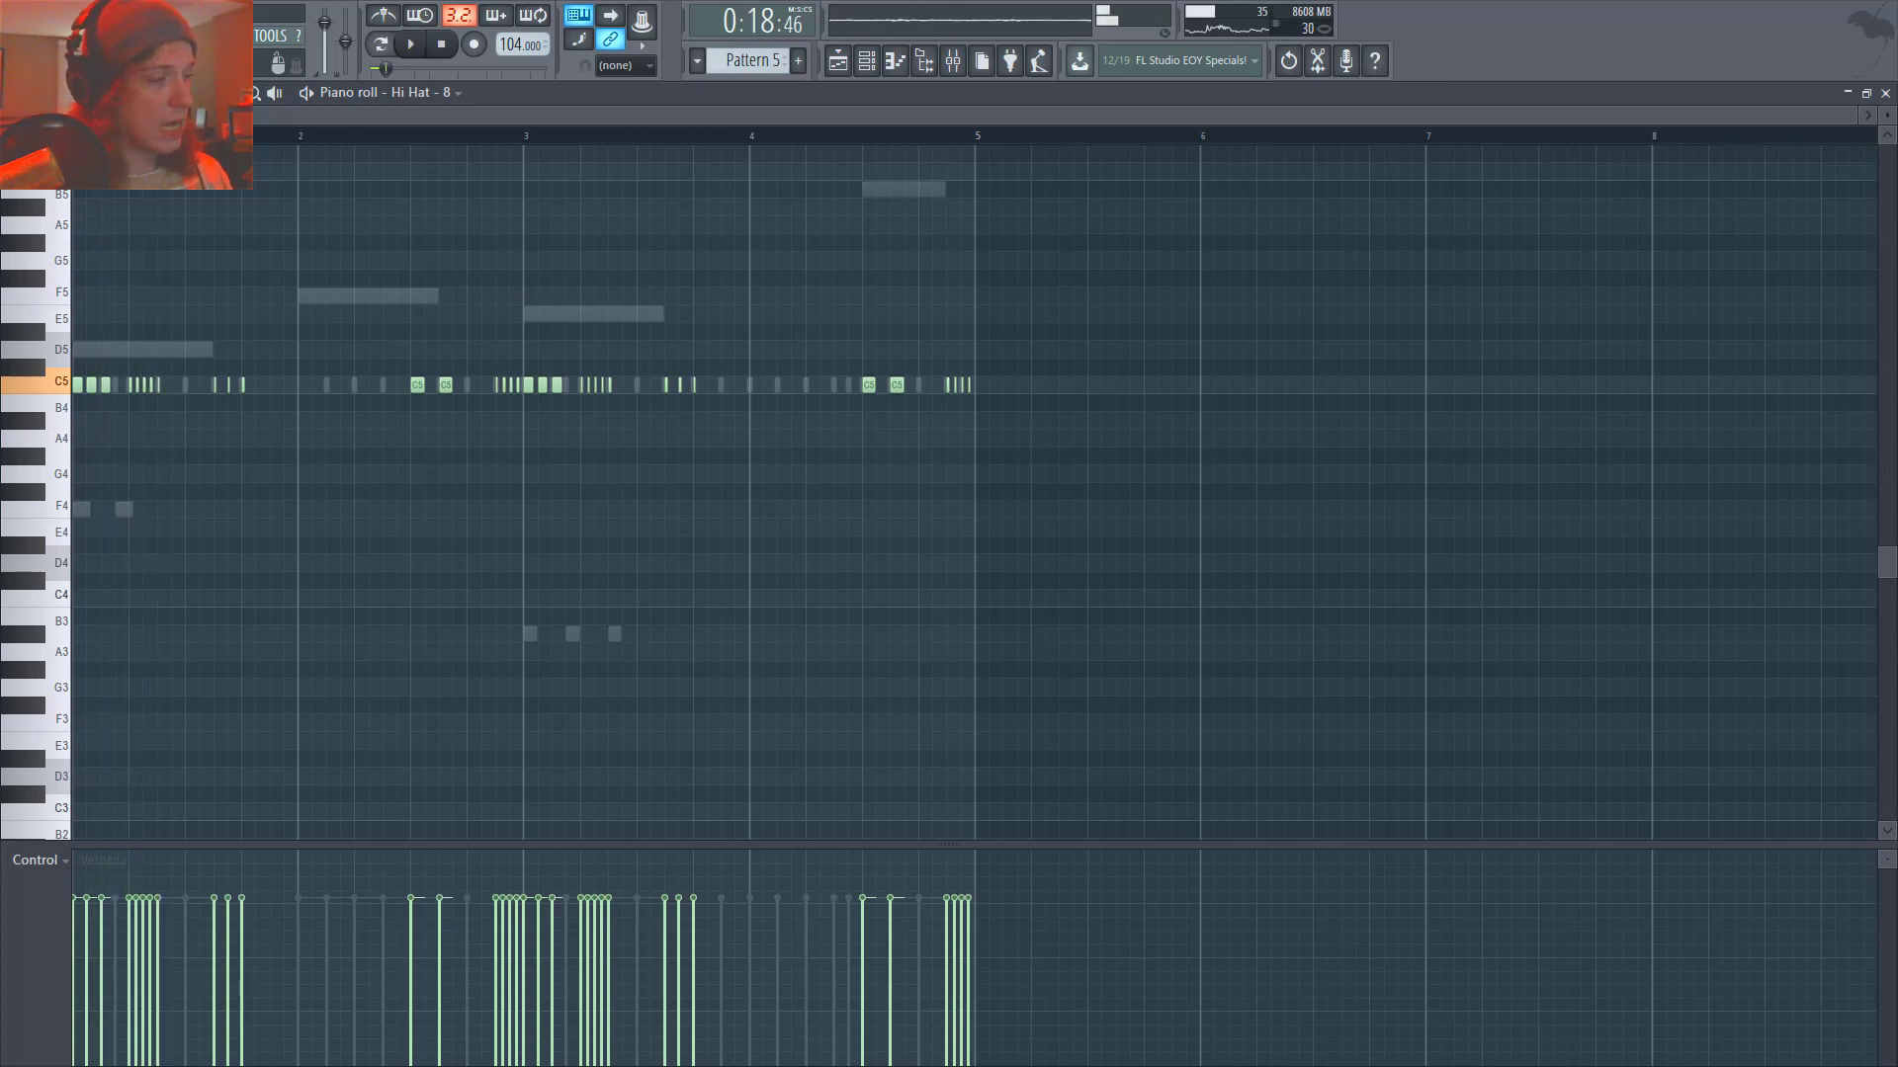
{"action": "key", "text": "Escape"}
{"action": "scroll", "coordinate": [276, 424], "scroll_direction": "up", "scroll_amount": 5, "text": "ctrl"}
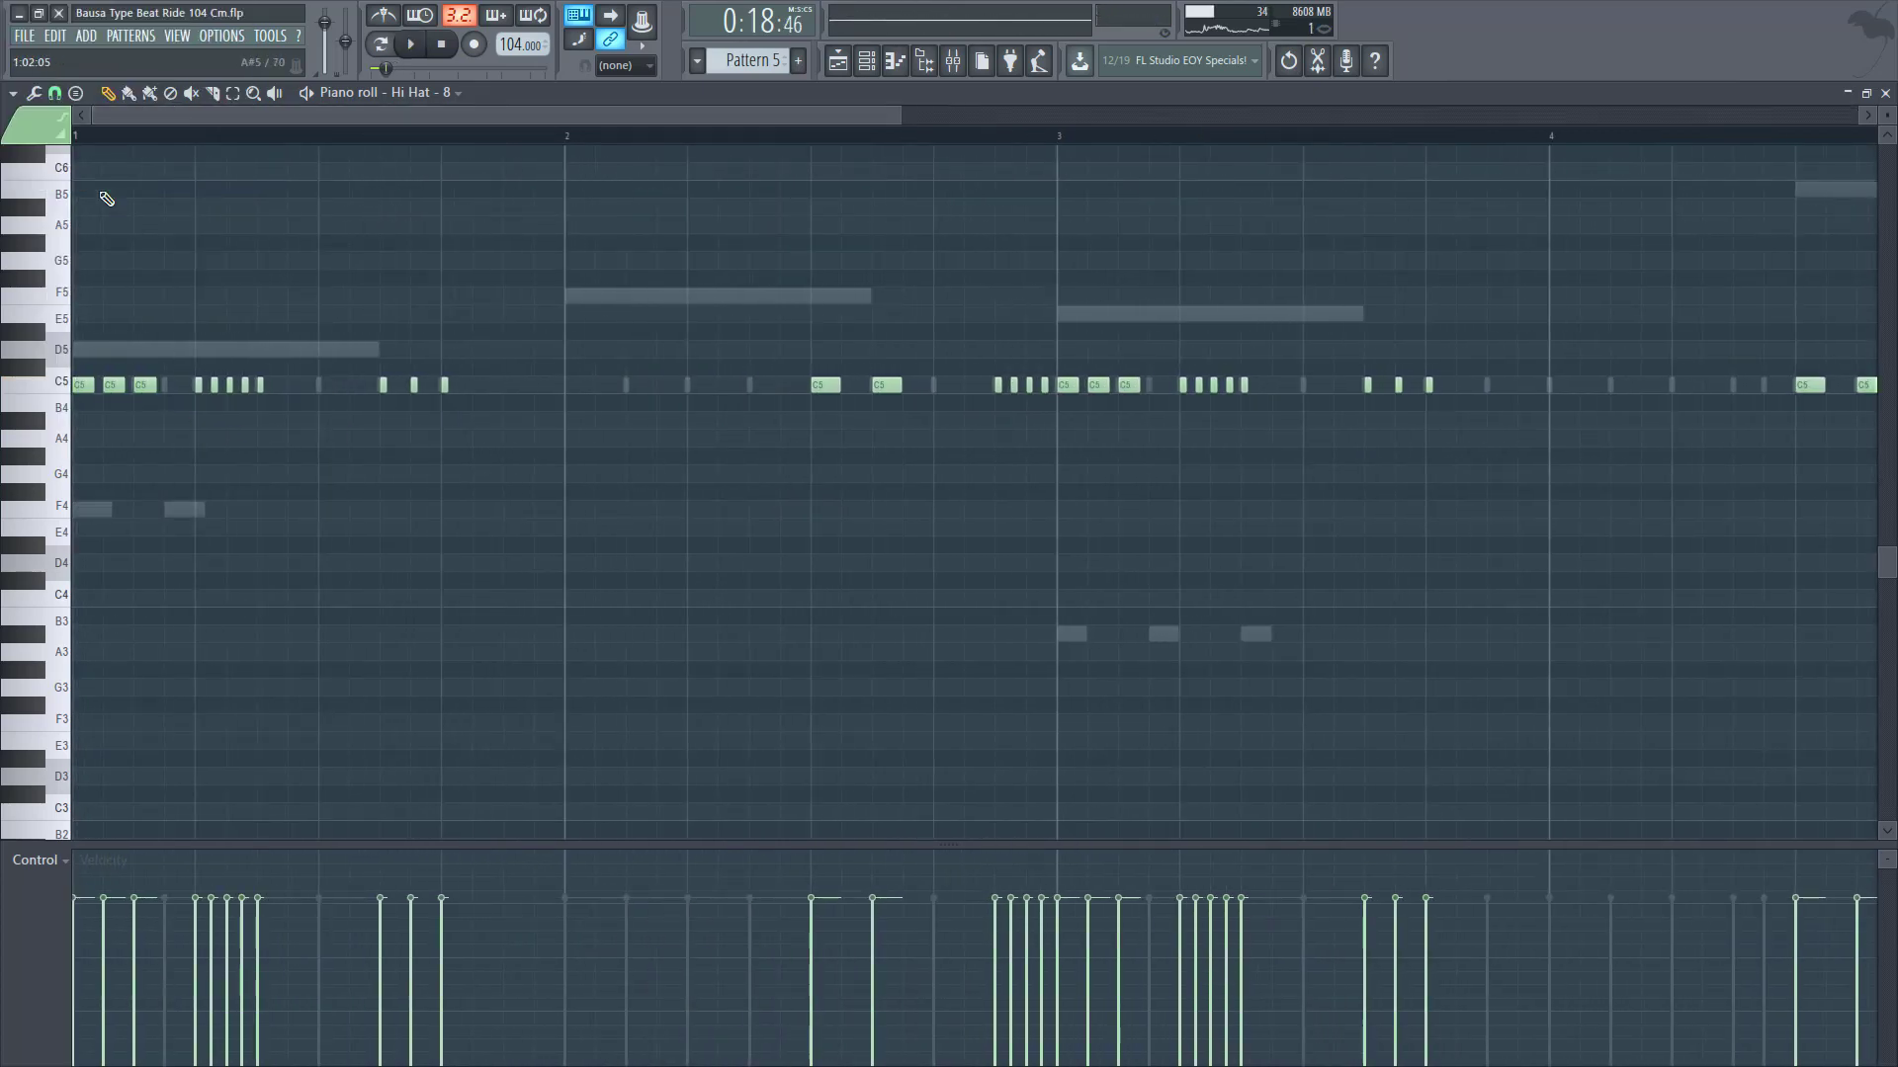
- Set the piano roll snap to 1/3 step and examine the opening hi-hat rolls up close
{"action": "left_click", "coordinate": [54, 93]}
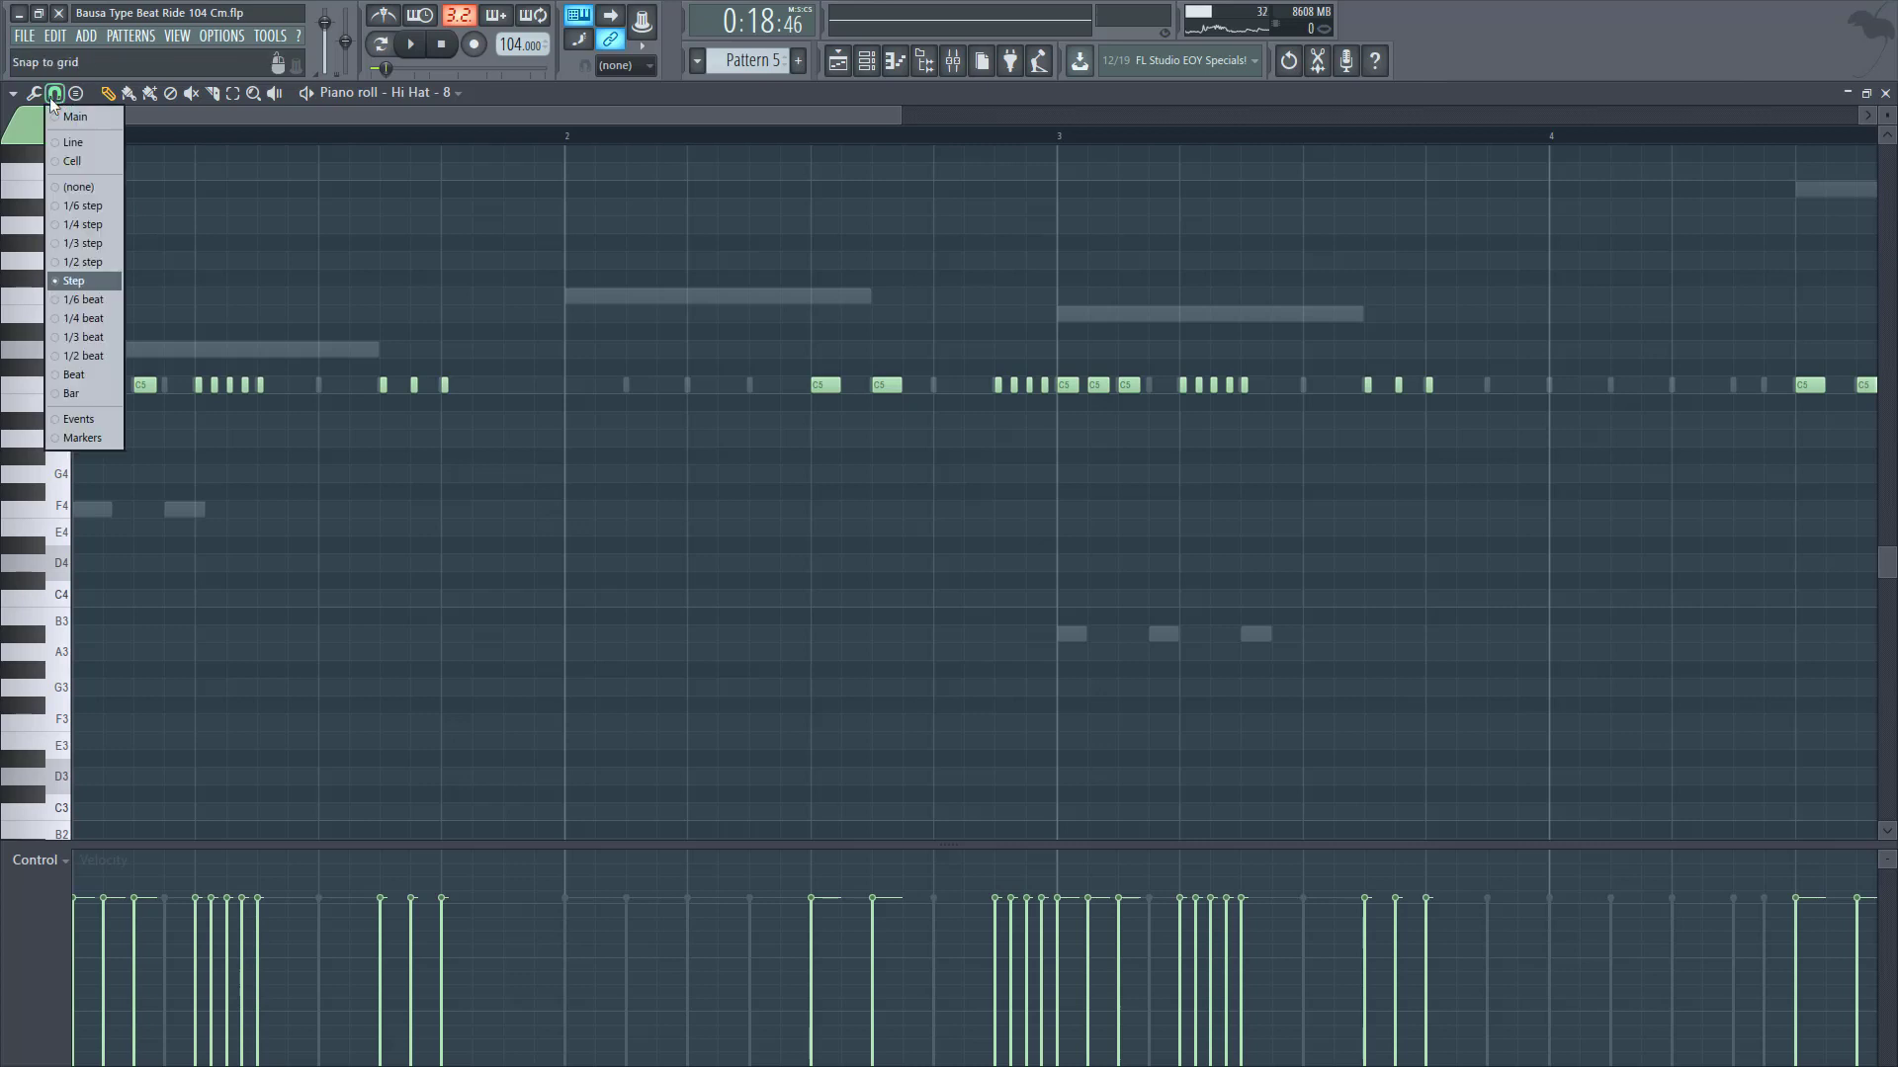
{"action": "left_click", "coordinate": [98, 243]}
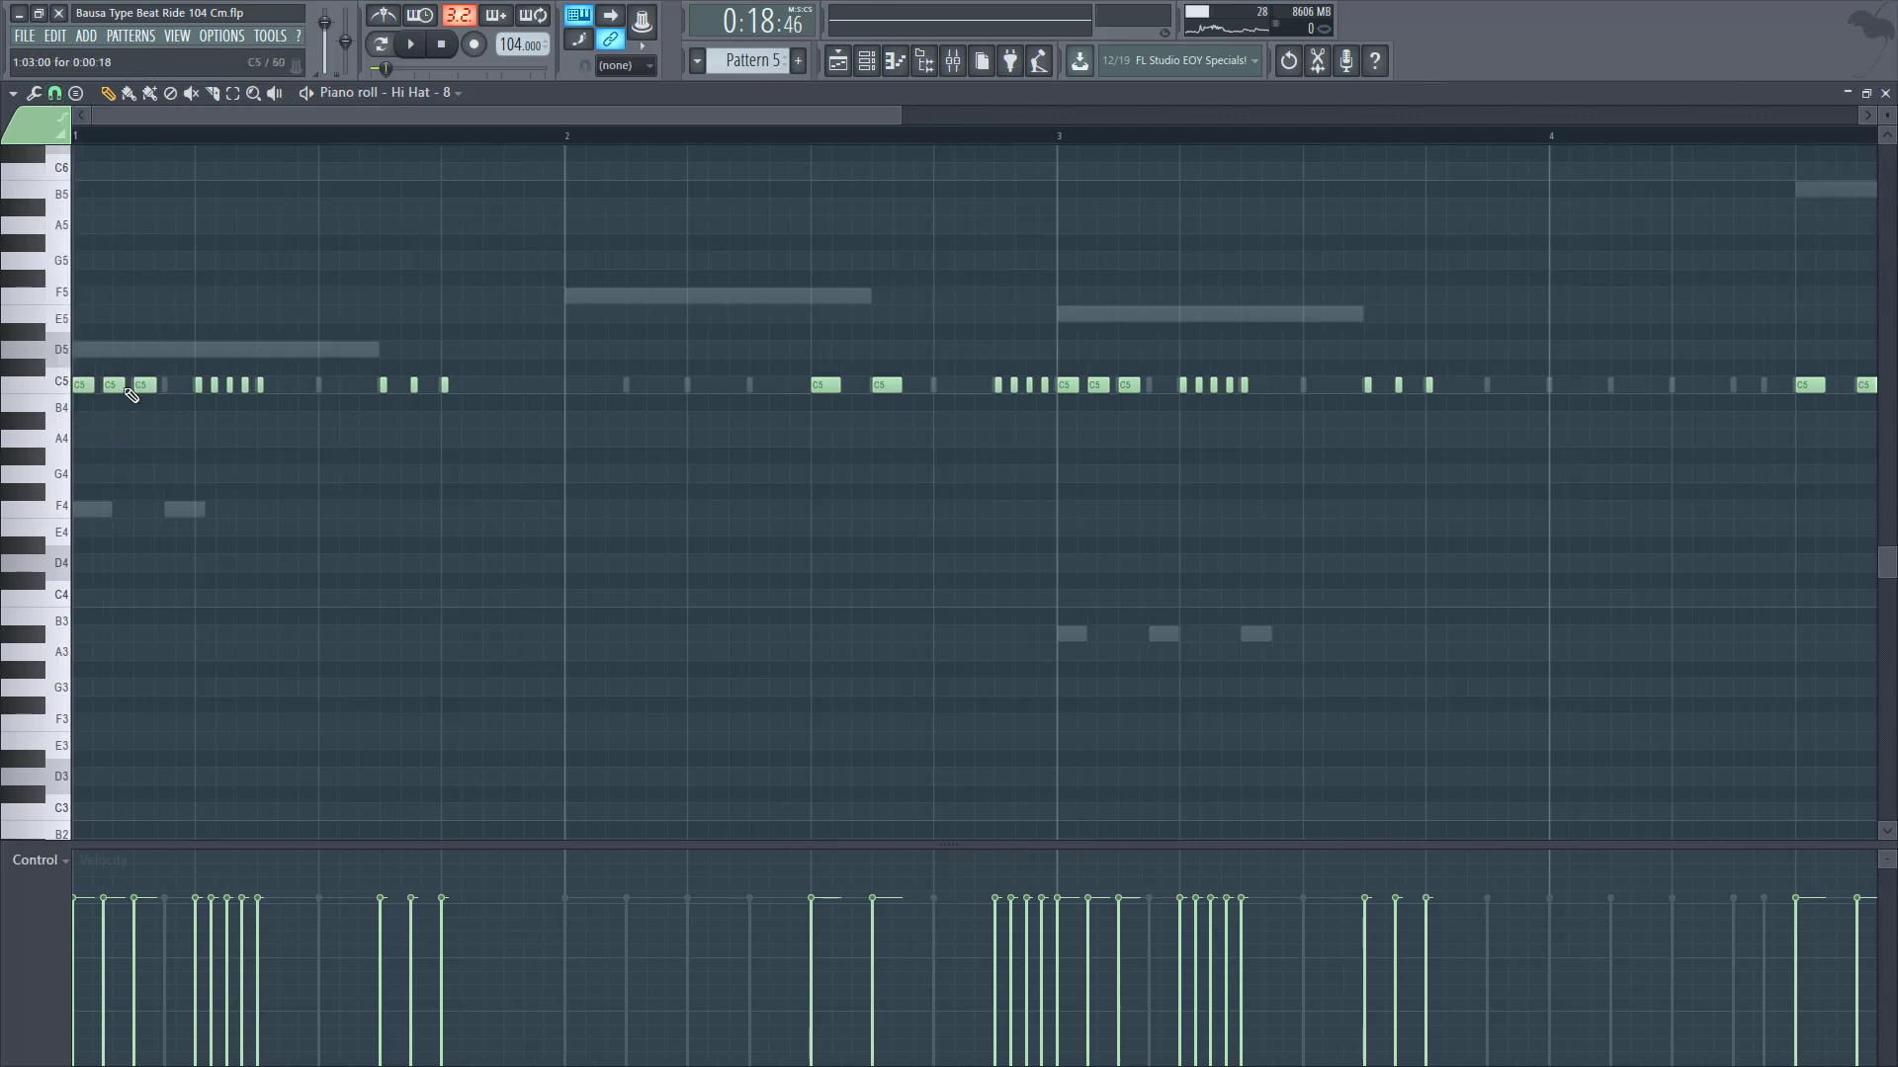
{"action": "scroll", "coordinate": [59, 420], "scroll_direction": "up", "scroll_amount": 3, "text": "ctrl"}
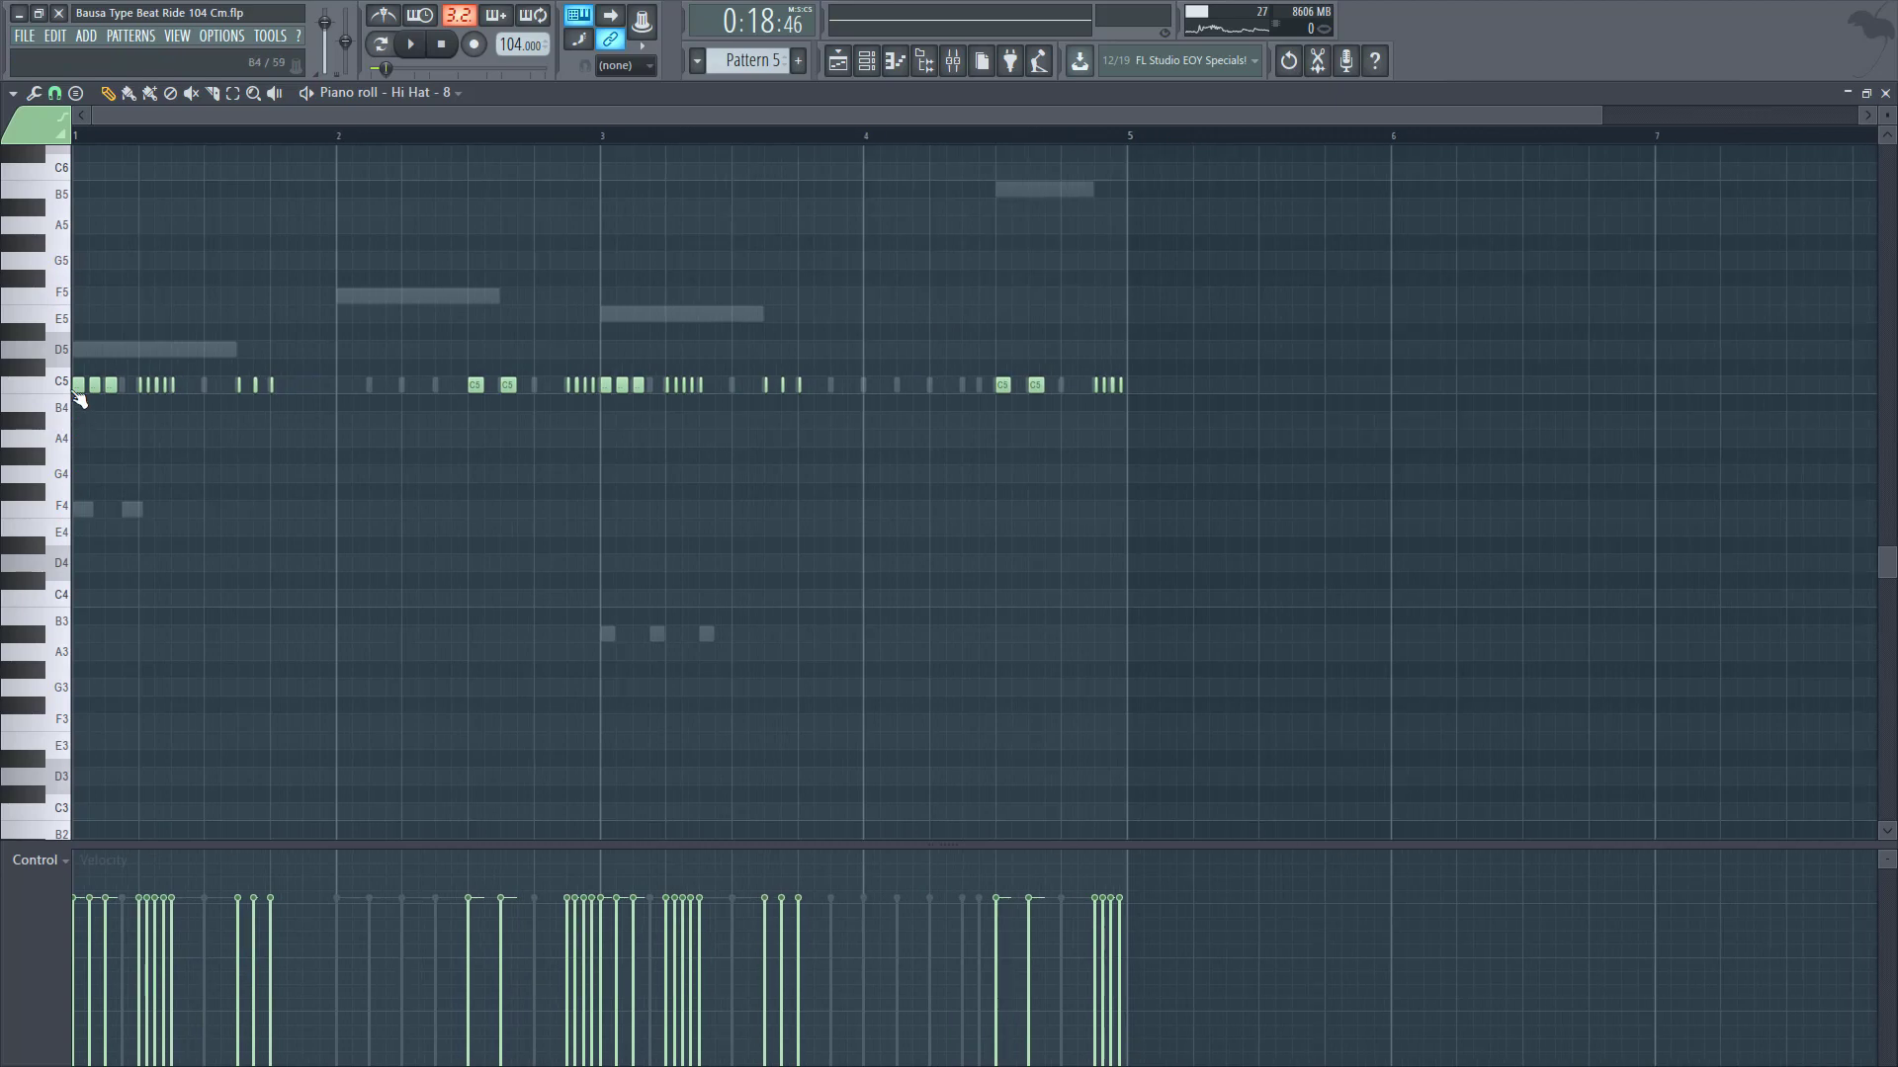
{"action": "scroll", "coordinate": [131, 437], "scroll_direction": "up", "scroll_amount": 3, "text": "ctrl"}
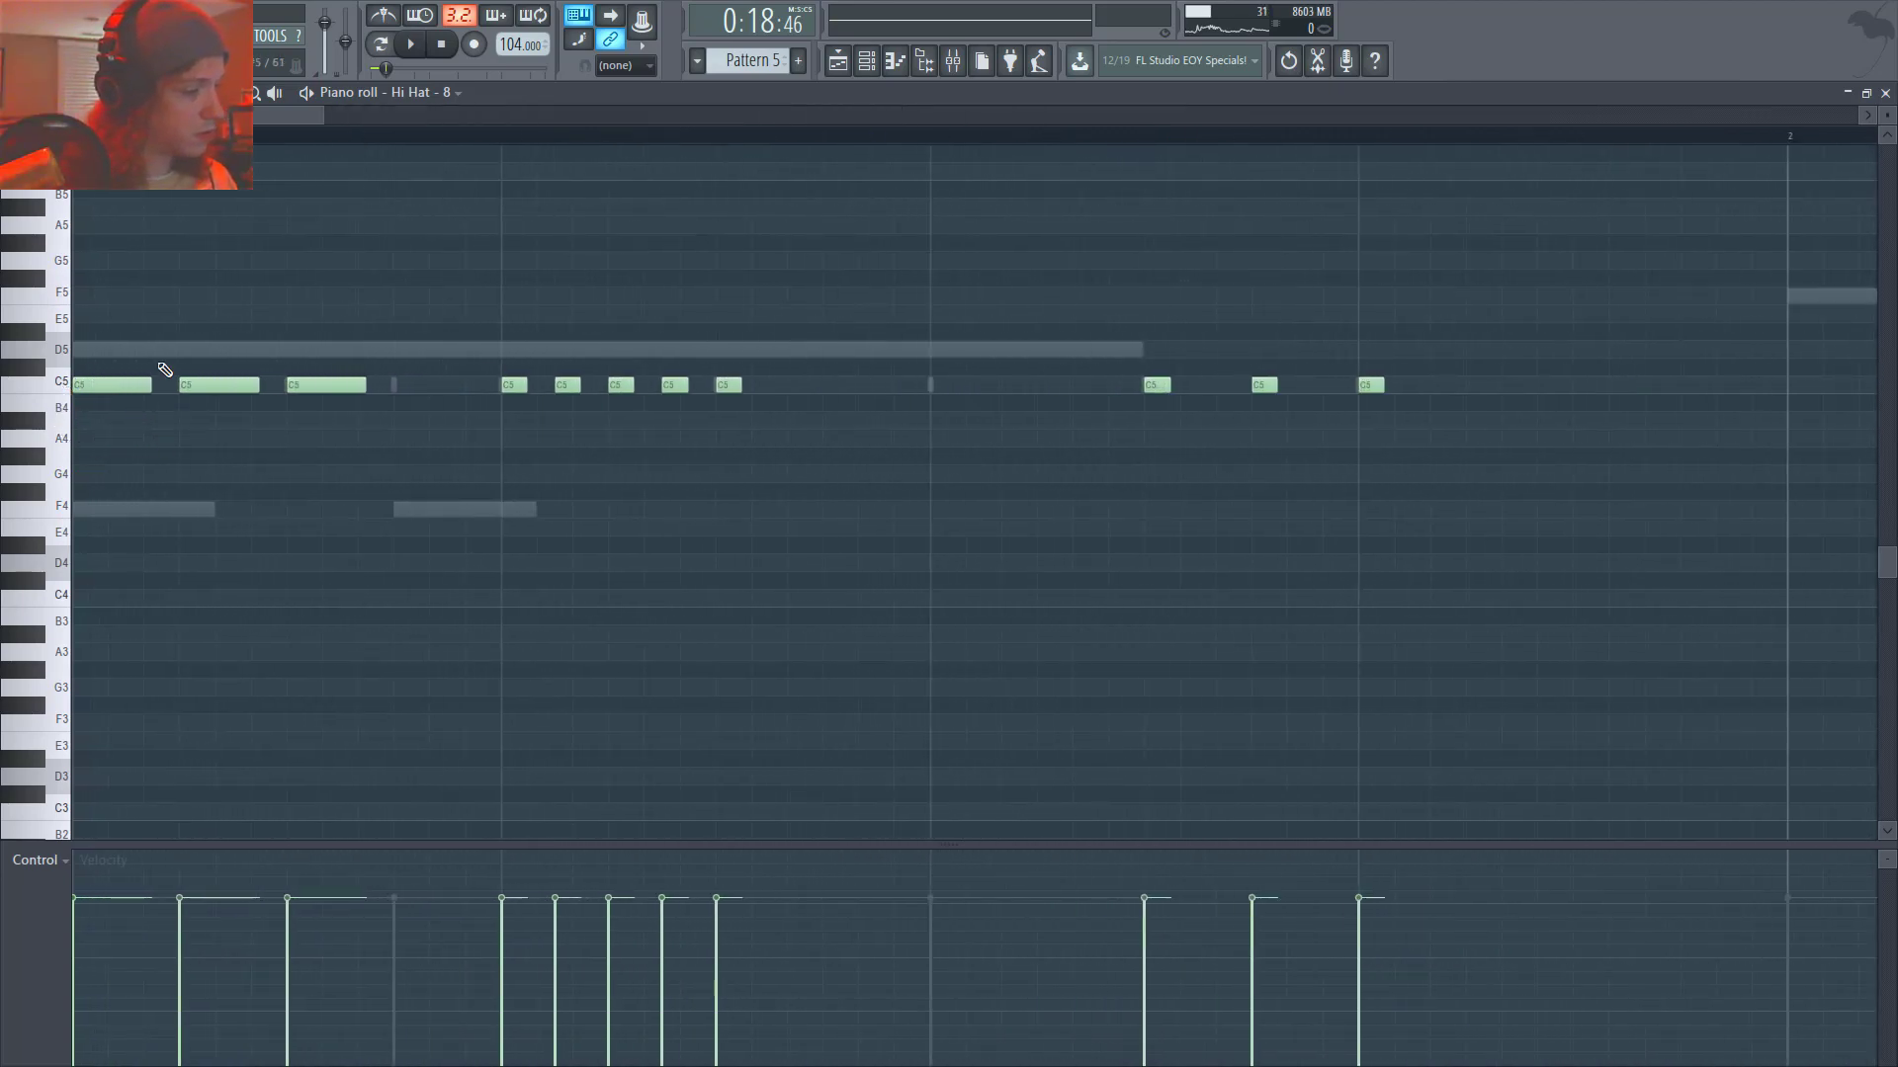
{"action": "scroll", "coordinate": [197, 435], "scroll_direction": "down", "scroll_amount": 2, "text": "ctrl"}
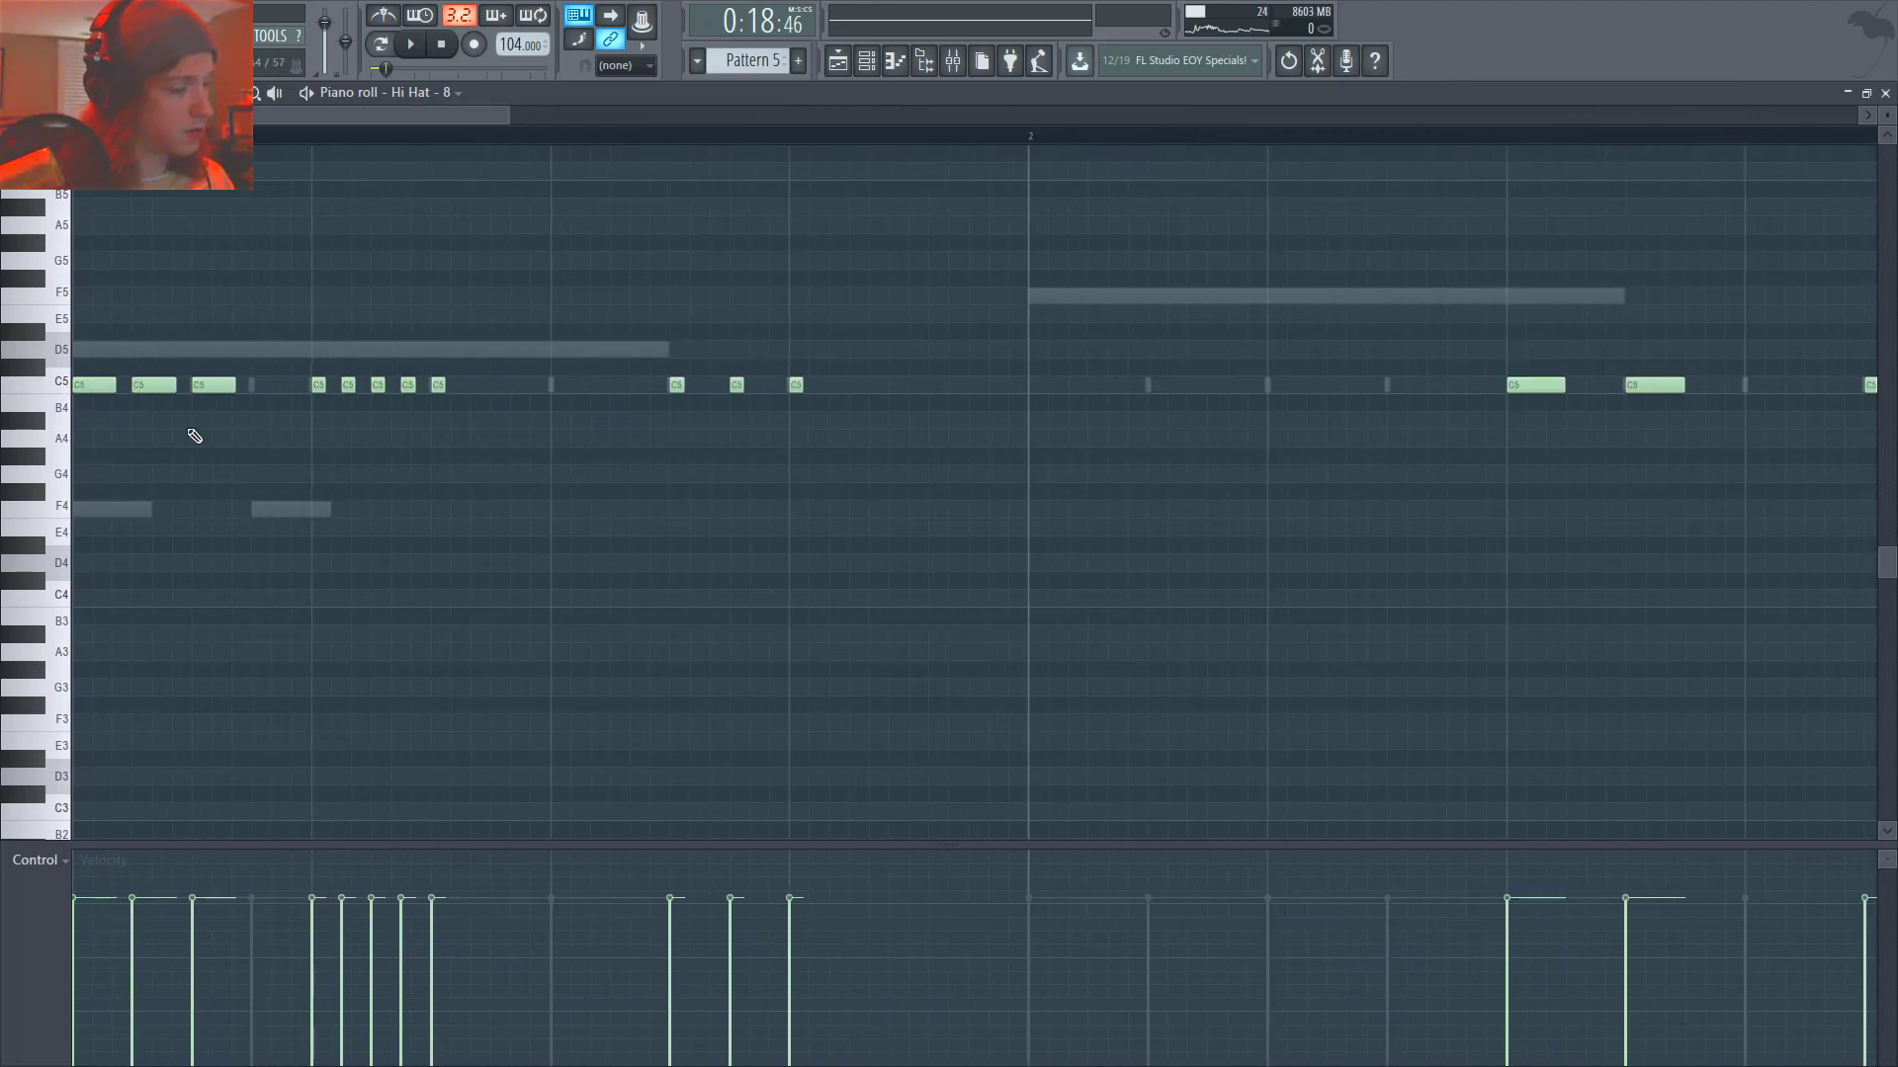
{"action": "scroll", "coordinate": [293, 415], "scroll_direction": "down", "scroll_amount": 3, "text": "ctrl"}
- Play the hi-hat rolls while setting the piano roll snap to 1/4 step, then stop playback
{"action": "key", "text": "space"}
{"action": "left_click", "coordinate": [94, 92]}
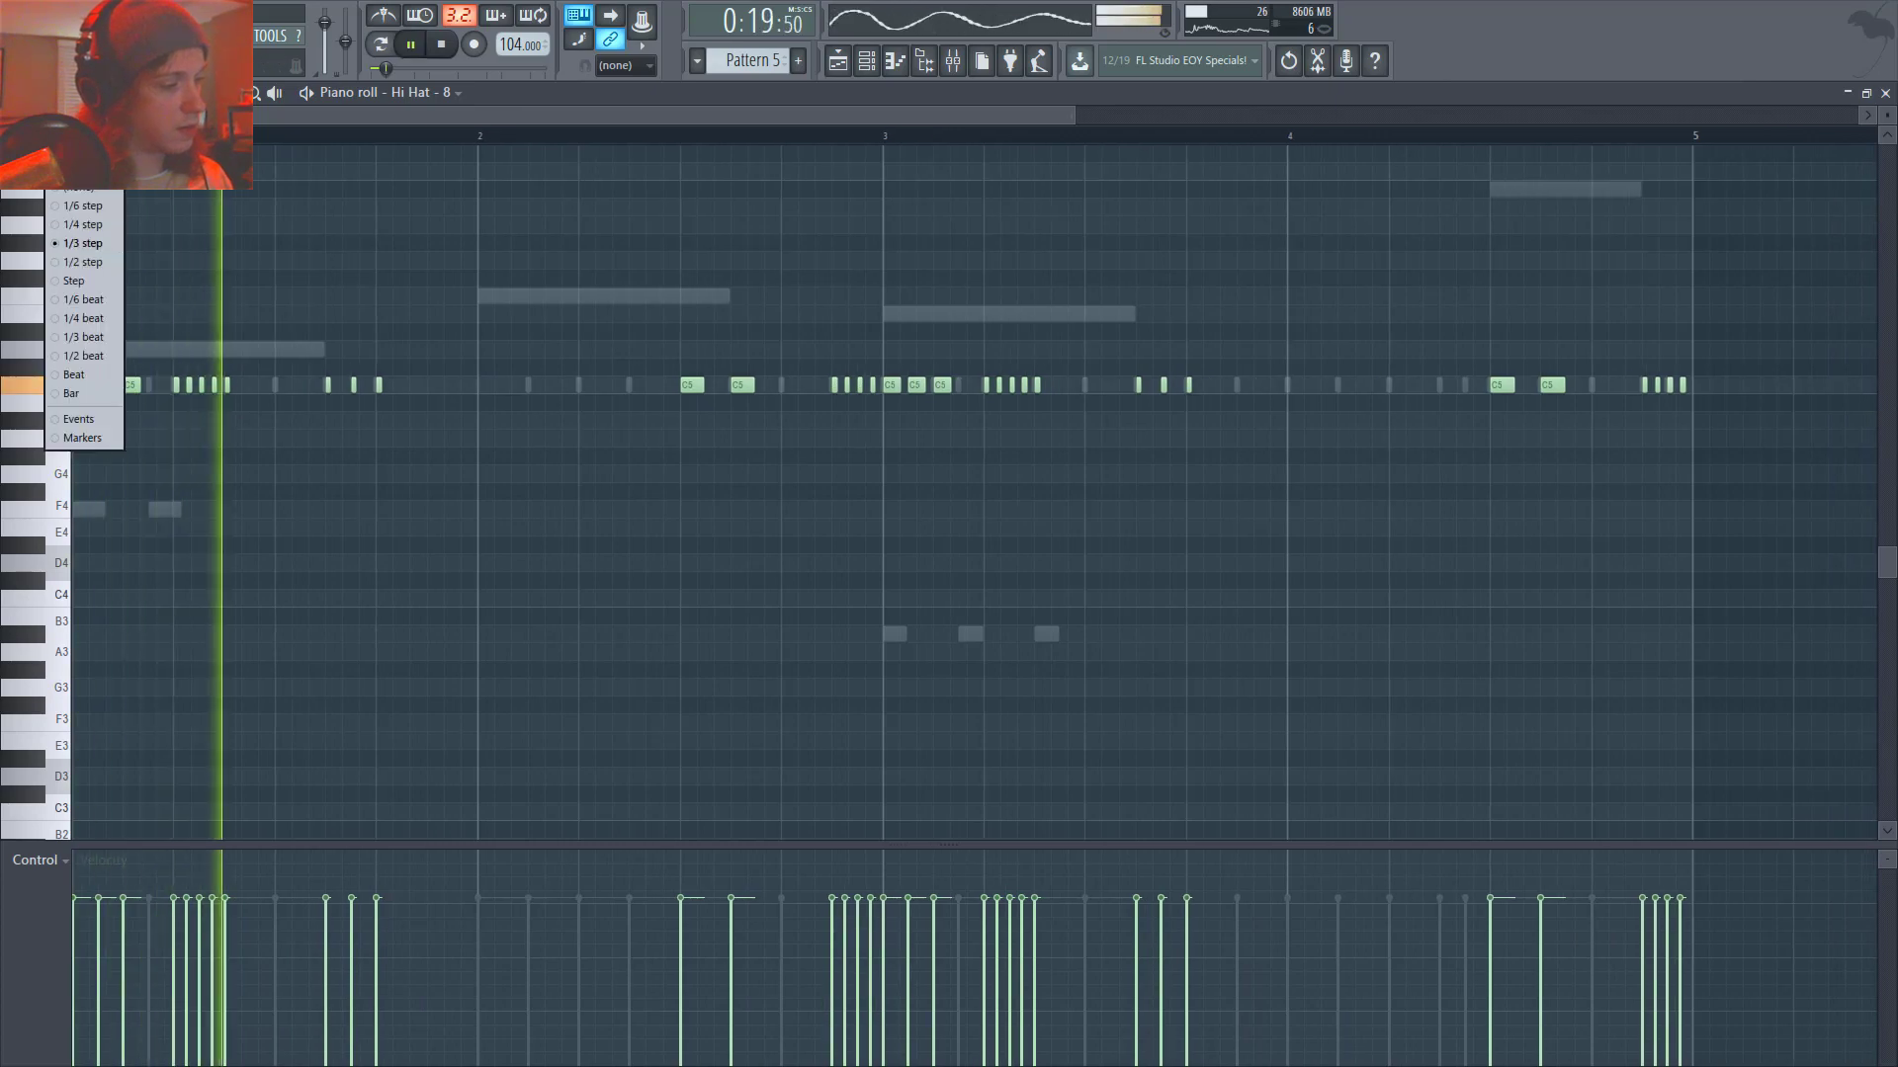
{"action": "left_click", "coordinate": [91, 221]}
{"action": "key", "text": "space"}
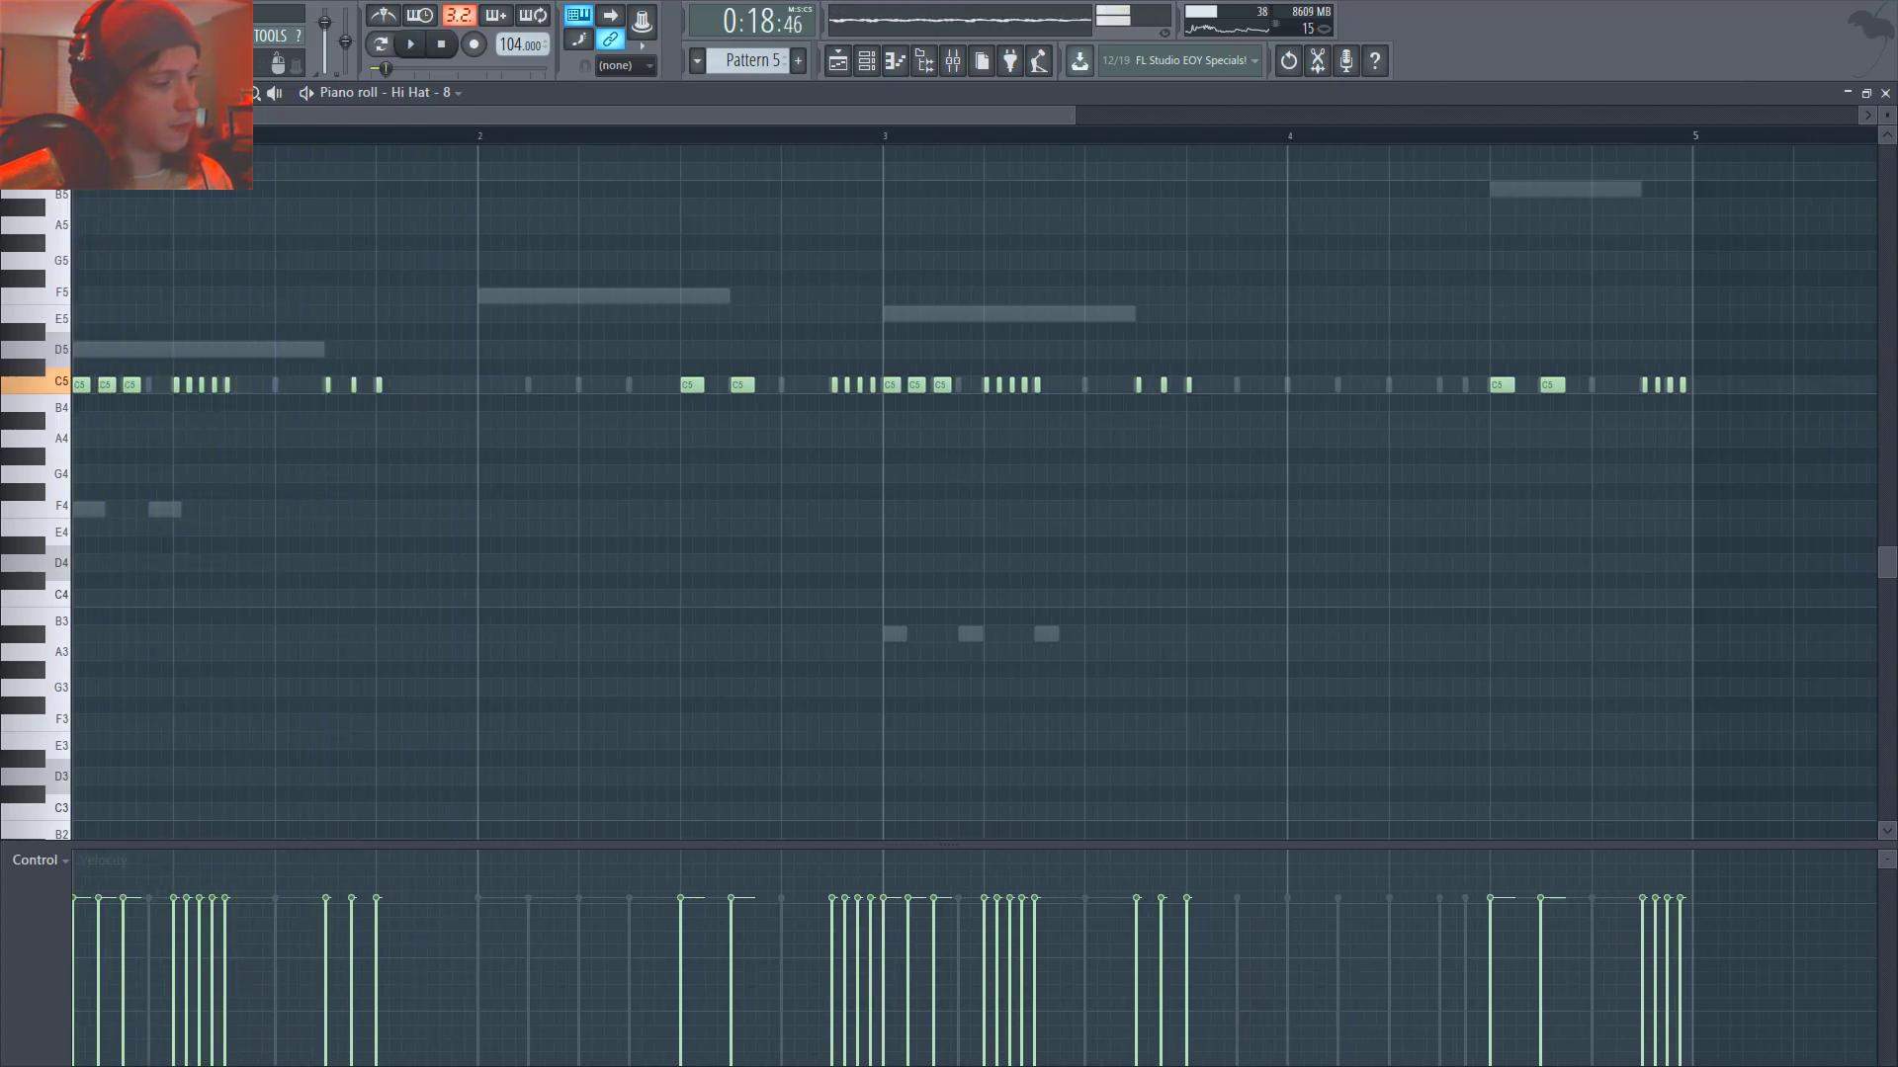
- Set the piano roll snap to 1/6 beat and return to Pattern 5's channel rack
{"action": "left_click", "coordinate": [94, 92]}
{"action": "left_click", "coordinate": [112, 300]}
{"action": "scroll", "coordinate": [112, 301], "scroll_direction": "down", "scroll_amount": 3, "text": "ctrl"}
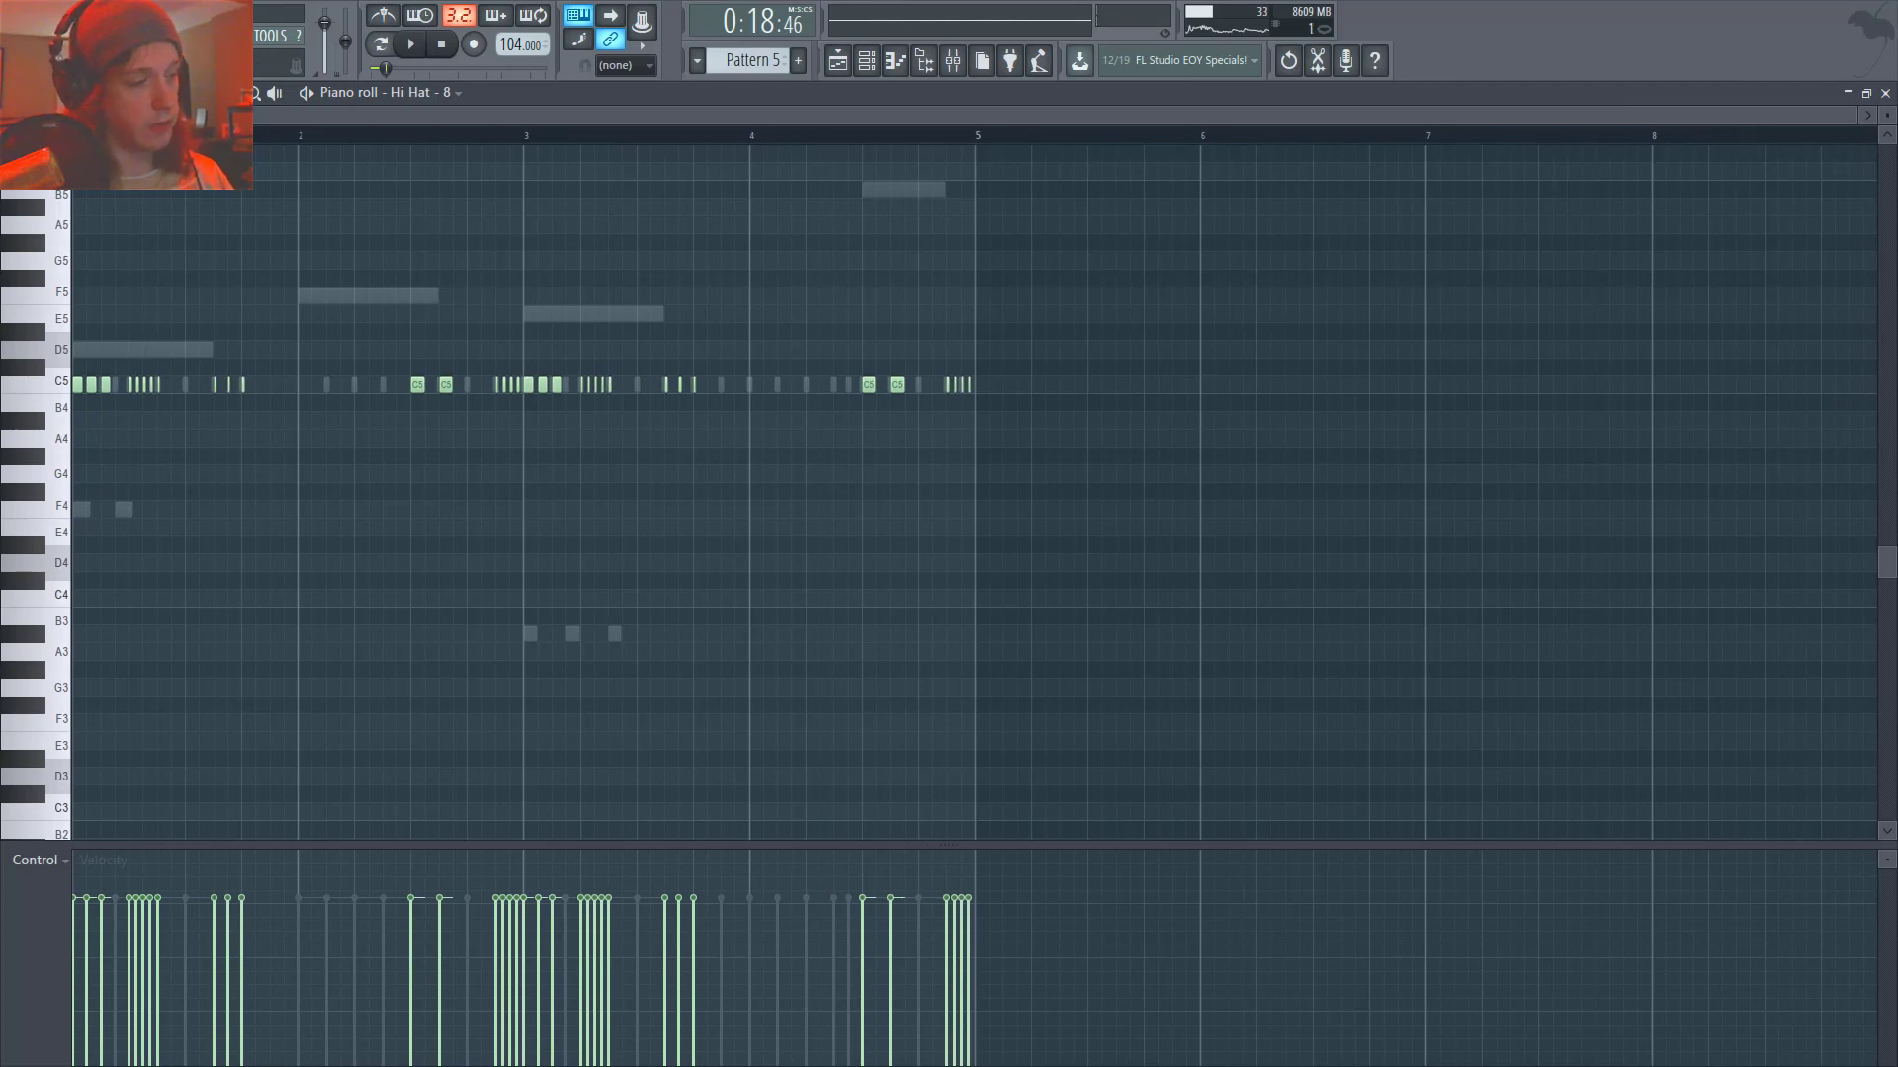
{"action": "key", "text": "F7"}
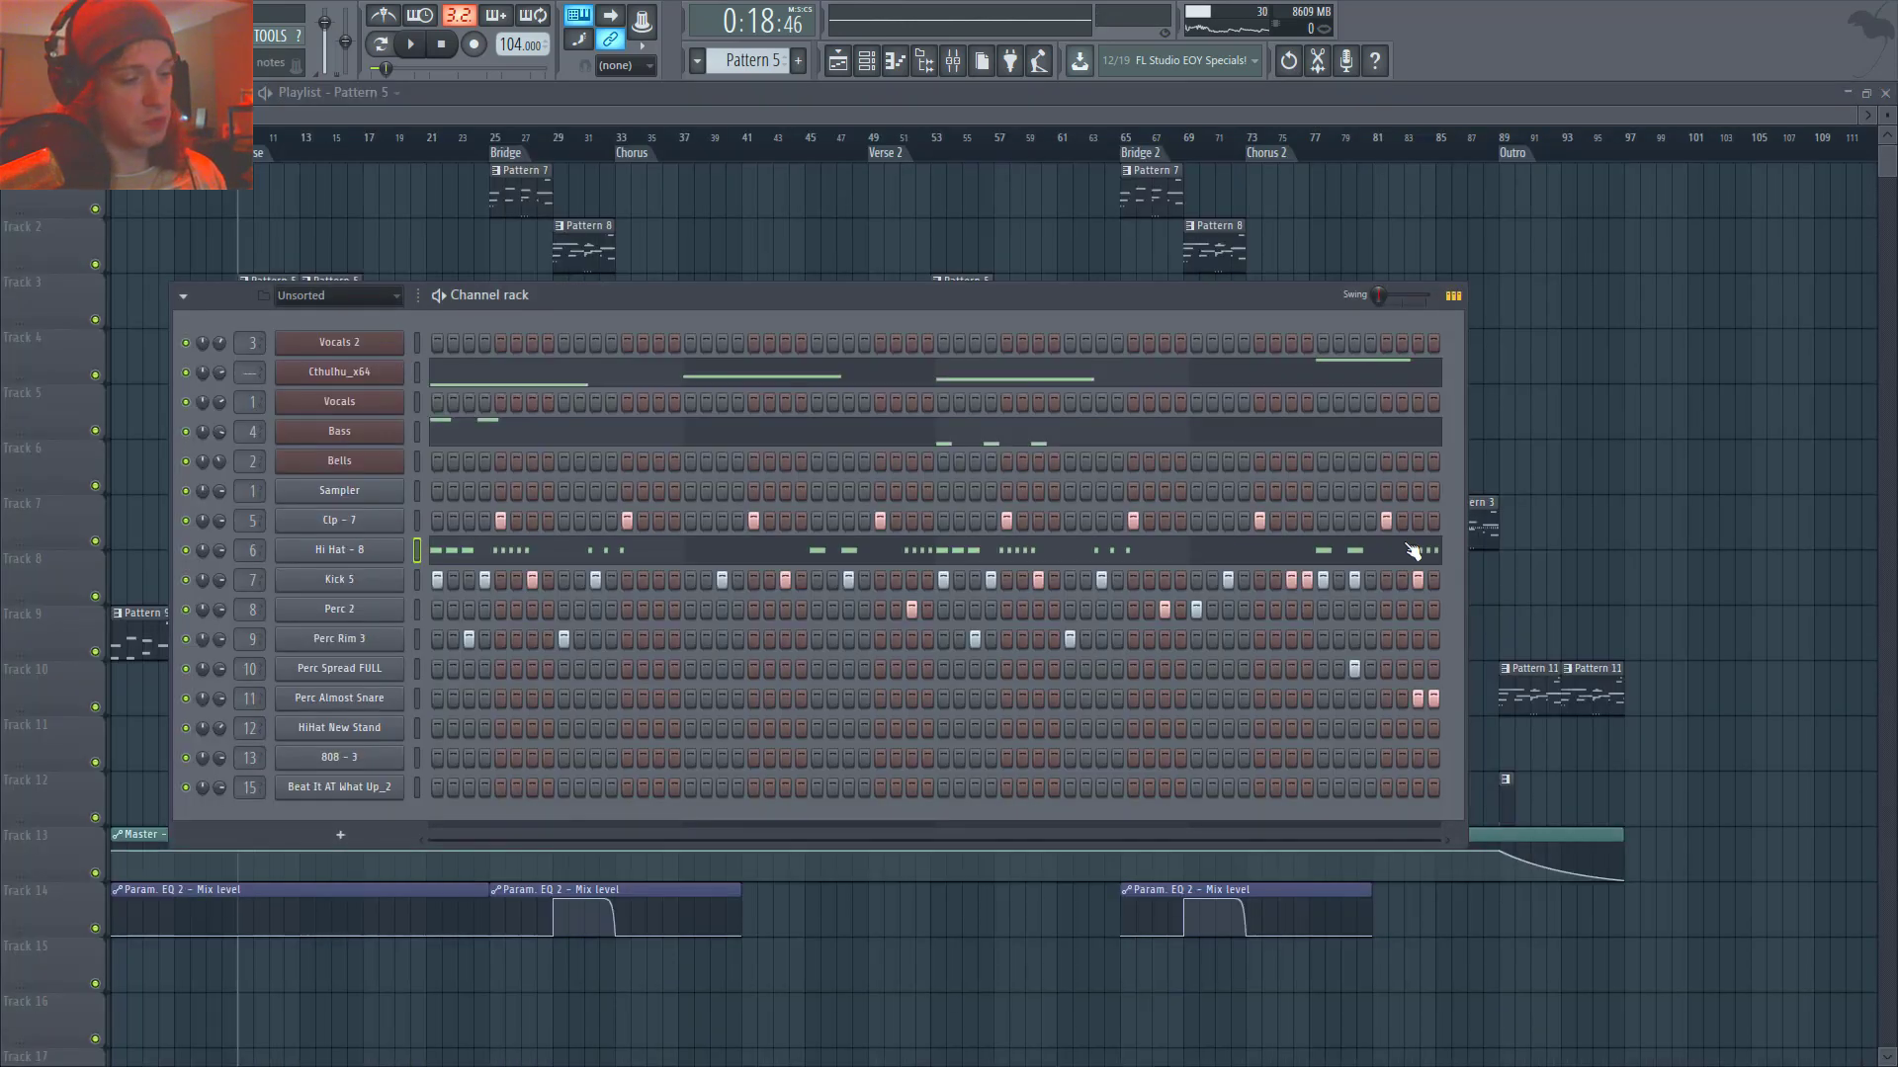
- Inspect the Kick 5 channel's sample settings, close them, and start playing Pattern 5
{"action": "left_click", "coordinate": [366, 585]}
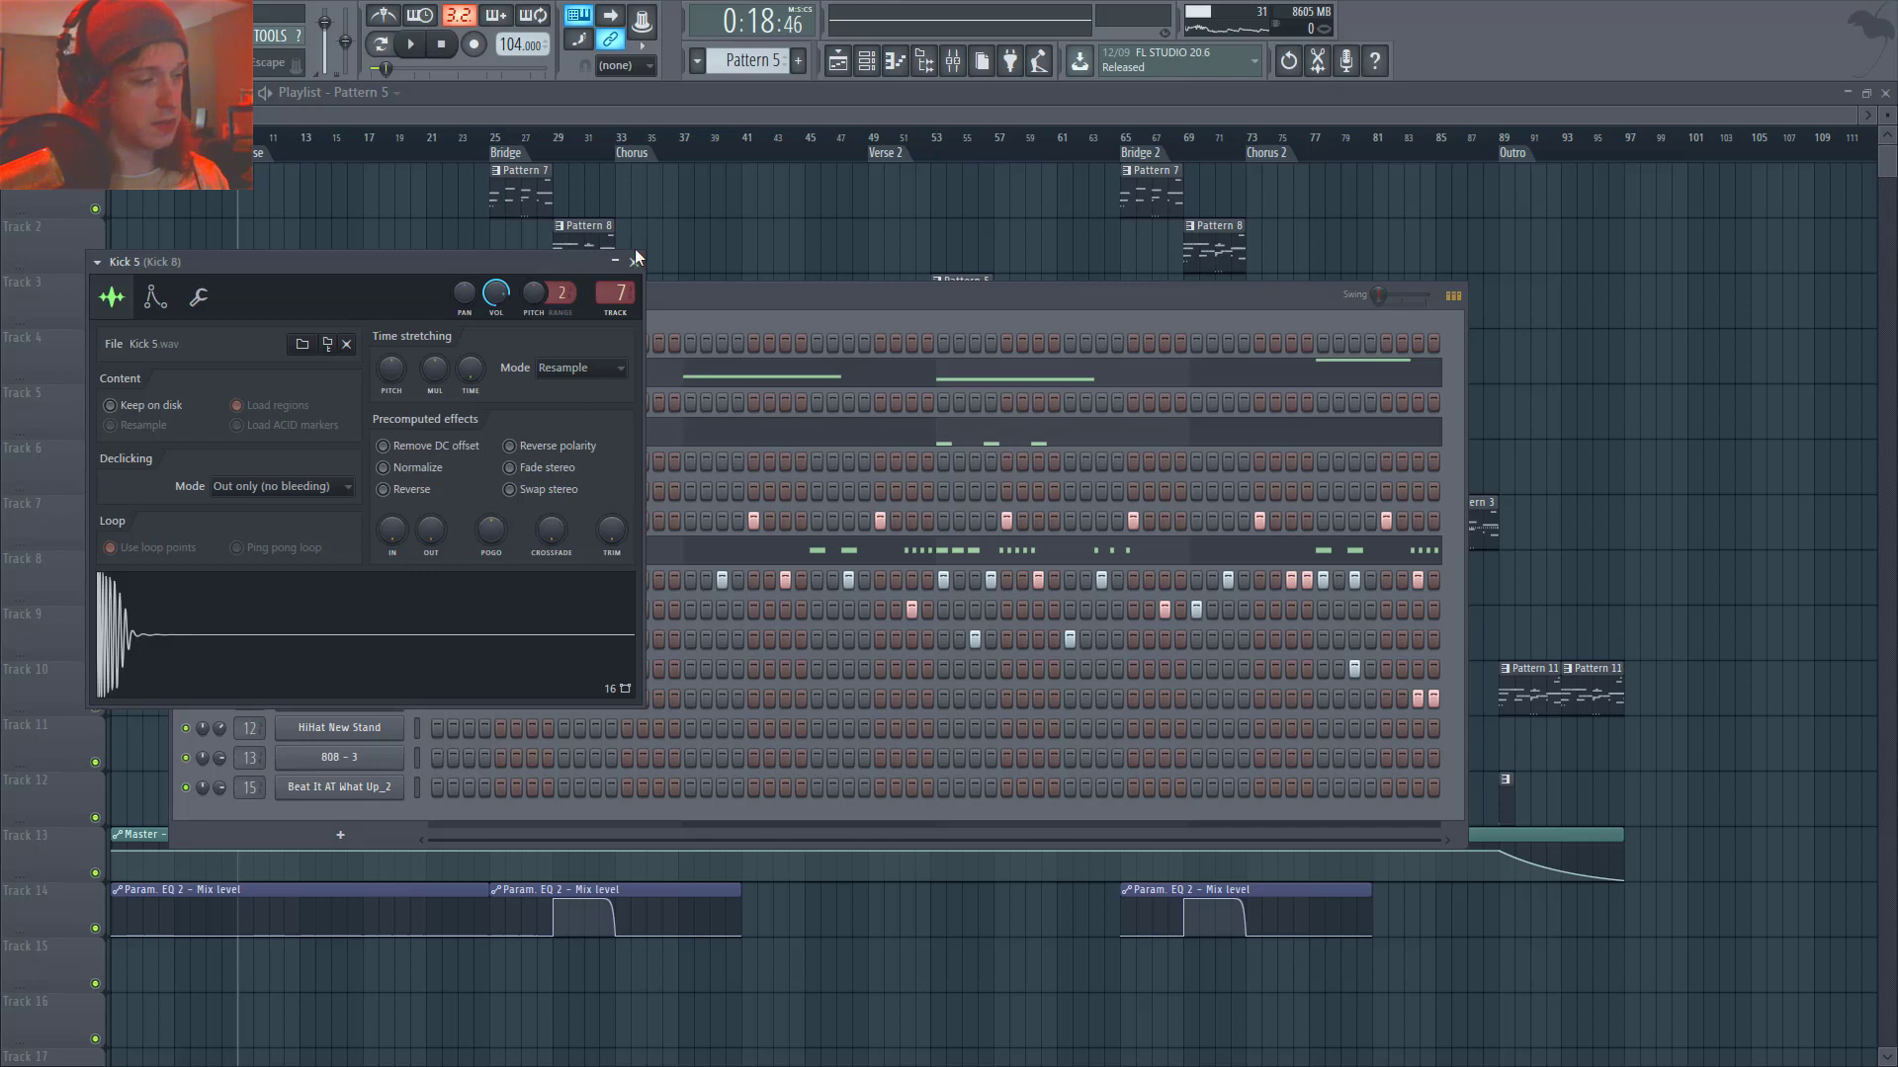
{"action": "key", "text": "Escape"}
{"action": "key", "text": "space"}
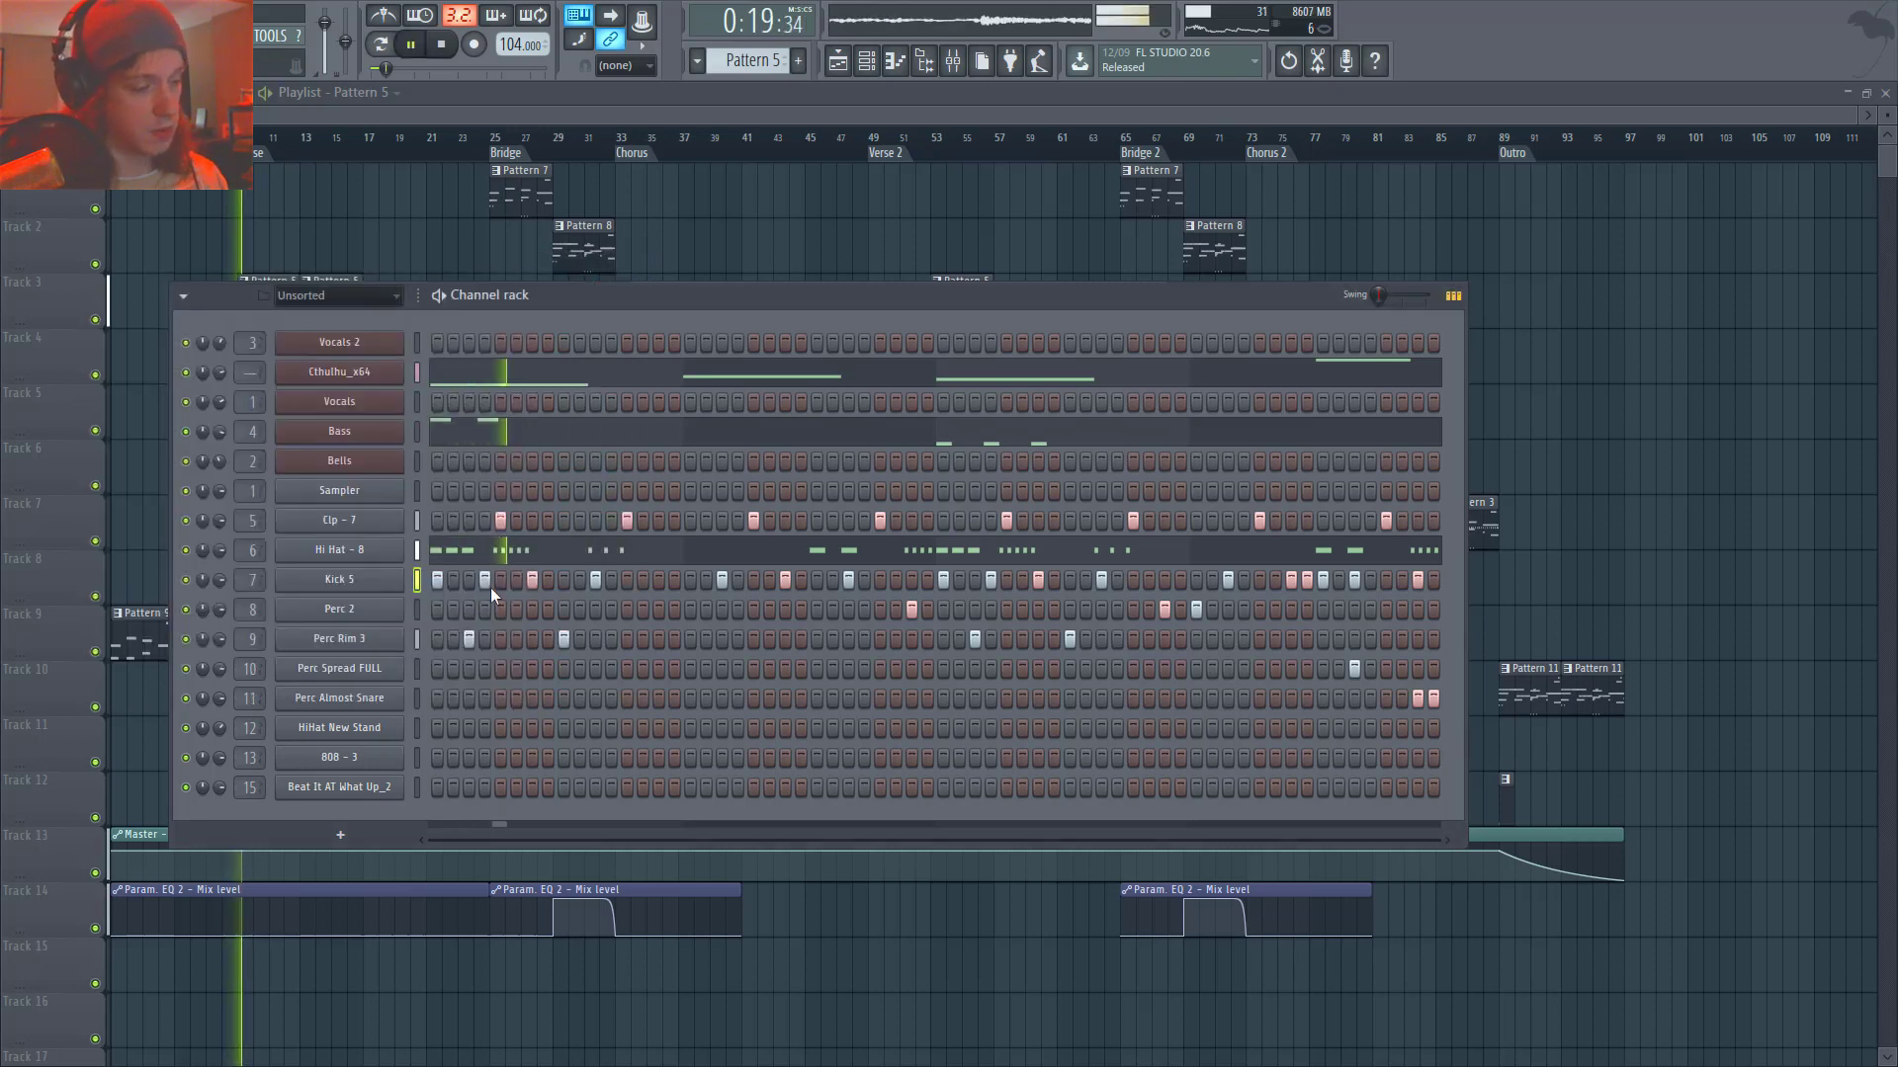
- Replay Pattern 5 from the start of the verse to listen to its kick and percussion placement
{"action": "key", "text": "space"}
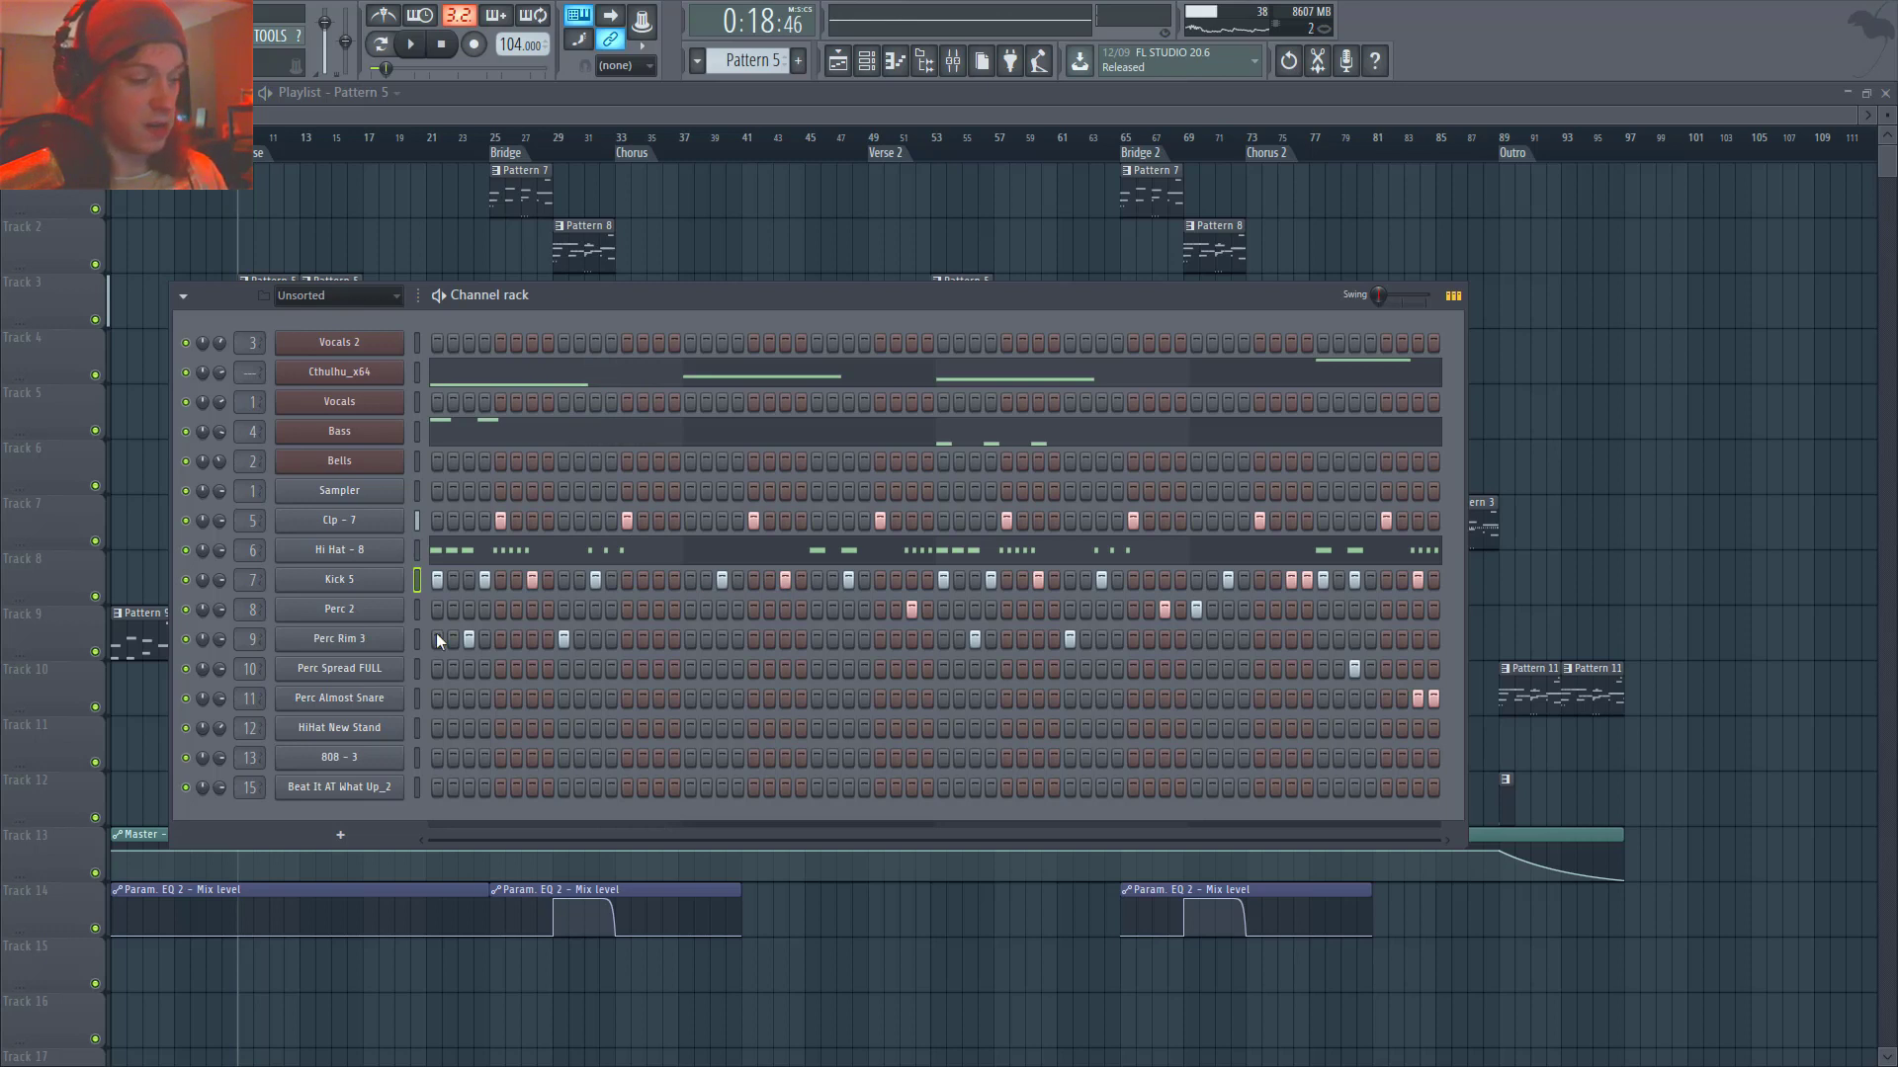
{"action": "key", "text": "space"}
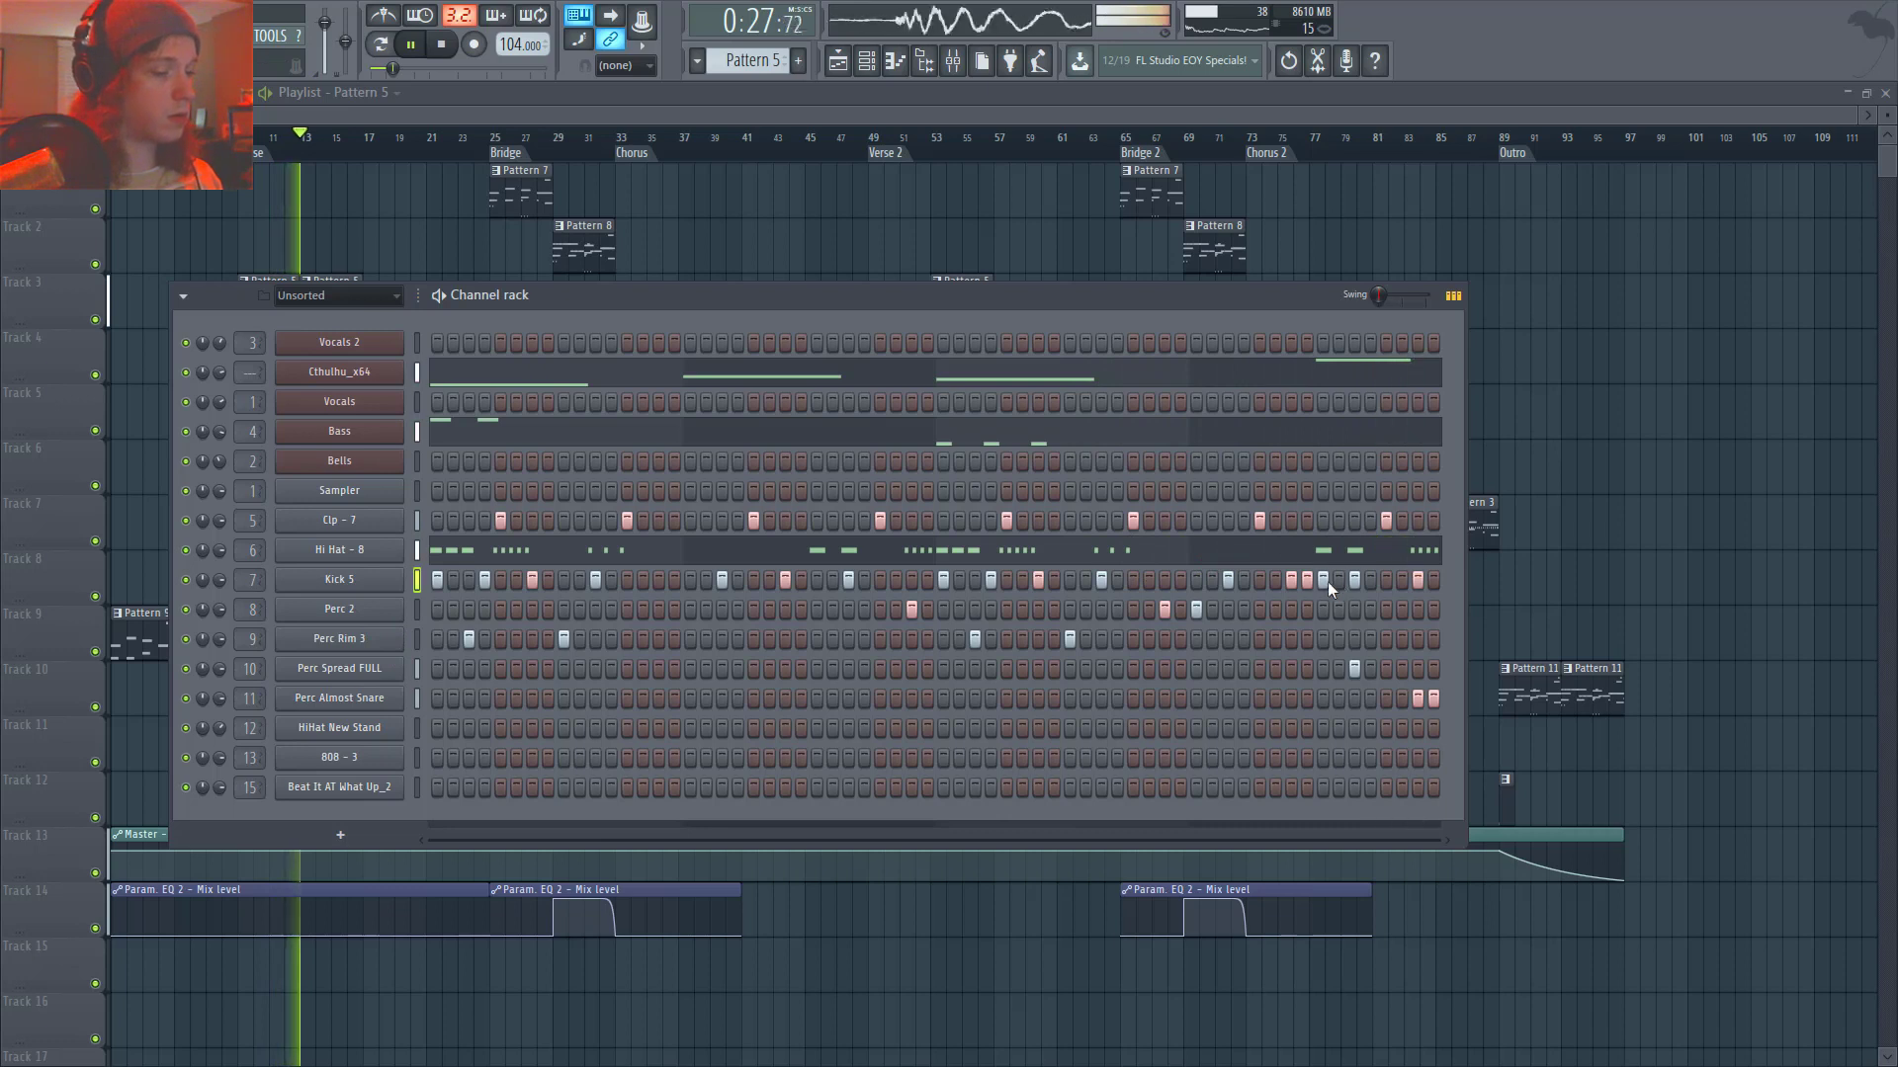
{"action": "key", "text": "space"}
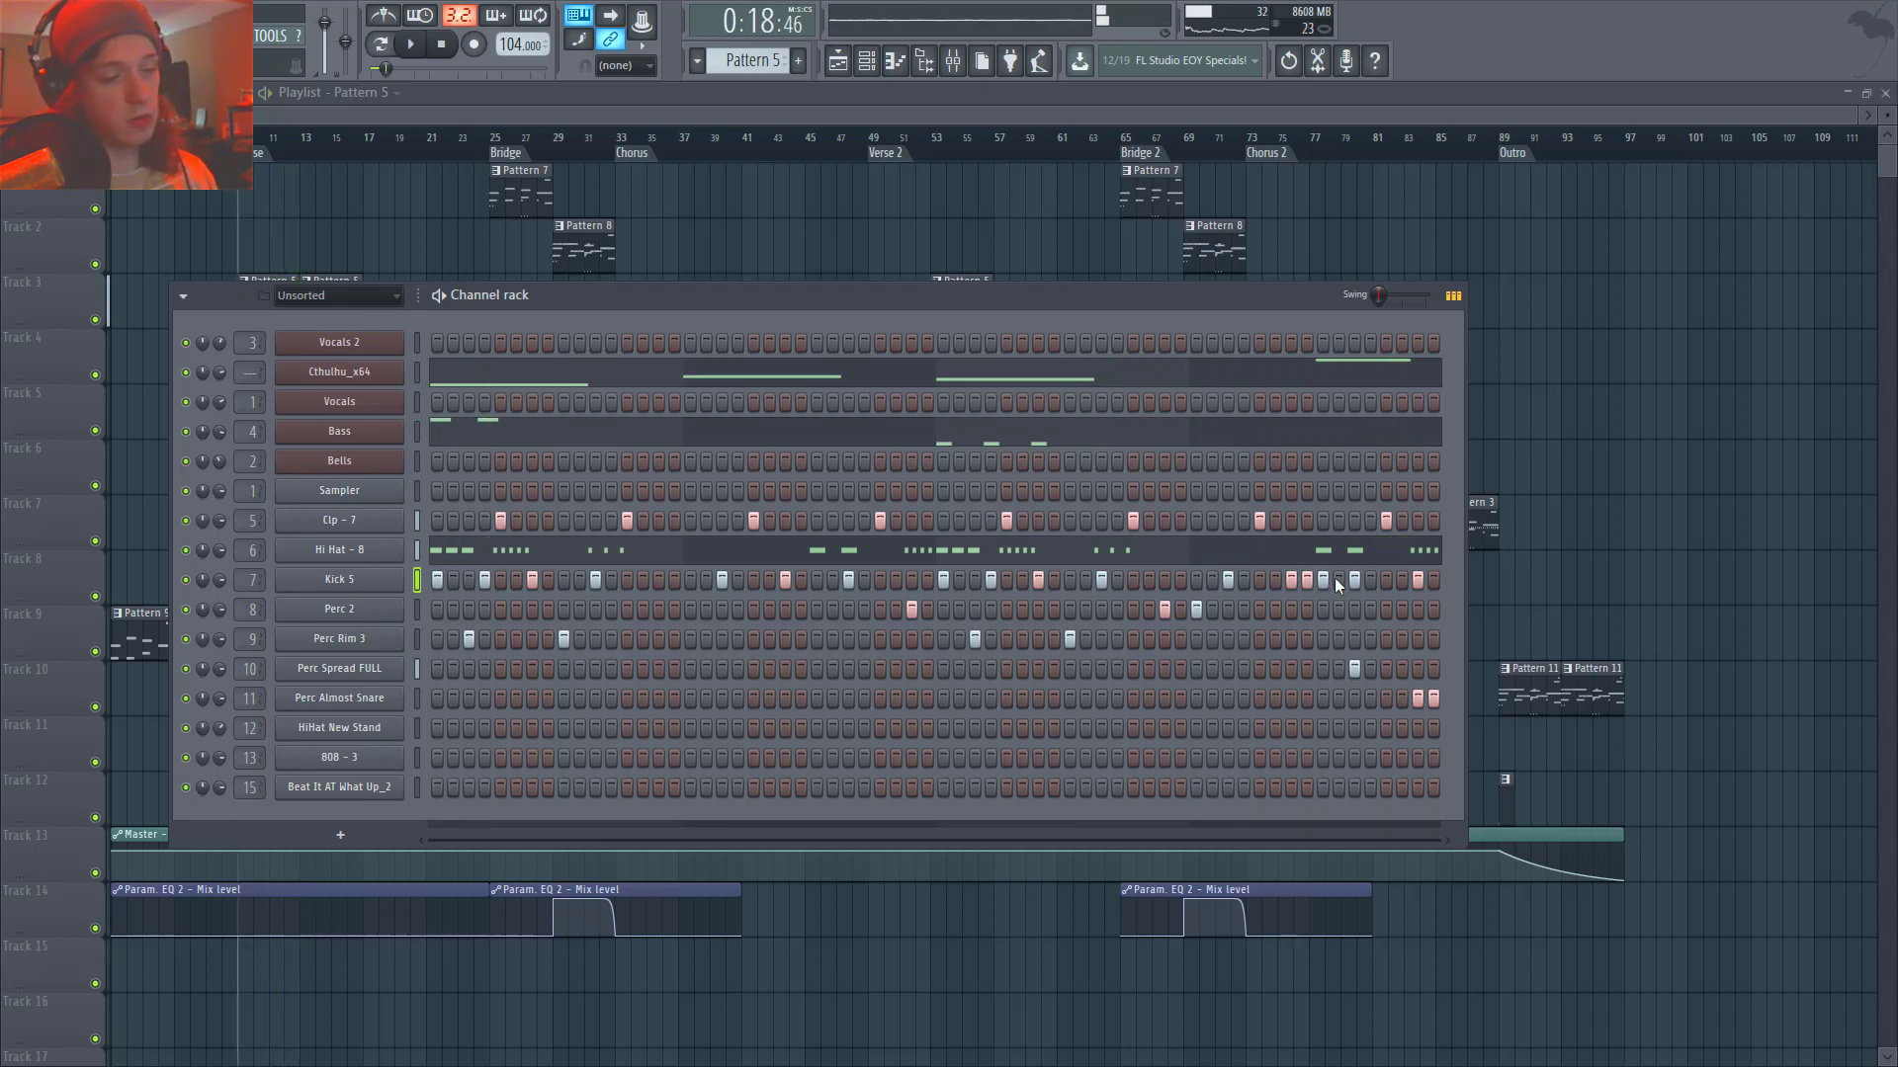
{"action": "key", "text": "space"}
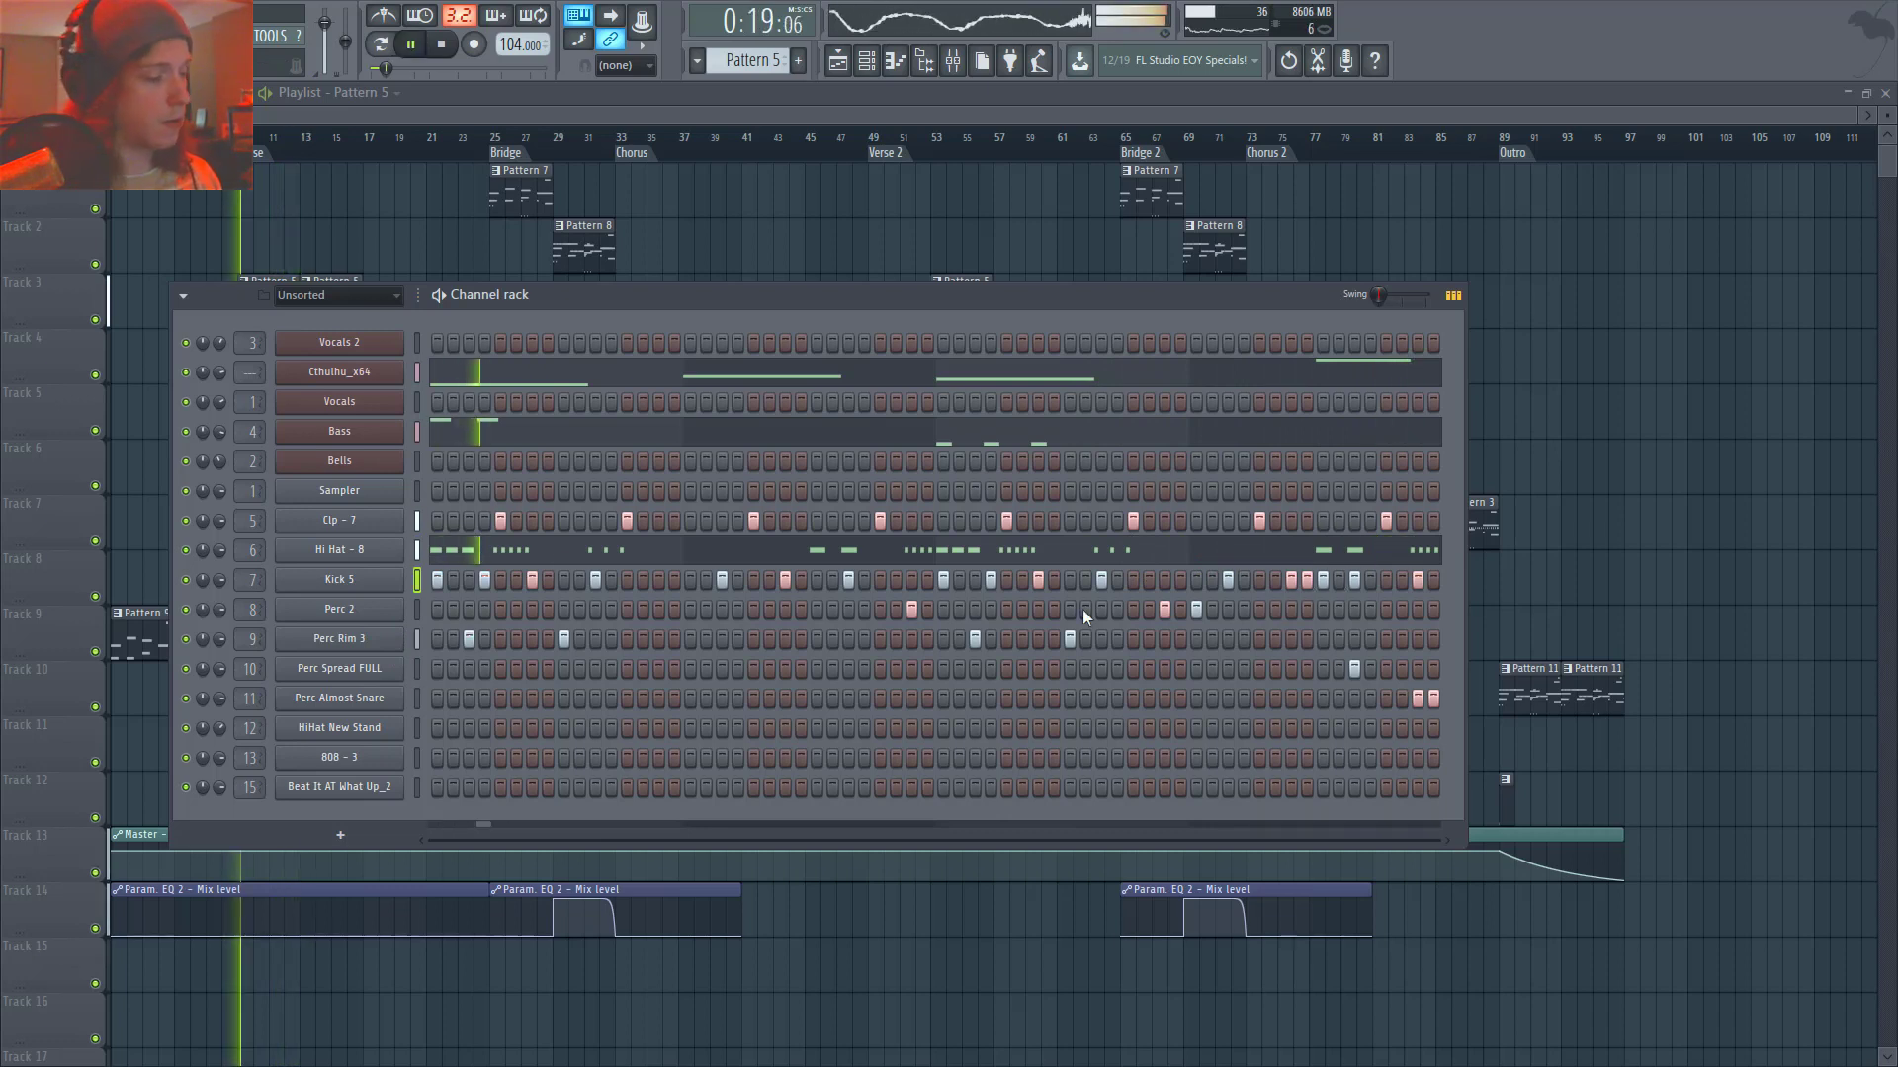
- Move the playhead to bar 17, stop playback, and open the first Pattern 4 clip's channel rack
{"action": "key", "text": "F6"}
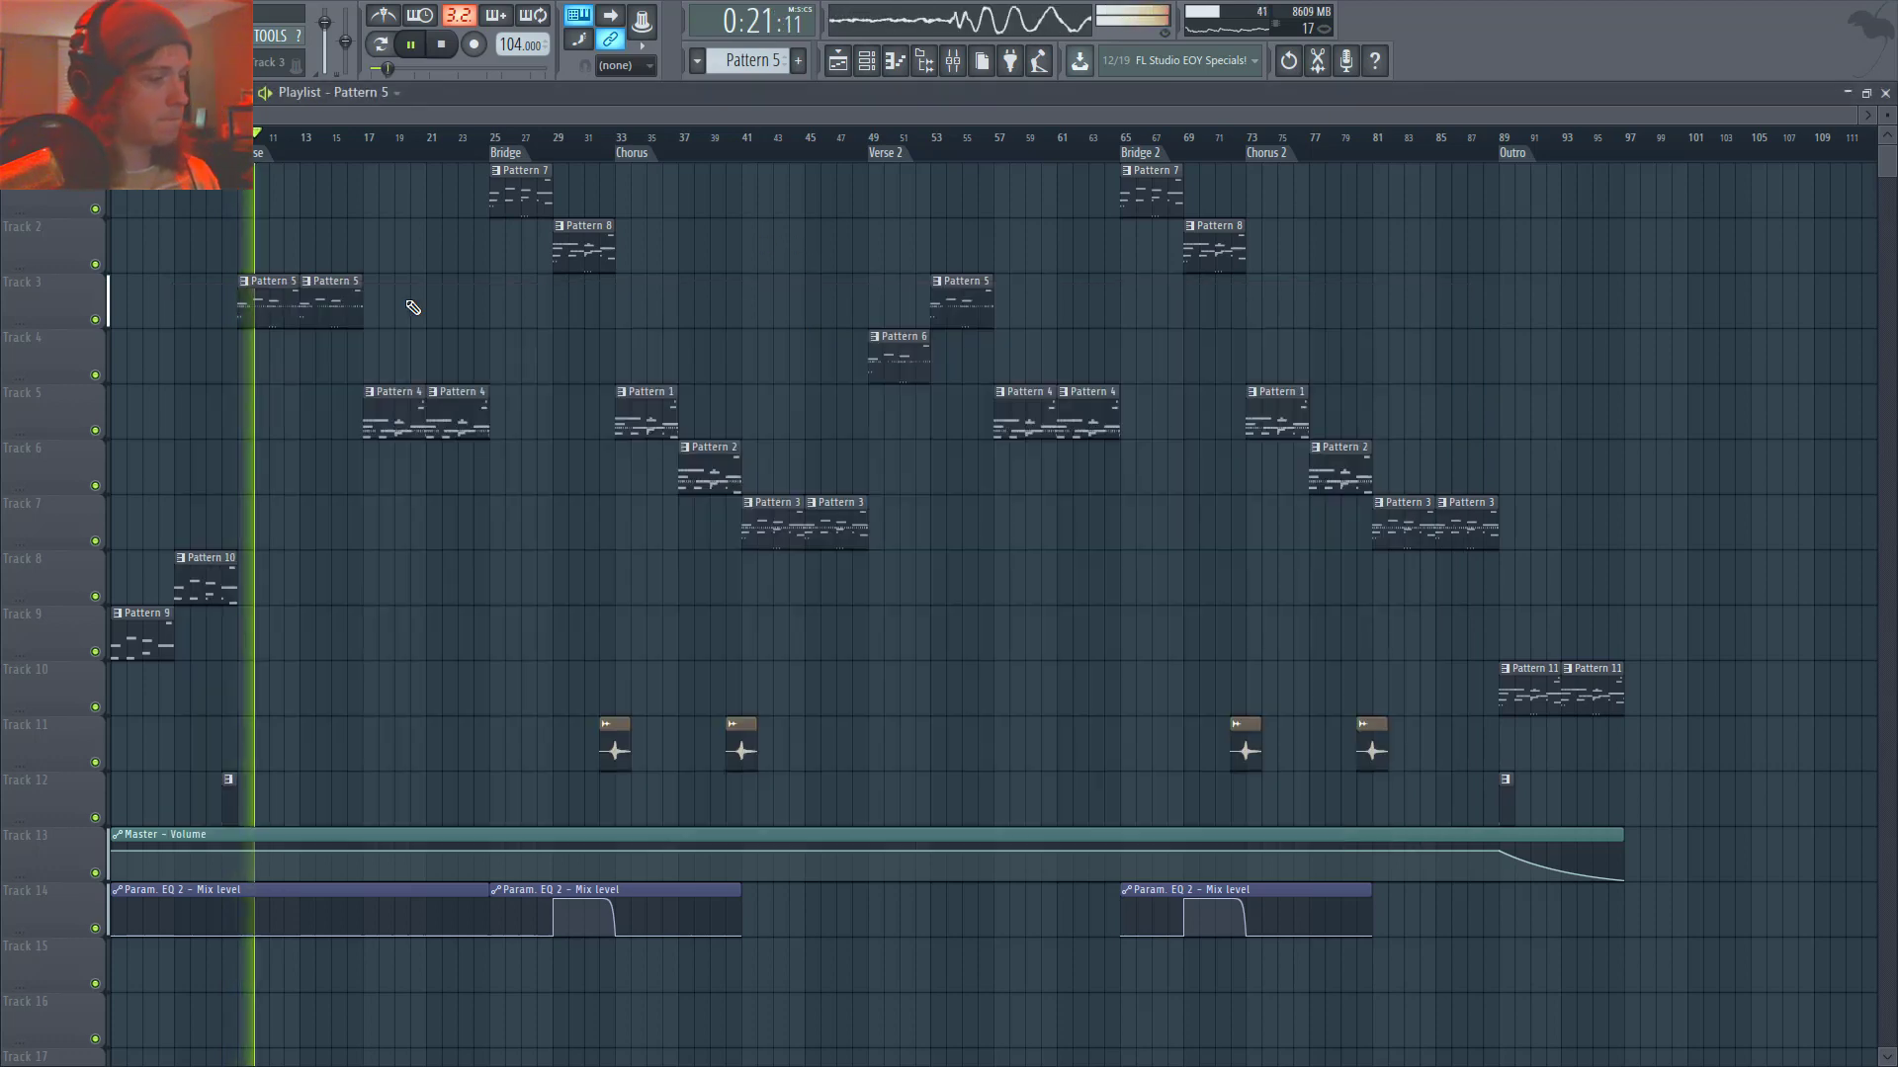
{"action": "scroll", "coordinate": [348, 265], "scroll_direction": "up", "scroll_amount": 2}
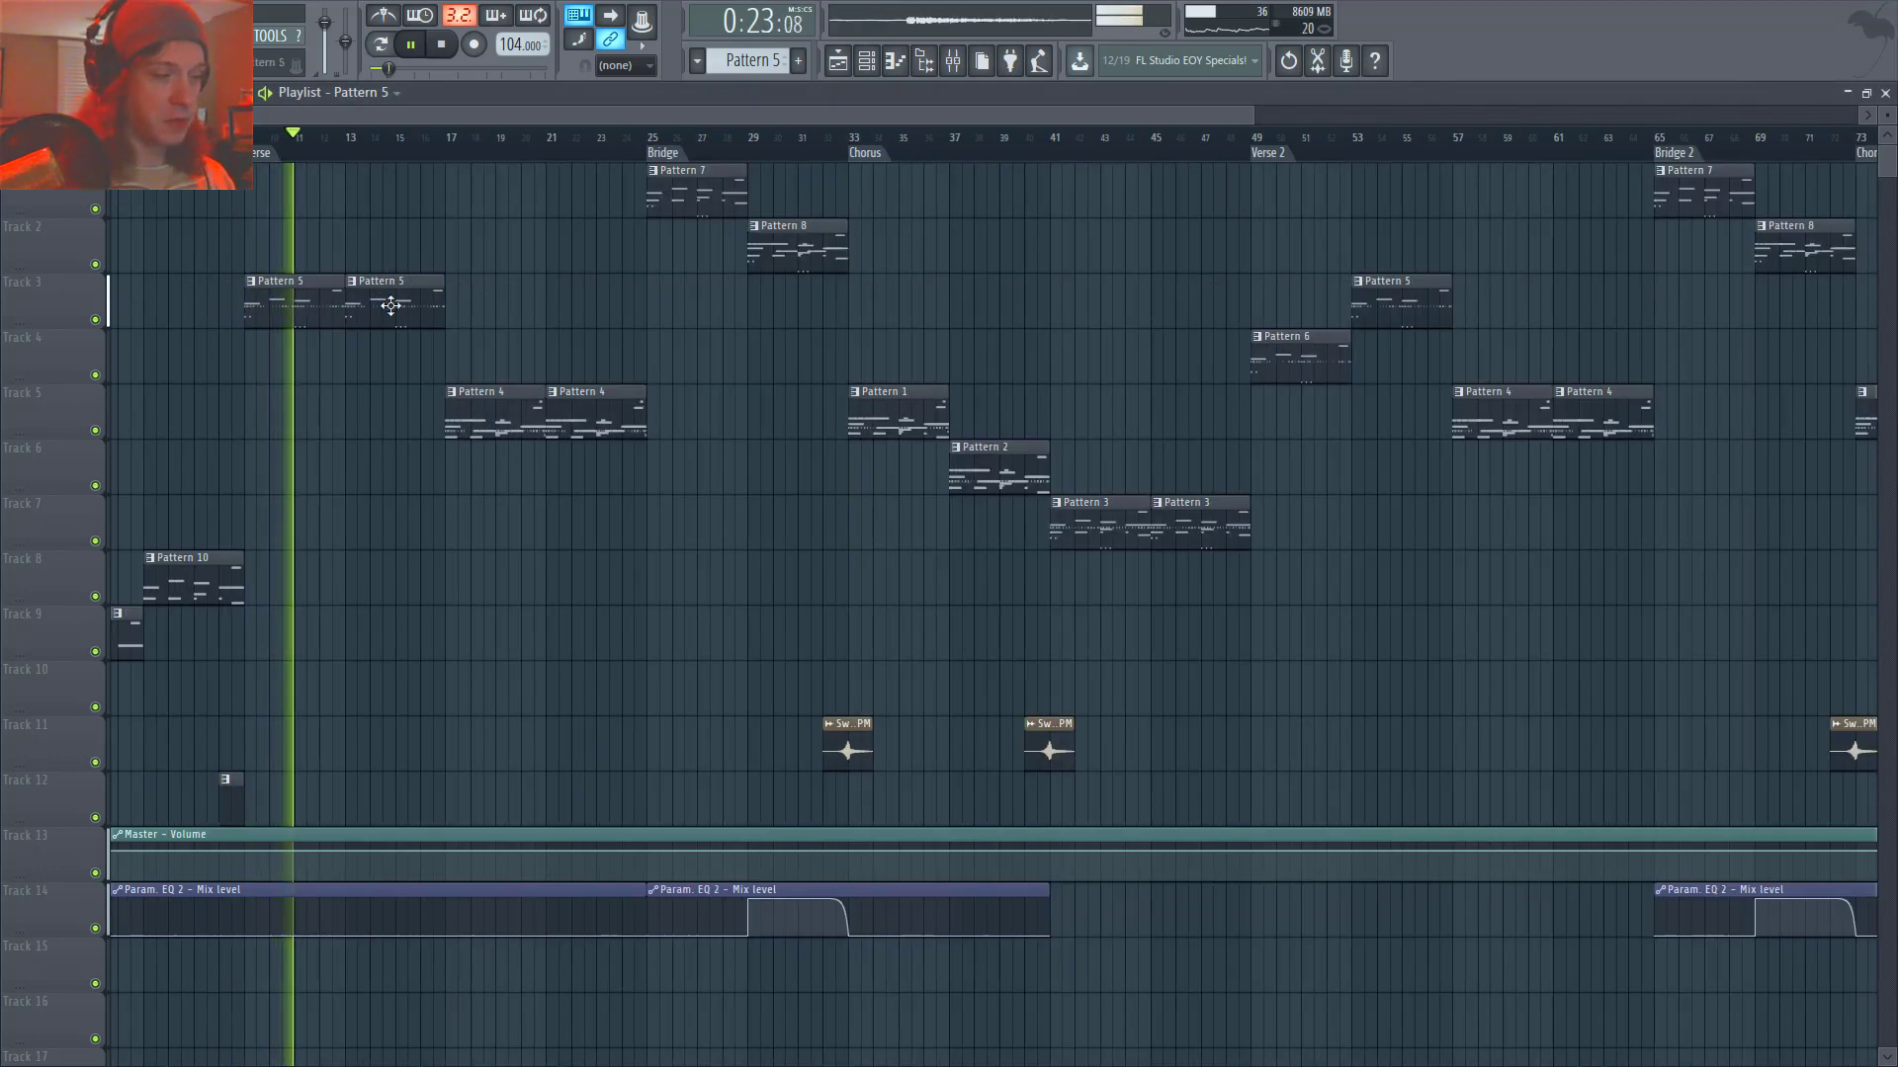
{"action": "scroll", "coordinate": [318, 339], "scroll_direction": "down", "scroll_amount": 2}
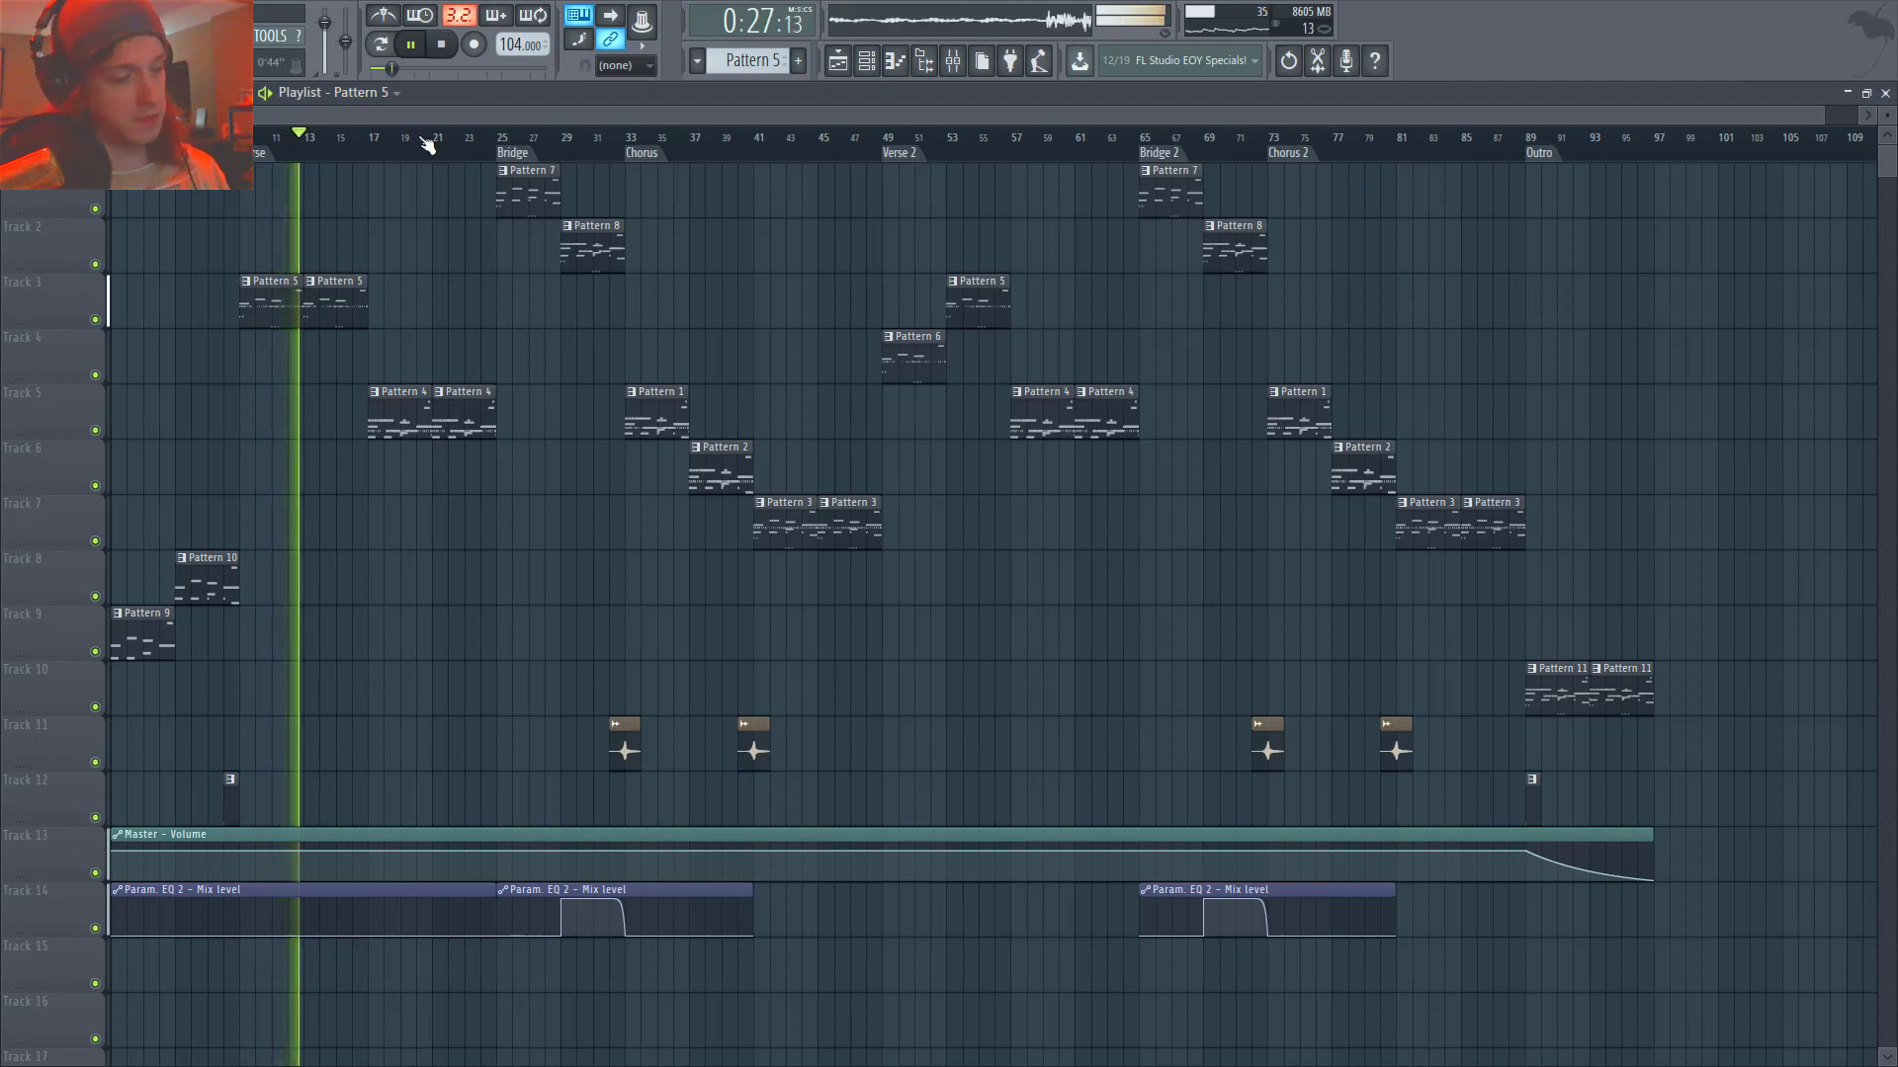
{"action": "left_click", "coordinate": [374, 140]}
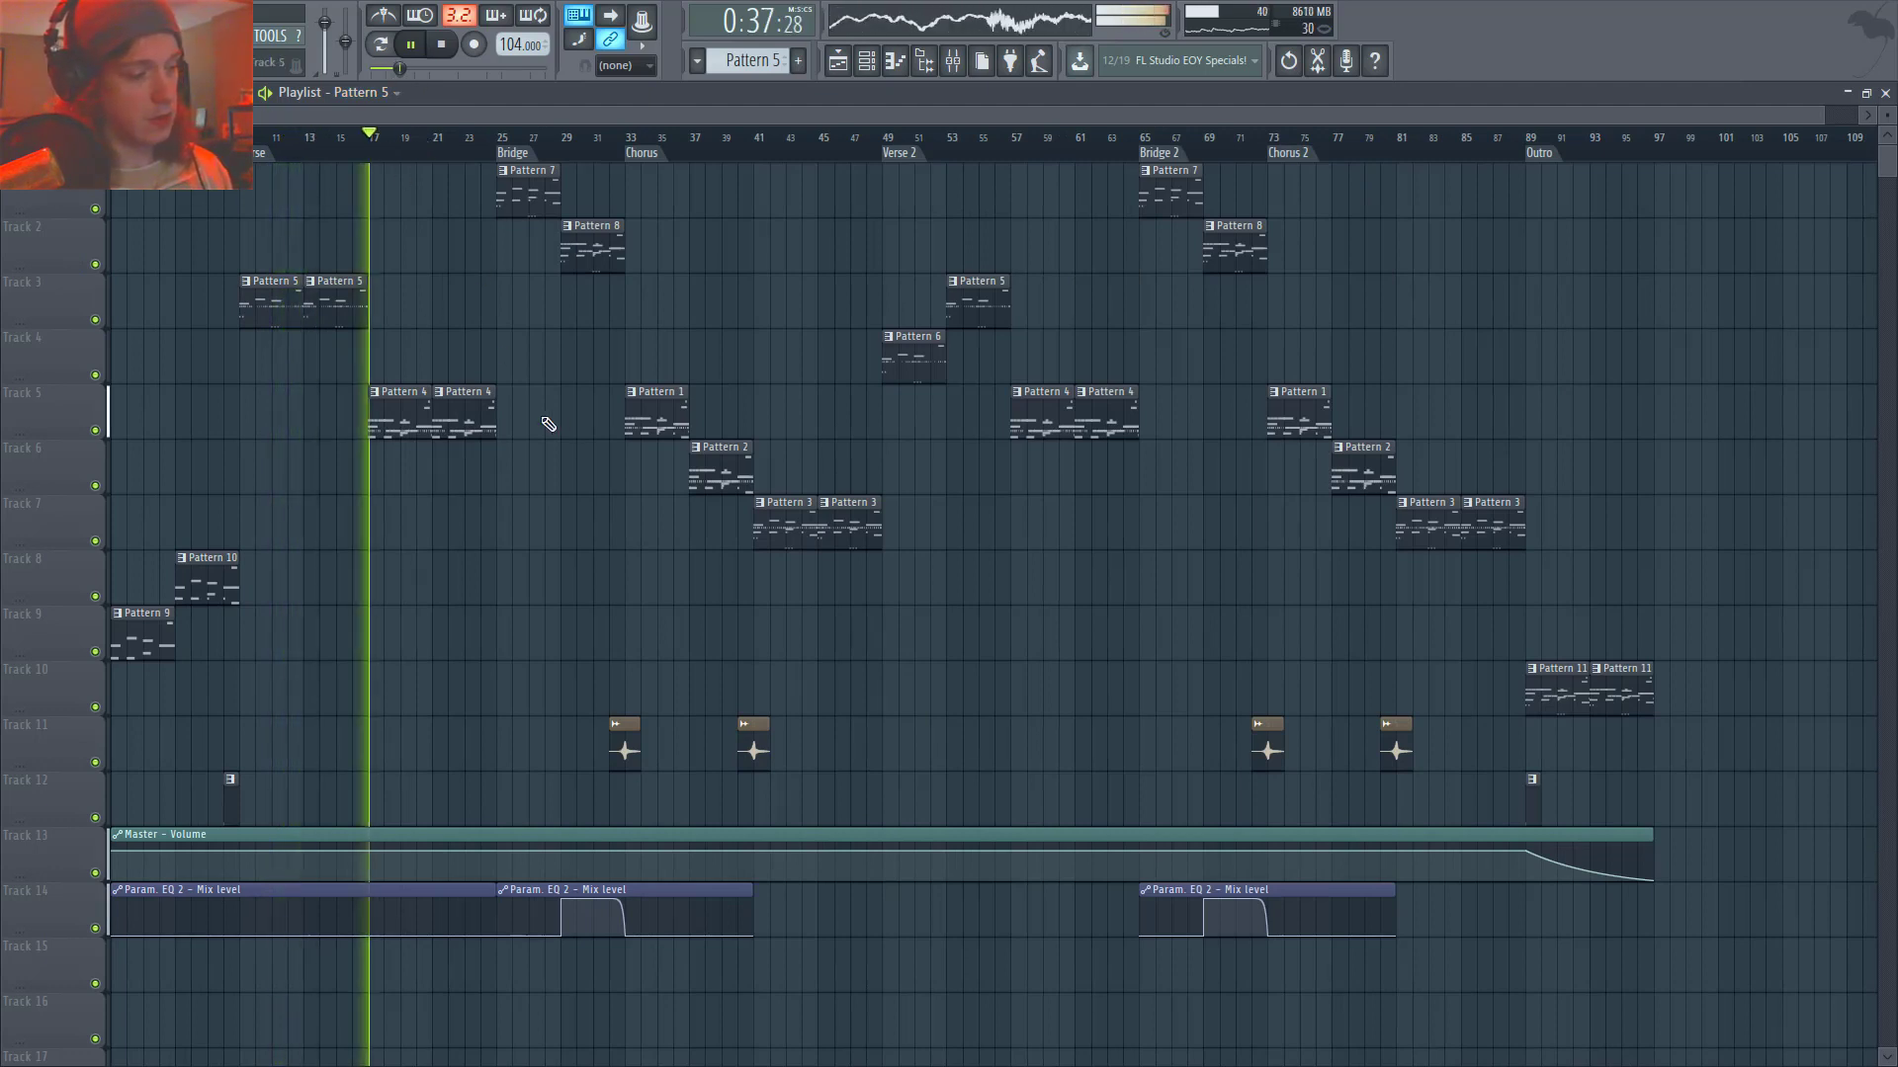
{"action": "key", "text": "space"}
{"action": "double_click", "coordinate": [401, 422]}
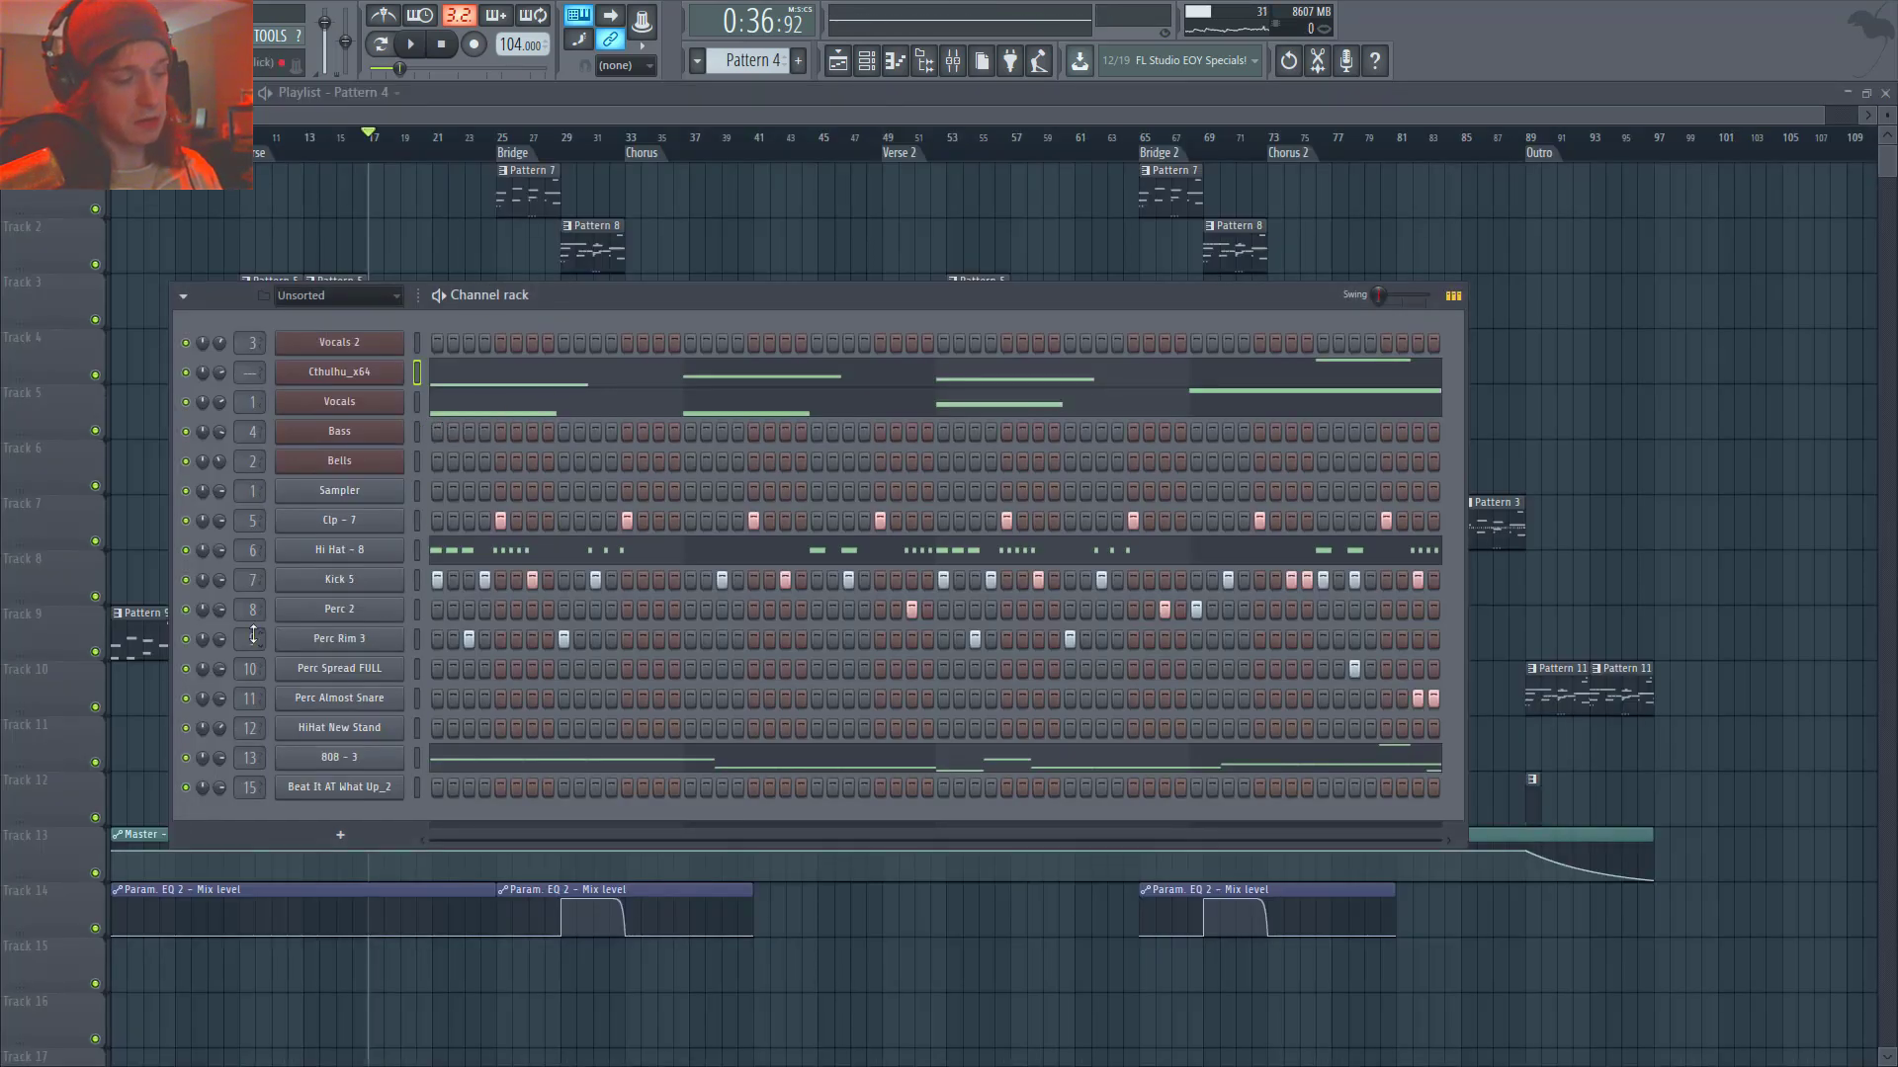
- Play Pattern 4 and examine the 808 - 3 notes in the piano roll, ending back at the channel rack
{"action": "key", "text": "space"}
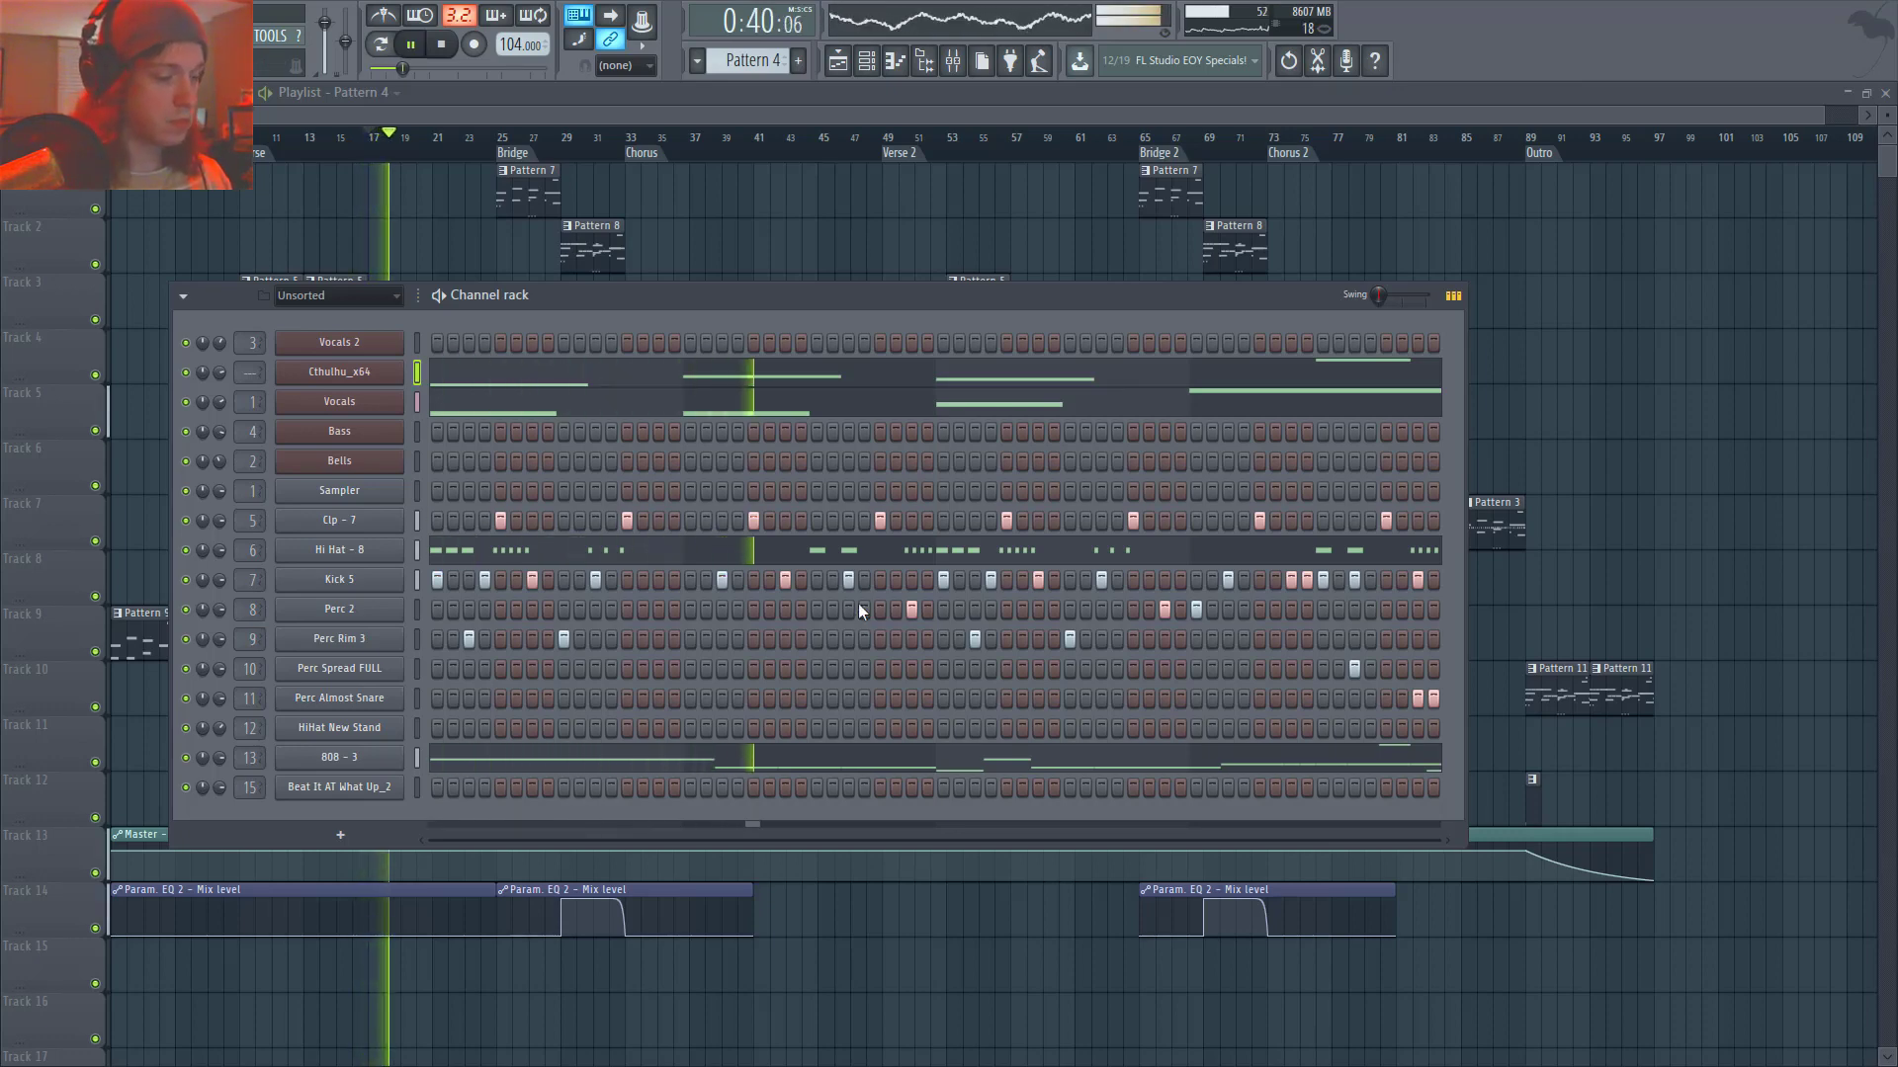
{"action": "left_click", "coordinate": [1215, 768]}
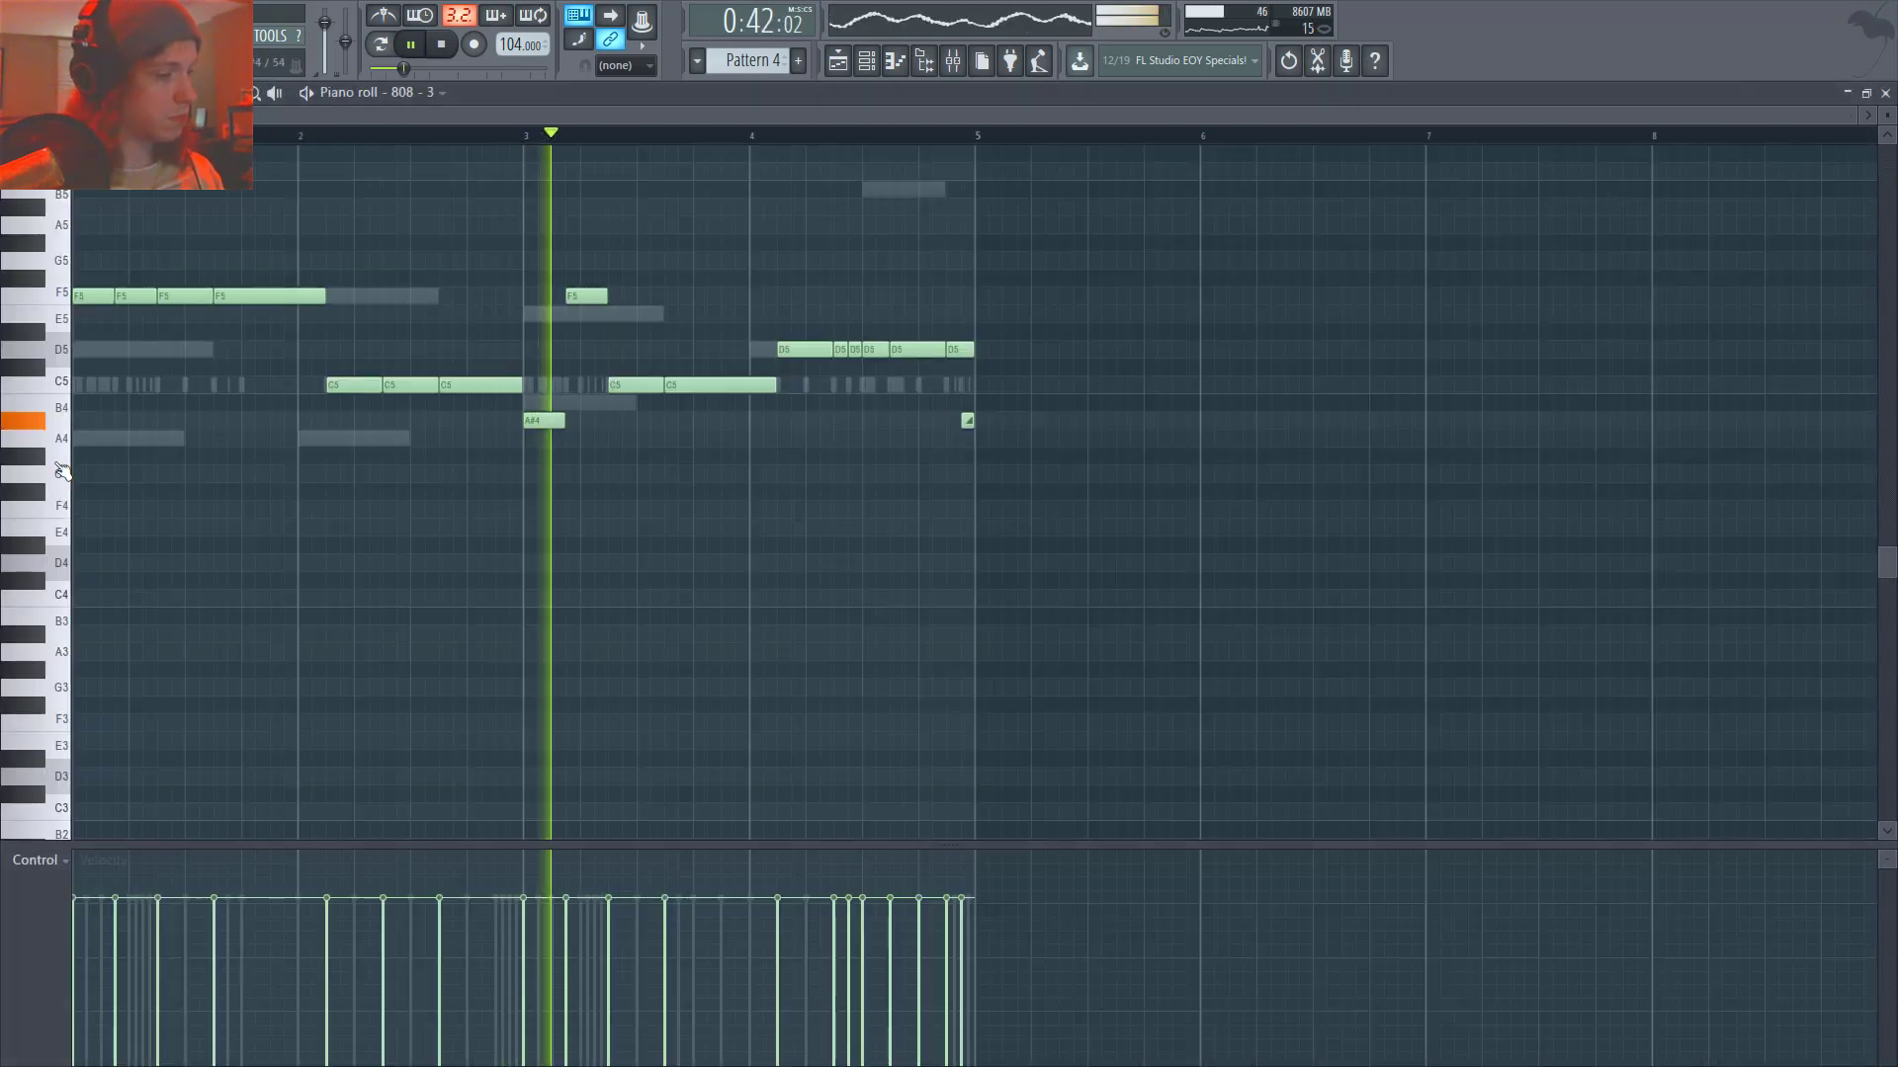
{"action": "key", "text": "space"}
{"action": "scroll", "coordinate": [480, 463], "scroll_direction": "up", "scroll_amount": 3}
{"action": "key", "text": "F7"}
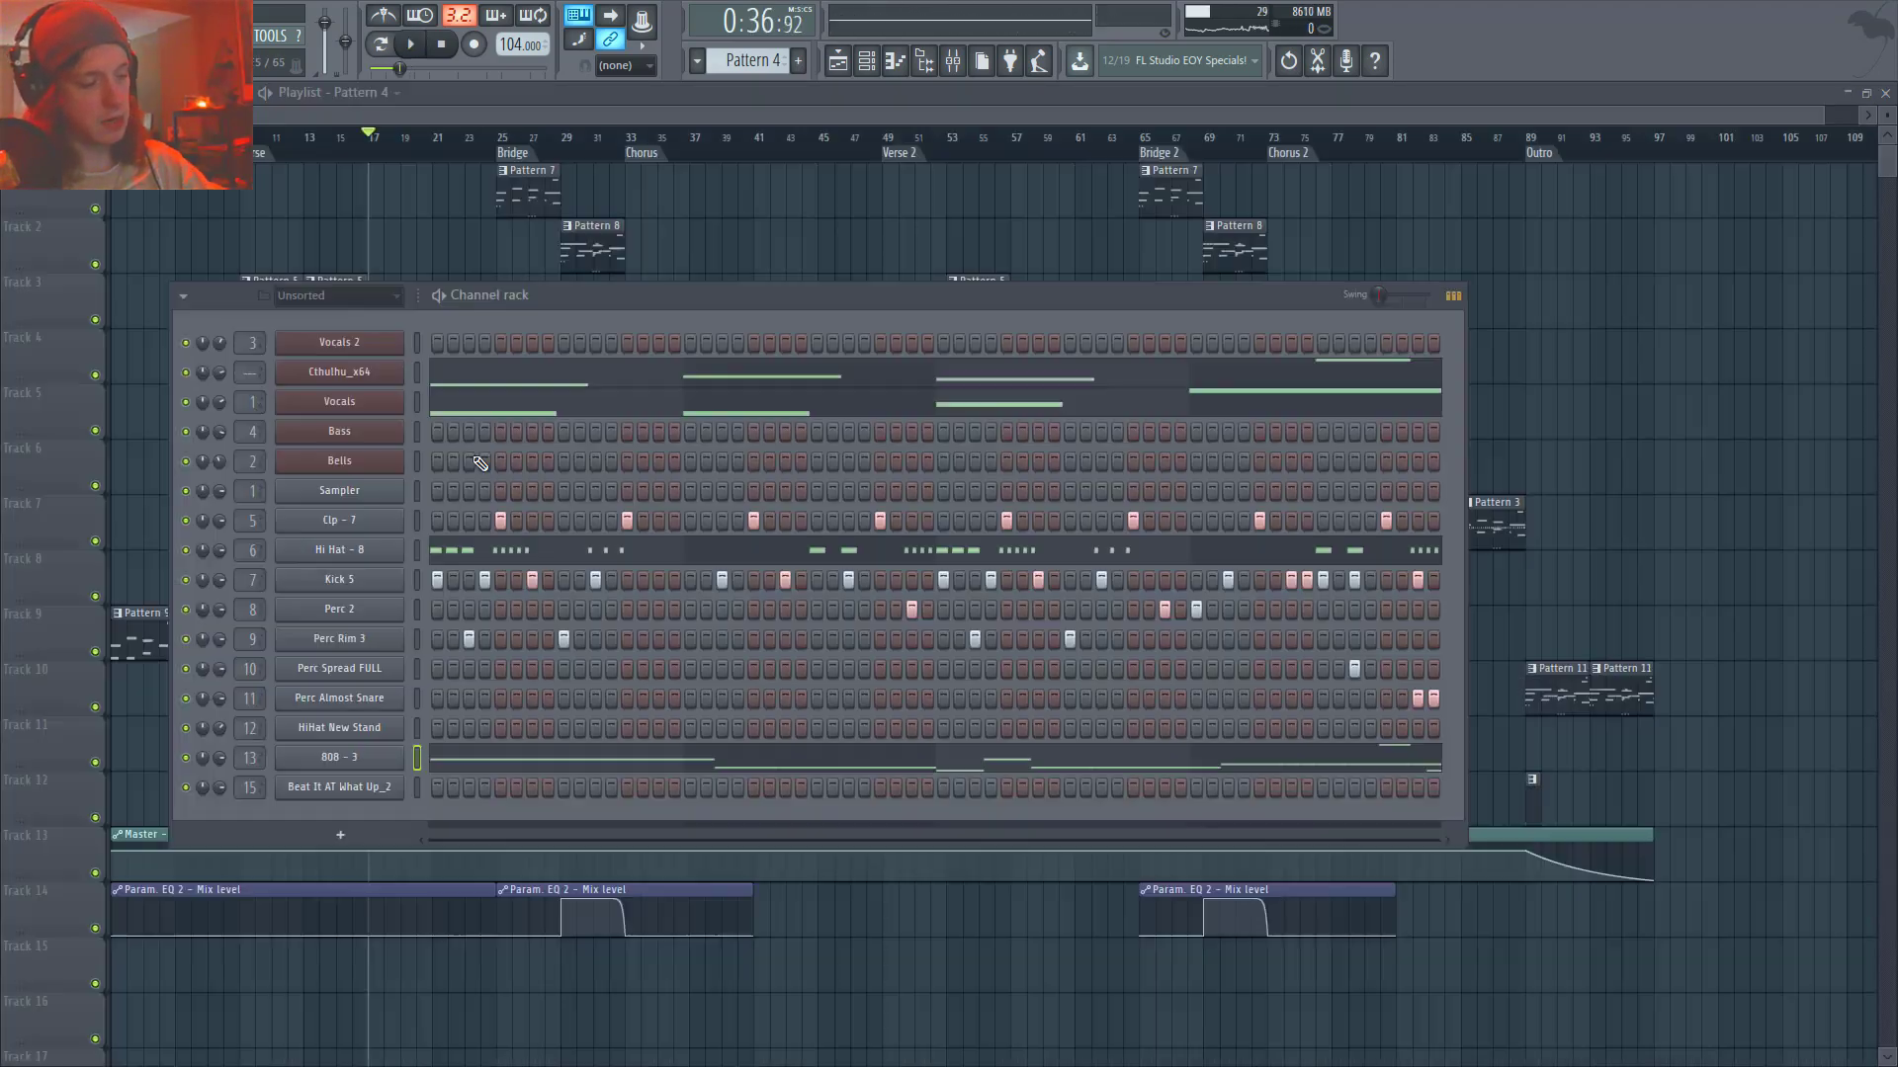
- Inspect the chords in the Cthulhu_x64 plugin against the 808 - 3 notes while playing Pattern 4
{"action": "left_click", "coordinate": [378, 382]}
{"action": "key", "text": "space"}
{"action": "key", "text": "space"}
{"action": "left_click", "coordinate": [373, 380]}
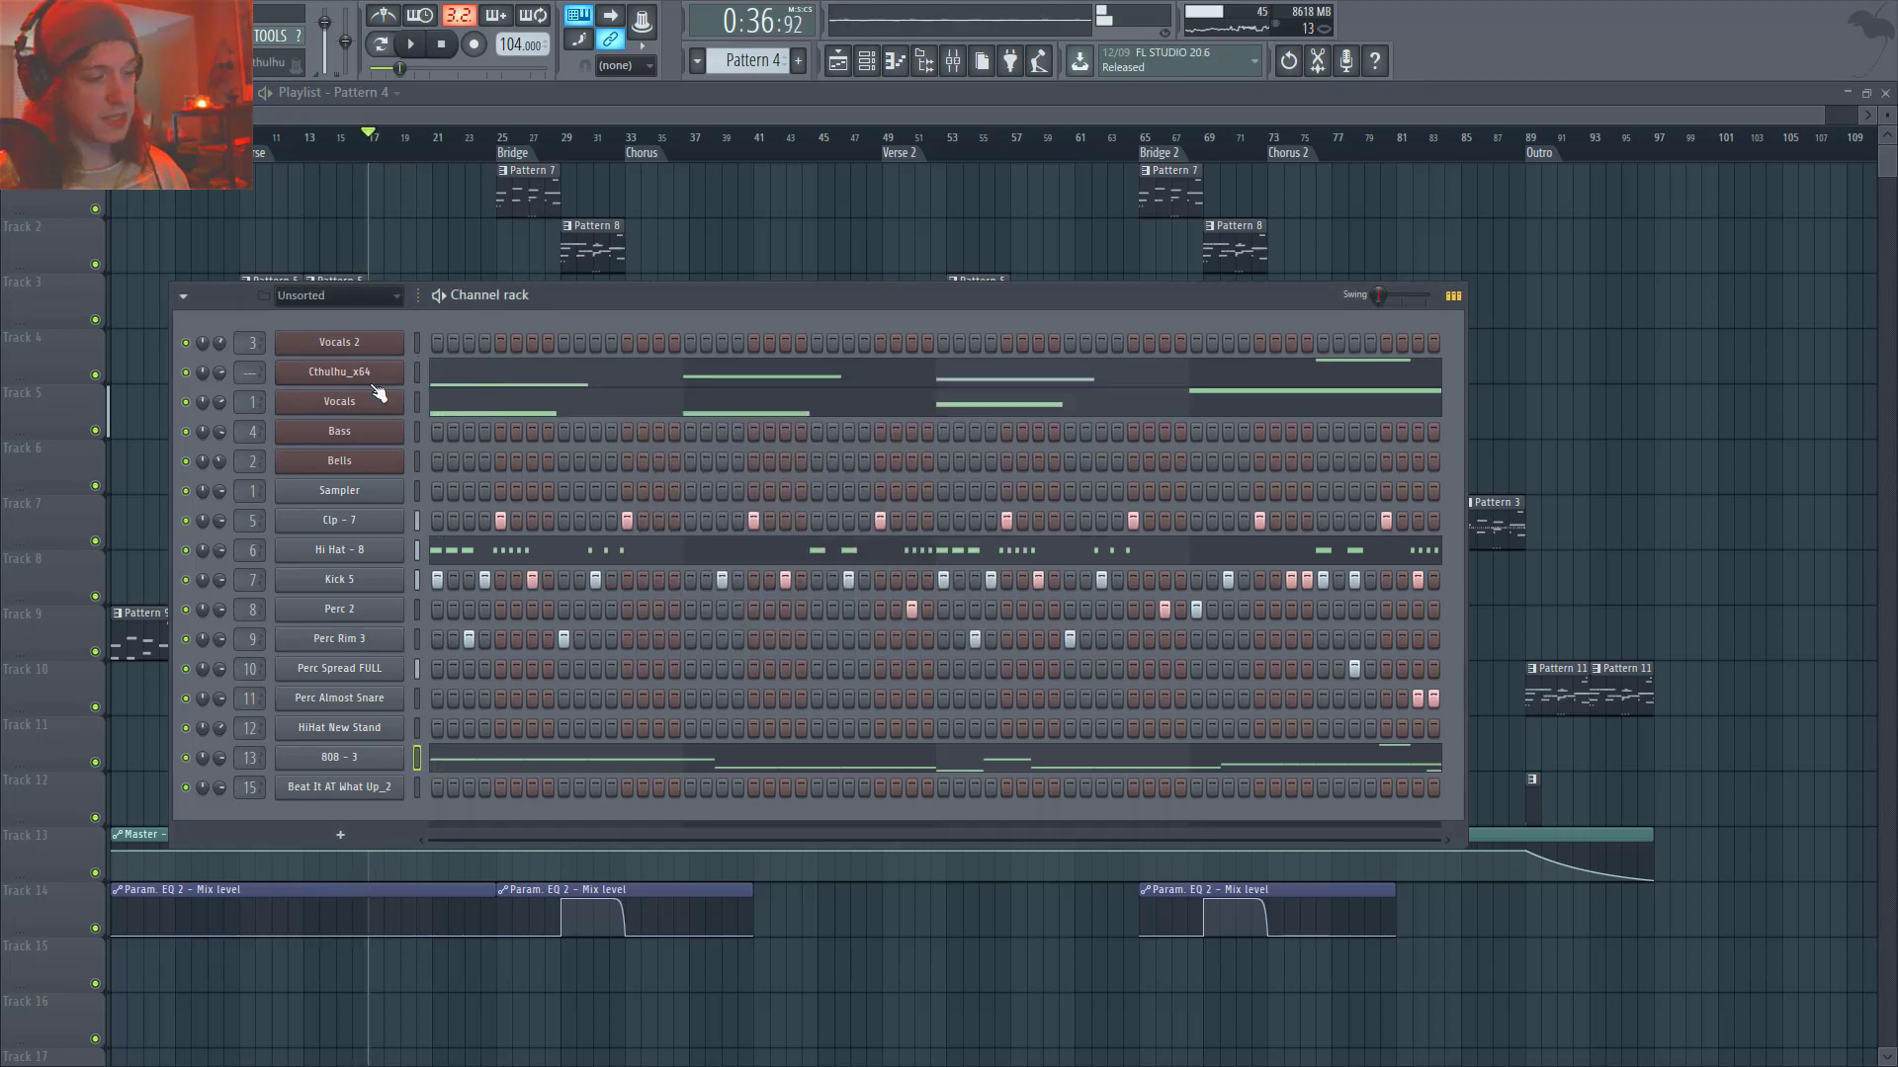
{"action": "left_click", "coordinate": [373, 380]}
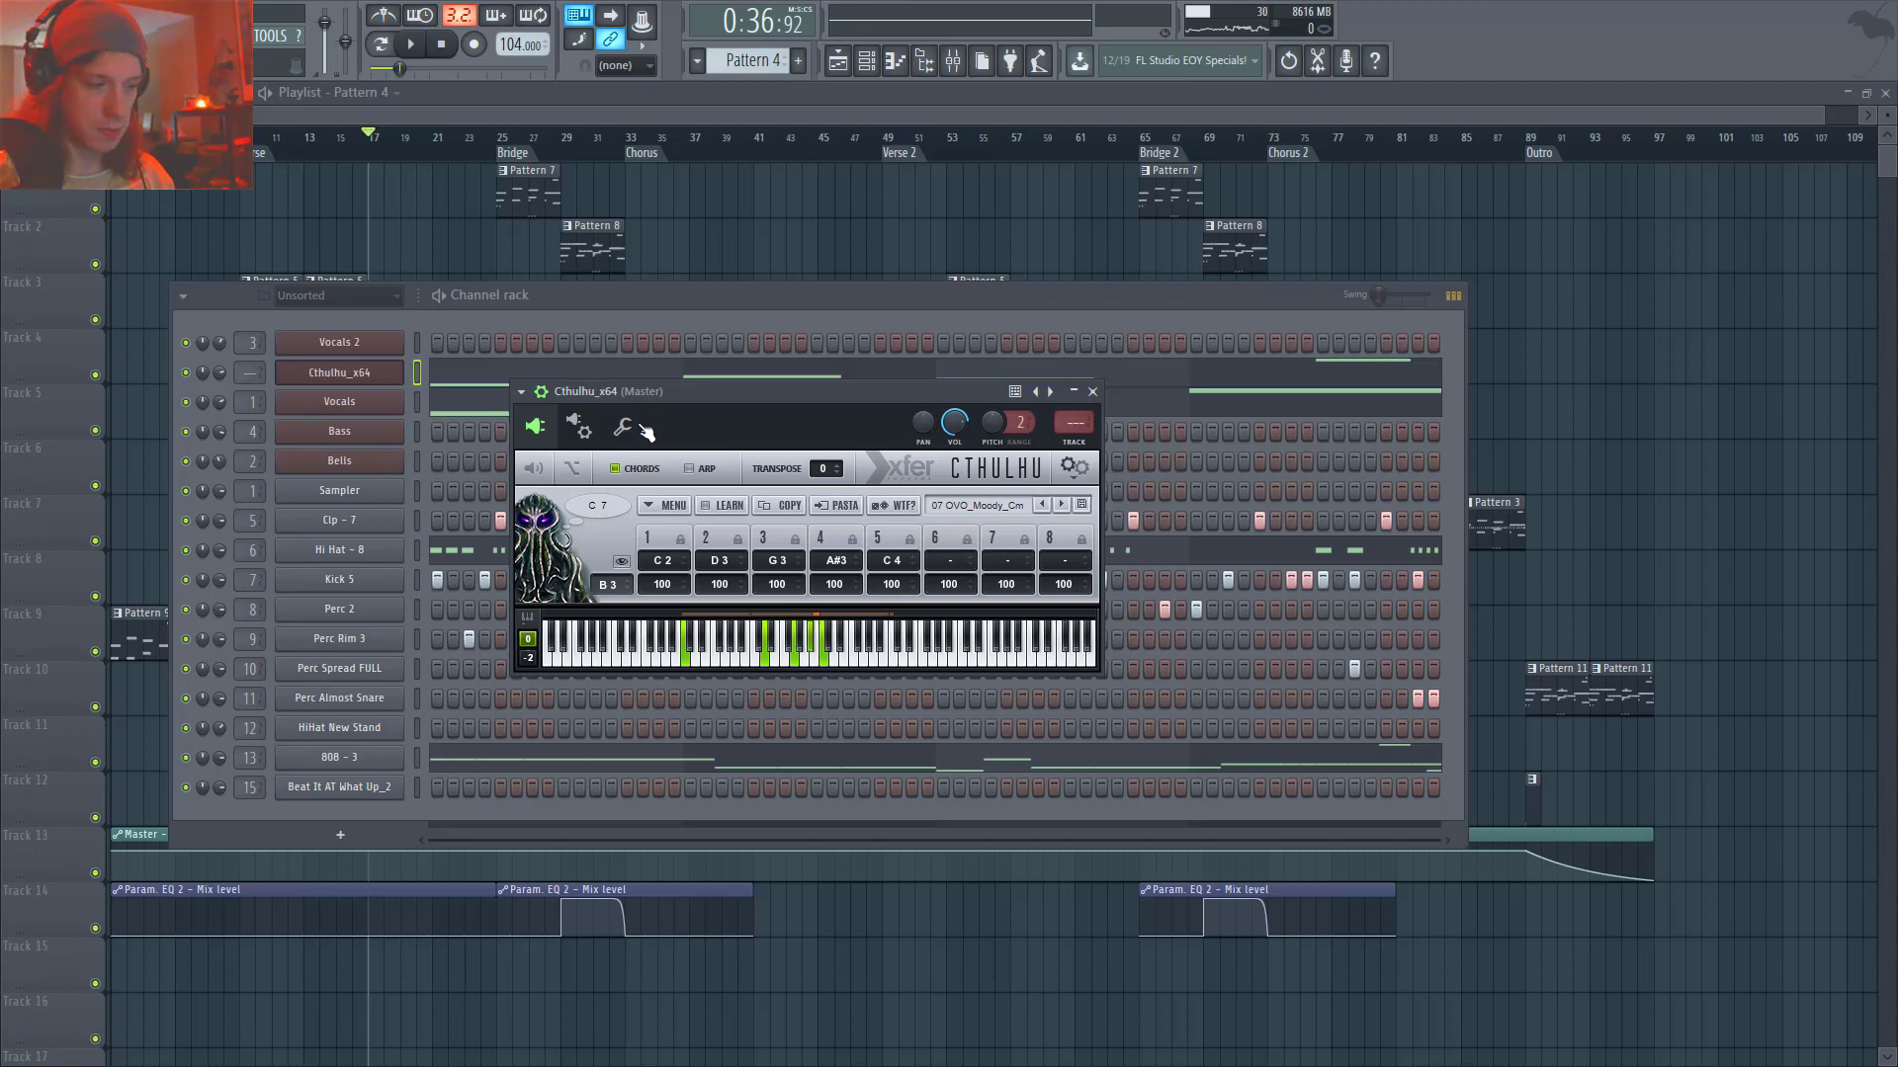
{"action": "key", "text": "space"}
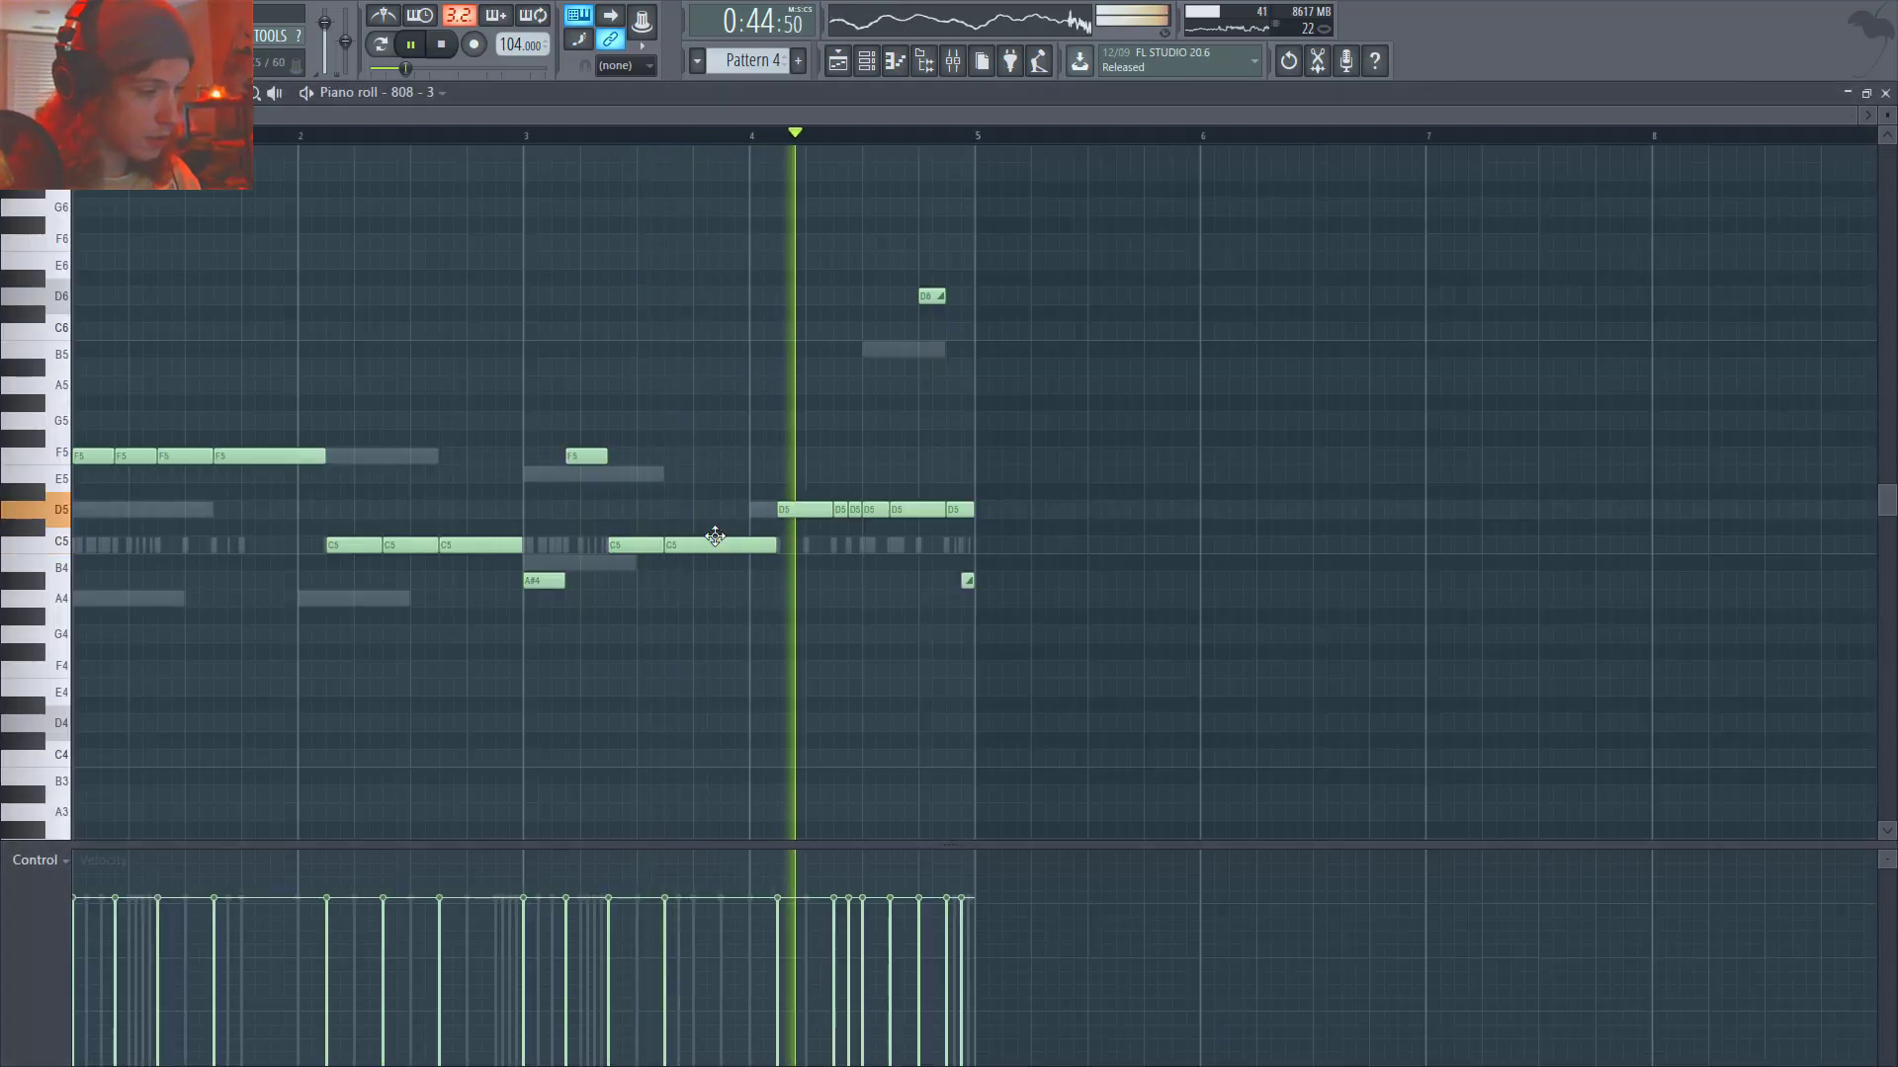
{"action": "key", "text": "F7"}
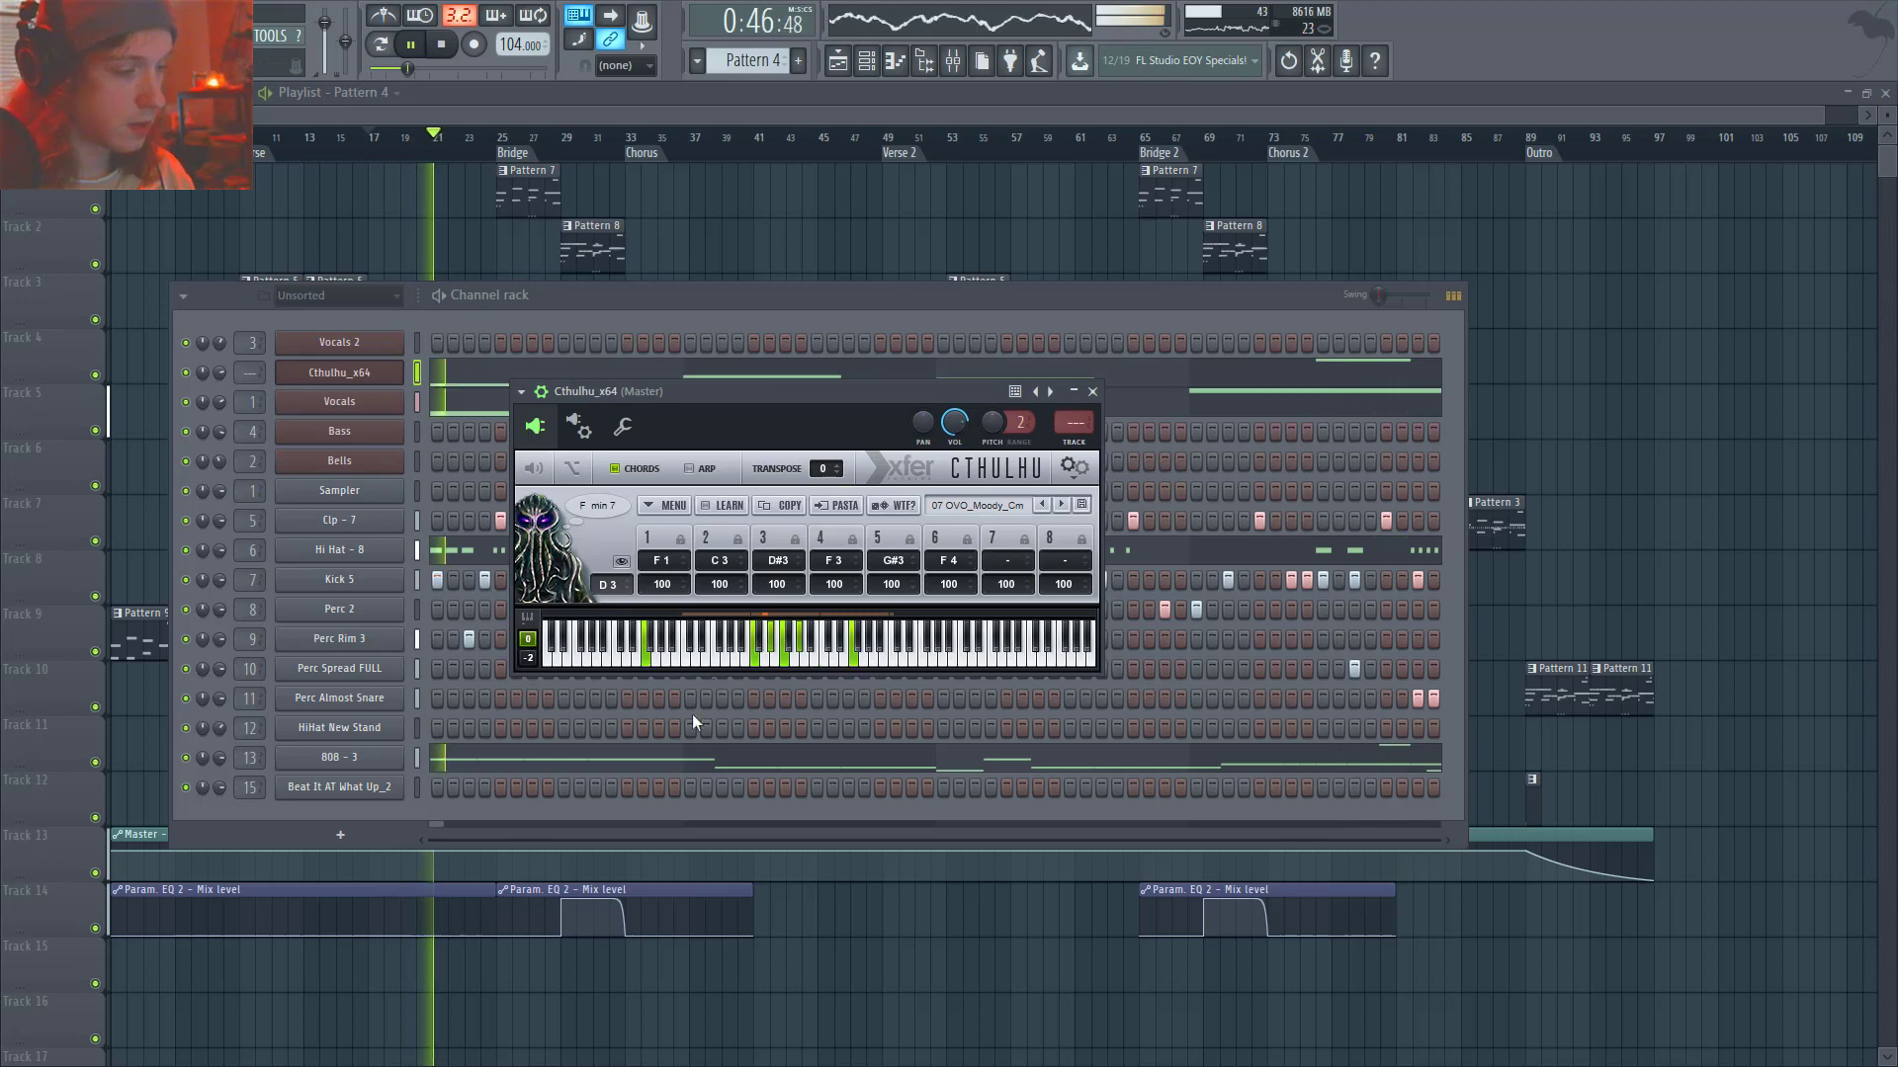
{"action": "key", "text": "space"}
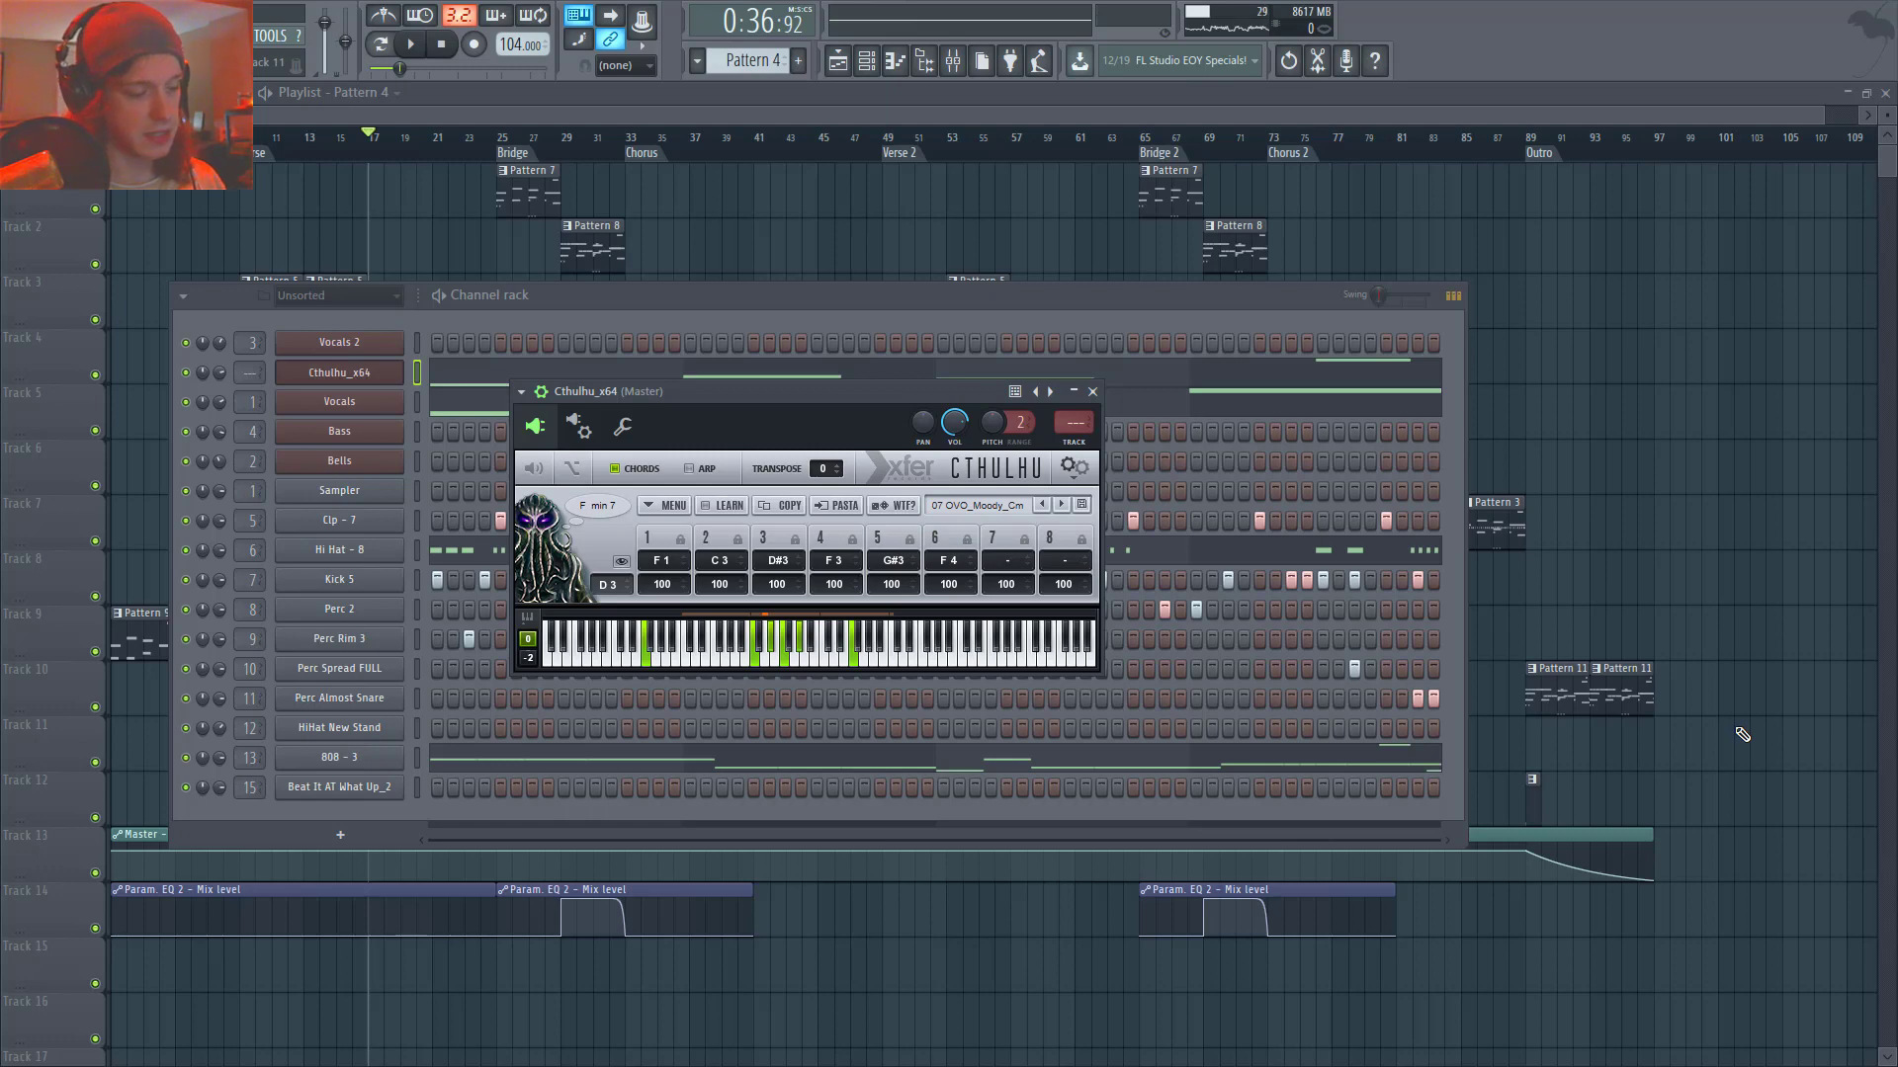
- Set the piano roll's scale highlighting to C Aeolian for the 808 - 3 notes
{"action": "left_click", "coordinate": [1443, 761]}
{"action": "left_click", "coordinate": [788, 765]}
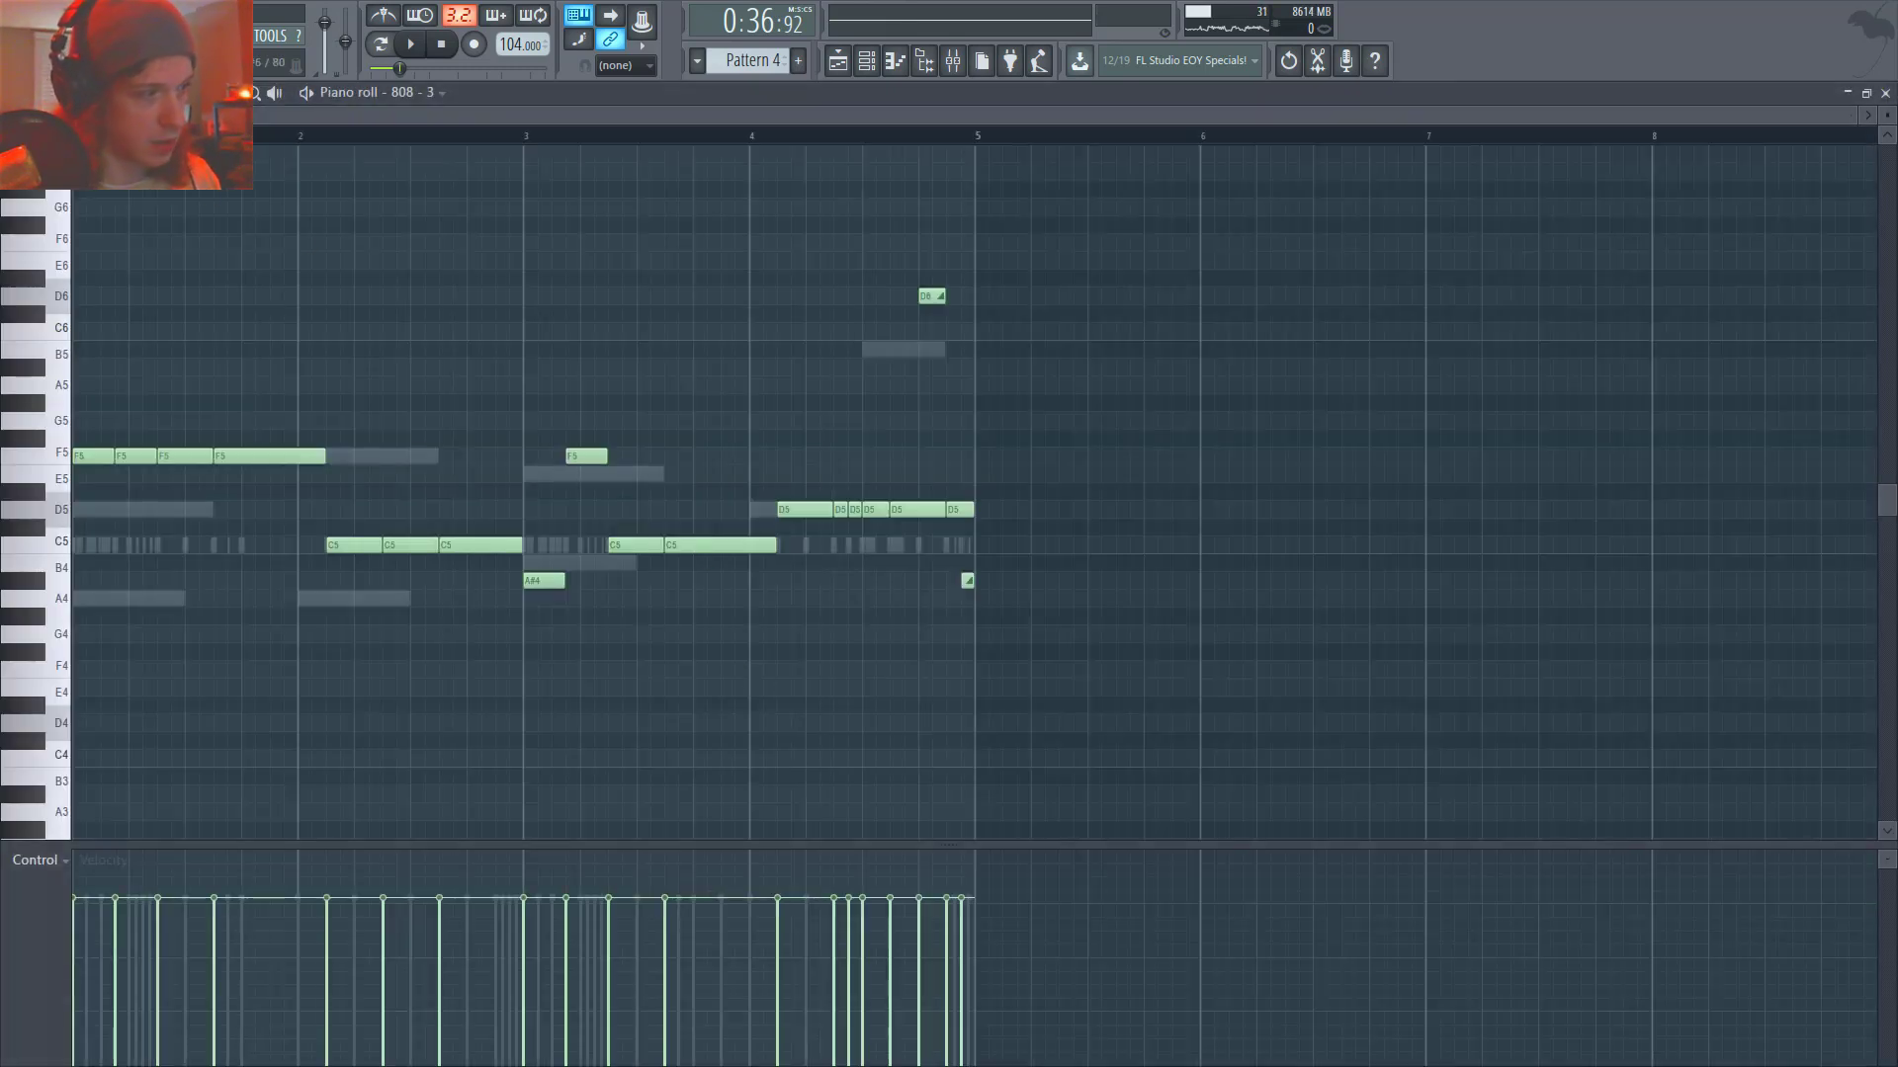
{"action": "left_click", "coordinate": [10, 92]}
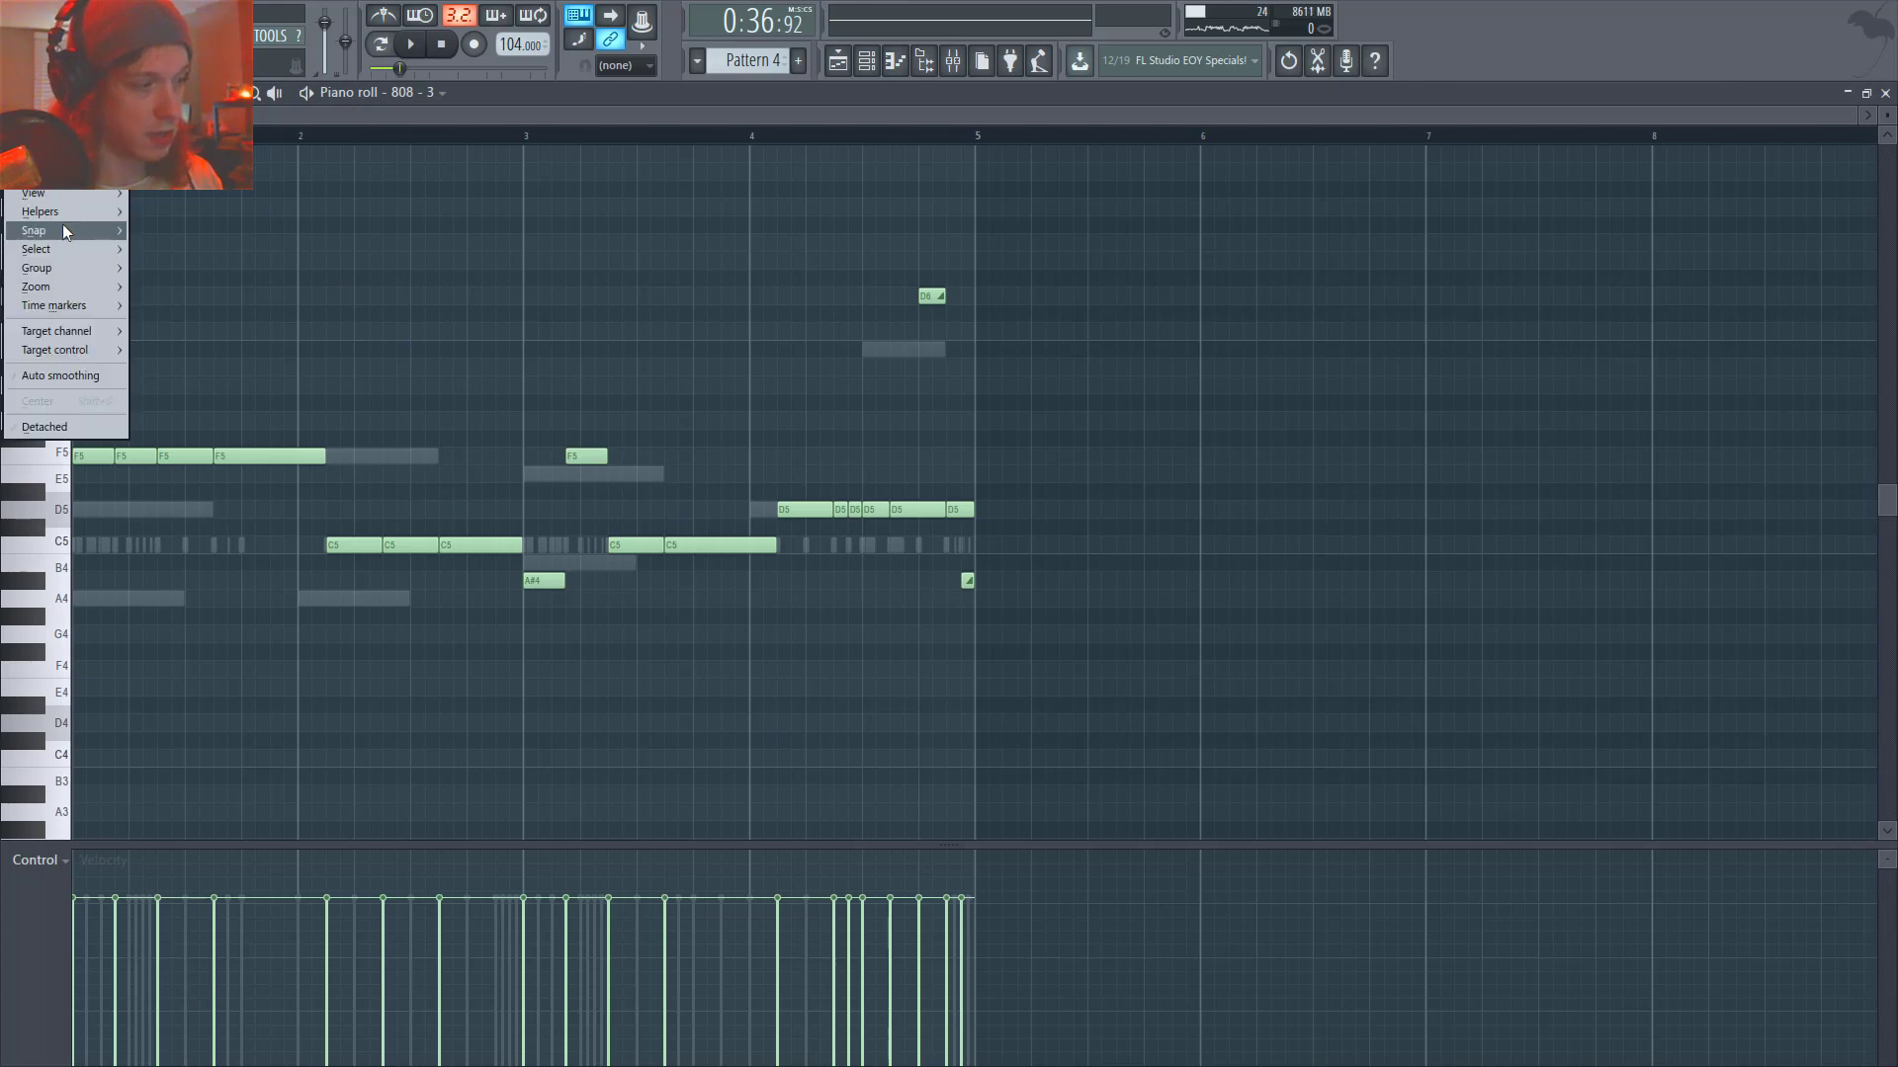
{"action": "mouse_move", "coordinate": [126, 214]}
{"action": "mouse_move", "coordinate": [186, 229]}
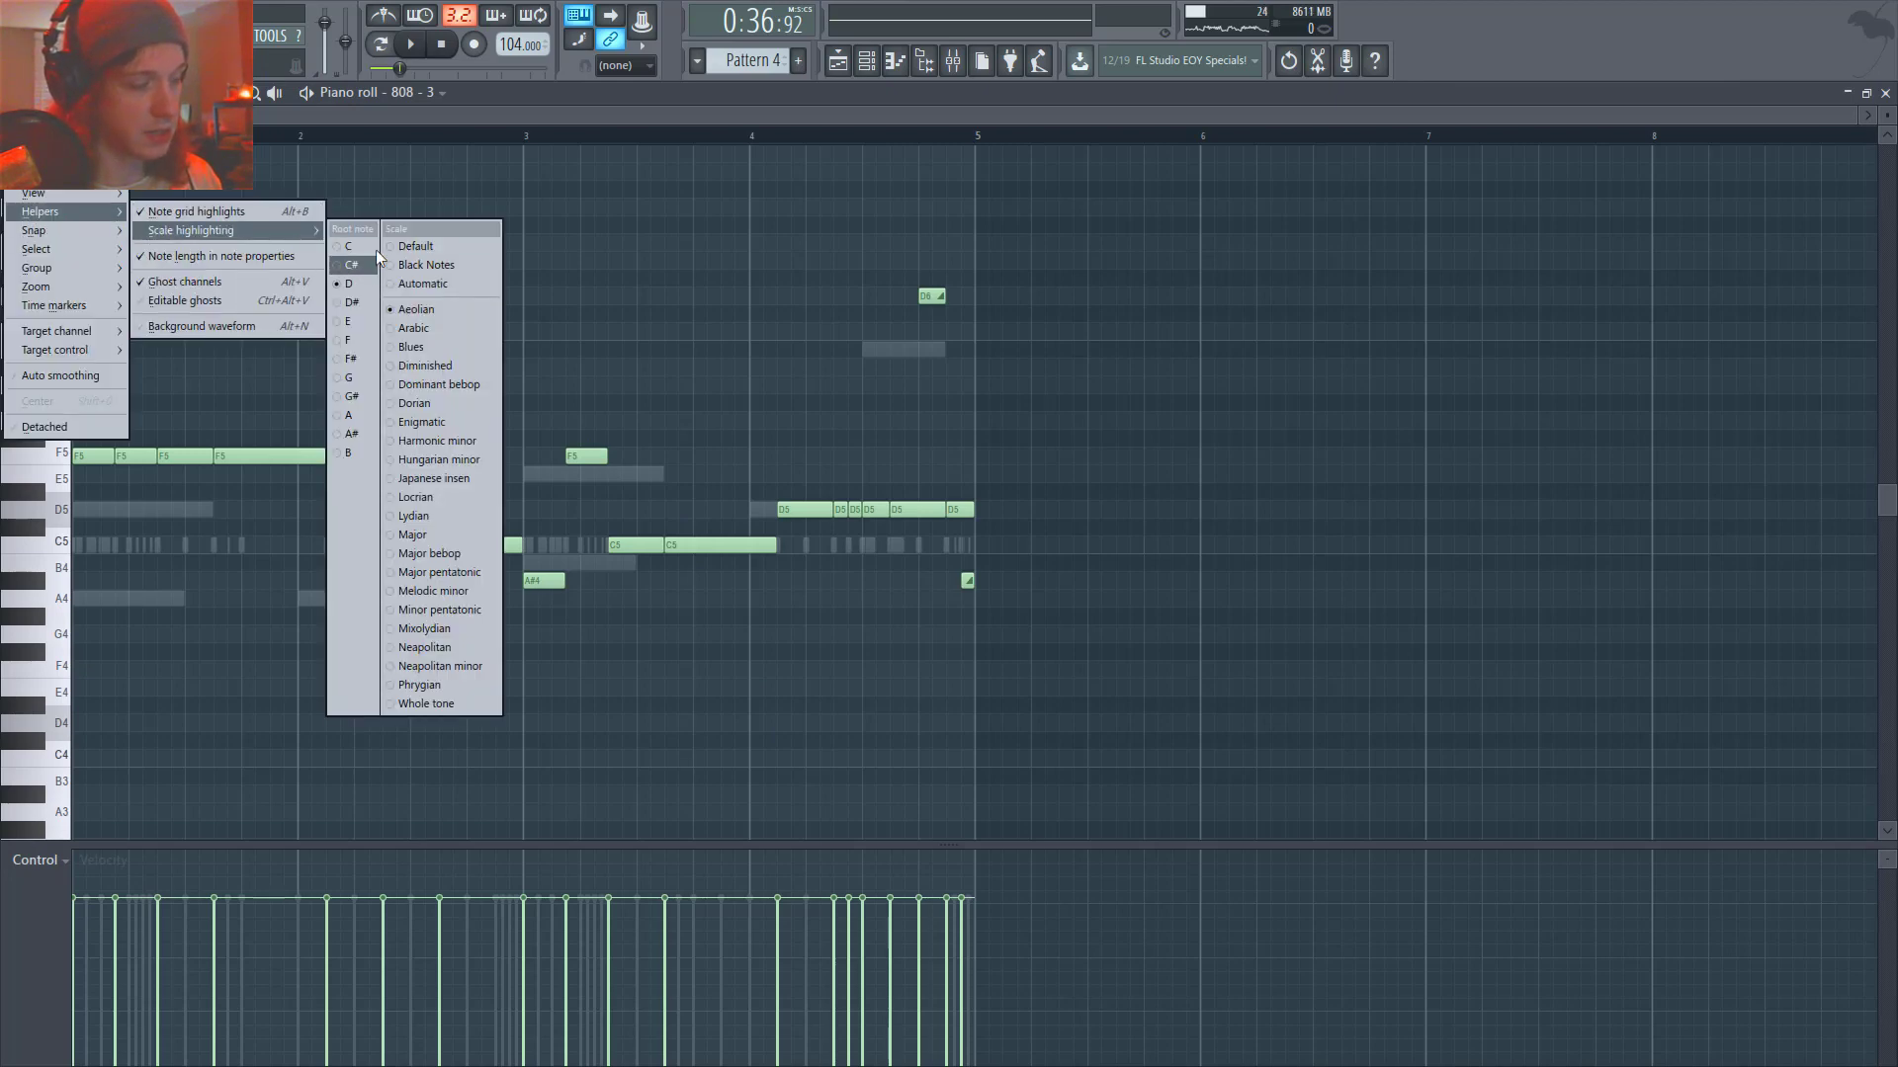
{"action": "left_click", "coordinate": [429, 311]}
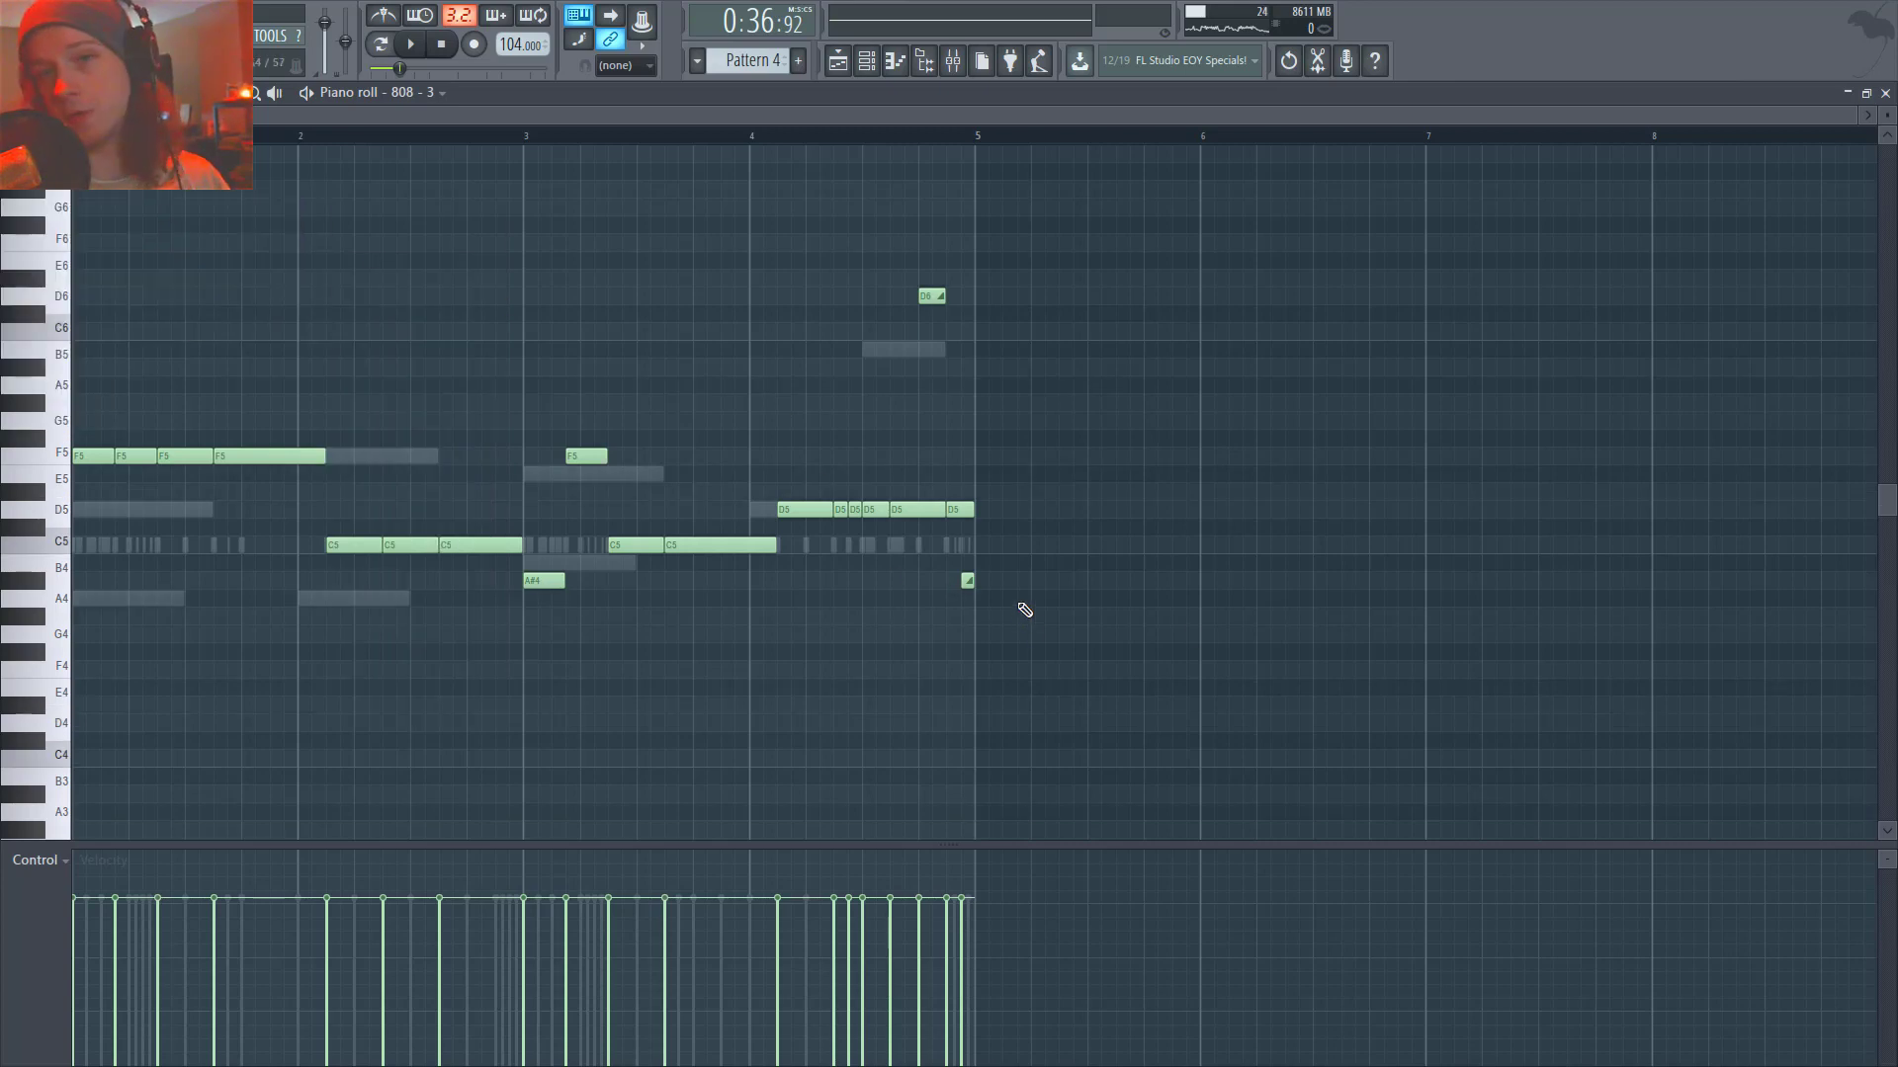
- Mute the Cthulhu_x64 and Vocals channels and listen to Pattern 4's 808 together with its drums
{"action": "key", "text": "F7"}
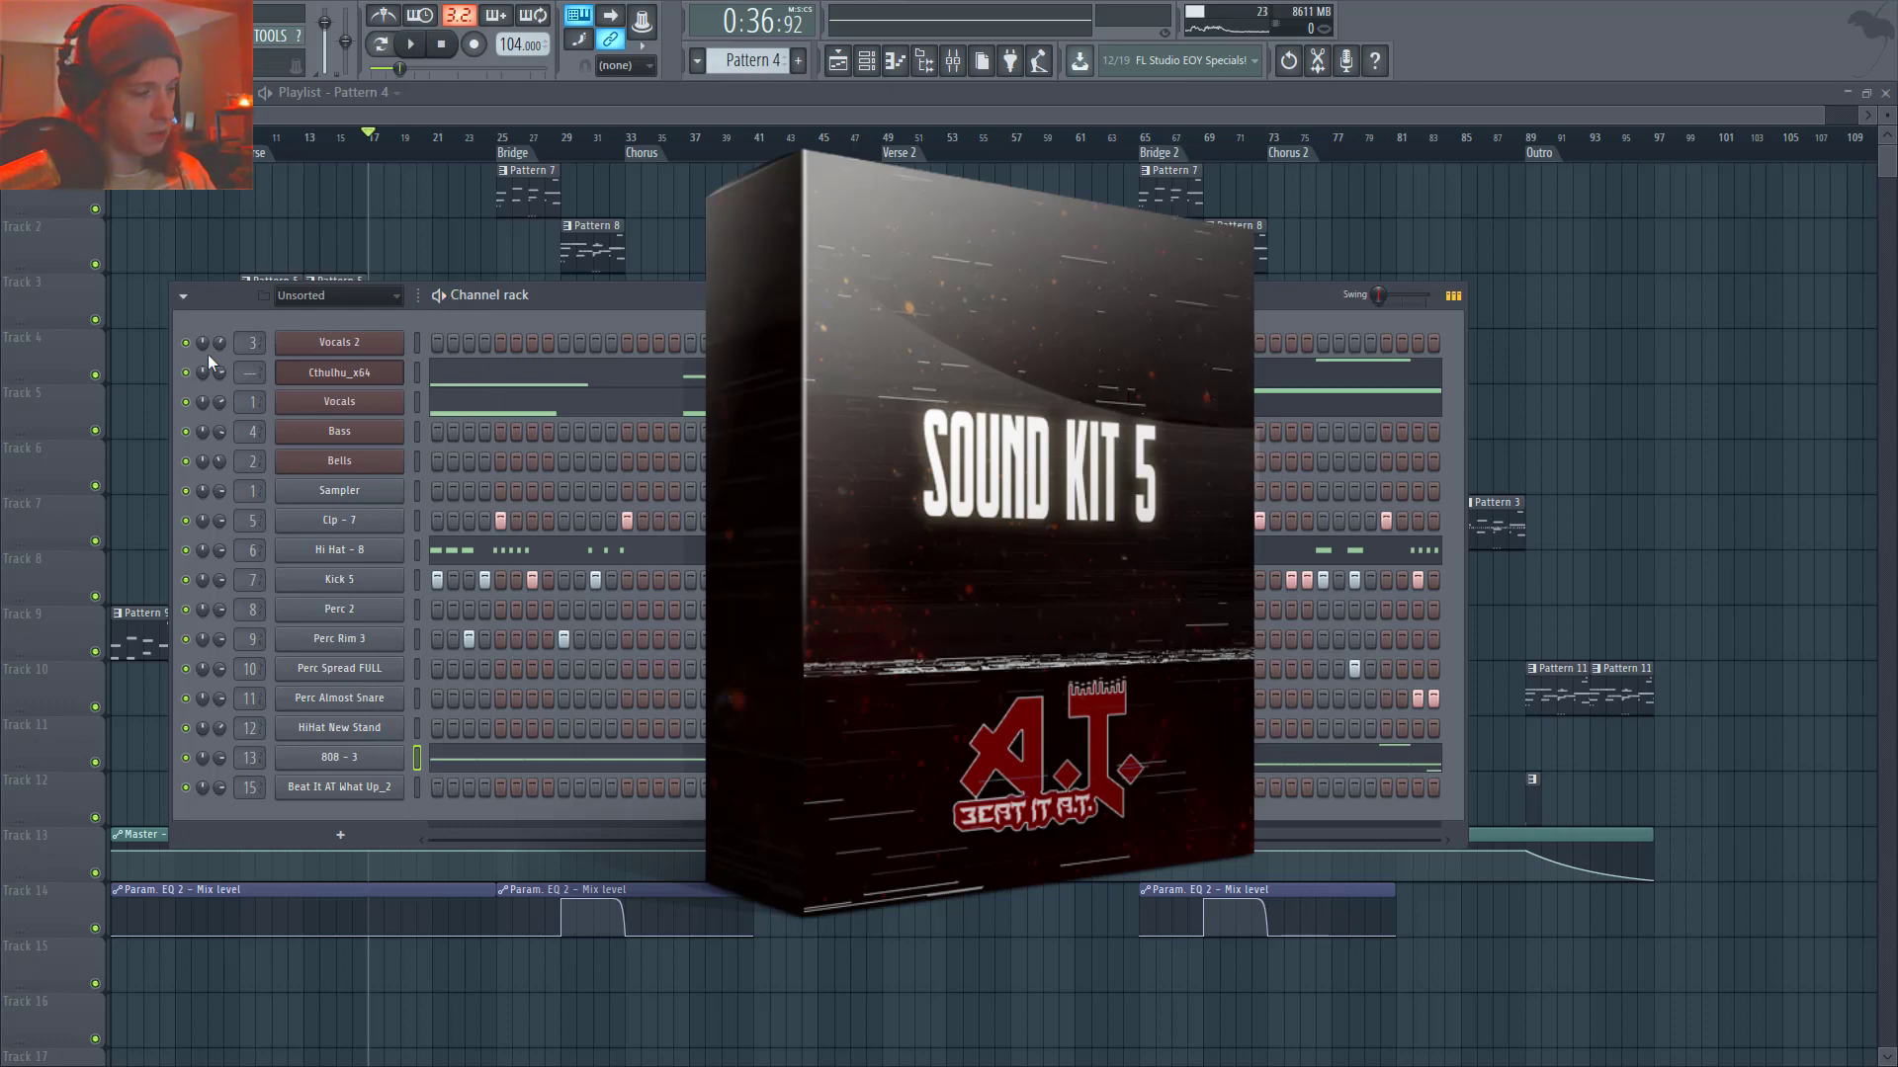
{"action": "left_click", "coordinate": [186, 402]}
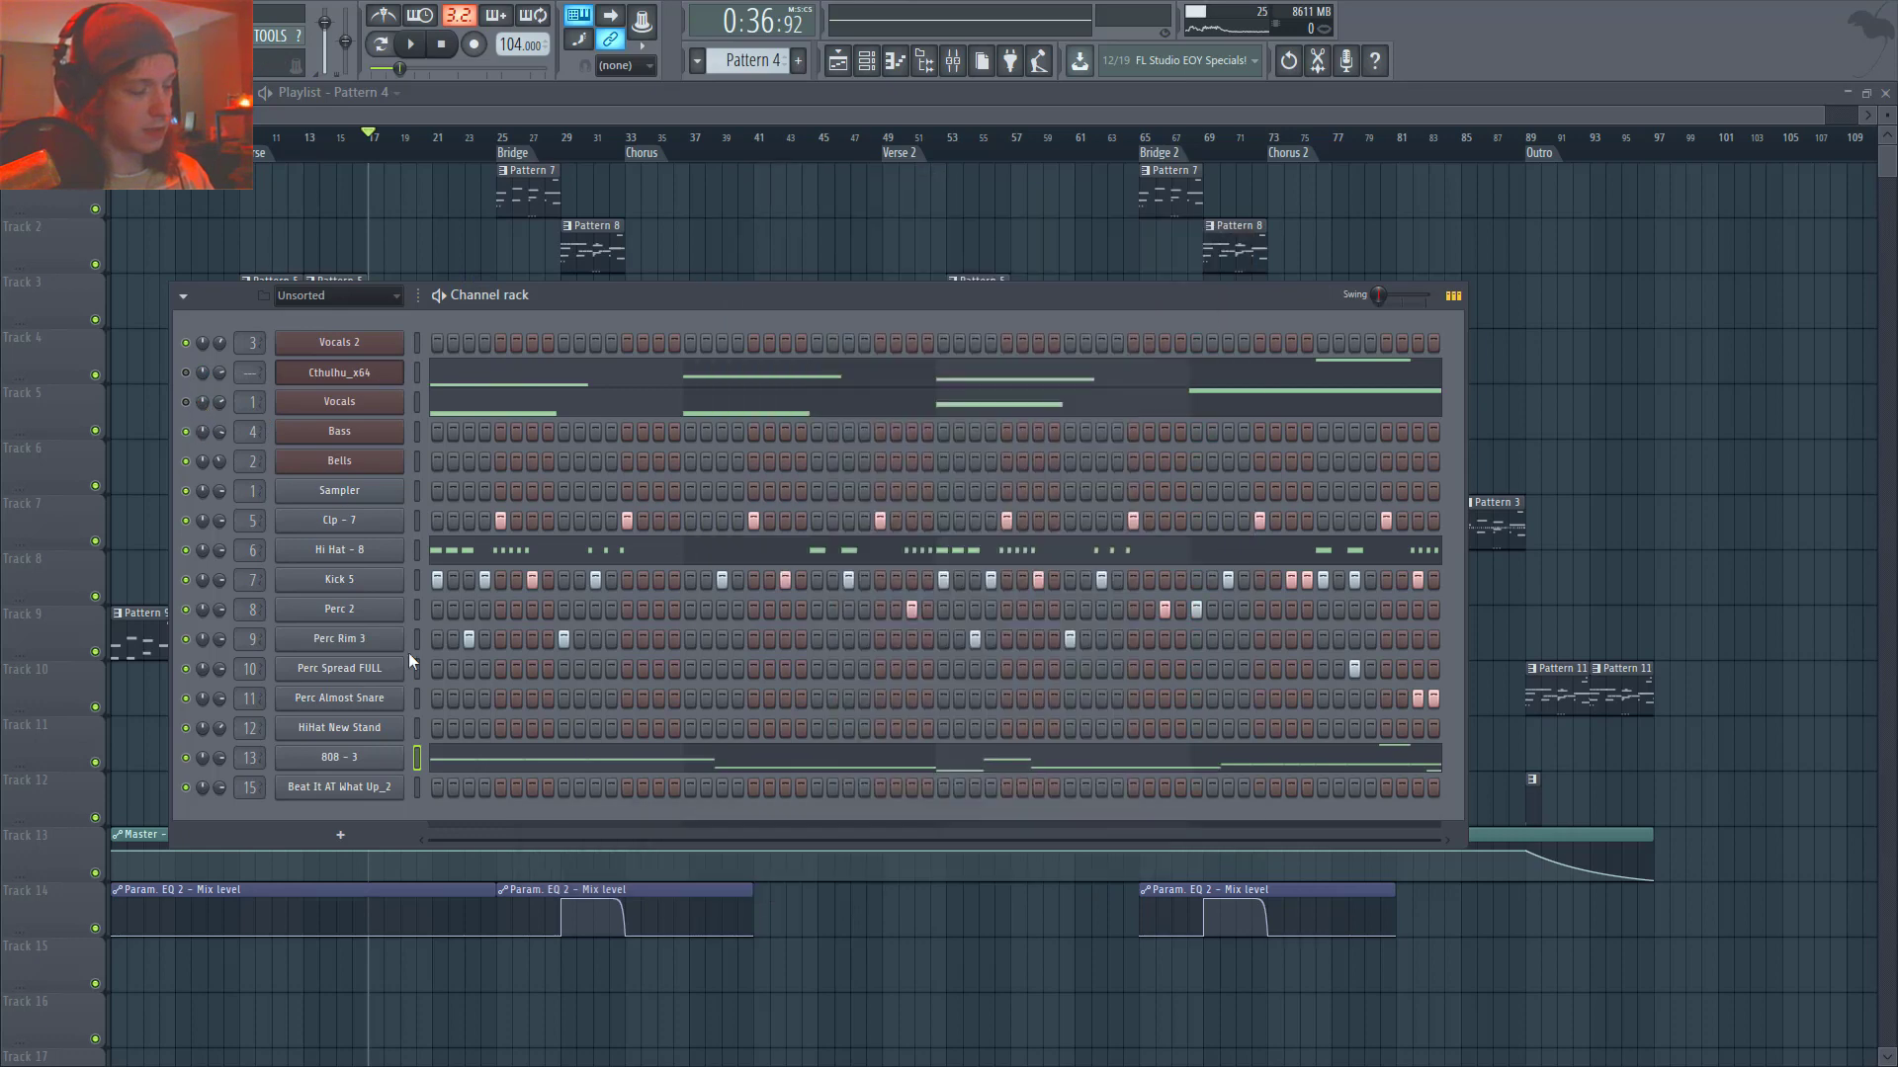
{"action": "key", "text": "space"}
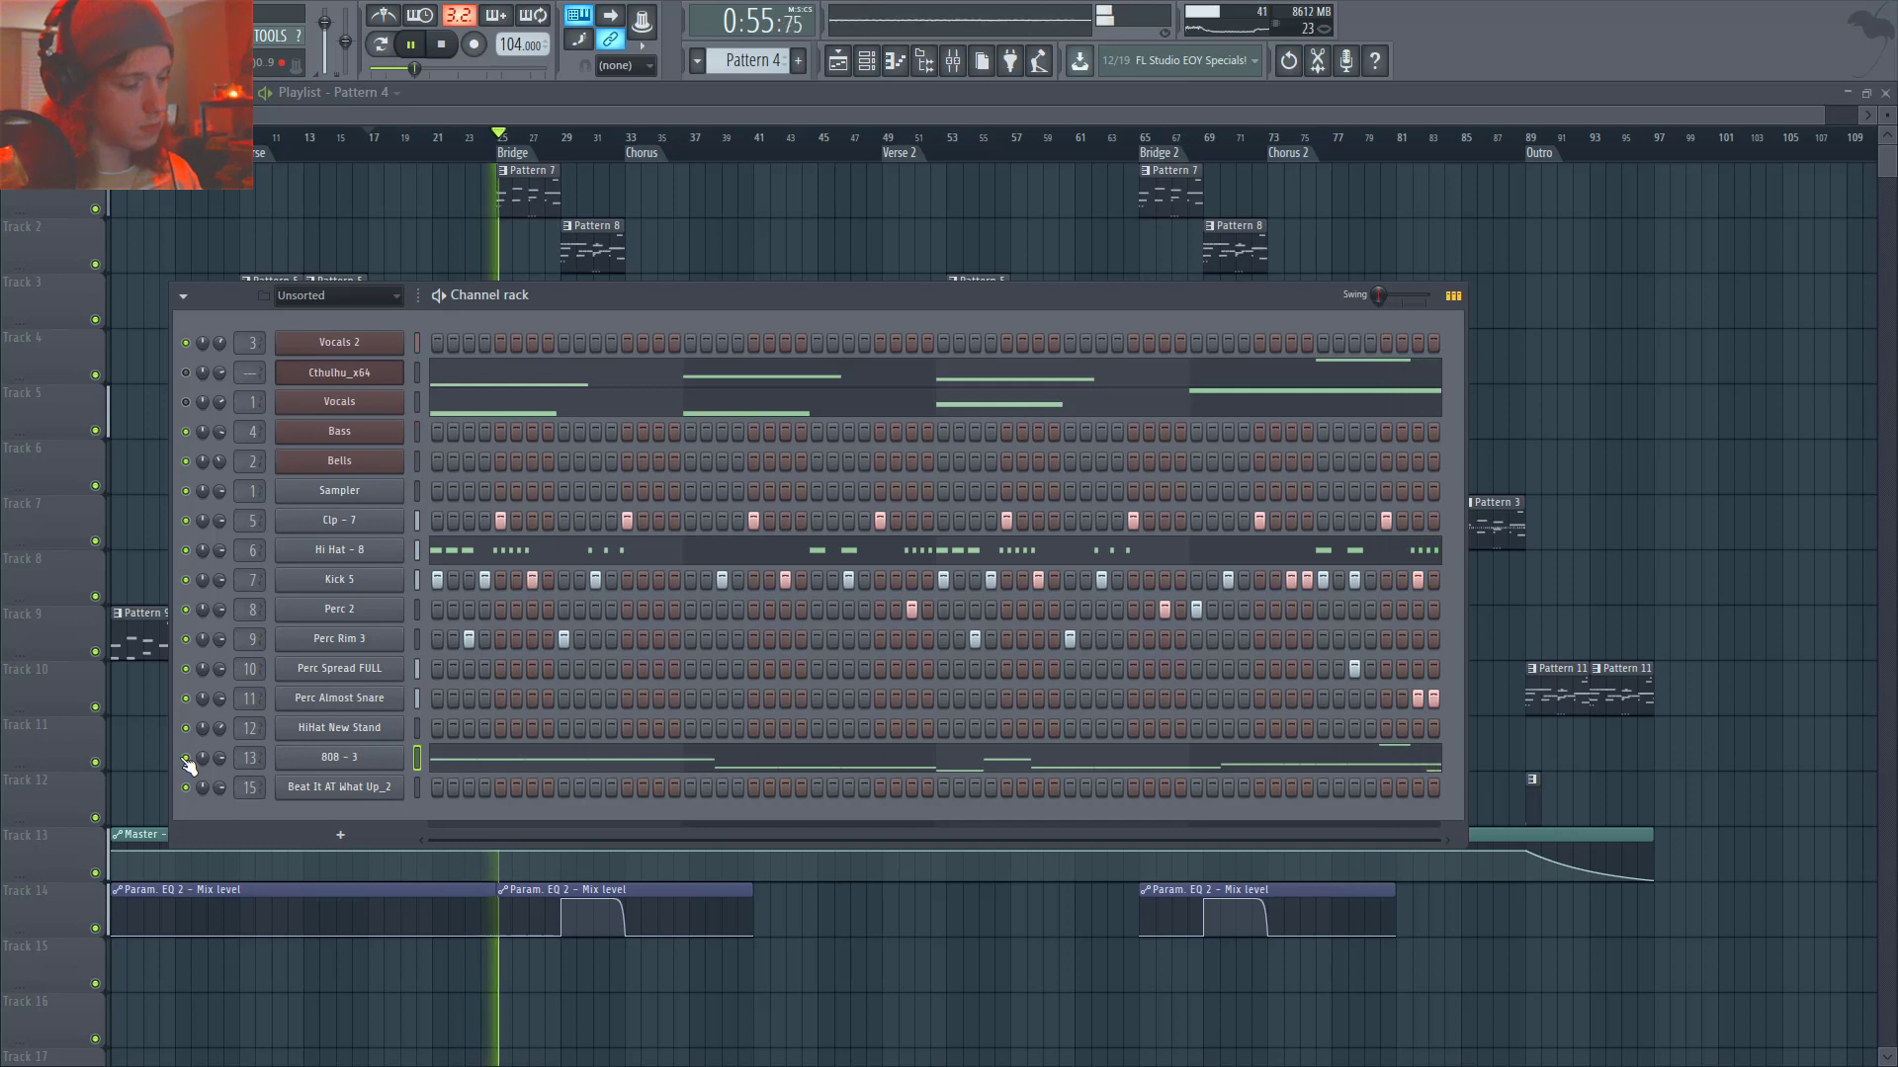
{"action": "key", "text": "space"}
- Move the playhead to the Bridge at bar 25 and open the first Pattern 7 clip's channel rack
{"action": "key", "text": "F6"}
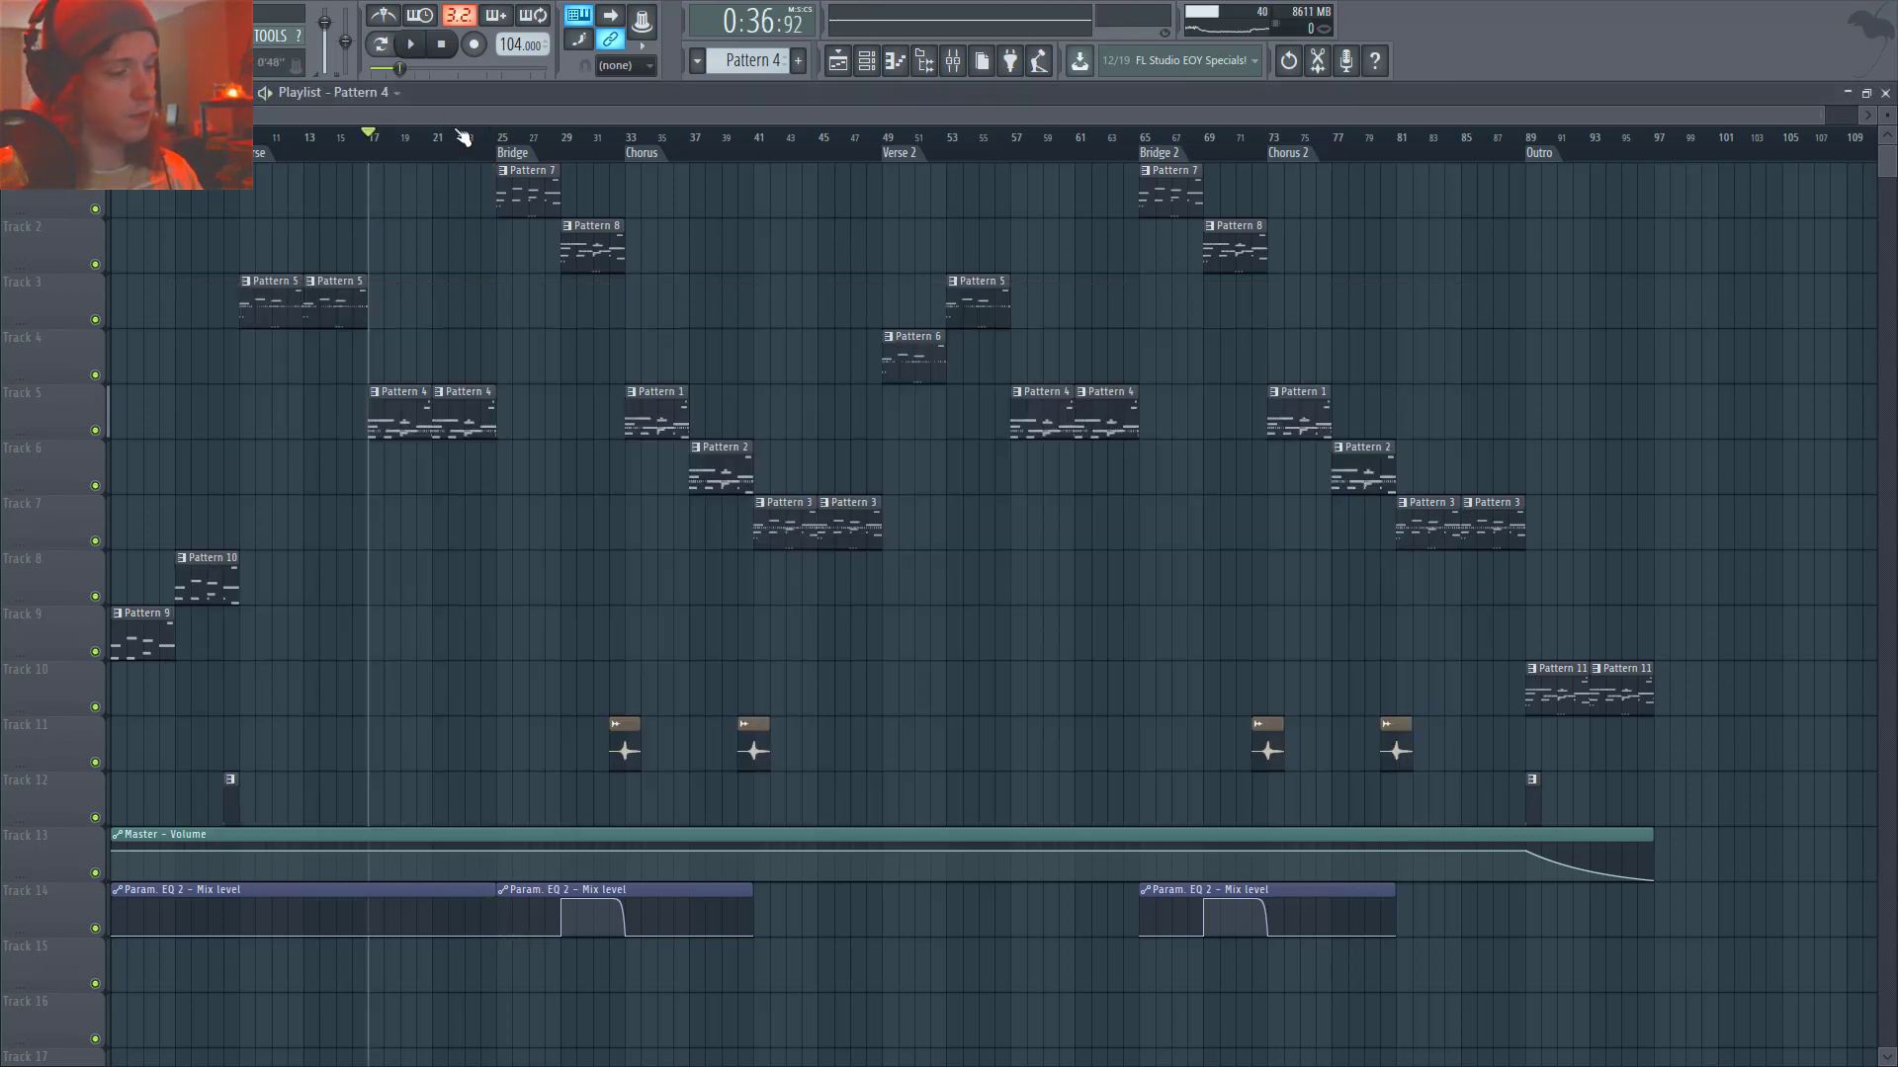
{"action": "key", "text": "space"}
{"action": "left_click", "coordinate": [498, 139]}
{"action": "key", "text": "space"}
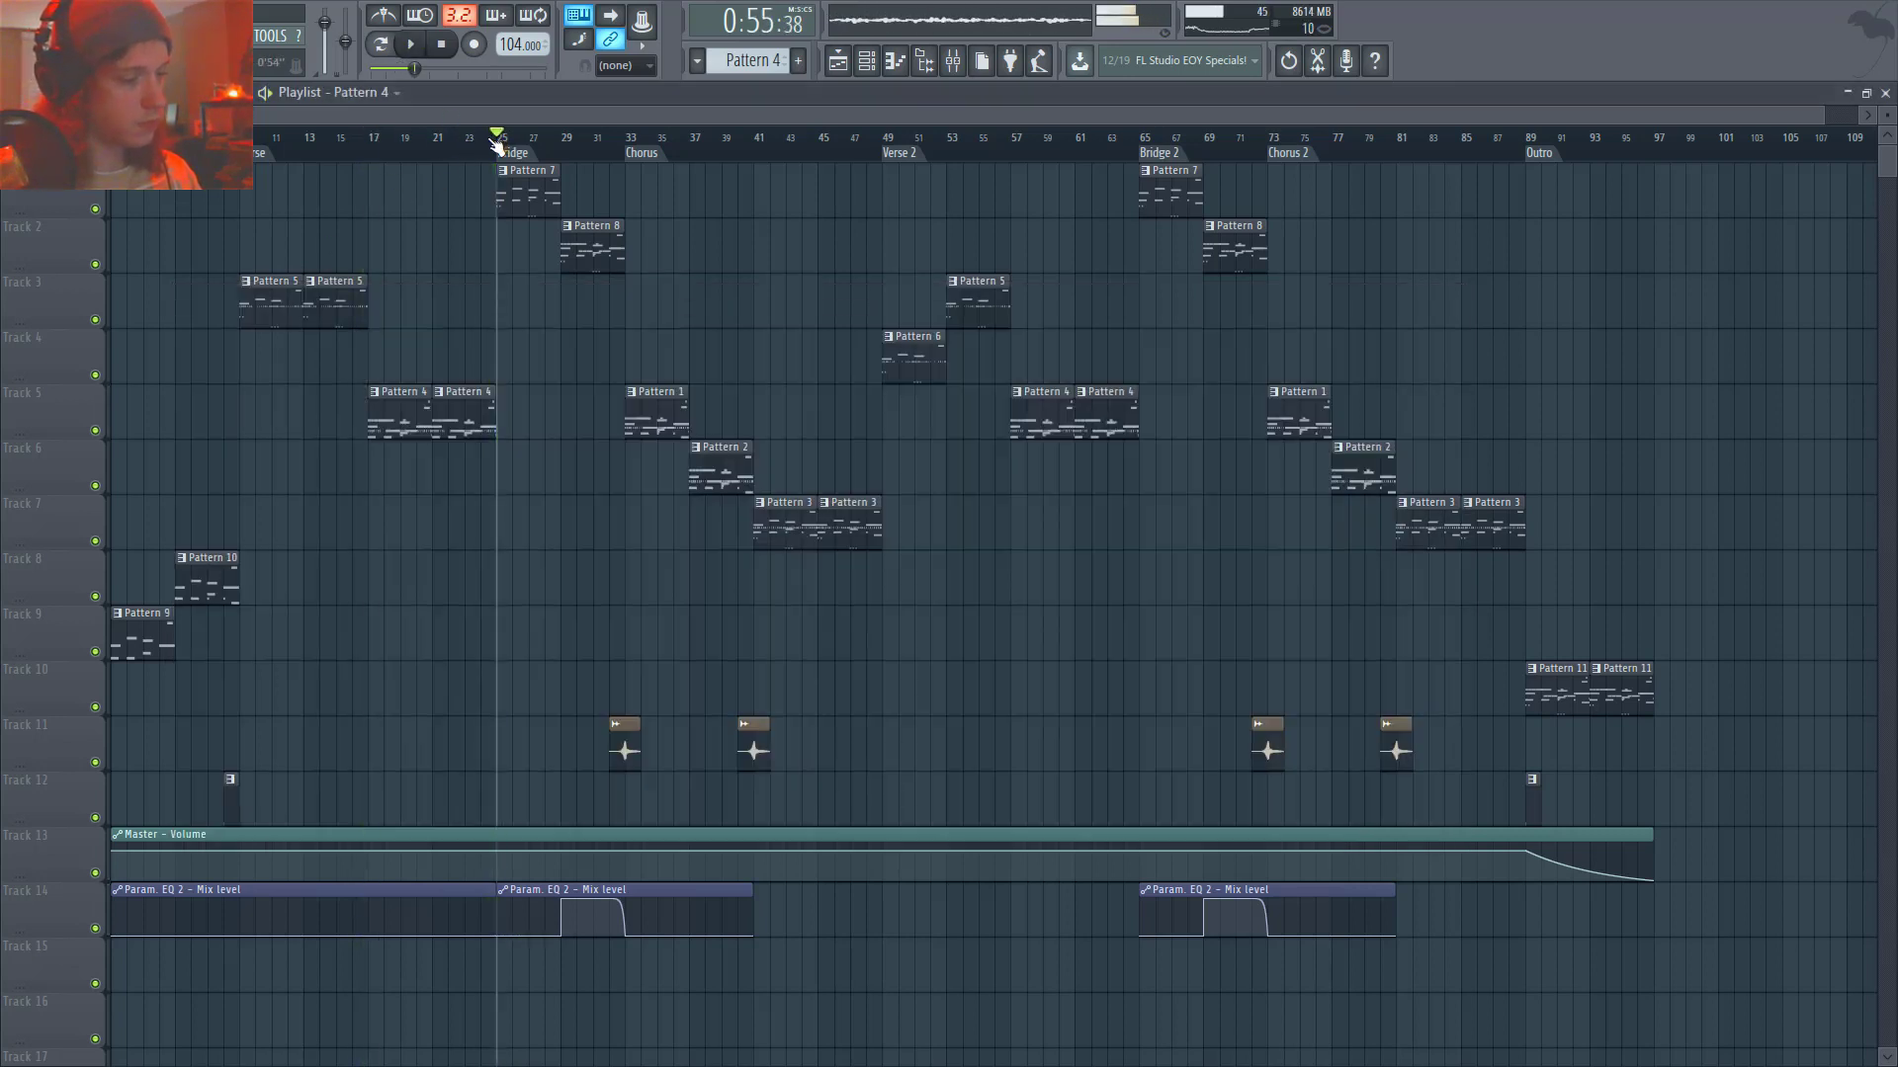
{"action": "double_click", "coordinate": [512, 198]}
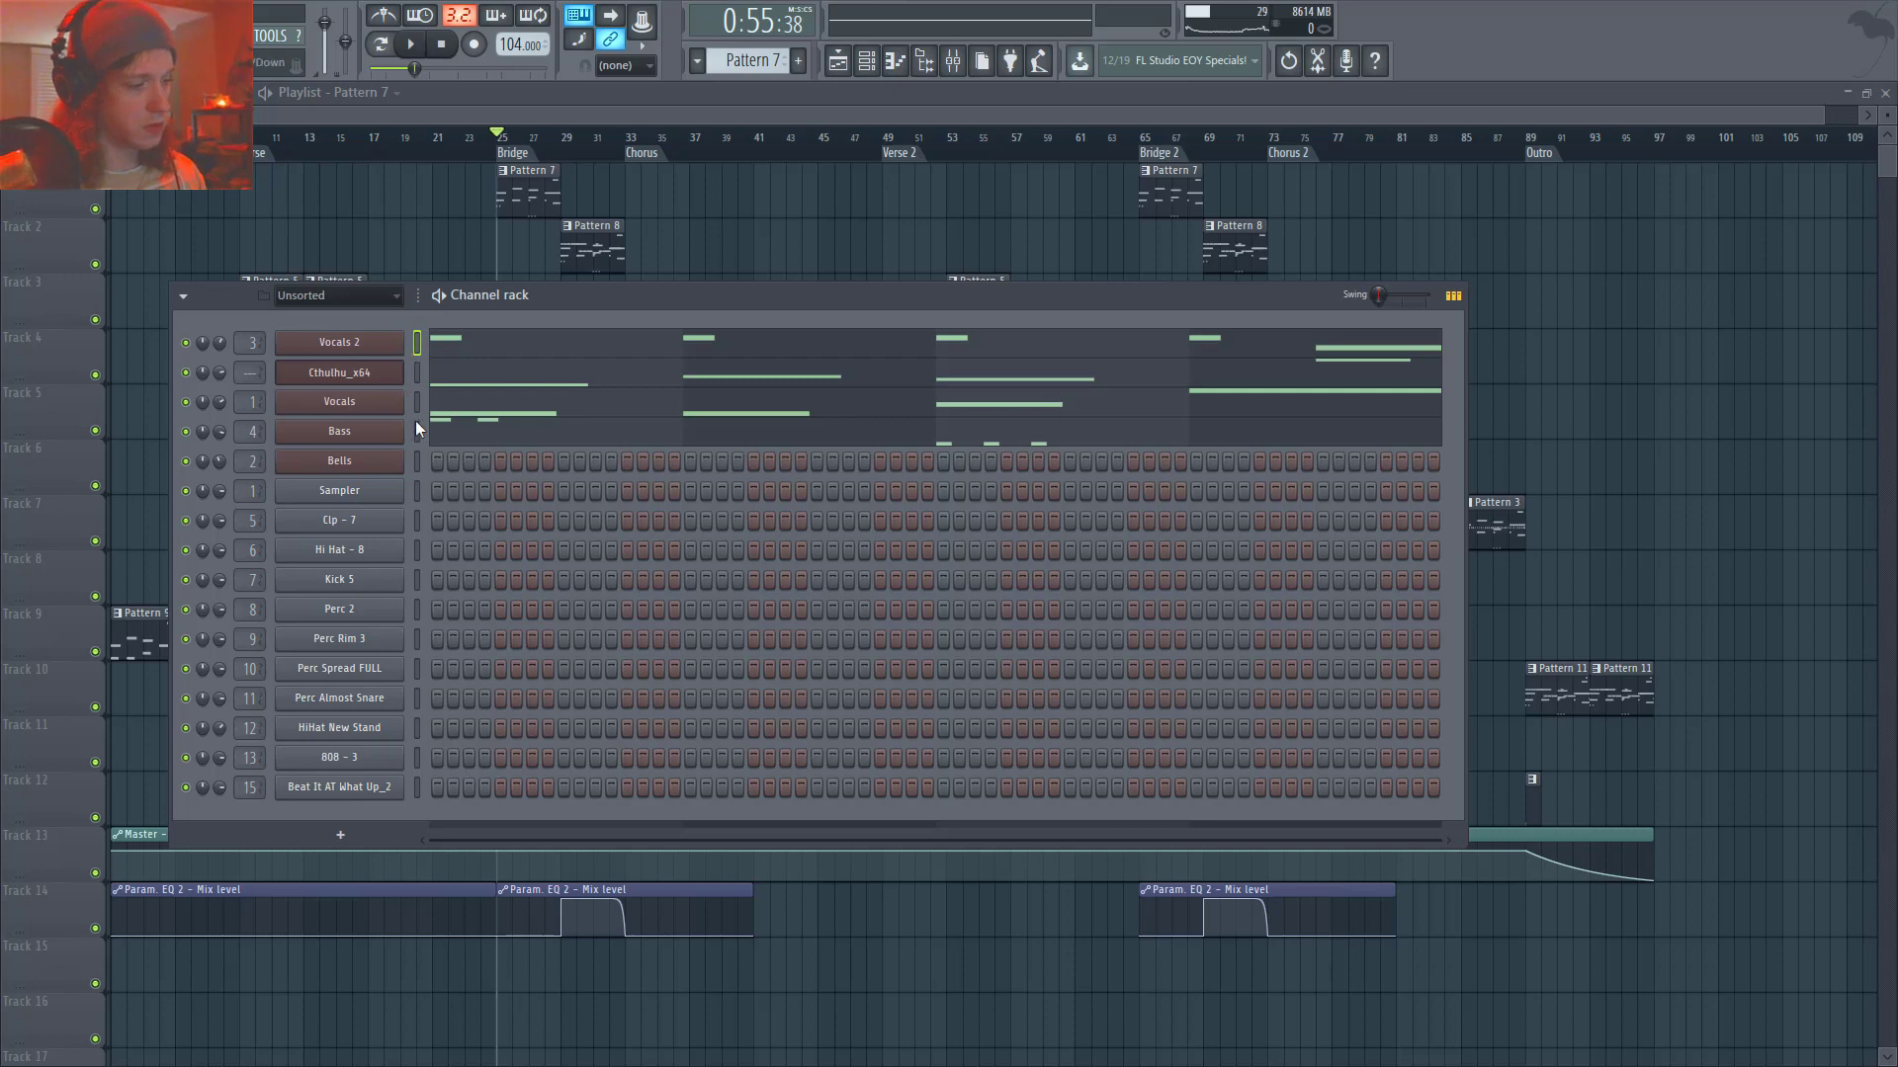
- Play the Bridge while checking Pattern 4's channel rack for comparison, ending back at the playlist
{"action": "key", "text": "space"}
{"action": "key", "text": "F6"}
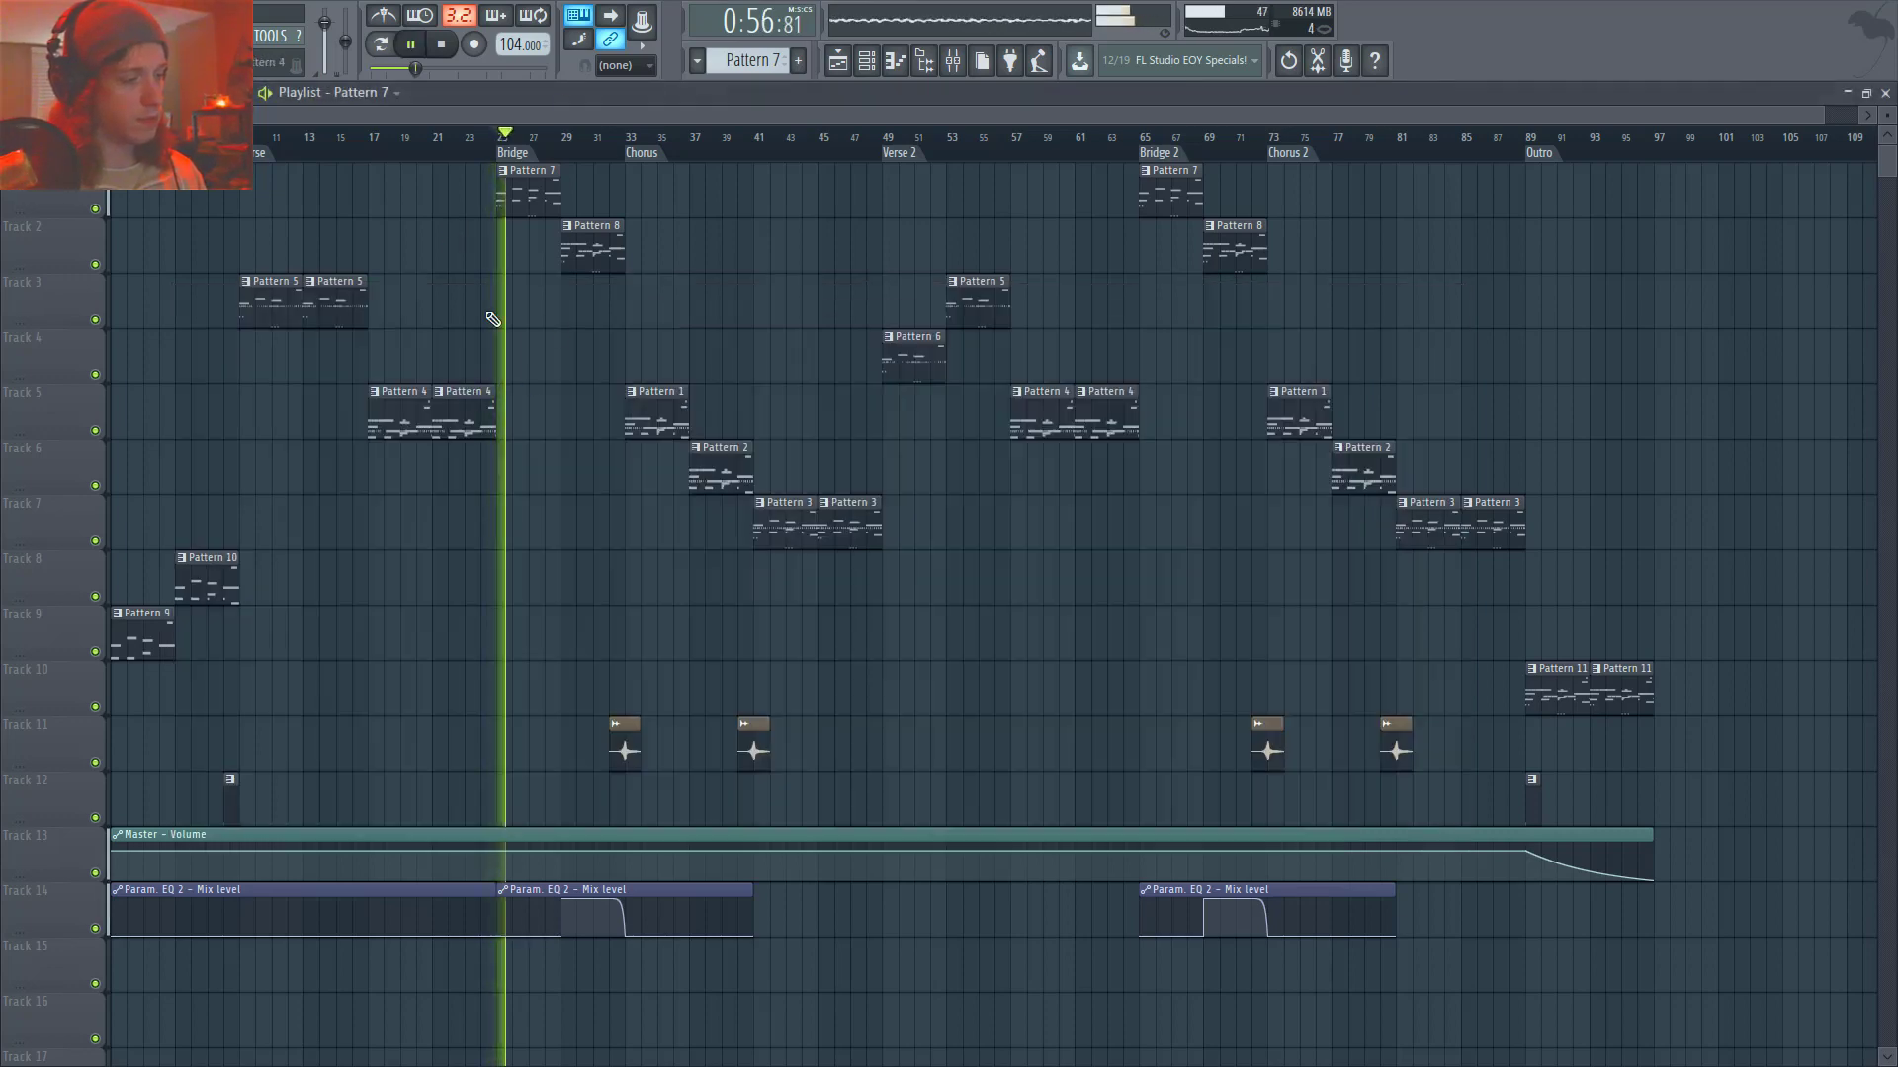
{"action": "double_click", "coordinate": [473, 421]}
{"action": "key", "text": "F6"}
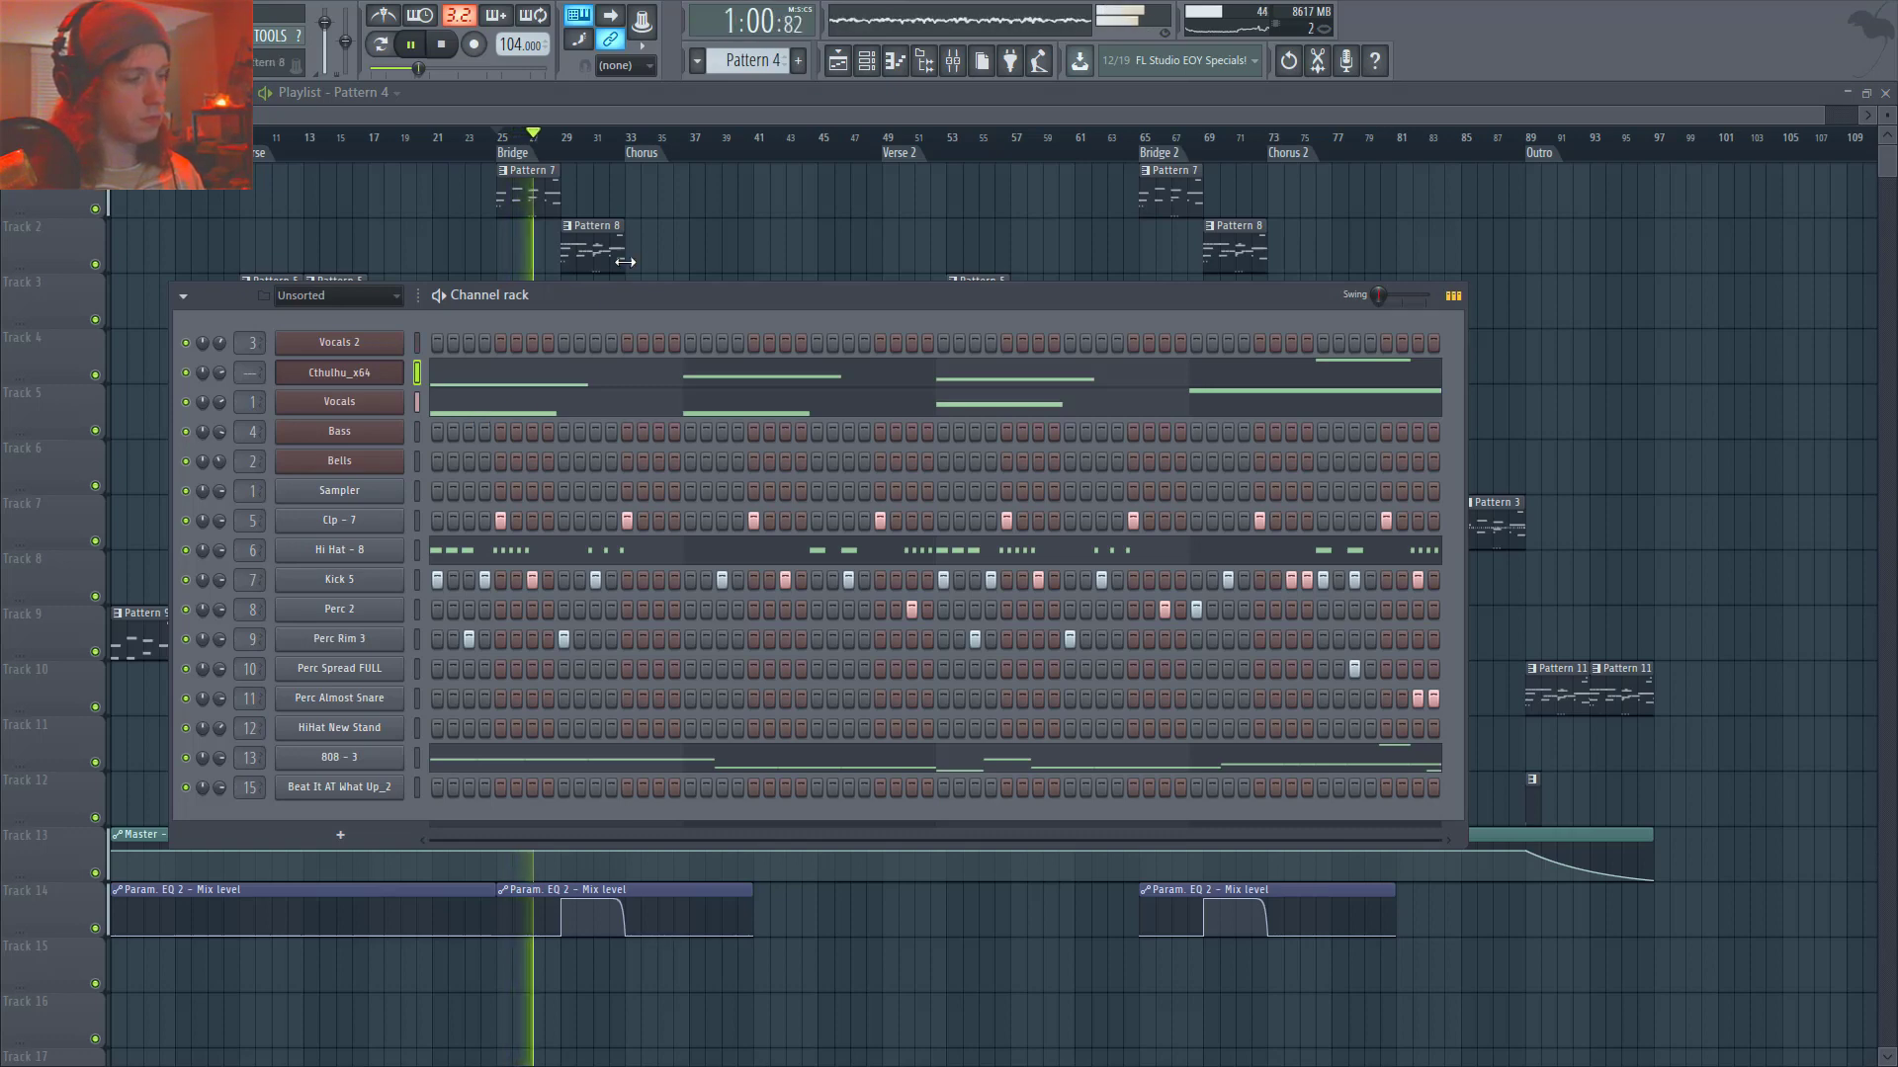
{"action": "key", "text": "F6"}
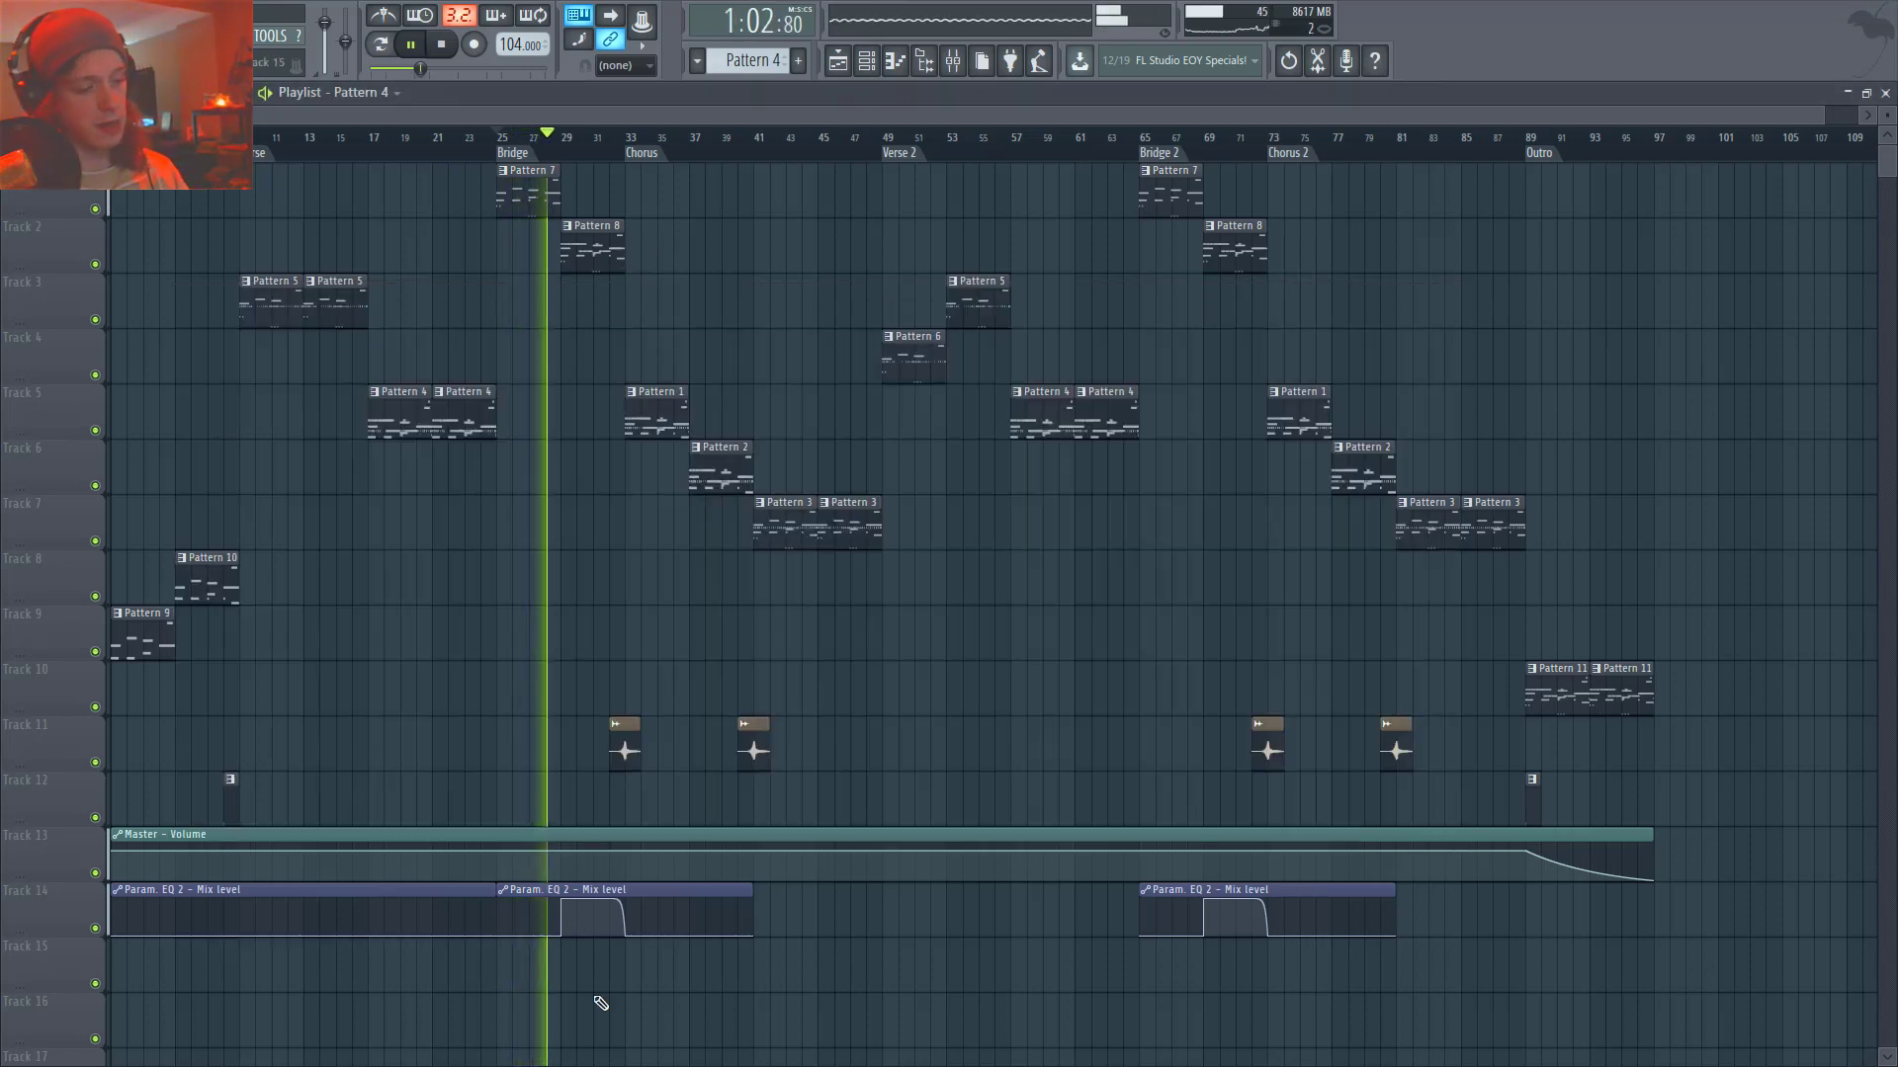
- Inspect the Fruity parametric EQ 2 below Soundgoodizer on the Master mixer track, and close all plugin and mixer windows
{"action": "key", "text": "F9"}
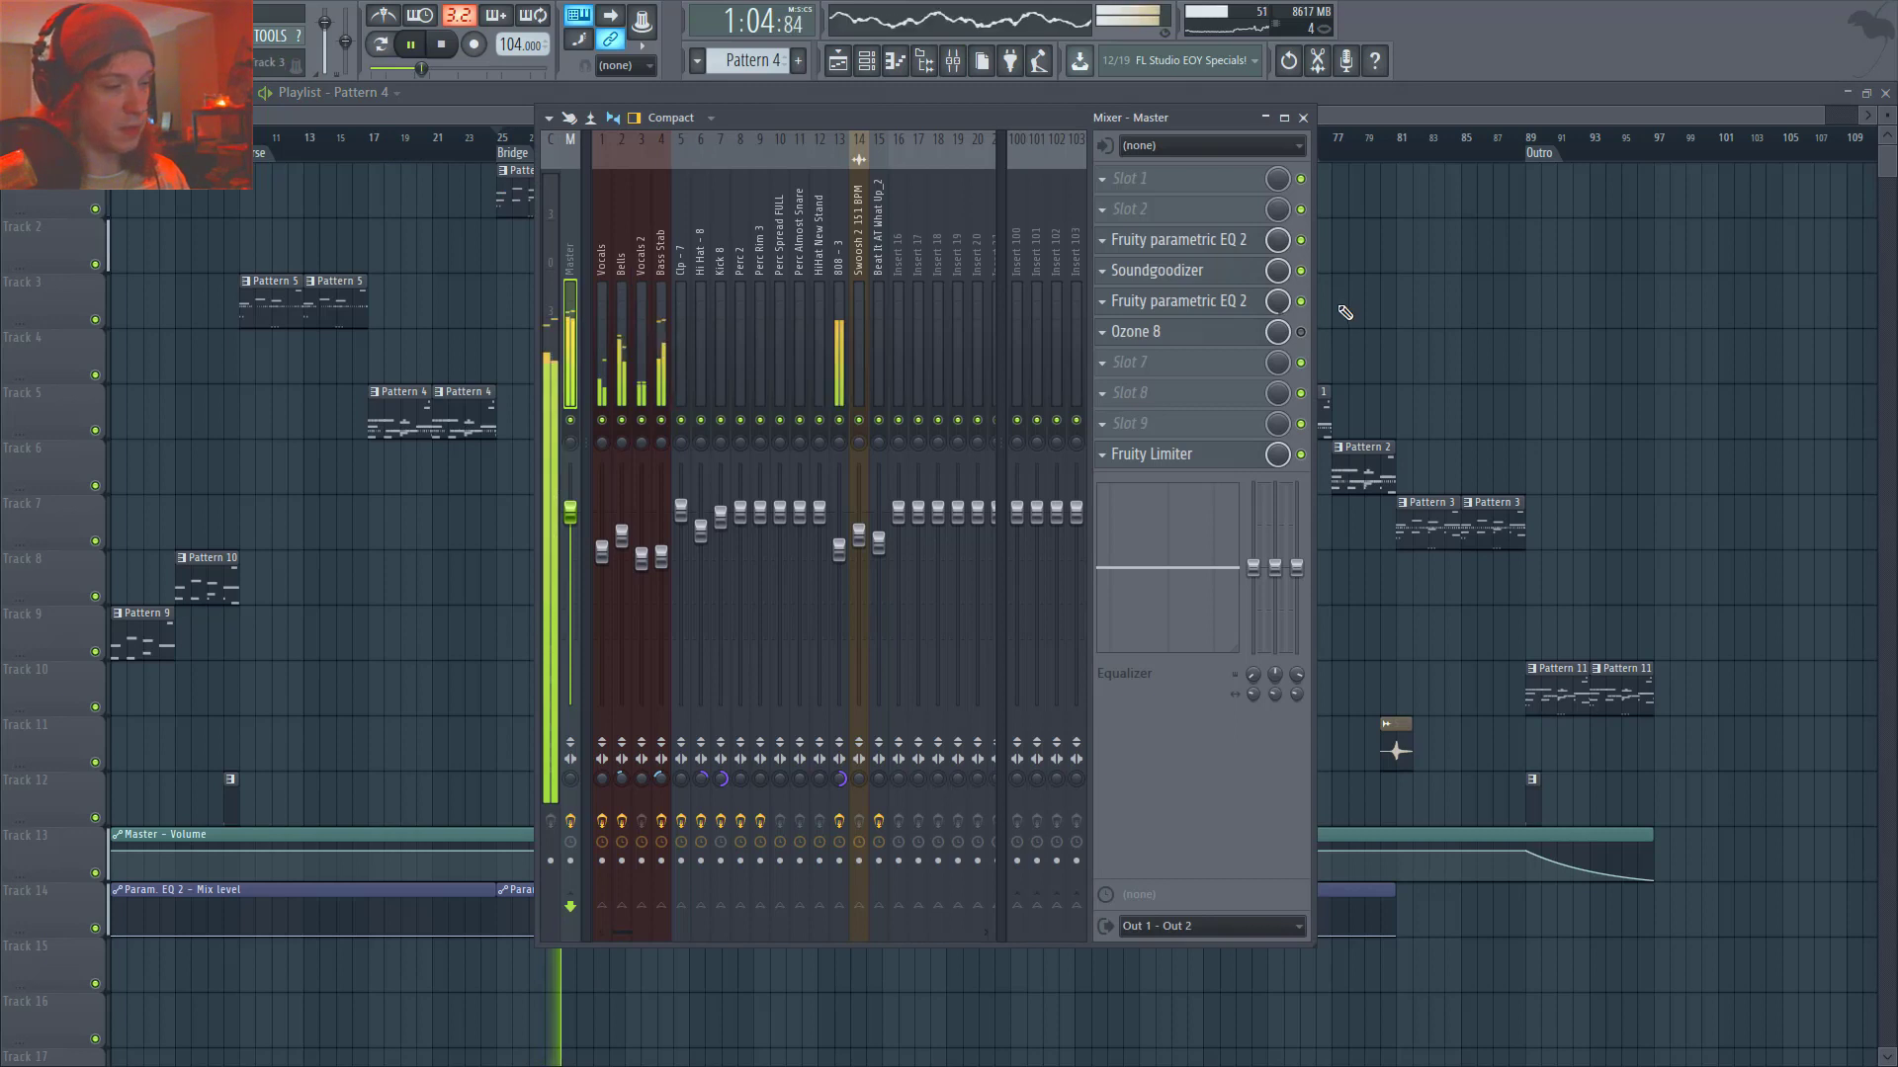
{"action": "left_click", "coordinate": [1250, 302]}
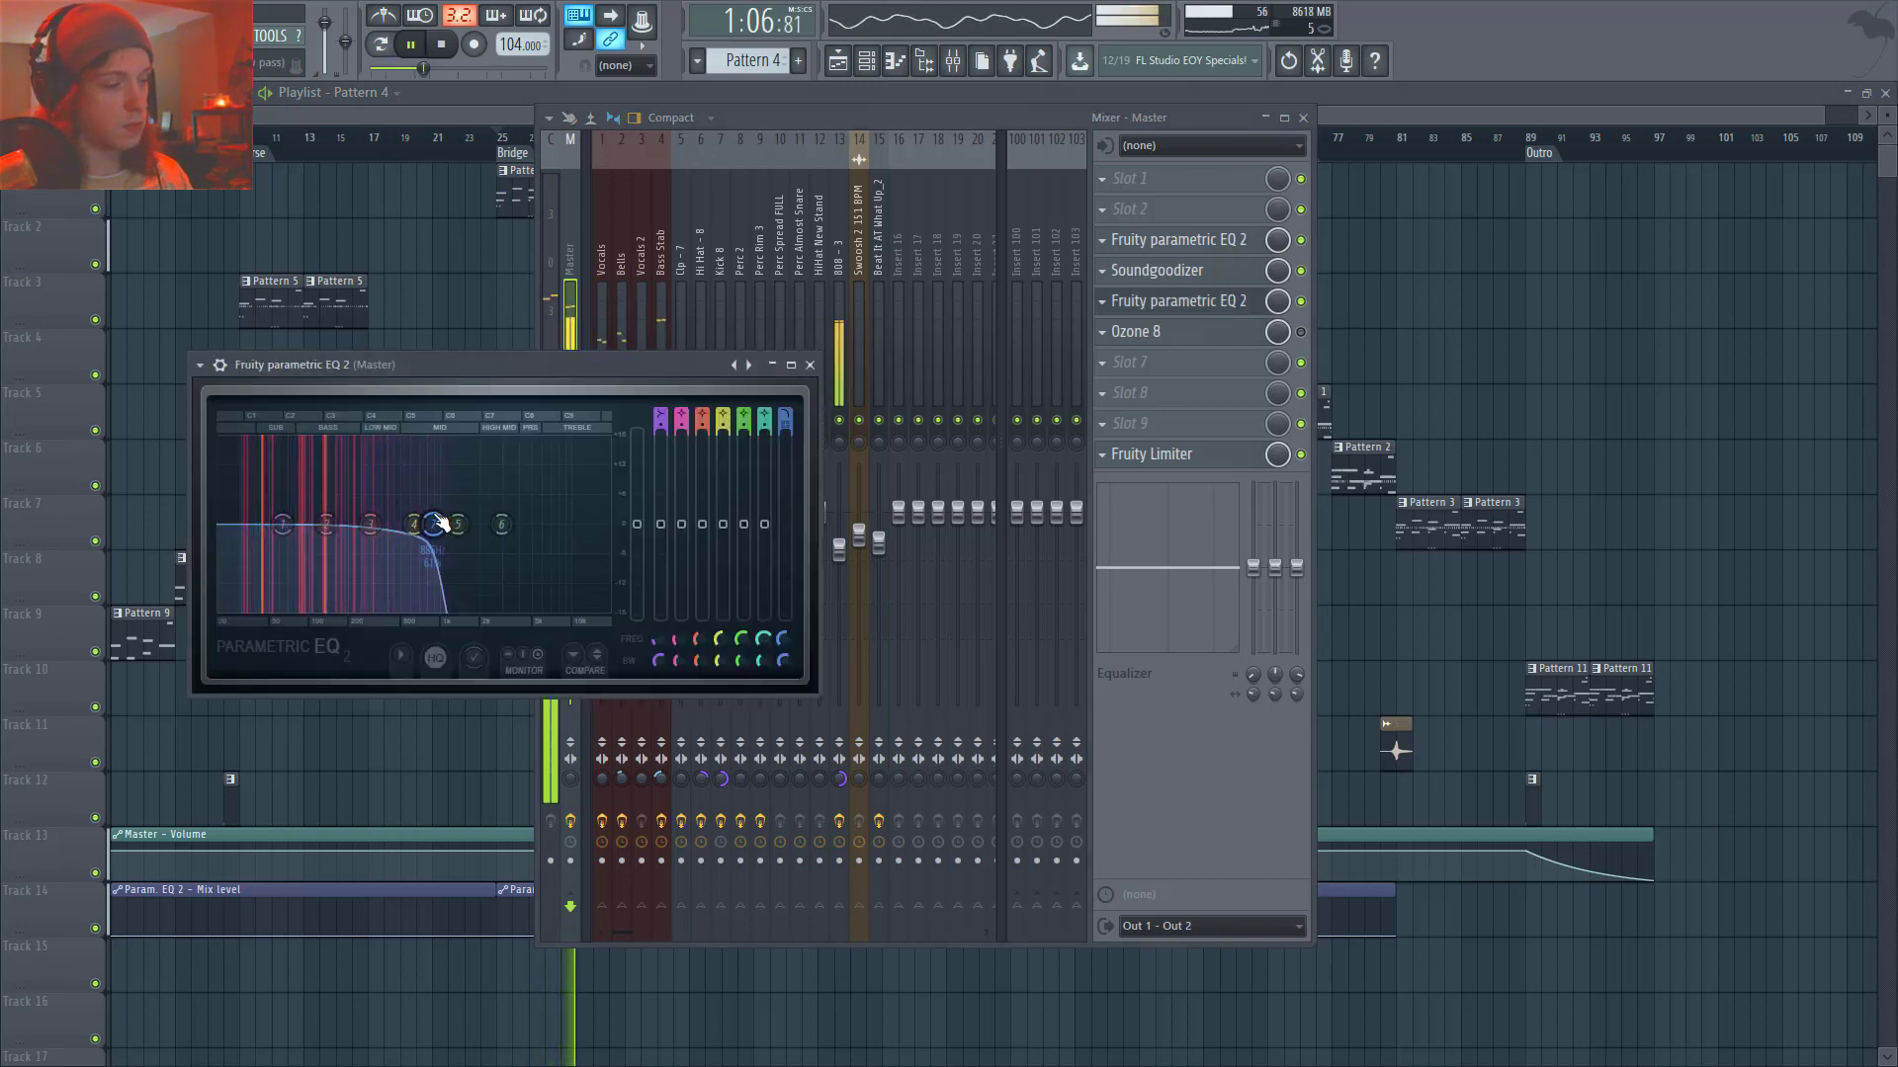
{"action": "key", "text": "F12"}
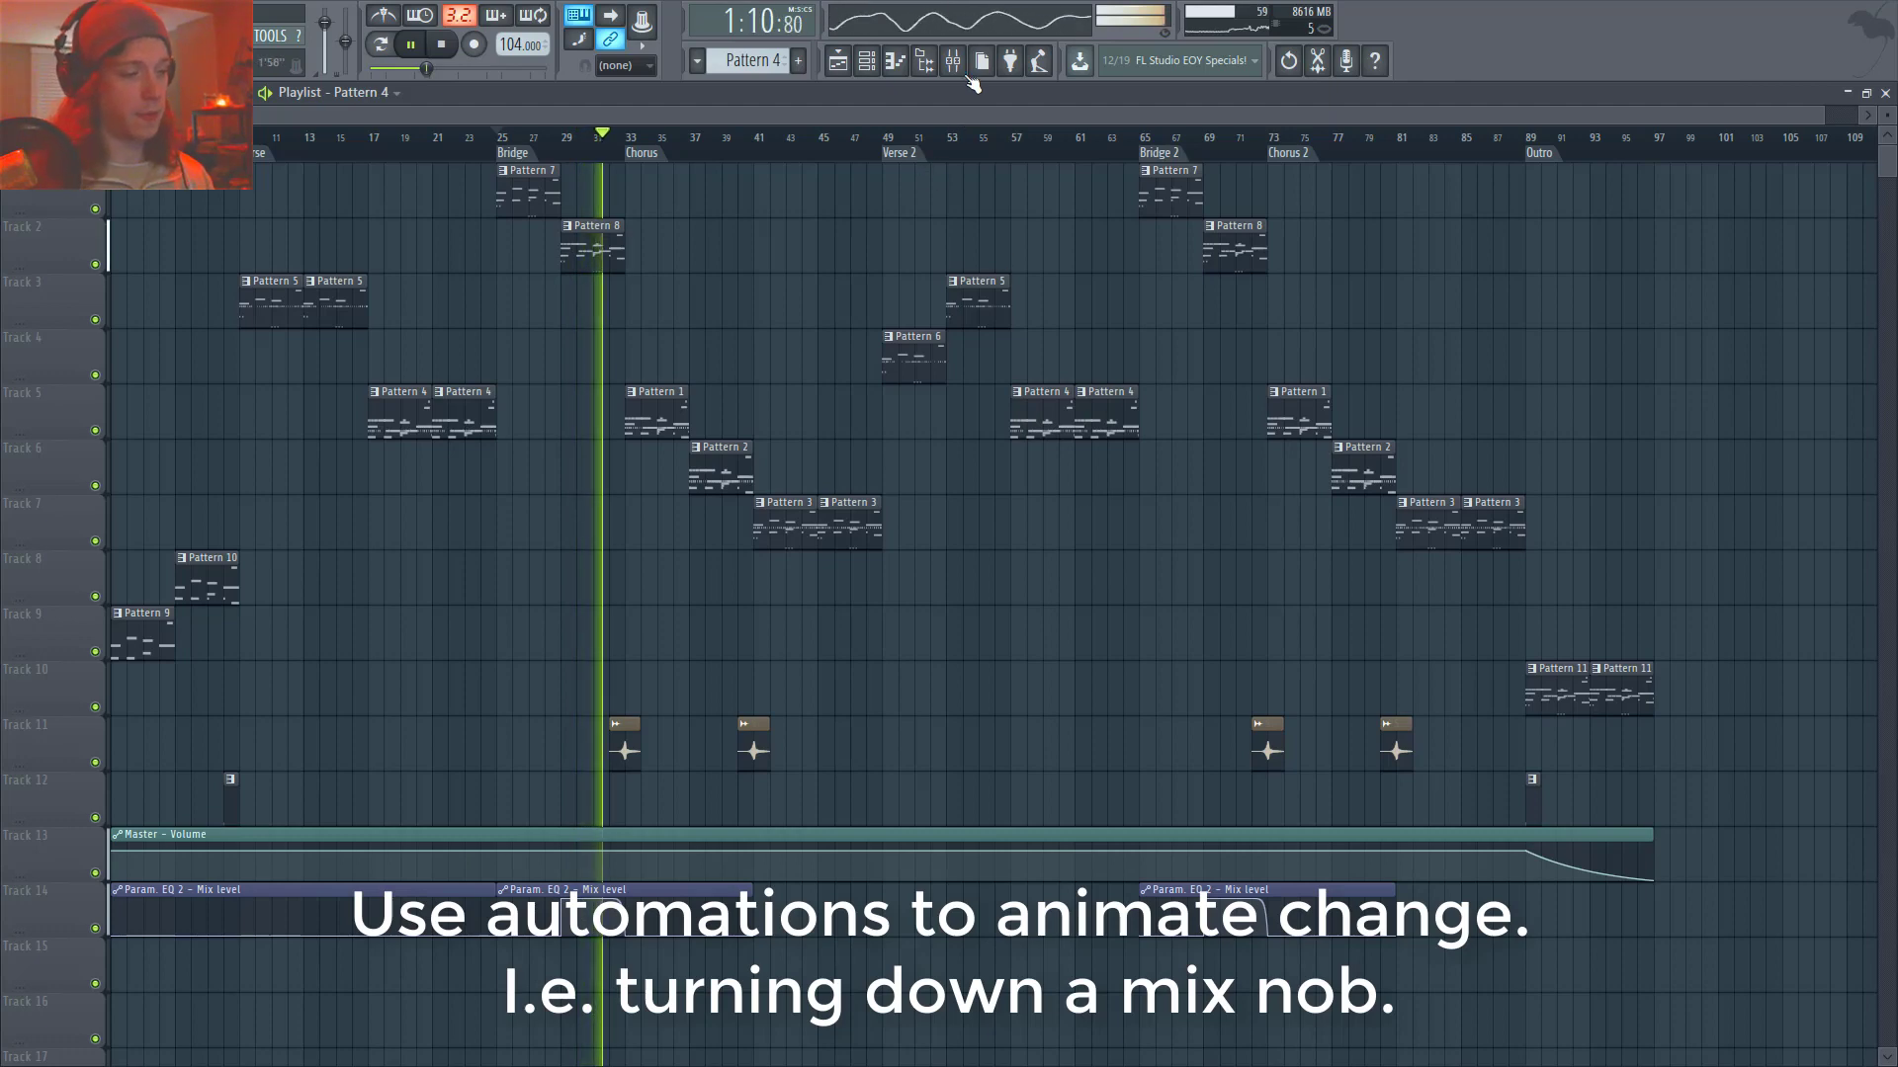
- Examine the Swoosh clip and EQ mix level automation leading into the first Chorus, and stop playback
{"action": "scroll", "coordinate": [642, 685], "scroll_direction": "up", "scroll_amount": 4}
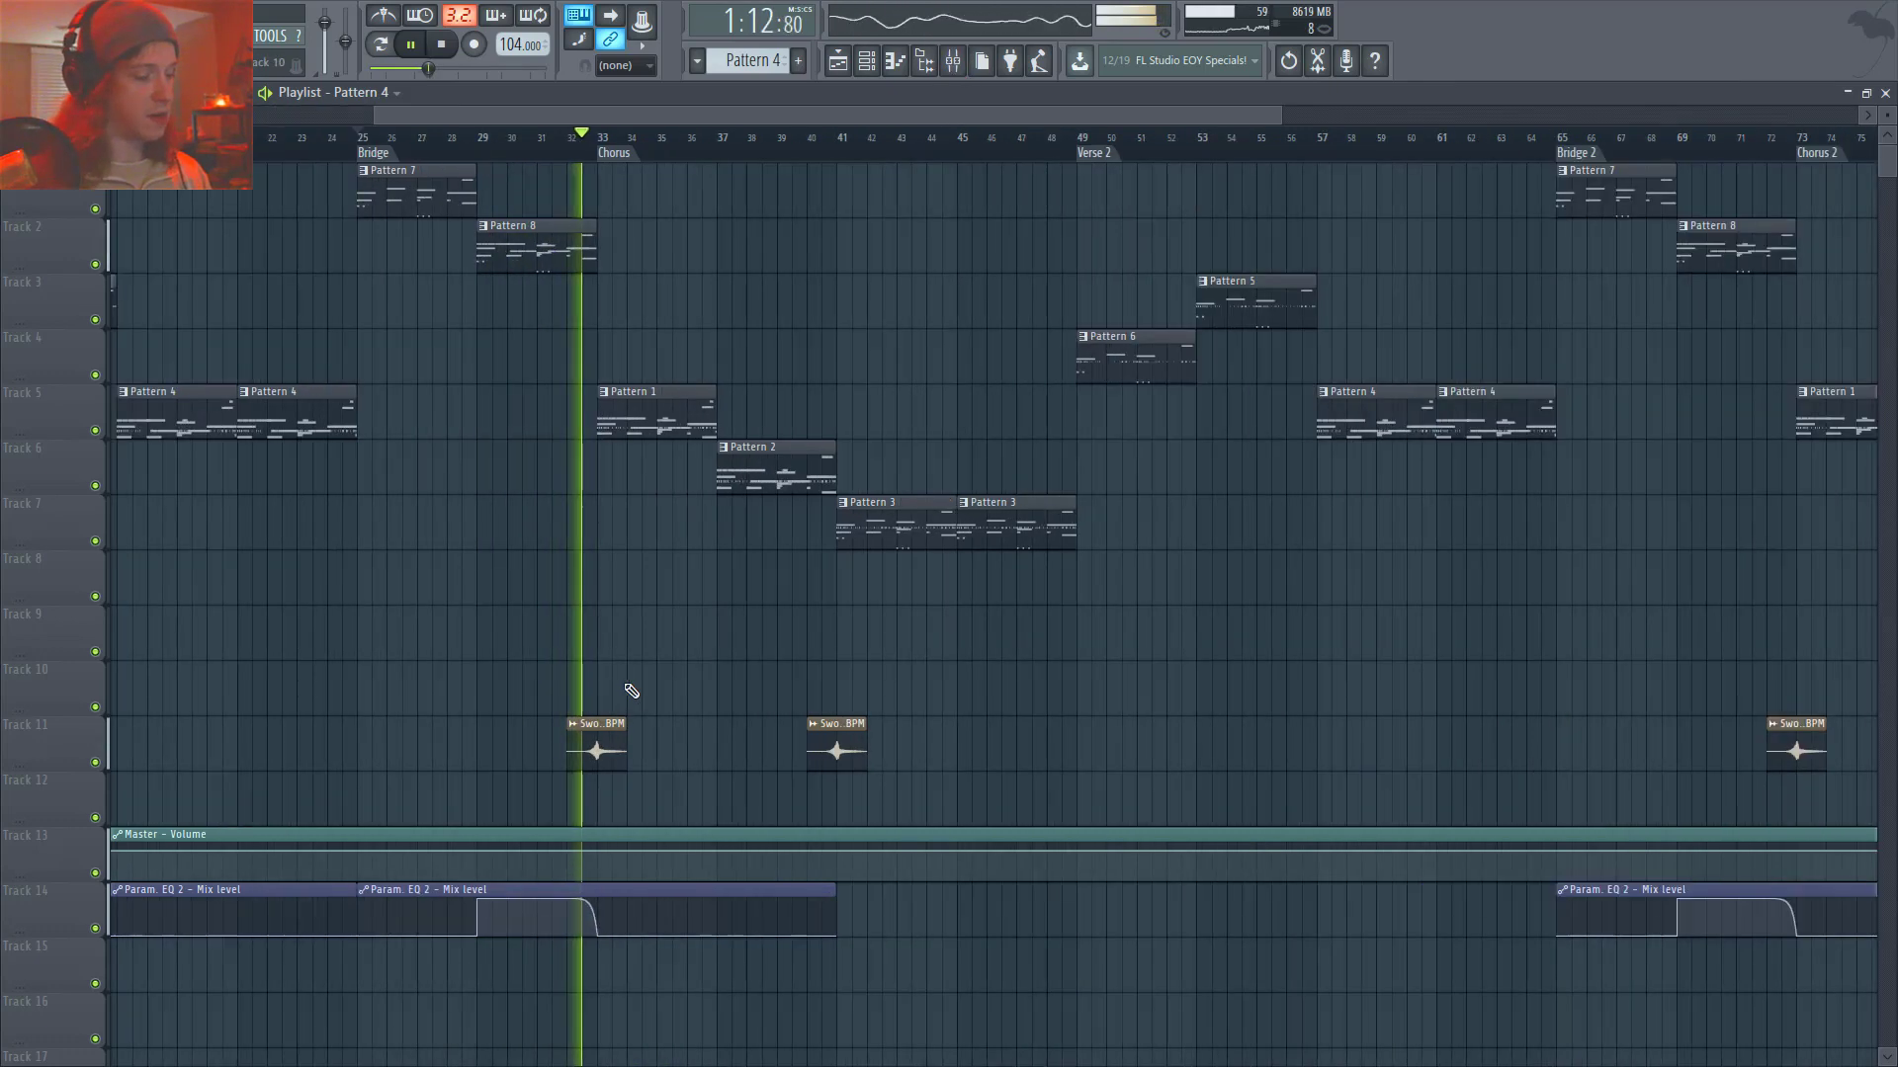
{"action": "key", "text": "space"}
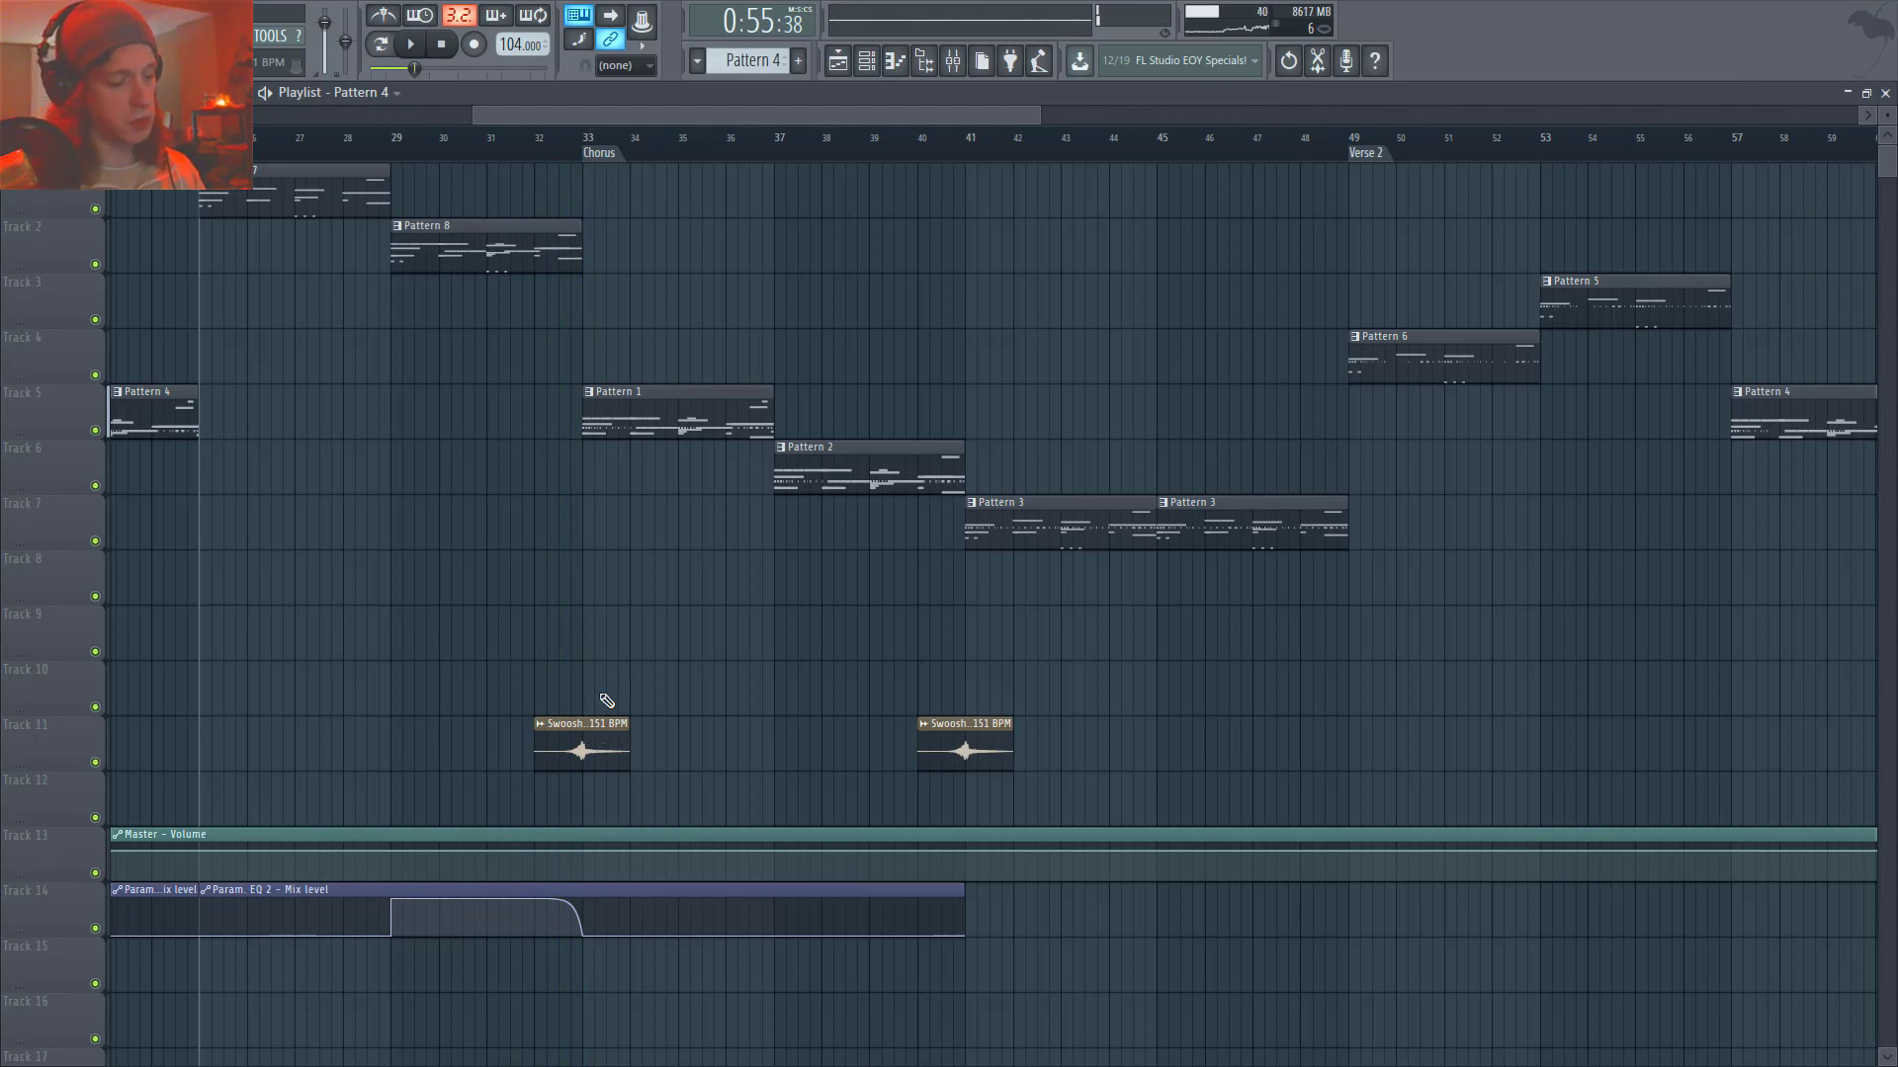
- Play the song from bar 31 while watching the Master track's lower Fruity parametric EQ 2 mix level in the mixer, and stop playback
{"action": "left_click", "coordinate": [489, 133]}
{"action": "key", "text": "space"}
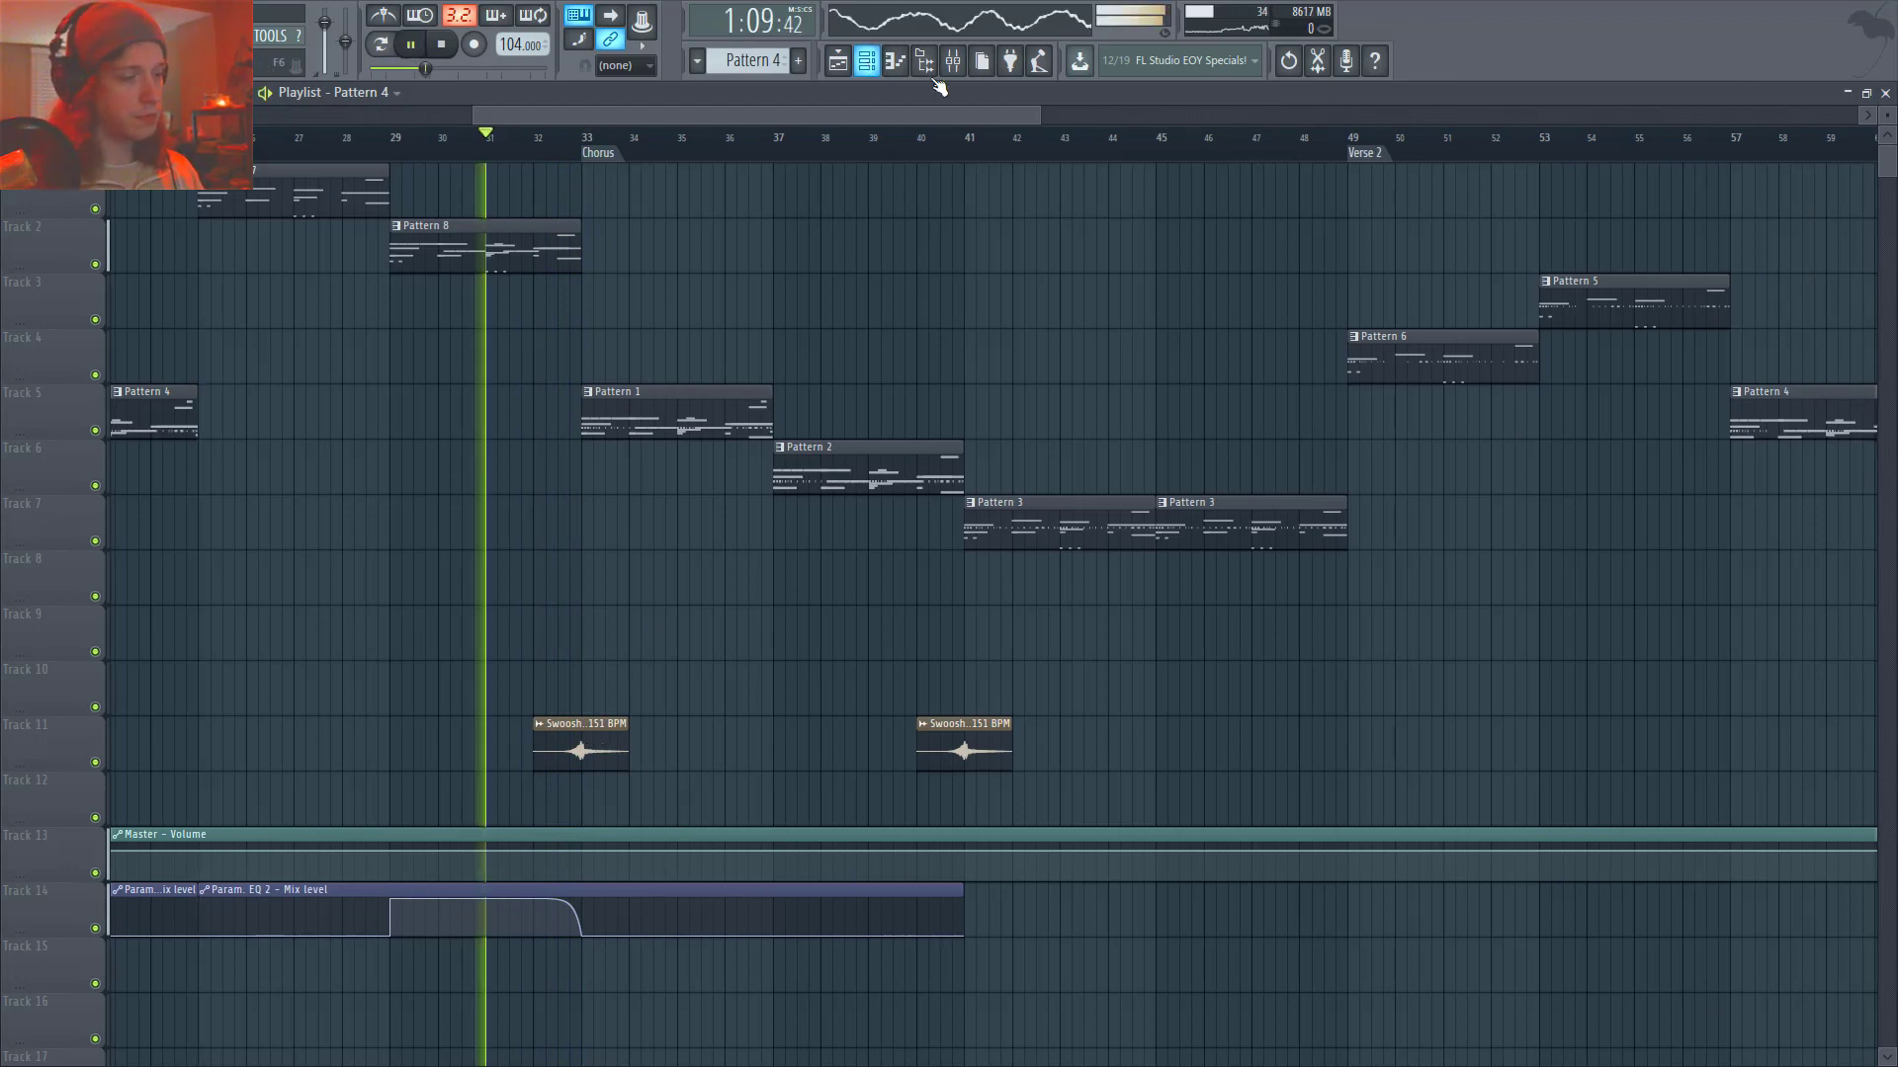
{"action": "key", "text": "F9"}
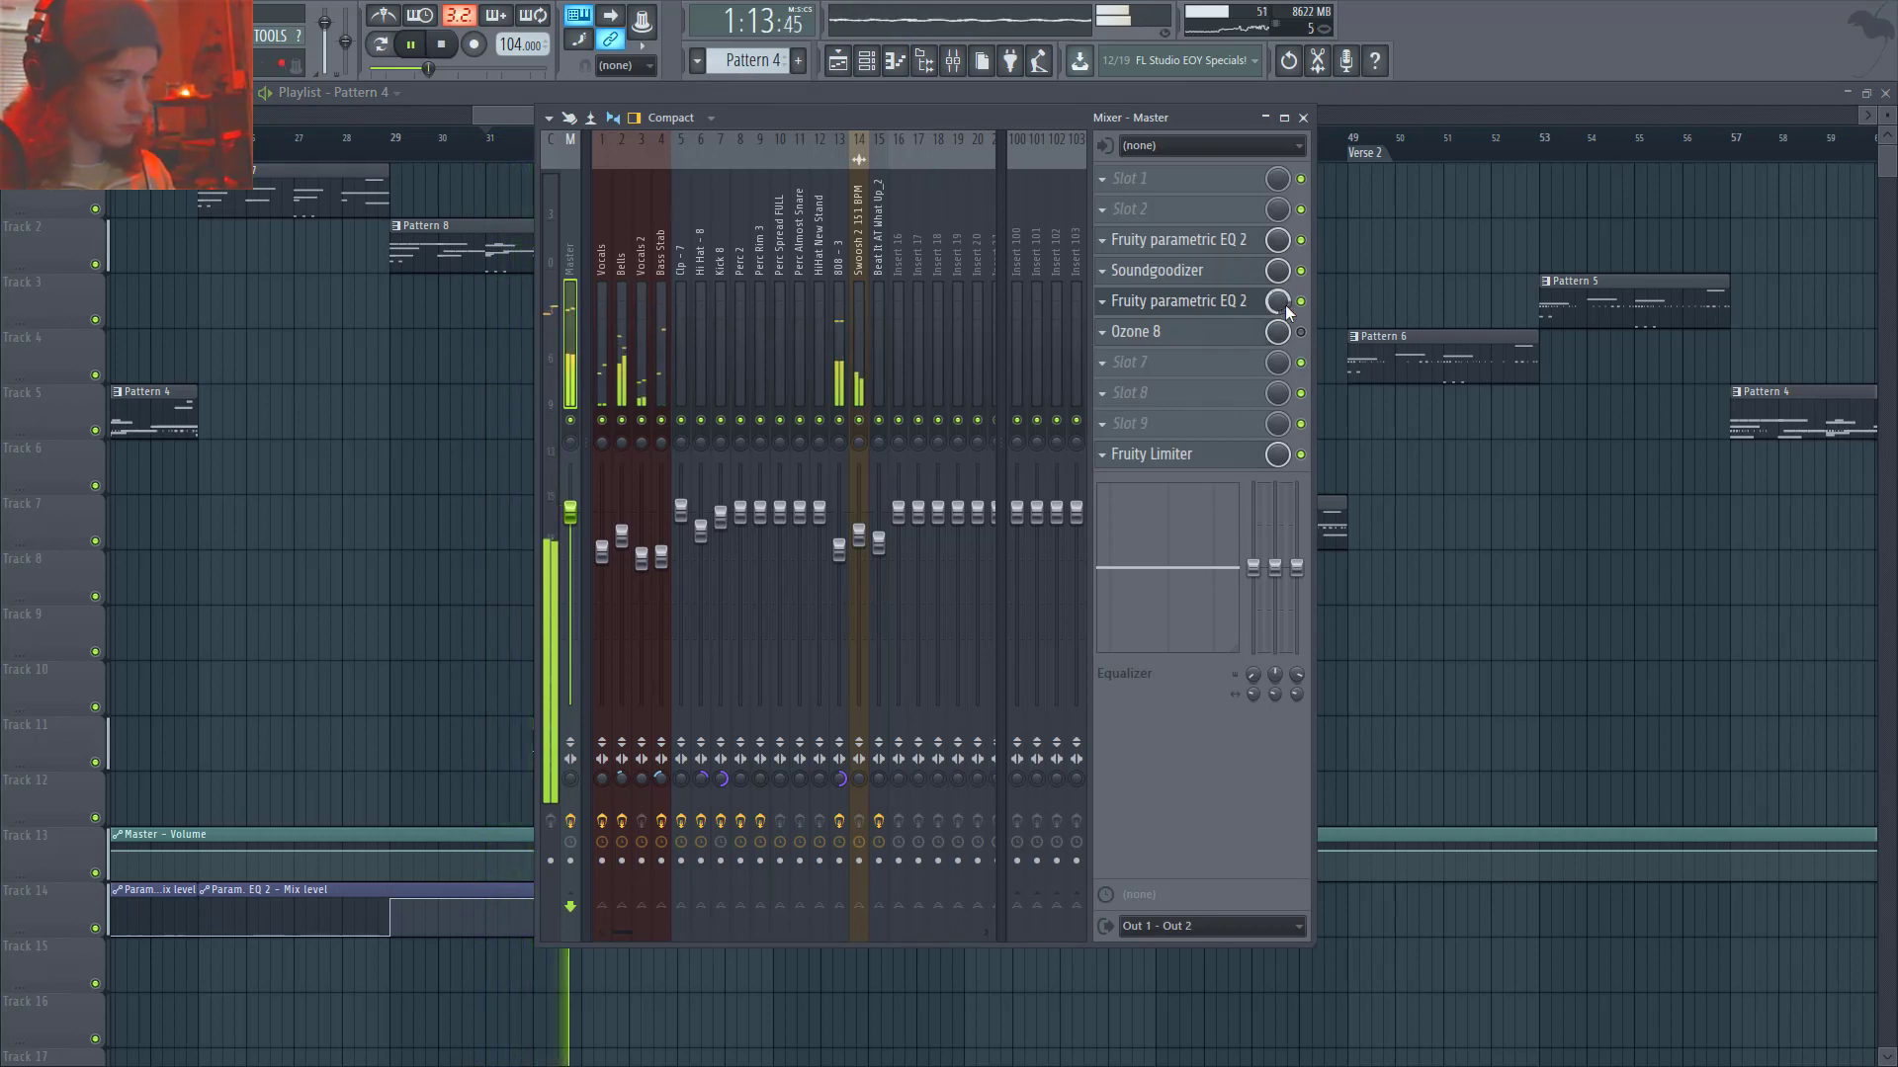
{"action": "key", "text": "space"}
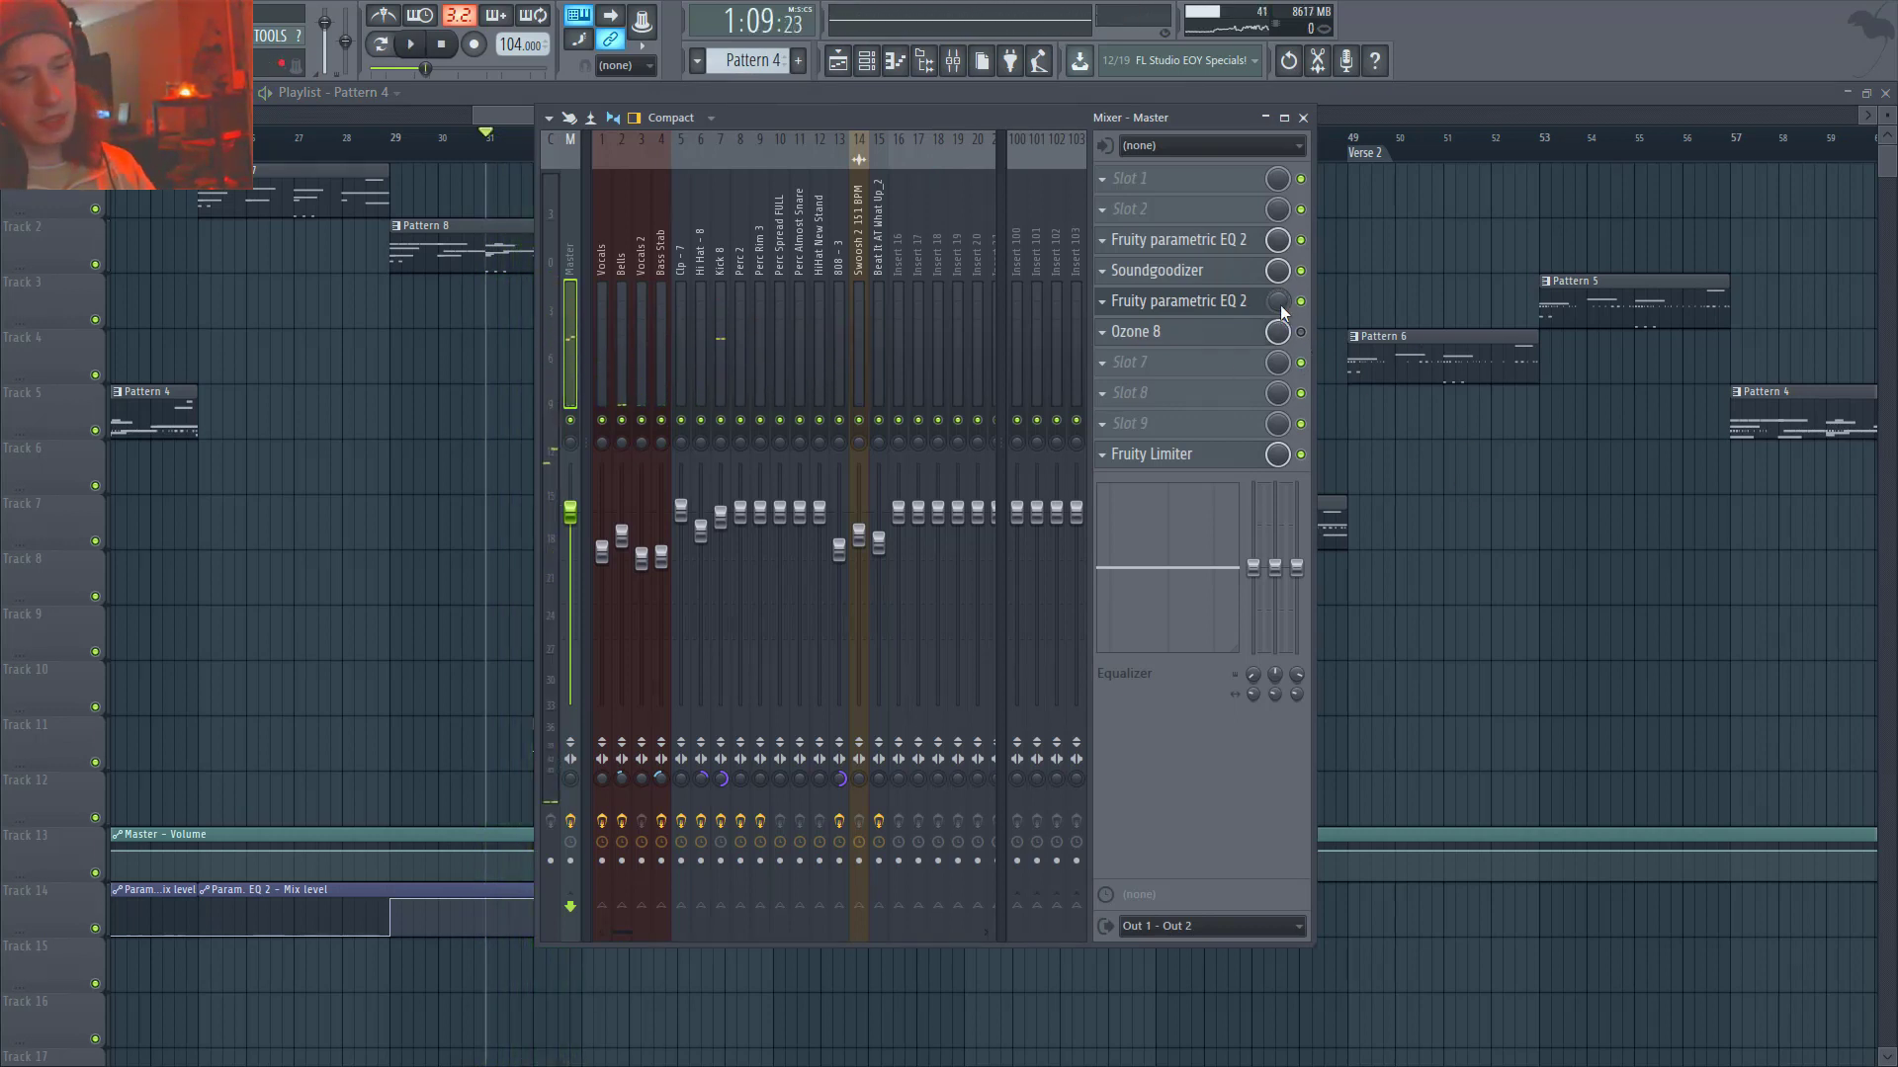
- Inspect the curve and mix level automation options of the Master track's lower Fruity parametric EQ 2, and return to the playlist
{"action": "right_click", "coordinate": [1279, 303]}
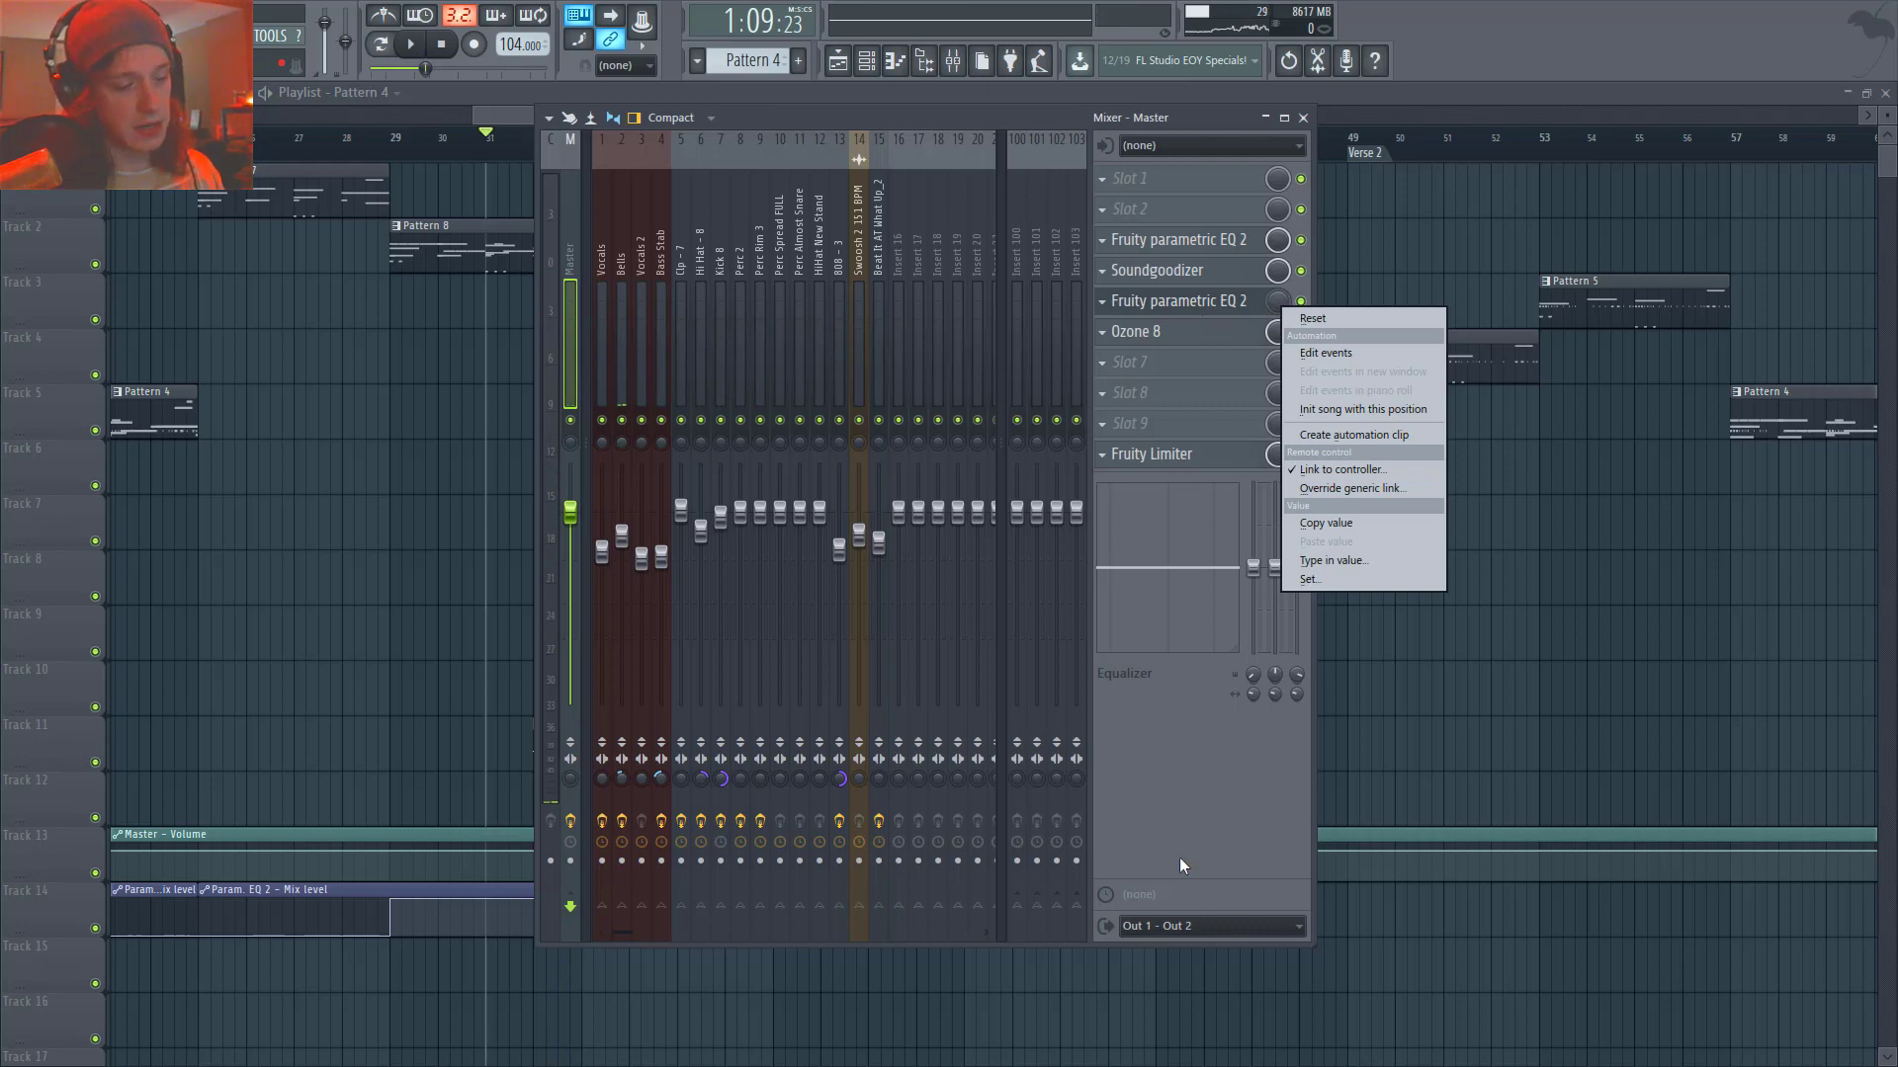
{"action": "left_click", "coordinate": [1257, 420]}
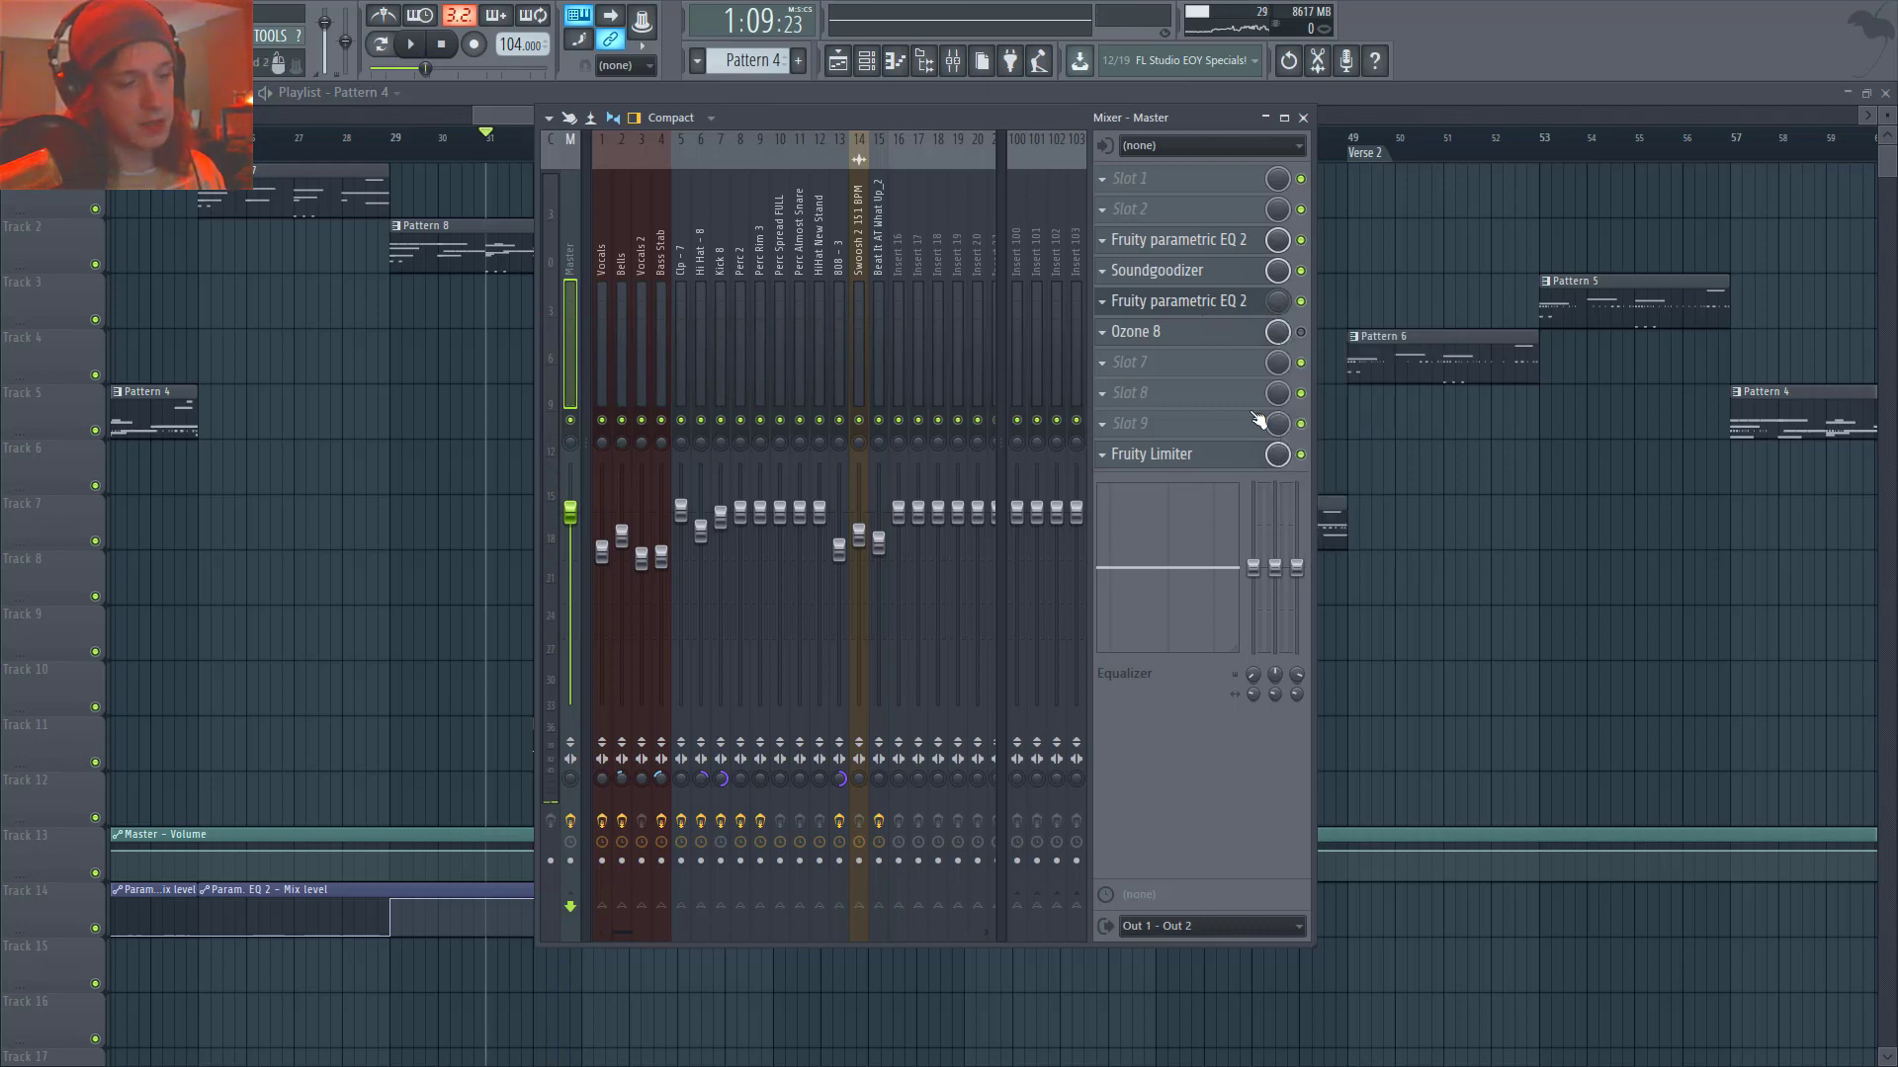
{"action": "left_click", "coordinate": [1235, 313]}
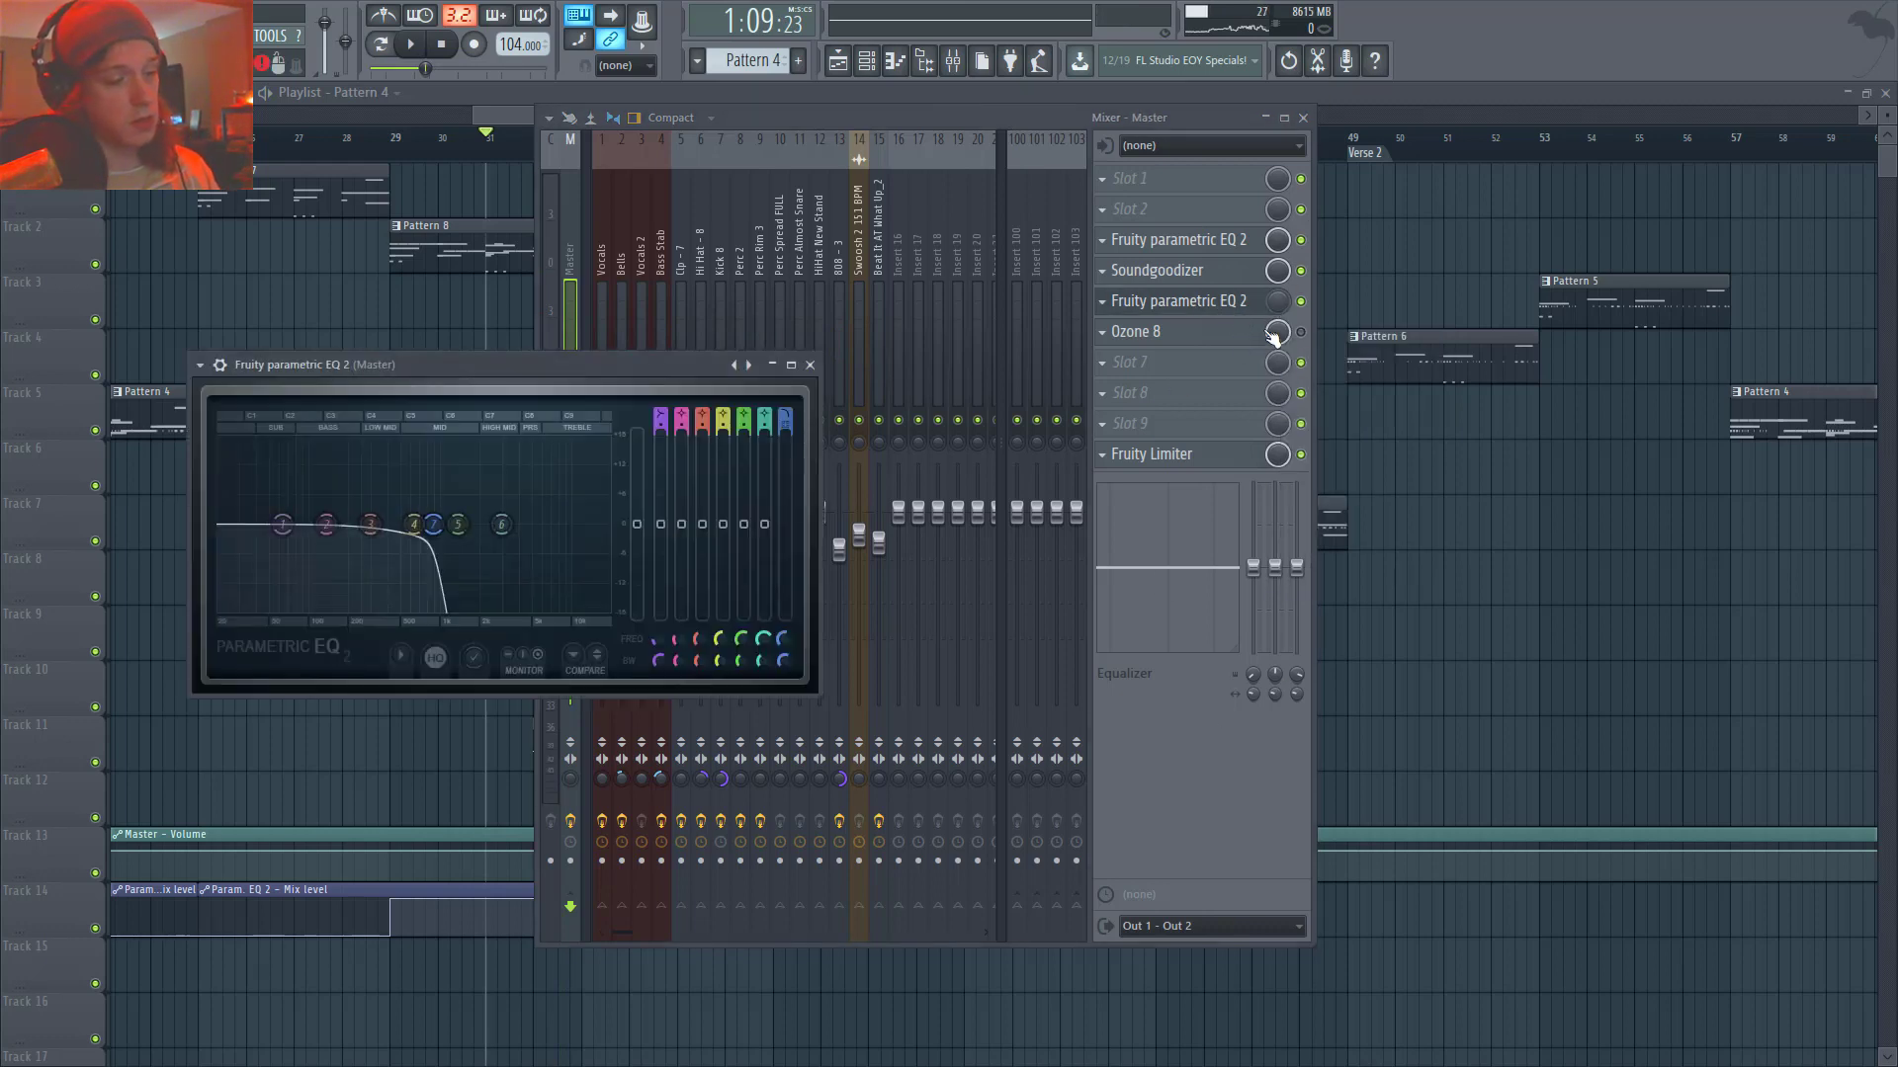
{"action": "right_click", "coordinate": [1279, 302]}
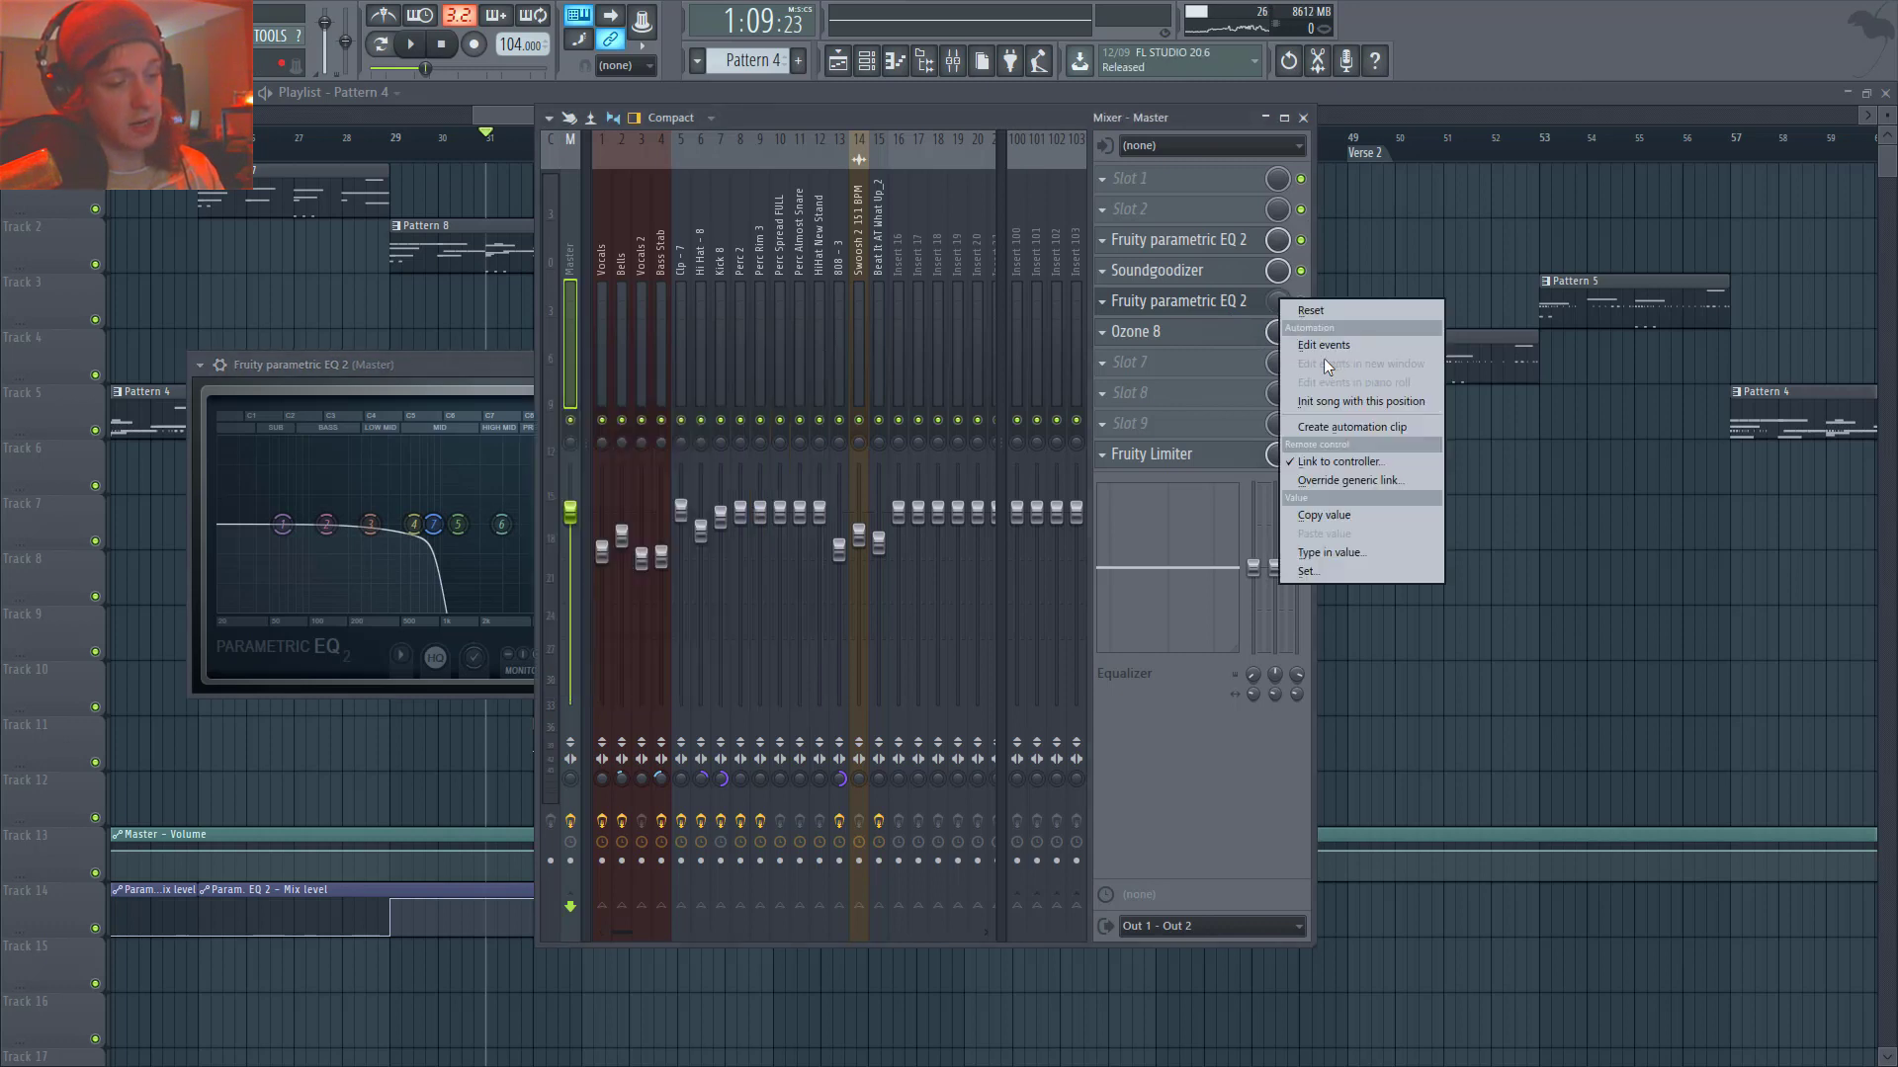
{"action": "left_click", "coordinate": [1353, 427]}
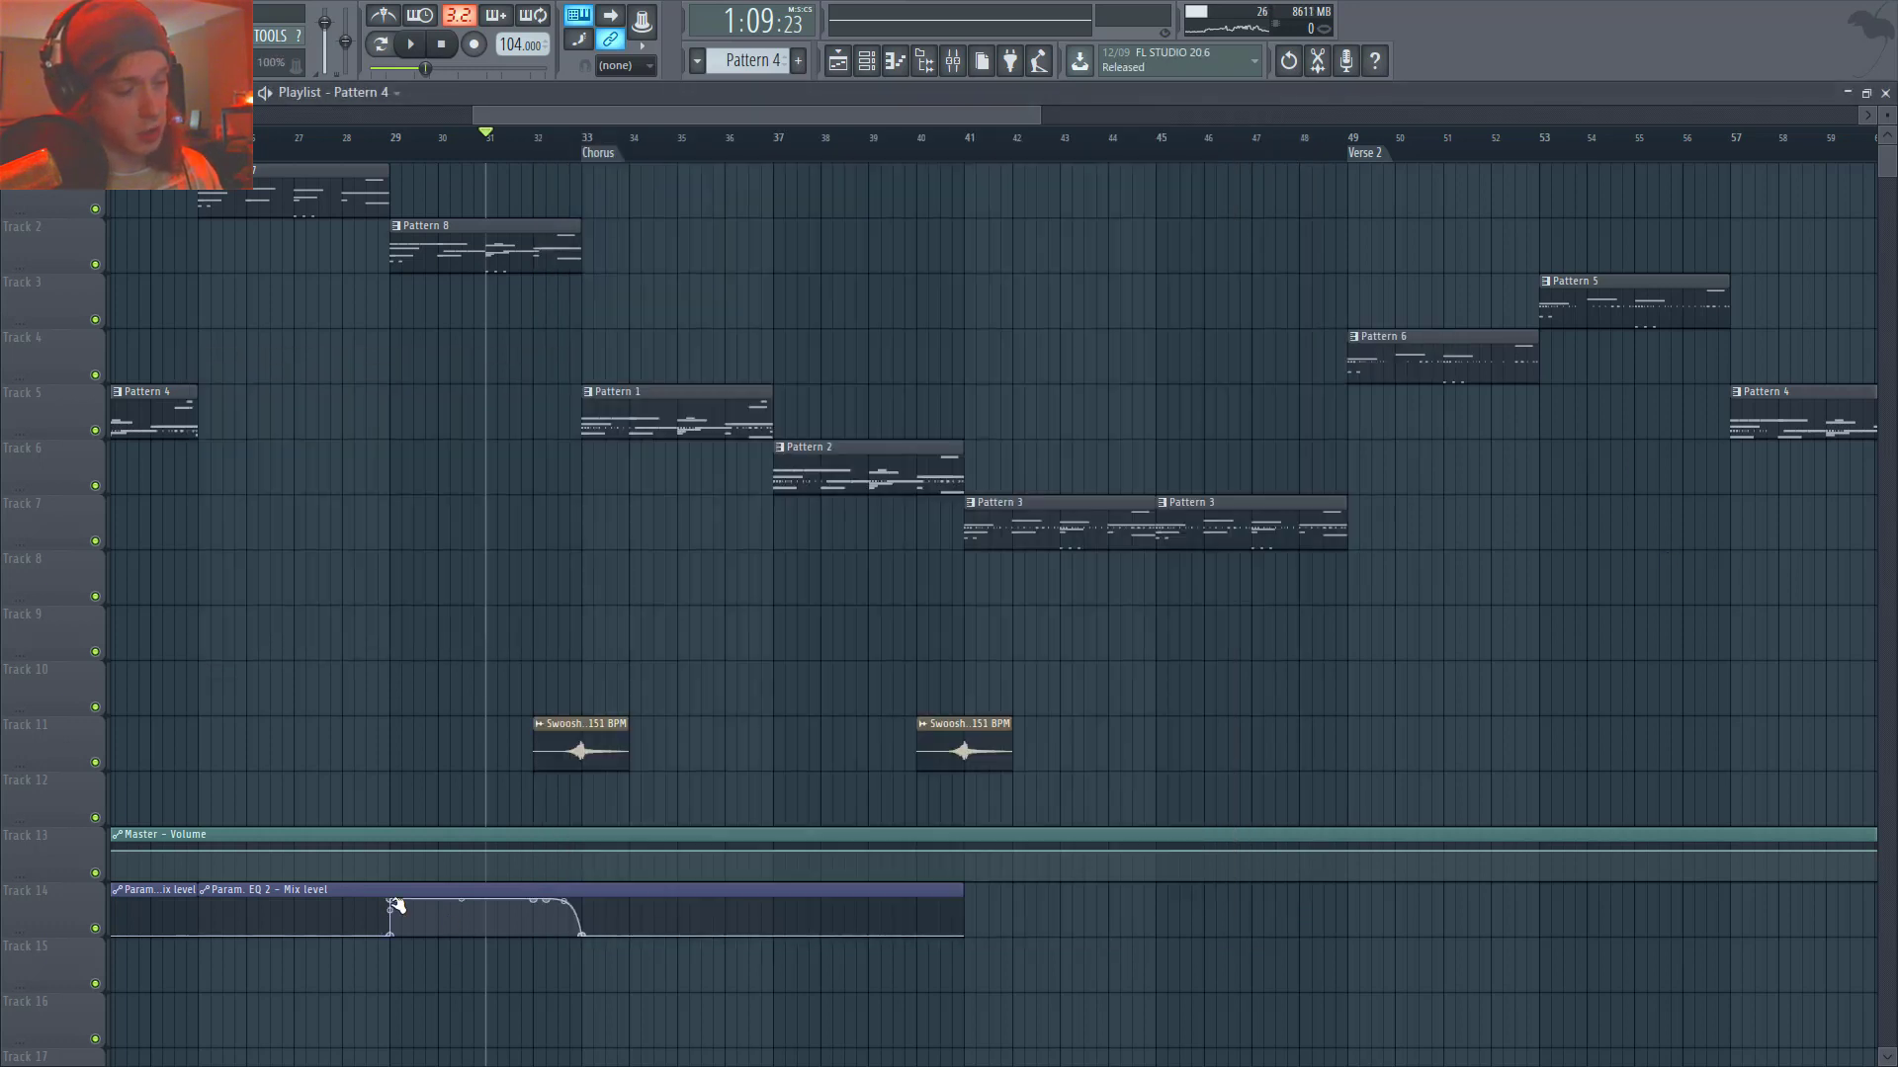
- Examine the EQ mix level automation jump at bar 29 and review Pattern 8's channel rack
{"action": "left_click", "coordinate": [394, 905]}
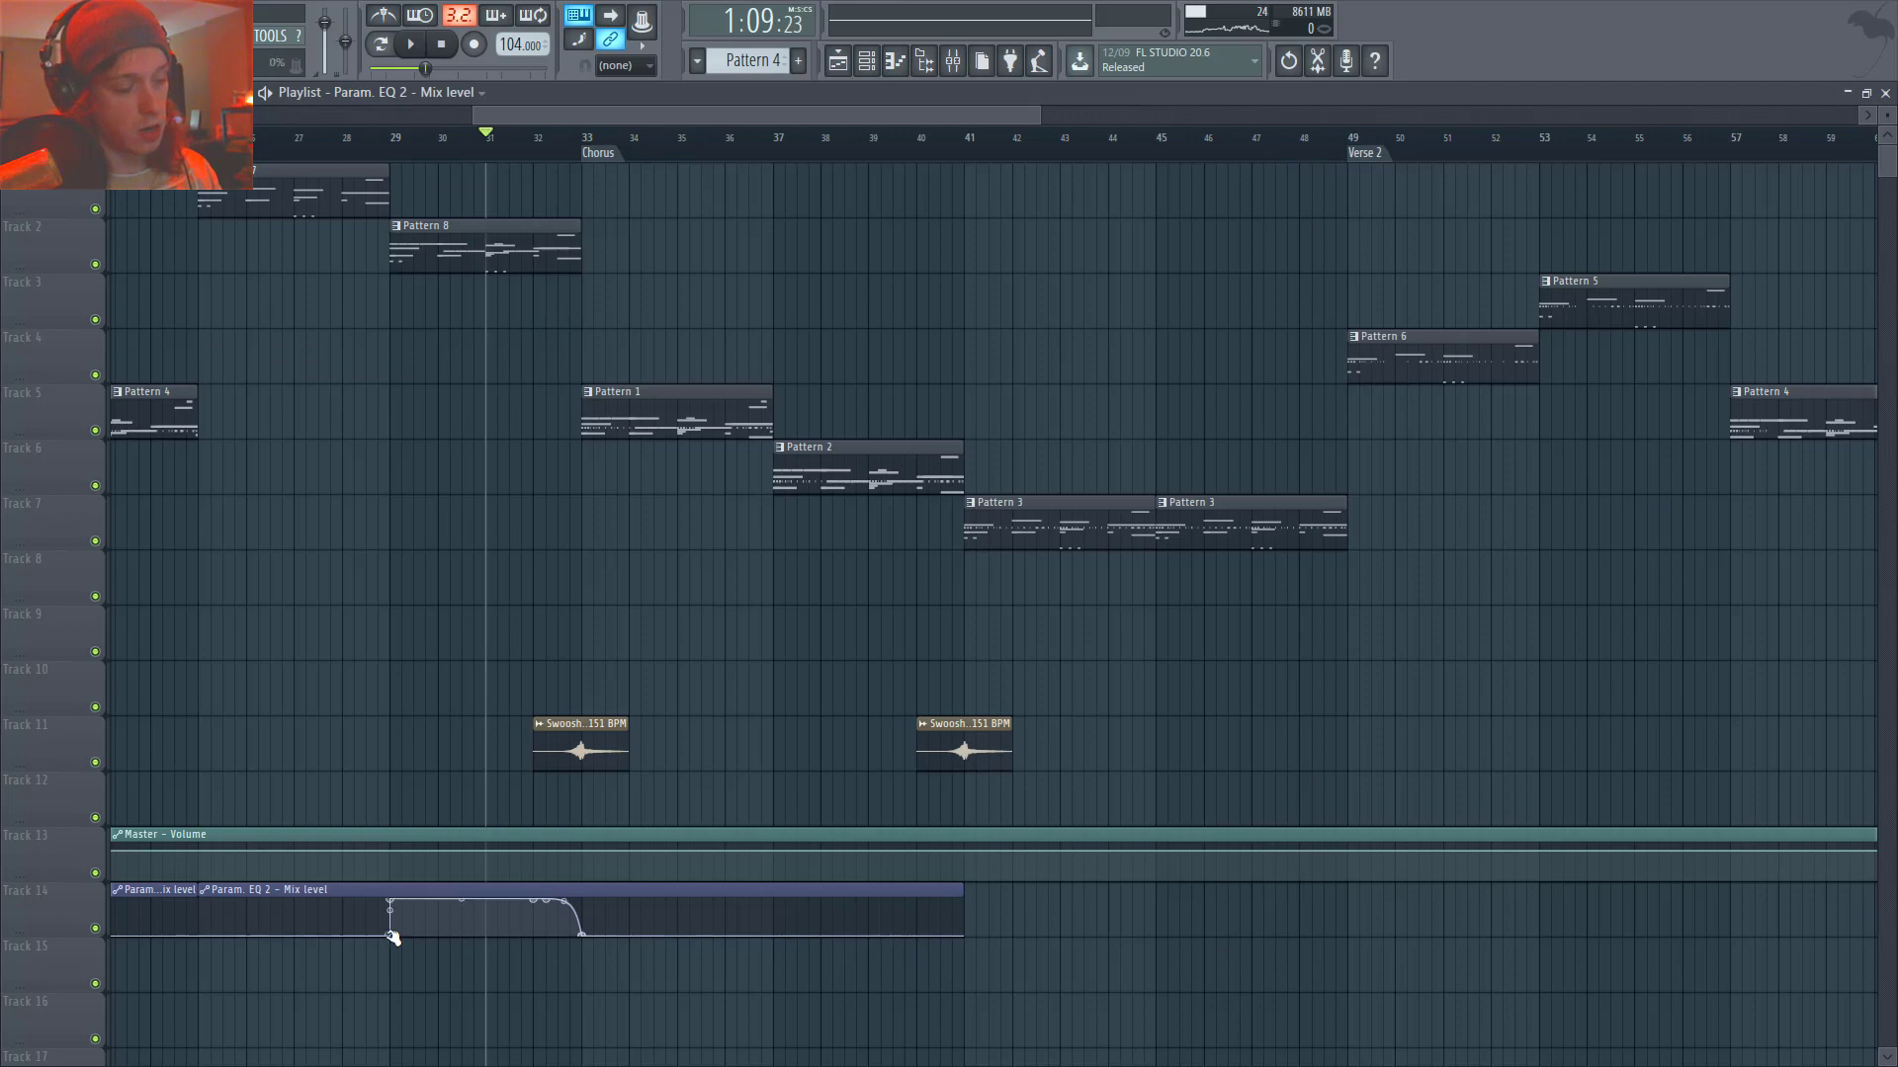
{"action": "left_click", "coordinate": [399, 143]}
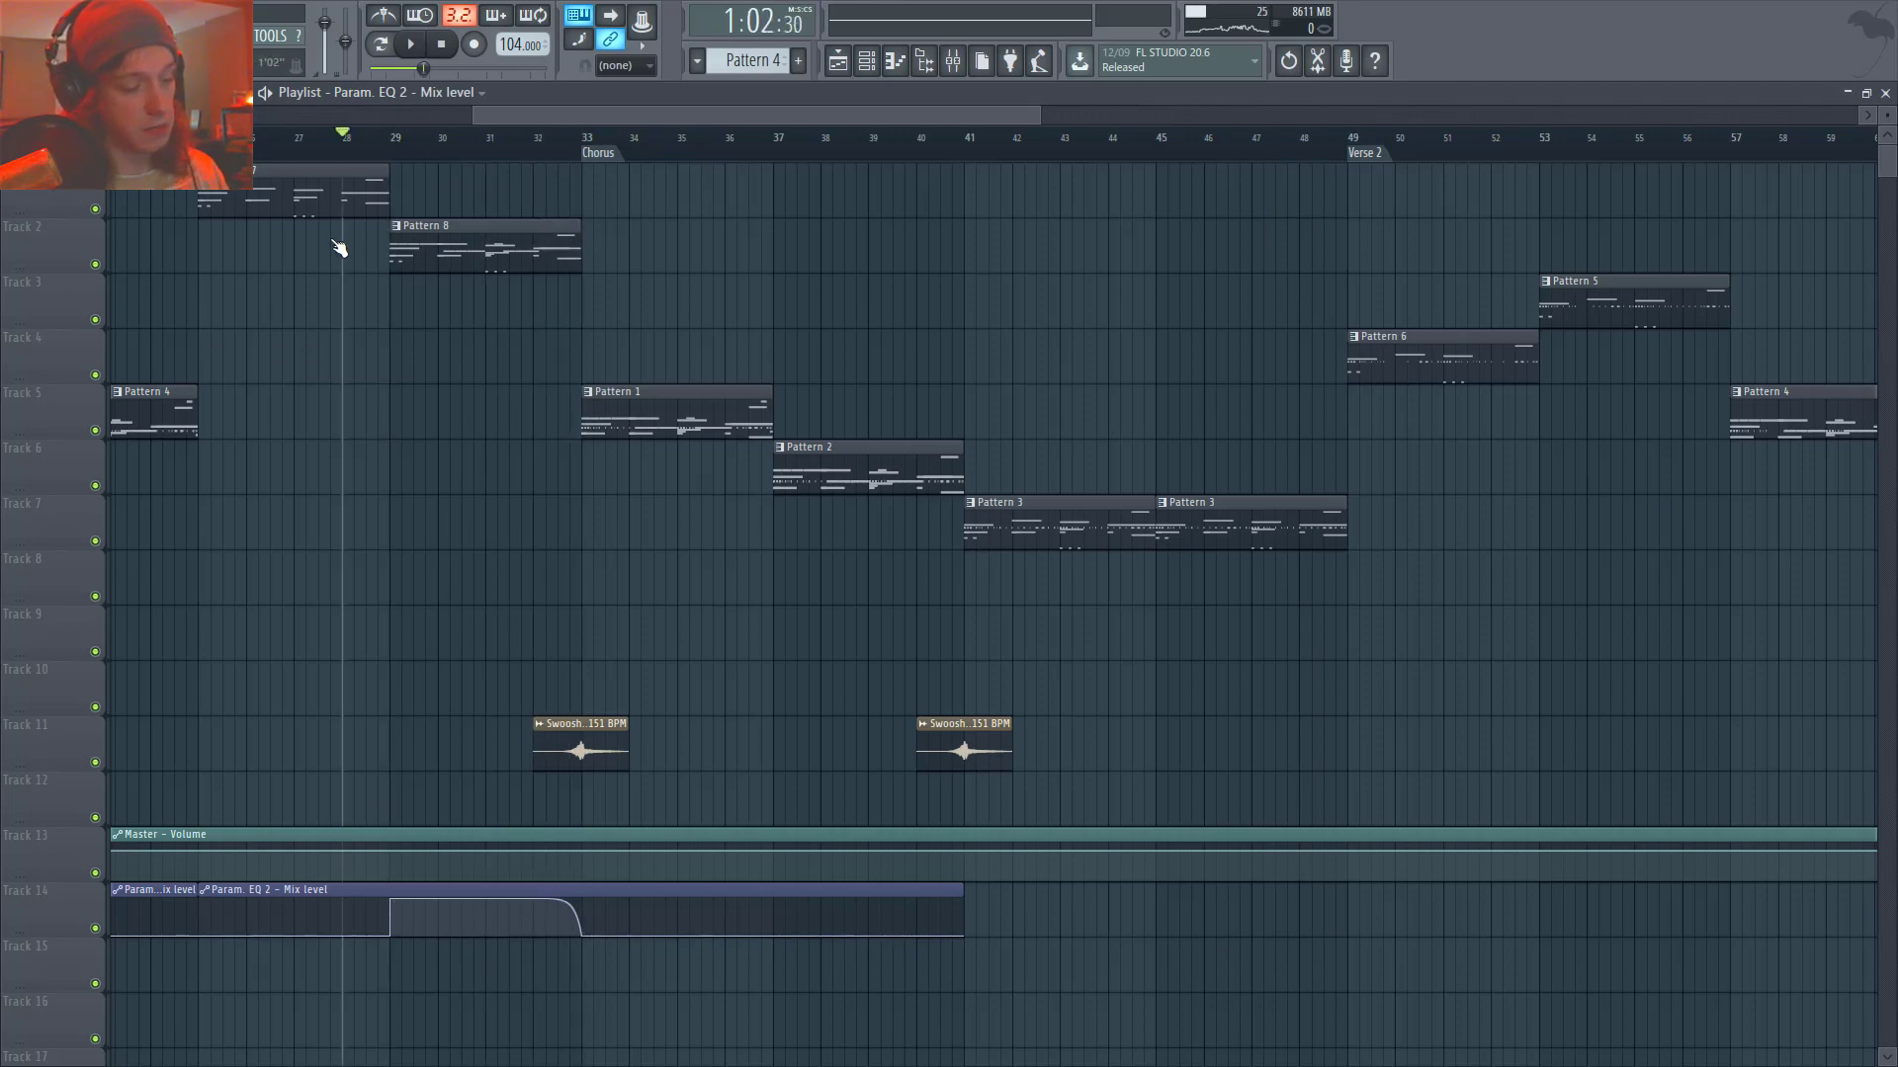
{"action": "key", "text": "F6"}
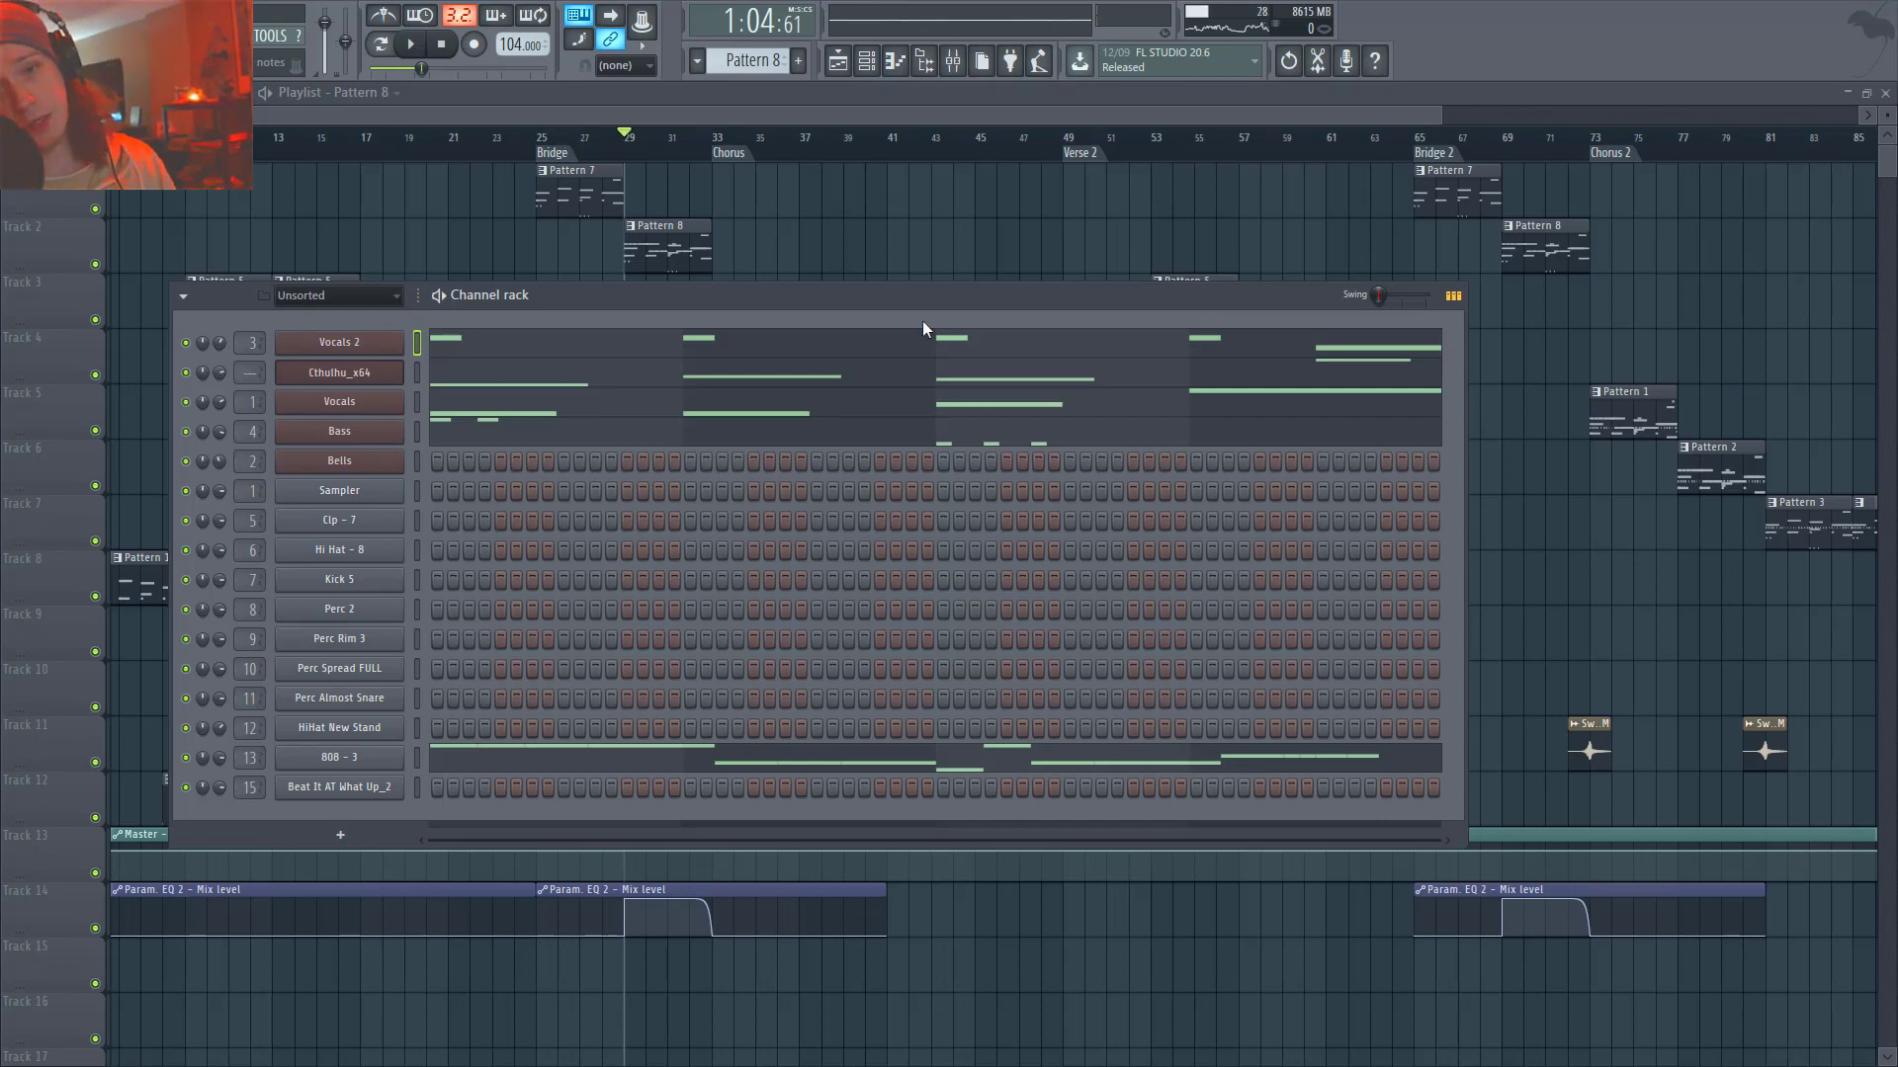
{"action": "key", "text": "F6"}
- Move the playhead to the first Chorus at bar 33, and audition Pattern 1 with its channel rack open
{"action": "left_click_drag", "start_coordinate": [608, 156], "coordinate": [544, 148]}
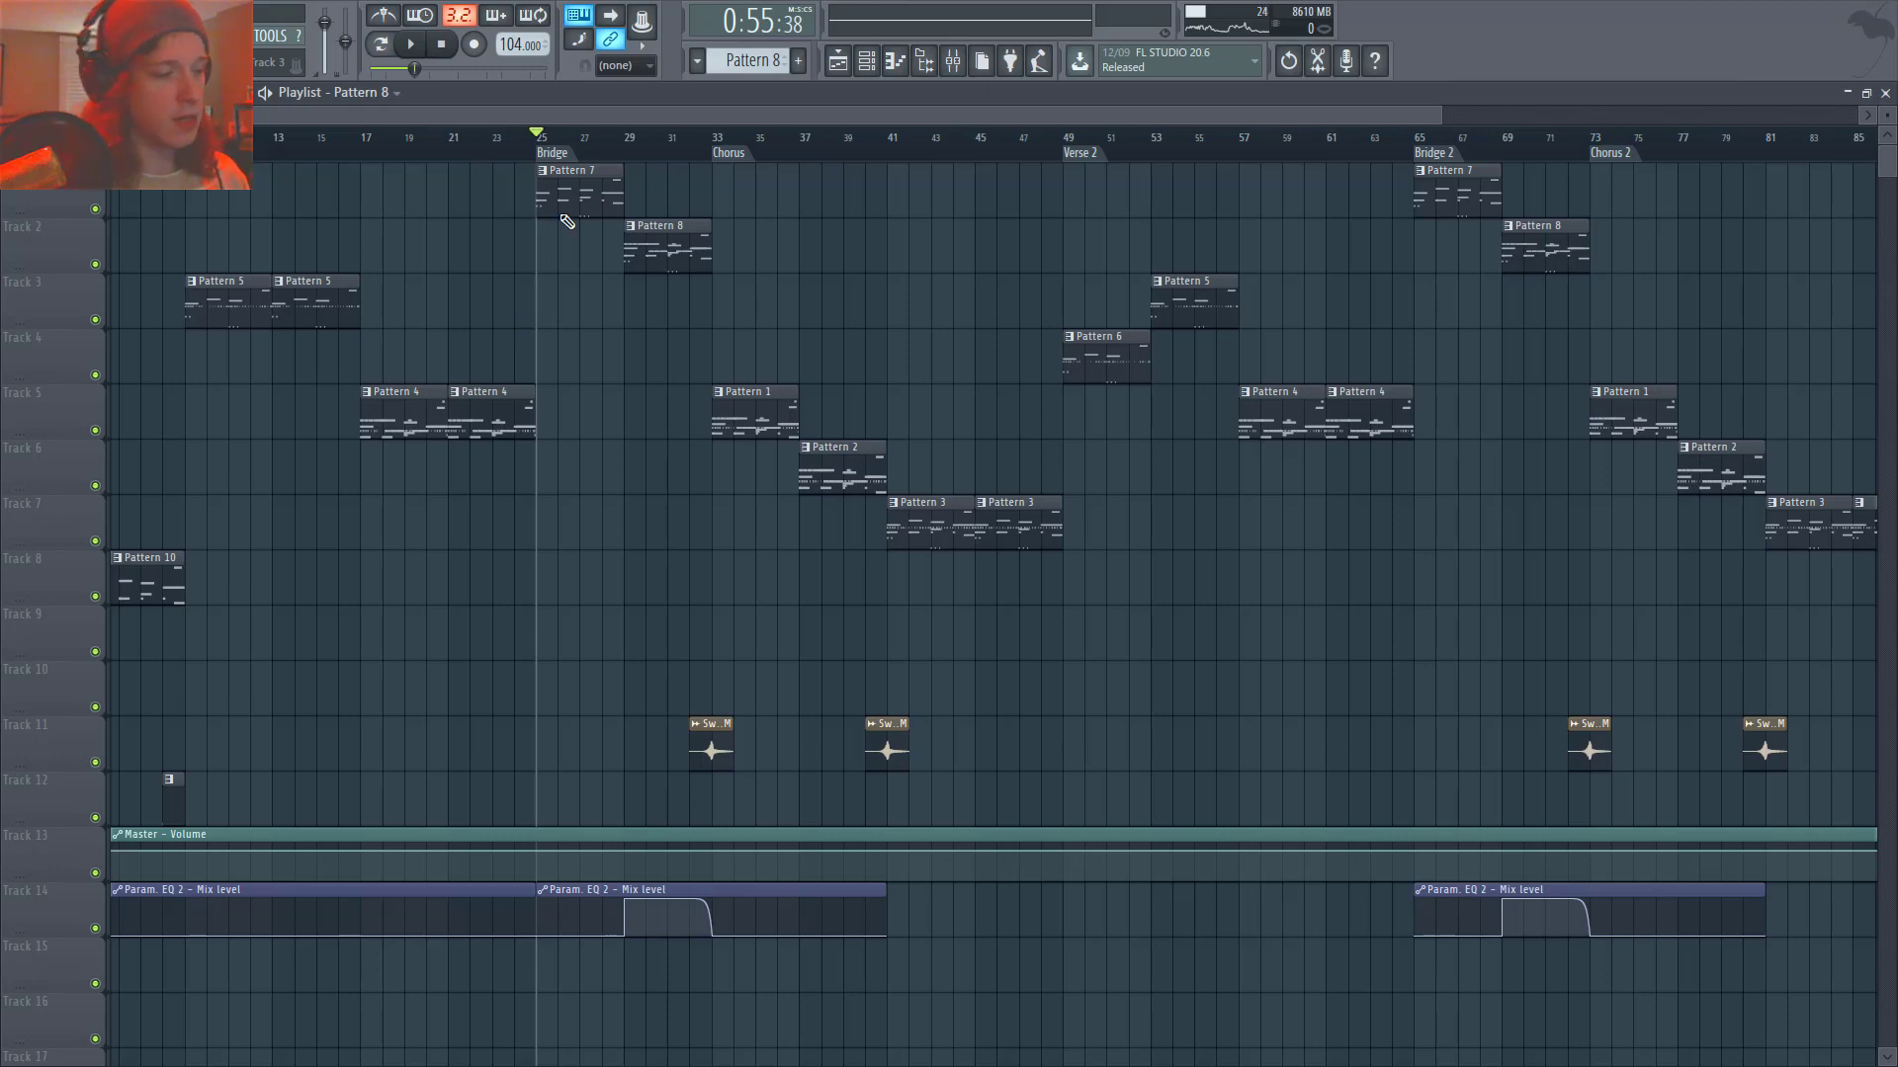
{"action": "left_click_drag", "start_coordinate": [647, 149], "coordinate": [714, 136]}
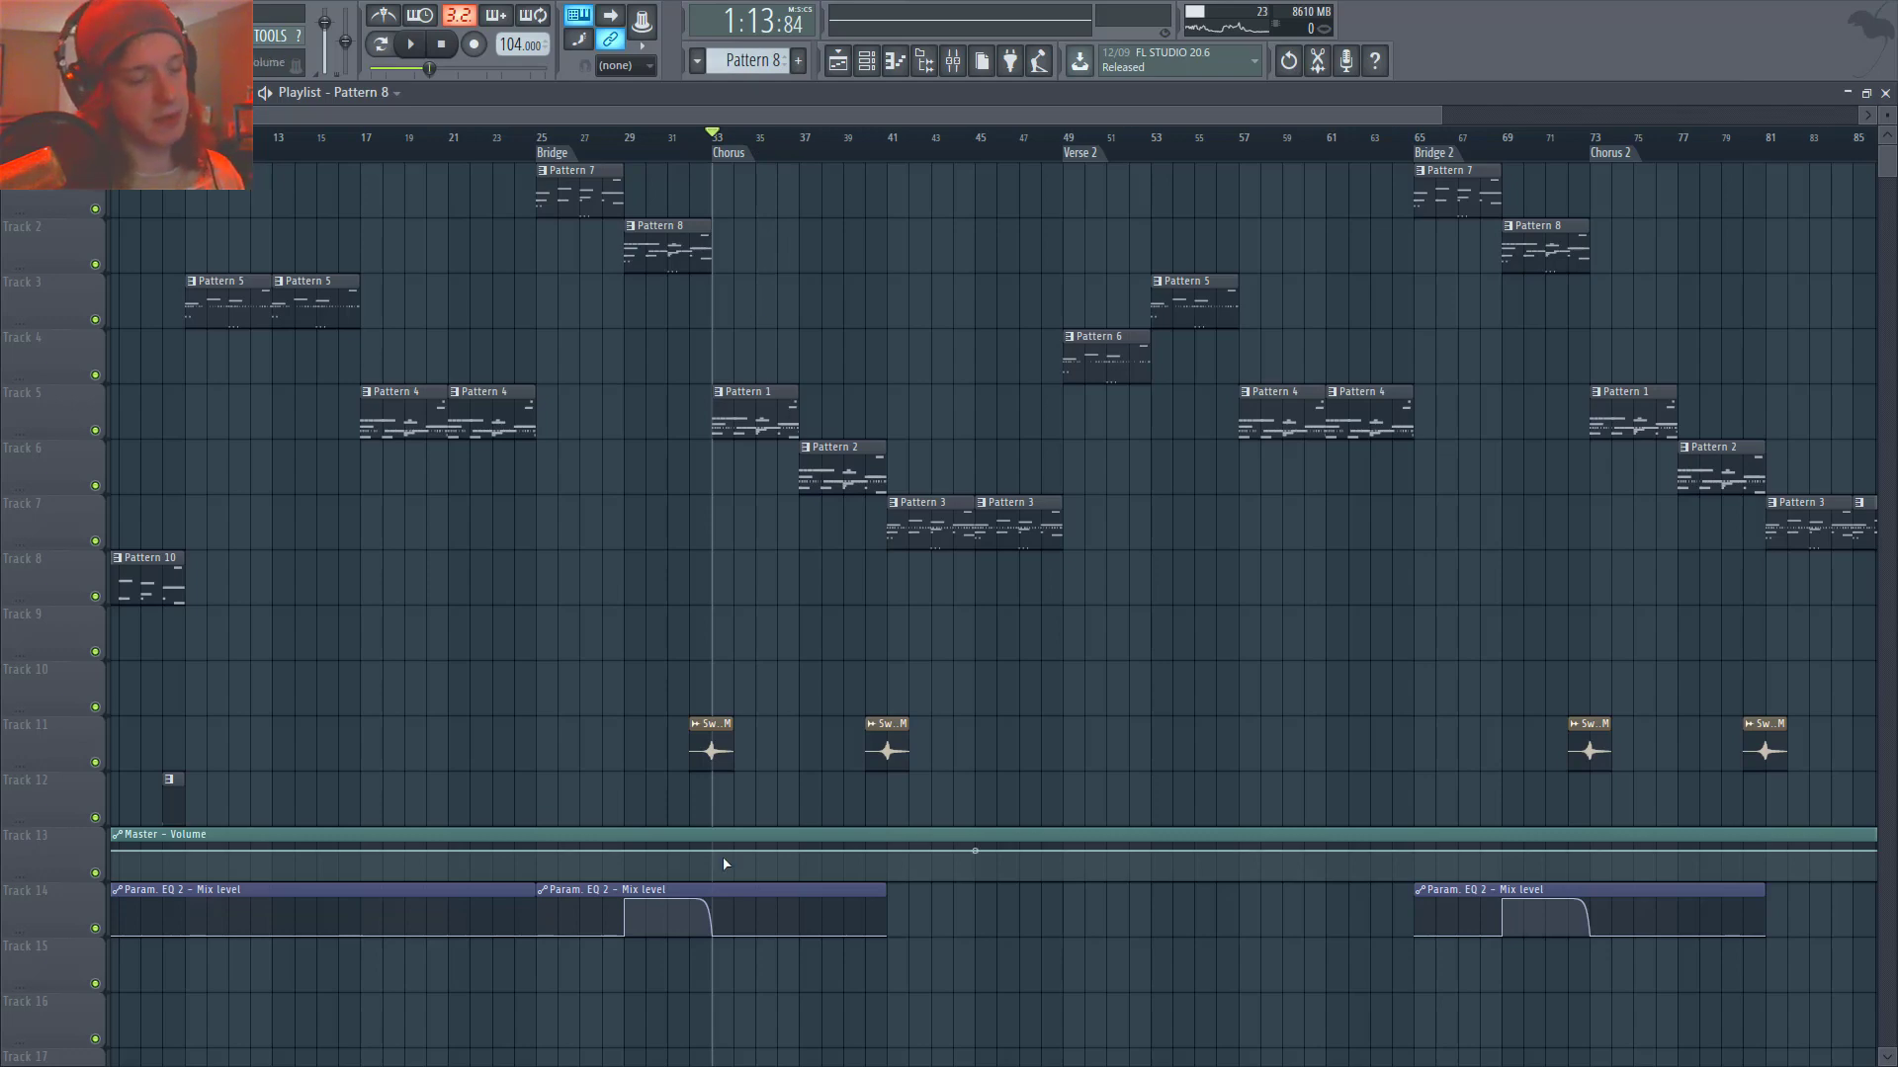
{"action": "double_click", "coordinate": [770, 433]}
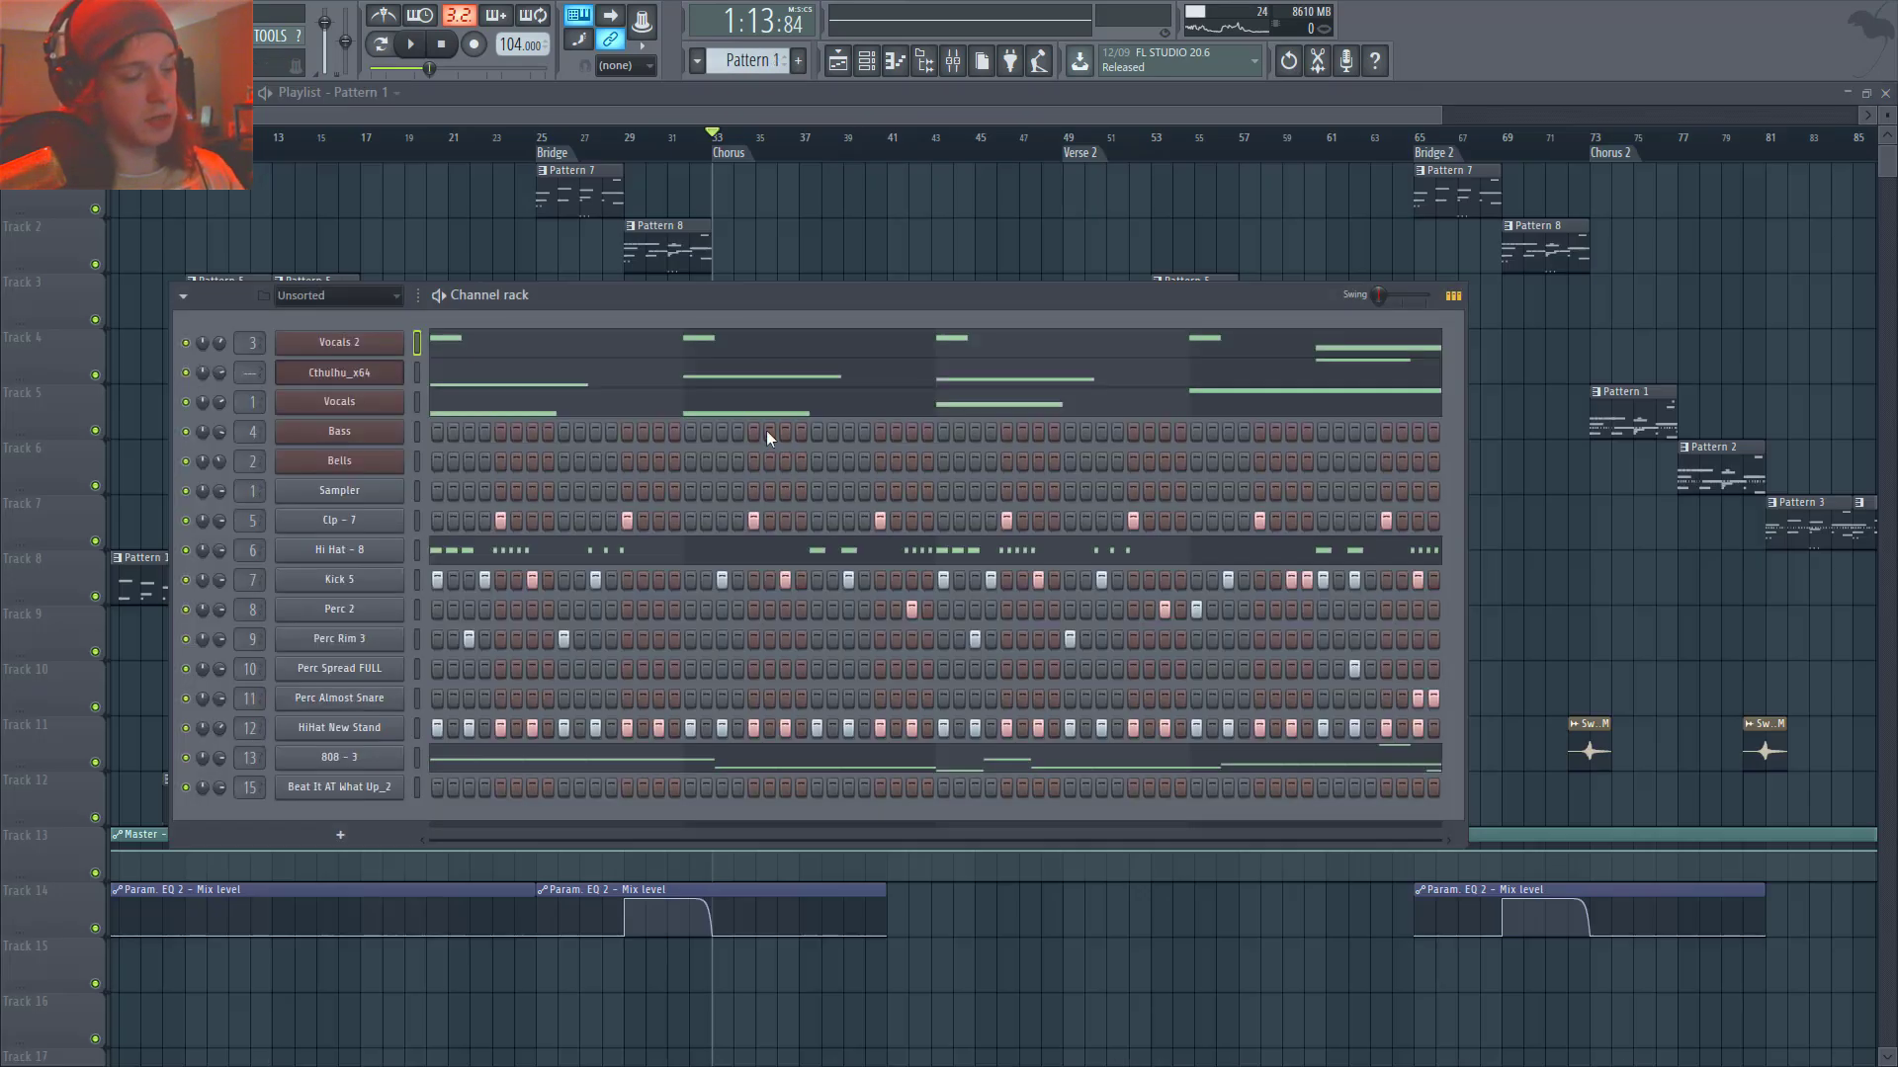
{"action": "left_click_drag", "start_coordinate": [749, 322], "coordinate": [945, 248]}
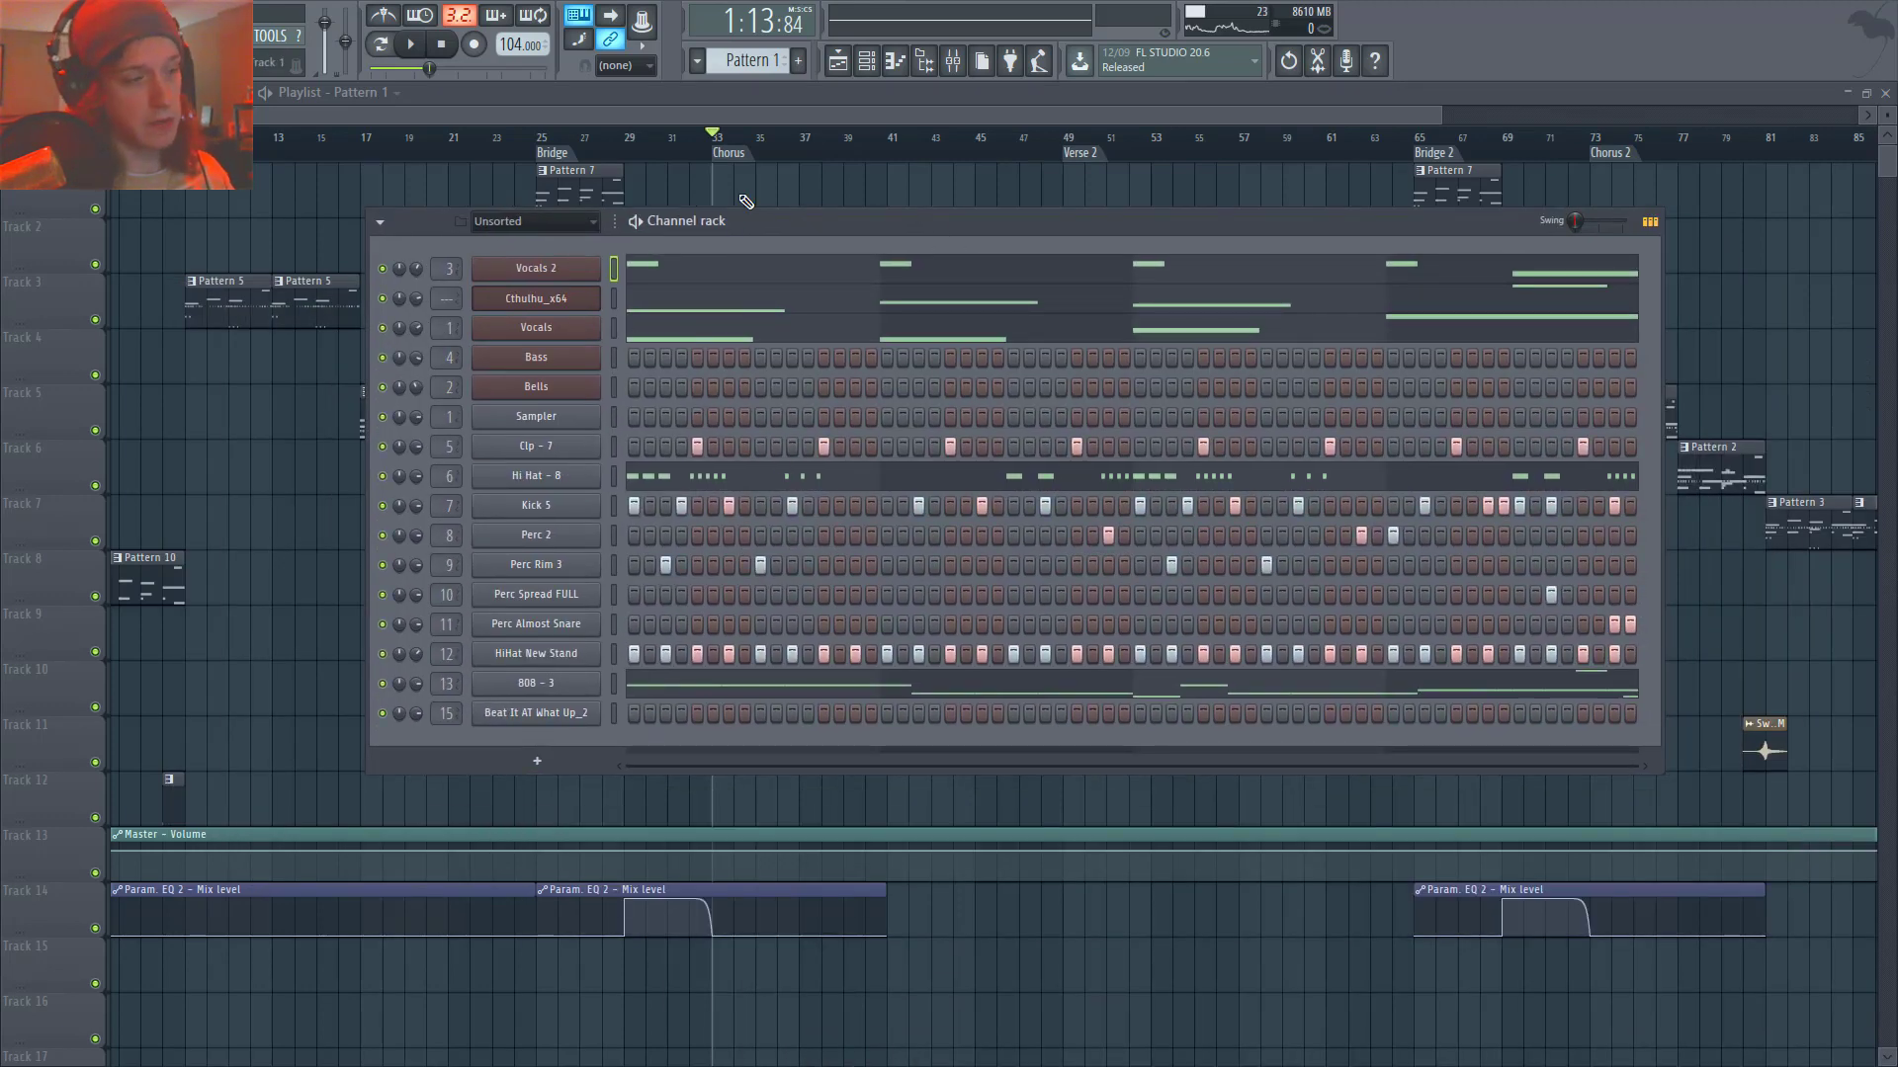
{"action": "key", "text": "space"}
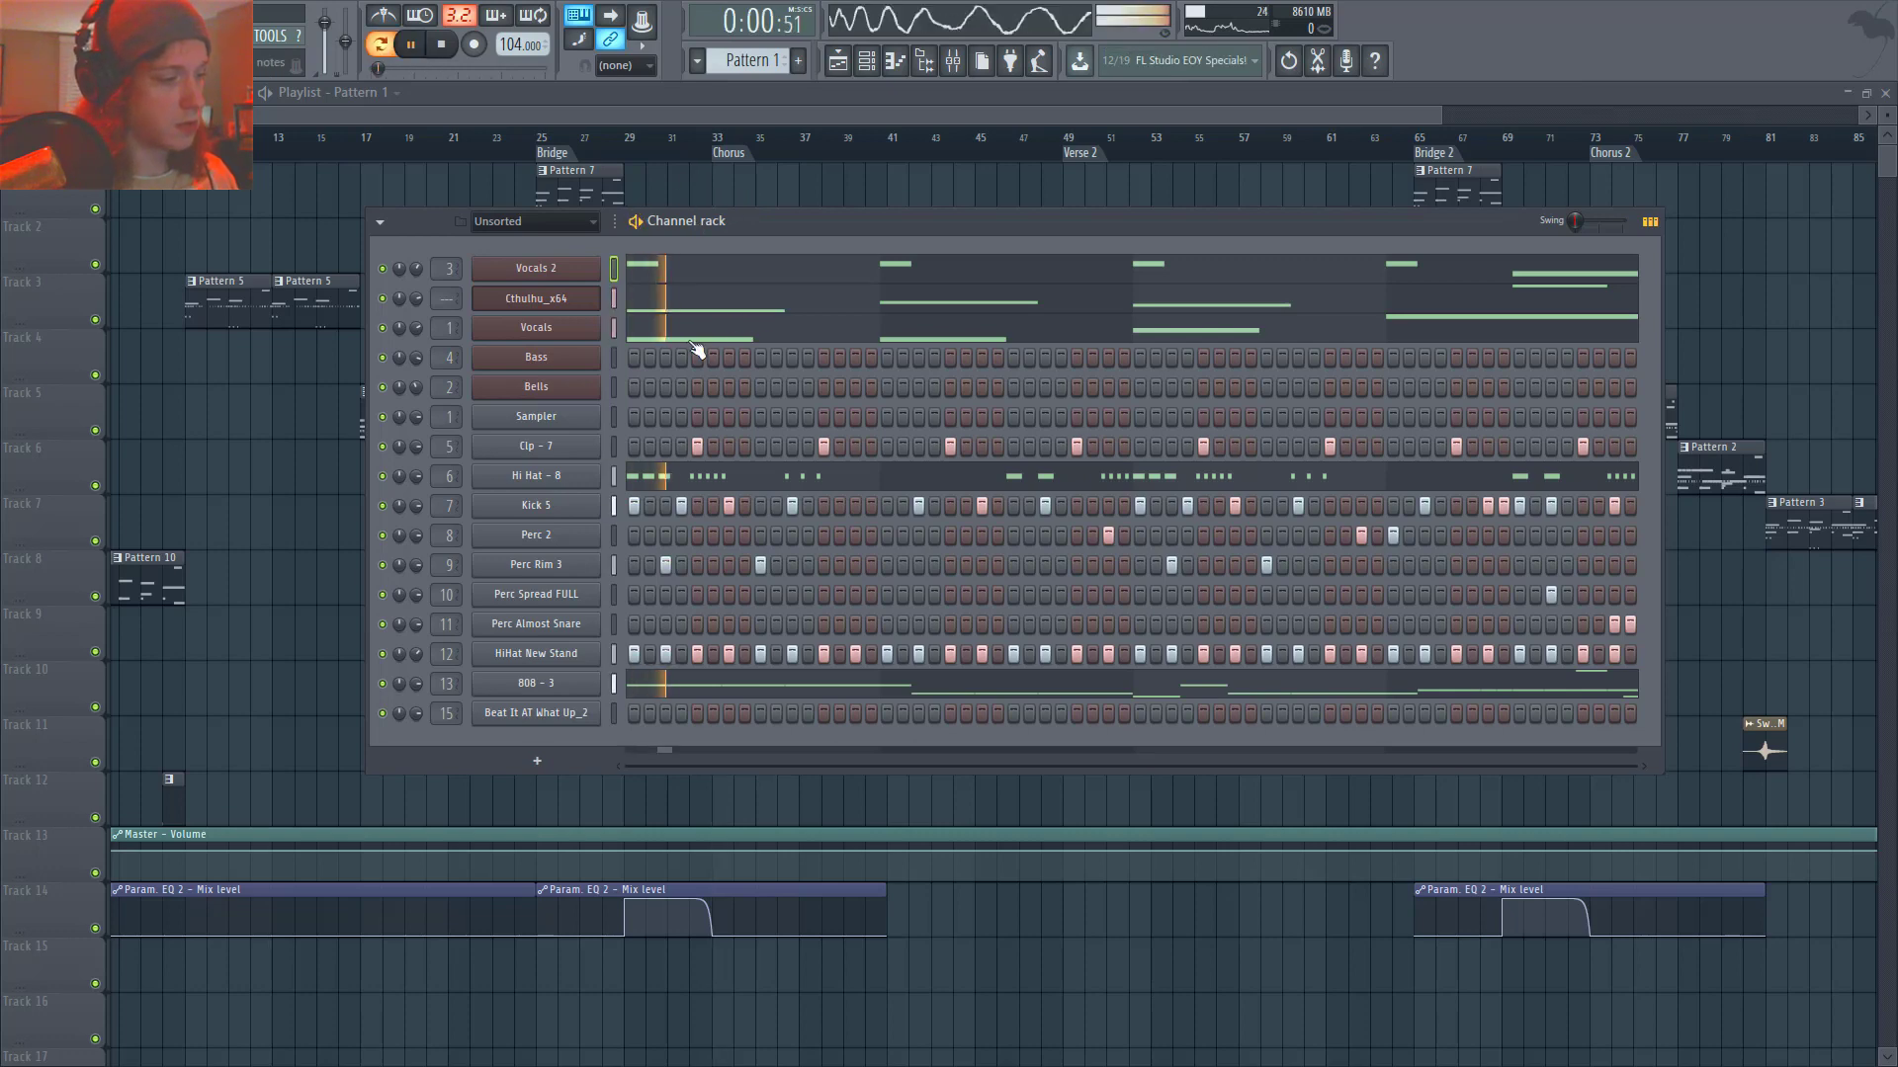
{"action": "key", "text": "space"}
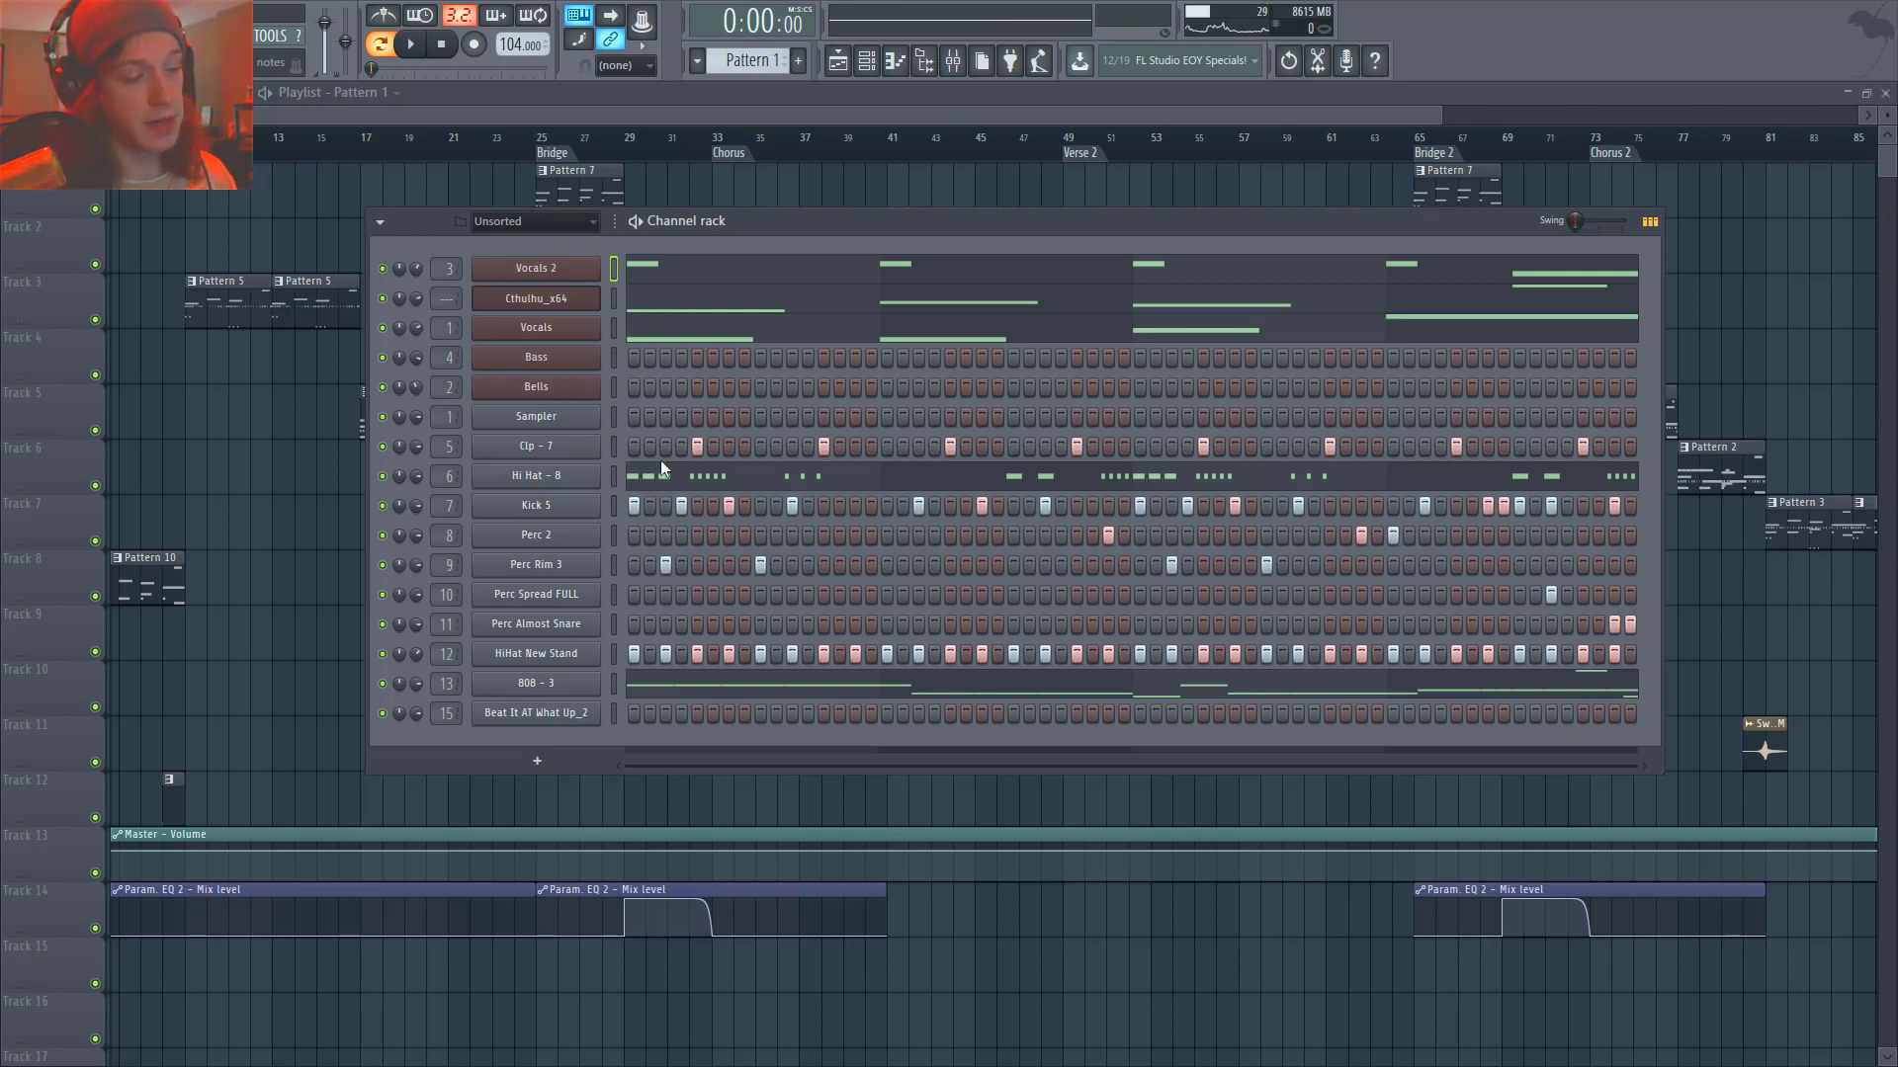
- Audition the Perc 2, Perc Rim 3, Perc Spread FULL, Perc Almost Snare and HiHat New Stand samples one by one
{"action": "left_click", "coordinate": [593, 537]}
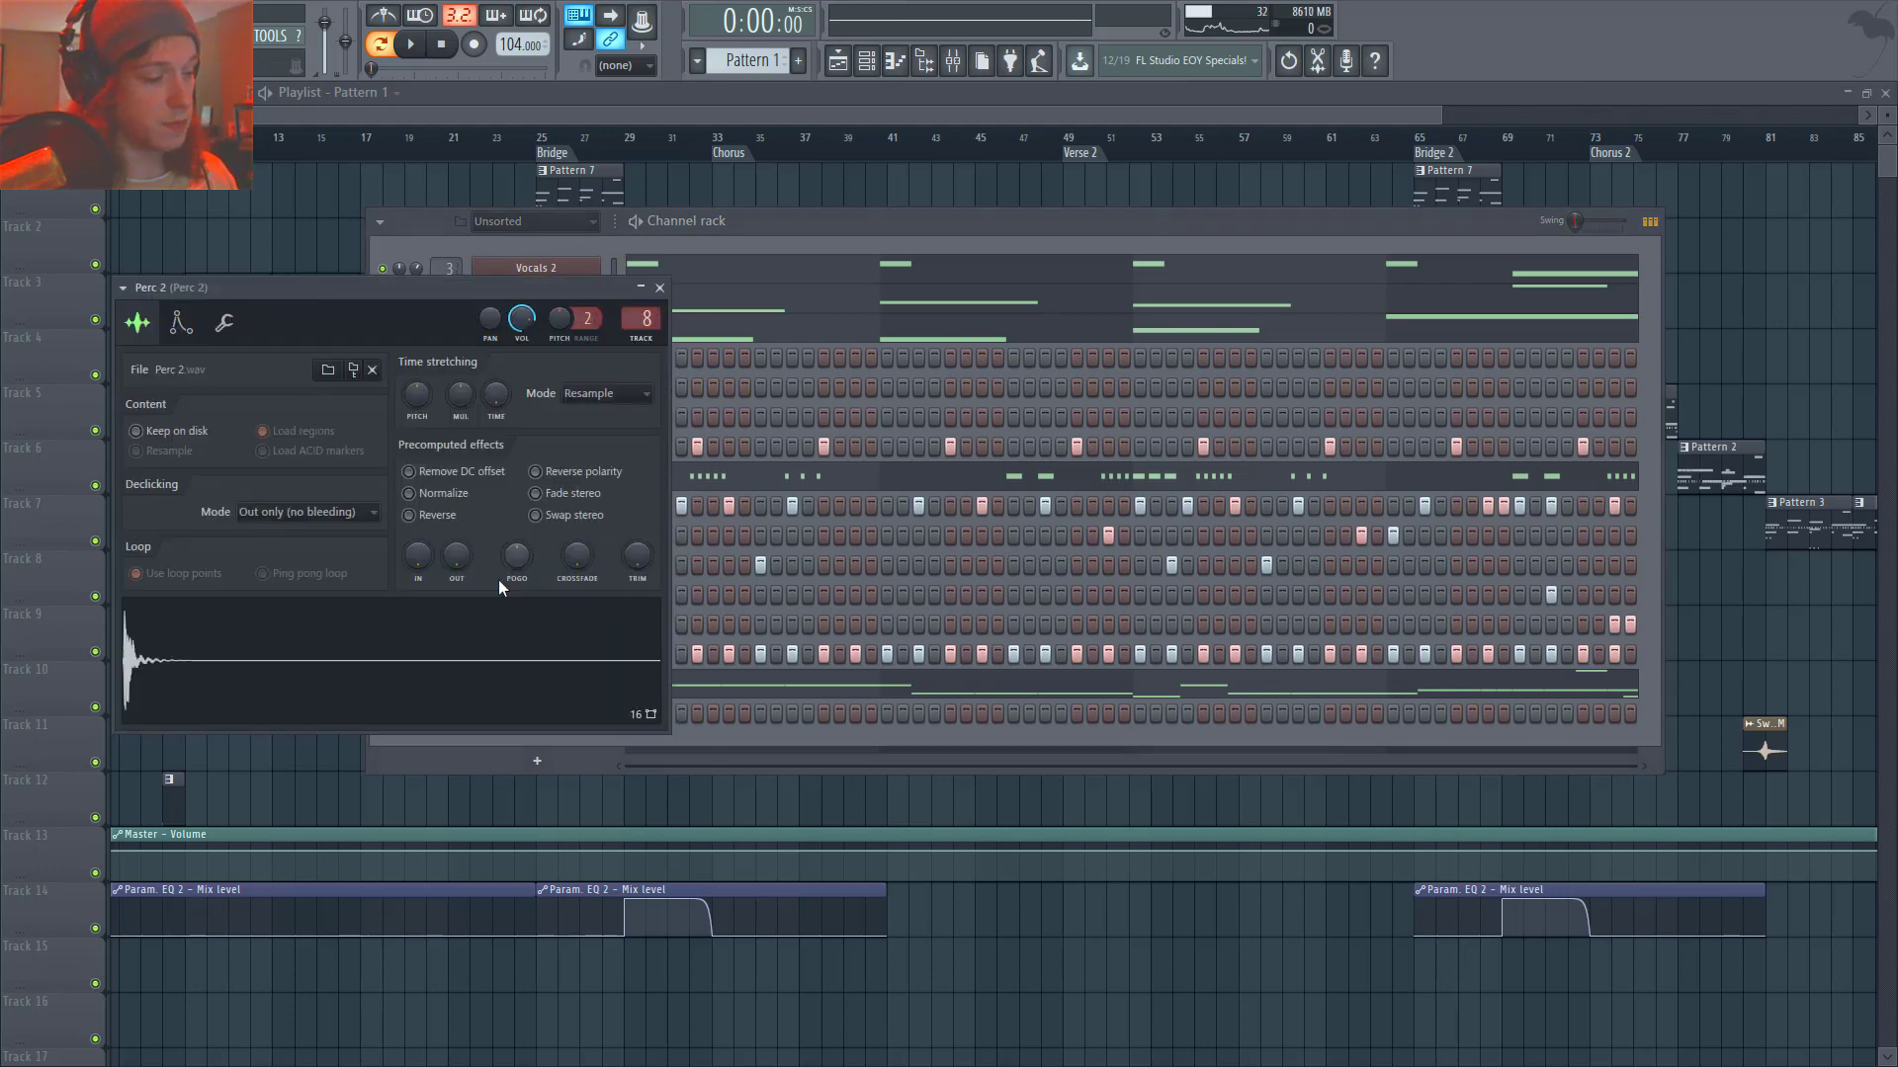
{"action": "left_click", "coordinate": [659, 288]}
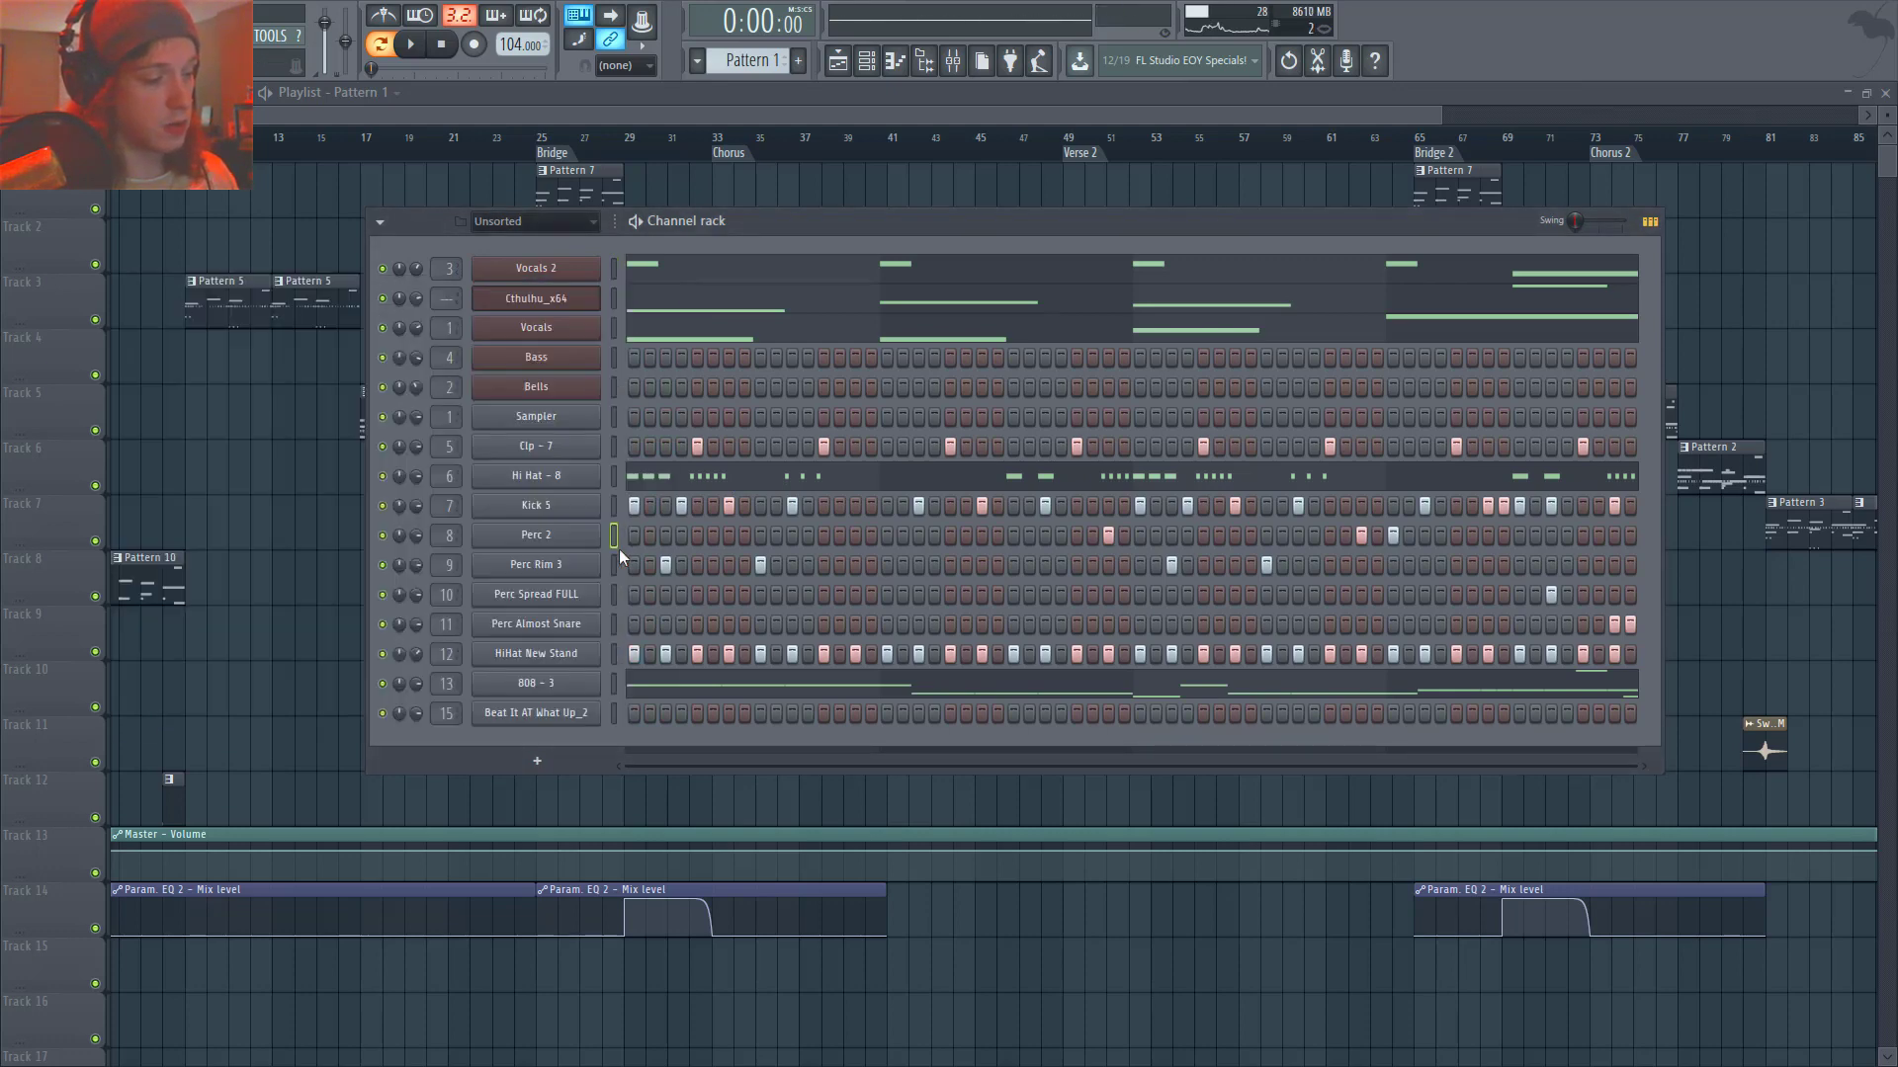
{"action": "left_click", "coordinate": [582, 573]}
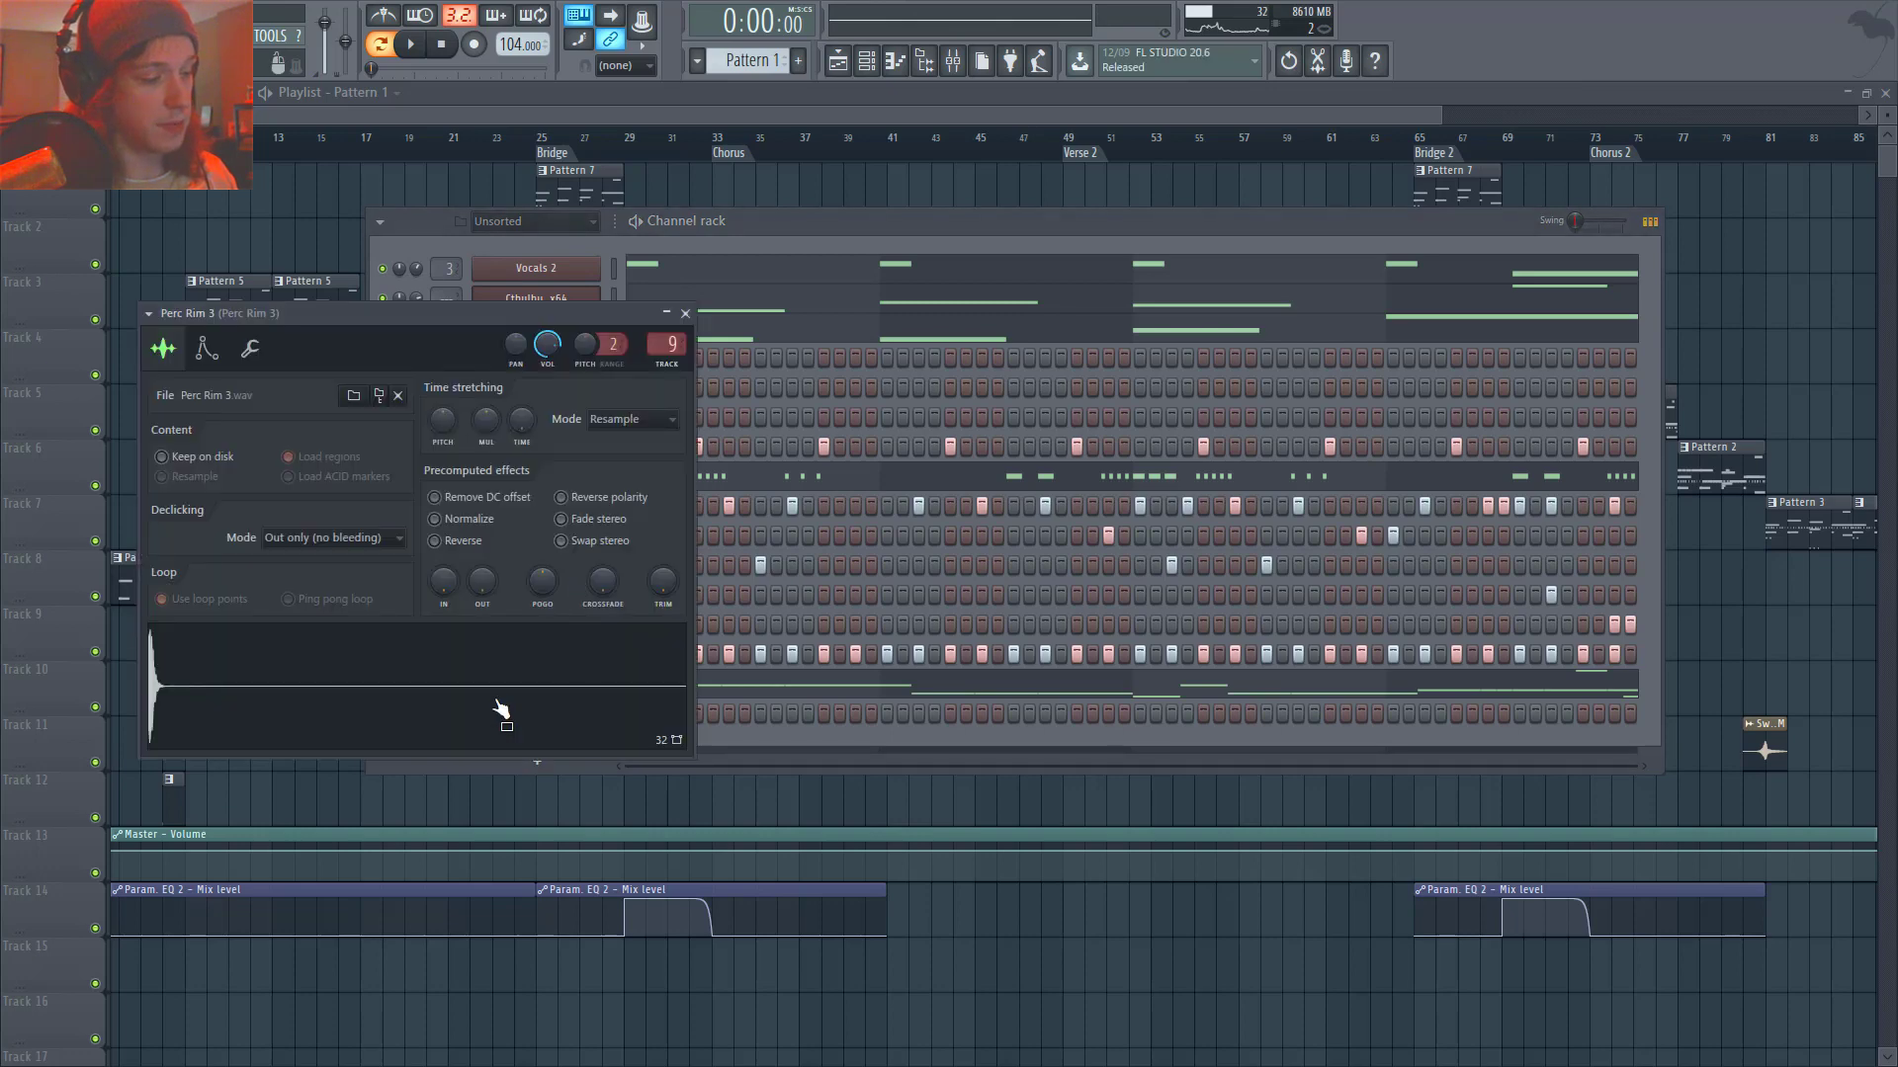
{"action": "left_click", "coordinate": [687, 313]}
{"action": "left_click", "coordinate": [519, 598]}
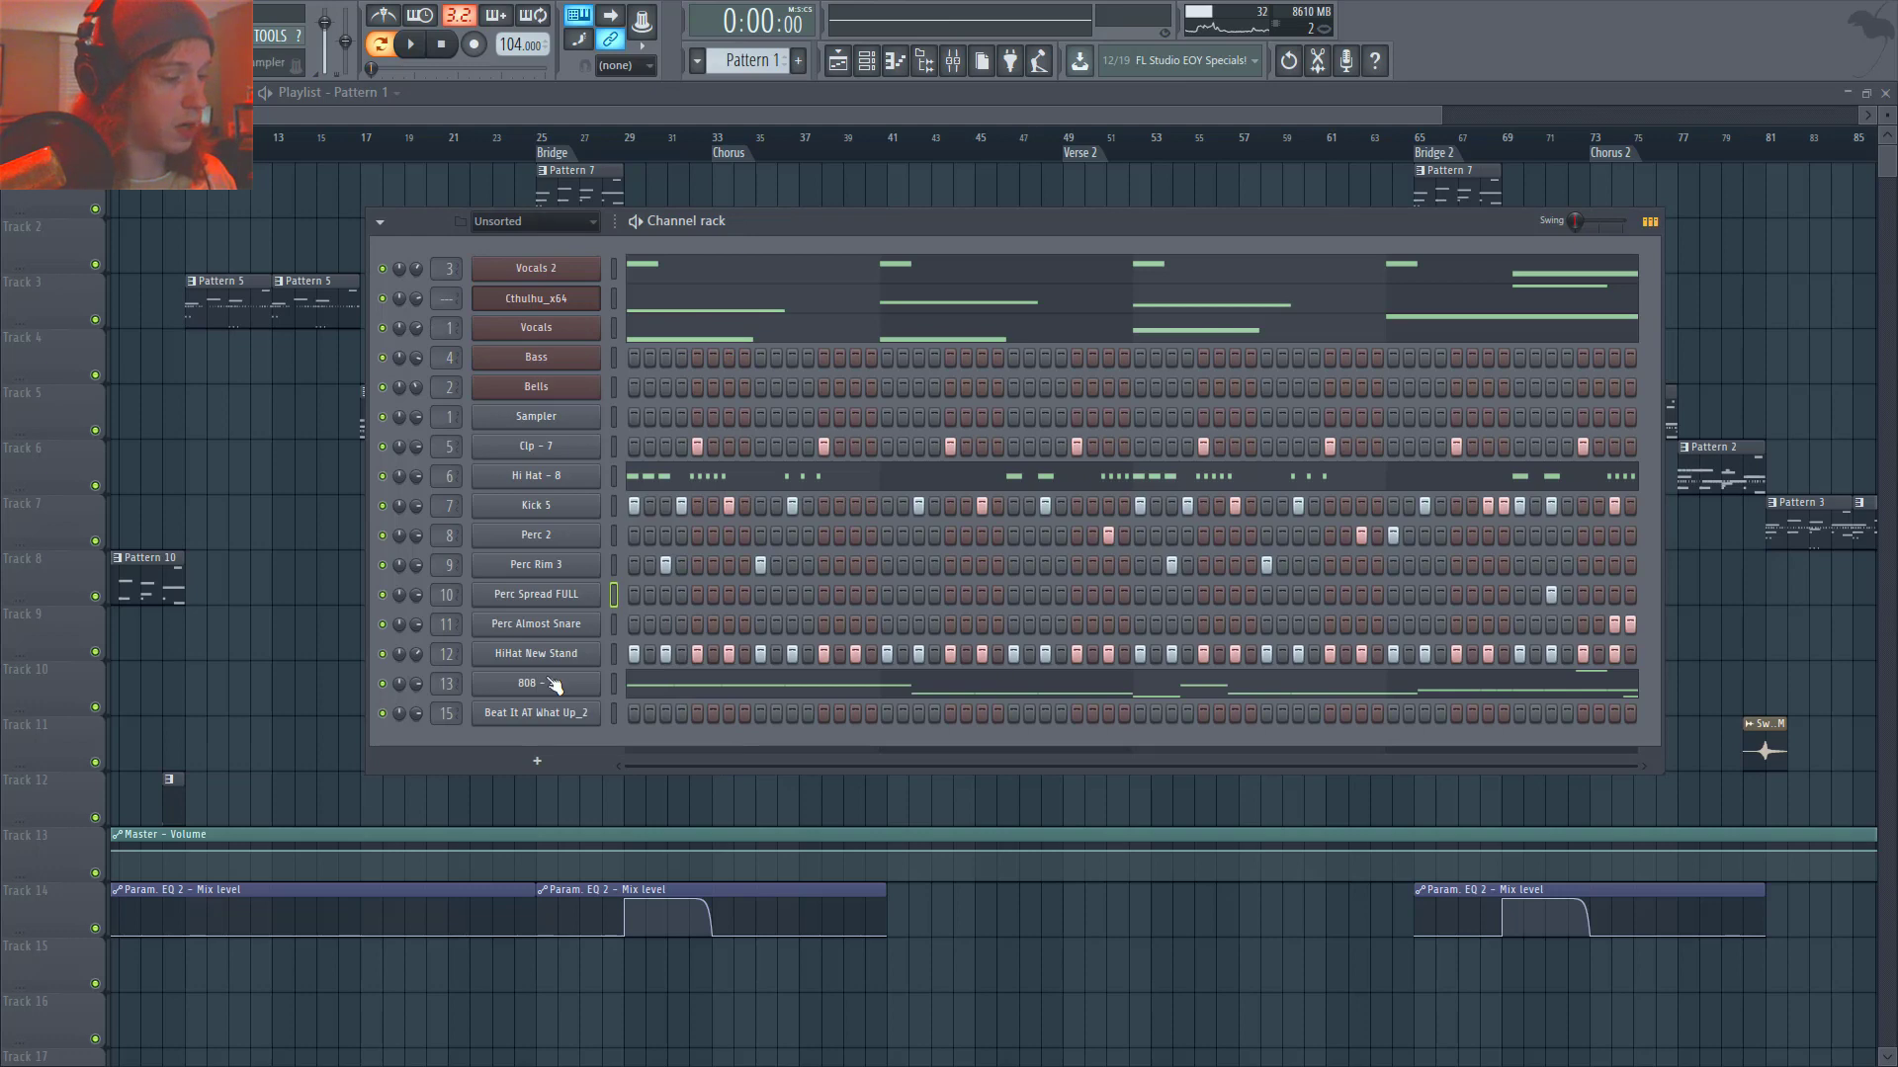
{"action": "left_click", "coordinate": [552, 628]}
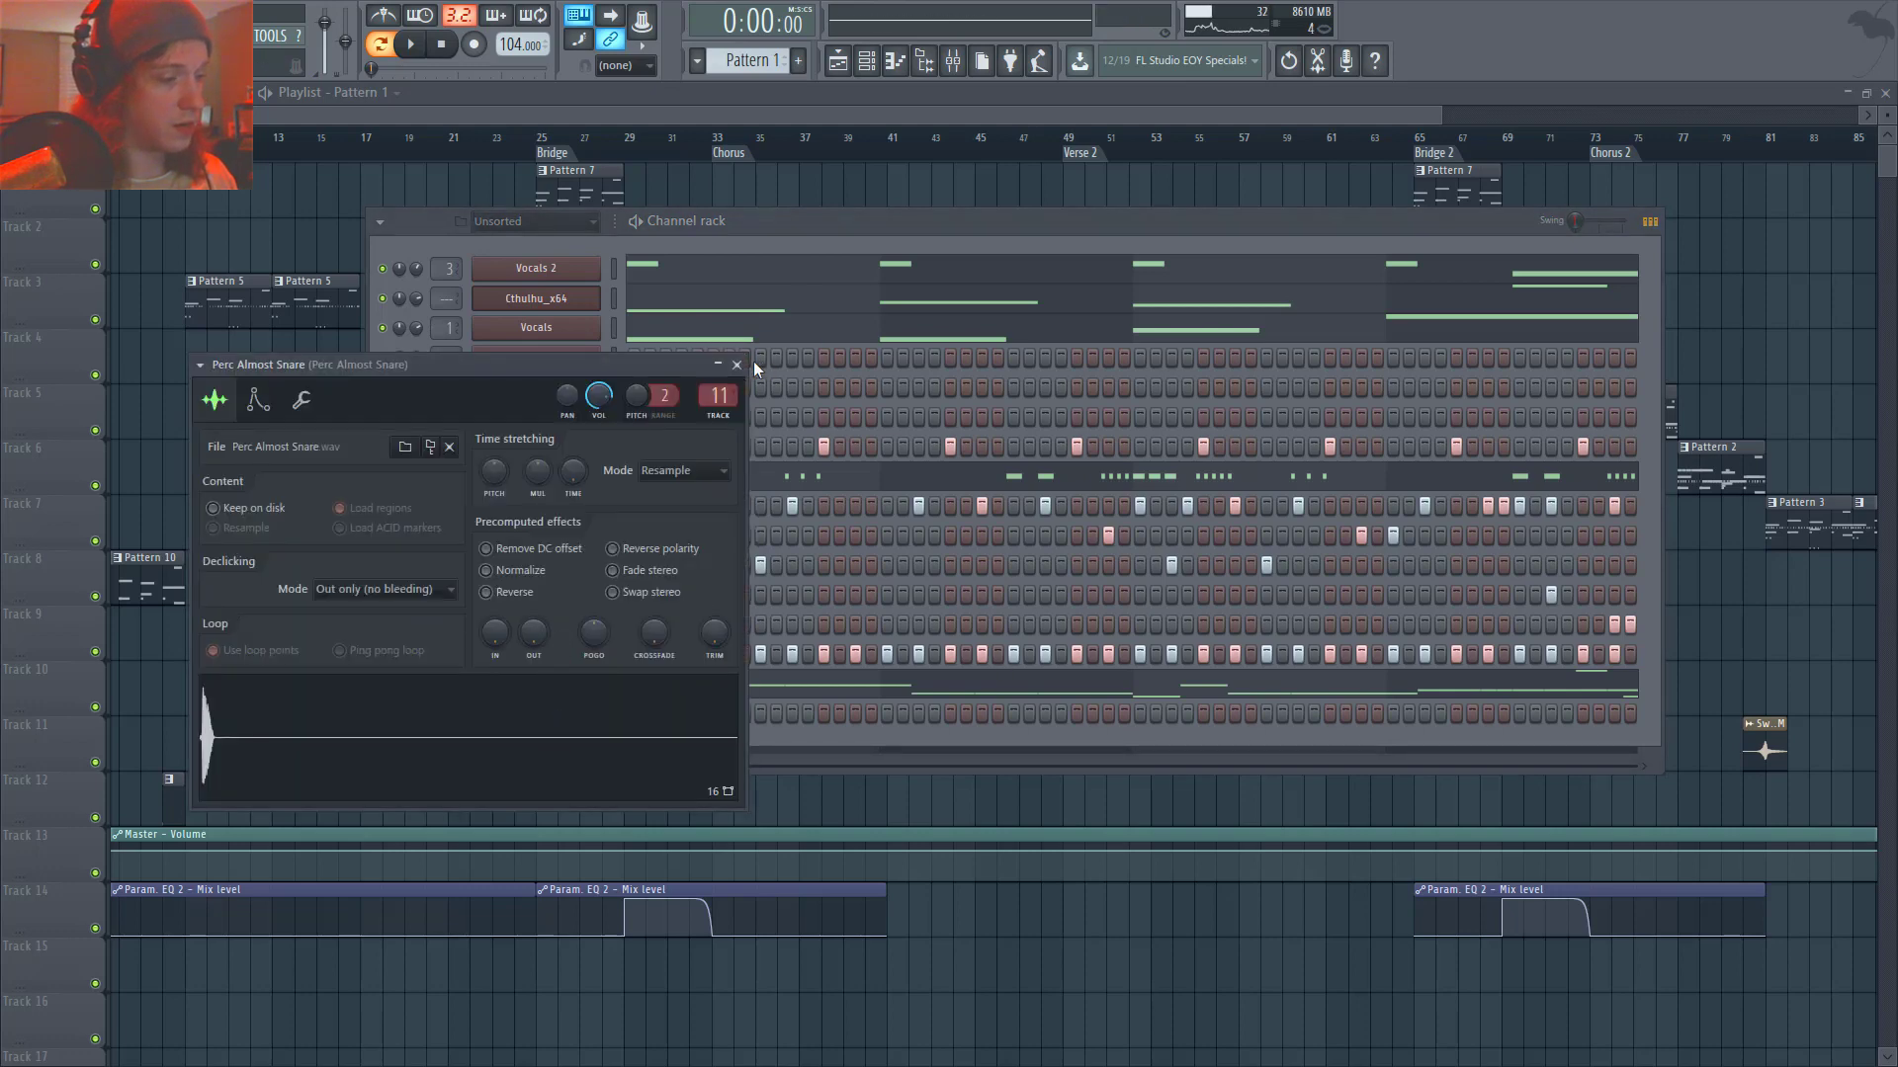
{"action": "left_click", "coordinate": [737, 365]}
{"action": "left_click", "coordinate": [535, 653]}
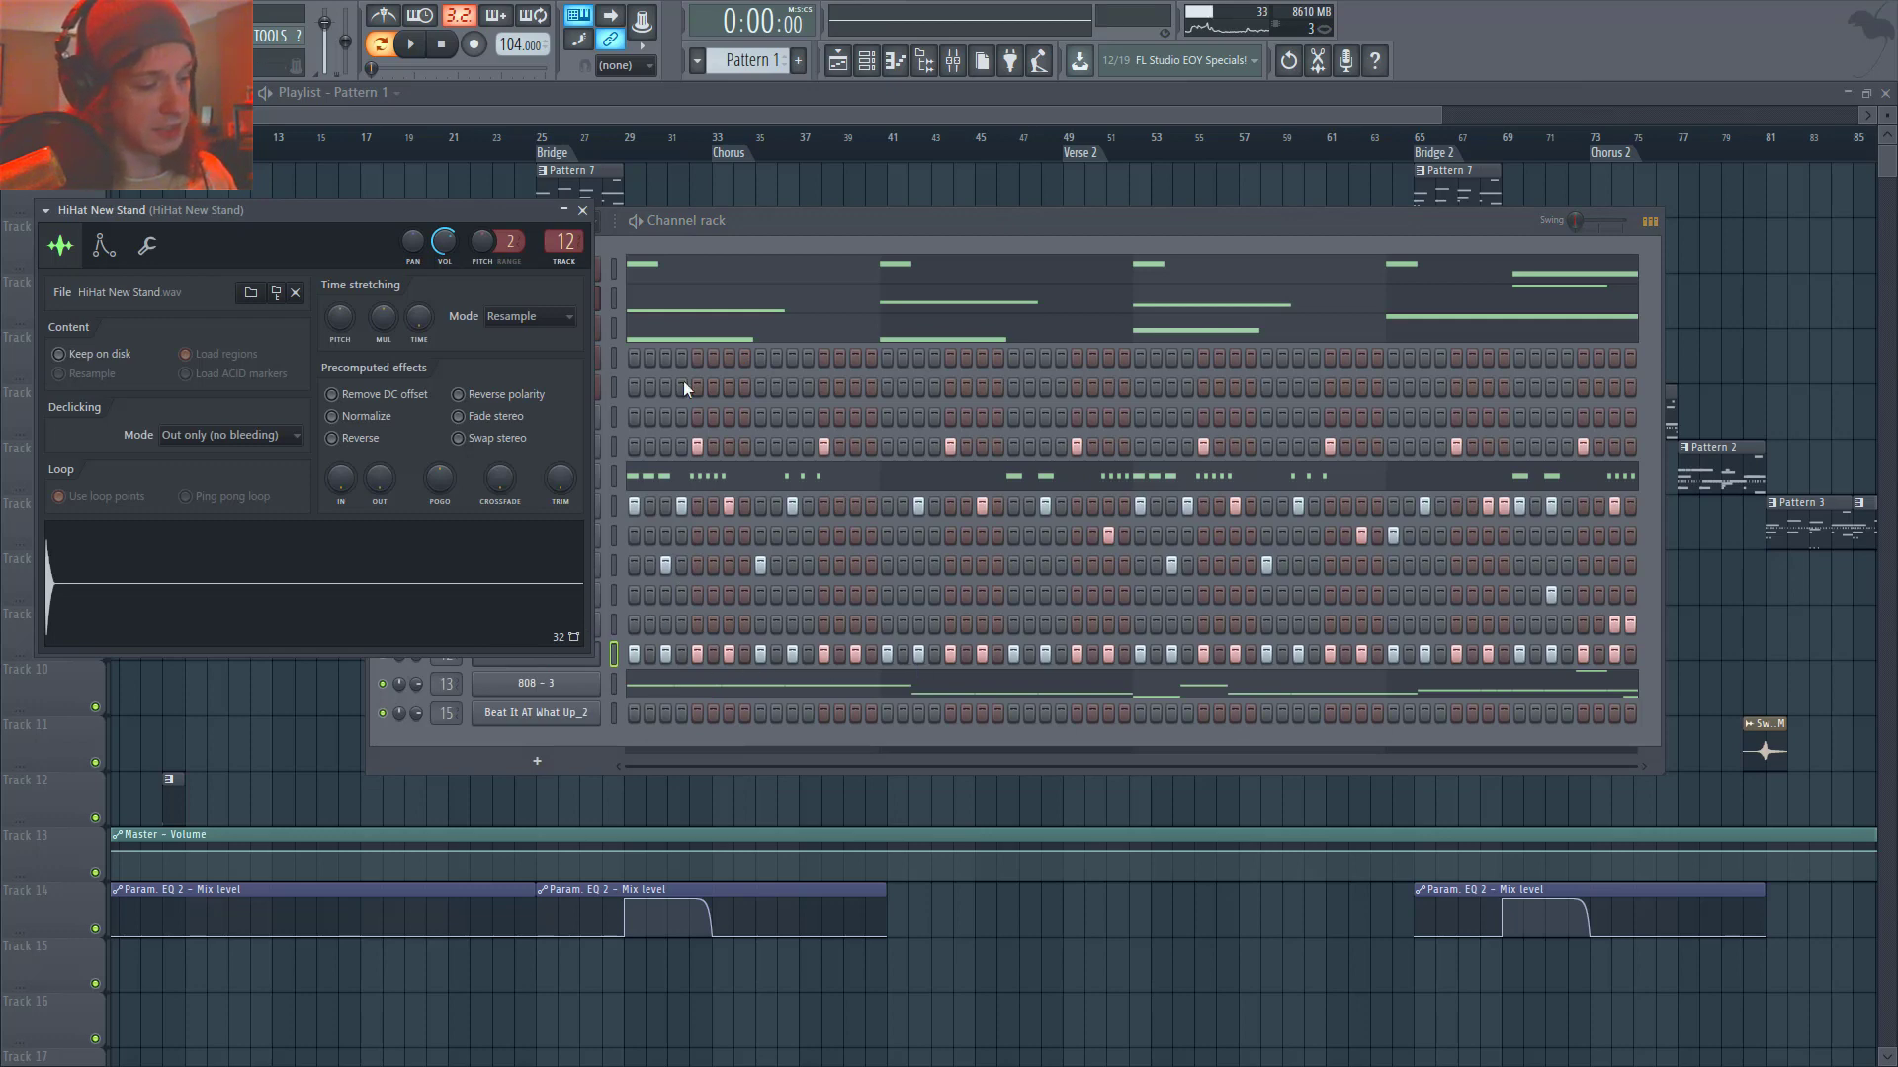
{"action": "left_click", "coordinate": [582, 211]}
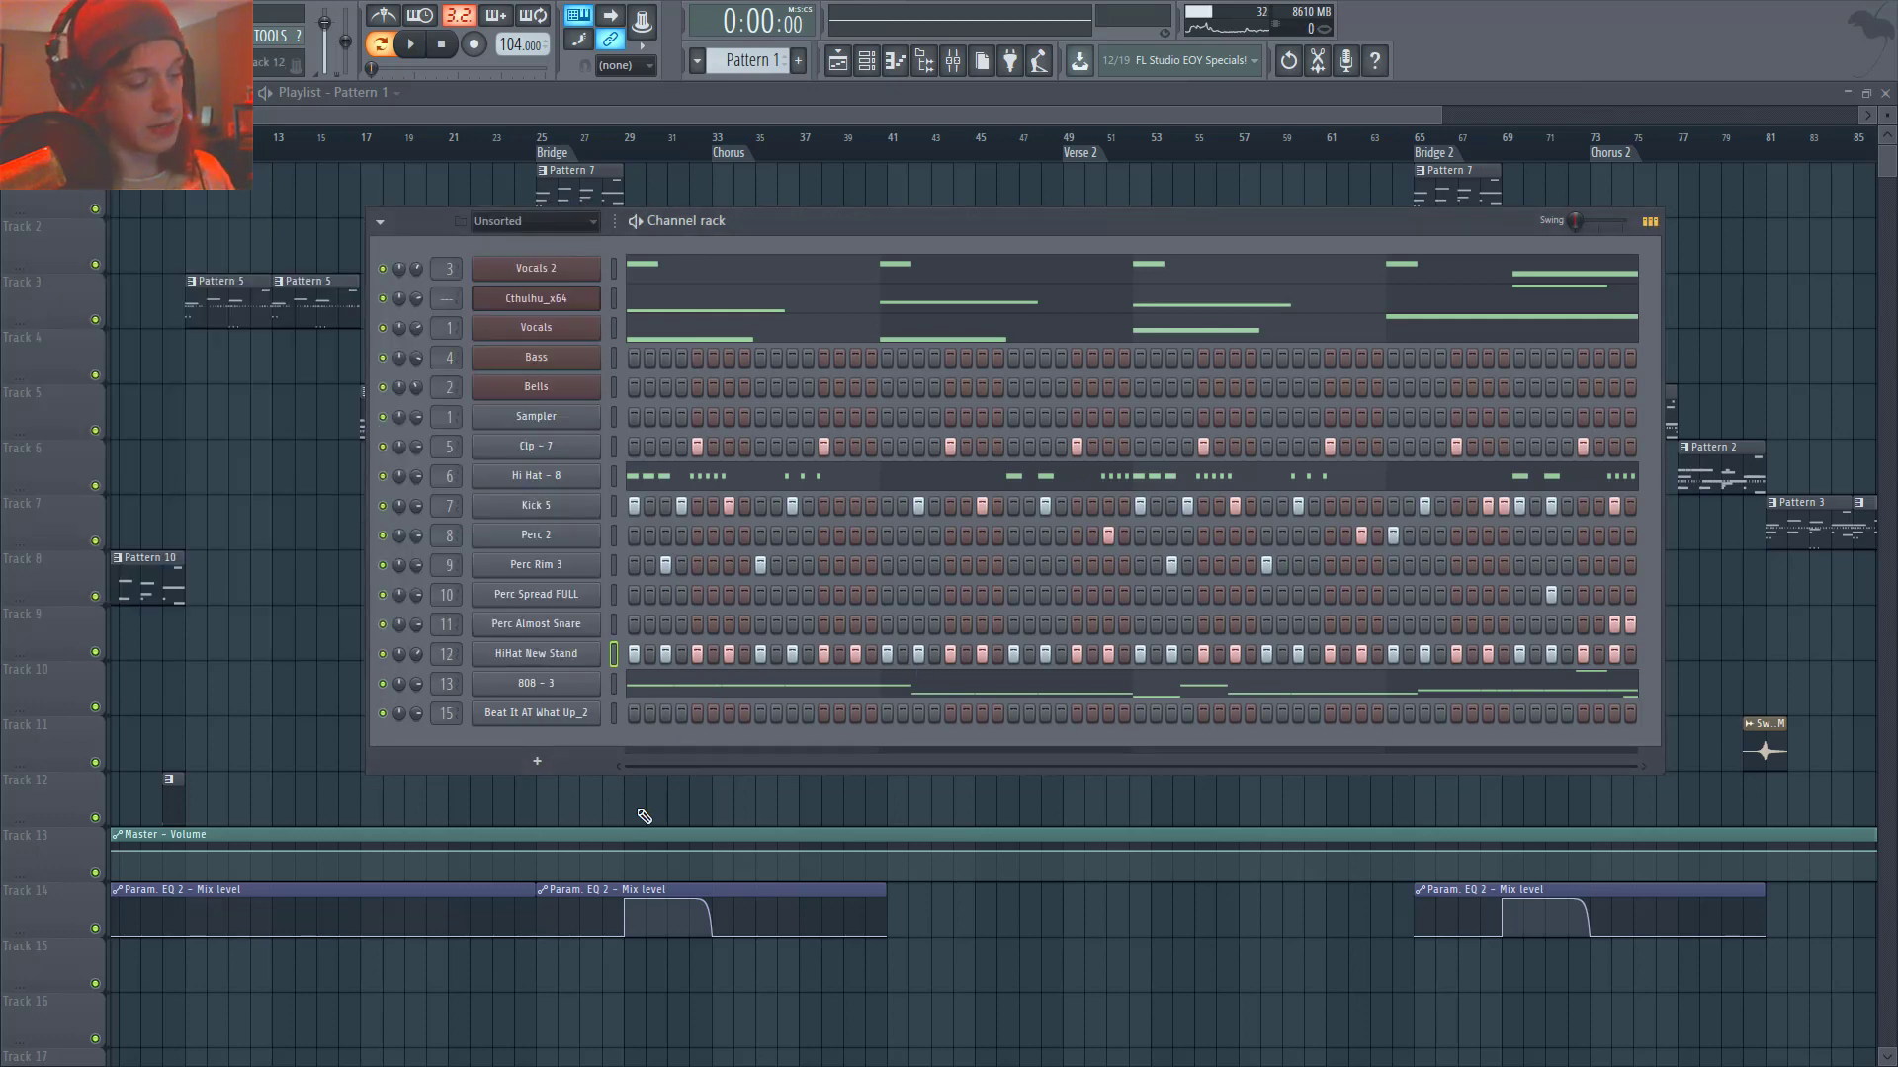
- Replay Pattern 1, close the channel rack and continue playback in the song from the first Chorus at bar 33
{"action": "key", "text": "space"}
{"action": "key", "text": "space"}
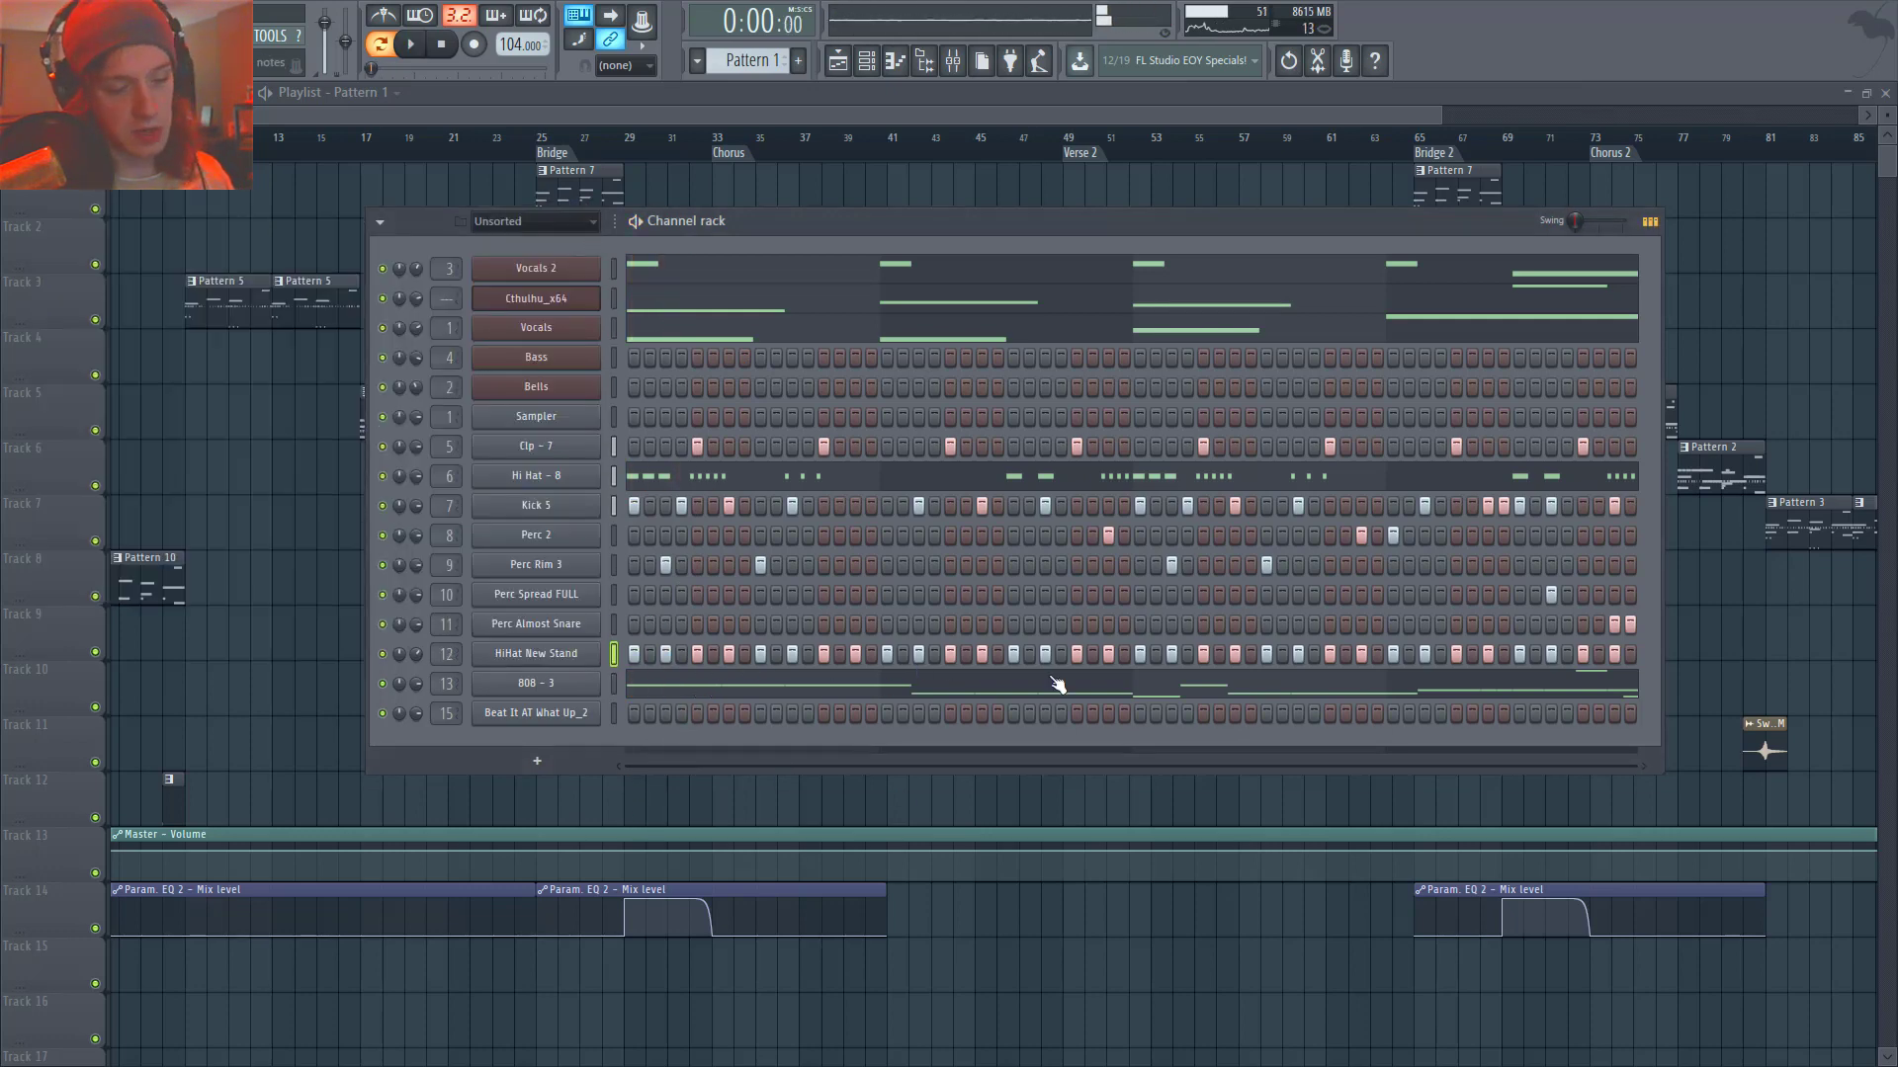
{"action": "key", "text": "space"}
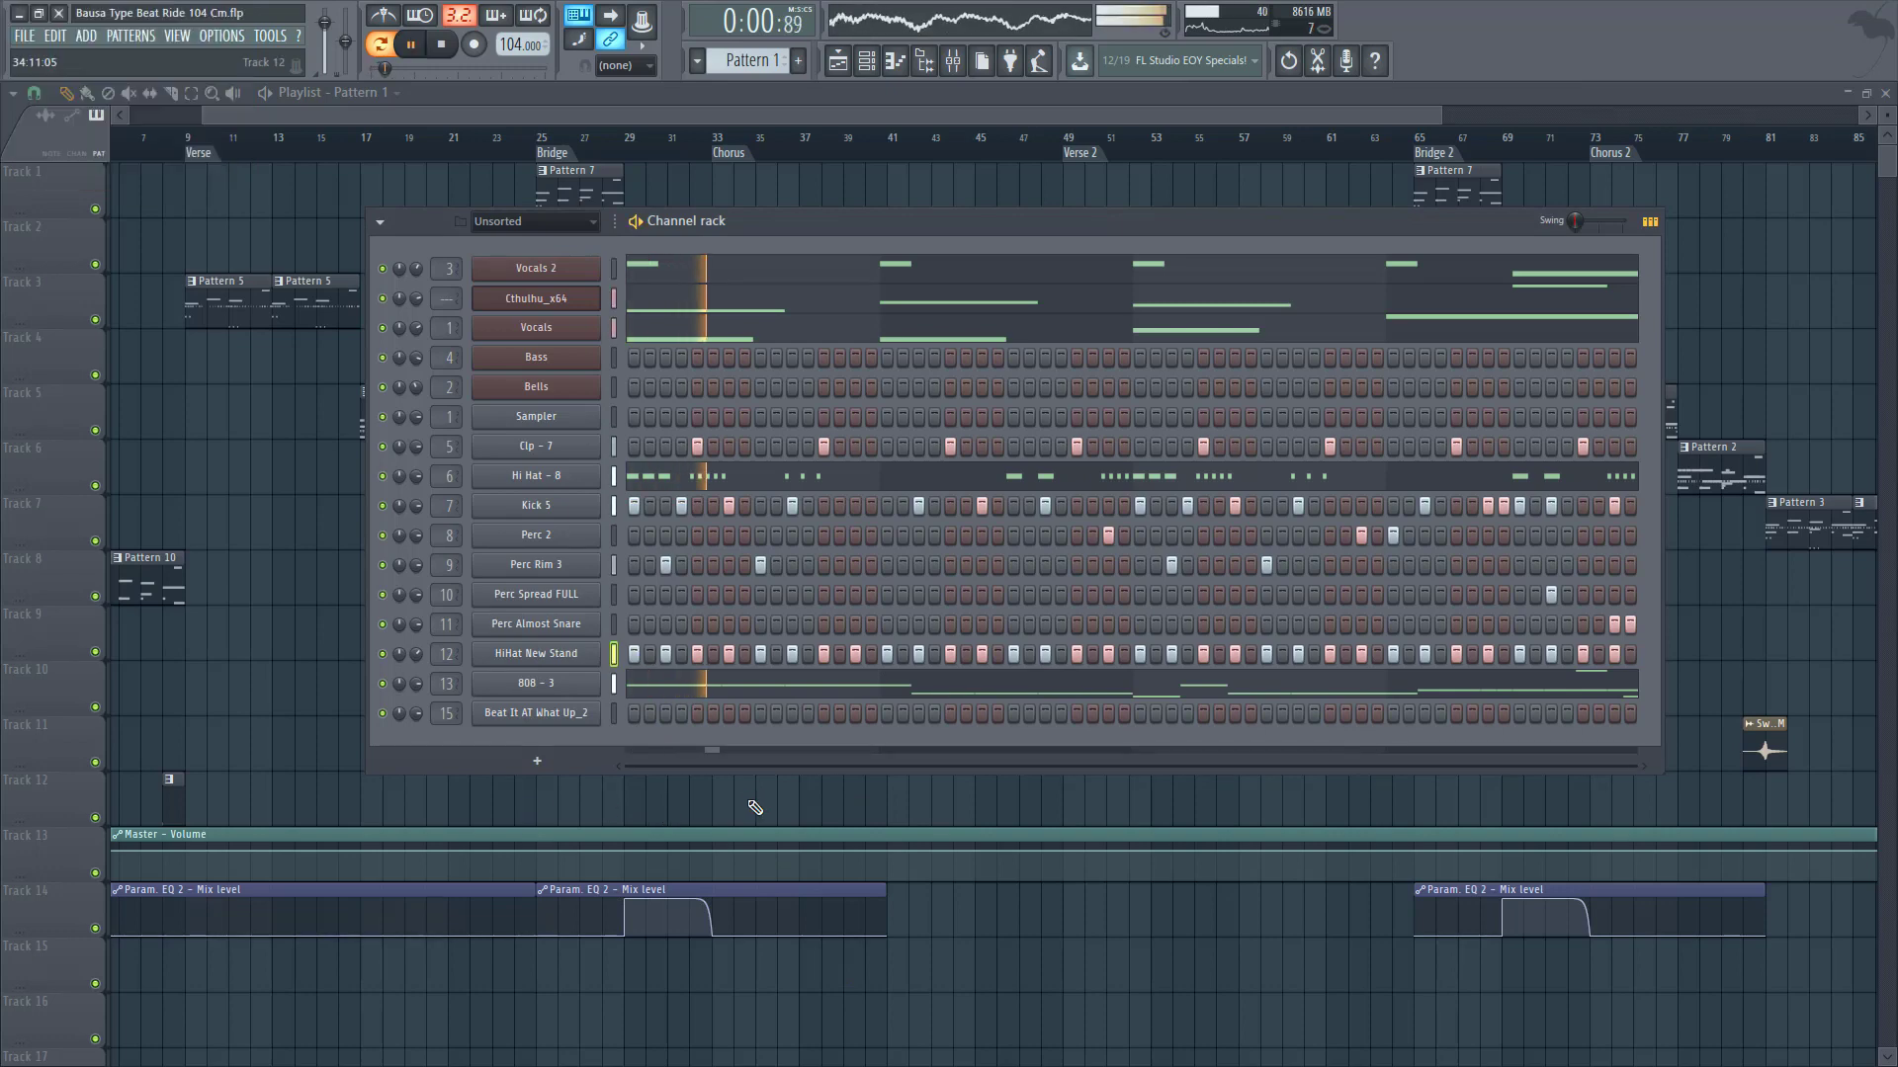
{"action": "key", "text": "F6"}
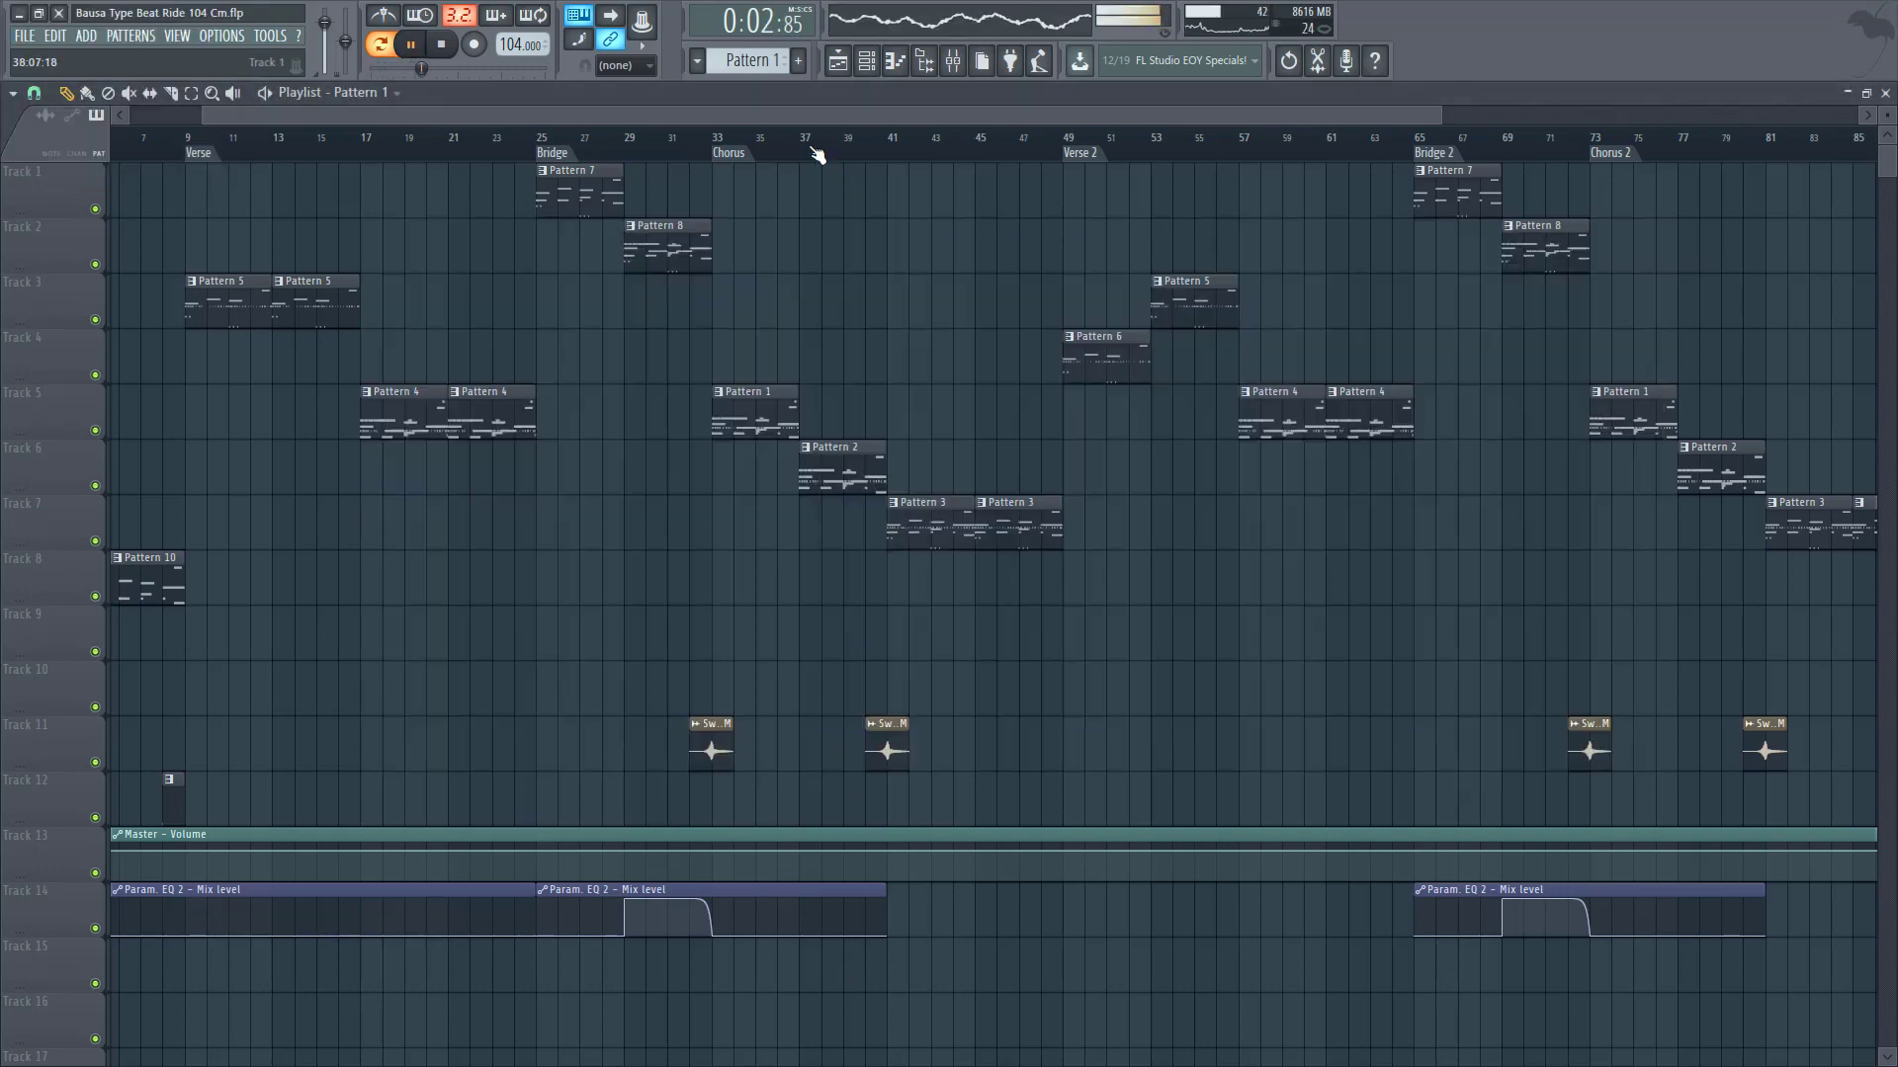
{"action": "left_click", "coordinate": [717, 140]}
- Review the 808 notes in the channel rack of the first Chorus's Pattern 2, and return to the playlist
{"action": "left_click", "coordinate": [831, 464]}
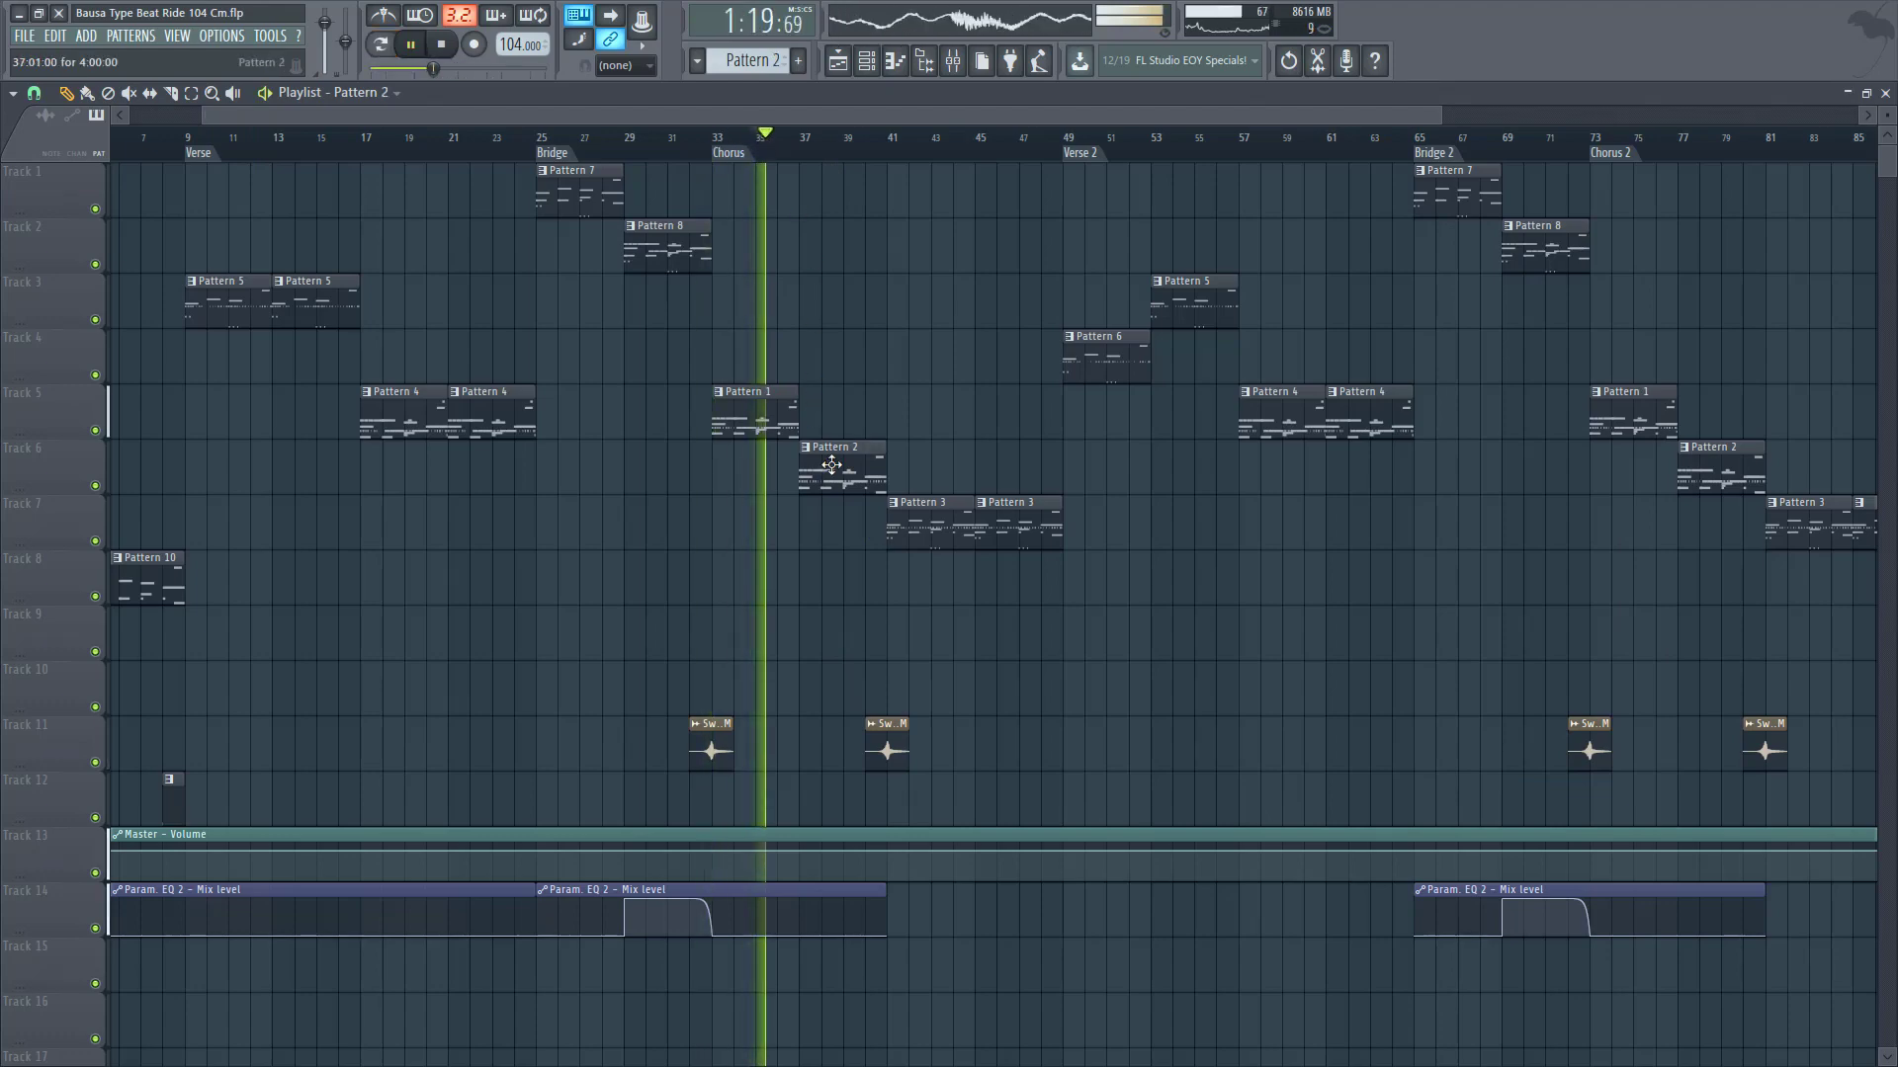
{"action": "key", "text": "F6"}
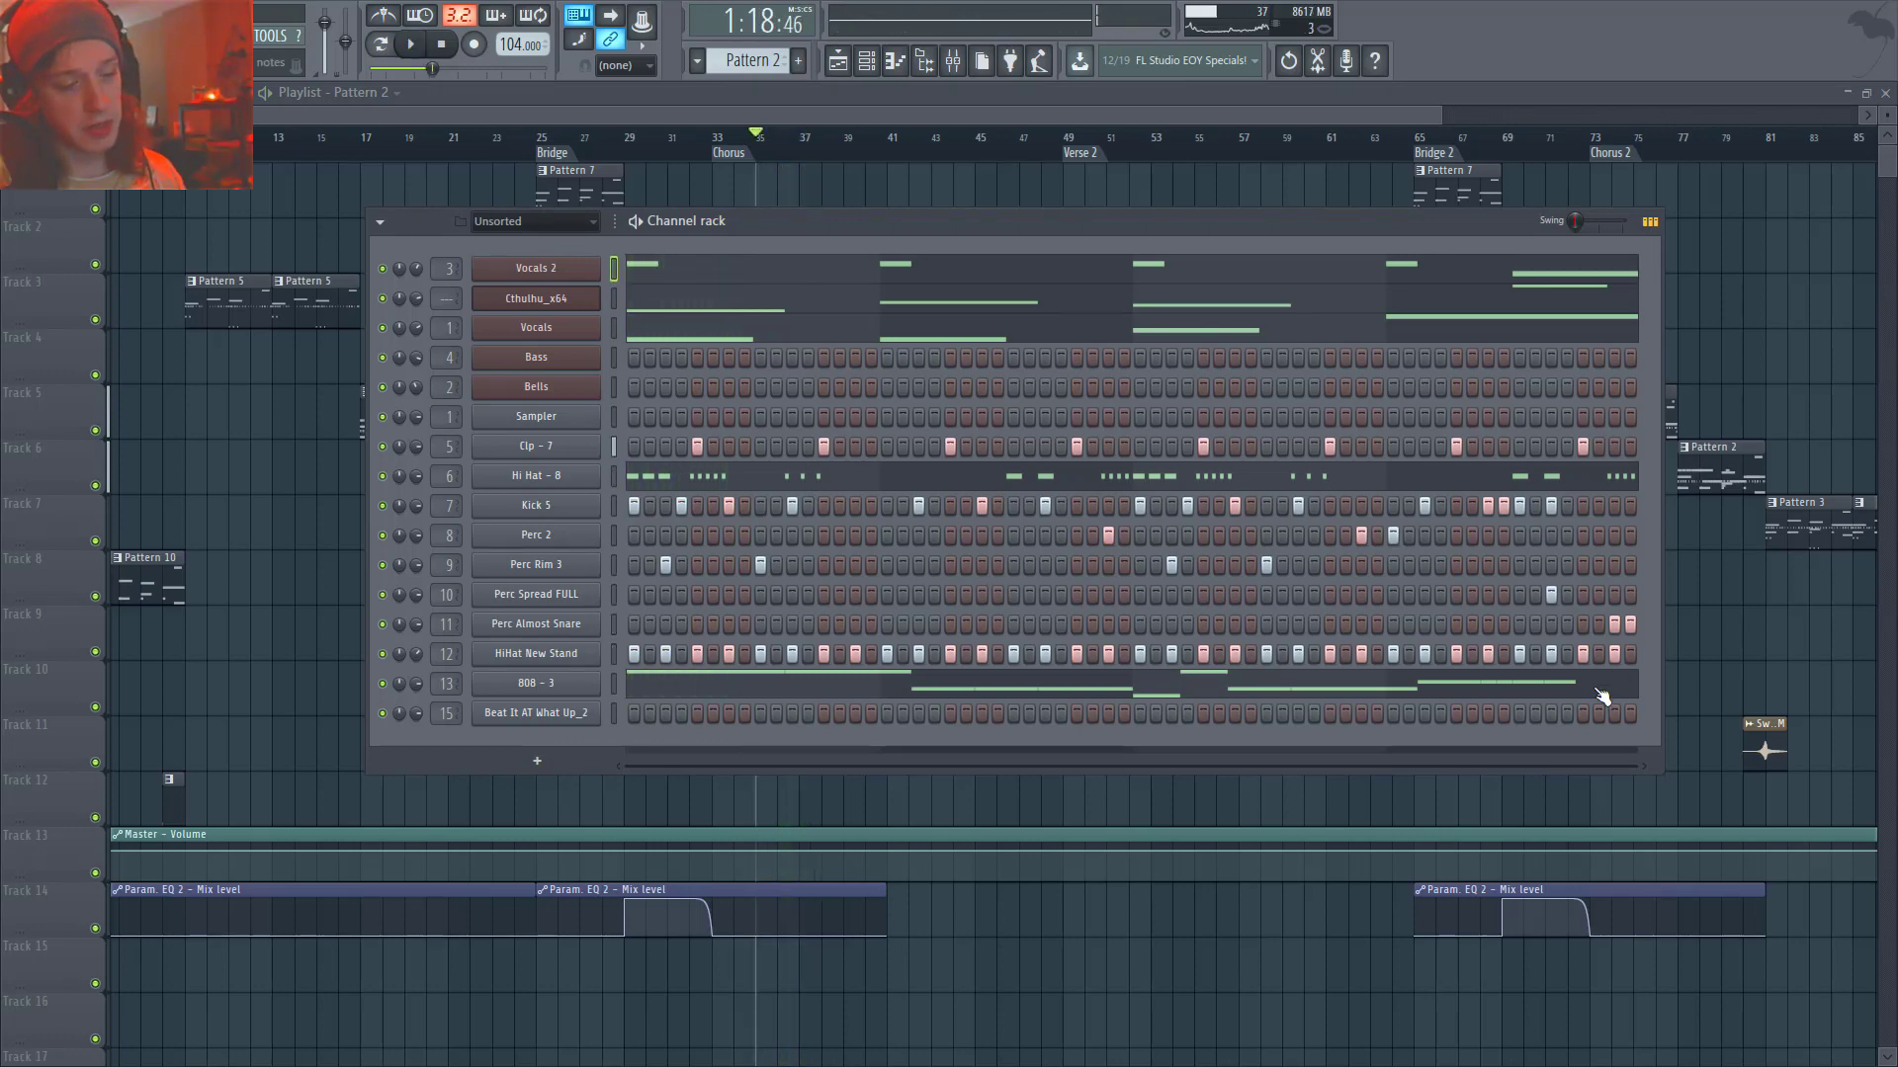
{"action": "key", "text": "F6"}
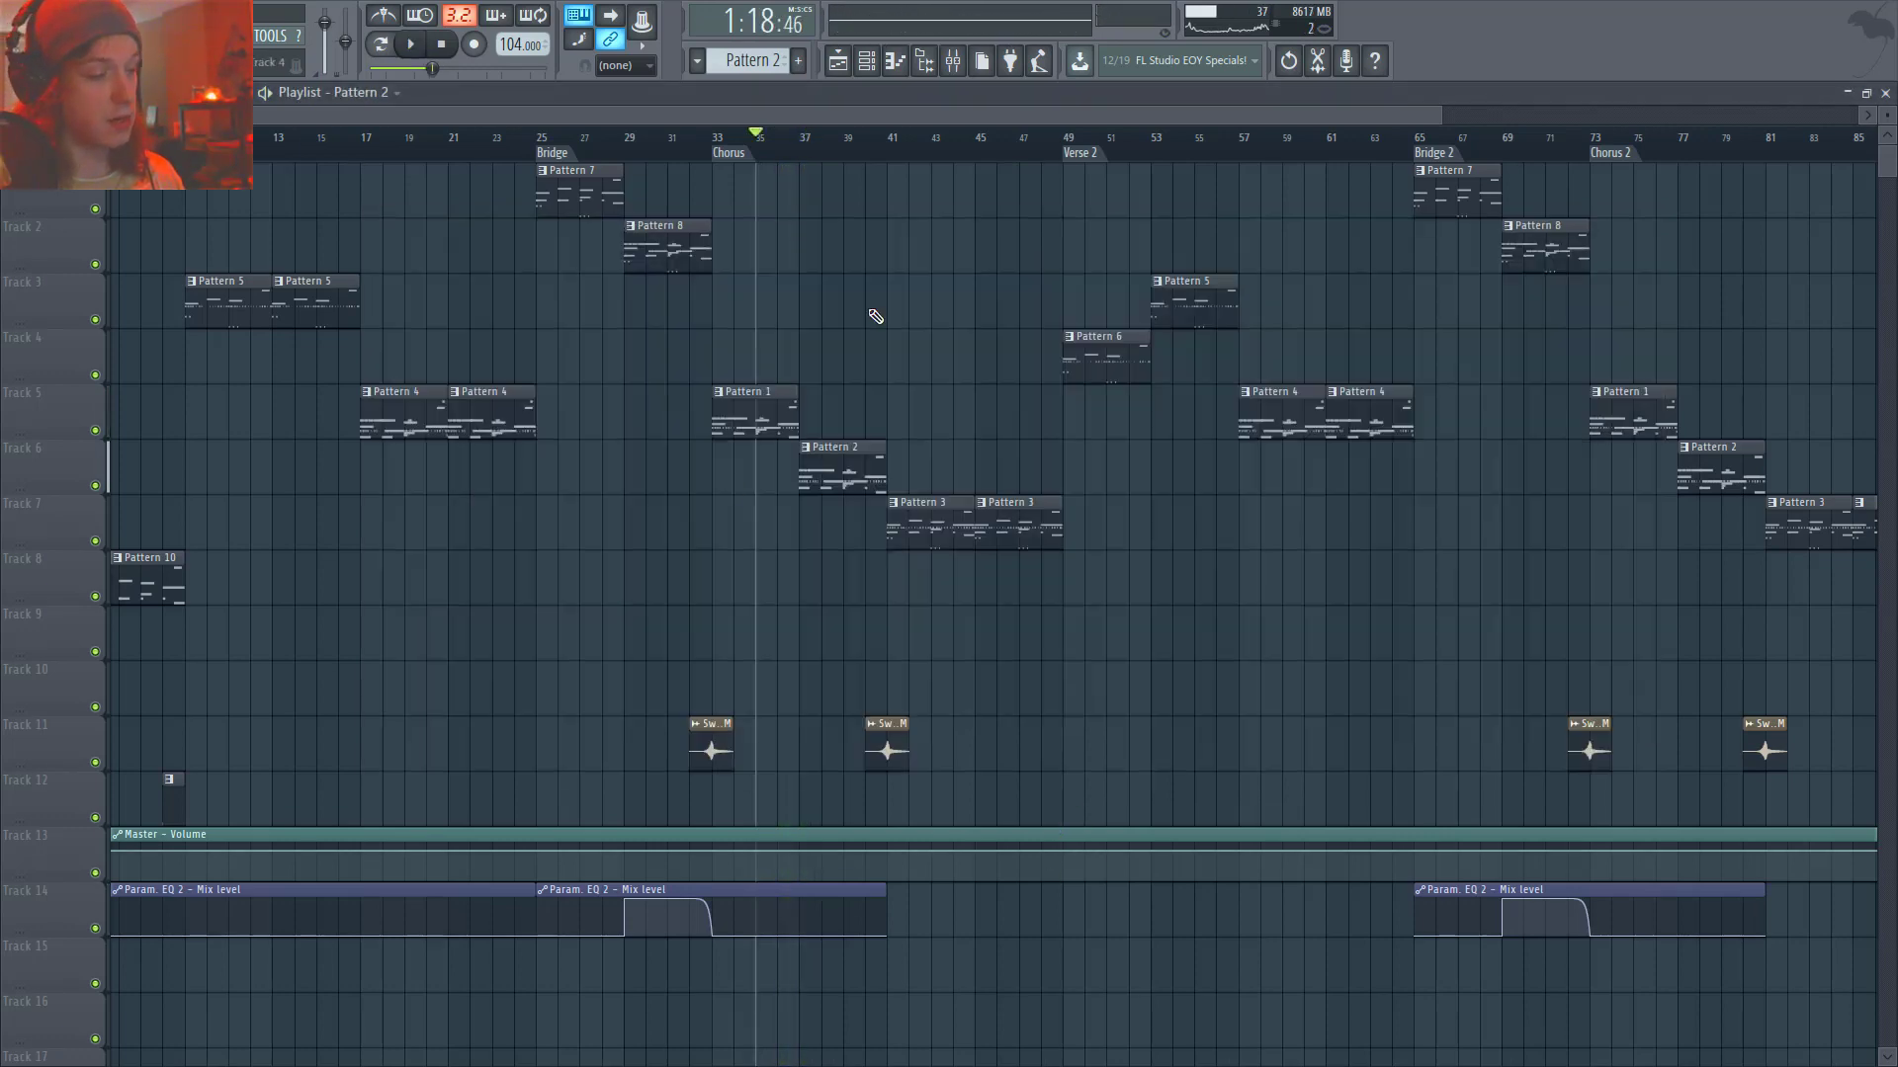
- Play from bar 40 into the first Pattern 3 clip while reviewing its channel rack, and stop playback
{"action": "left_click_drag", "start_coordinate": [822, 138], "coordinate": [868, 146]}
{"action": "key", "text": "space"}
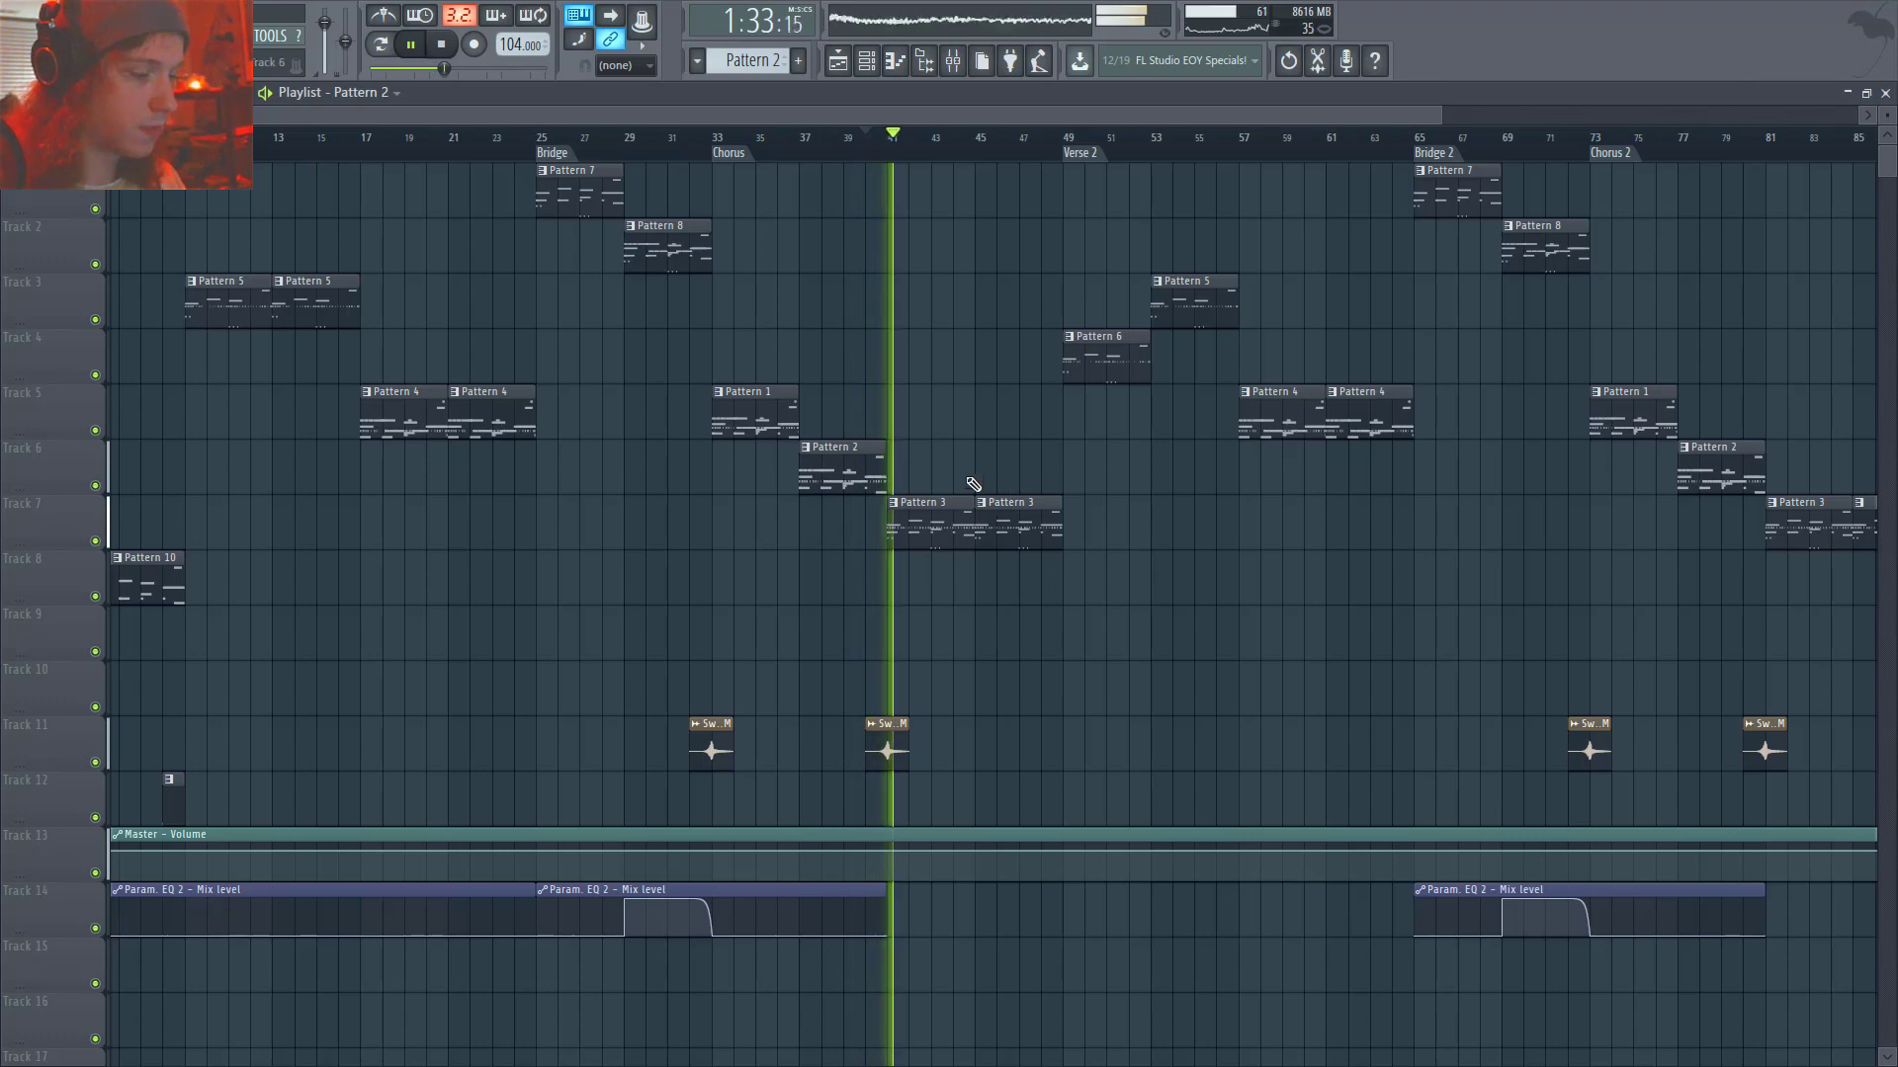
{"action": "double_click", "coordinate": [939, 509]}
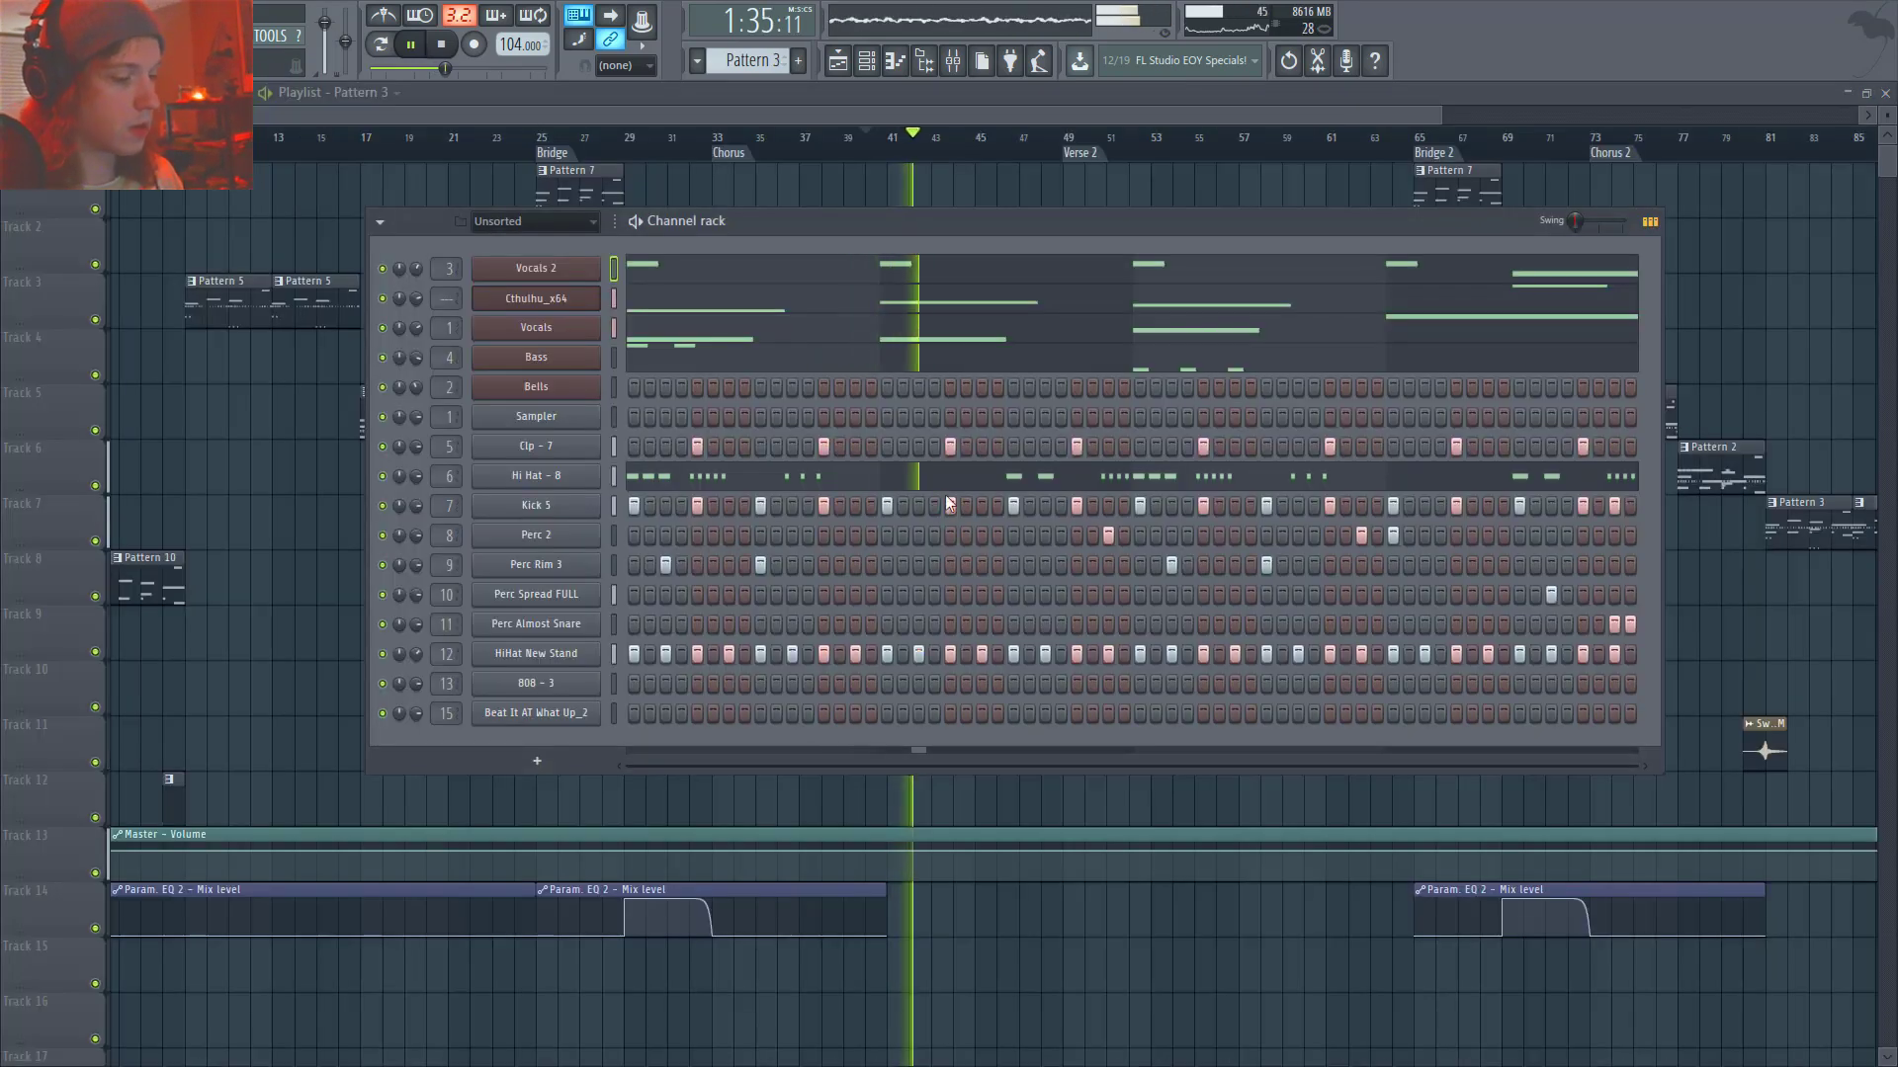
{"action": "key", "text": "space"}
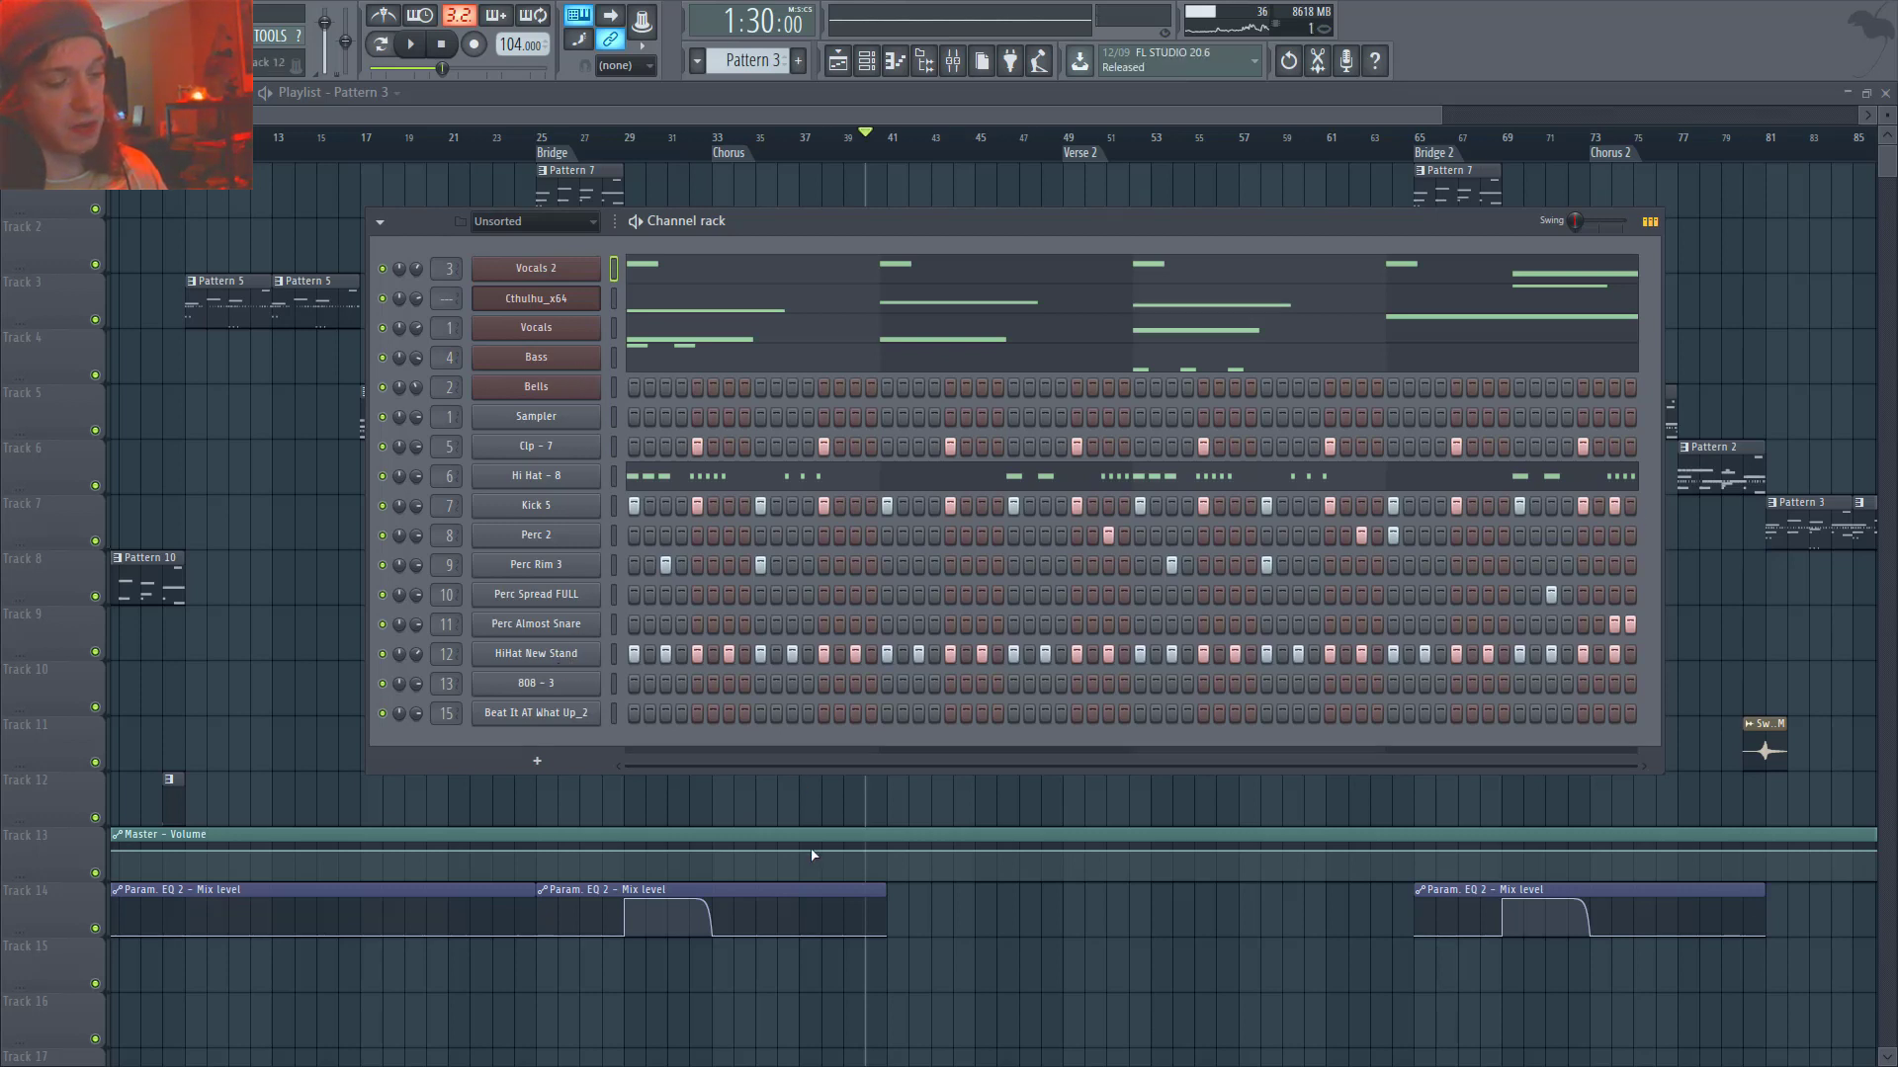
- Close the channel rack and replay the Swoosh transition from bar 40 into Pattern 3 in the playlist
{"action": "key", "text": "F6"}
{"action": "key", "text": "space"}
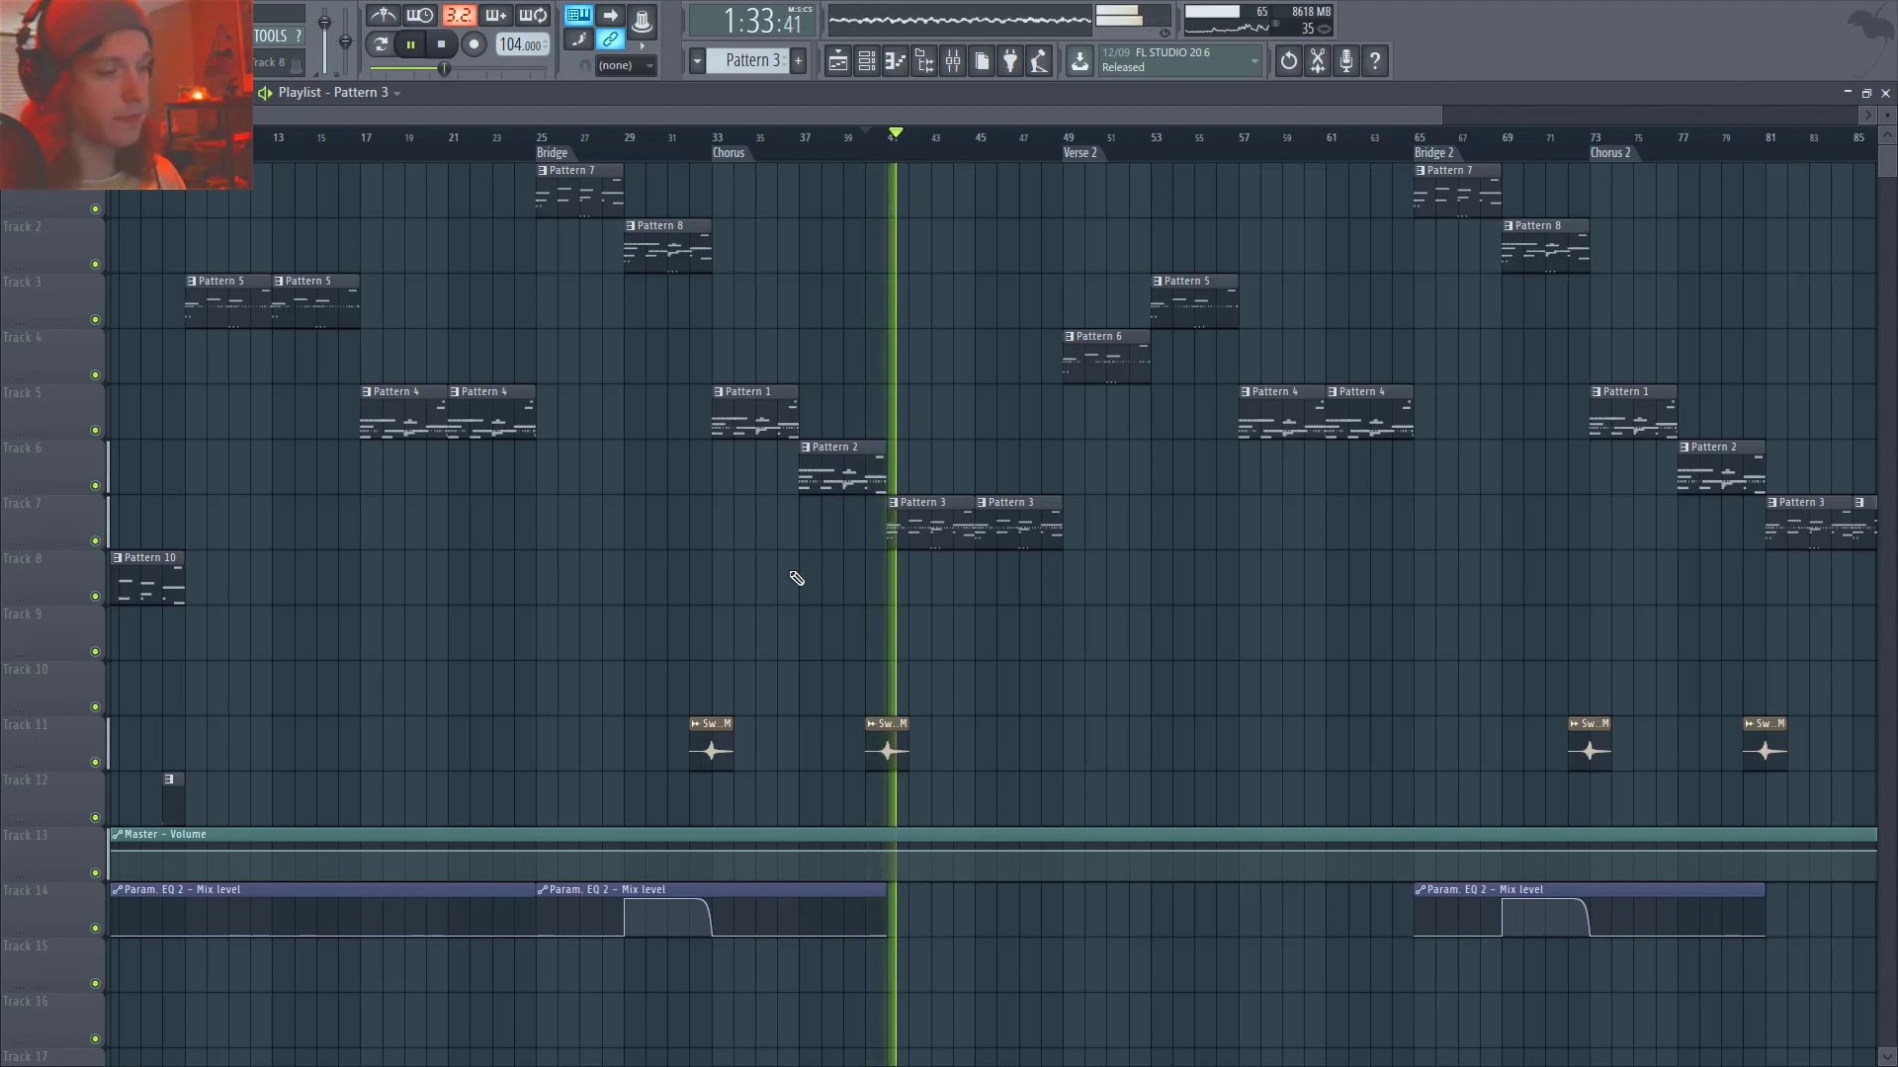
{"action": "key", "text": "space"}
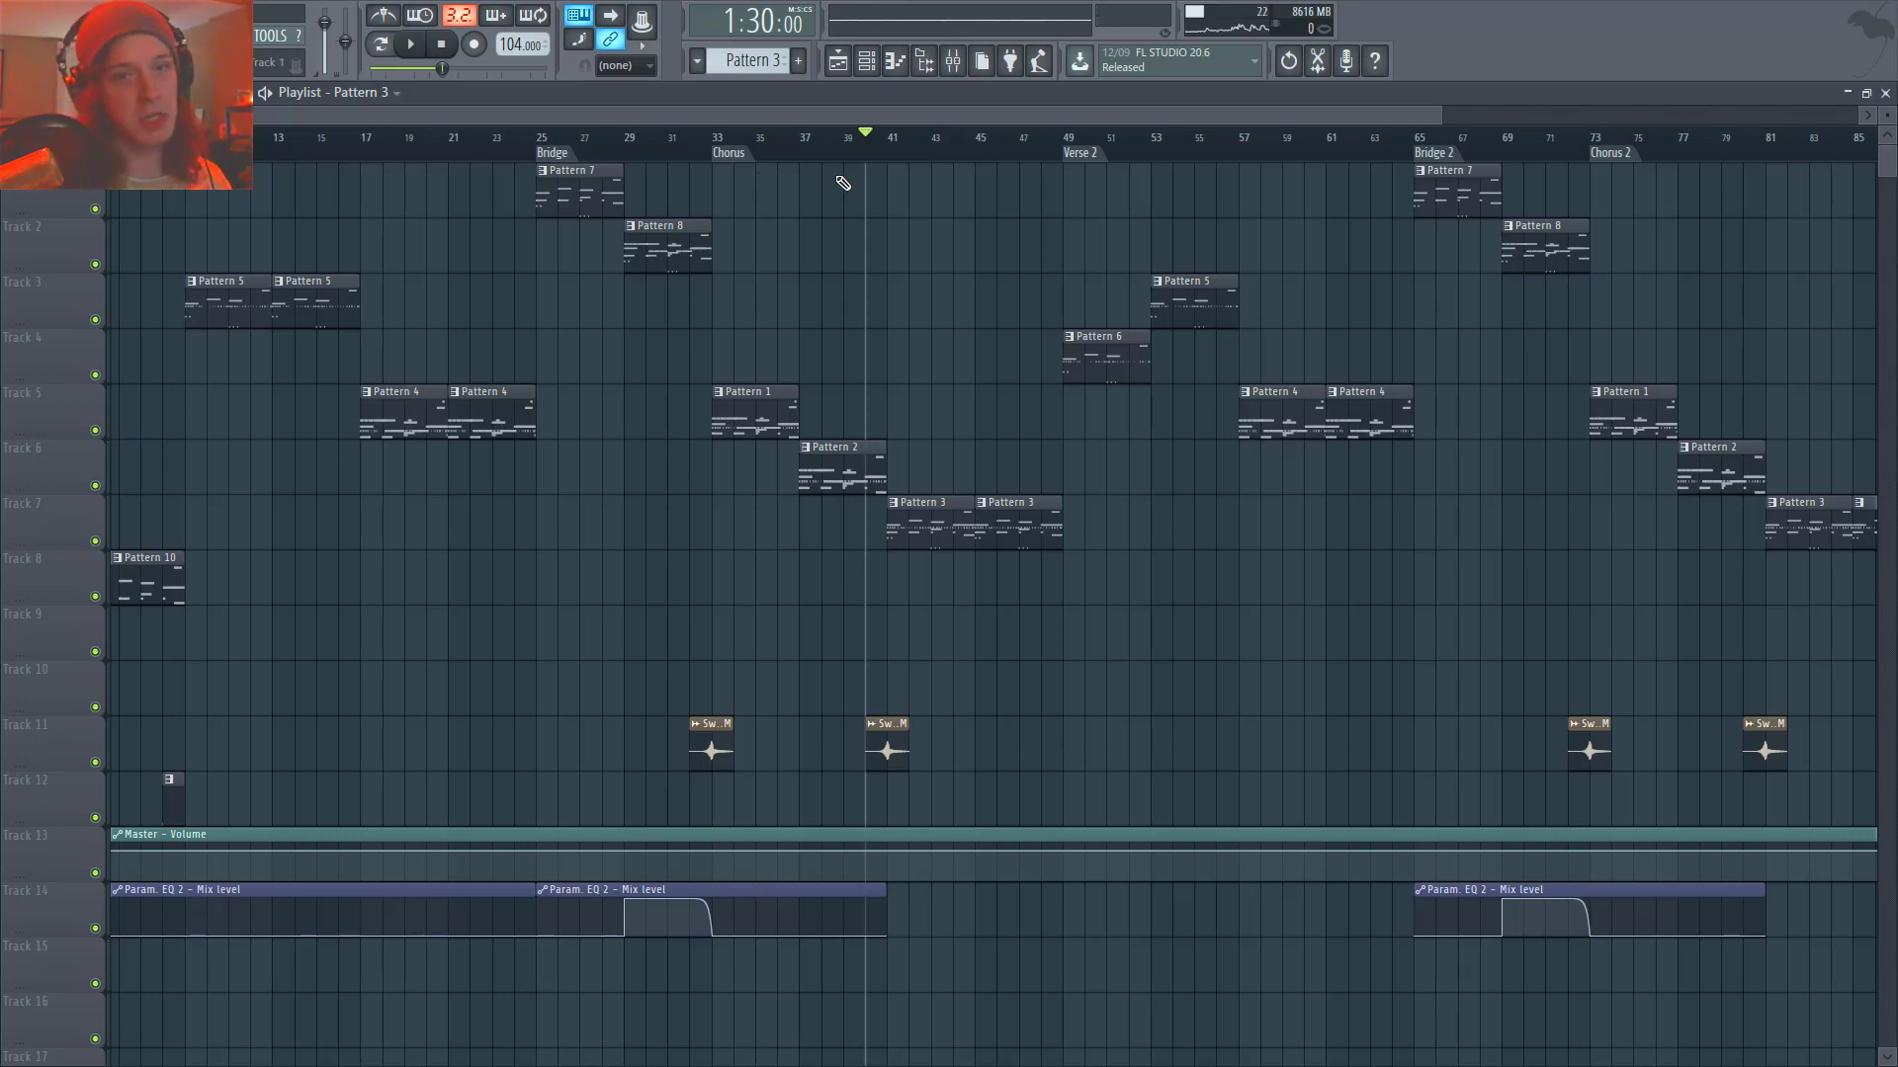
- Add a time marker named MAIN HOOK at bar 41, where the first Pattern 3 clip starts
{"action": "left_click", "coordinate": [909, 135]}
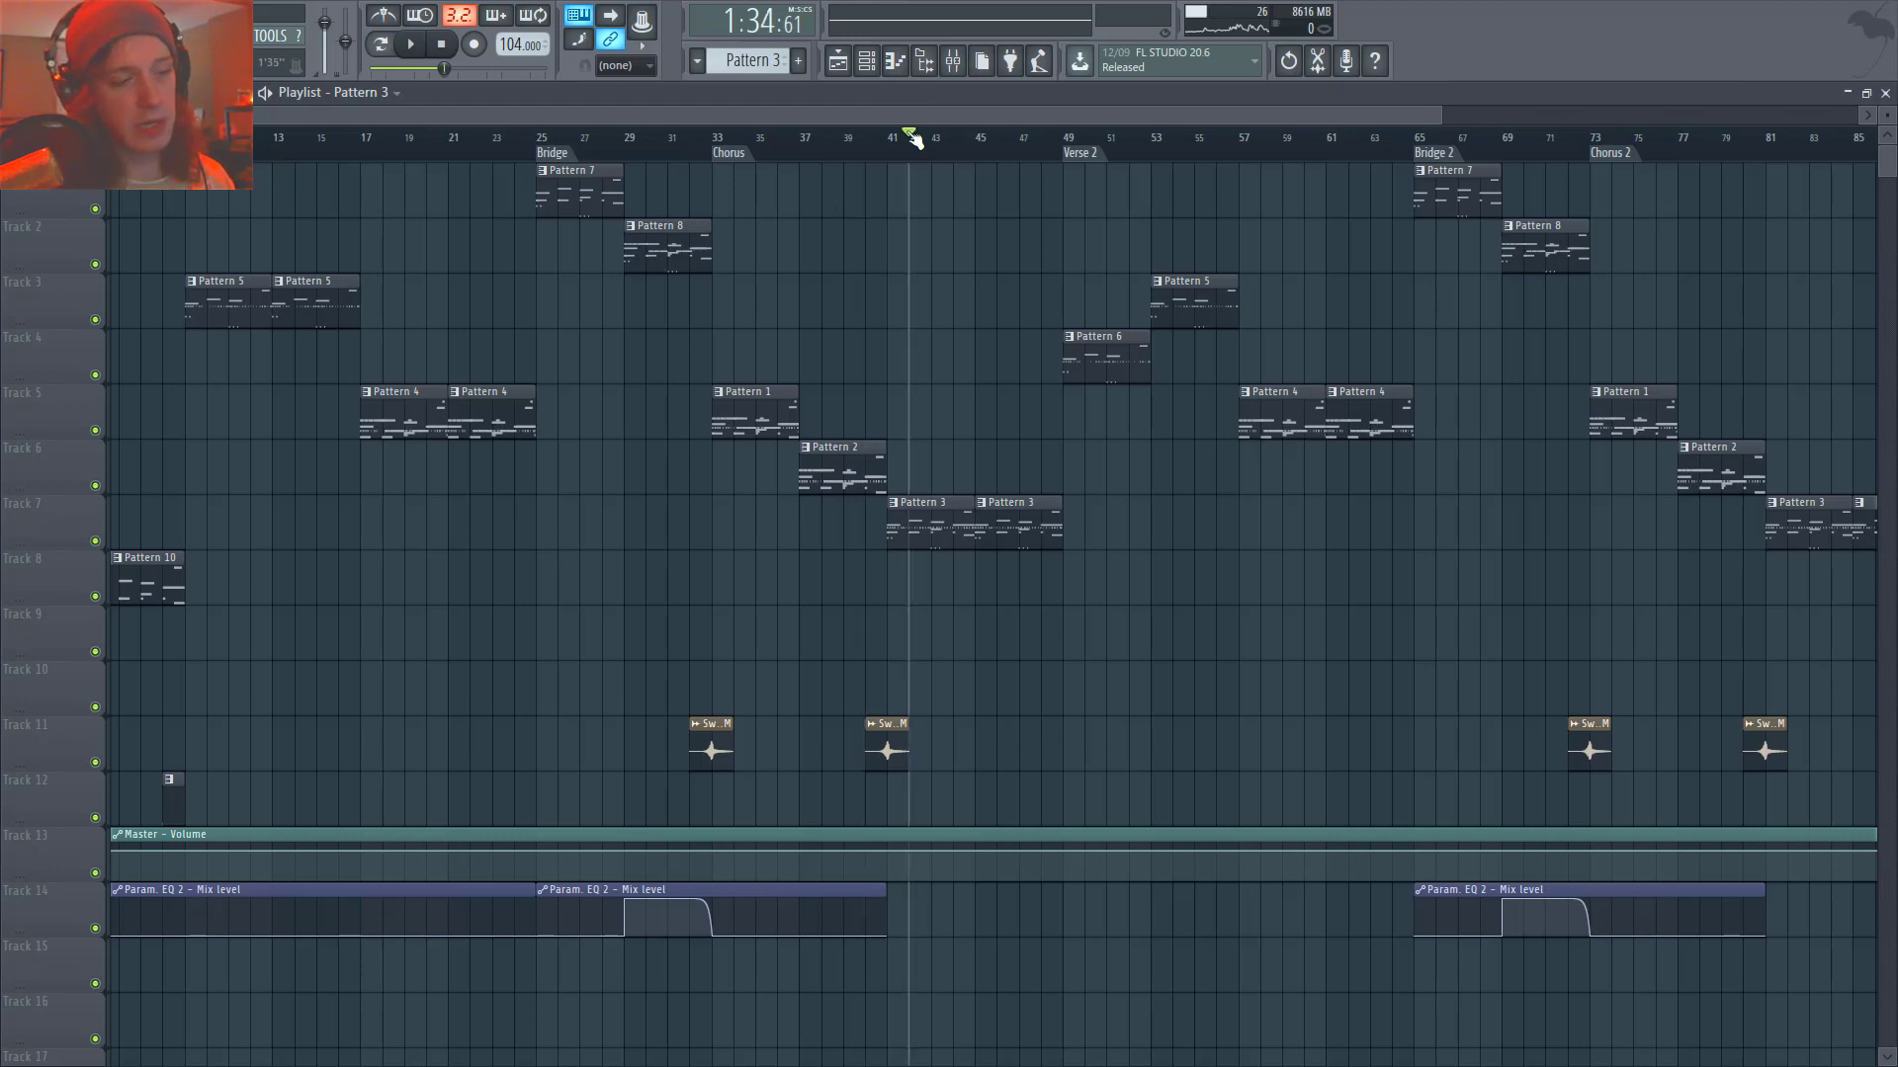
{"action": "left_click_drag", "start_coordinate": [909, 135], "coordinate": [888, 136]}
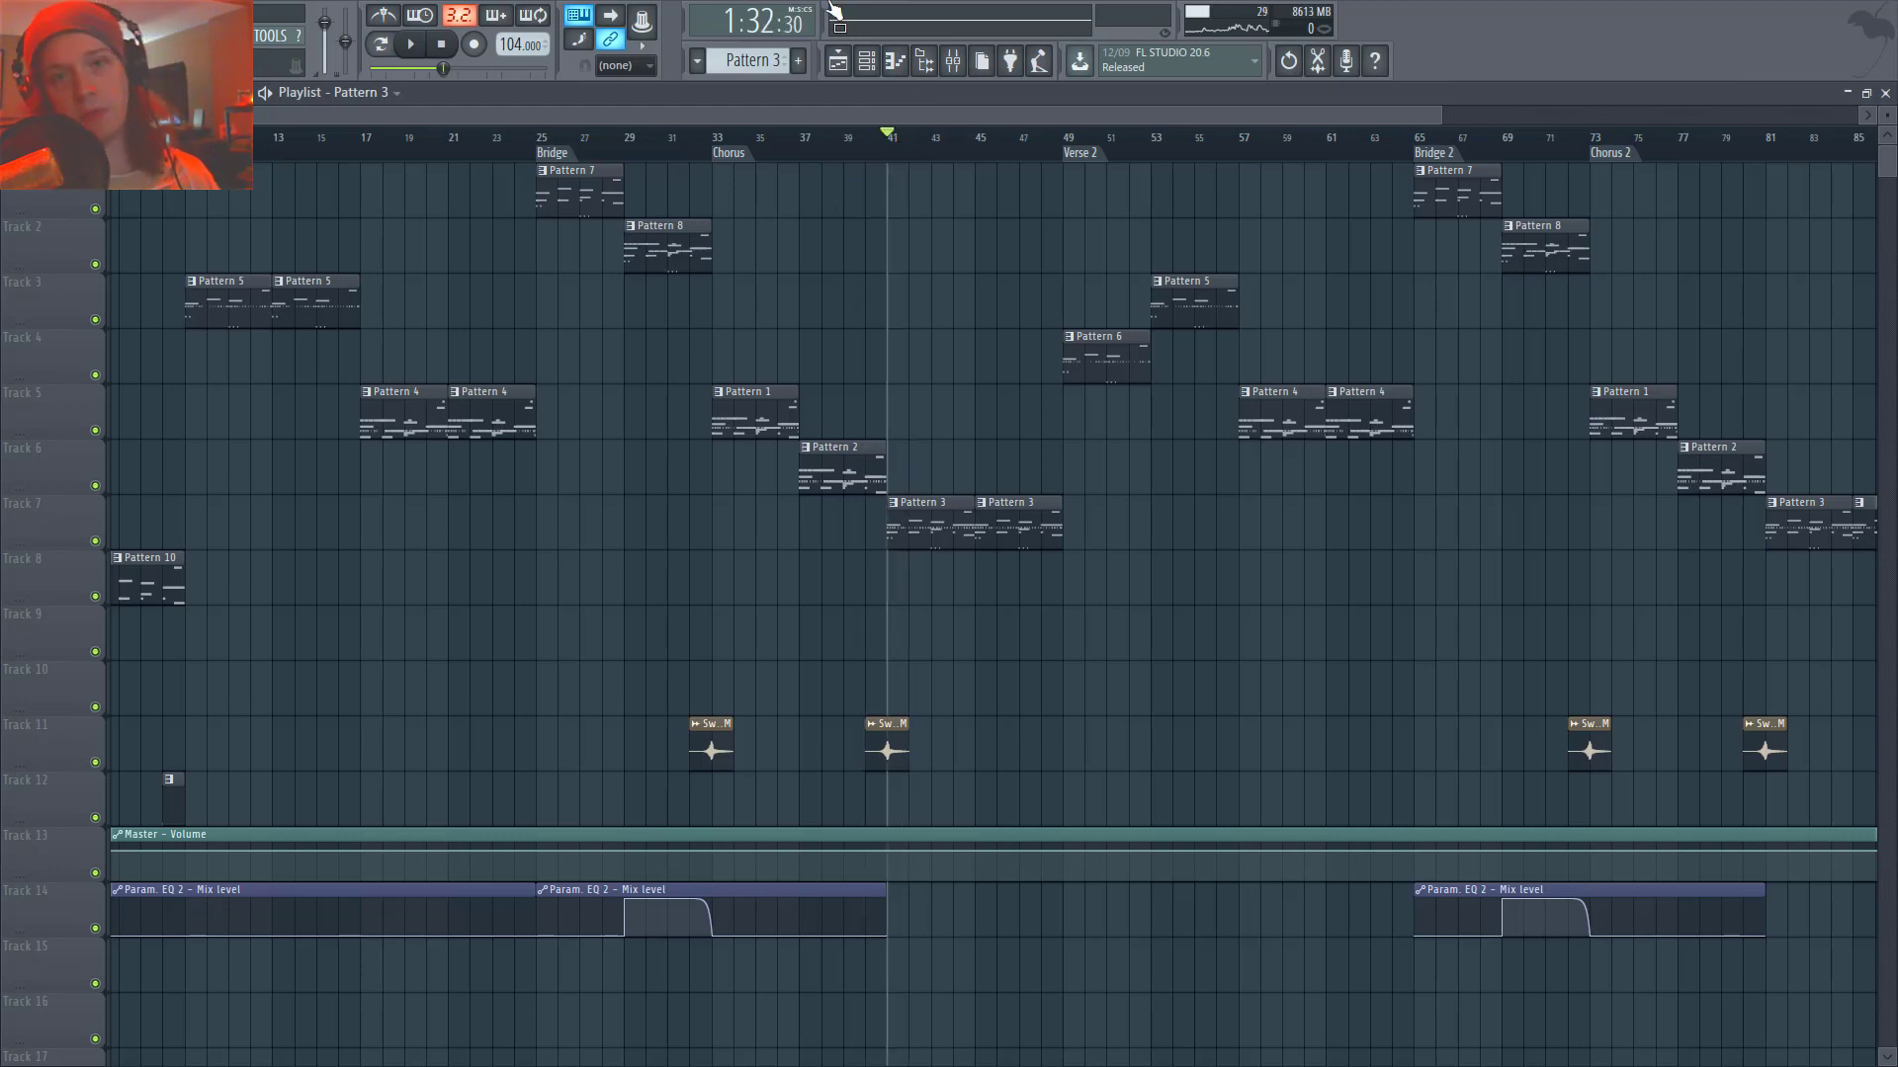
{"action": "left_click_drag", "start_coordinate": [934, 138], "coordinate": [1001, 137]}
{"action": "key", "text": "space"}
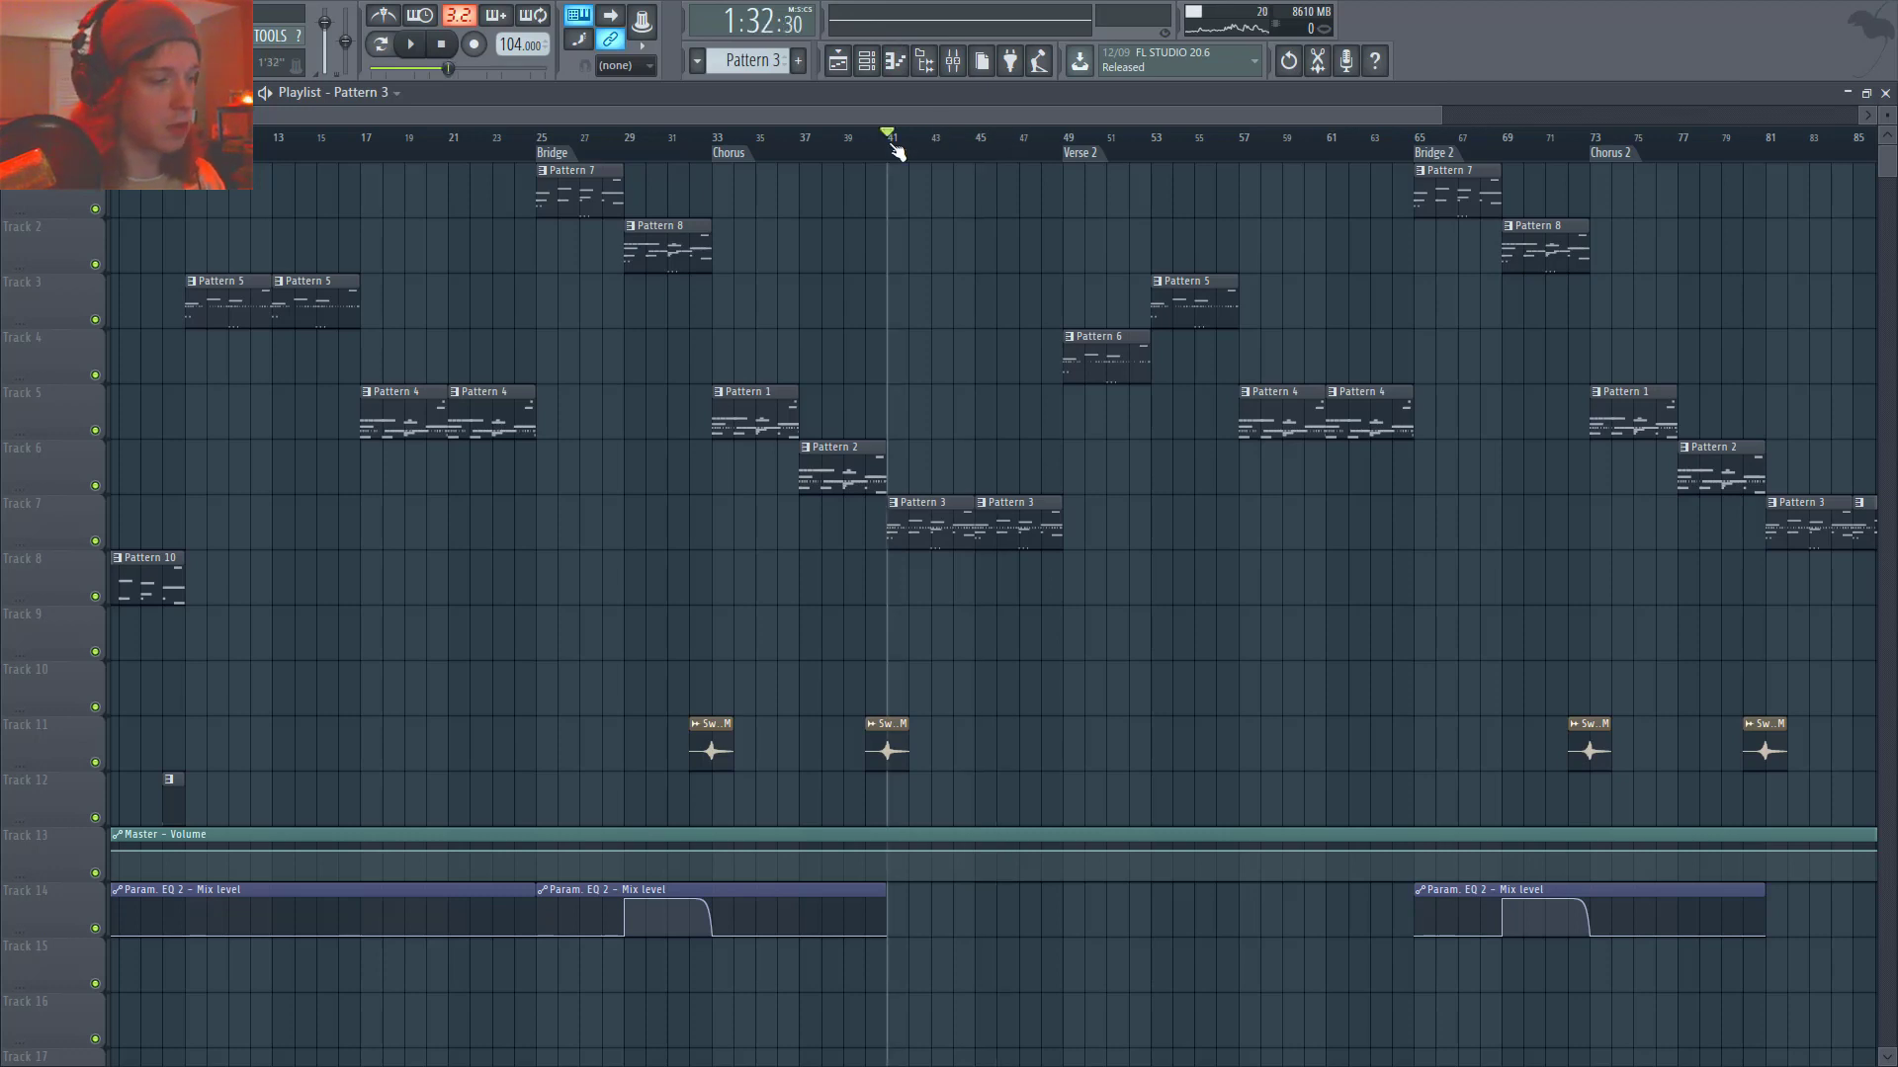
{"action": "key", "text": "alt+t"}
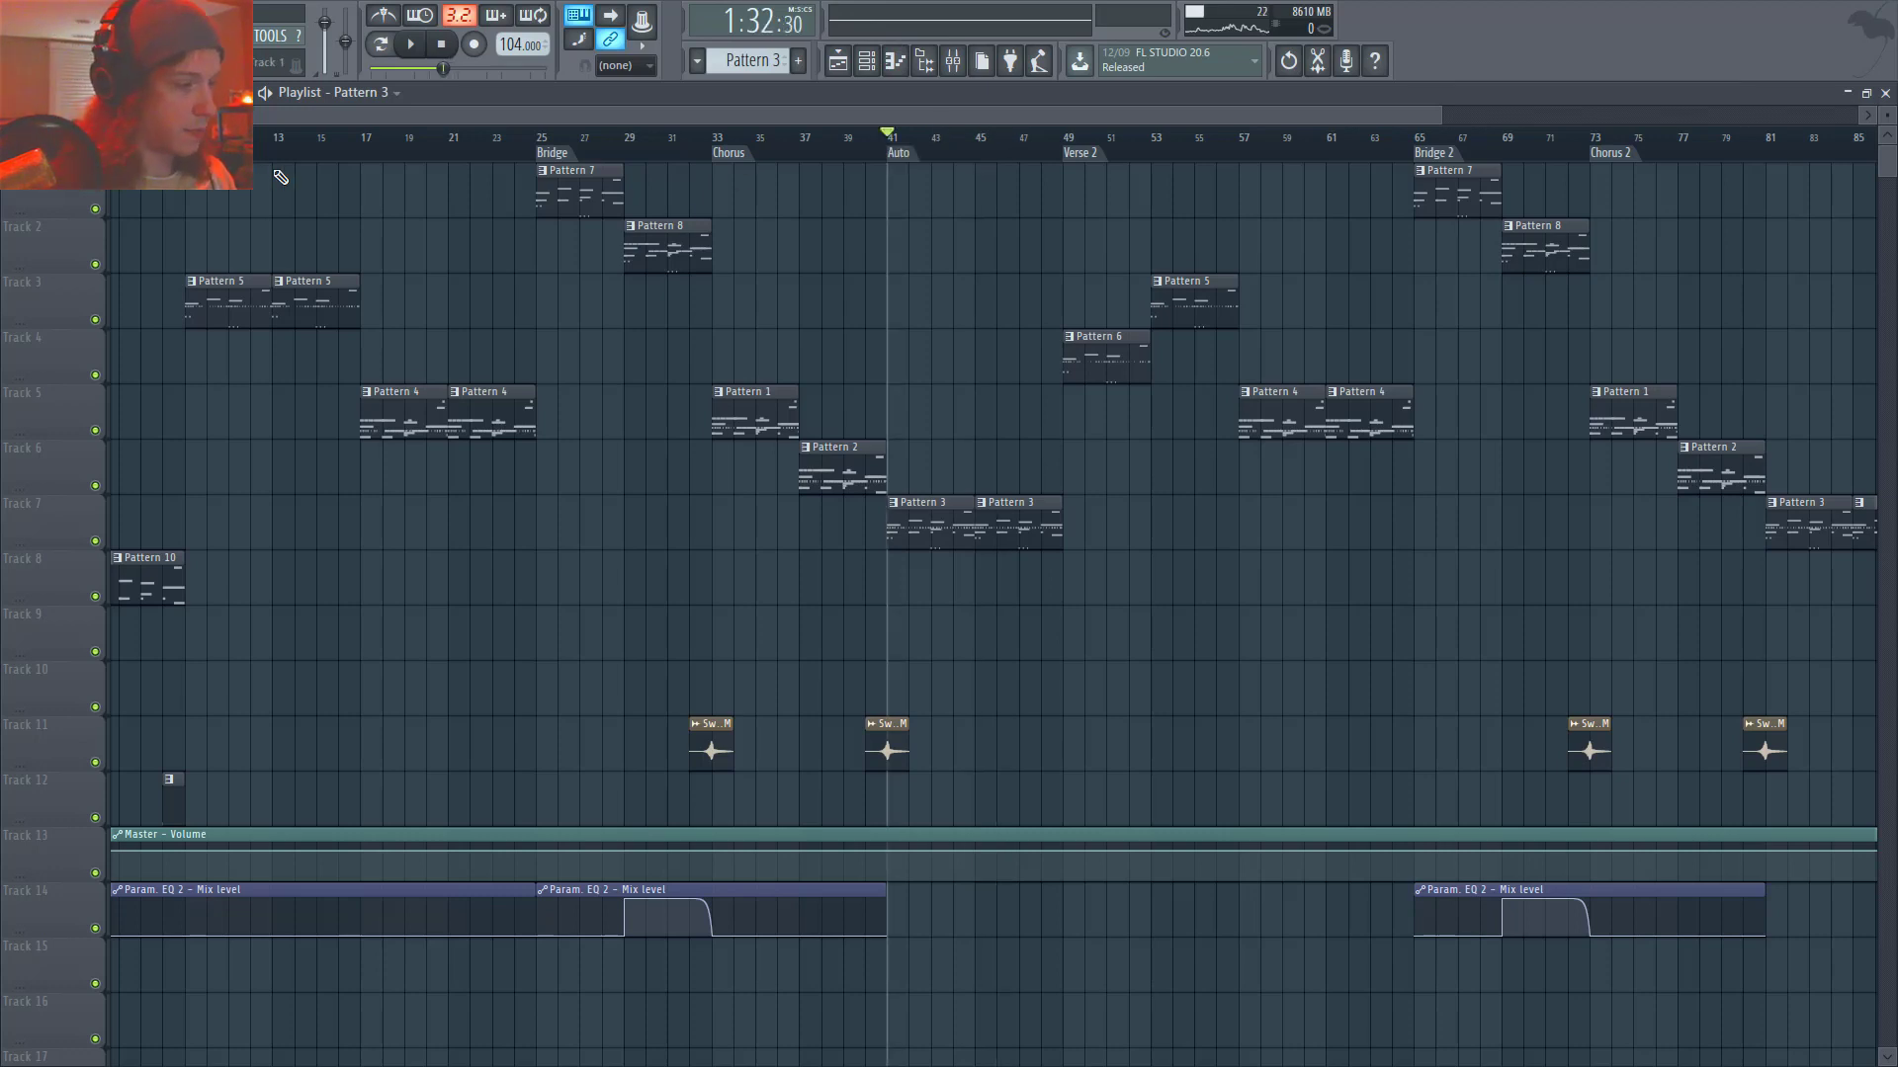
{"action": "right_click", "coordinate": [892, 156]}
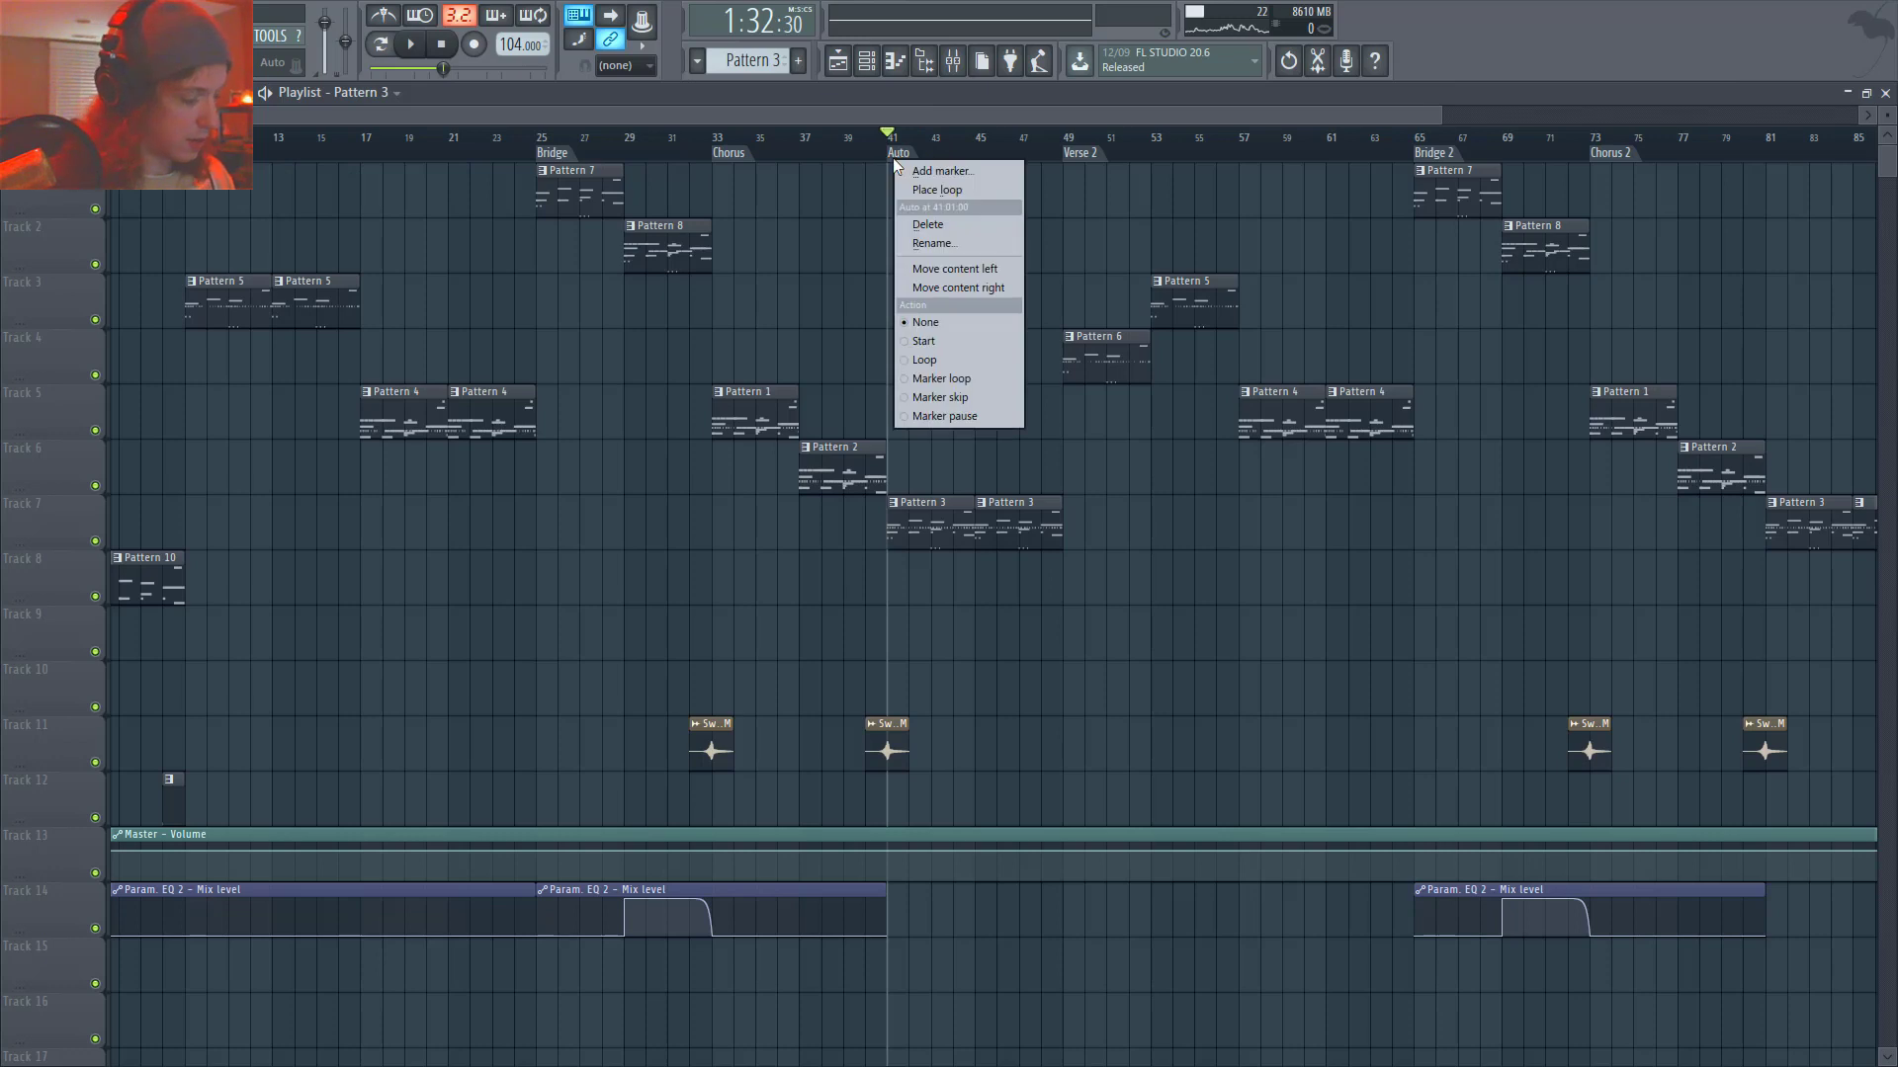
{"action": "left_click", "coordinate": [895, 161]}
{"action": "type", "text": "MAIN"}
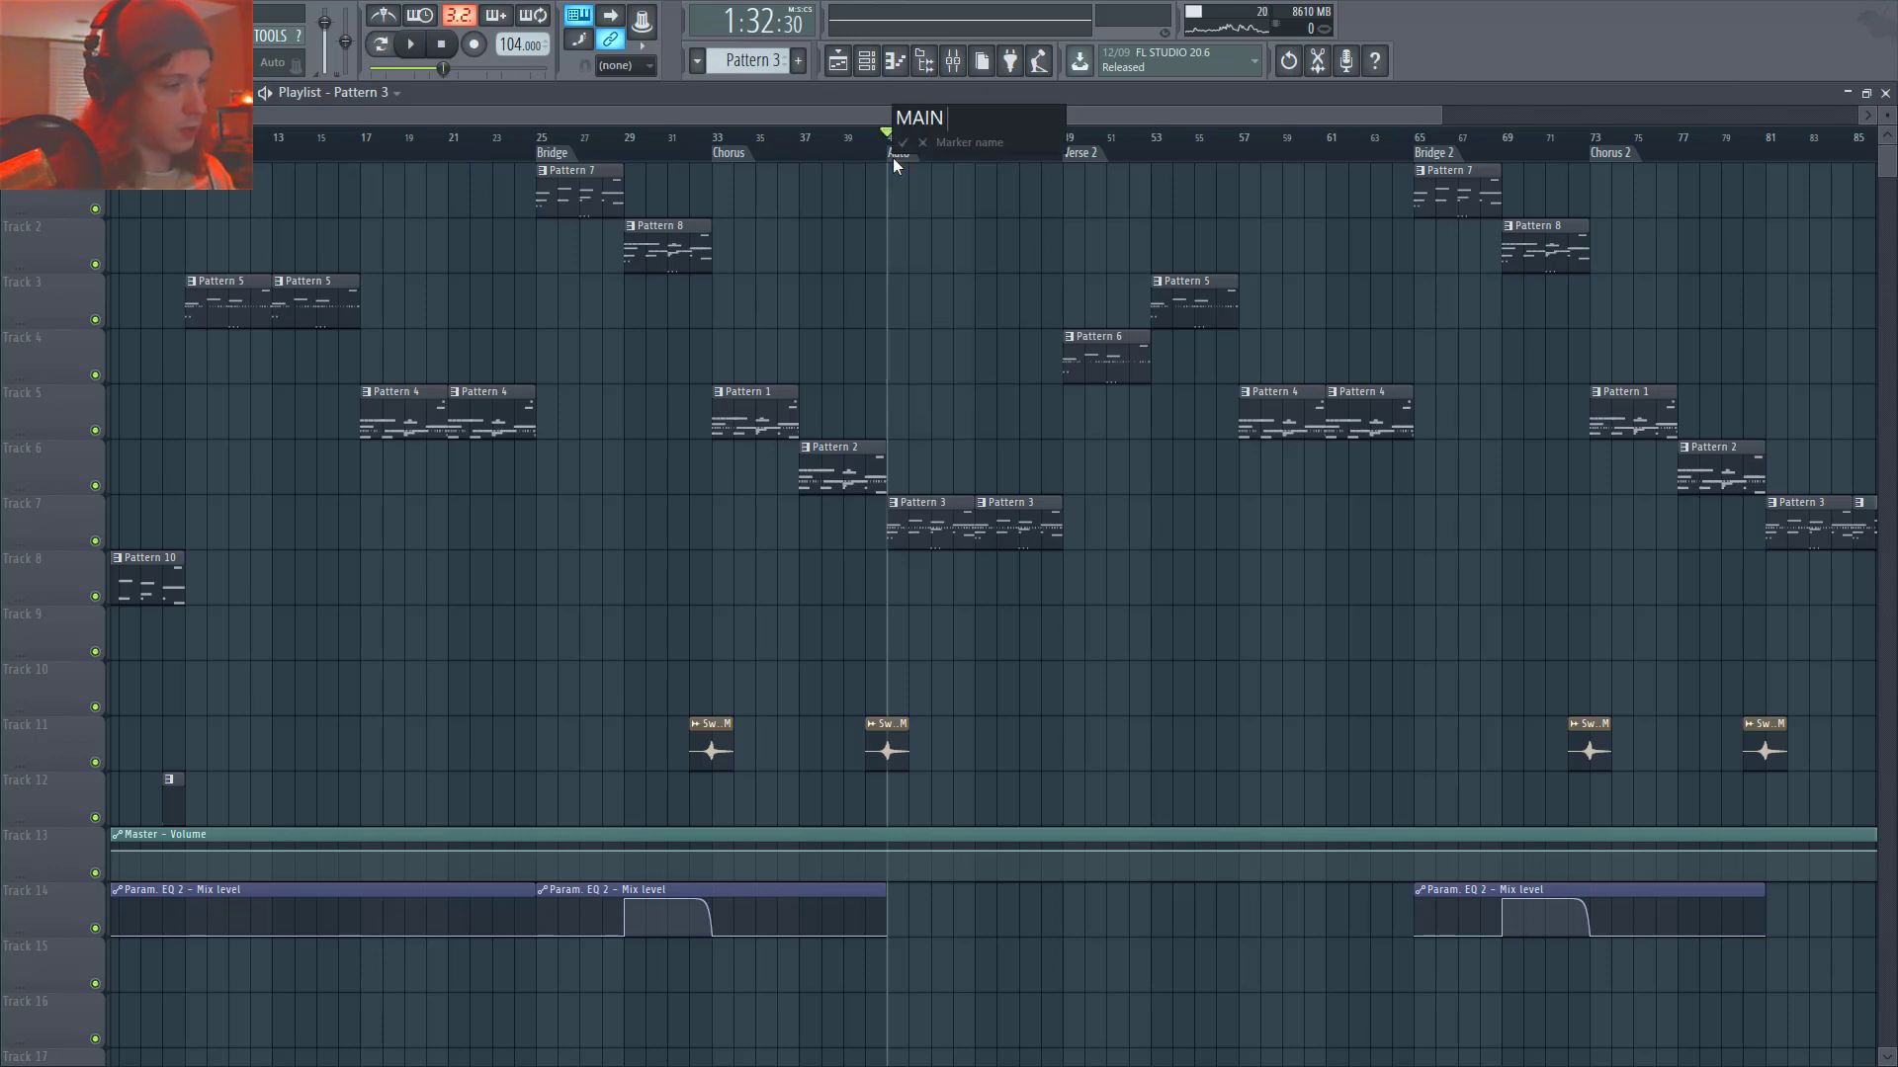
{"action": "type", "text": " HOOK"}
{"action": "key", "text": "Return"}
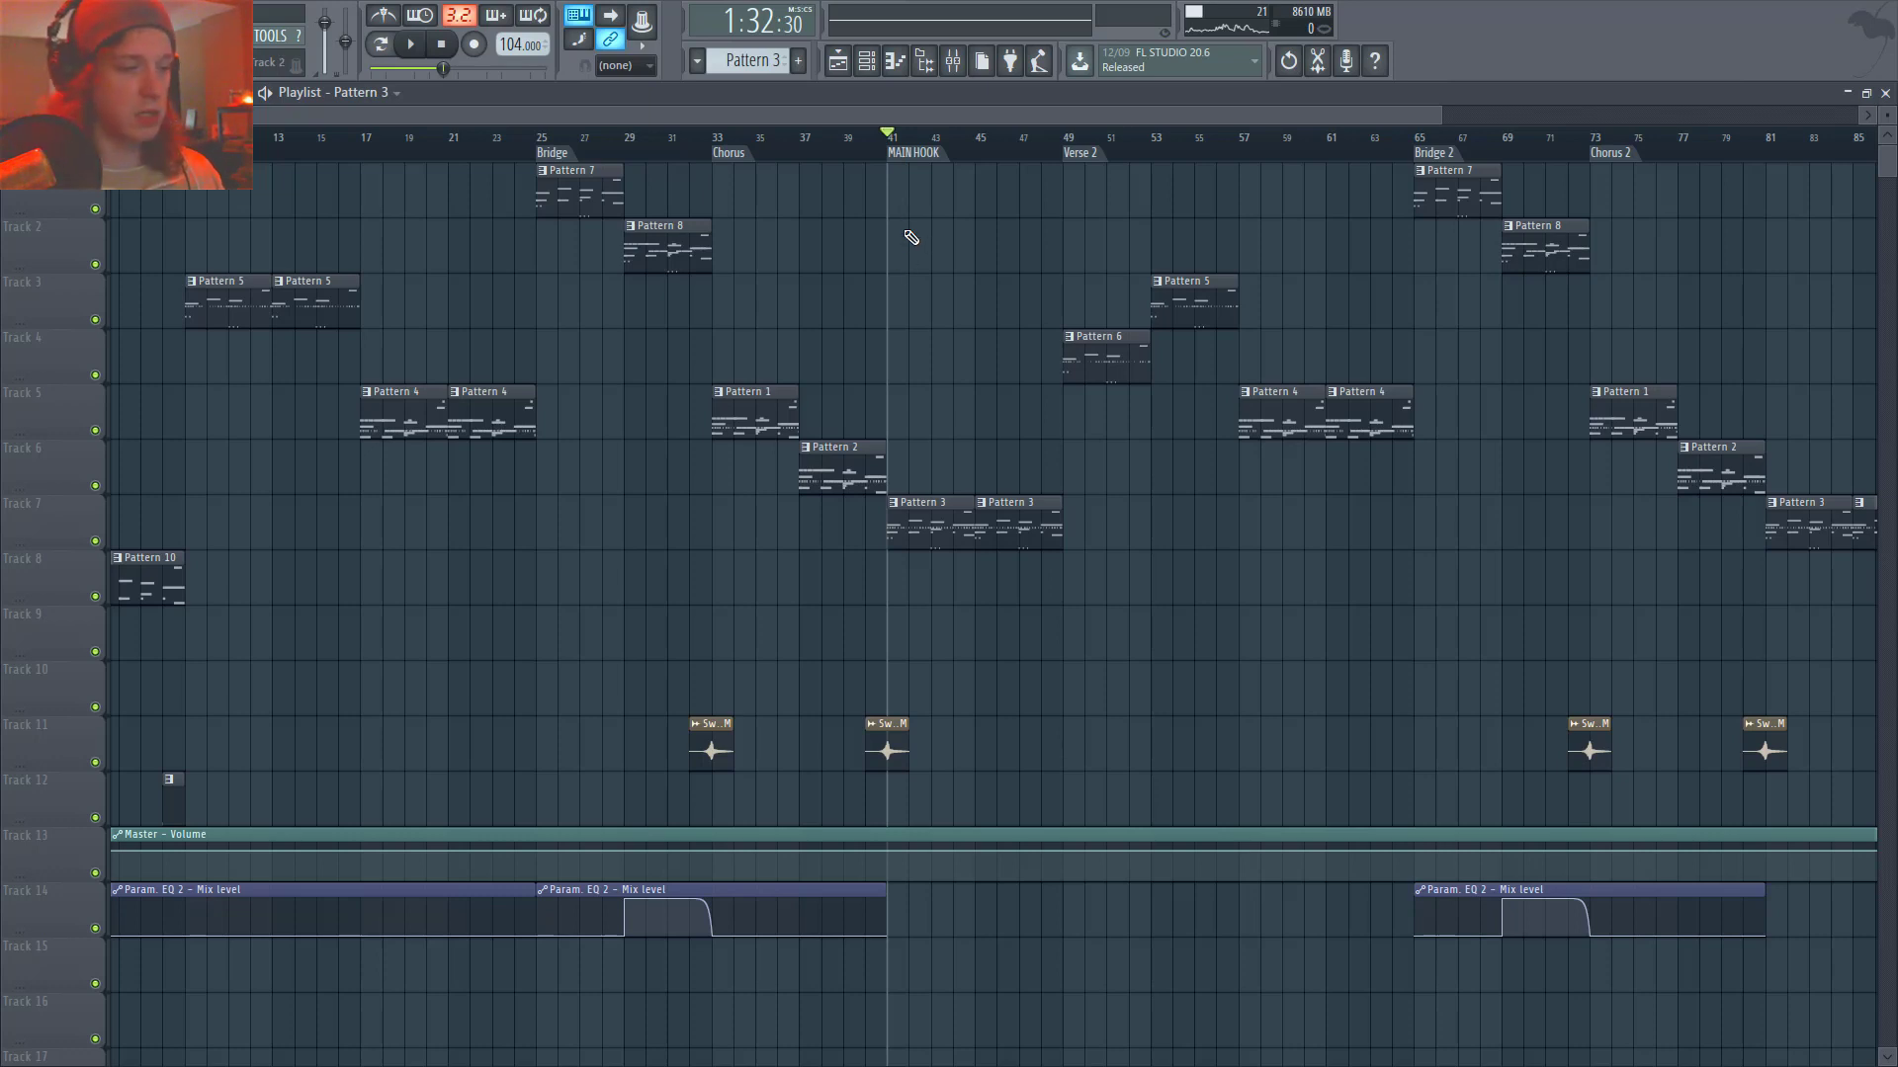
- Play Pattern 6 from Verse 2 at bar 49 while reviewing its channel rack, and return to the playlist
{"action": "left_click", "coordinate": [1064, 138]}
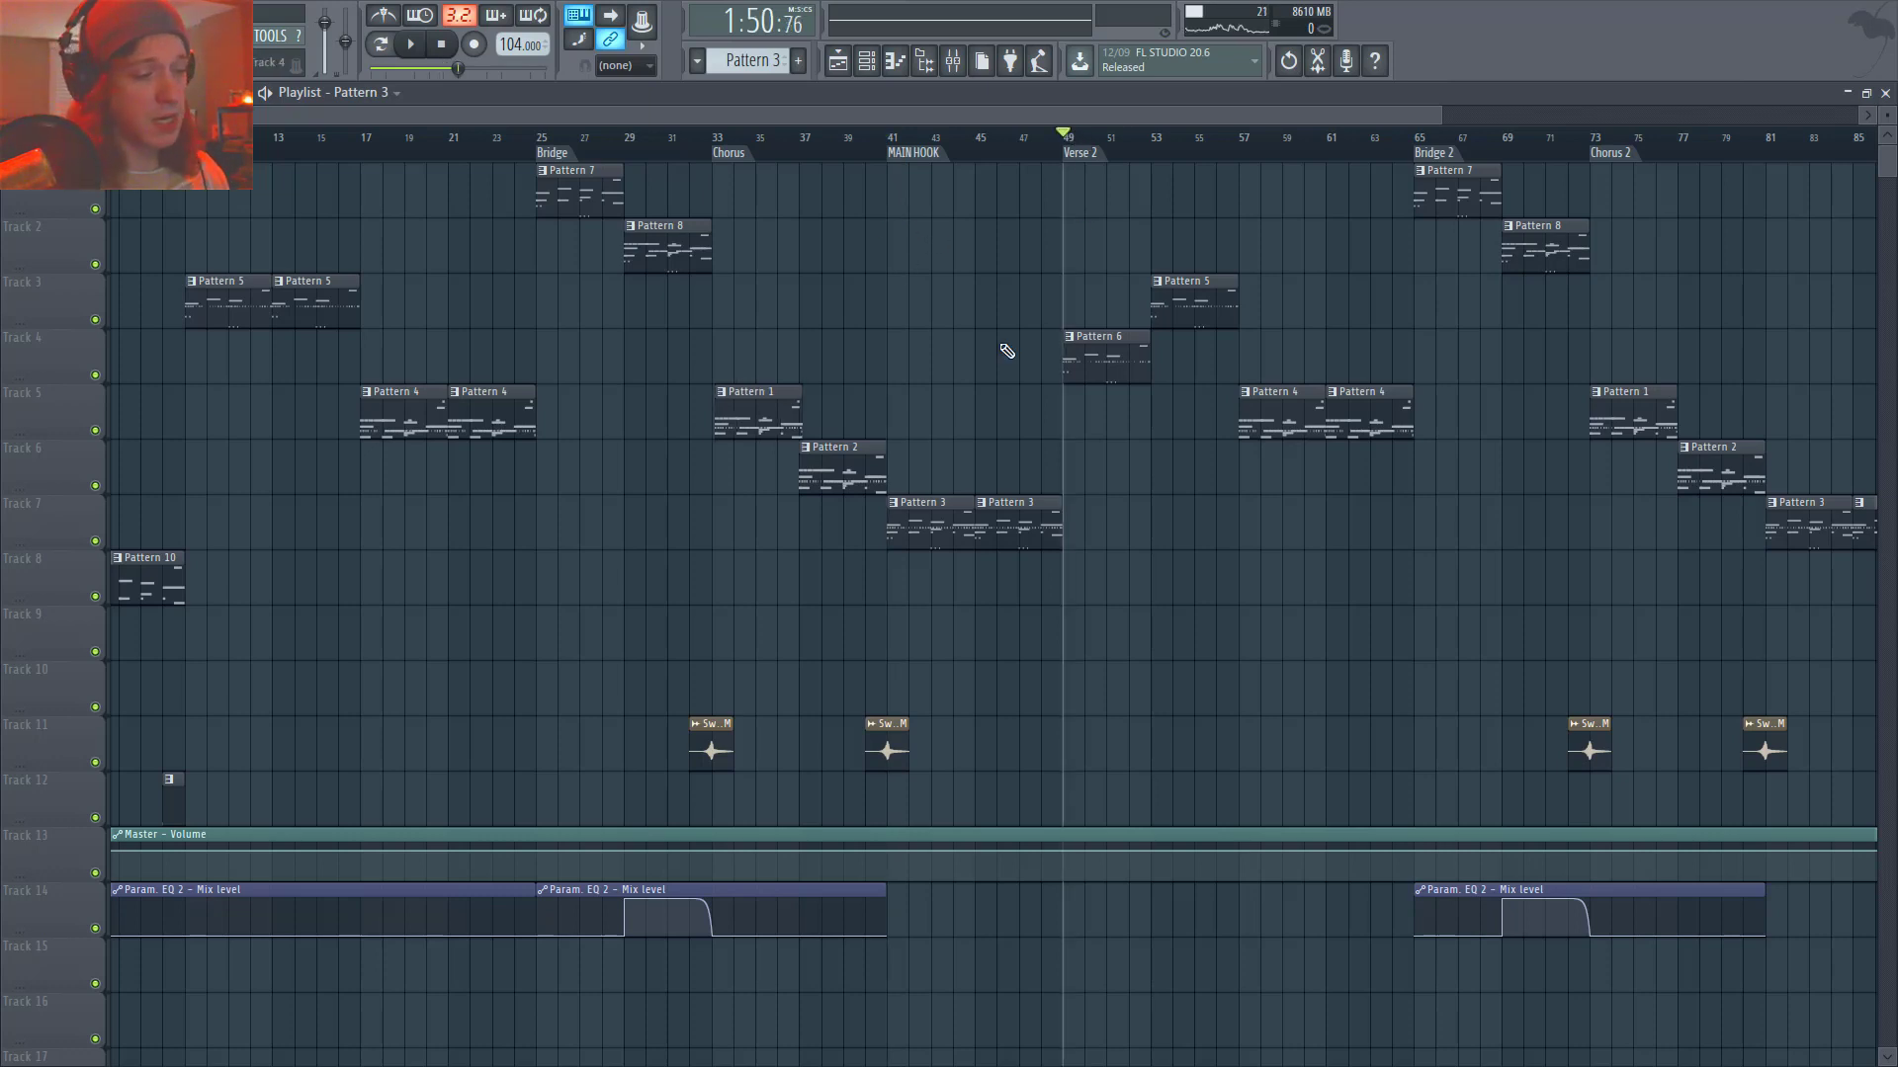
{"action": "double_click", "coordinate": [1112, 373]}
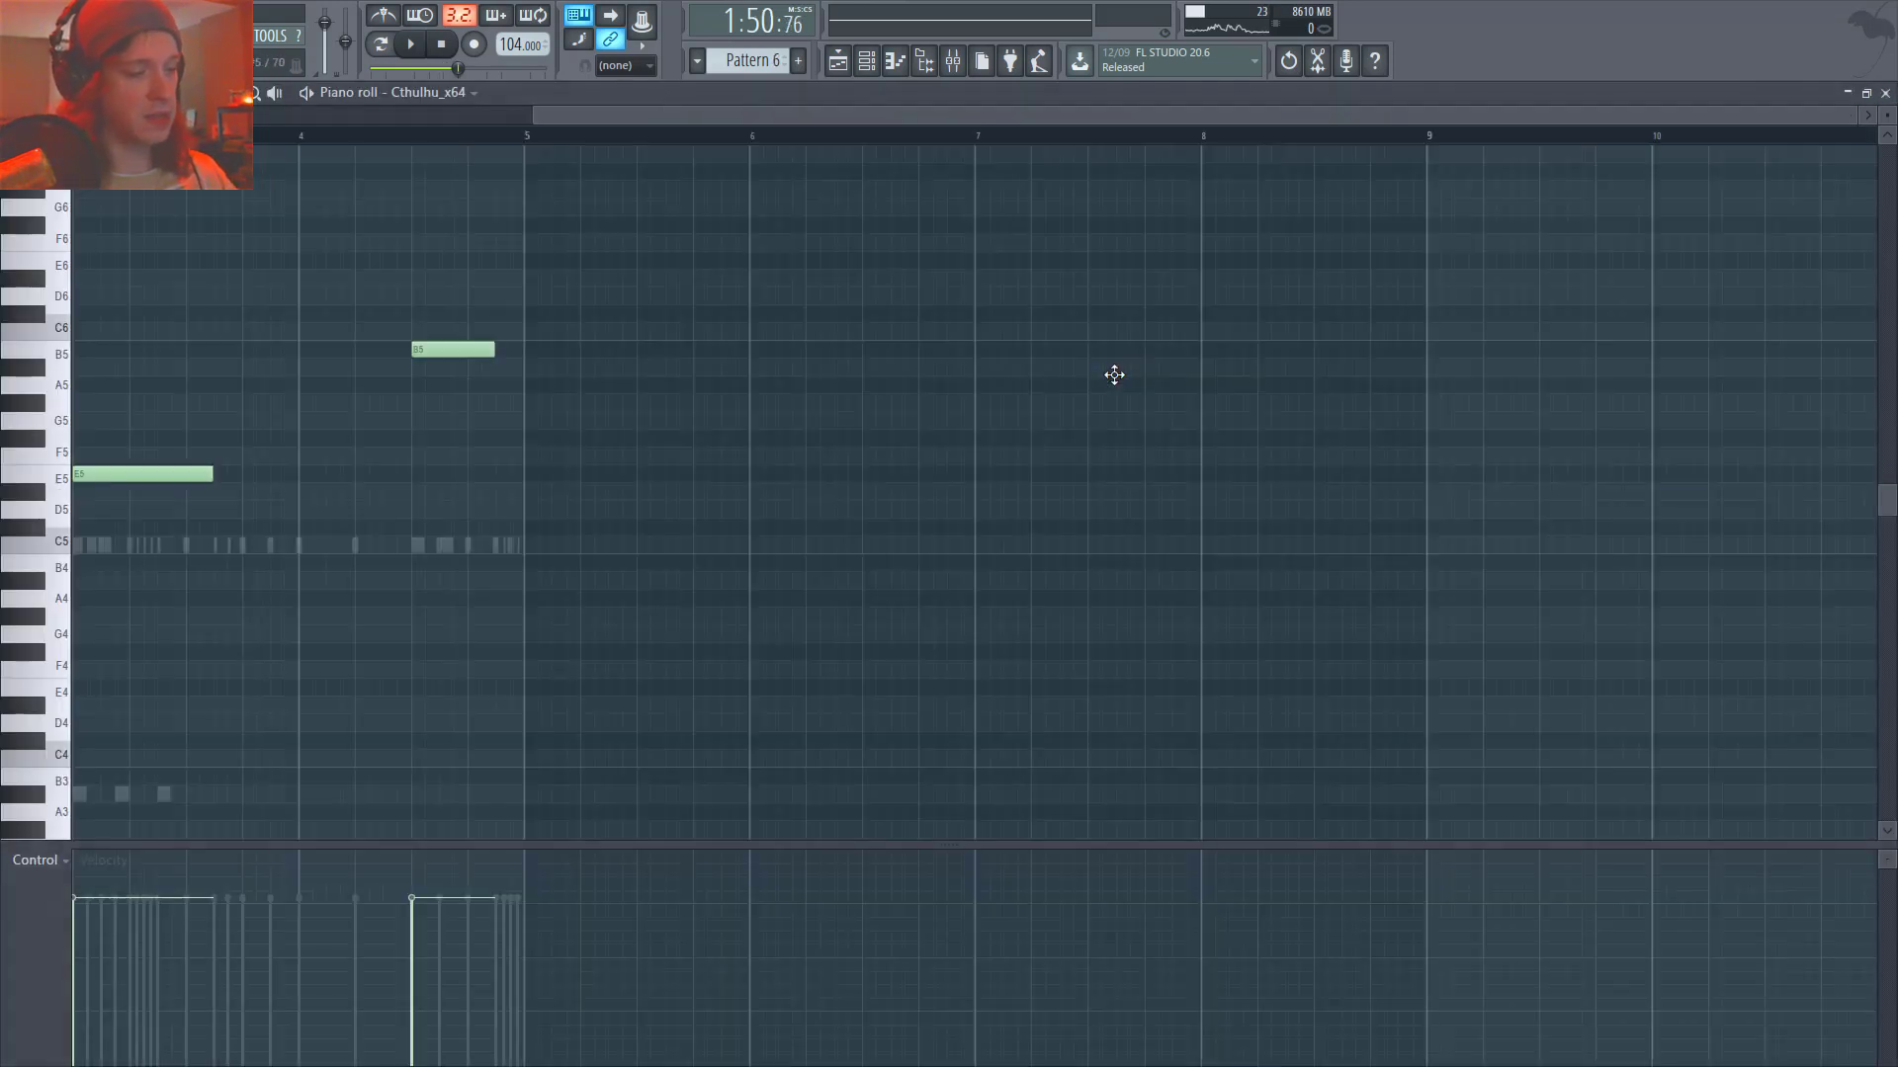
{"action": "key", "text": "space"}
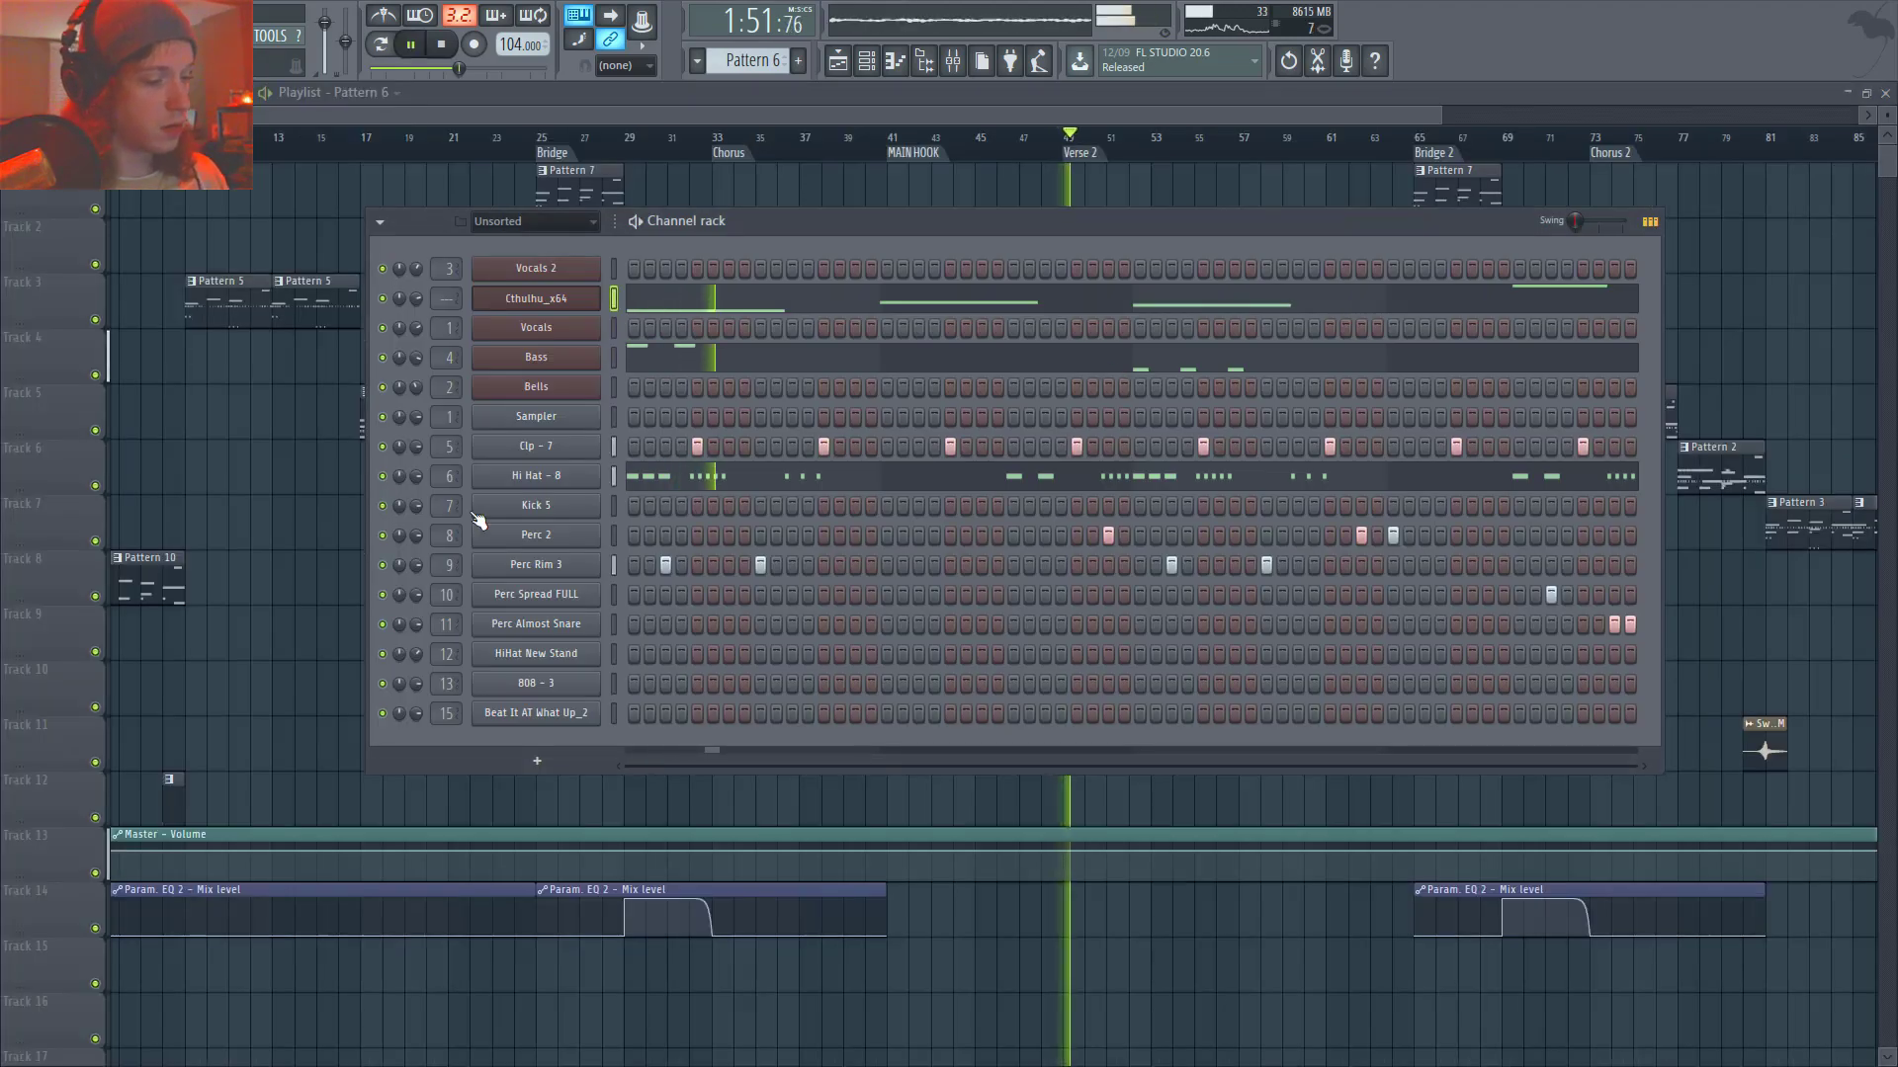
{"action": "key", "text": "space"}
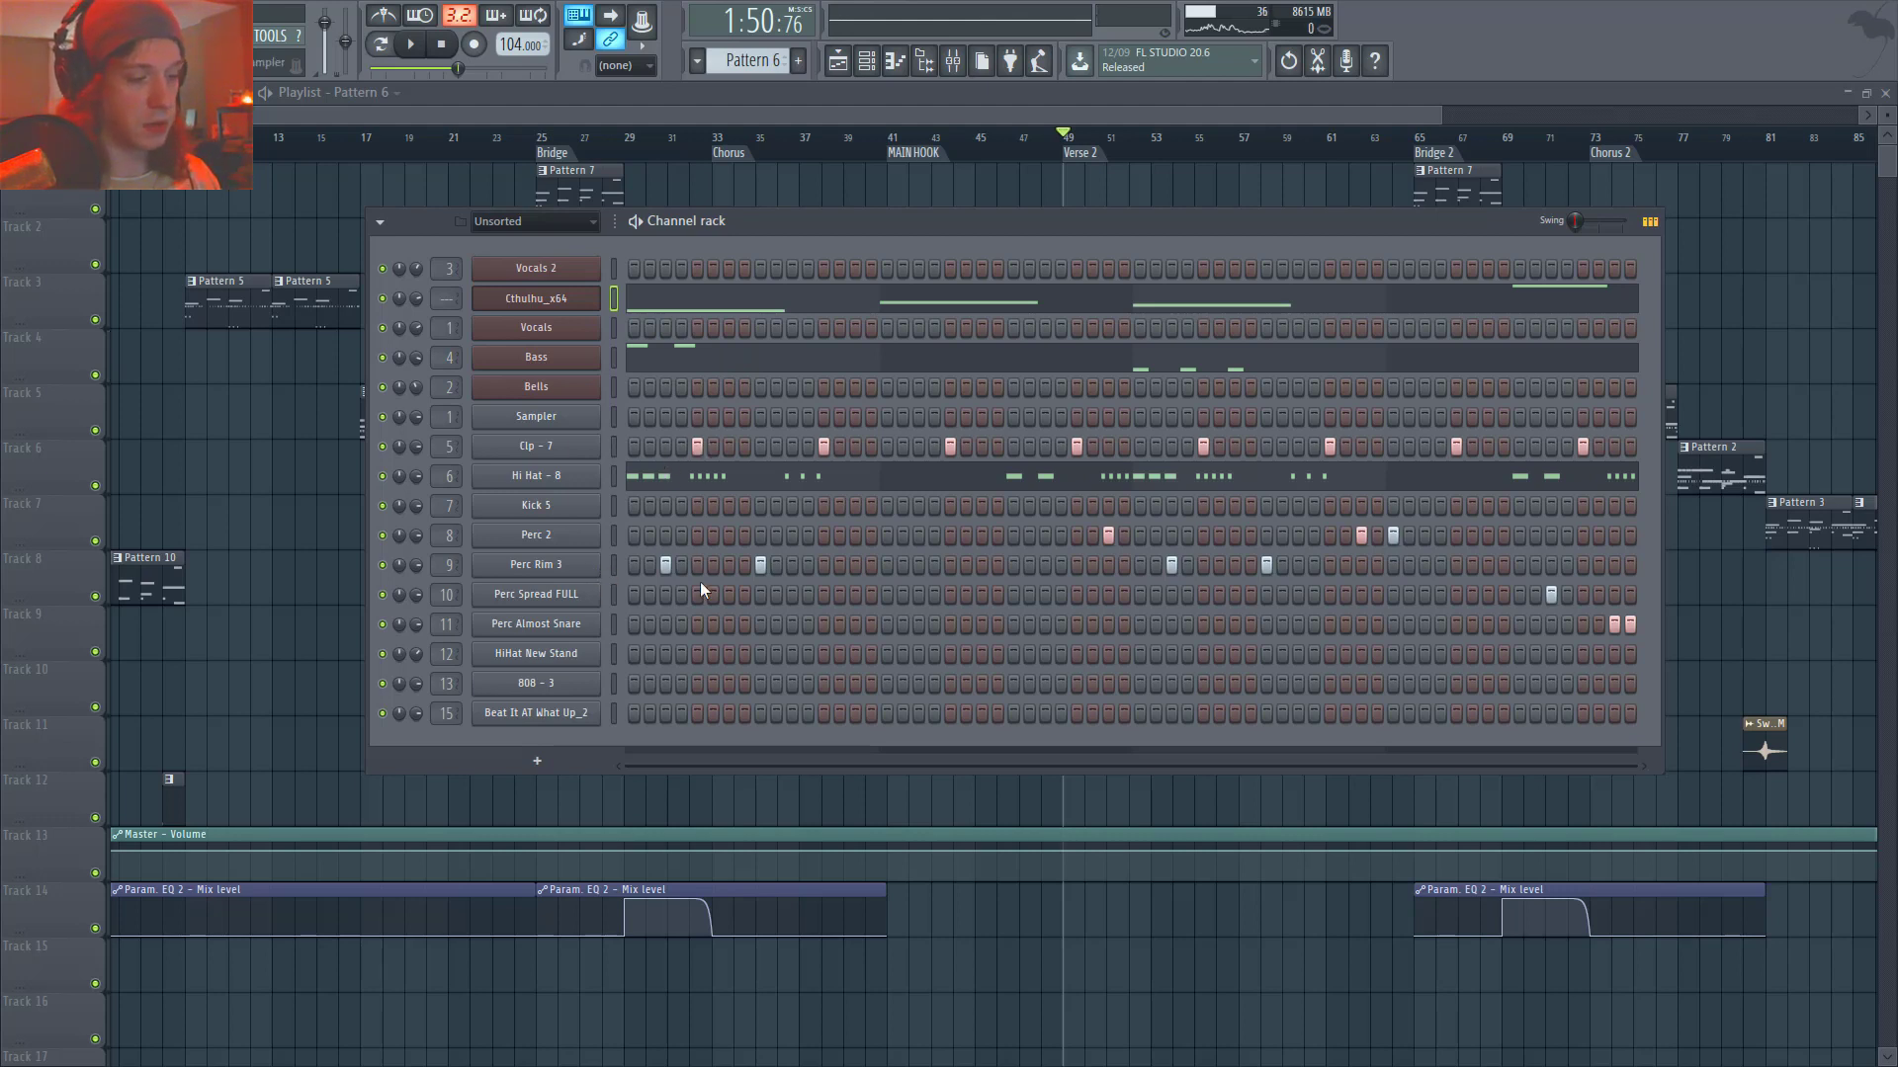
{"action": "key", "text": "space"}
{"action": "key", "text": "space"}
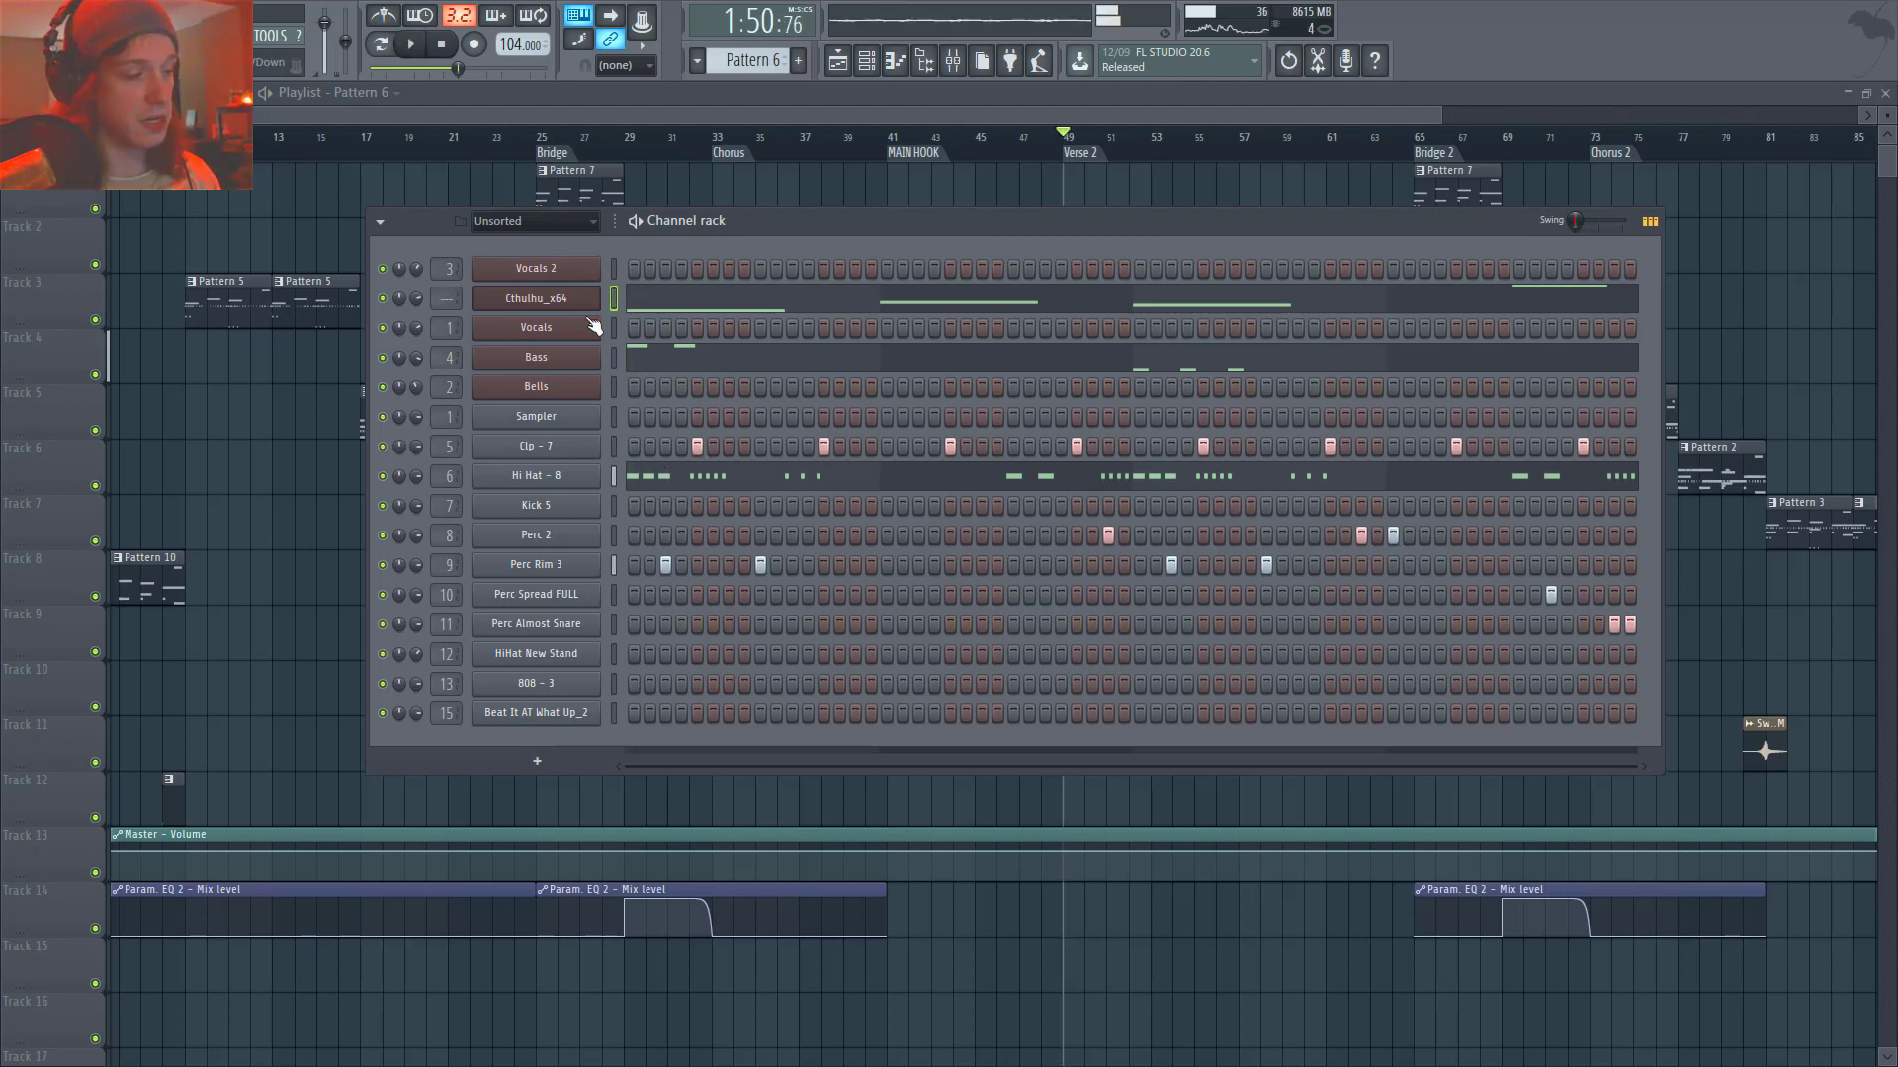
{"action": "key", "text": "F6"}
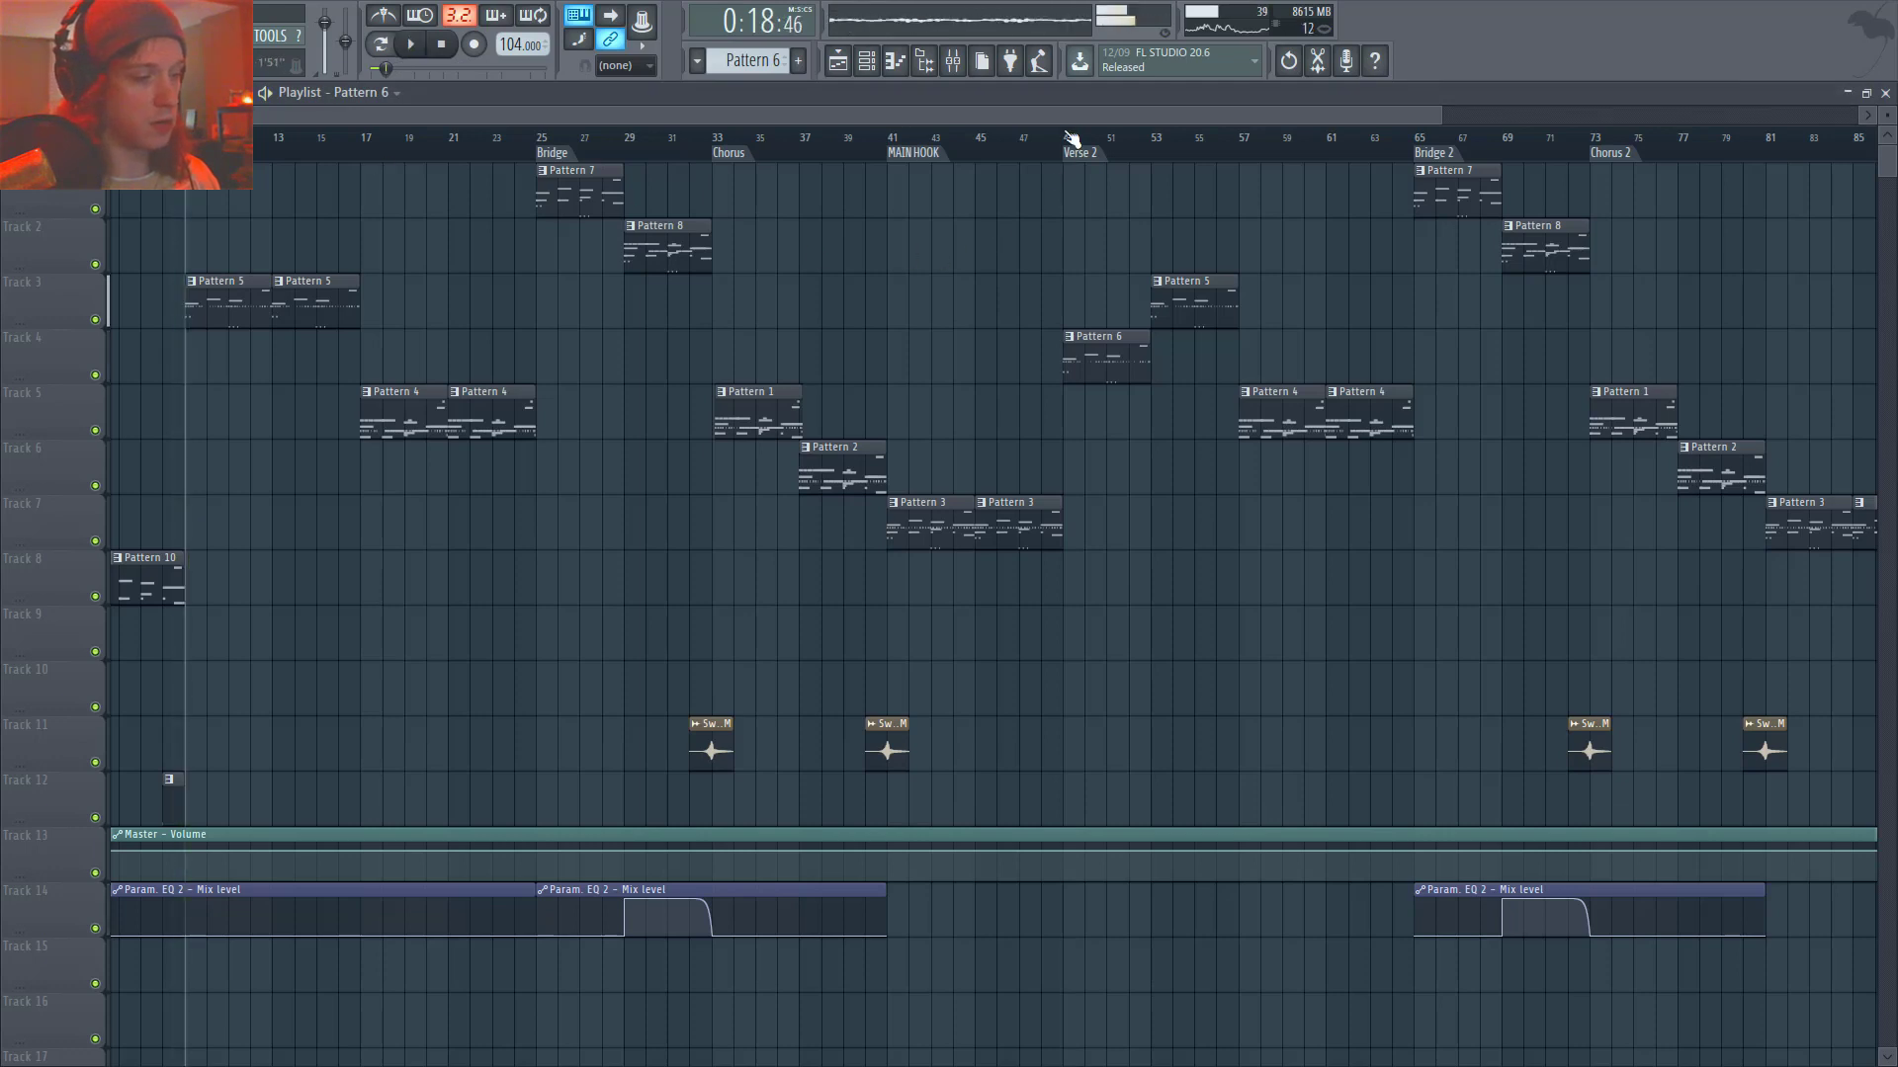
- Play the second verse's Pattern 4 from bar 57 and the start of Bridge 2 from bar 65, stopping after each
{"action": "key", "text": "space"}
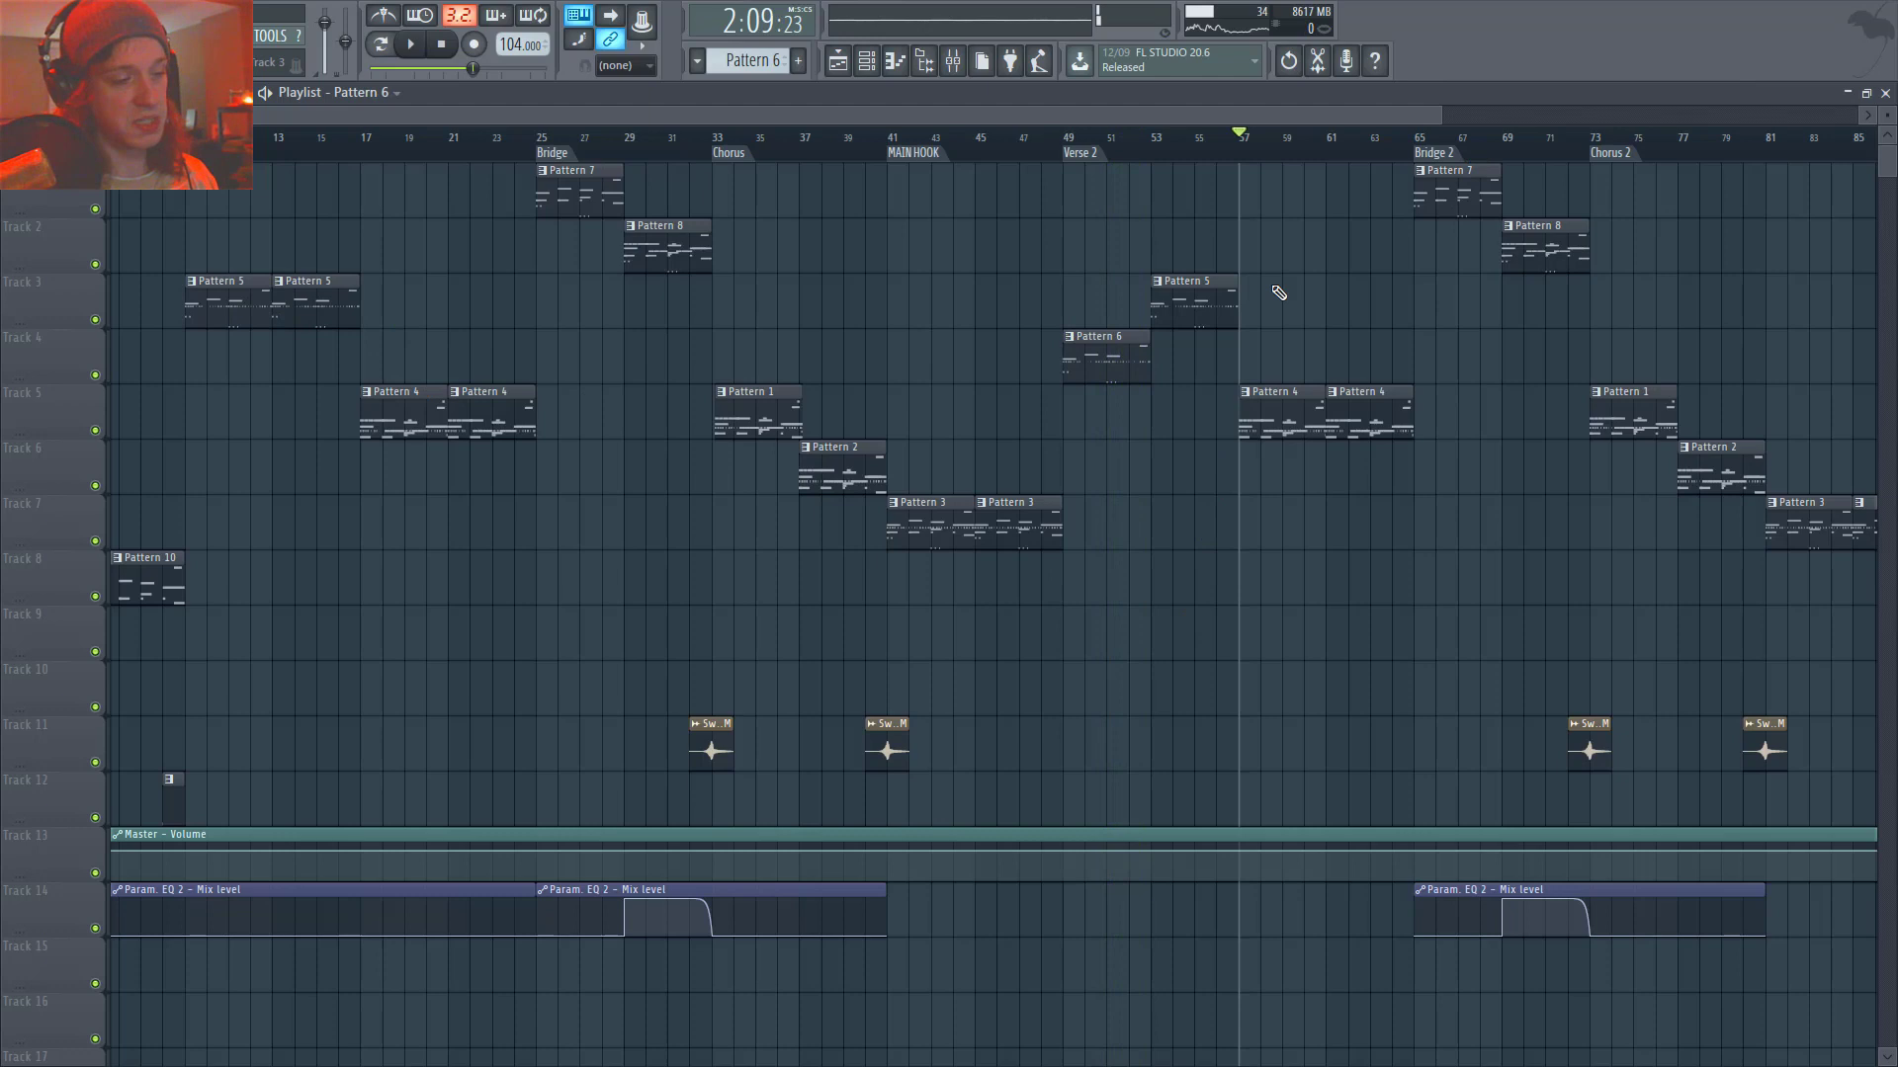
{"action": "key", "text": "space"}
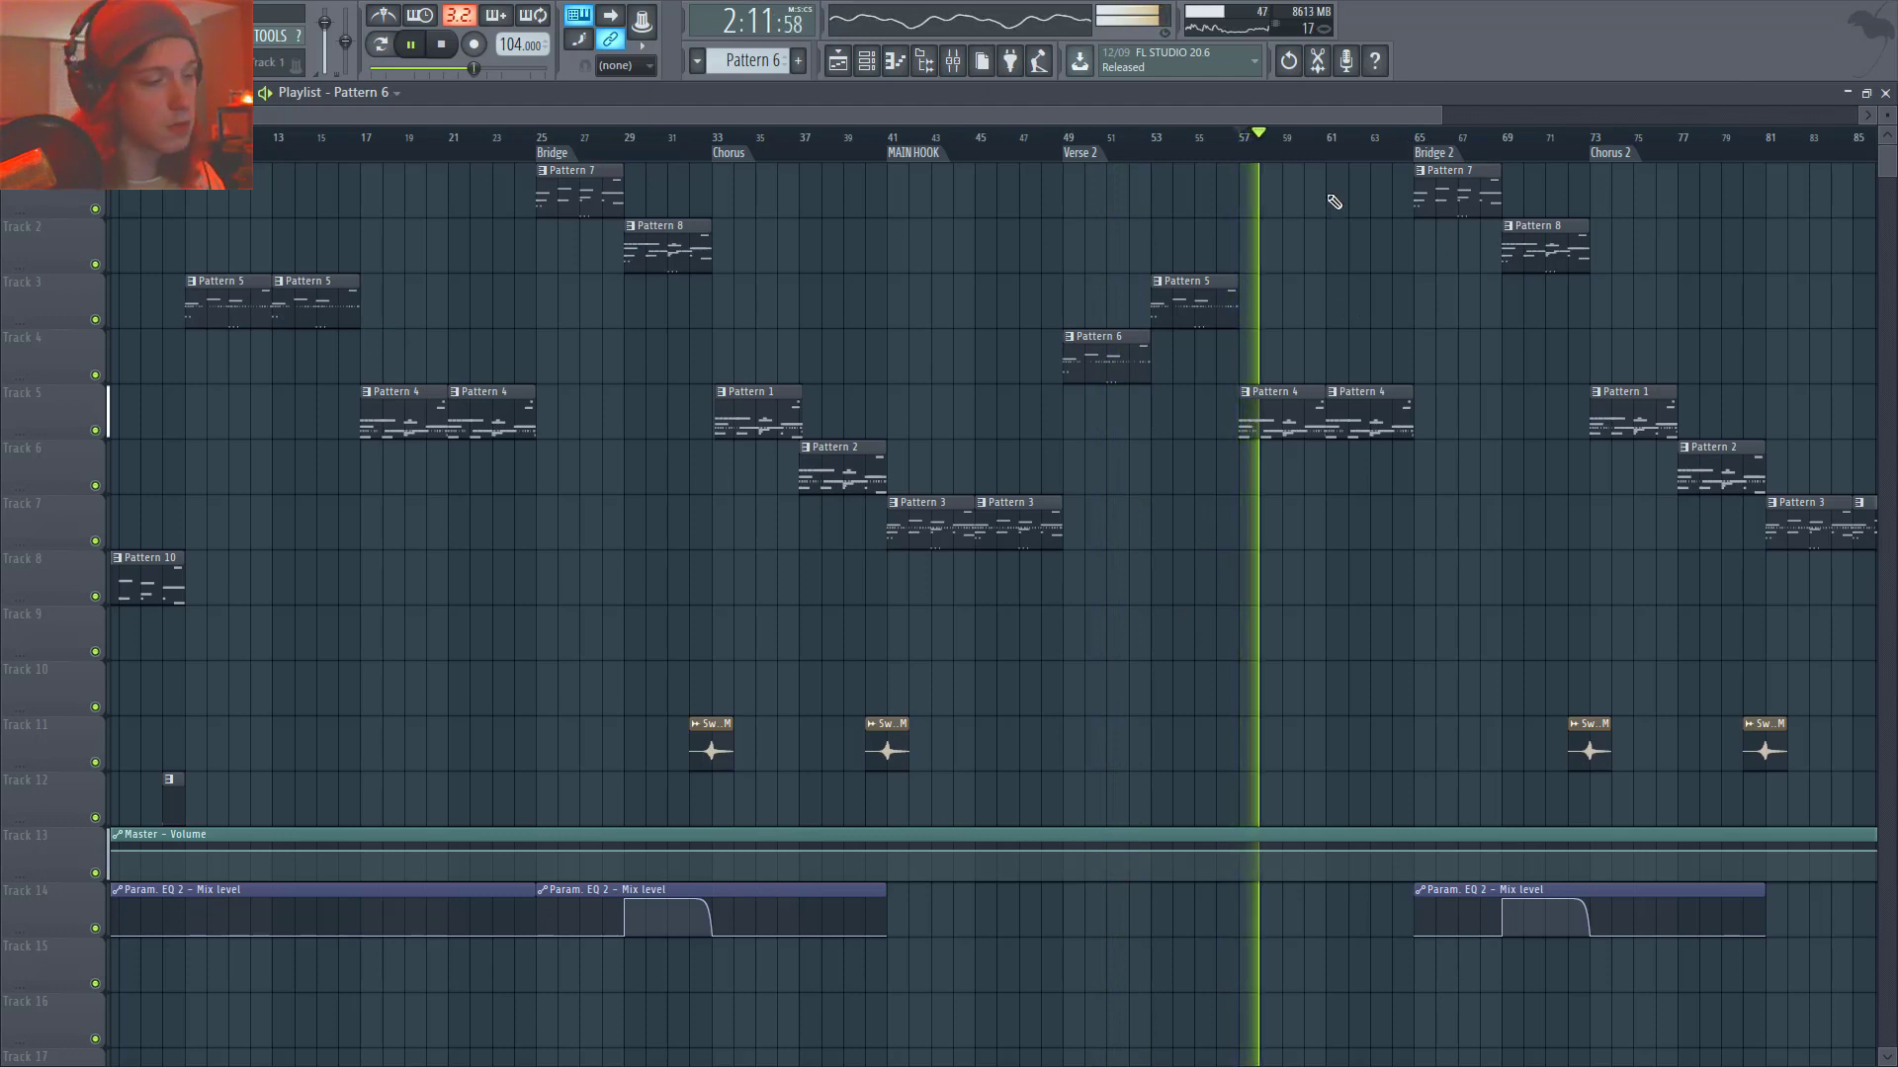
{"action": "key", "text": "space"}
{"action": "left_click", "coordinate": [1435, 131]}
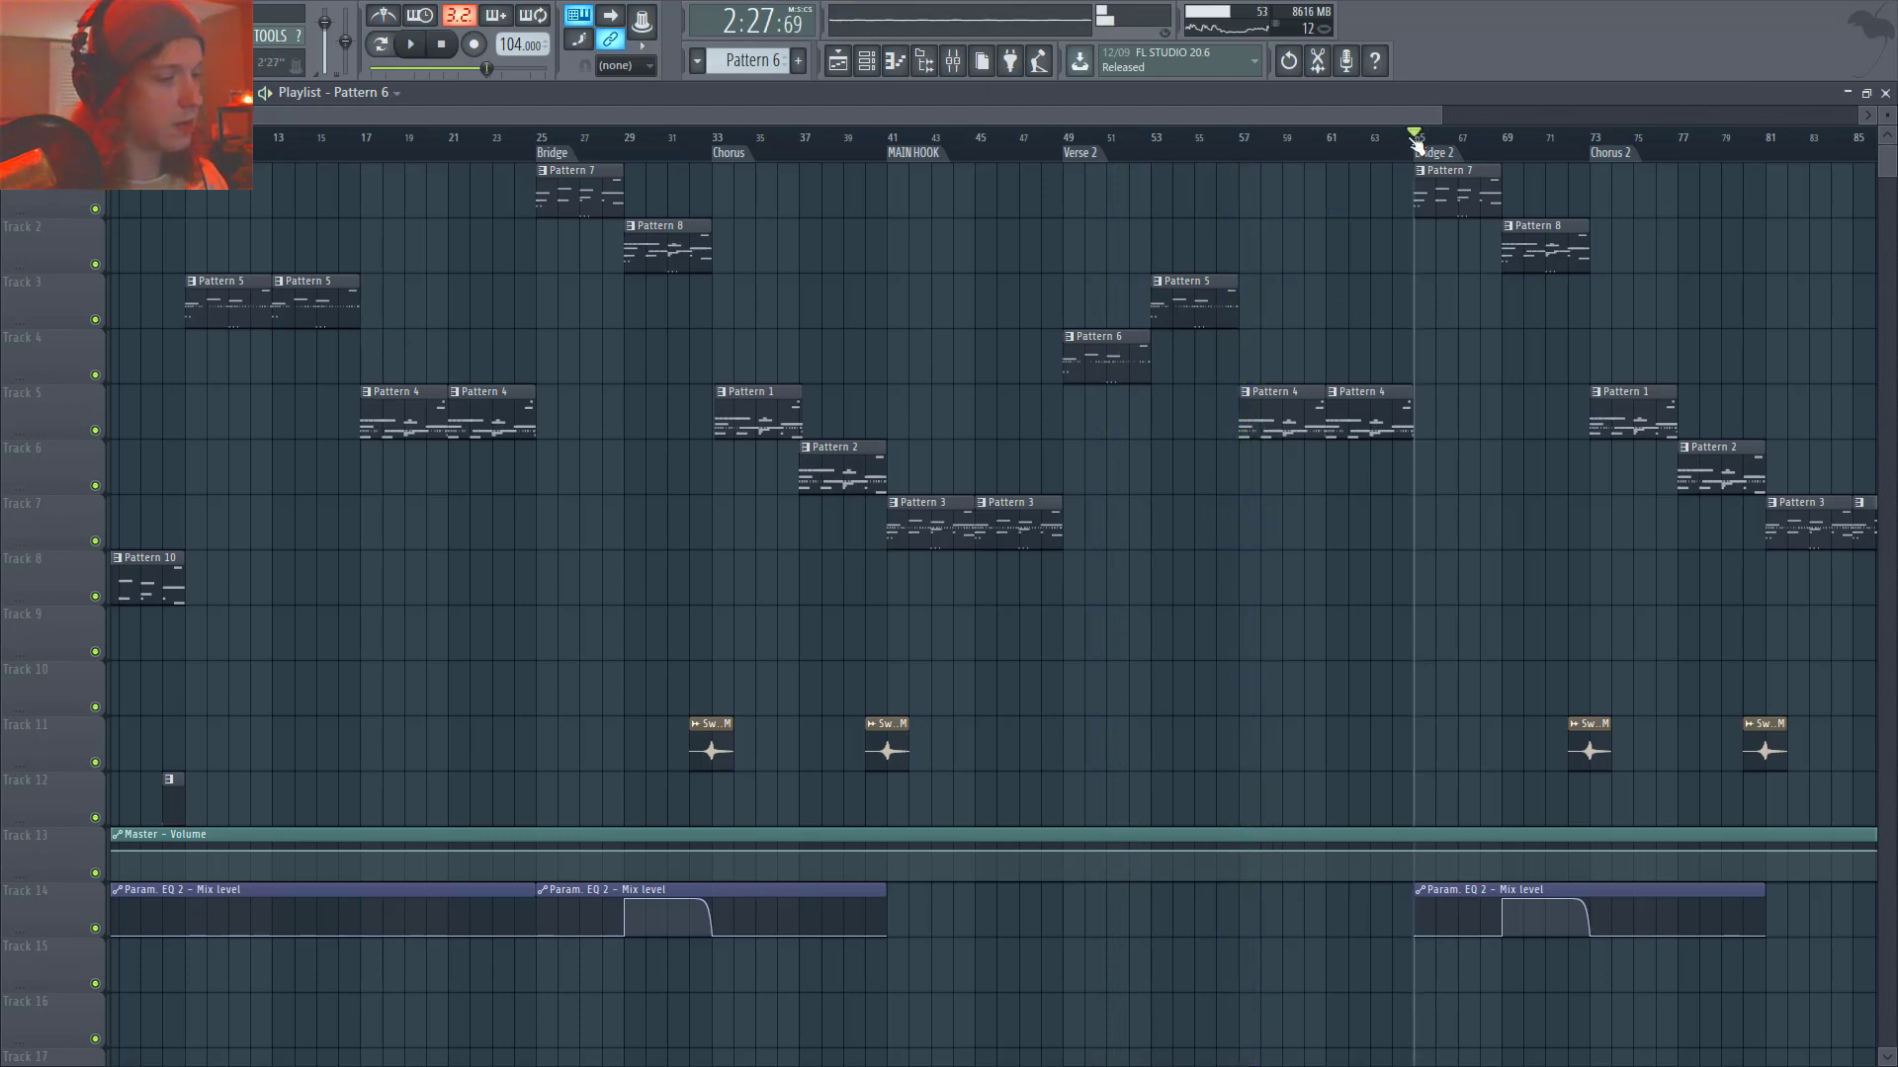
{"action": "key", "text": "space"}
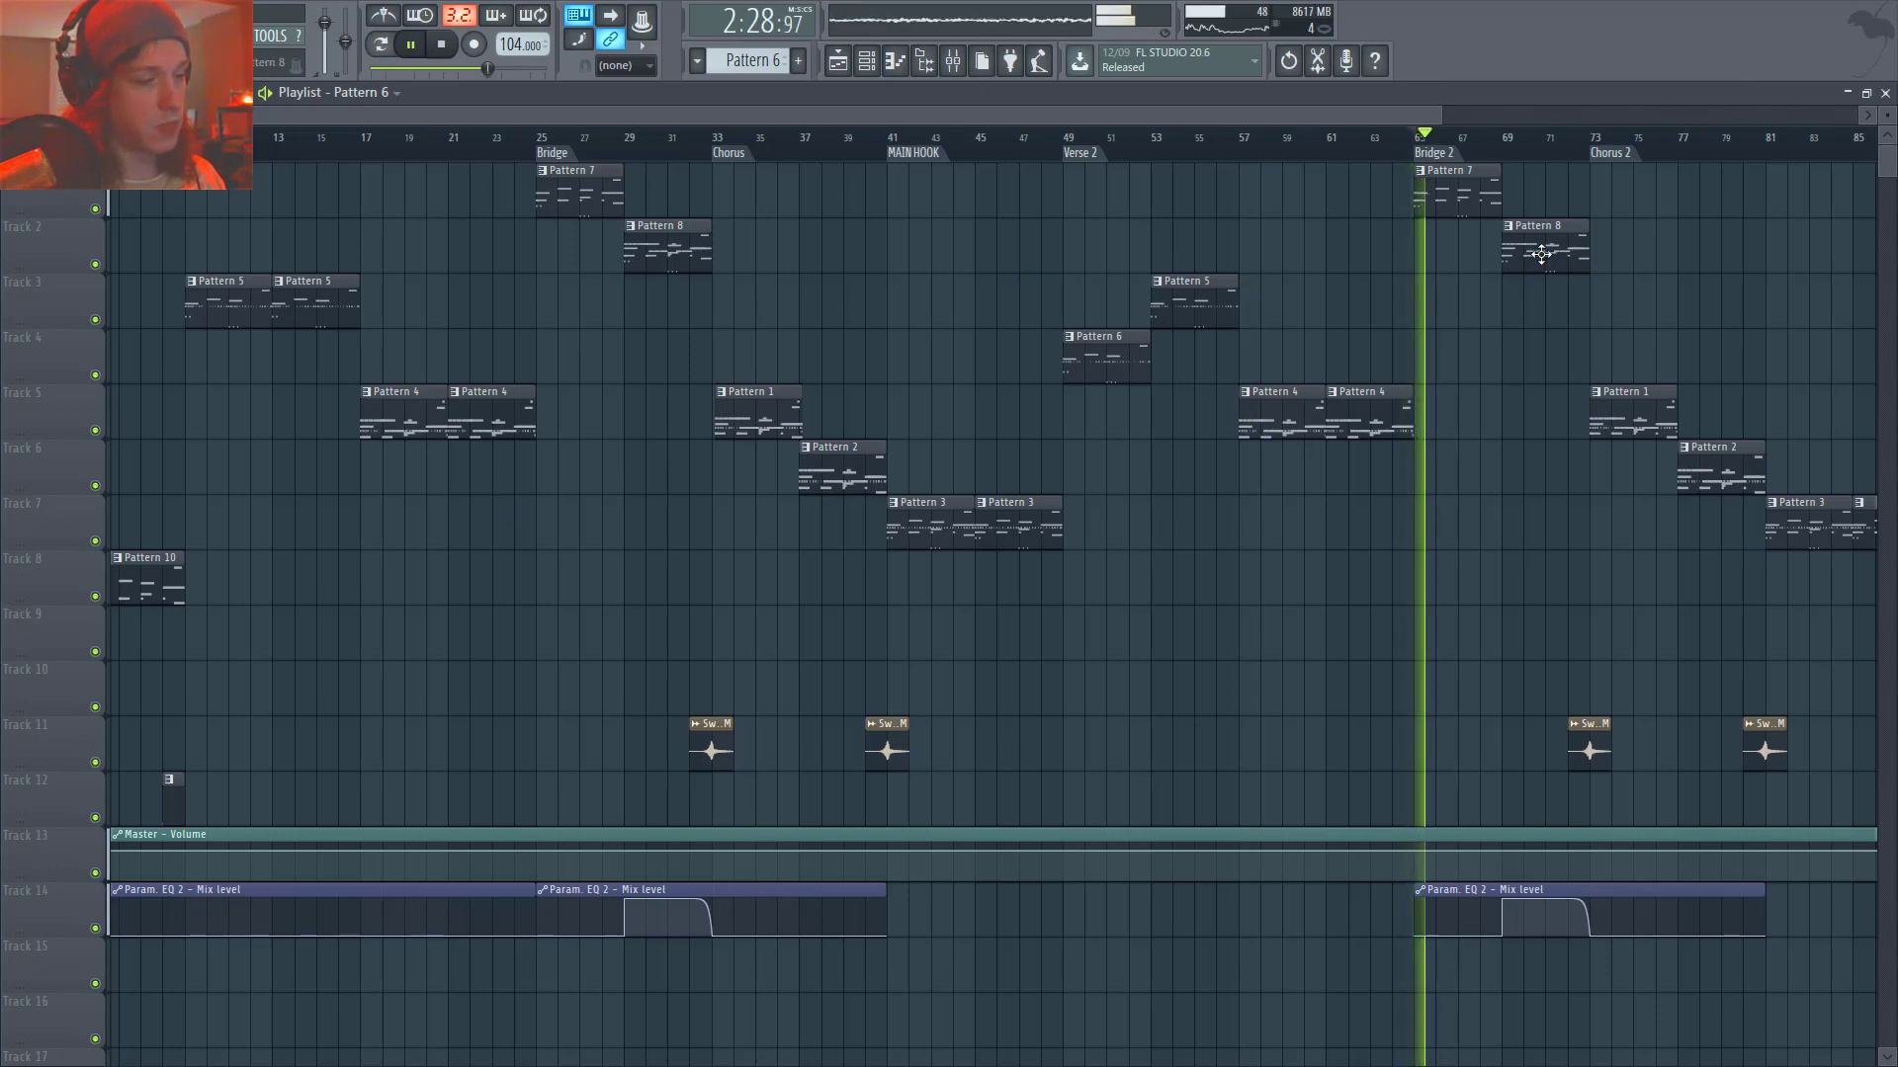
{"action": "key", "text": "space"}
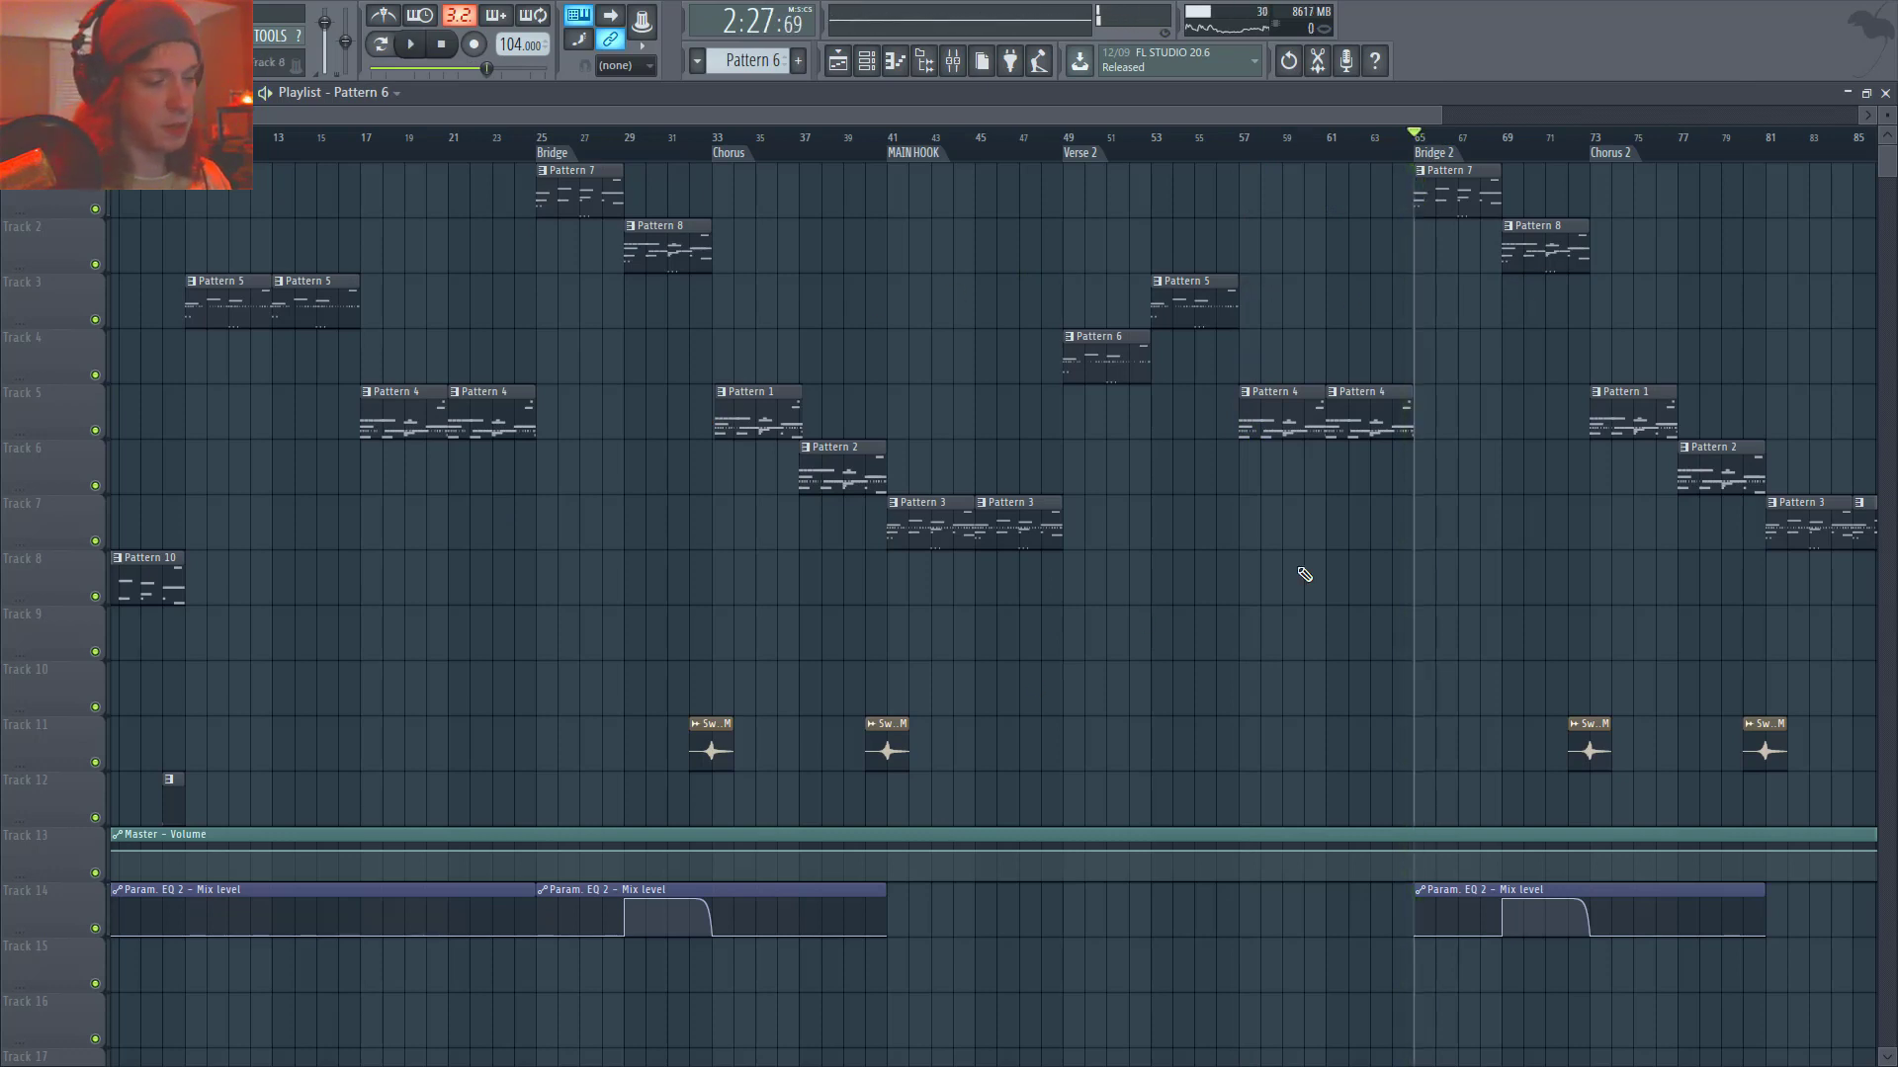
- Play the Outro from bar 89 while reviewing Pattern 11's channel rack, and return to the playlist
{"action": "scroll", "coordinate": [1305, 575], "scroll_direction": "down", "scroll_amount": 2, "text": "ctrl"}
{"action": "left_click_drag", "start_coordinate": [1569, 148], "coordinate": [1588, 144]}
{"action": "key", "text": "space"}
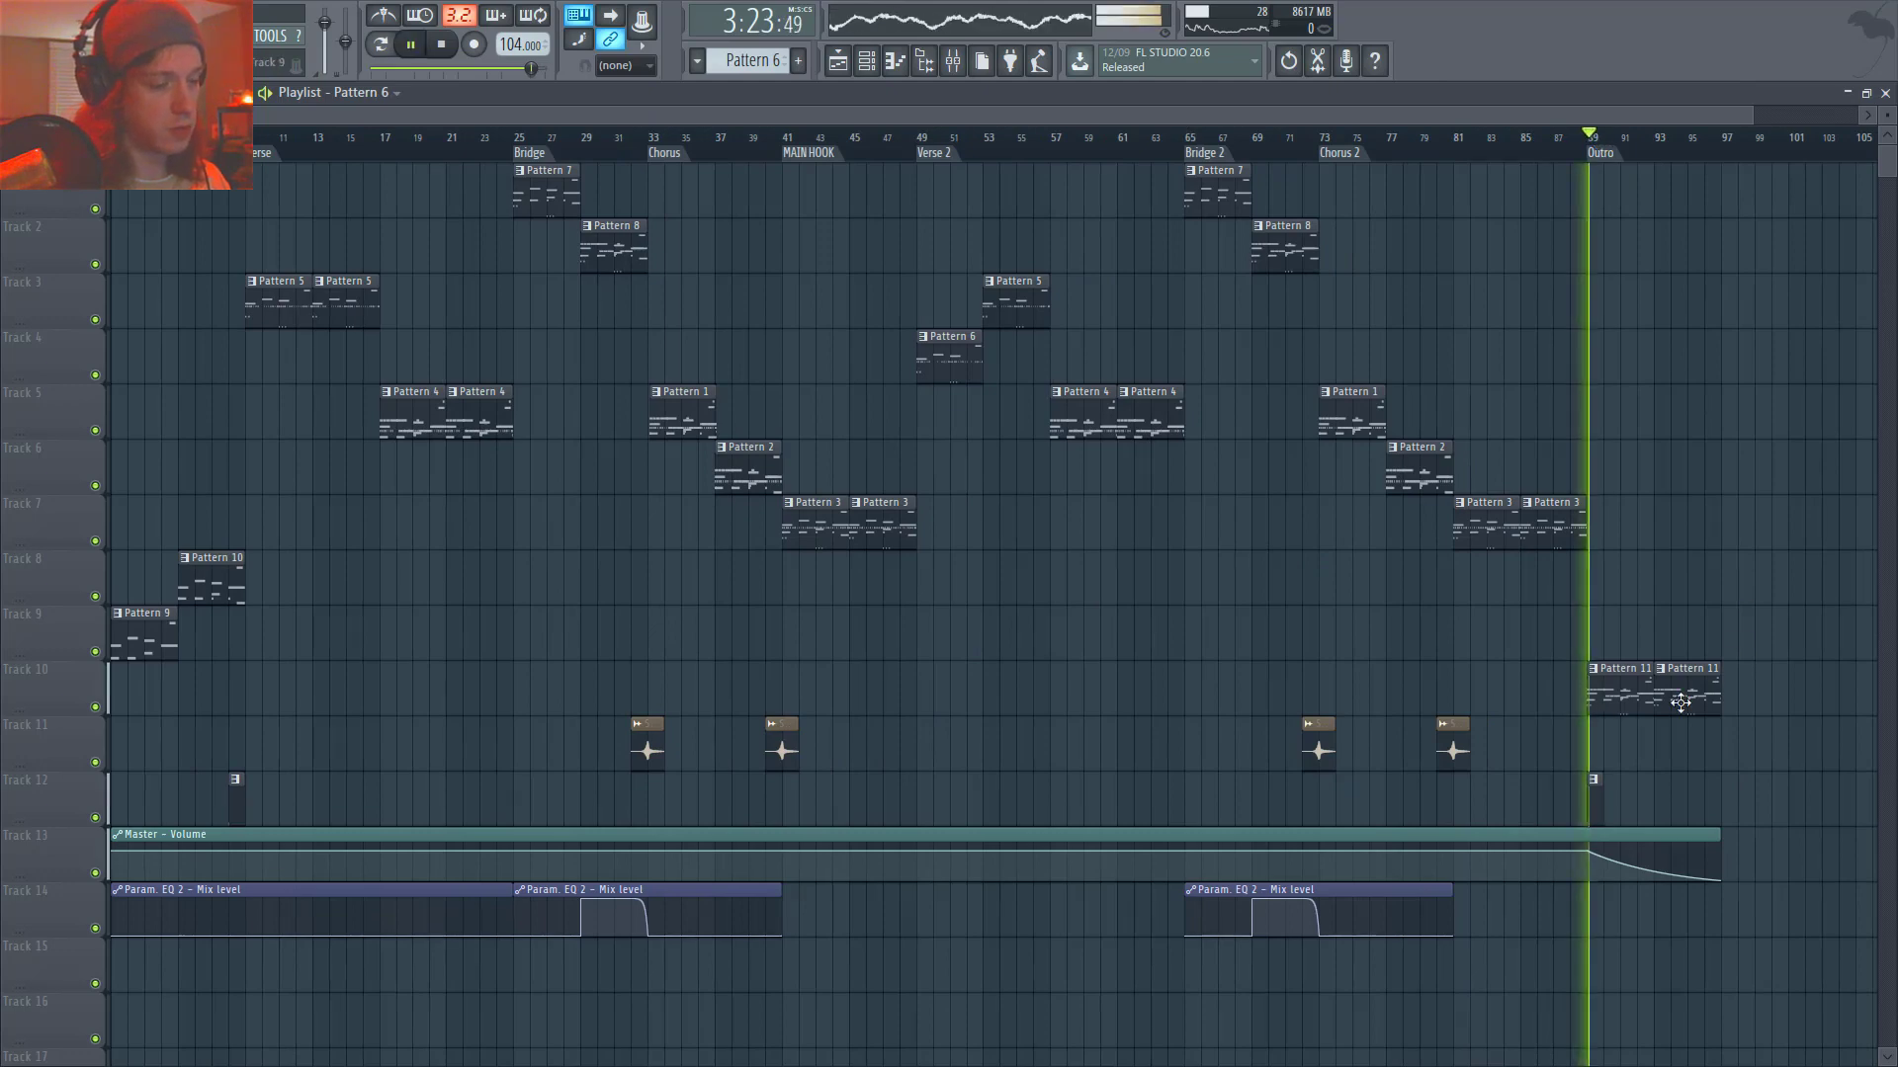
{"action": "double_click", "coordinate": [1626, 705]}
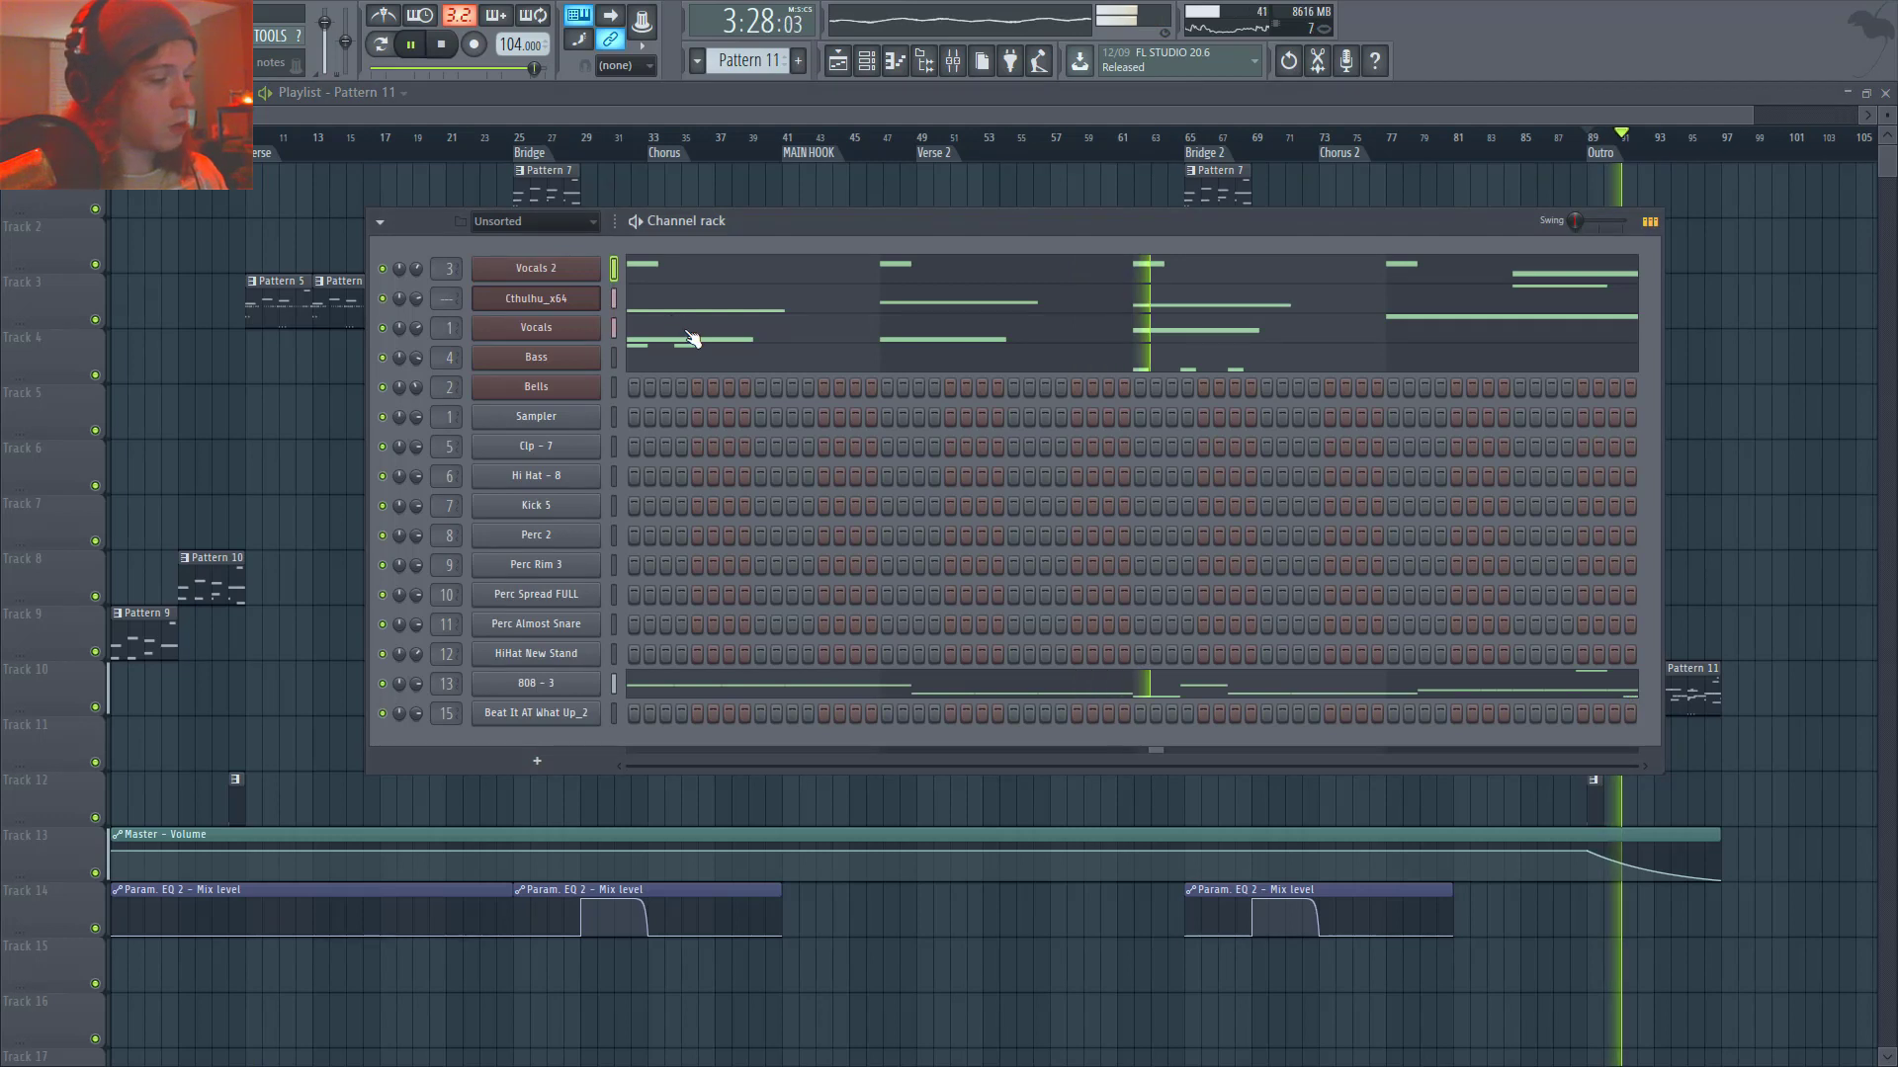
{"action": "key", "text": "space"}
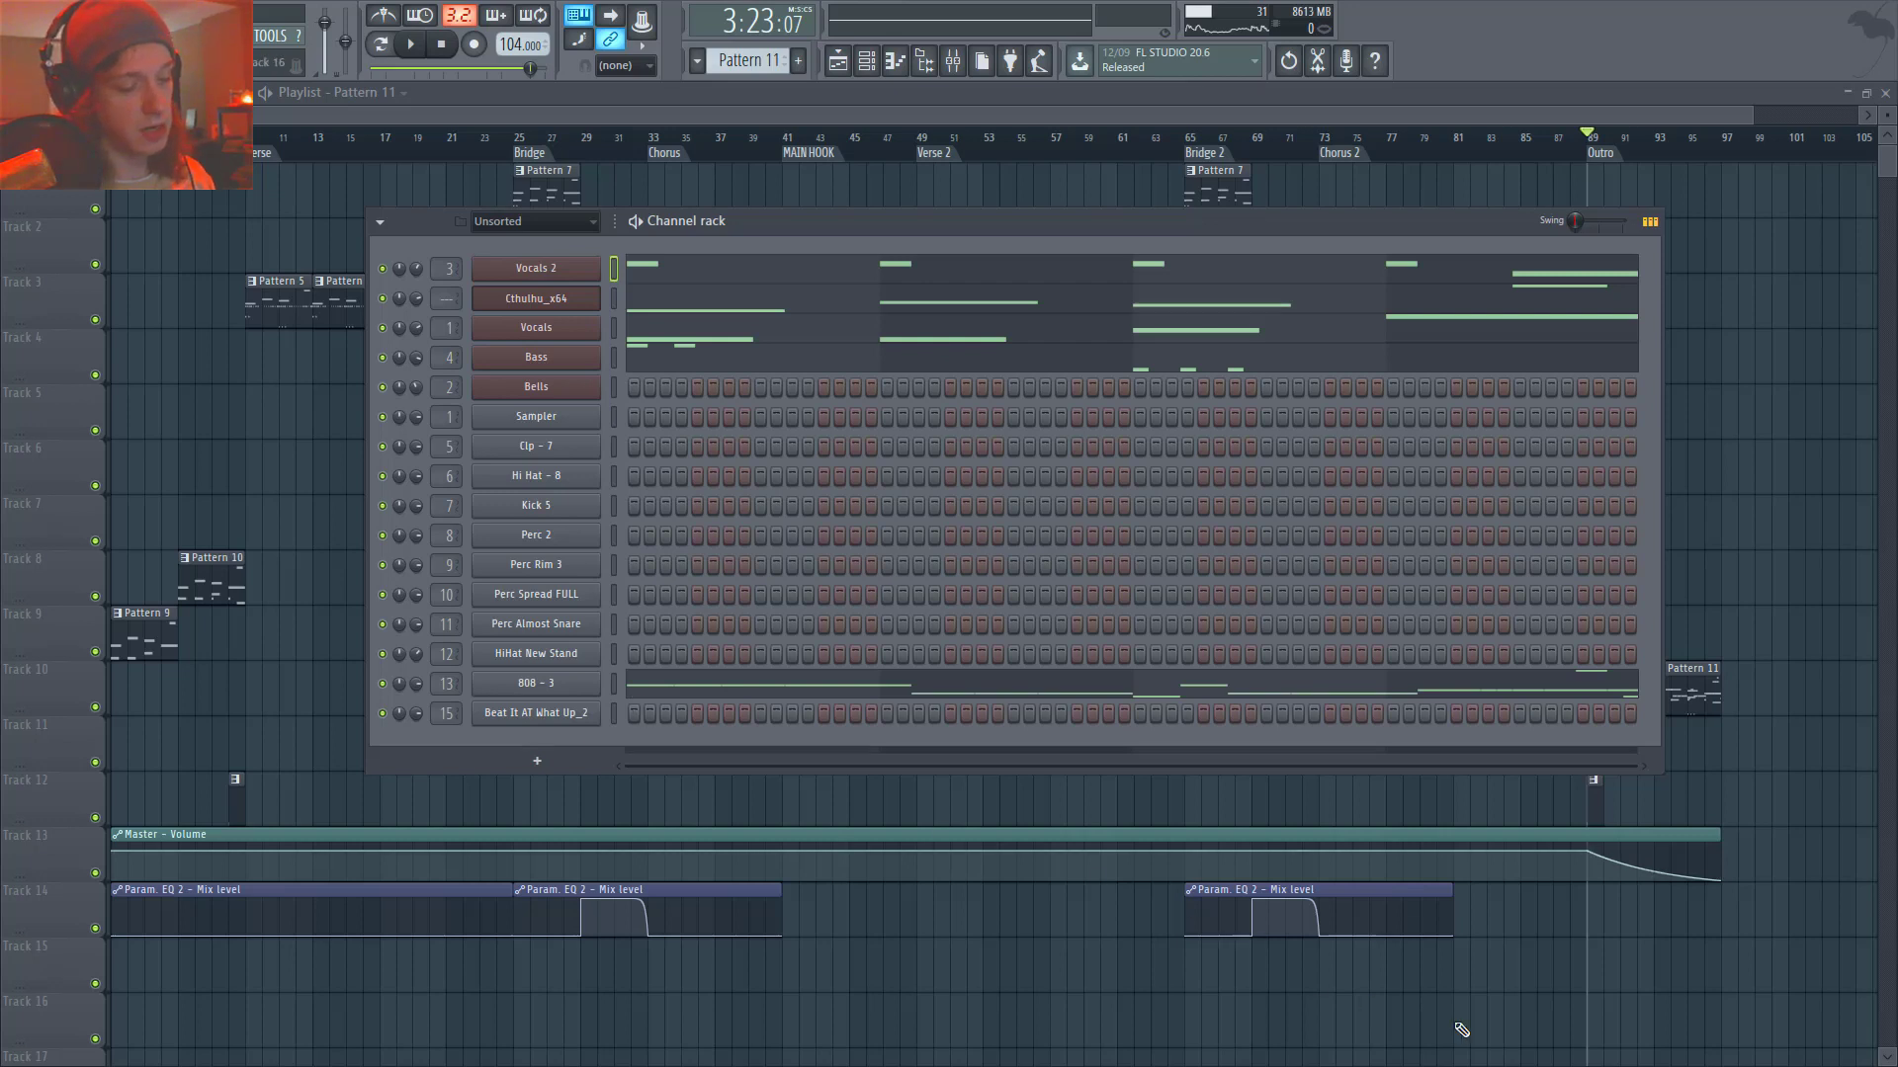
{"action": "key", "text": "F6"}
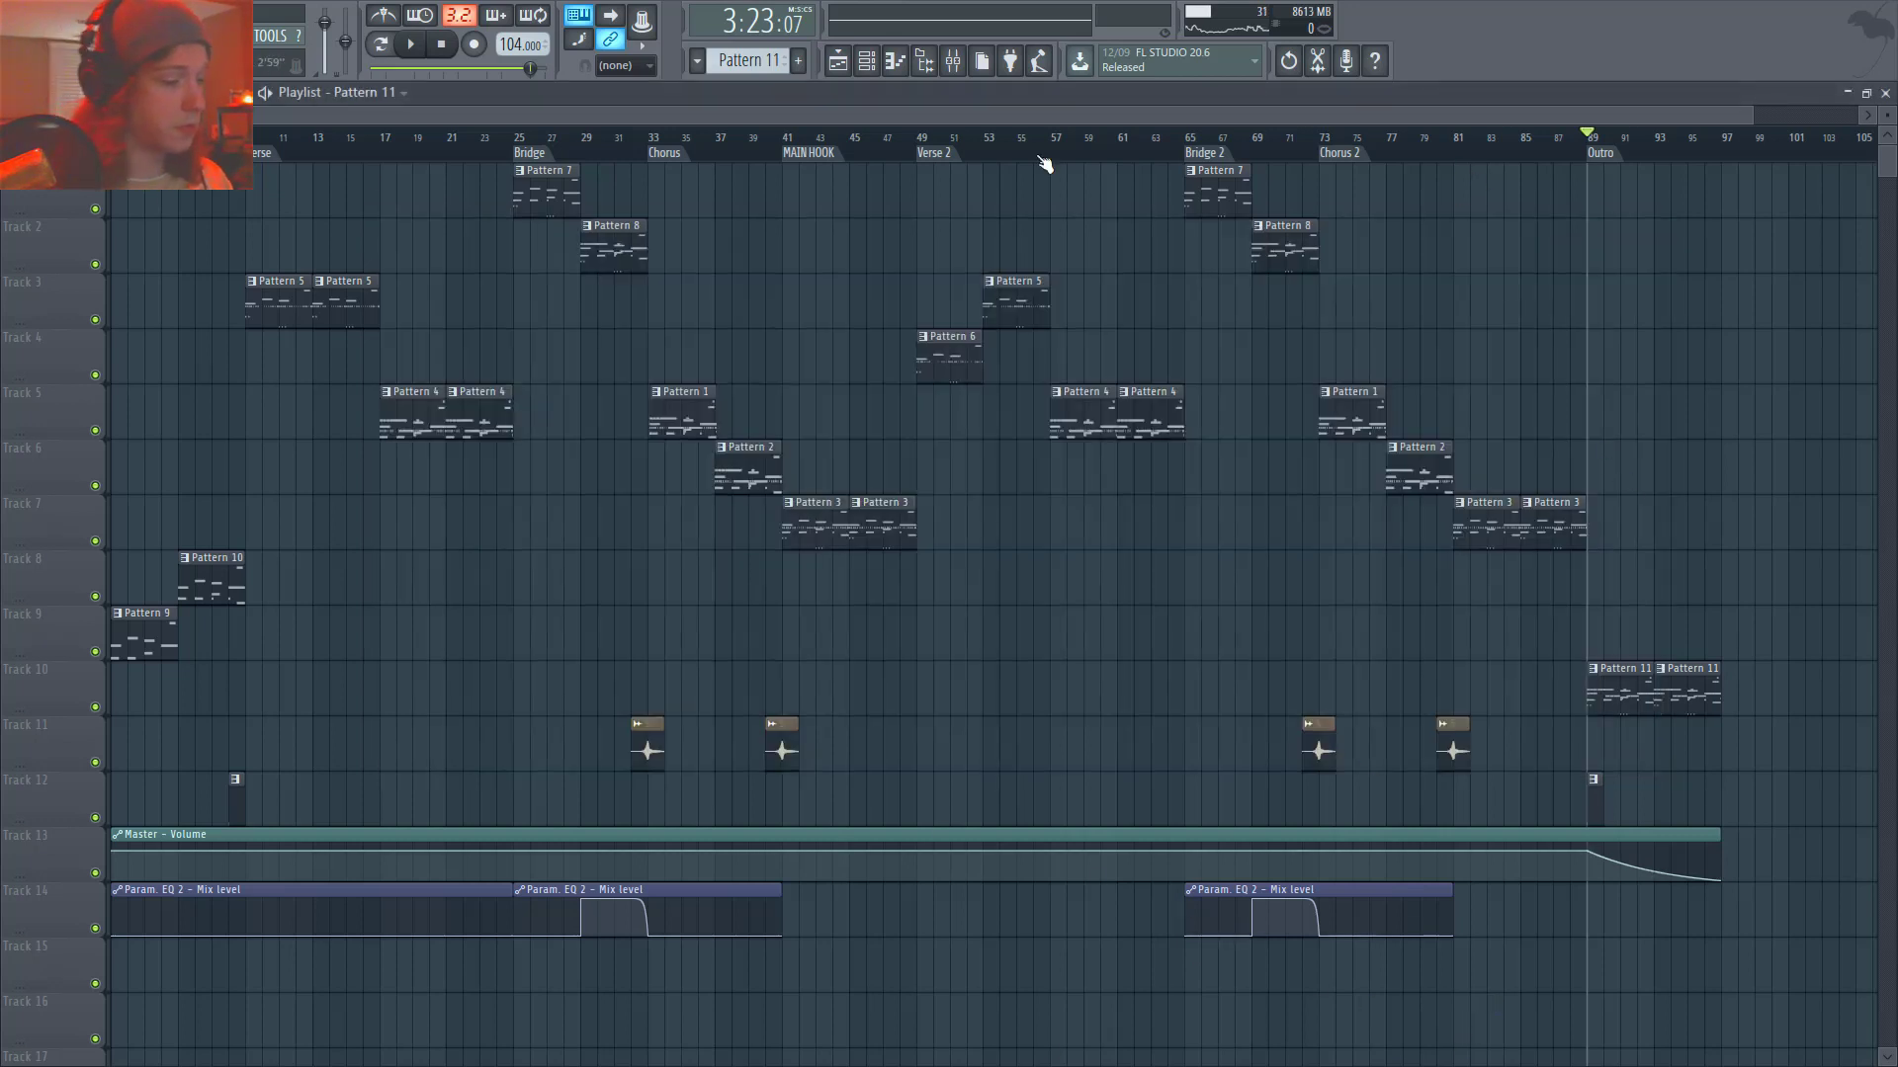
- Move the playhead to bar 37, open the first Chorus's Pattern 2, and return to the playlist
{"action": "left_click", "coordinate": [387, 163]}
{"action": "key", "text": "space"}
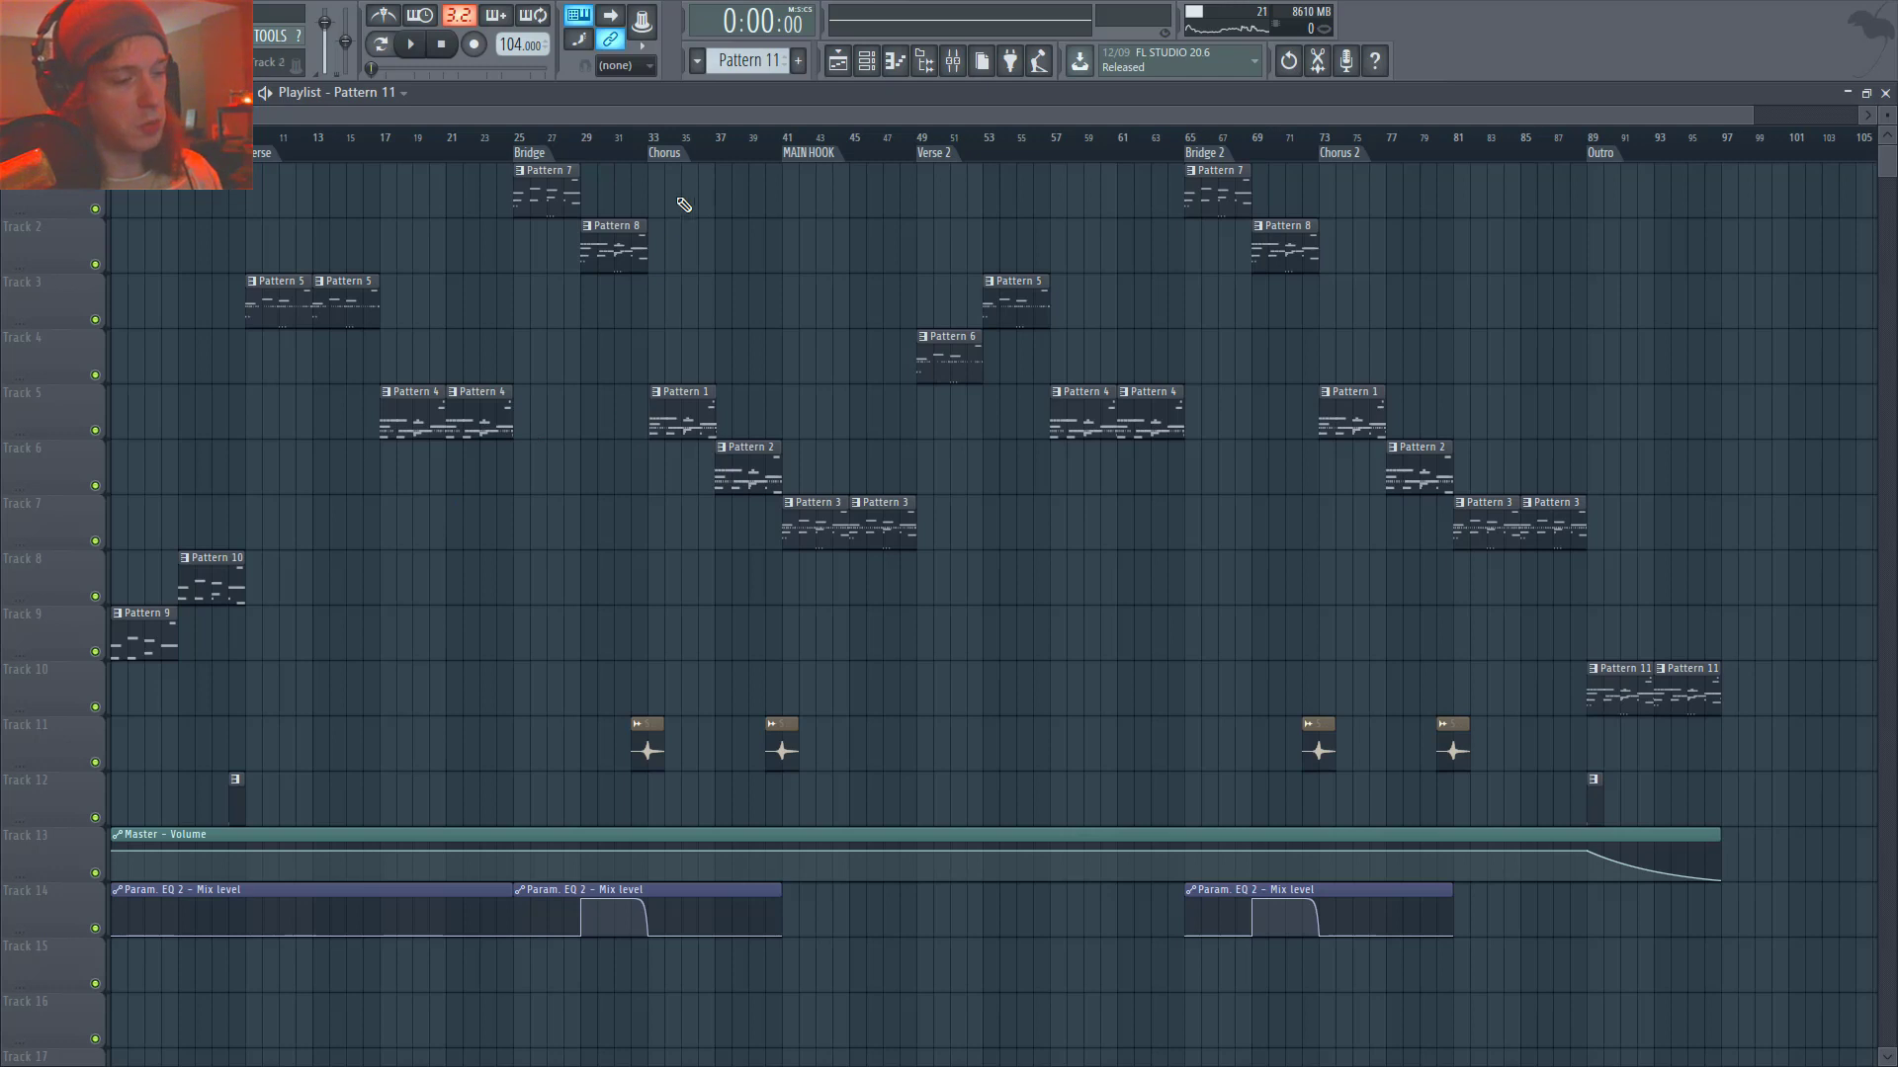
{"action": "left_click_drag", "start_coordinate": [781, 145], "coordinate": [721, 163]}
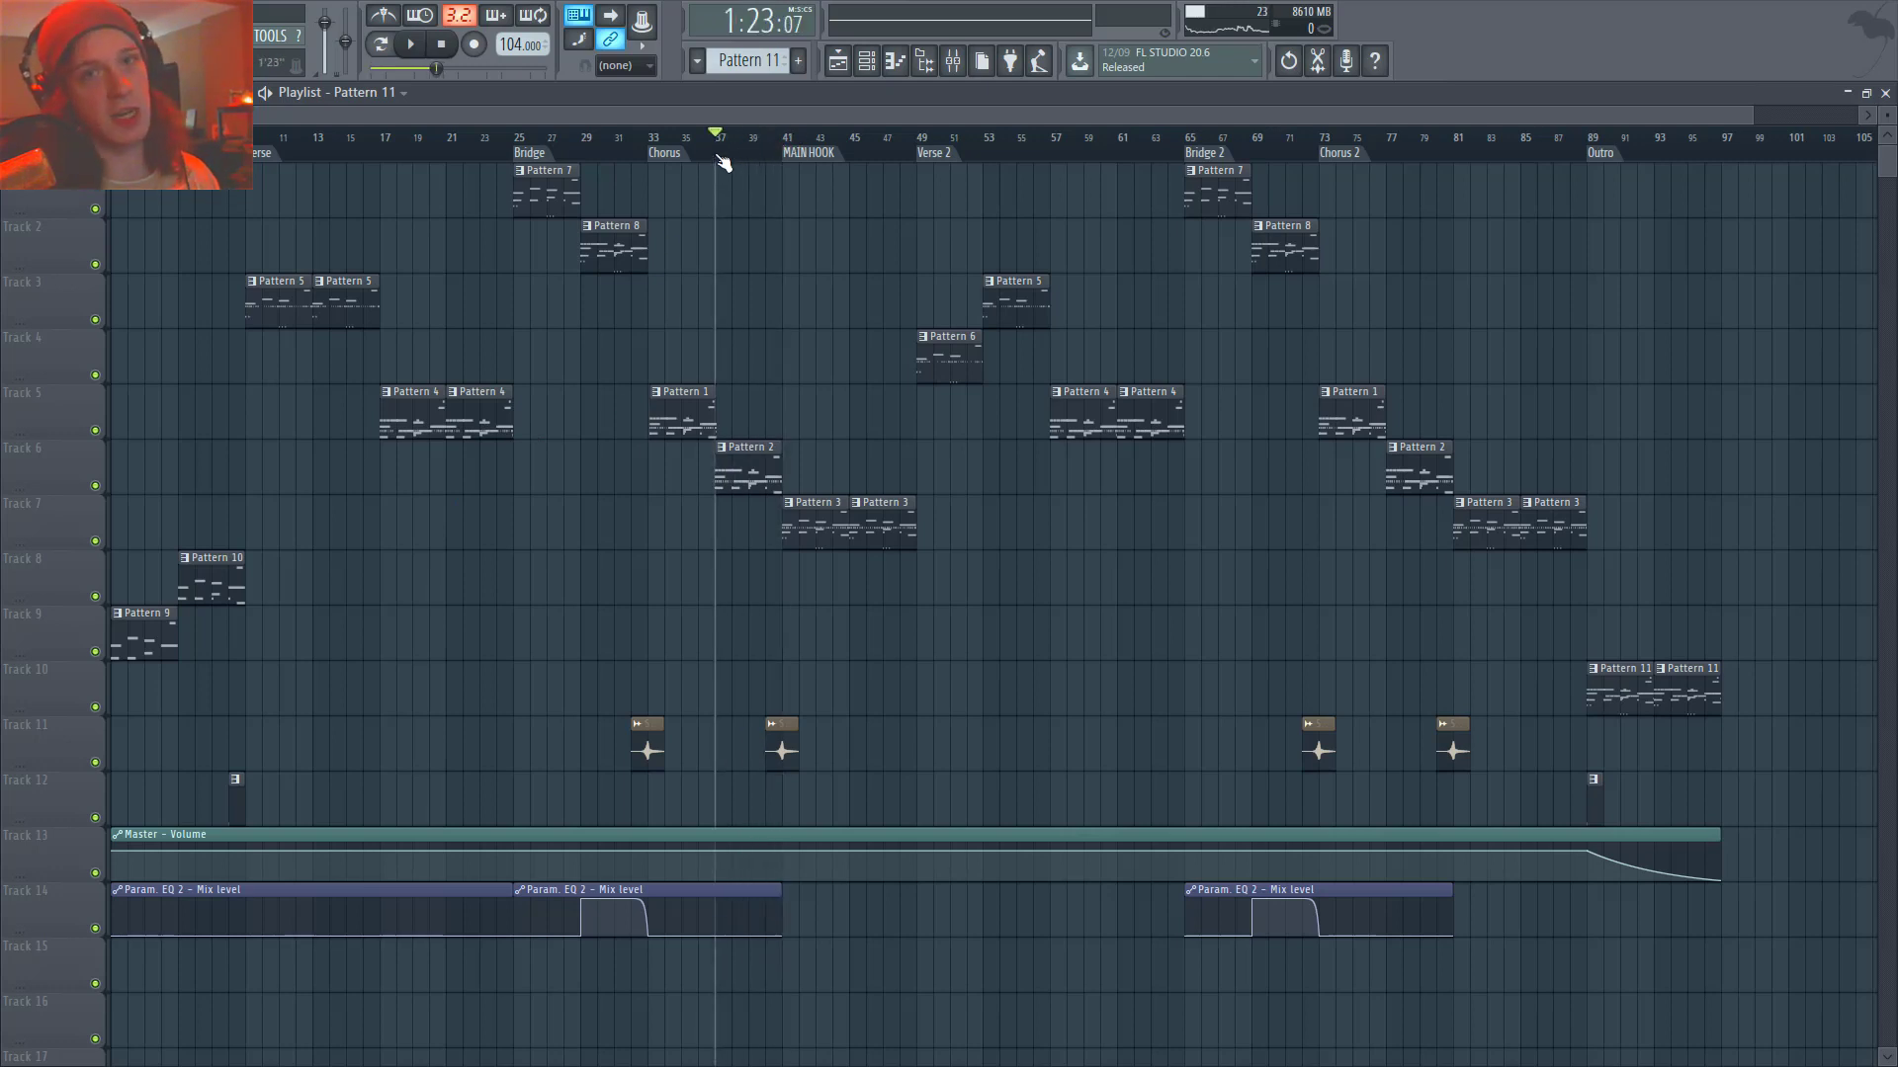
{"action": "double_click", "coordinate": [725, 472]}
{"action": "key", "text": "Escape"}
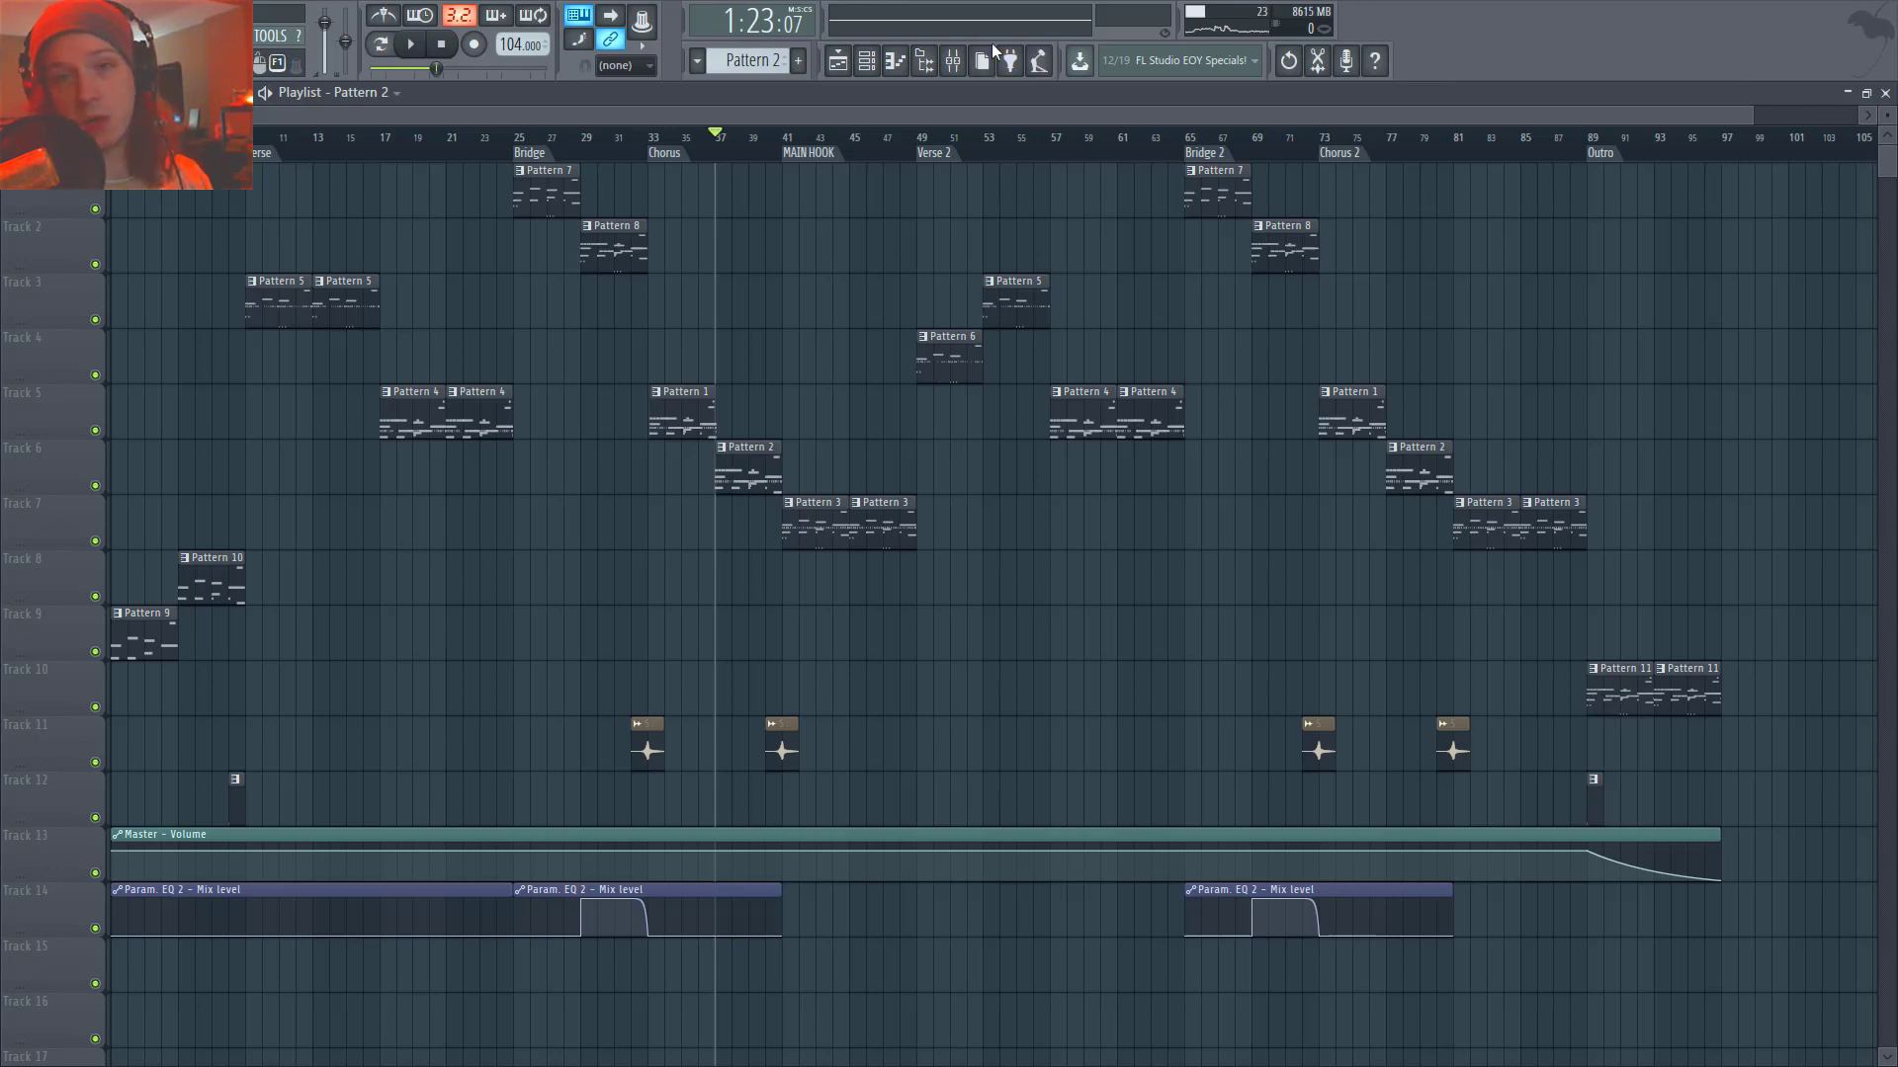
- Add a MAIN HOOK time marker at bar 81, where Pattern 3 starts in Chorus 2
{"action": "left_click_drag", "start_coordinate": [1420, 146], "coordinate": [1483, 149]}
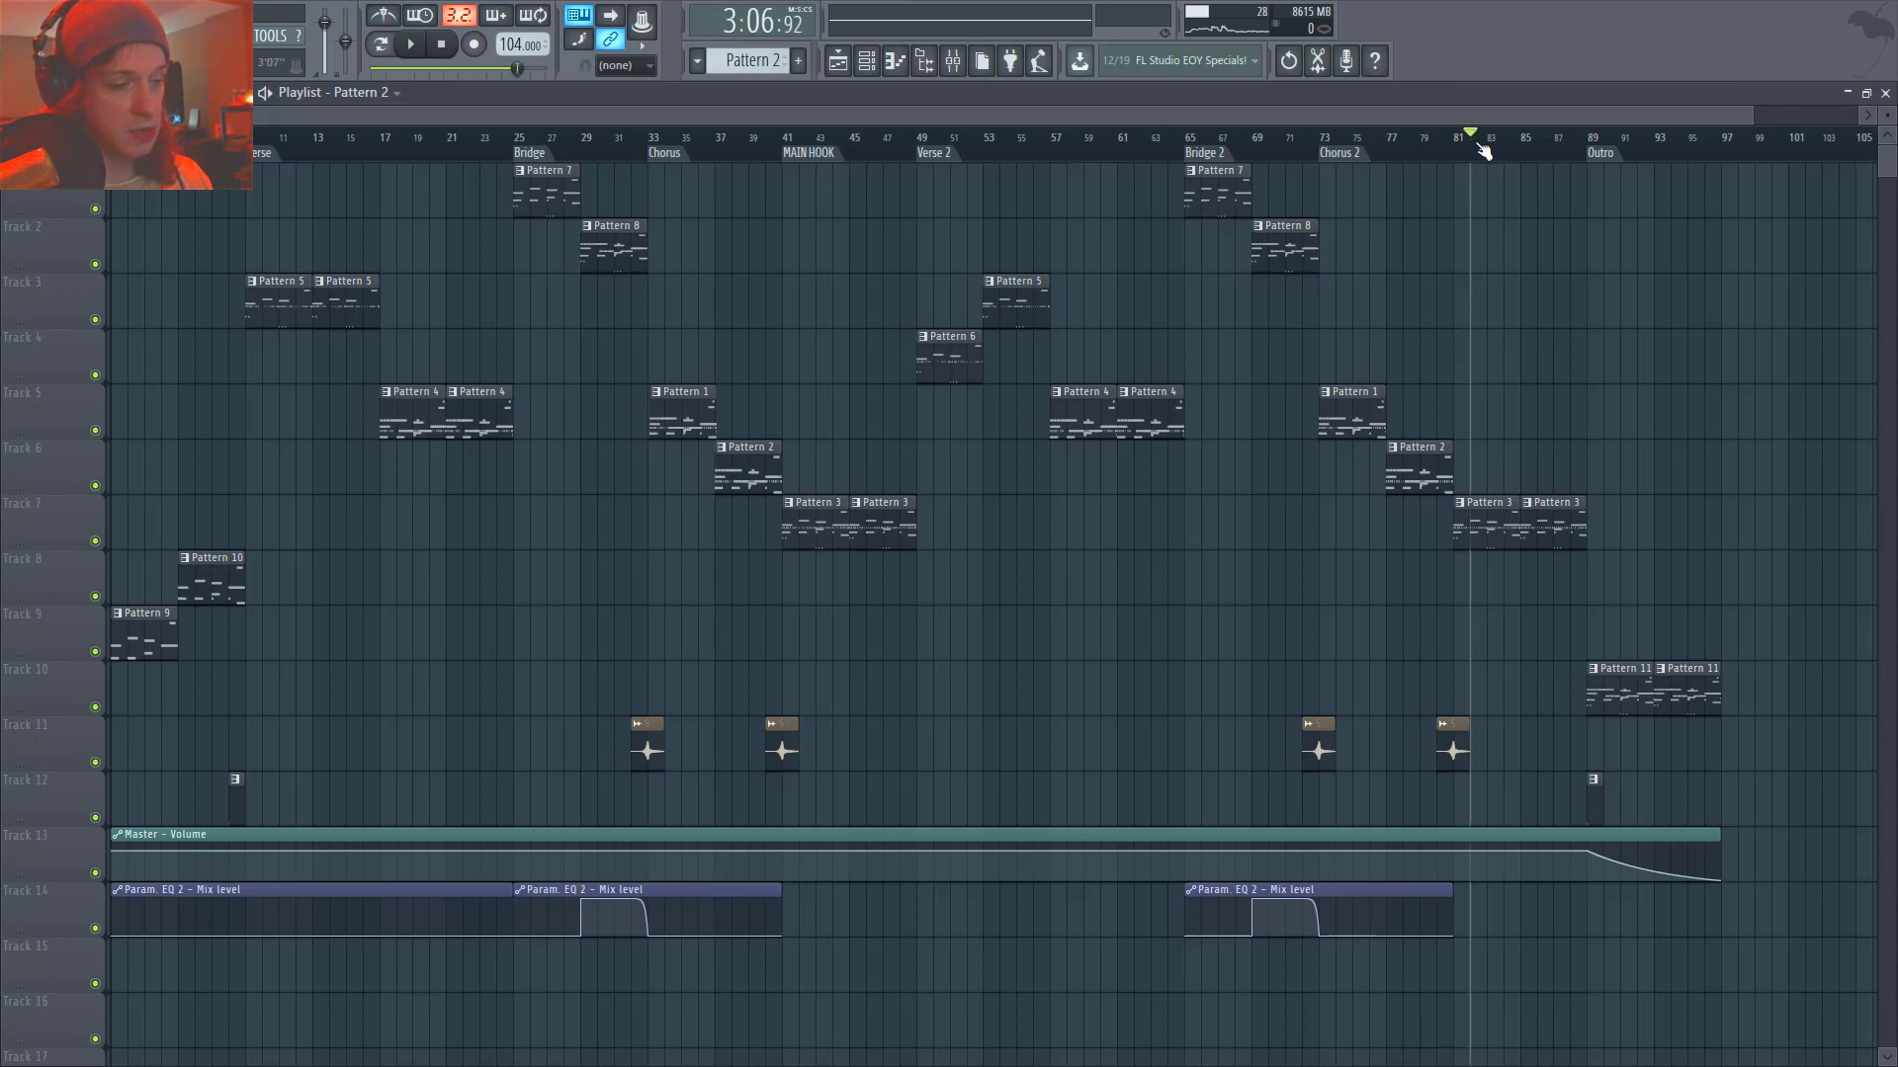
{"action": "double_click", "coordinate": [1478, 155]}
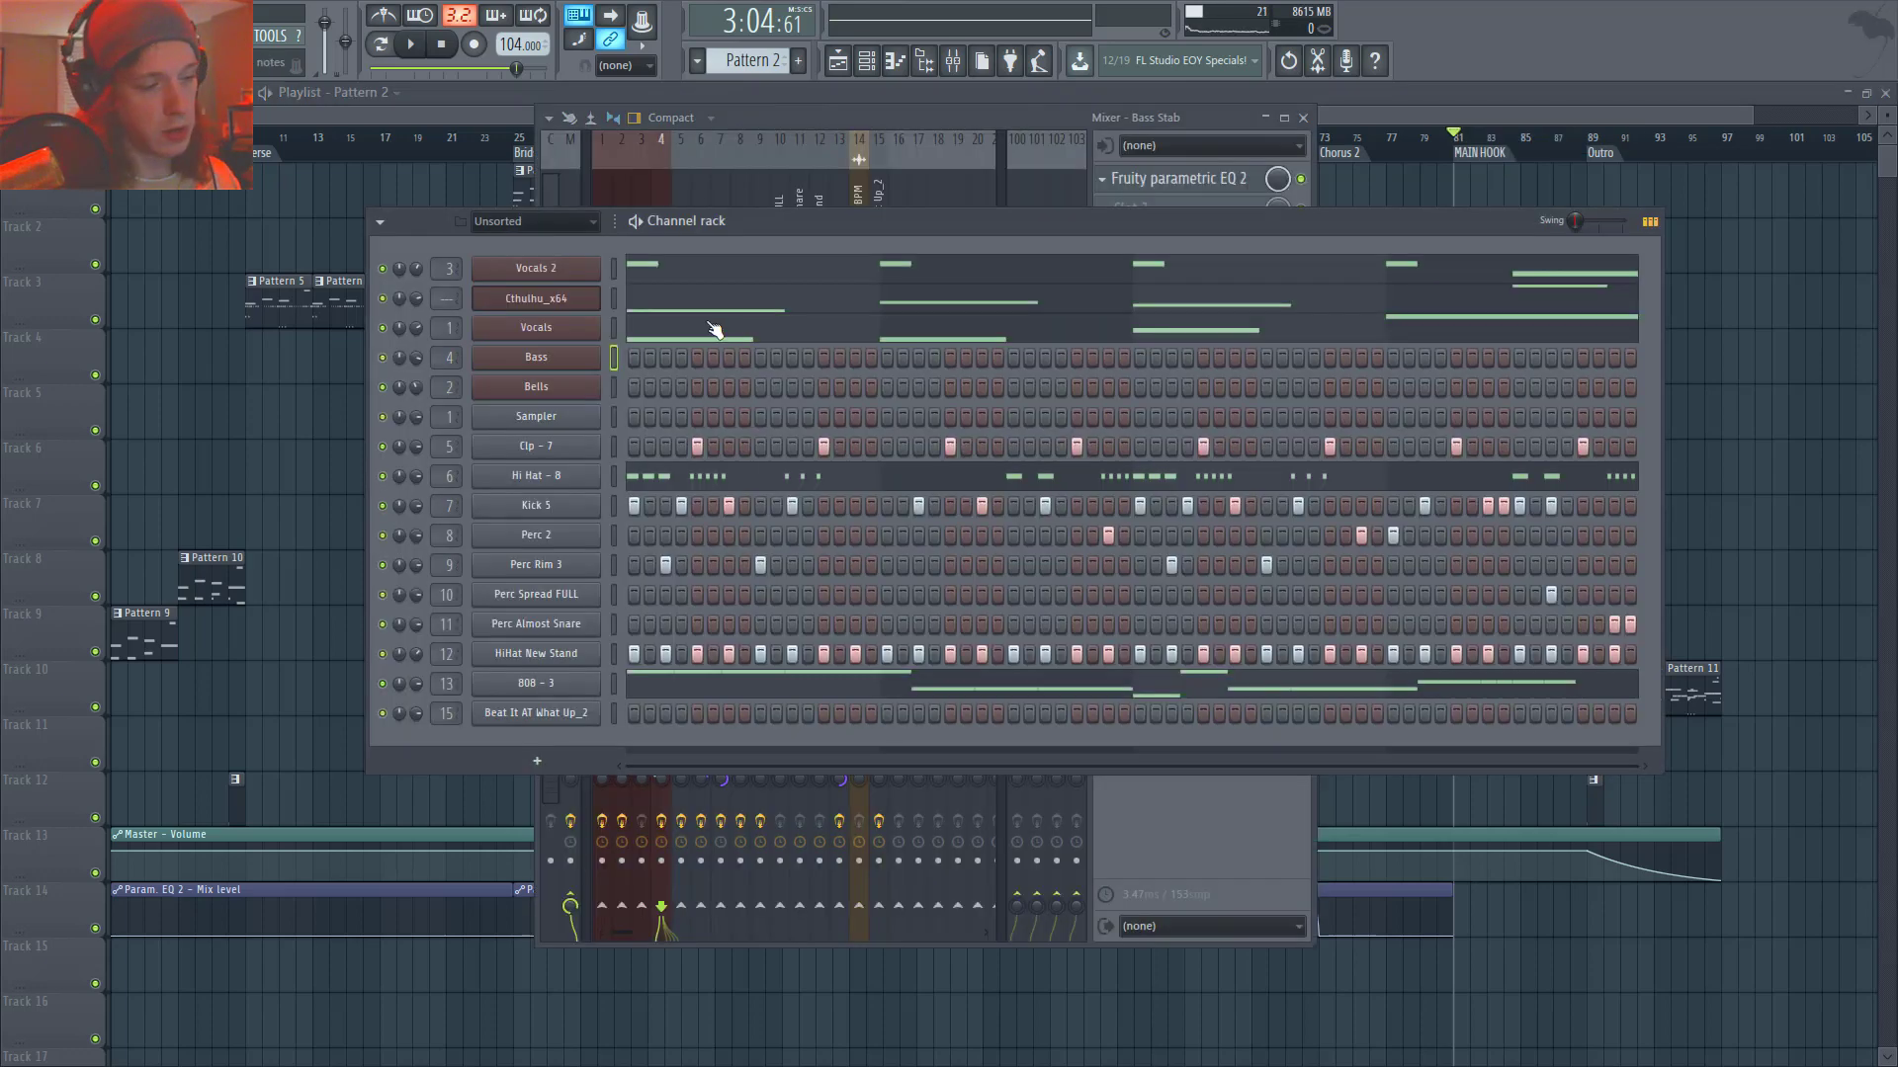
- Review the instrument plugins and presets of the Vocals 2, Vocals and Bass channels, closing each one
{"action": "left_click", "coordinate": [576, 274]}
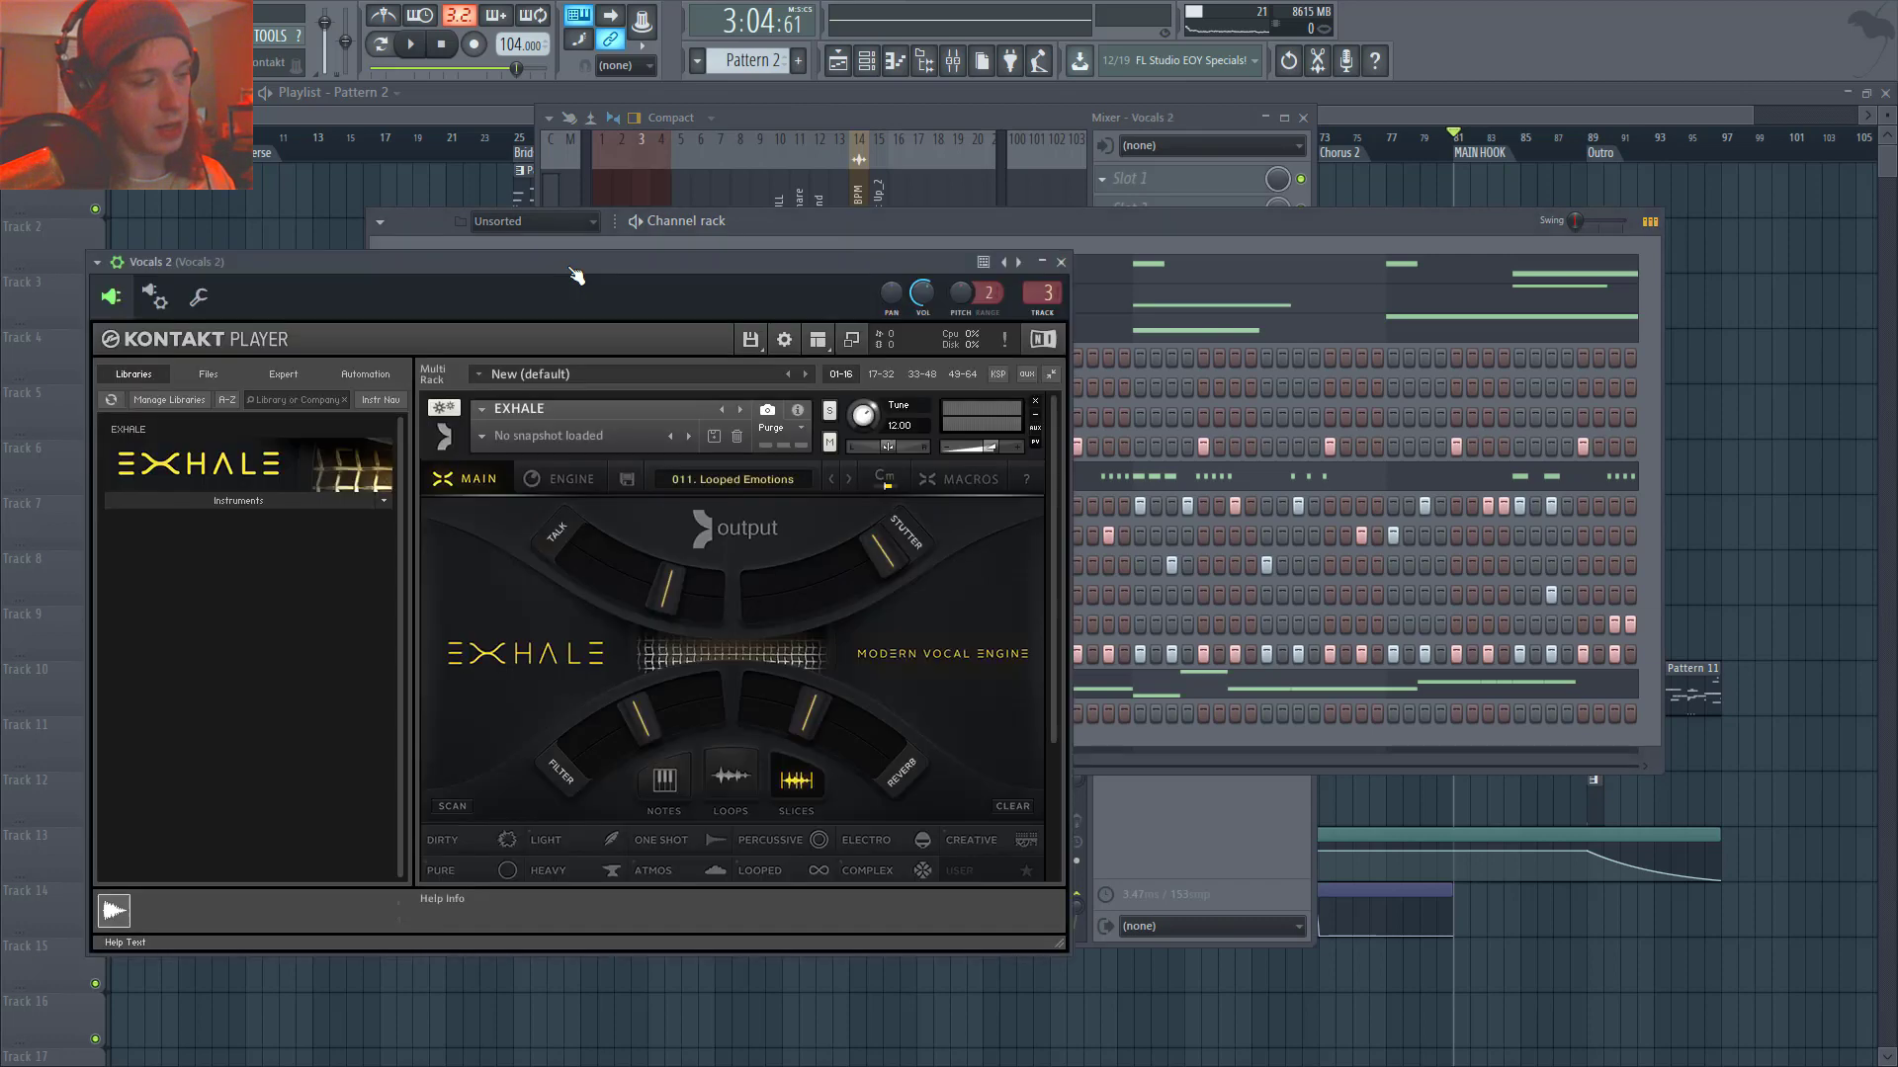
{"action": "left_click", "coordinate": [1060, 265]}
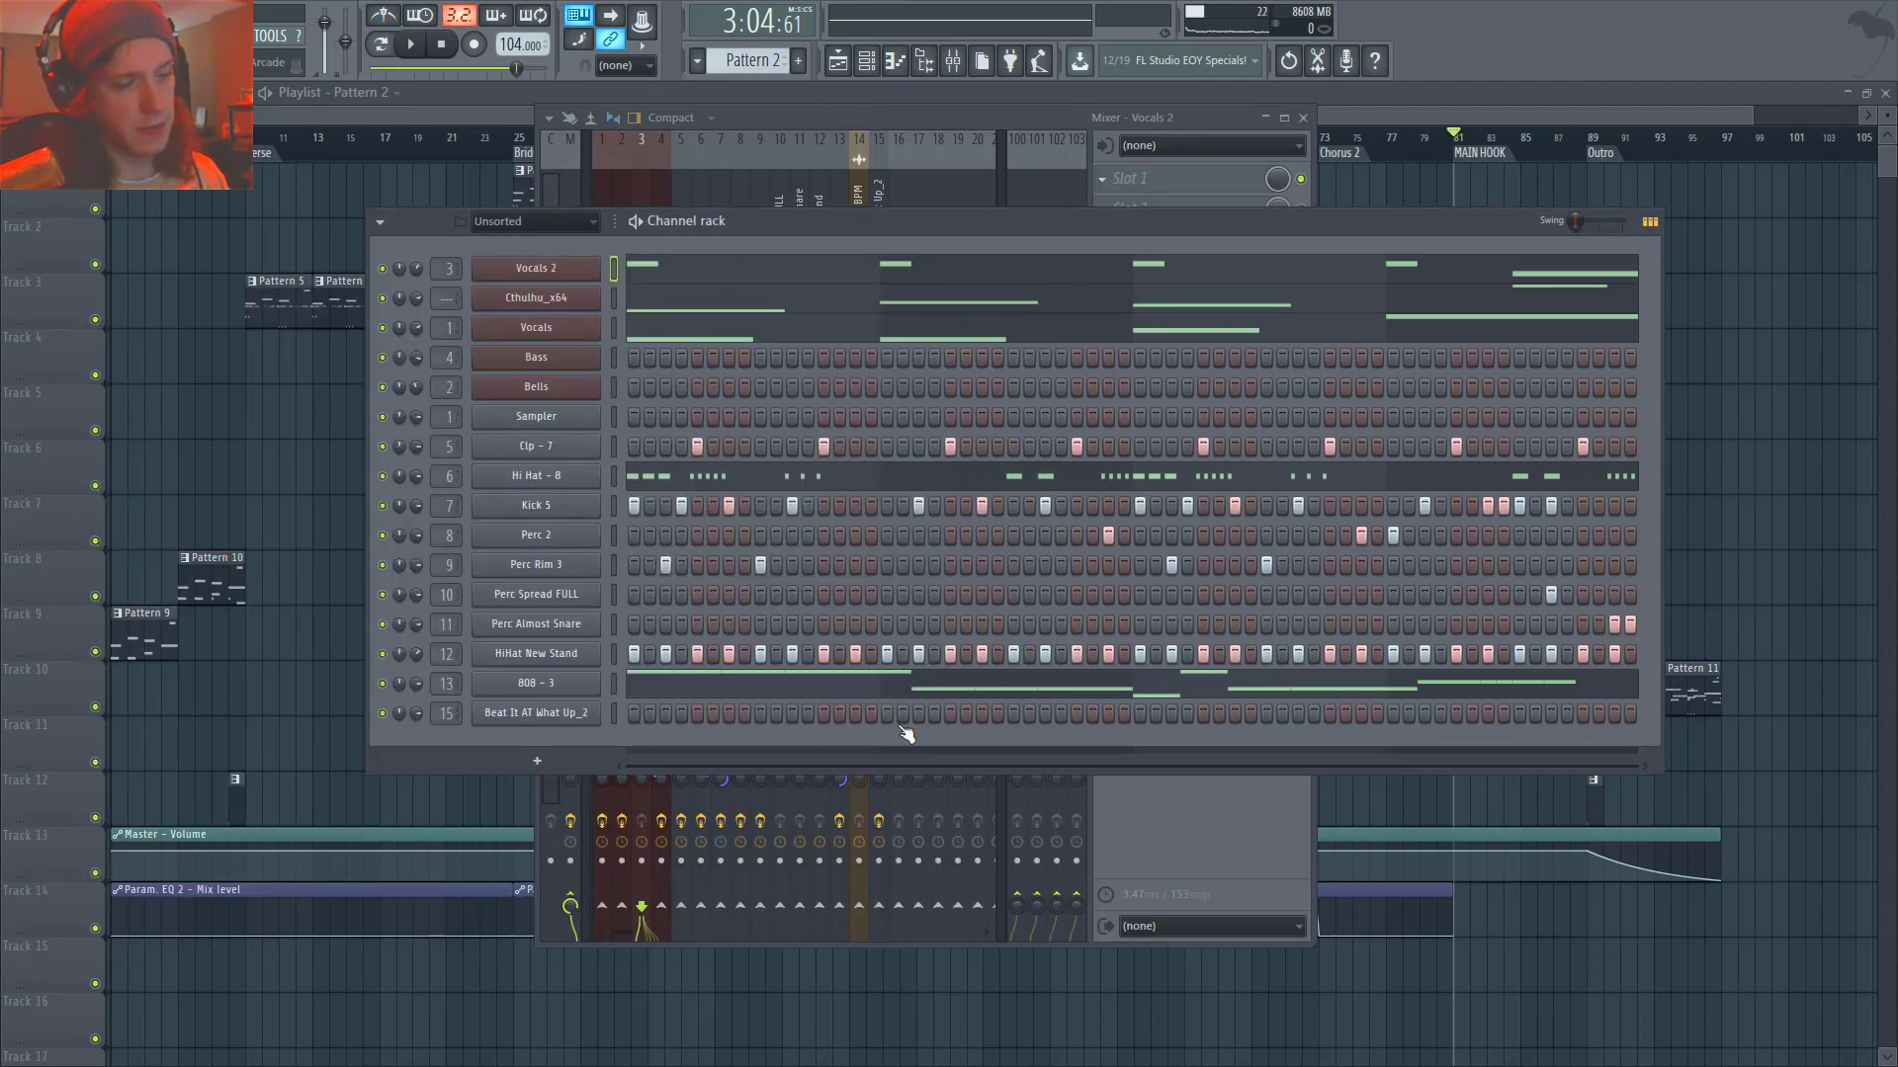
{"action": "left_click", "coordinate": [1036, 413]}
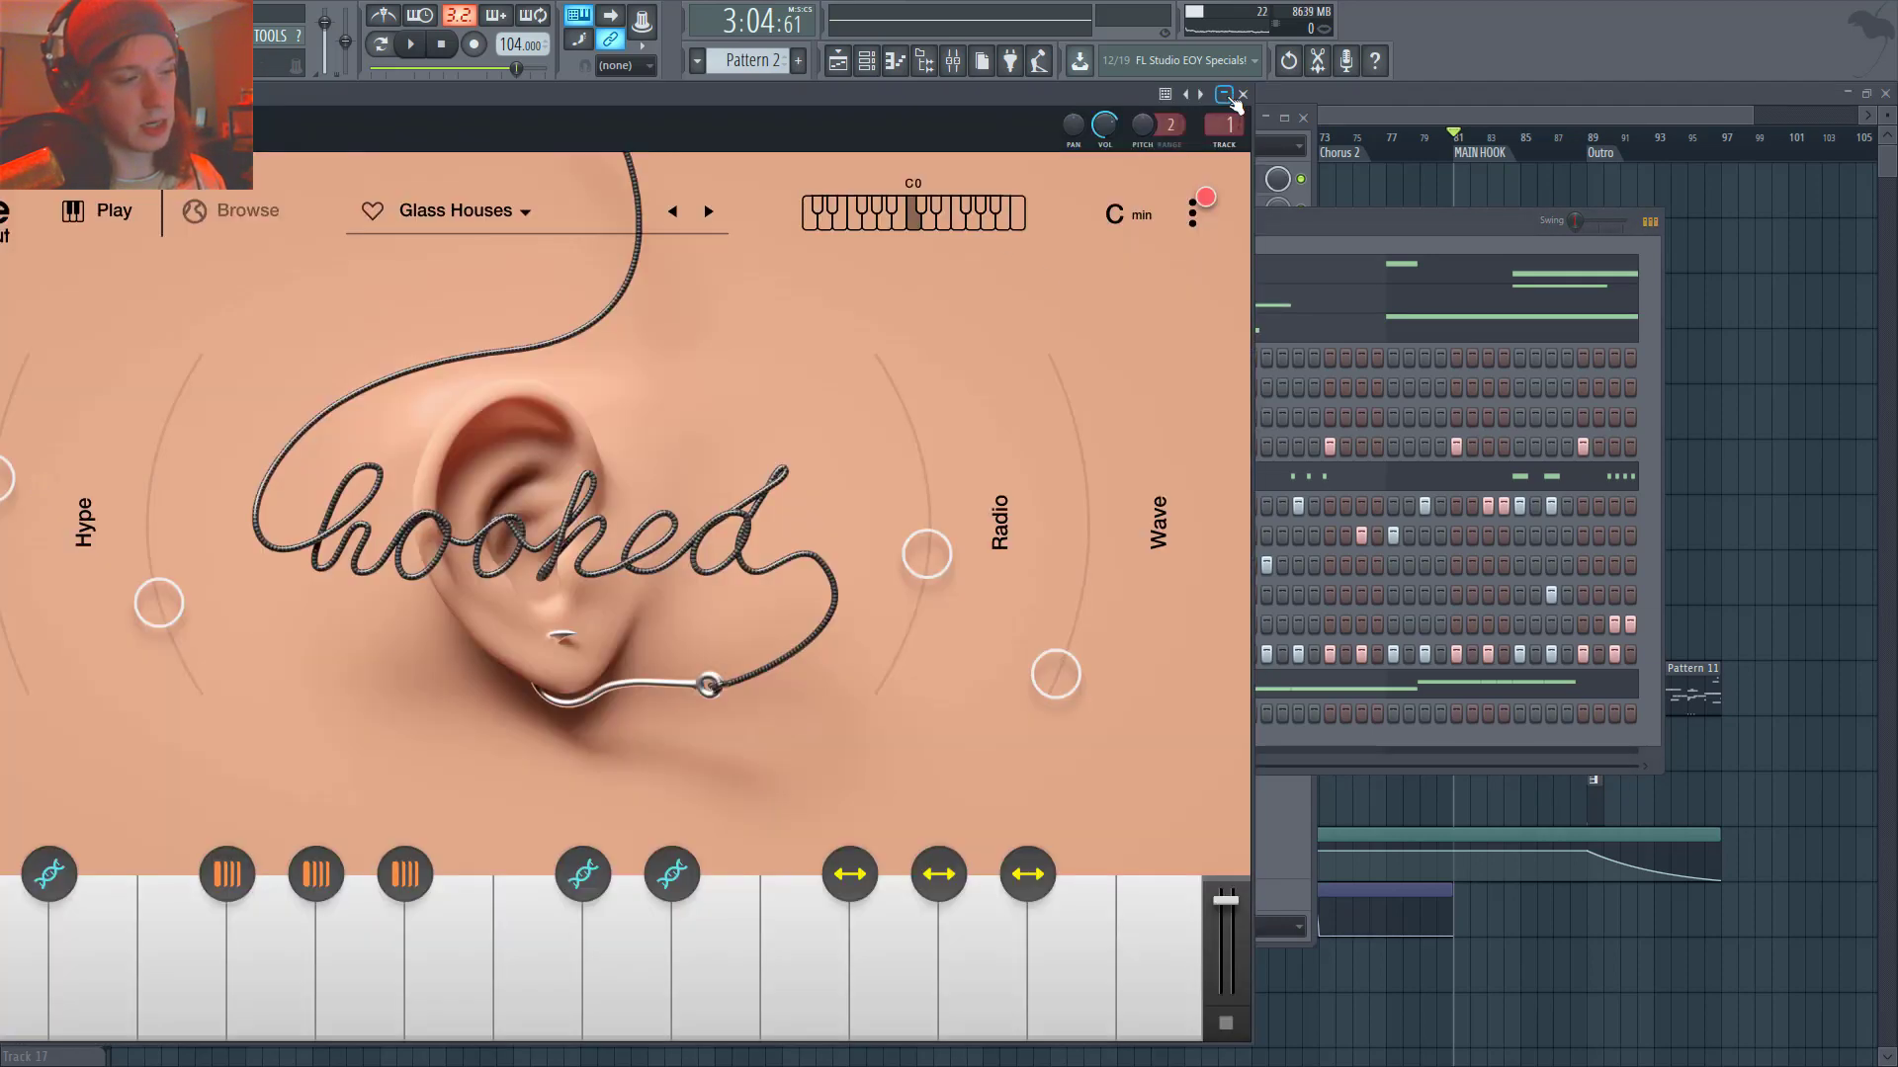
{"action": "left_click", "coordinate": [1225, 96]}
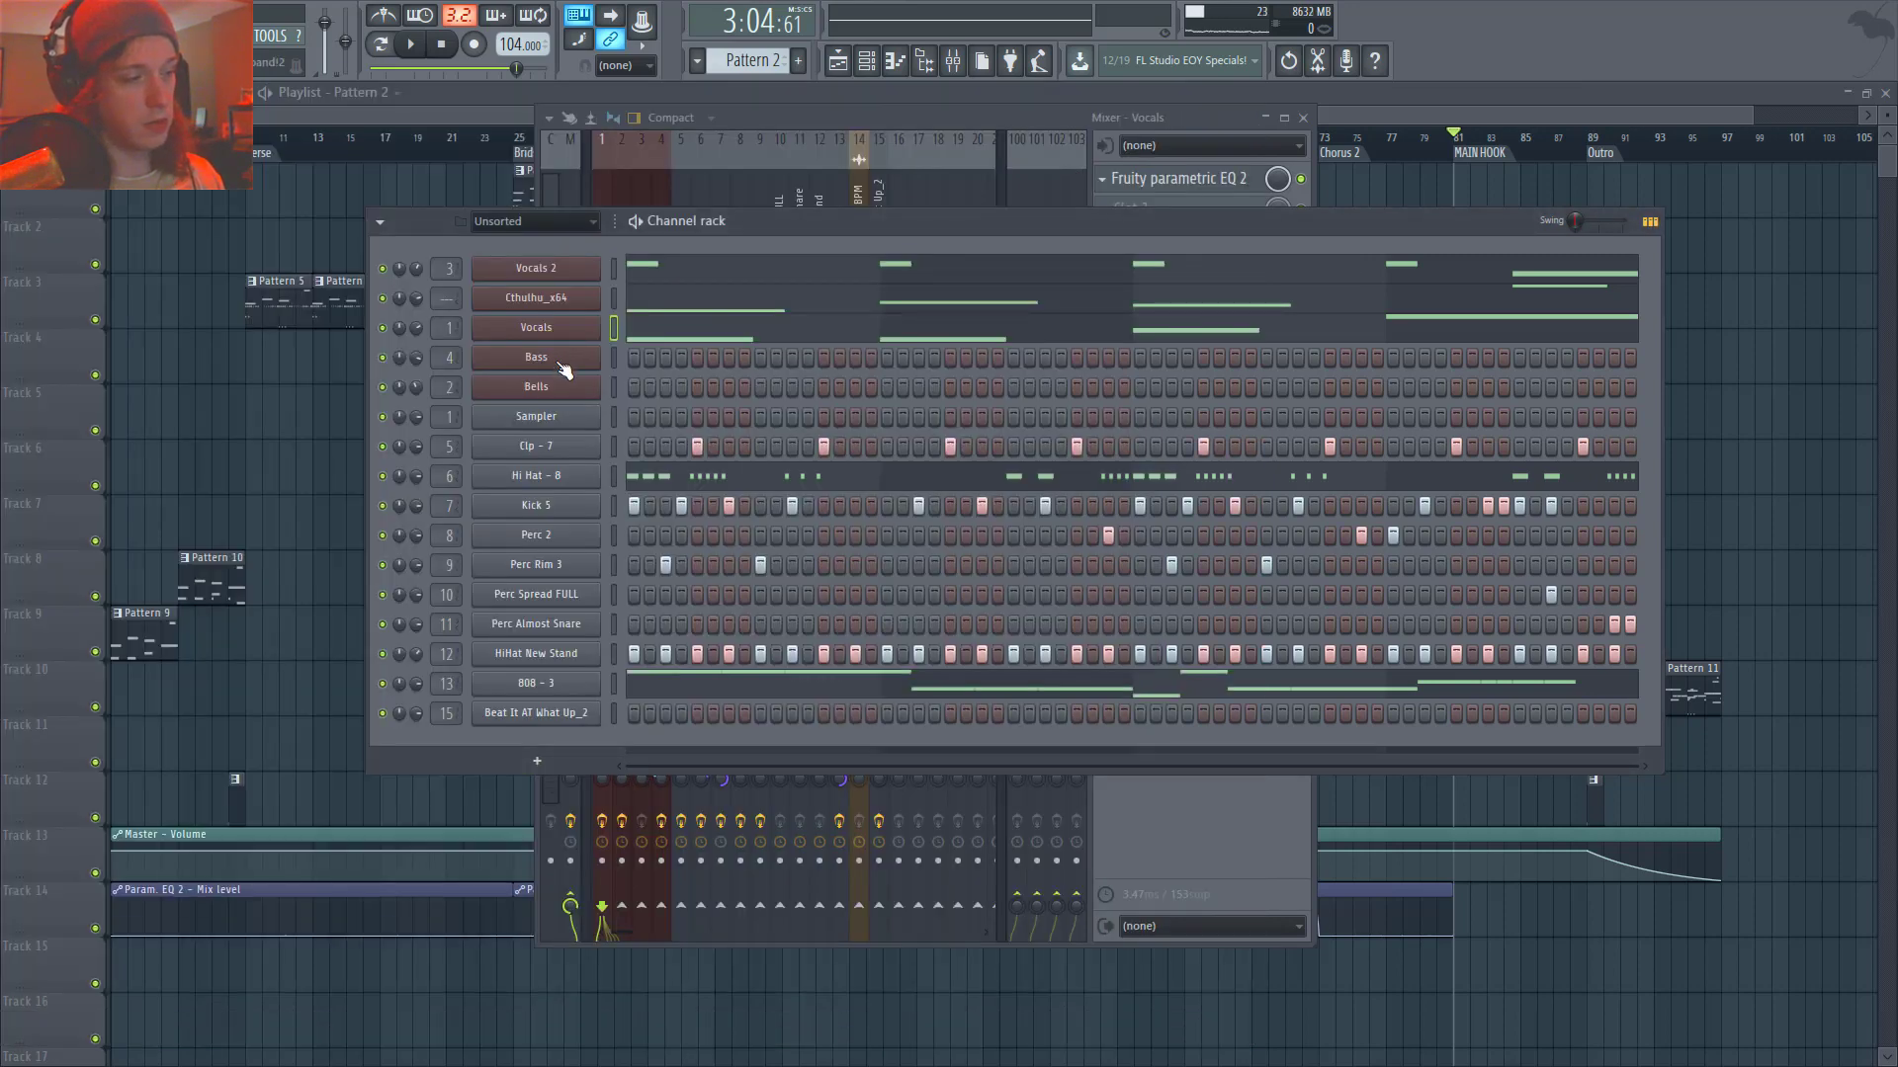
{"action": "left_click", "coordinate": [589, 367]}
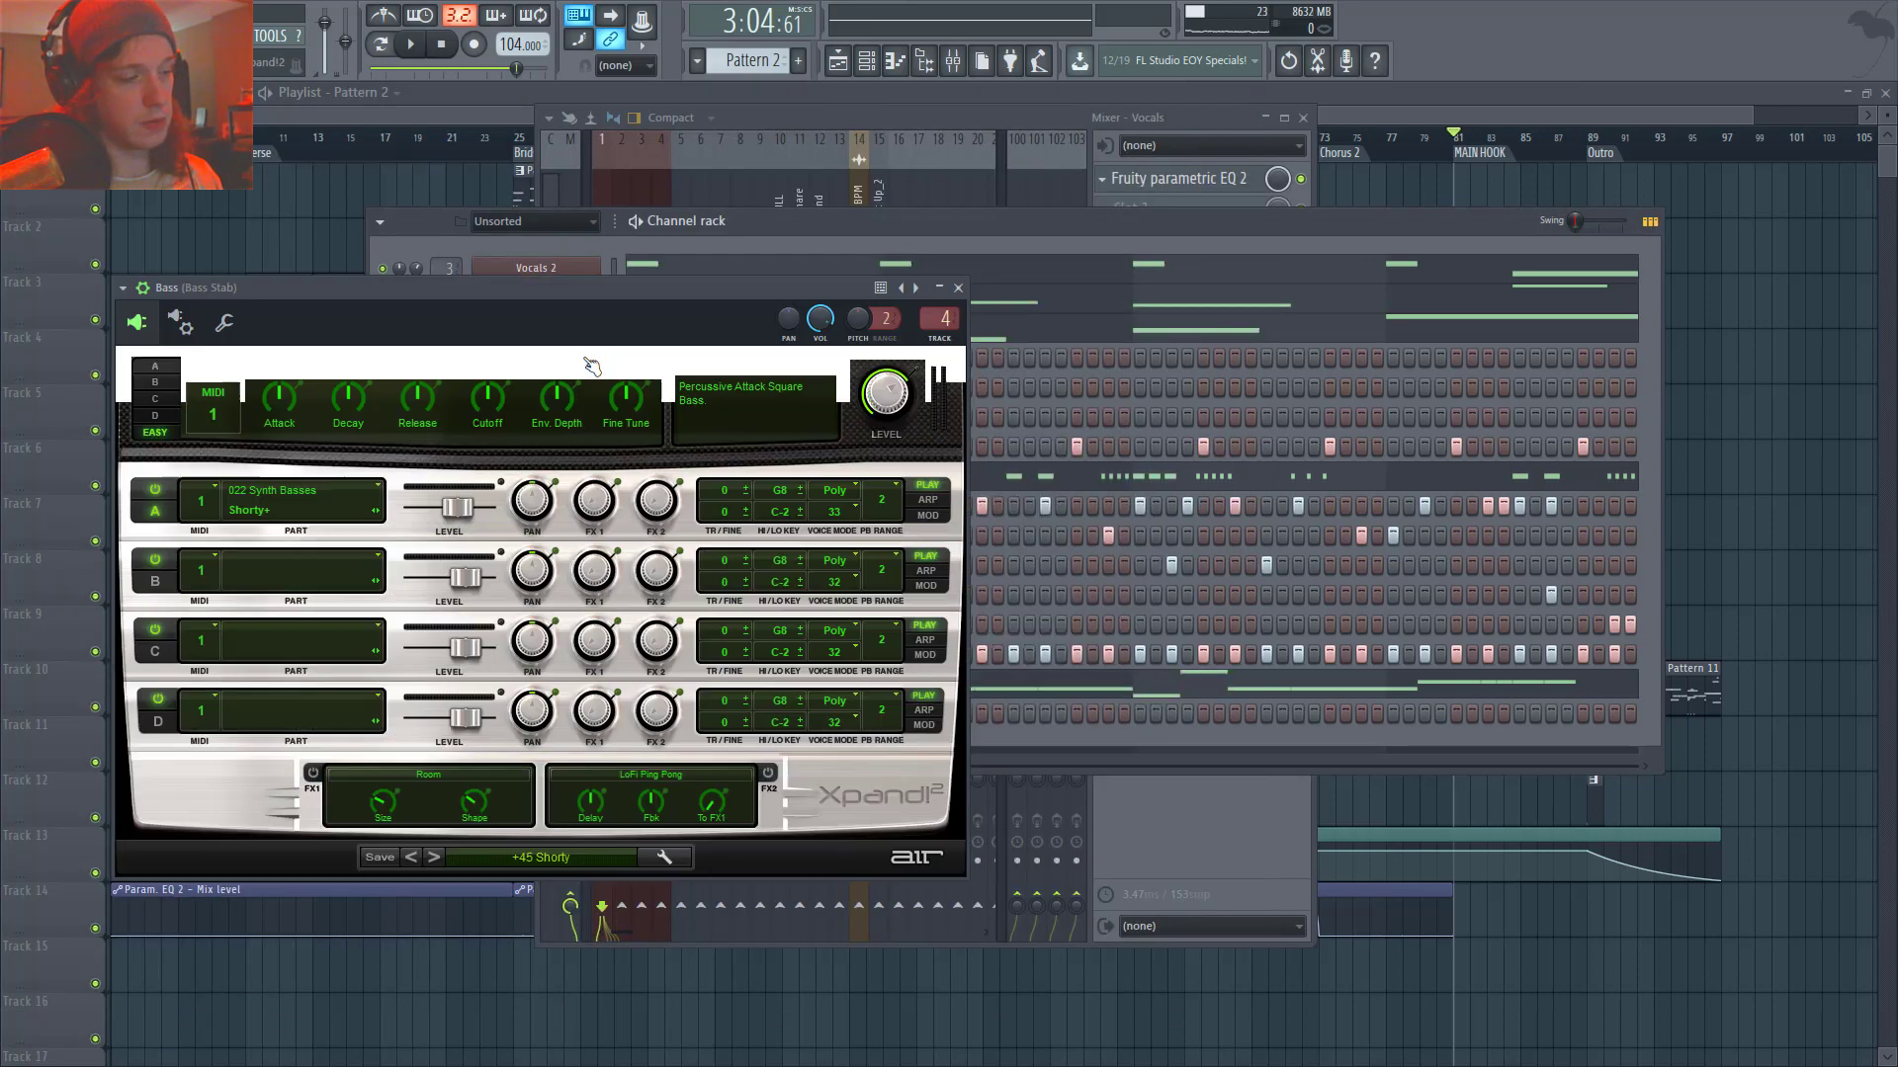
{"action": "left_click", "coordinate": [958, 288]}
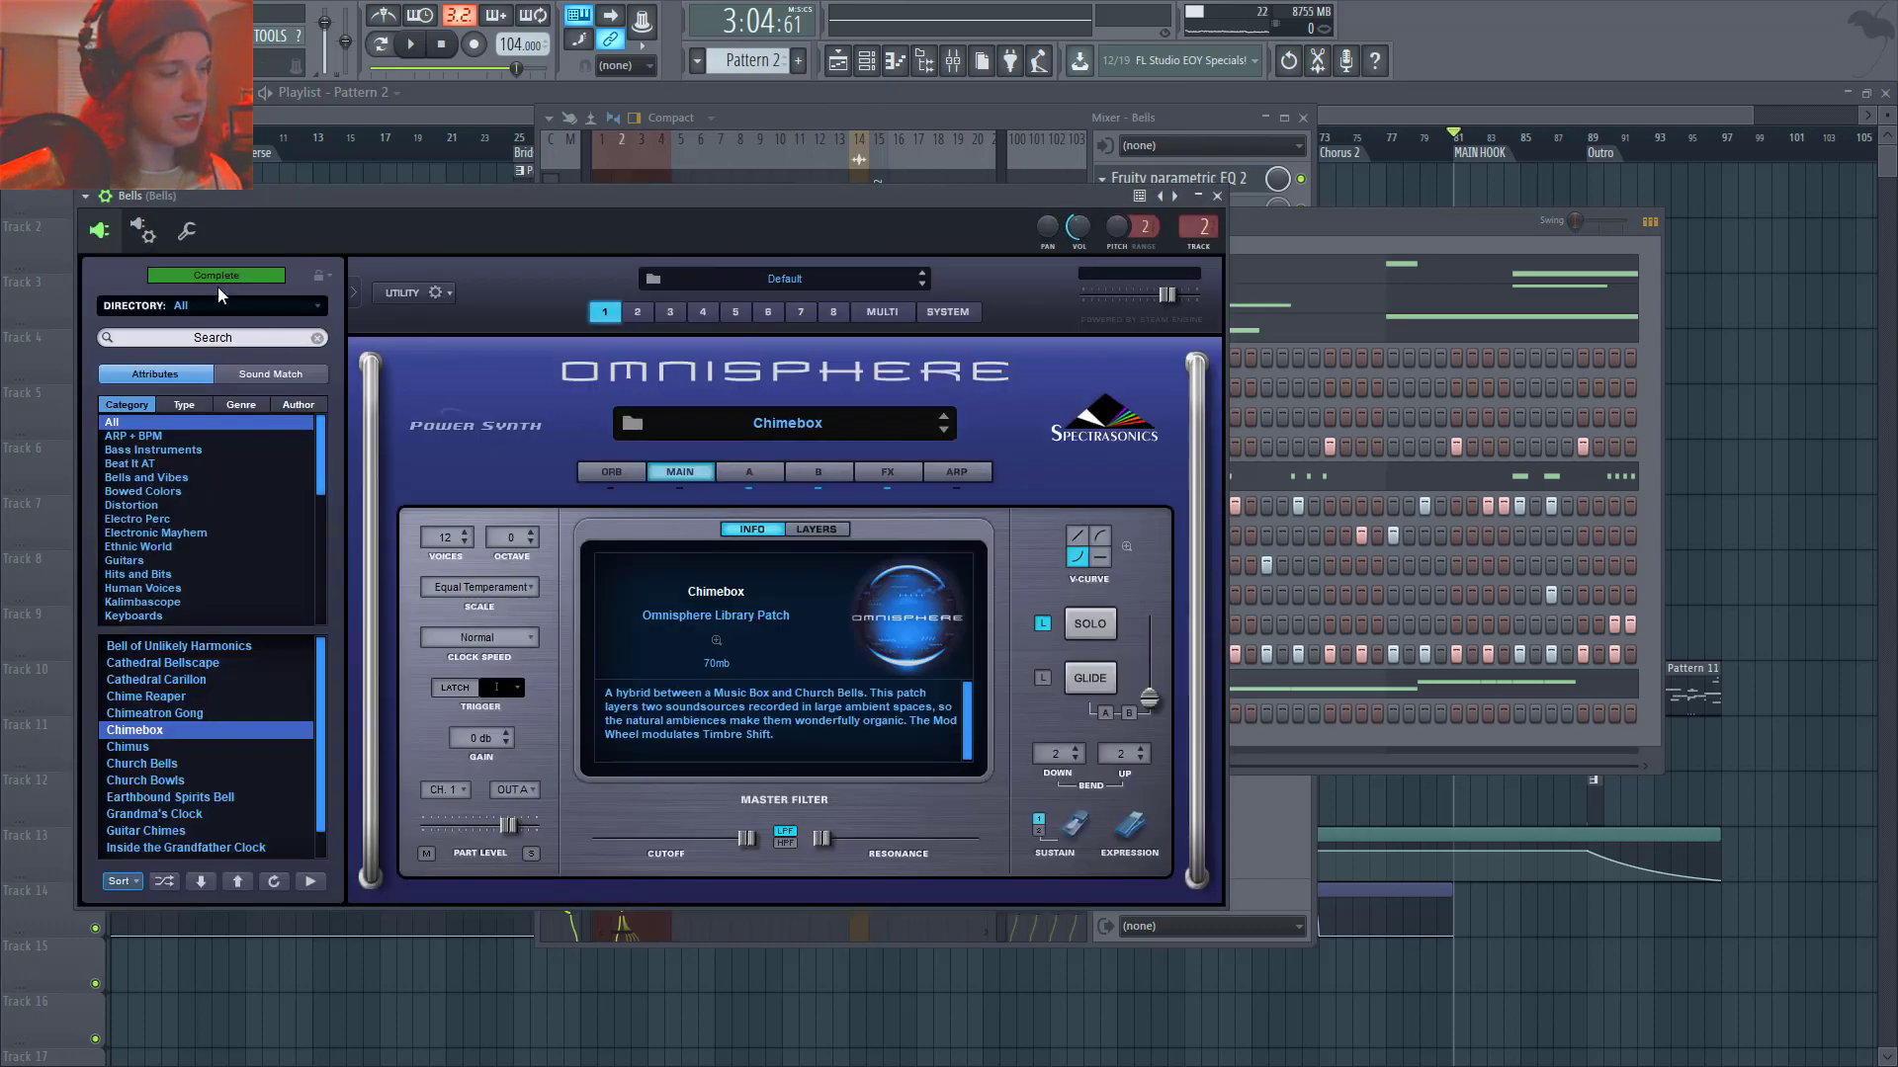
- Review the Bells channel's Omnisphere patch and its plugin wrapper settings
{"action": "left_click", "coordinate": [143, 231]}
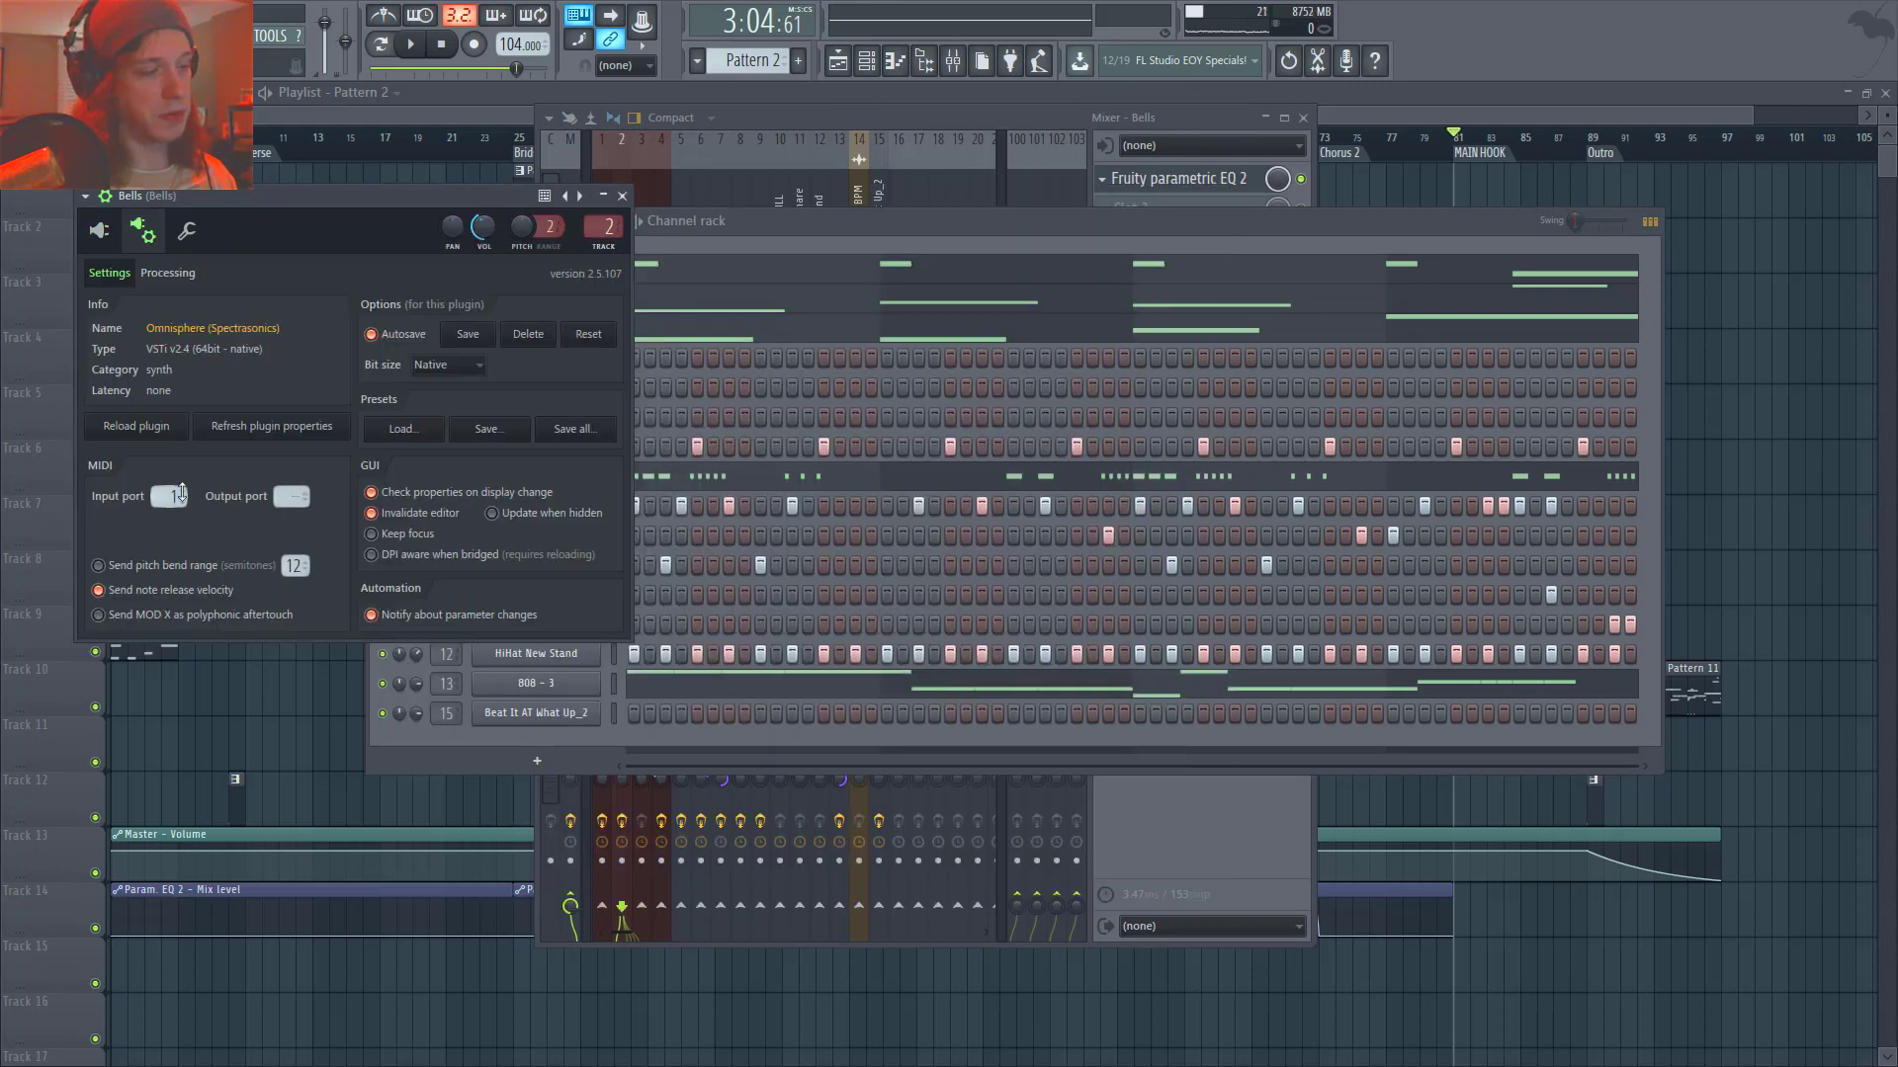
{"action": "left_click", "coordinate": [101, 231]}
{"action": "left_click", "coordinate": [143, 230]}
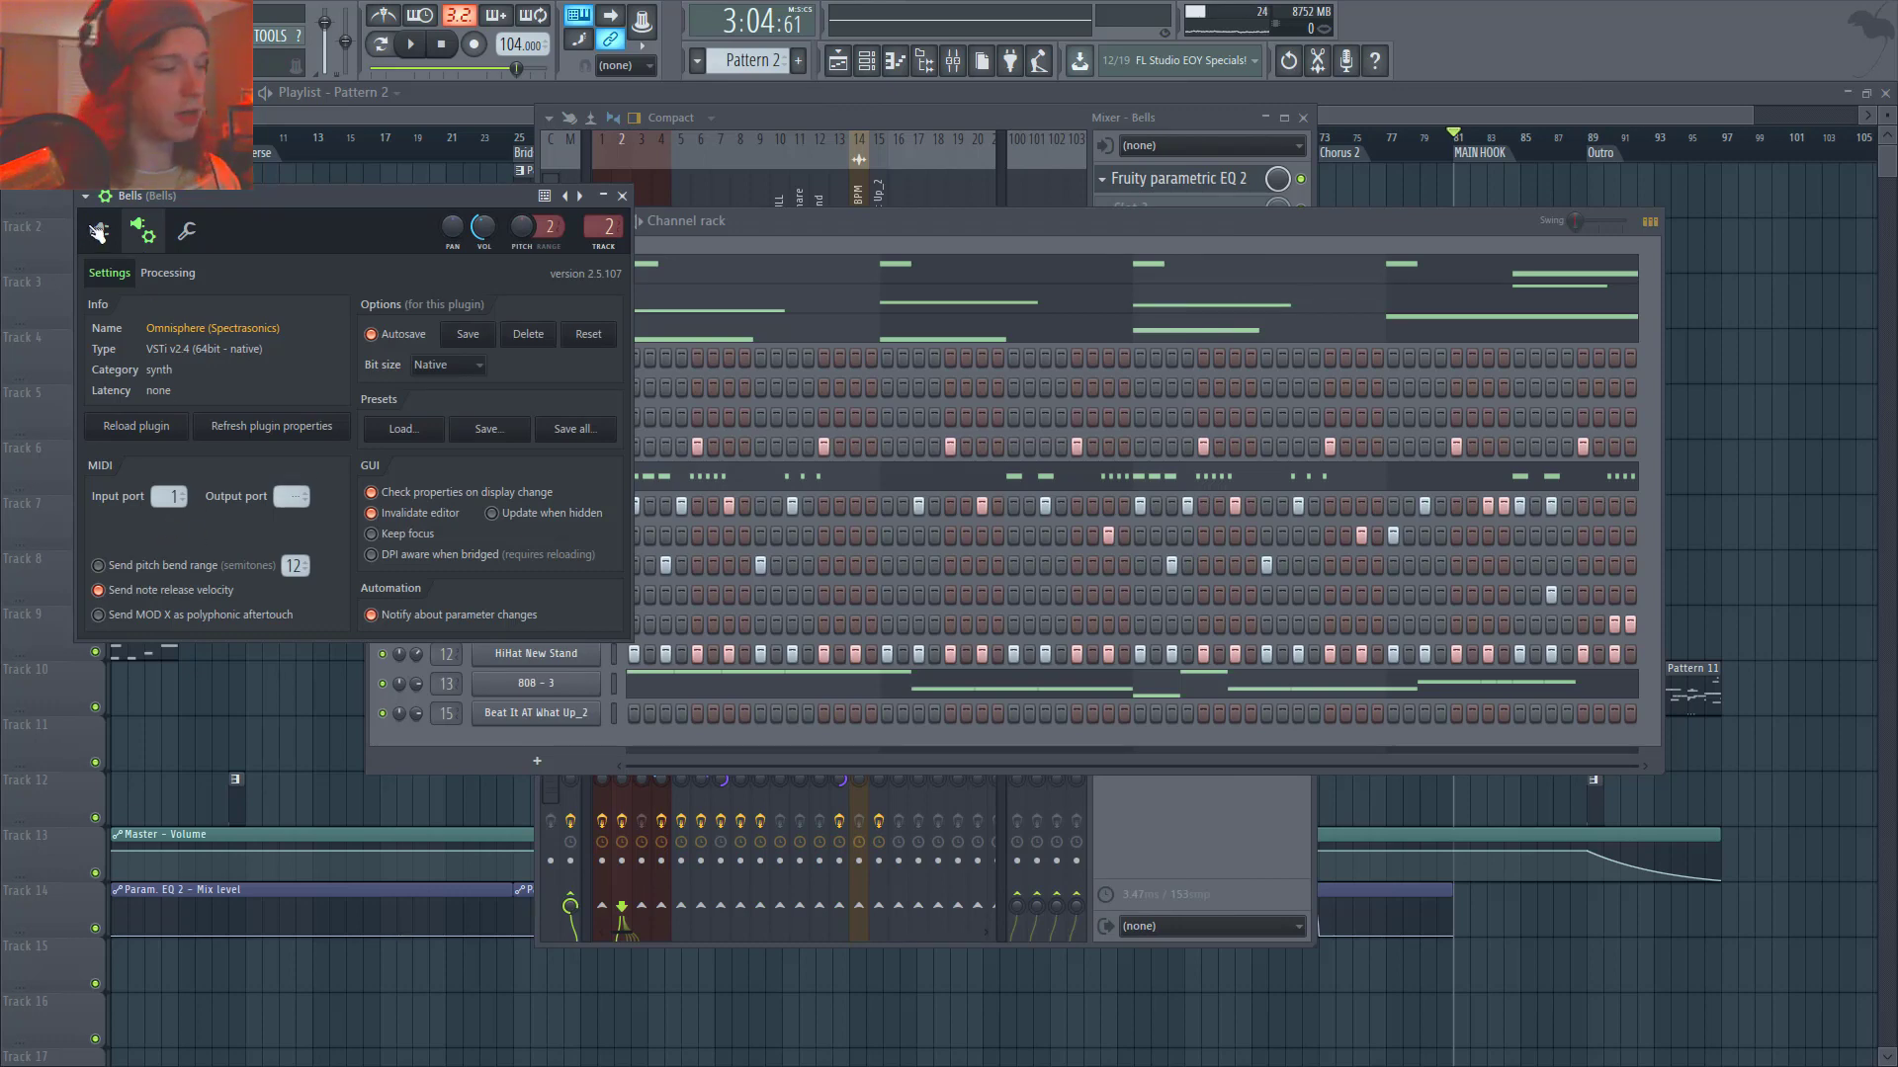
- Examine the Bells channel's Chimebox patch in Omnisphere, and return to the uncluttered playlist
{"action": "left_click", "coordinate": [99, 232]}
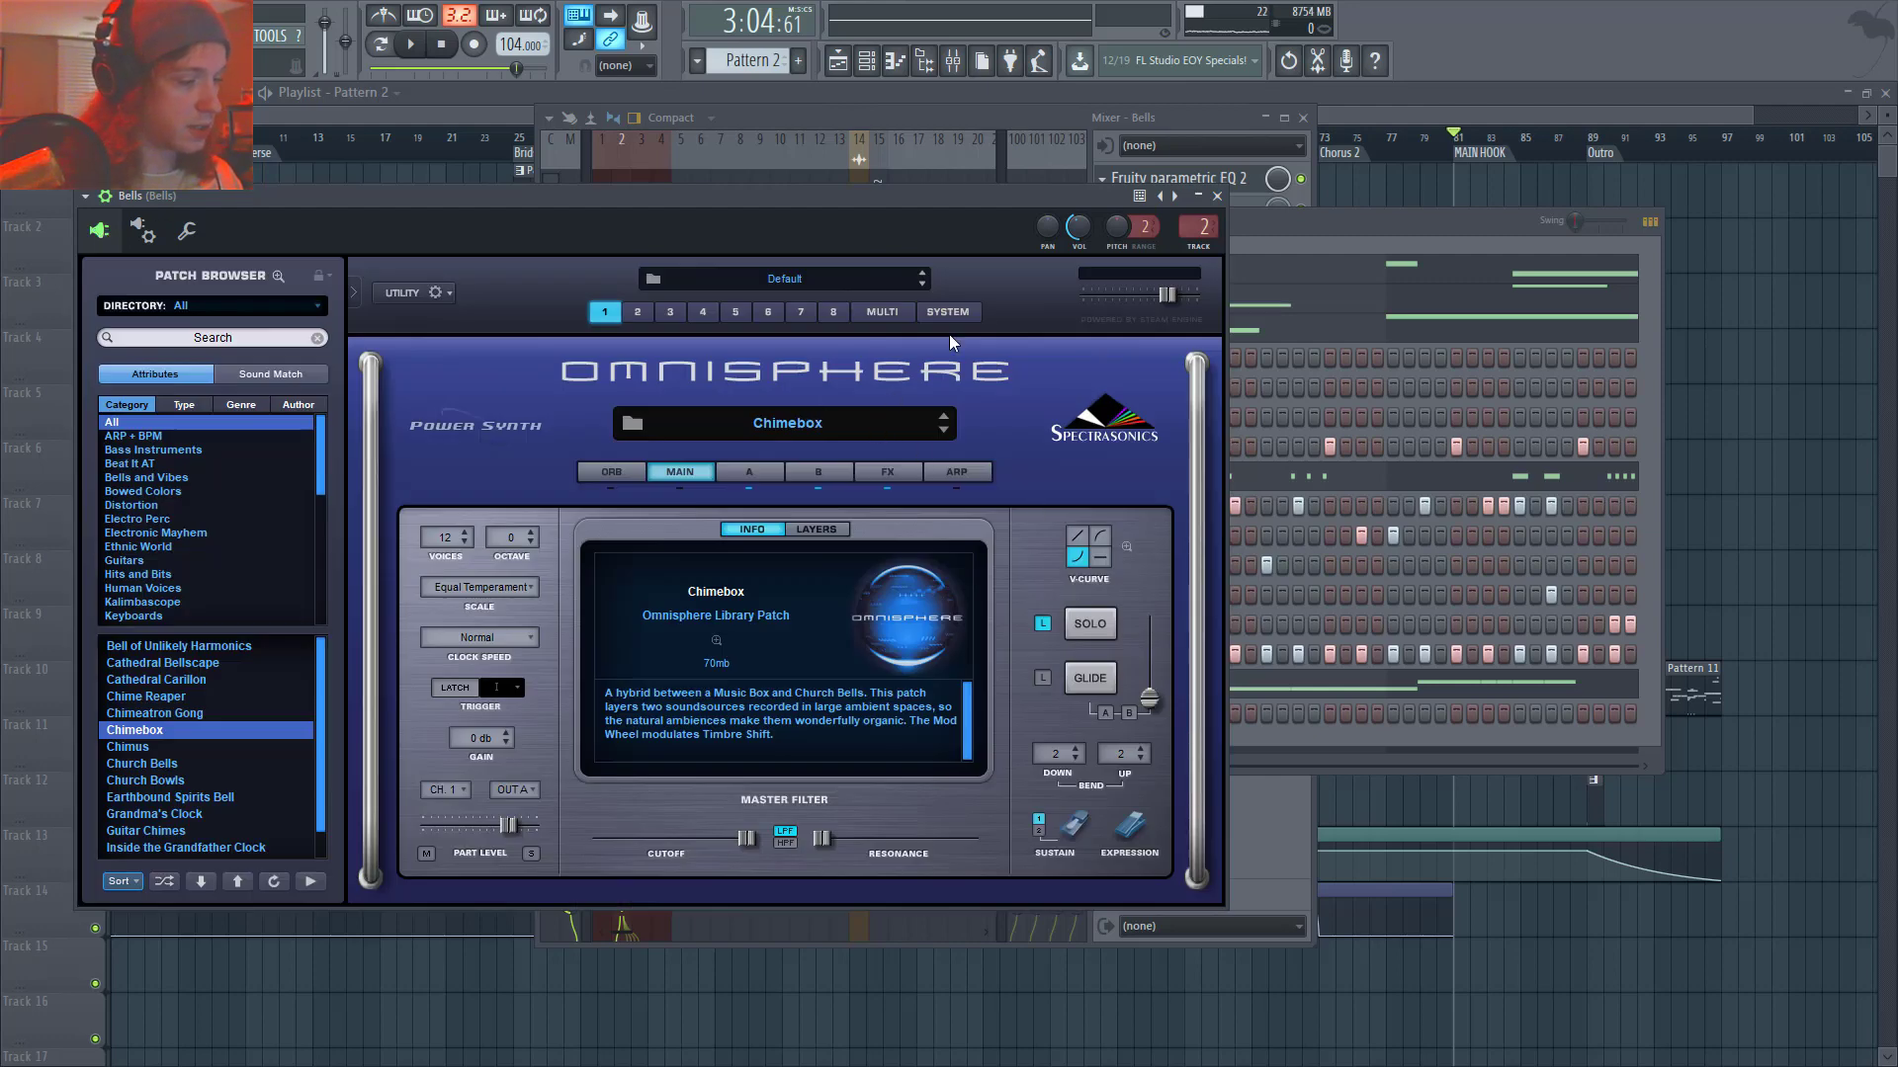
{"action": "left_click", "coordinate": [1218, 196]}
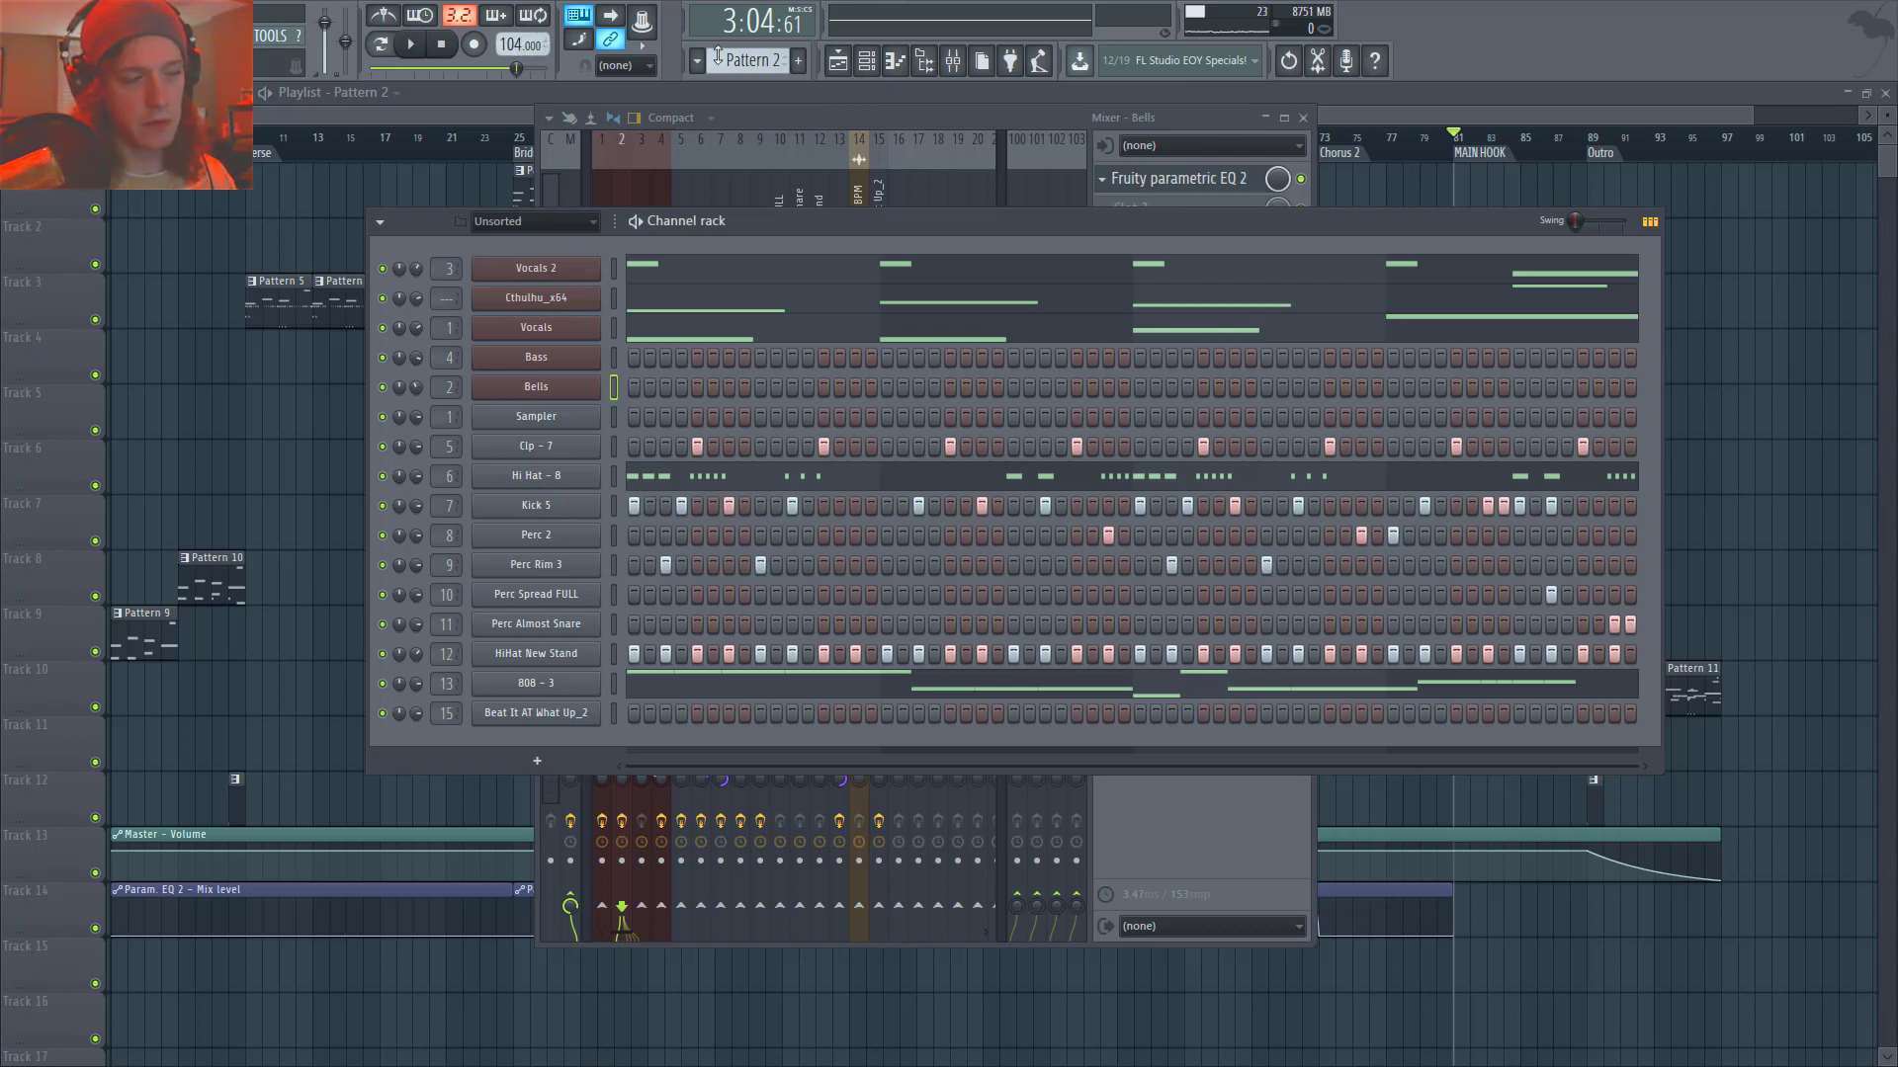
{"action": "key", "text": "F12"}
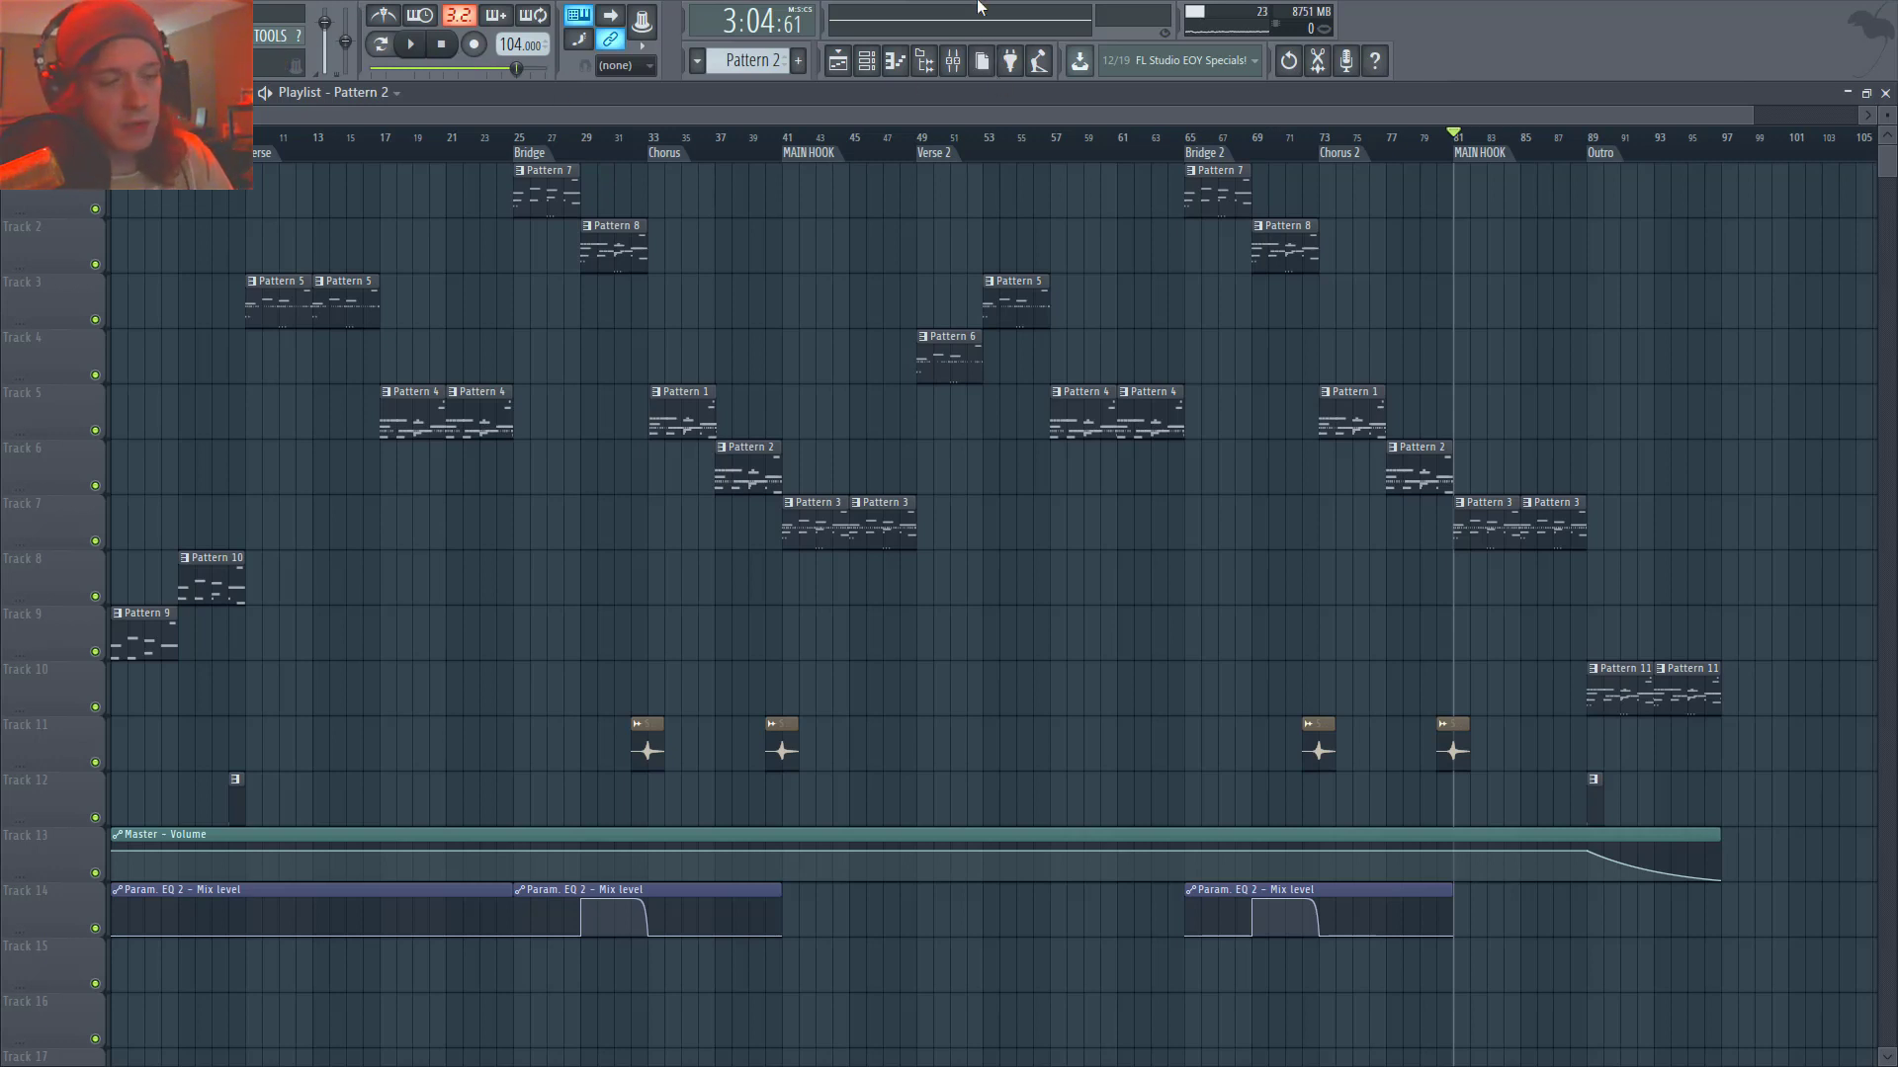
- Move the playhead to bar 31 and inspect the two Fruity parametric EQ 2 effects on the Master mixer track
{"action": "left_click", "coordinate": [613, 138]}
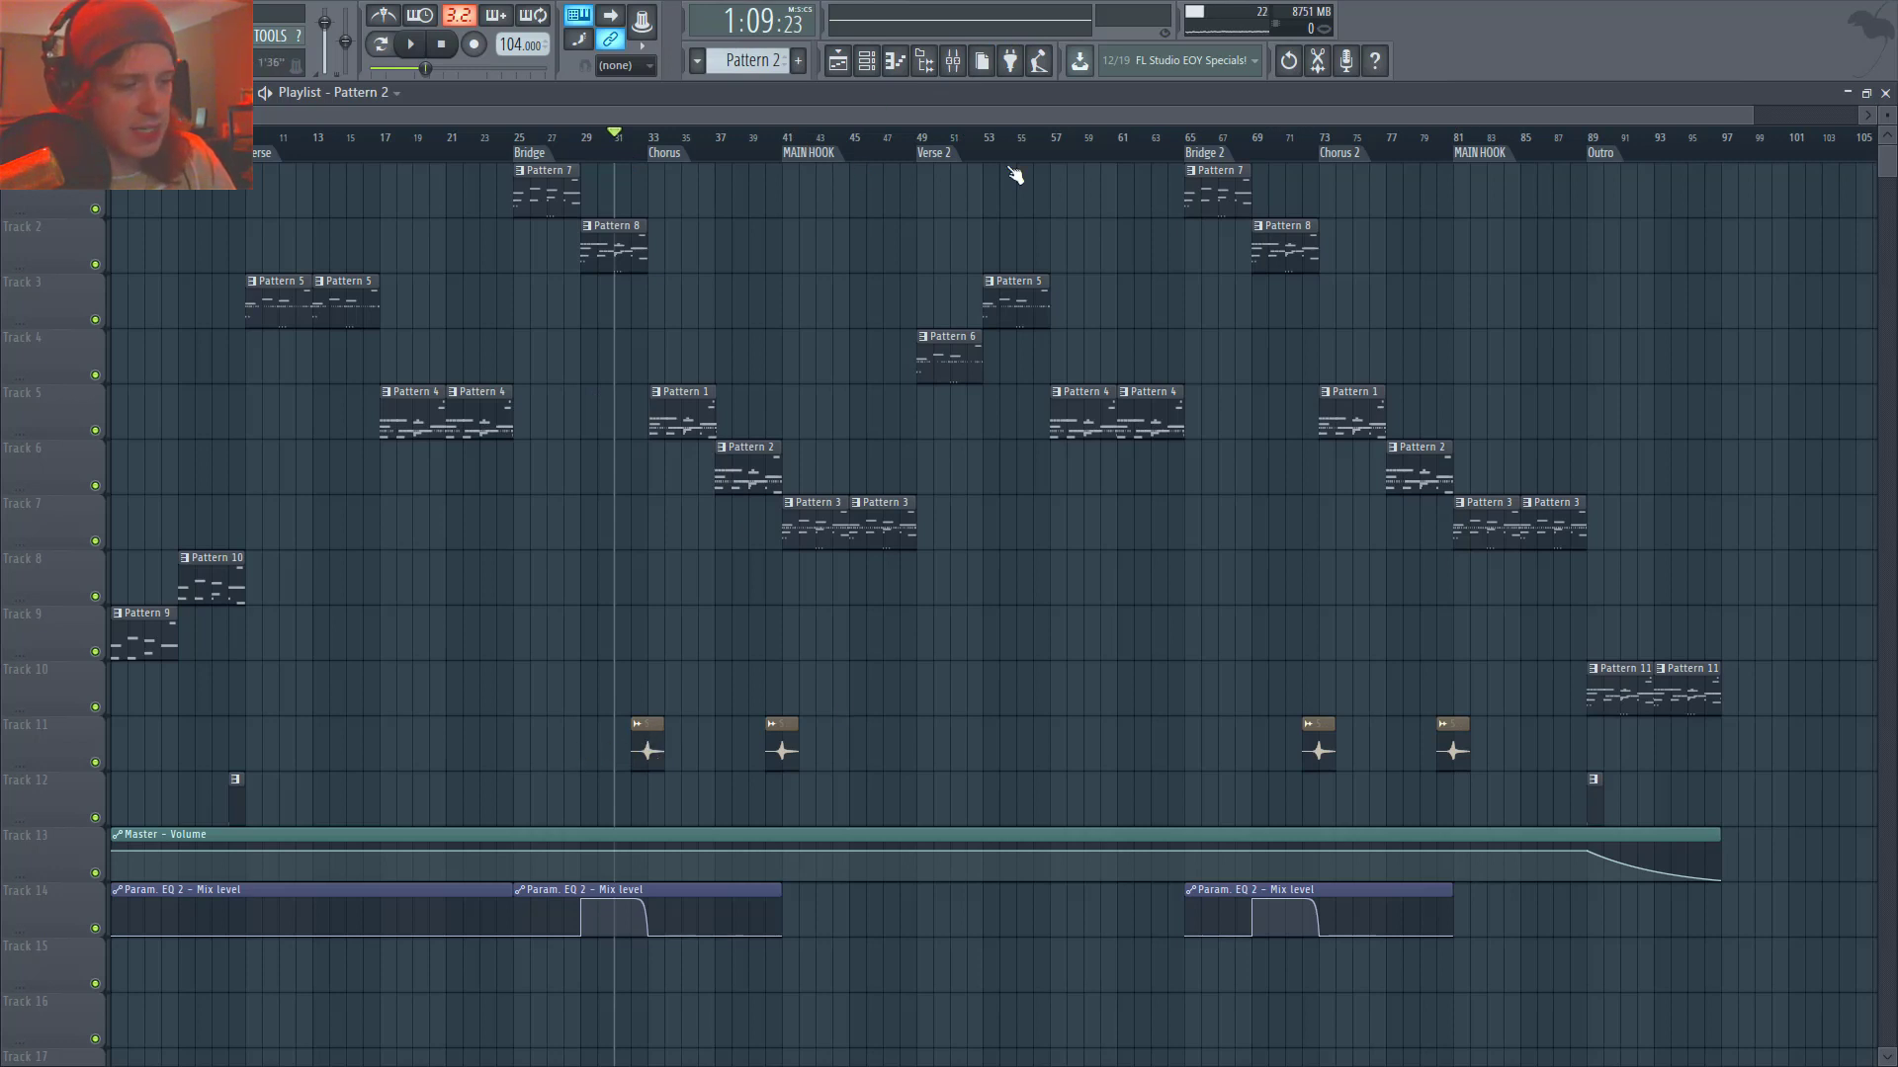
{"action": "left_click", "coordinate": [953, 60]}
{"action": "left_click", "coordinate": [576, 302]}
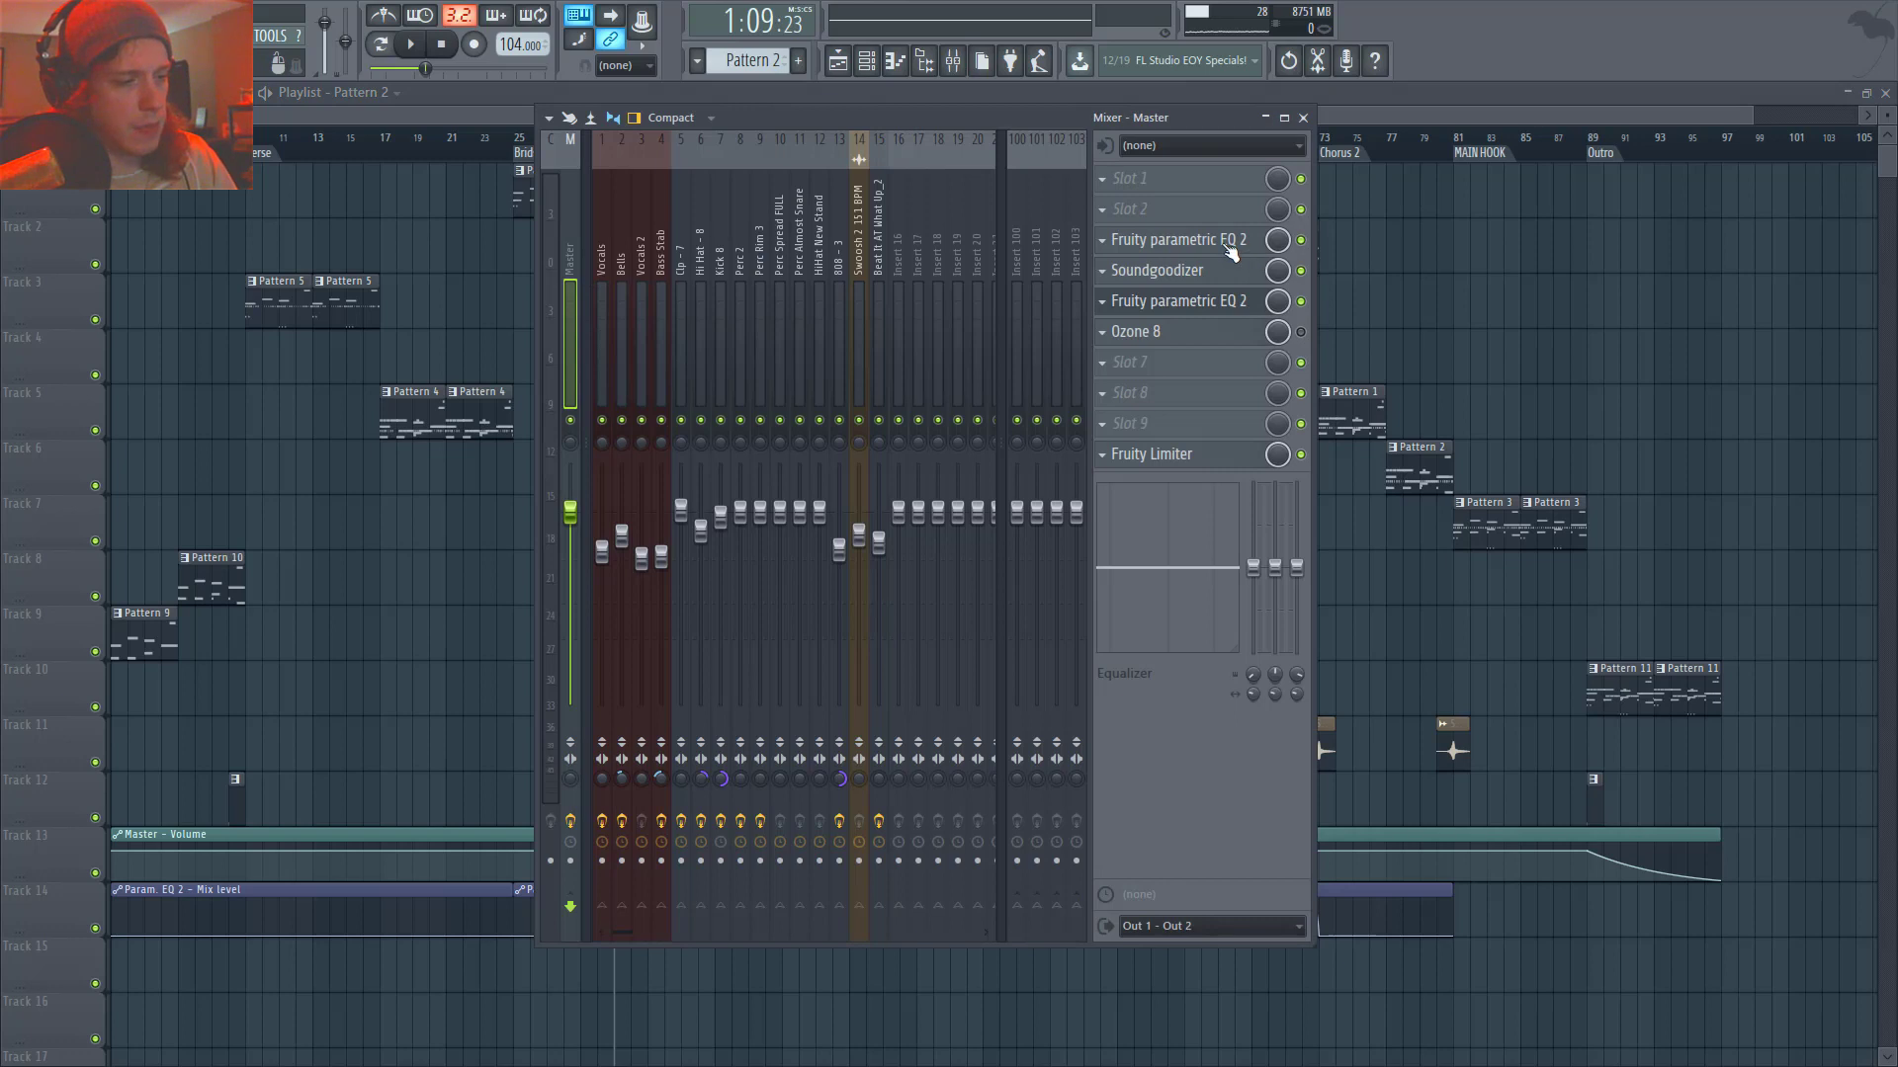
{"action": "left_click", "coordinate": [1236, 243]}
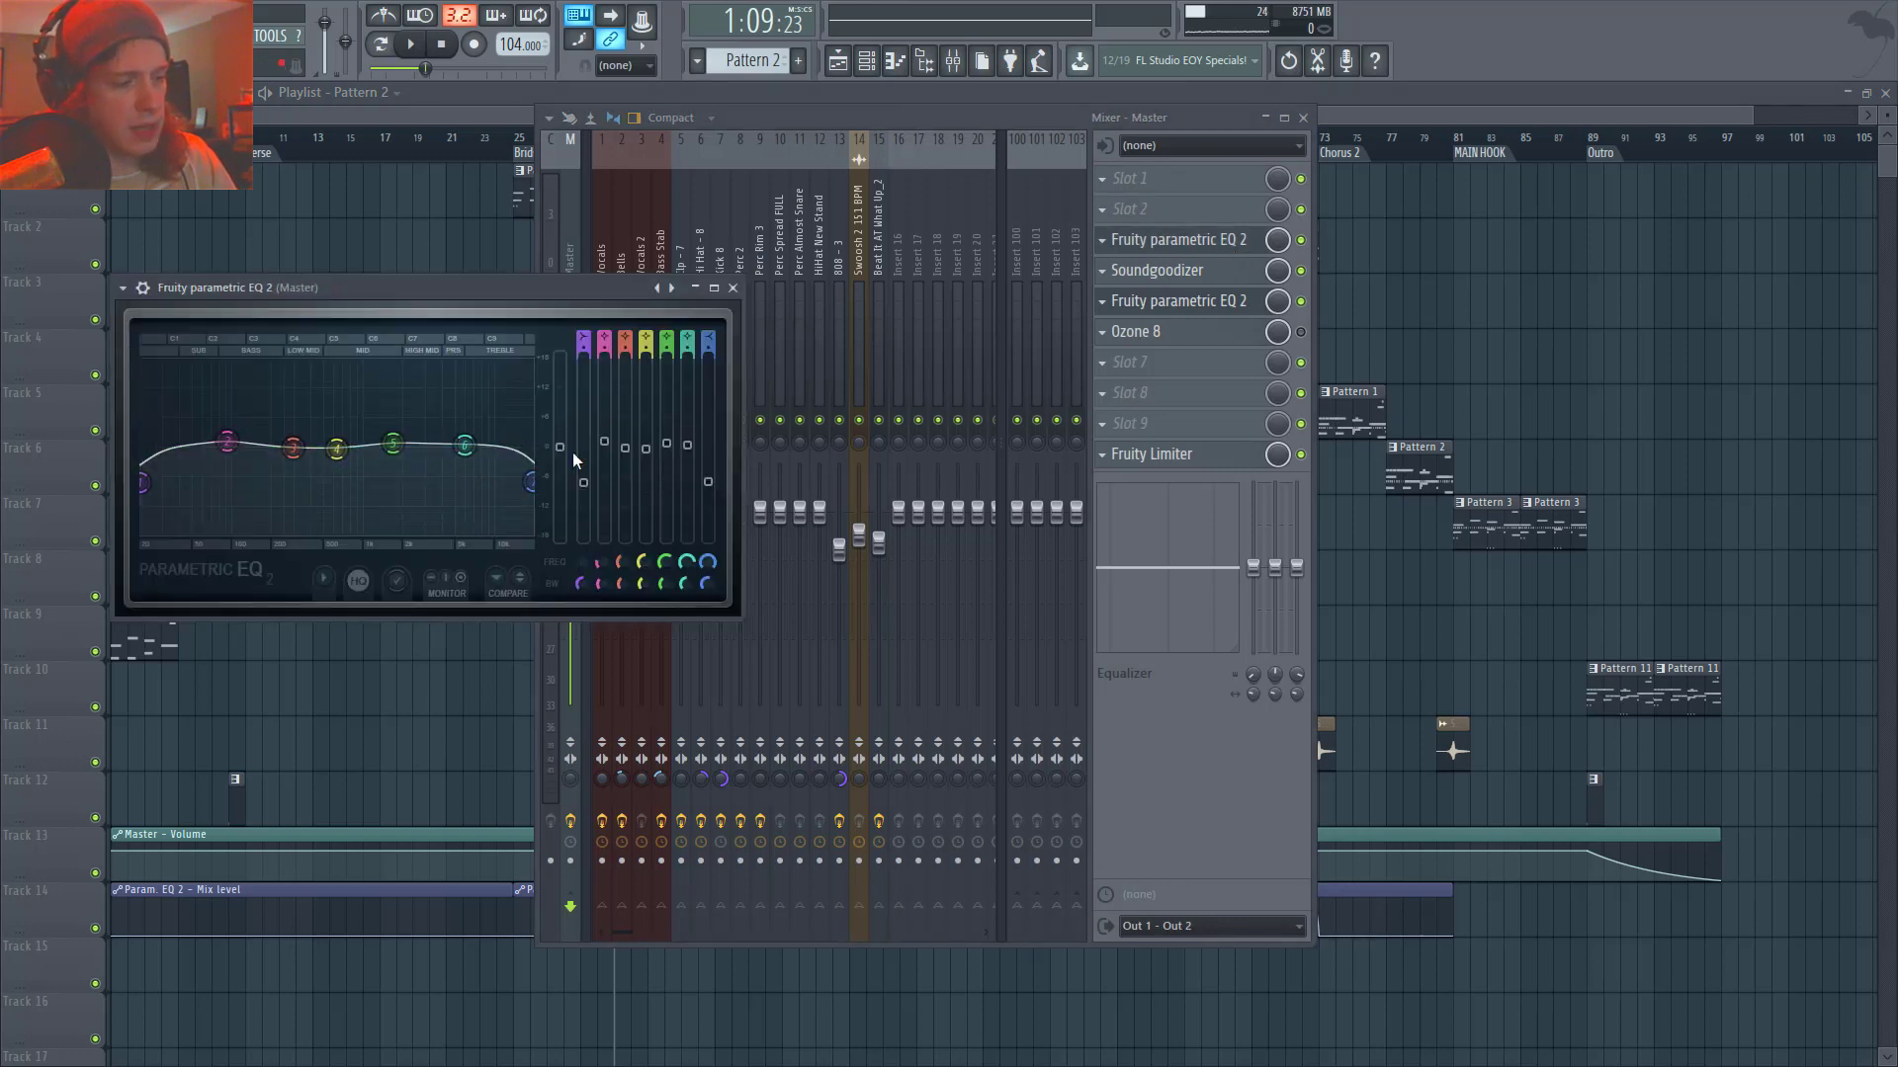
{"action": "left_click", "coordinate": [732, 288]}
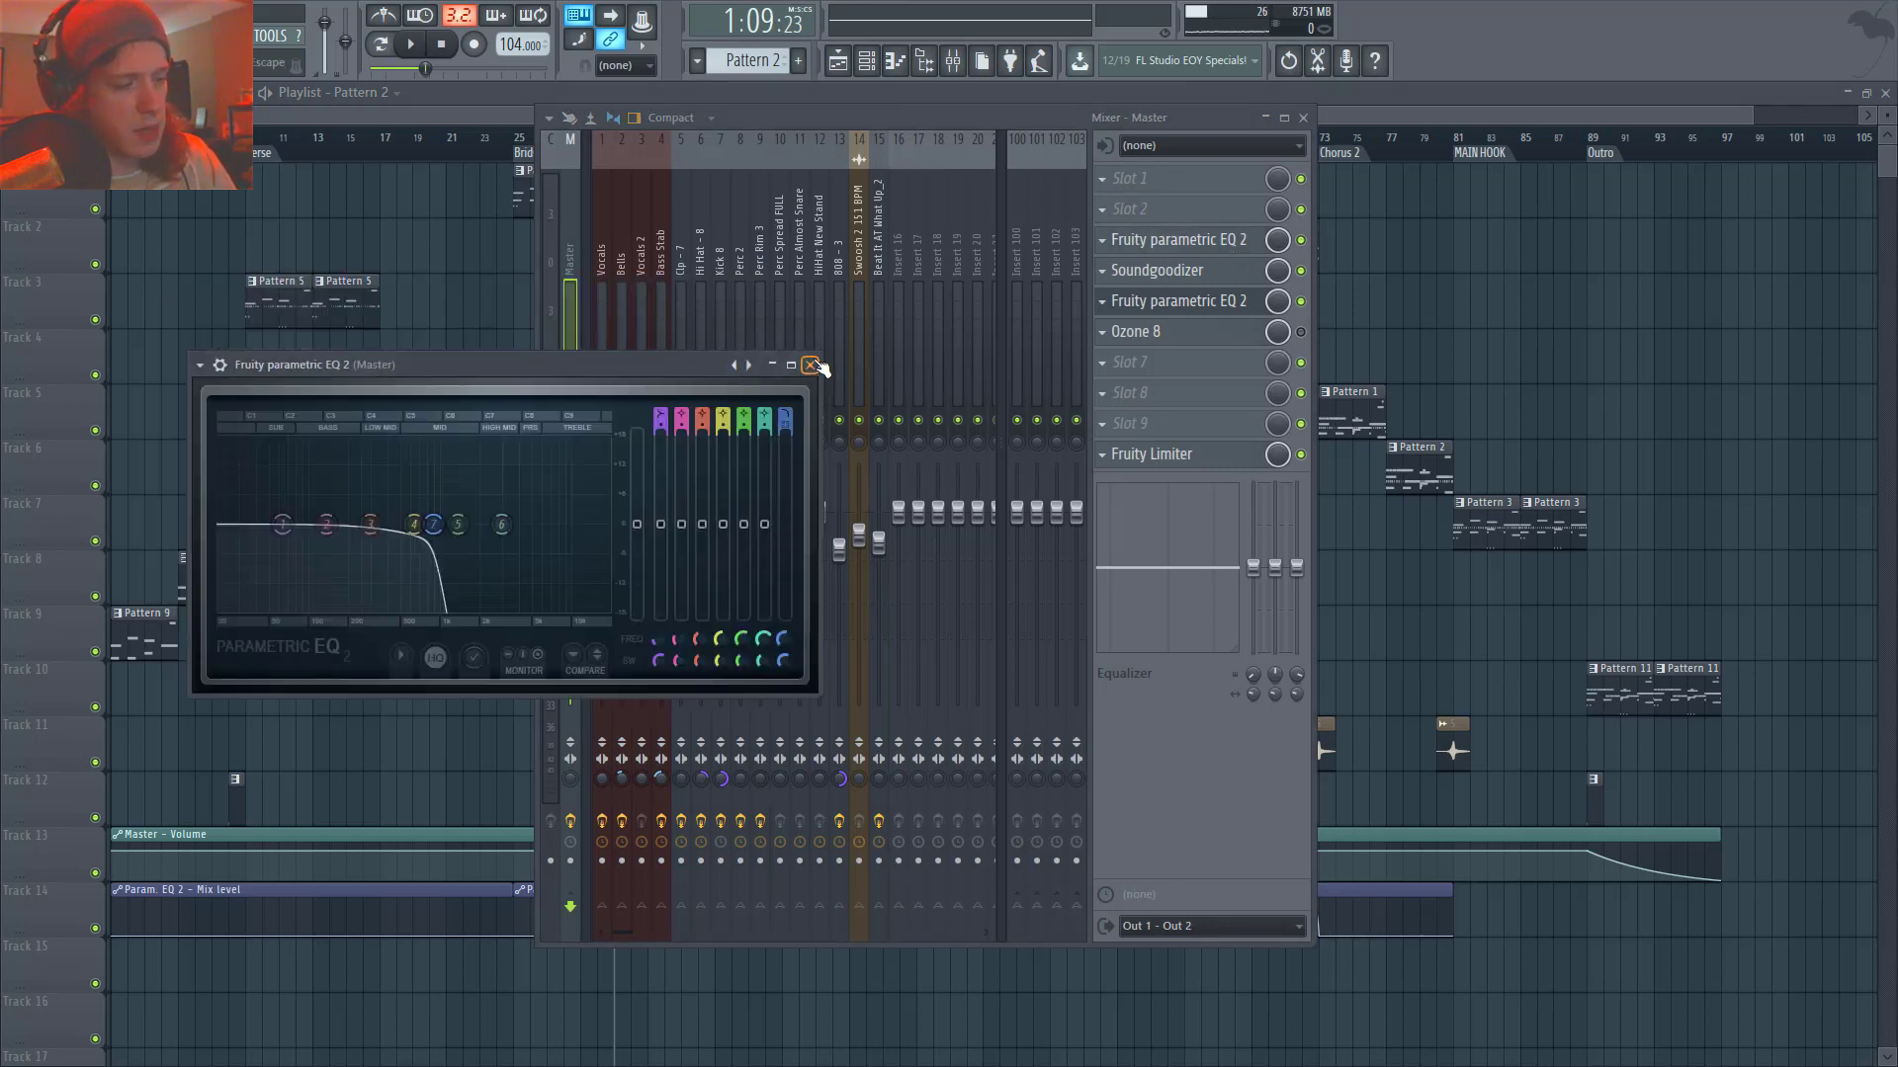
- Check the effect chains of the Clp - 7, 808 - 3, Perc Rim 3 and Perc Spread FULL mixer tracks
{"action": "left_click", "coordinate": [754, 368]}
{"action": "left_click", "coordinate": [681, 361]}
{"action": "left_click", "coordinate": [910, 355]}
{"action": "left_click", "coordinate": [840, 358]}
{"action": "left_click", "coordinate": [755, 364]}
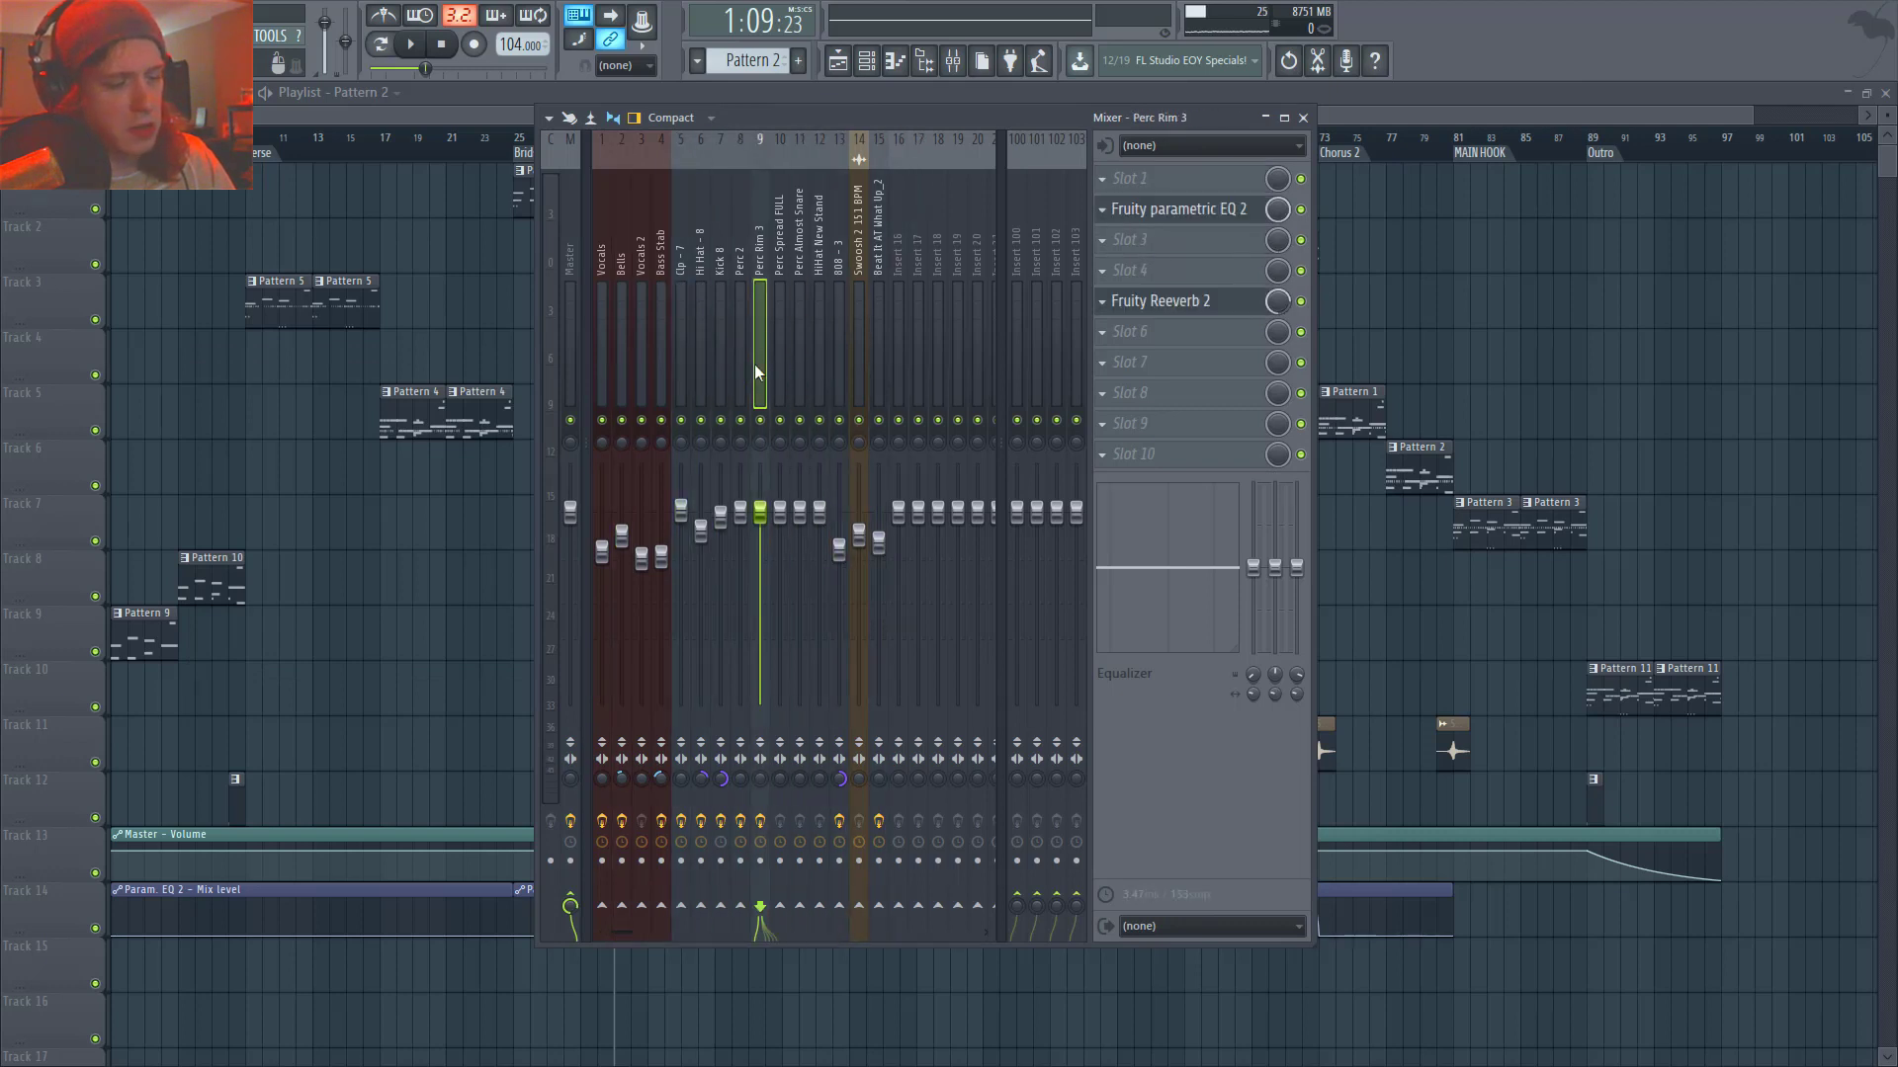
{"action": "left_click", "coordinate": [780, 381]}
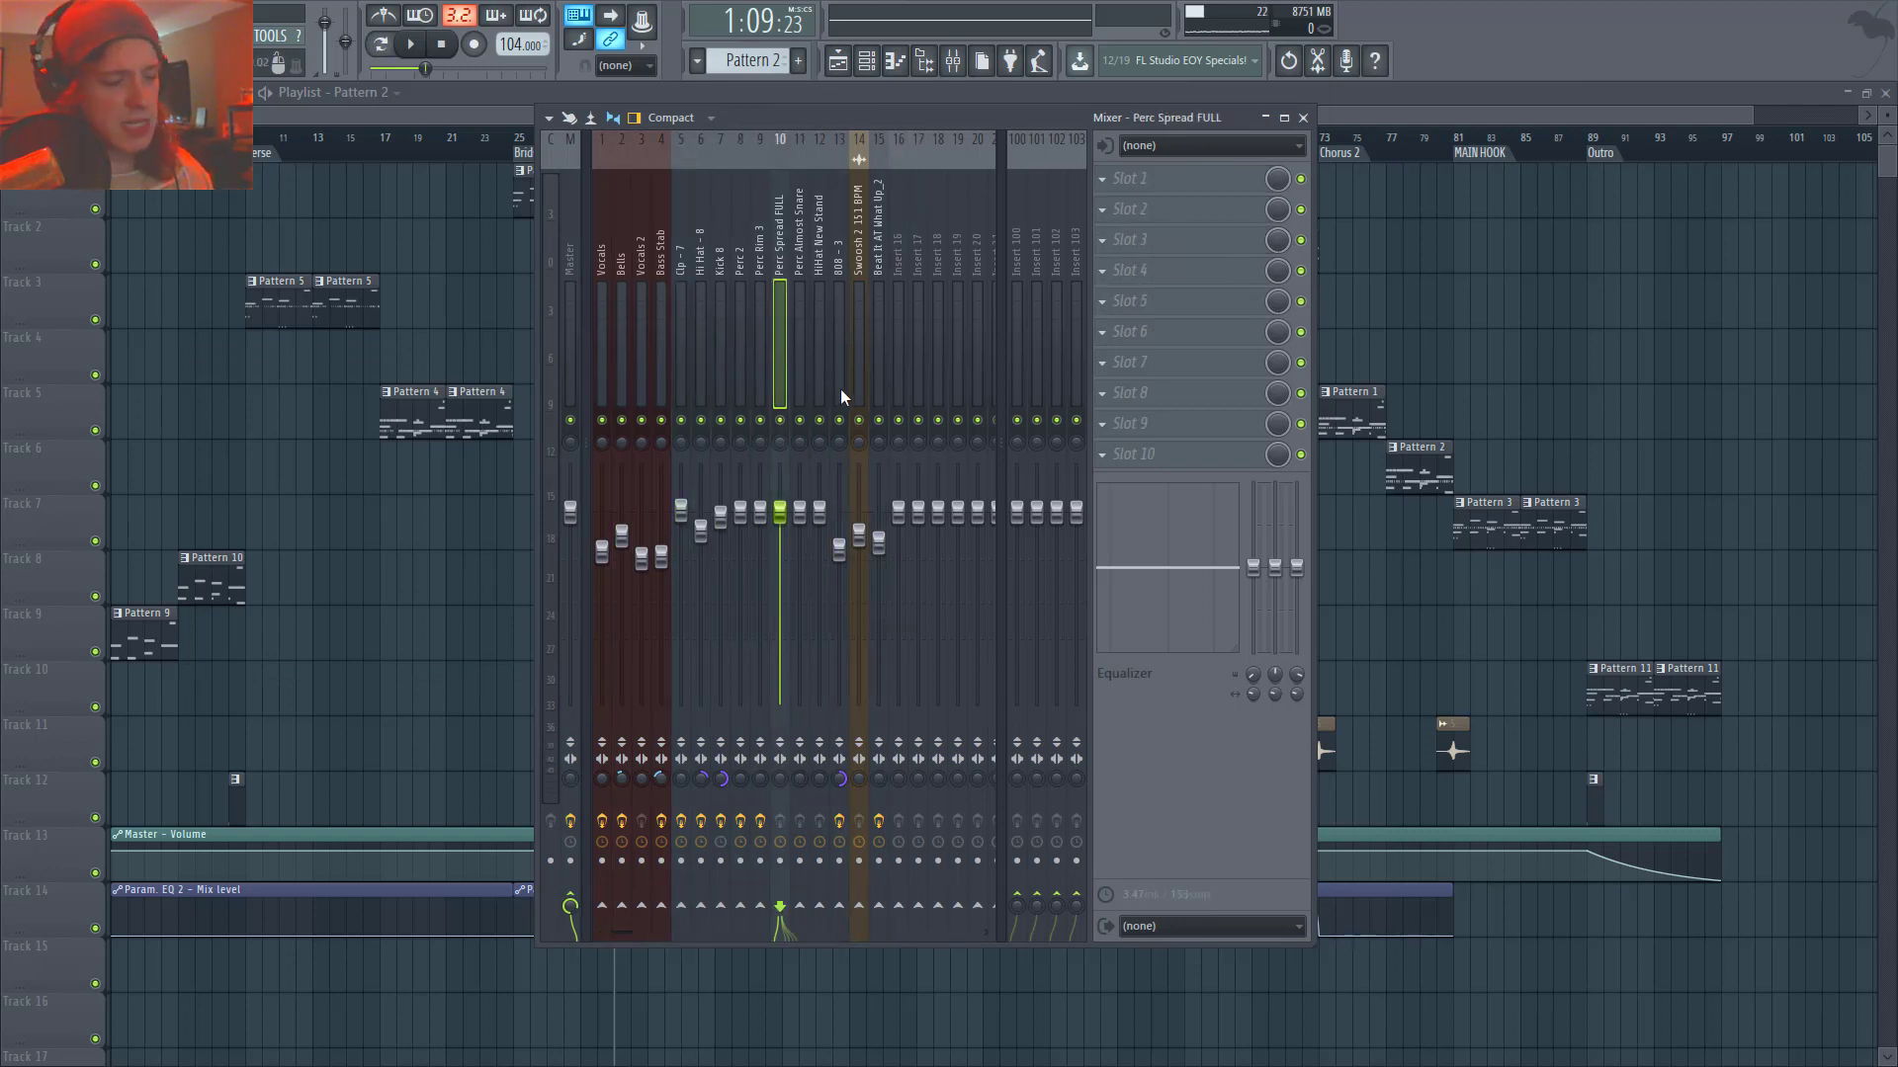
- Check the effects on the Kick 8, 808 - 3 and Bass Stab mixer tracks, and return to the playlist
{"action": "left_click", "coordinate": [722, 312]}
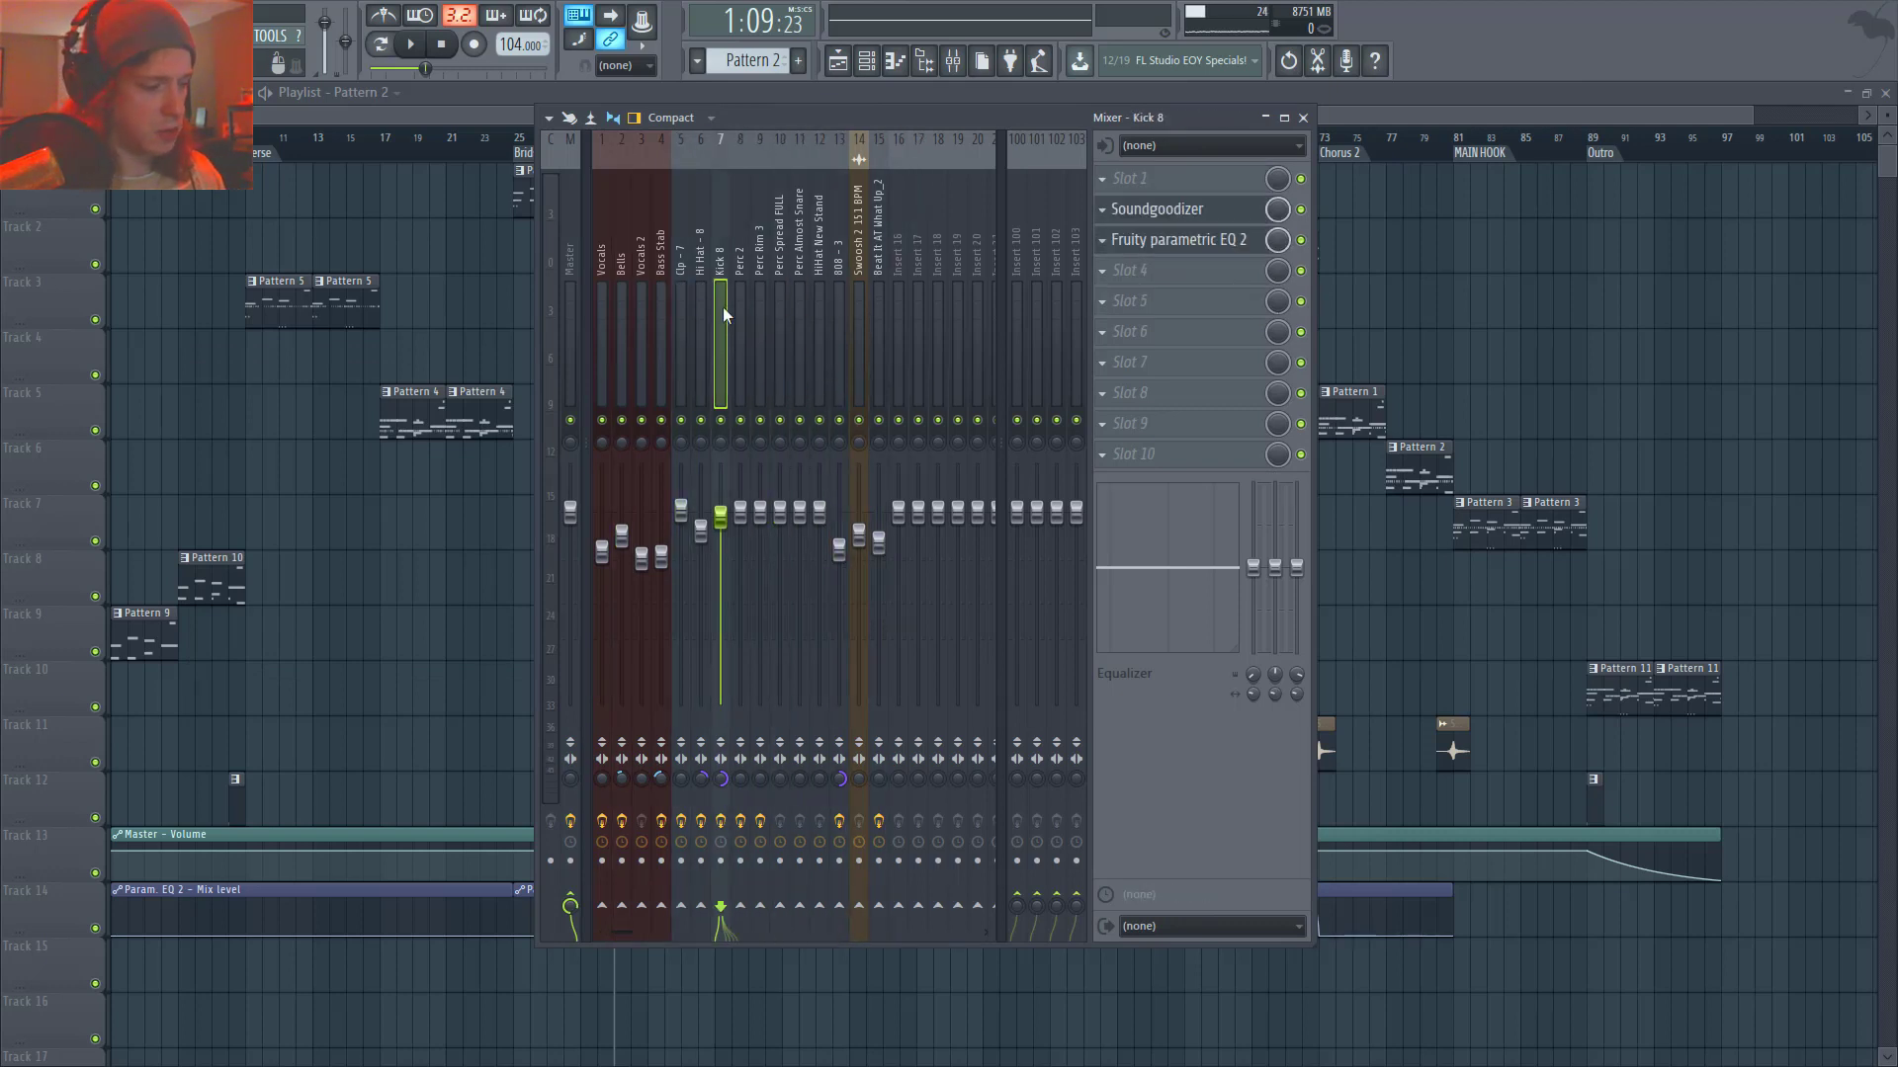
{"action": "left_click", "coordinate": [1308, 316]}
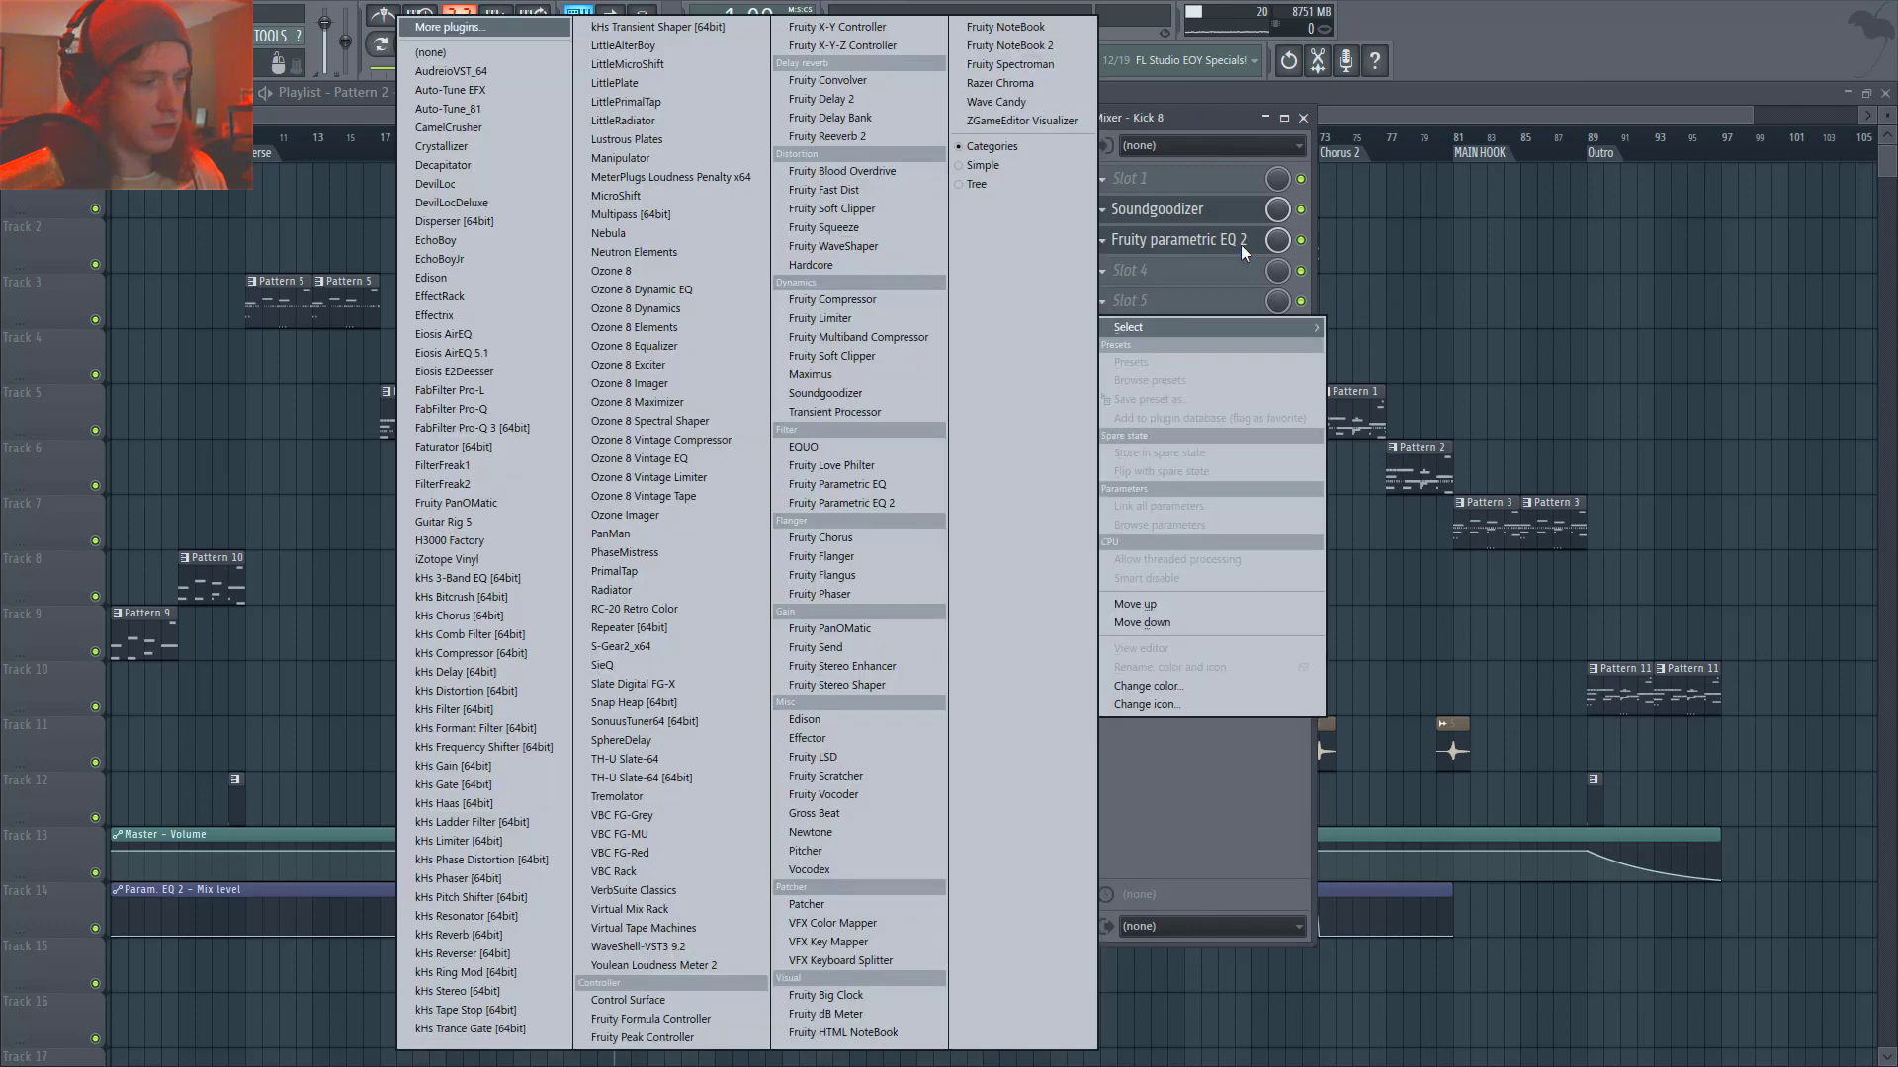
{"action": "left_click", "coordinate": [1267, 769]}
{"action": "left_click", "coordinate": [835, 296]}
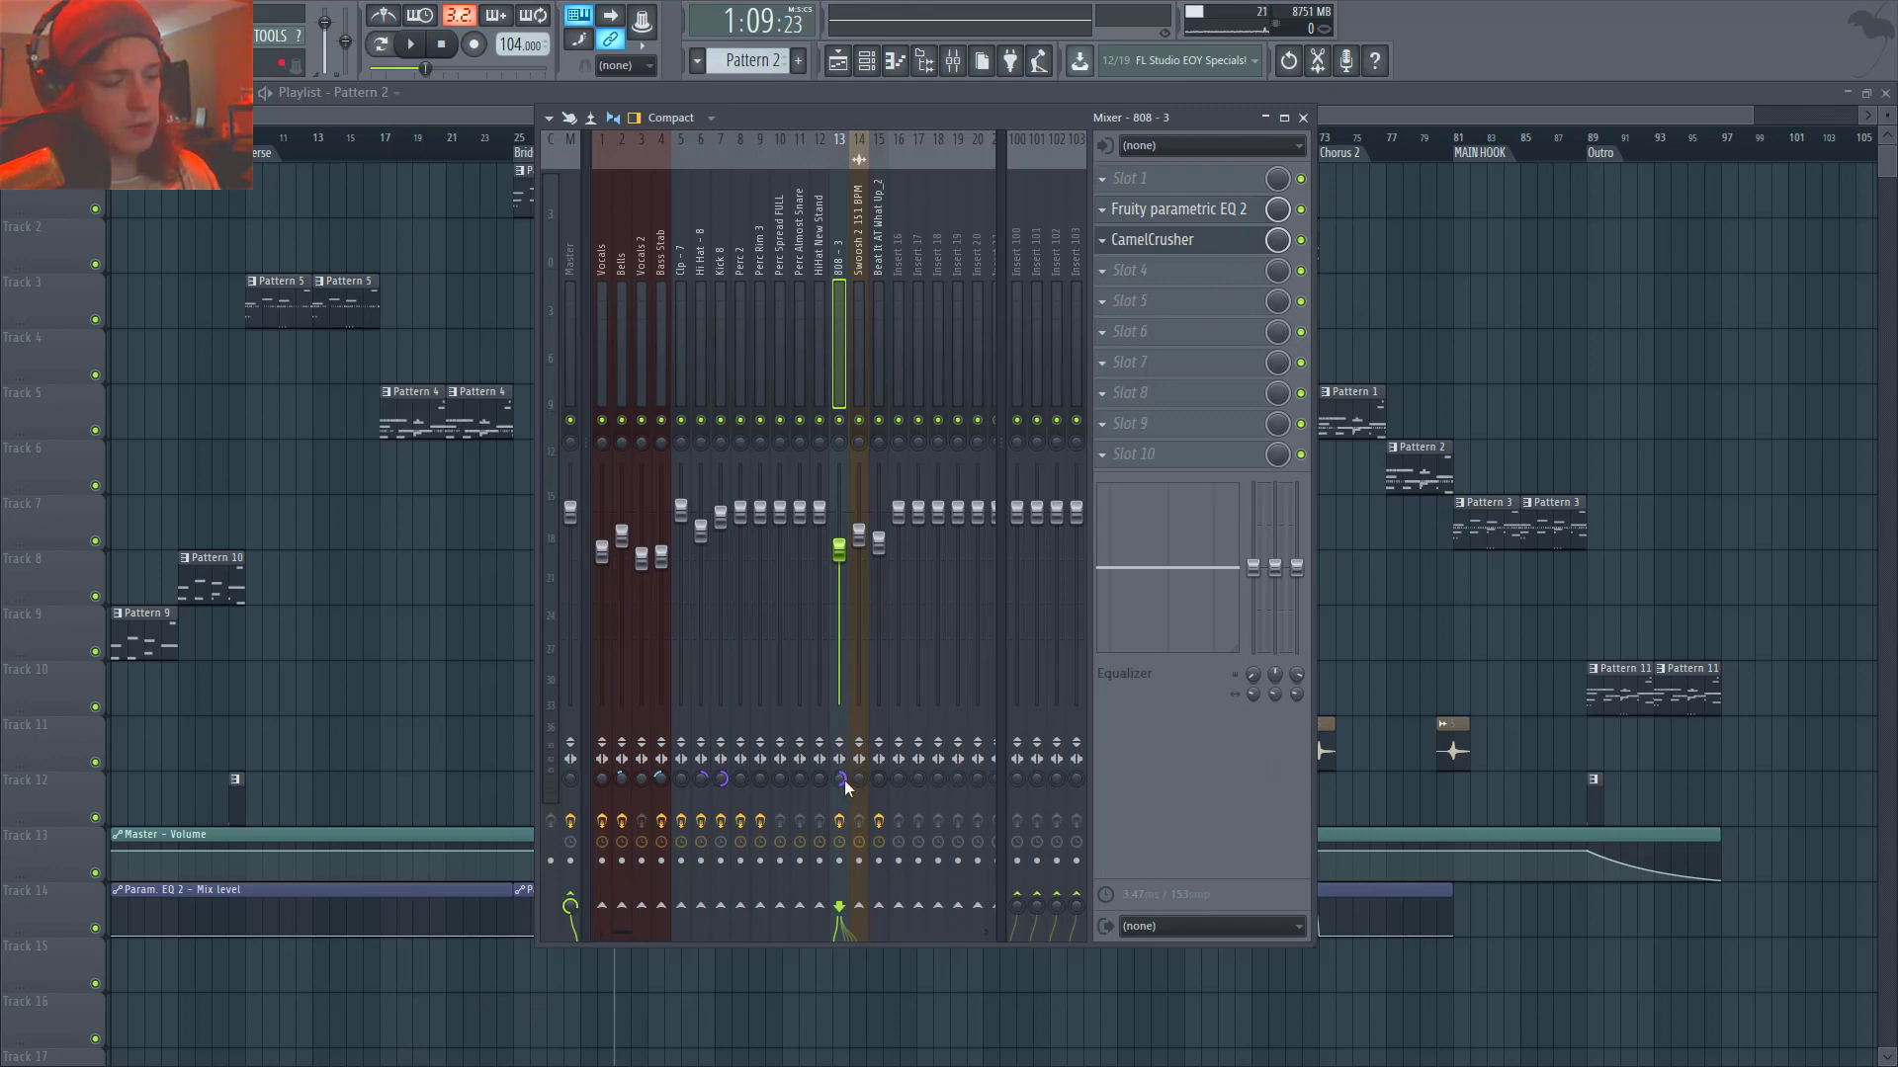
{"action": "left_click", "coordinate": [654, 350]}
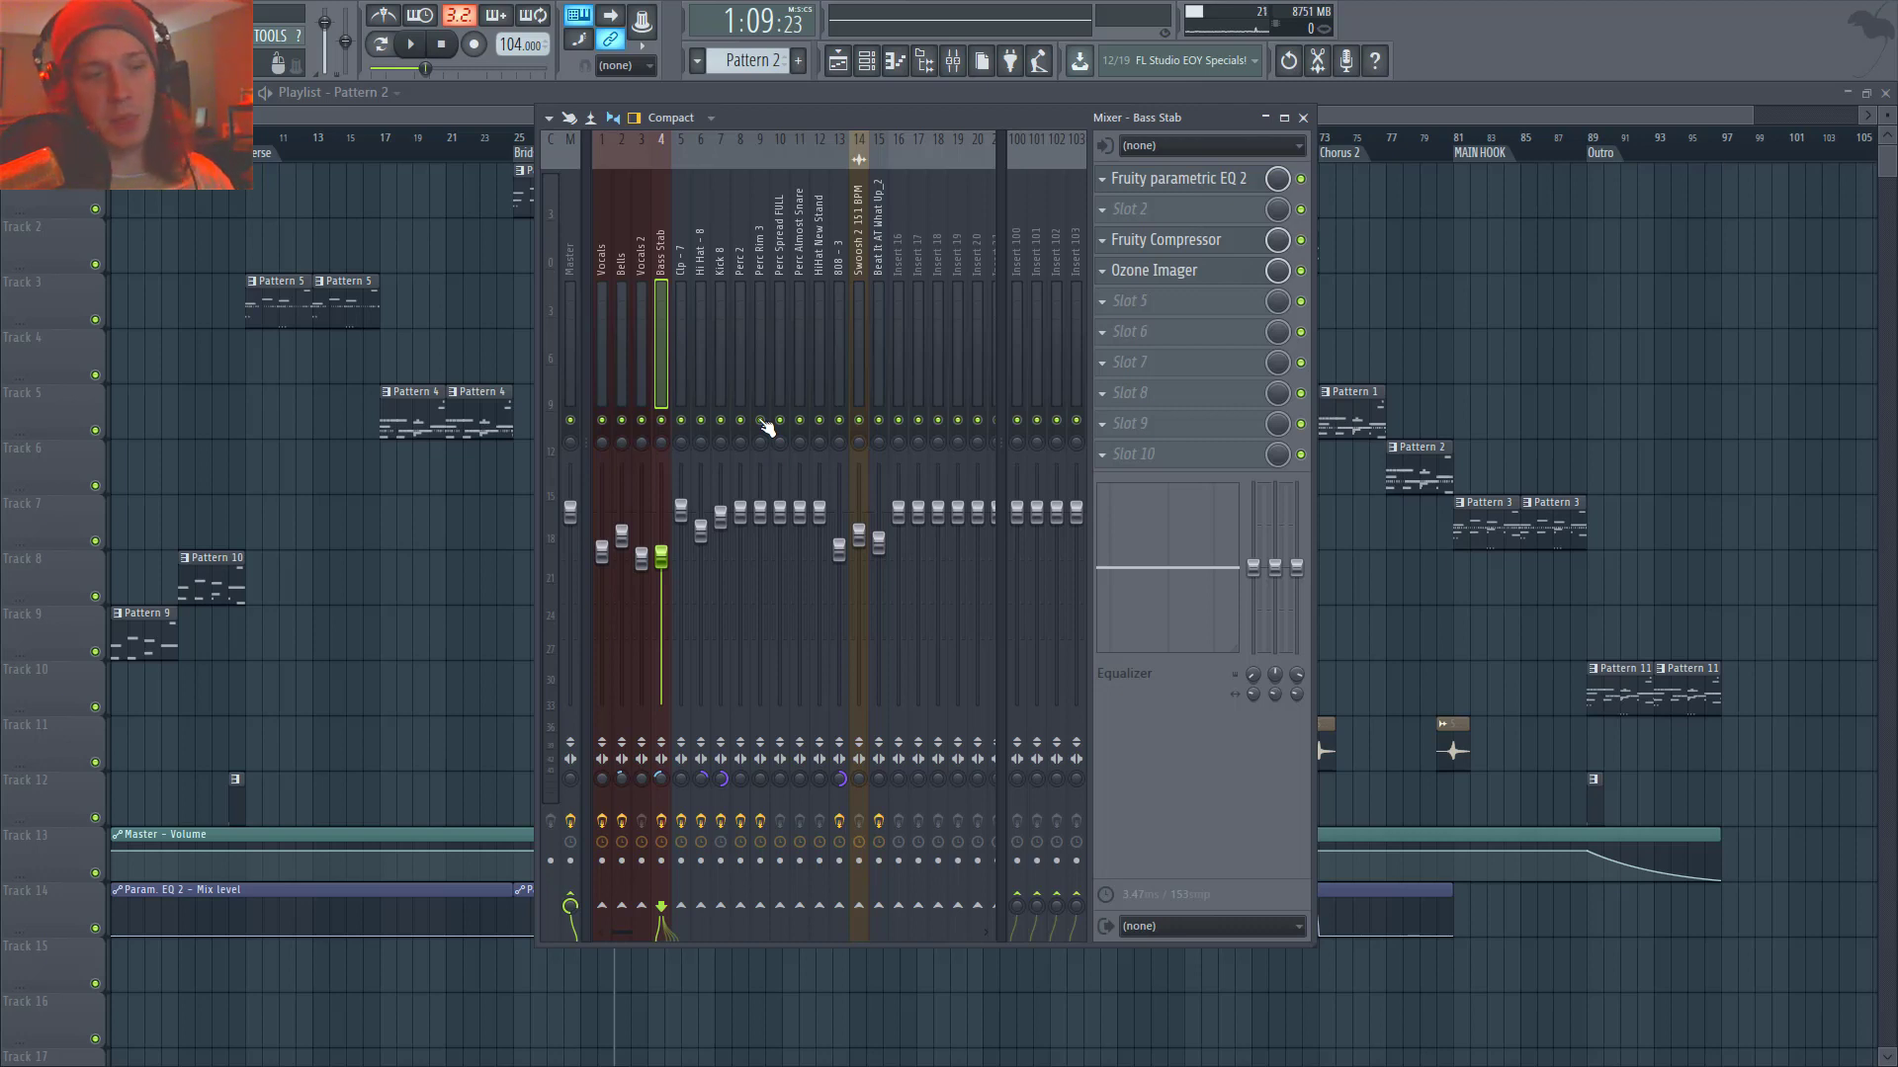
{"action": "key", "text": "F9"}
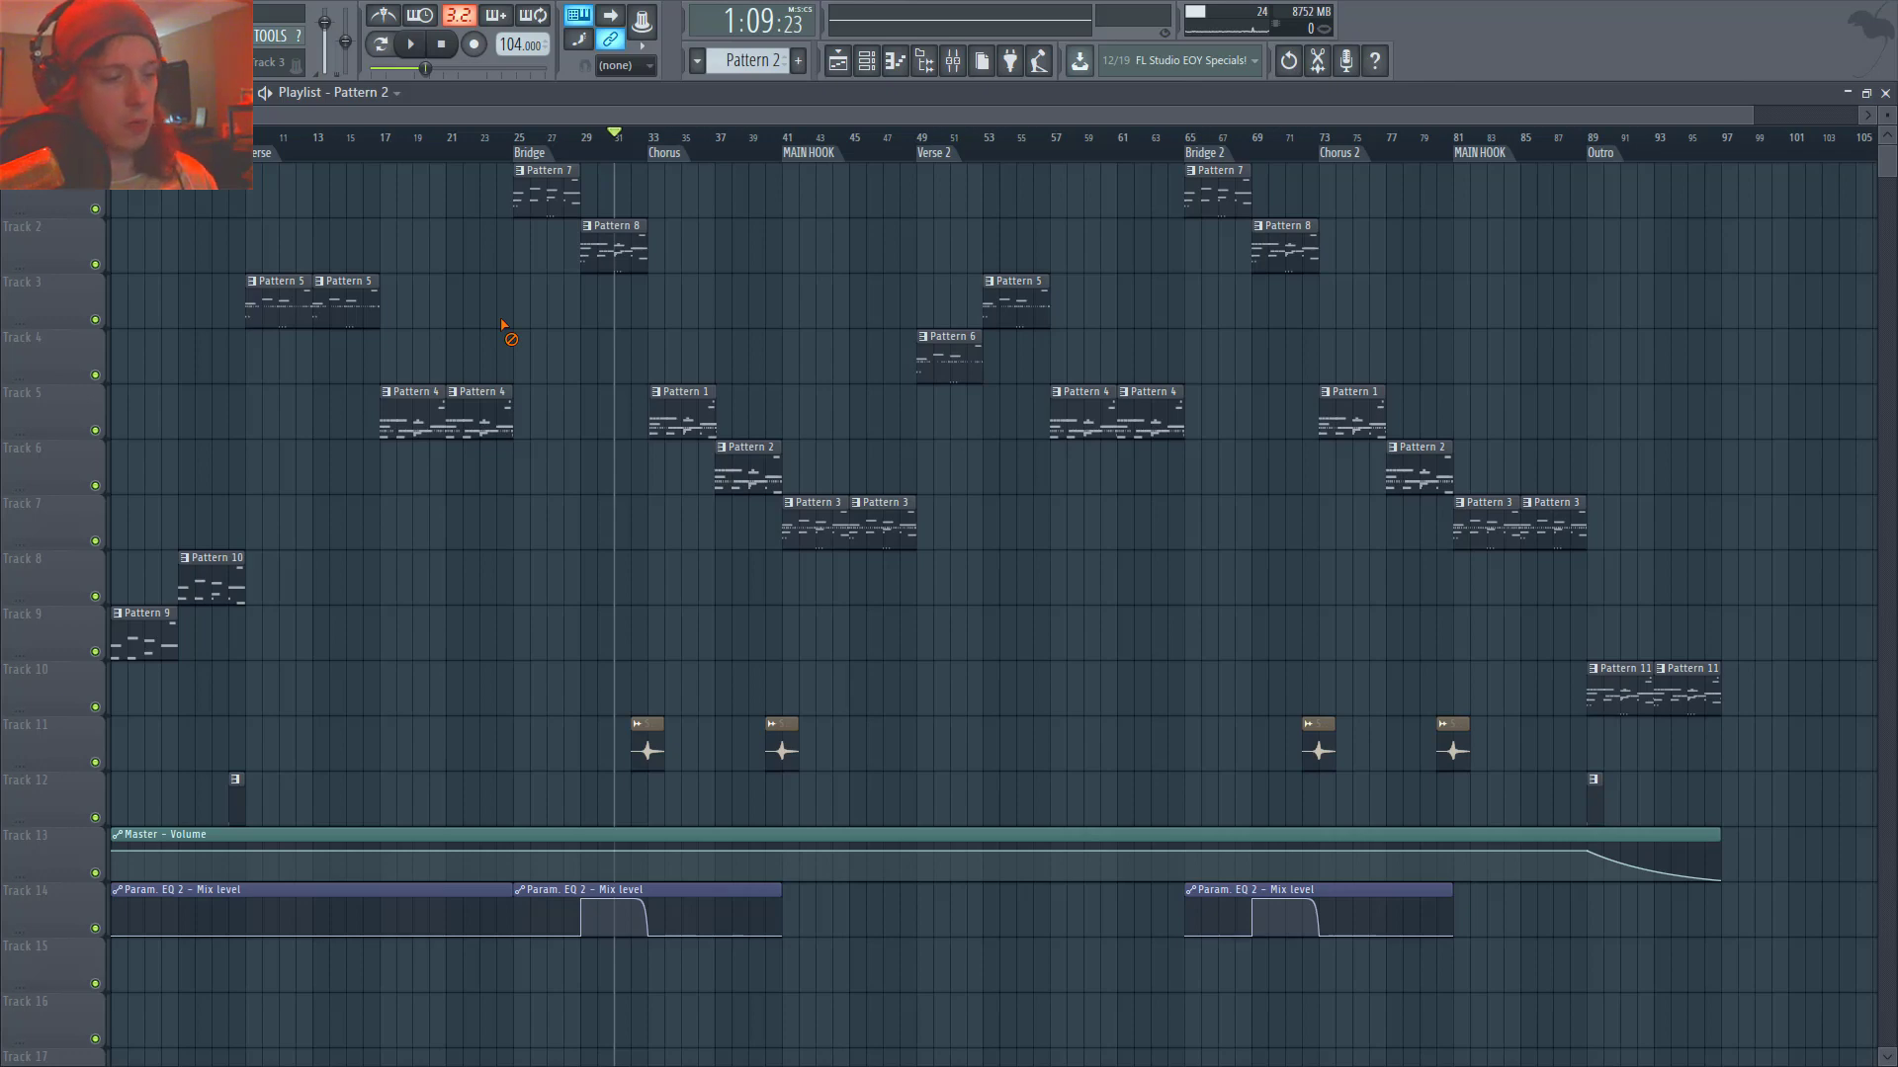
- Move the playhead to the first Chorus at bar 33 and review the Equalizer, Dynamics and Dynamic EQ modules in the Master's Ozone 8
{"action": "left_click", "coordinate": [664, 143]}
{"action": "left_click", "coordinate": [647, 143]}
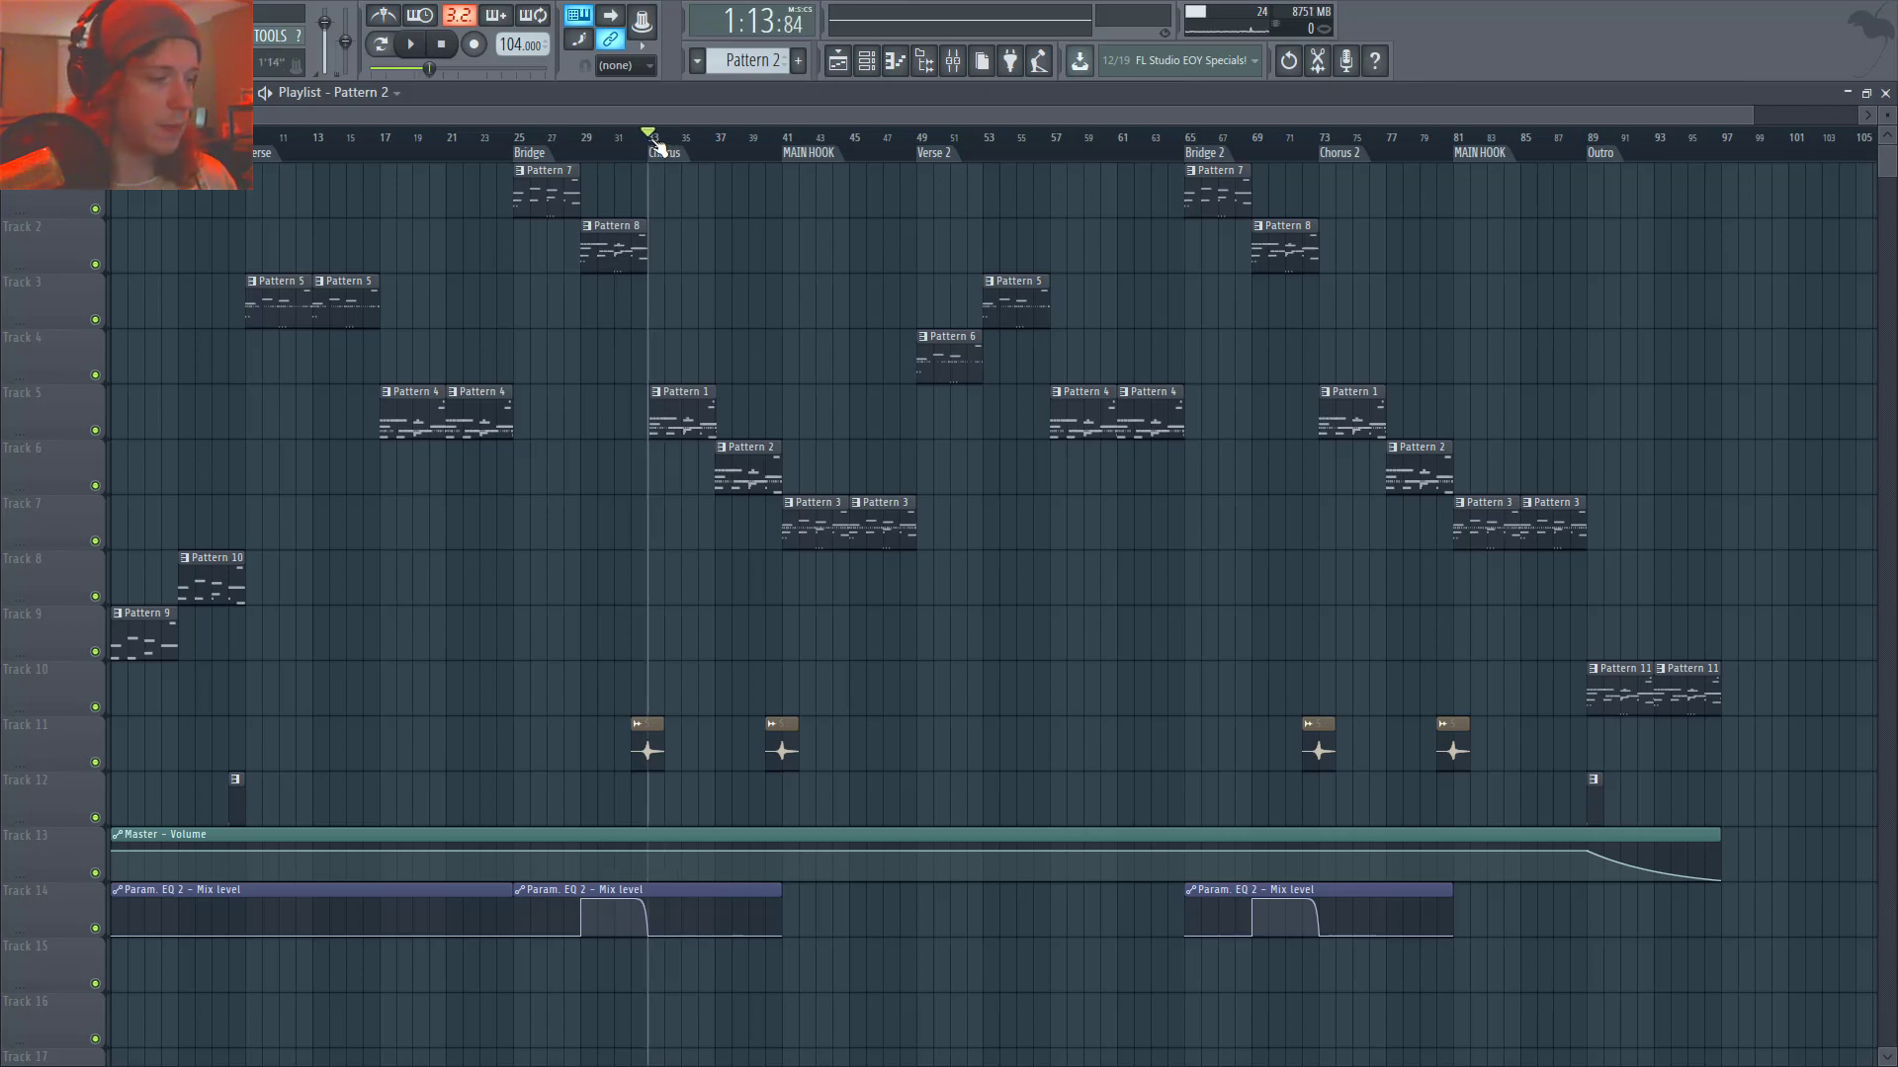
{"action": "key", "text": "F9"}
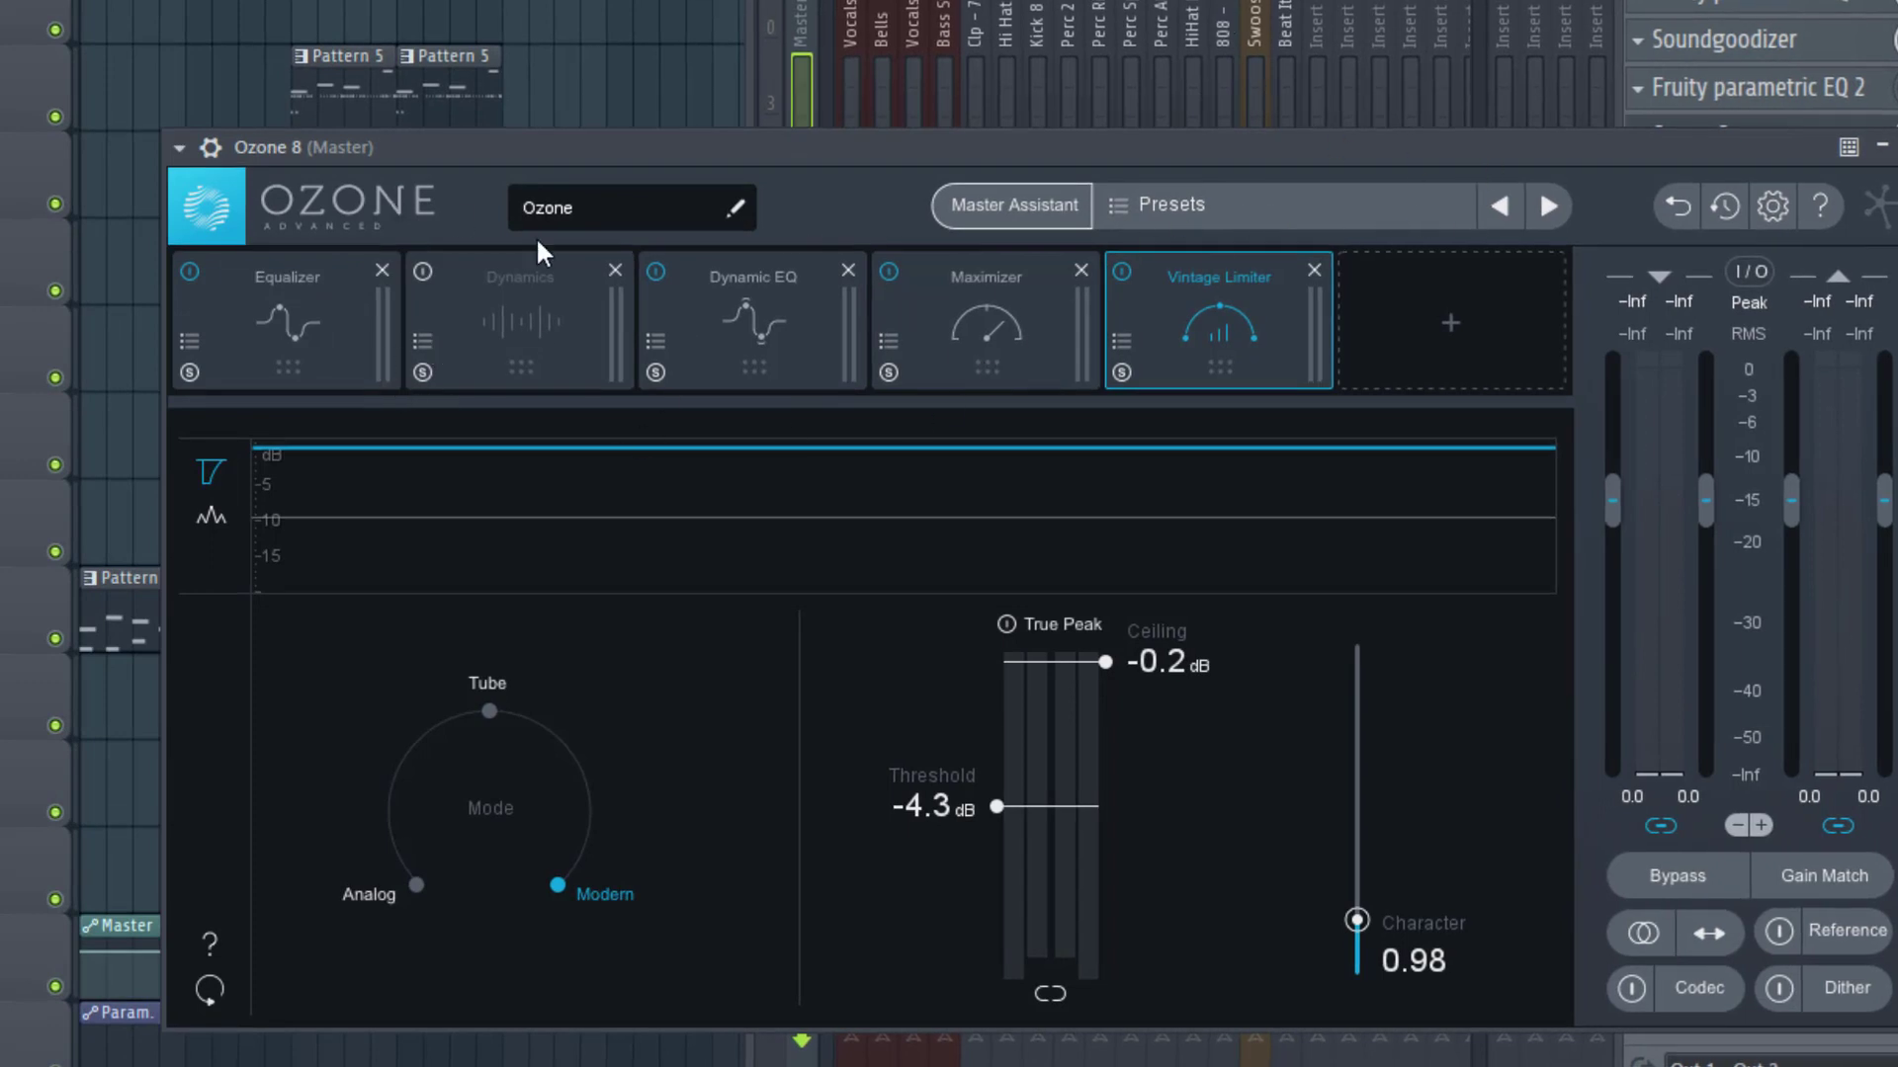
{"action": "left_click", "coordinate": [387, 349]}
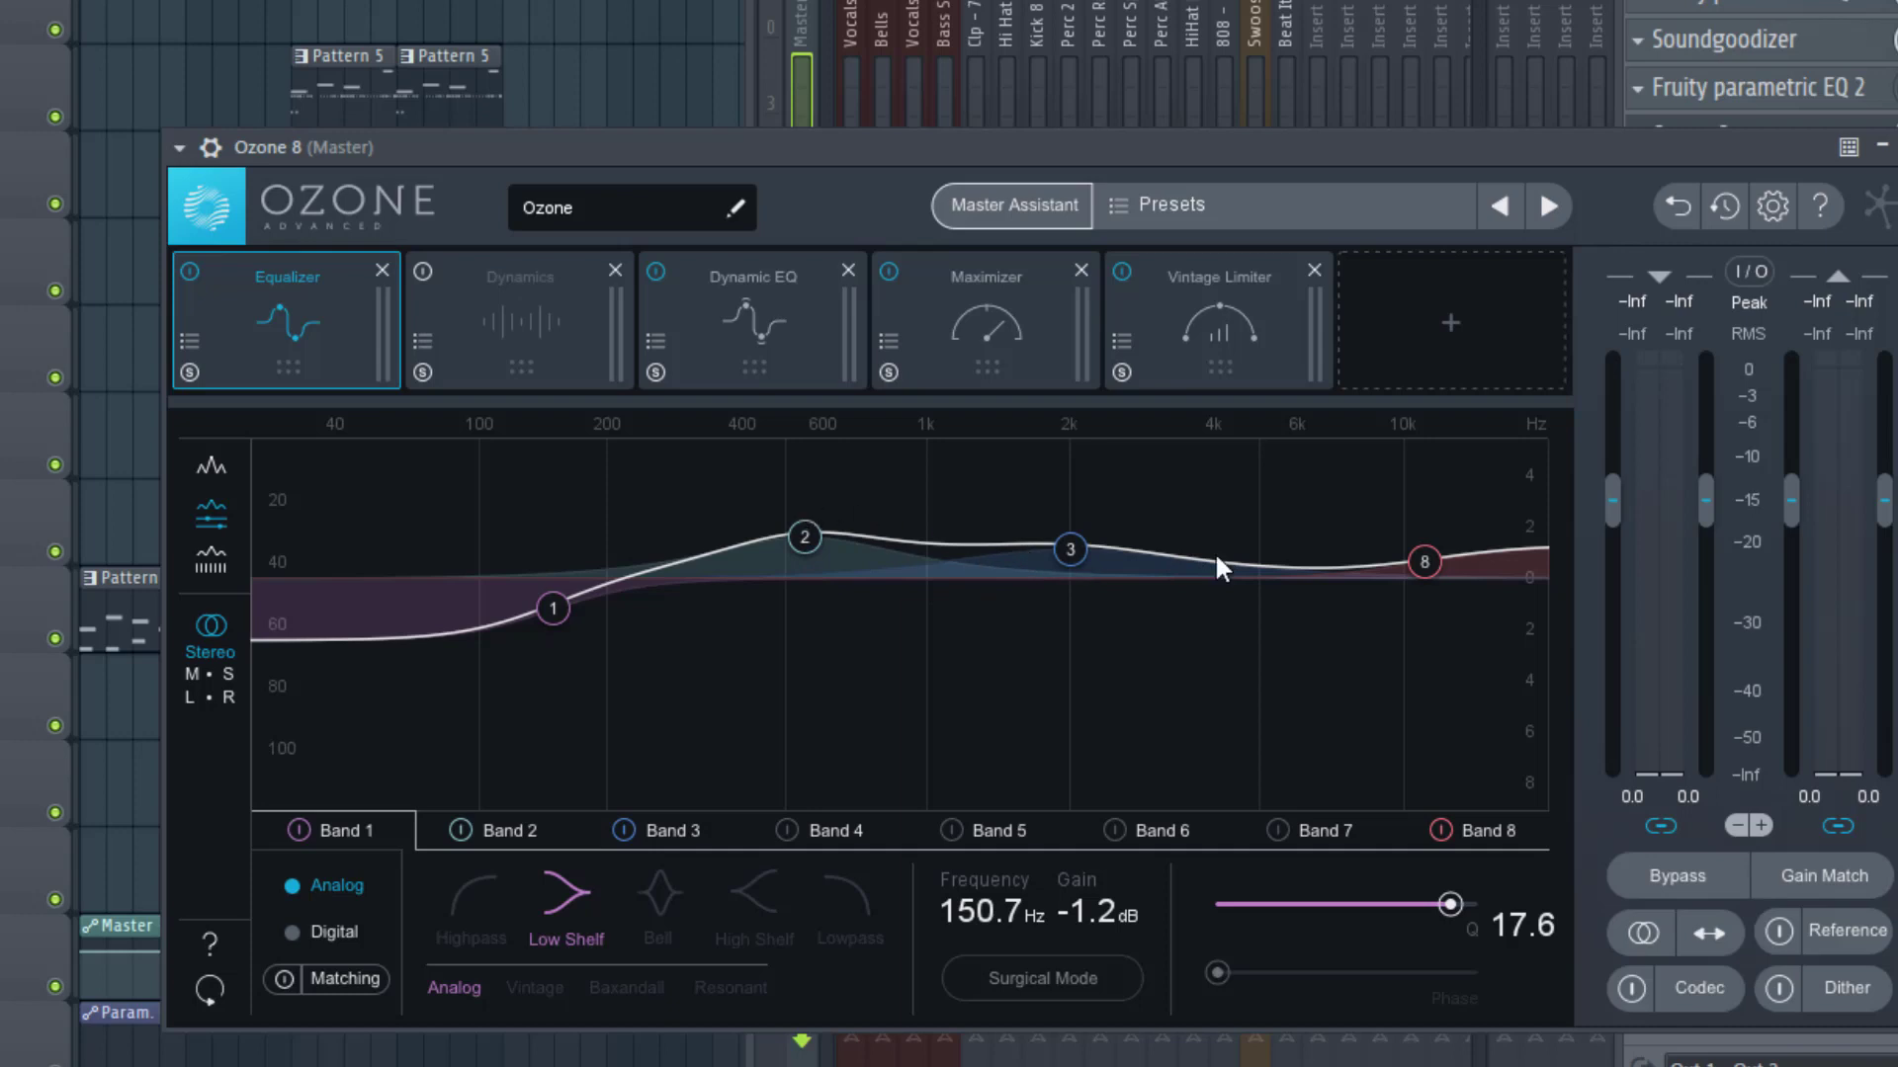
{"action": "left_click", "coordinate": [556, 371]}
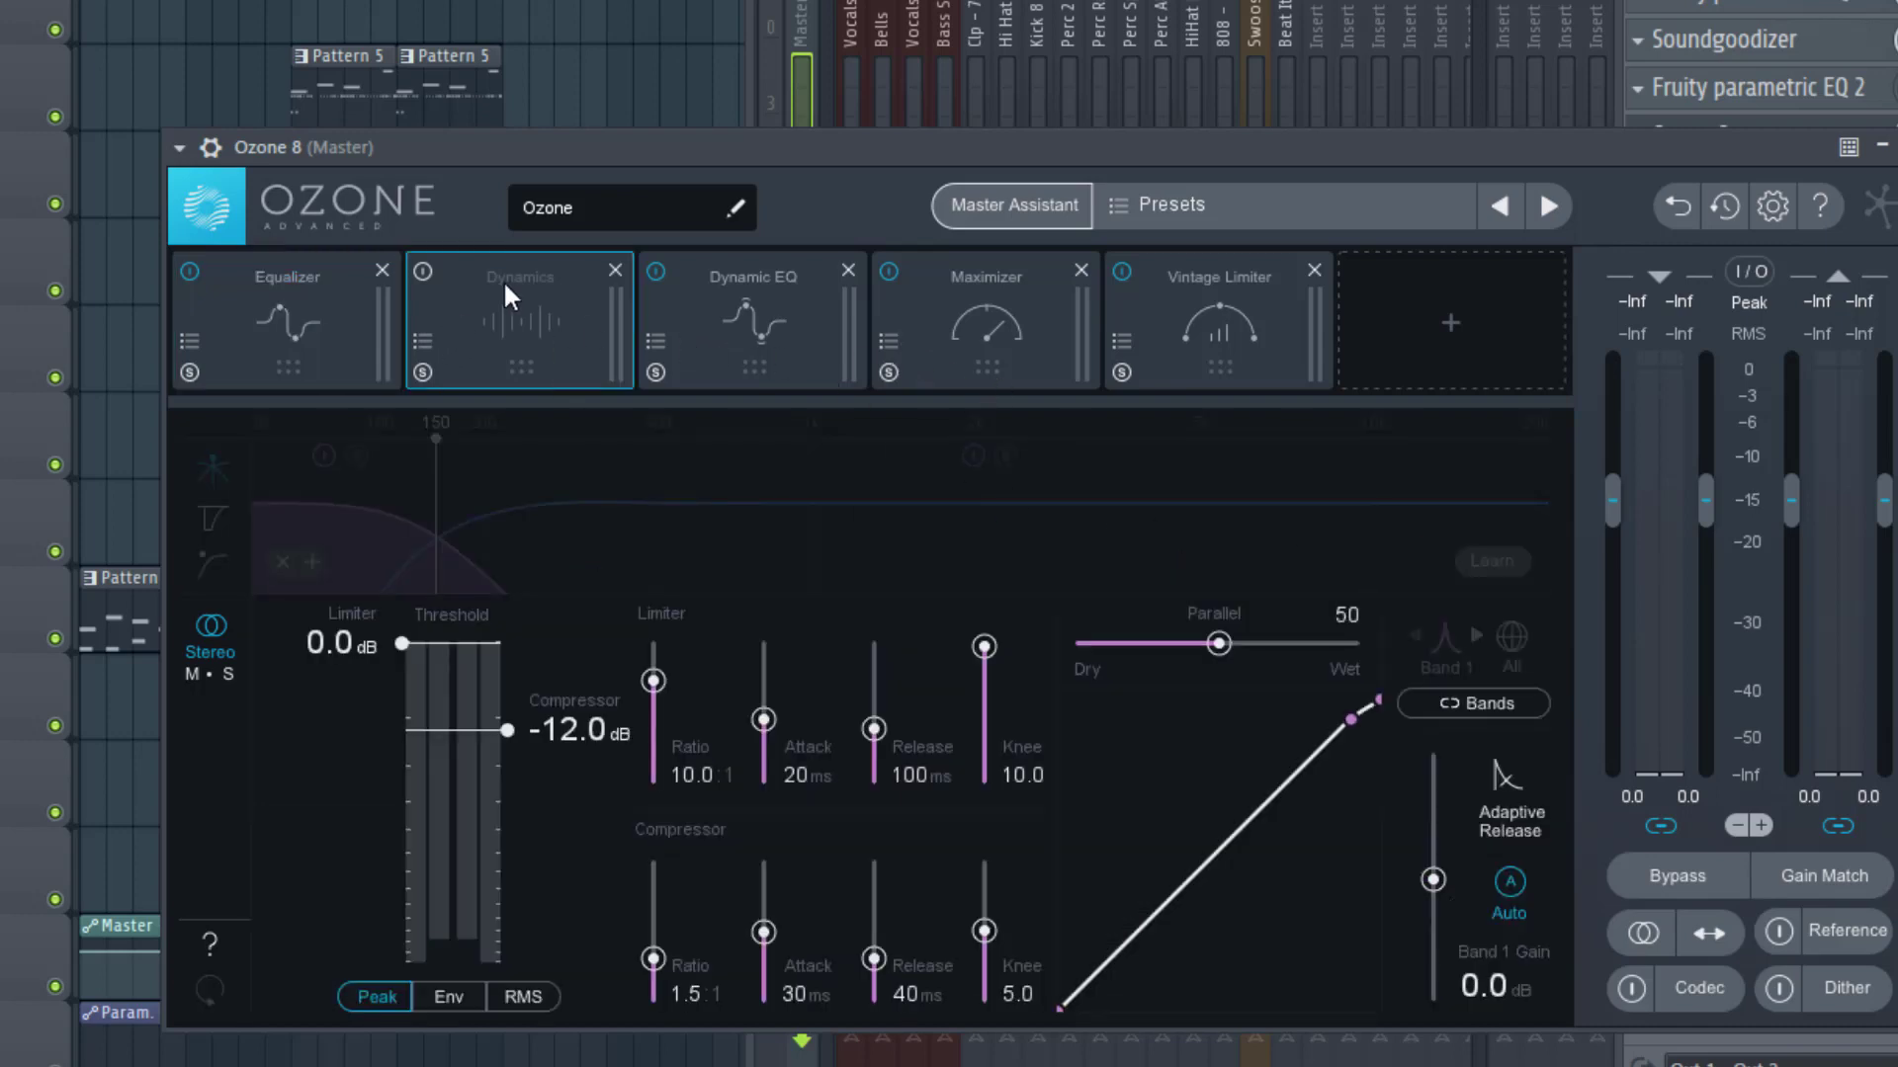
{"action": "left_click", "coordinate": [757, 311]}
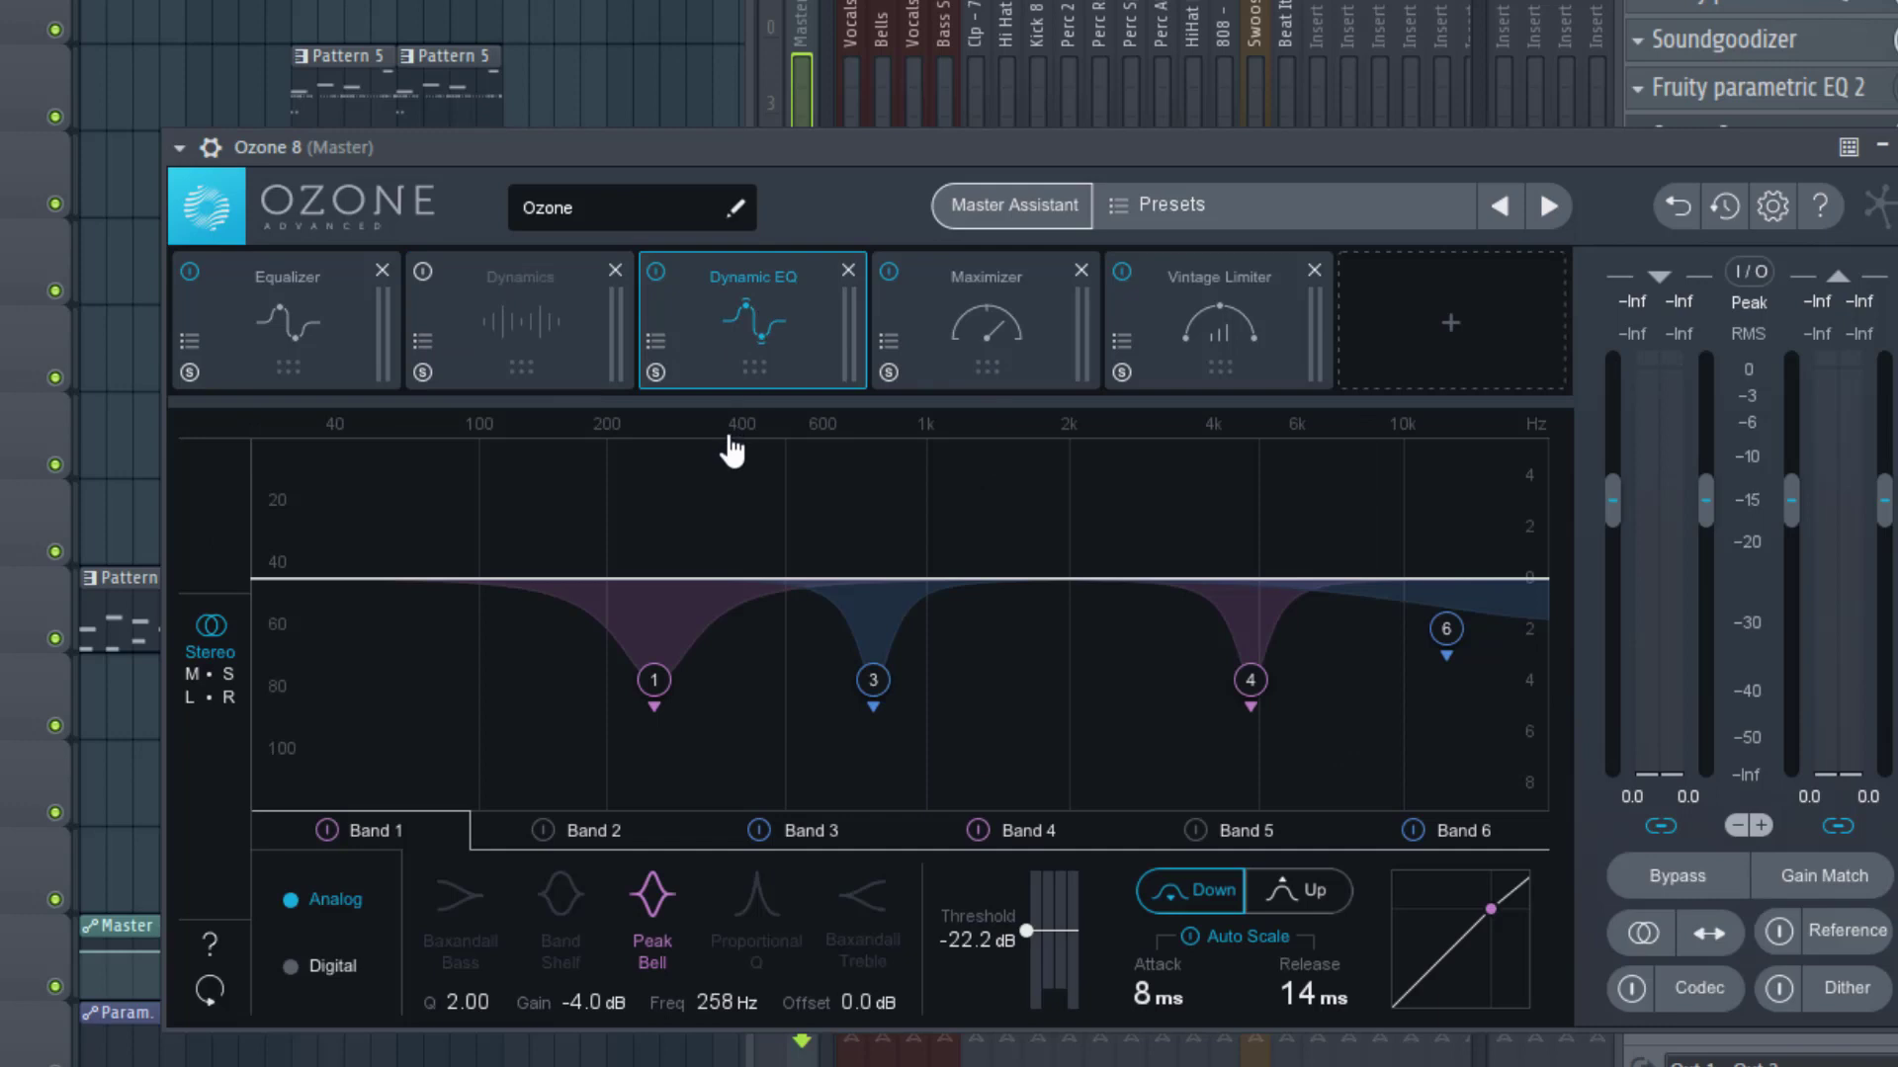
- Remove the Dynamics module from the Master's Ozone 8 chain after rechecking it against the Dynamic EQ
{"action": "left_click", "coordinate": [580, 329]}
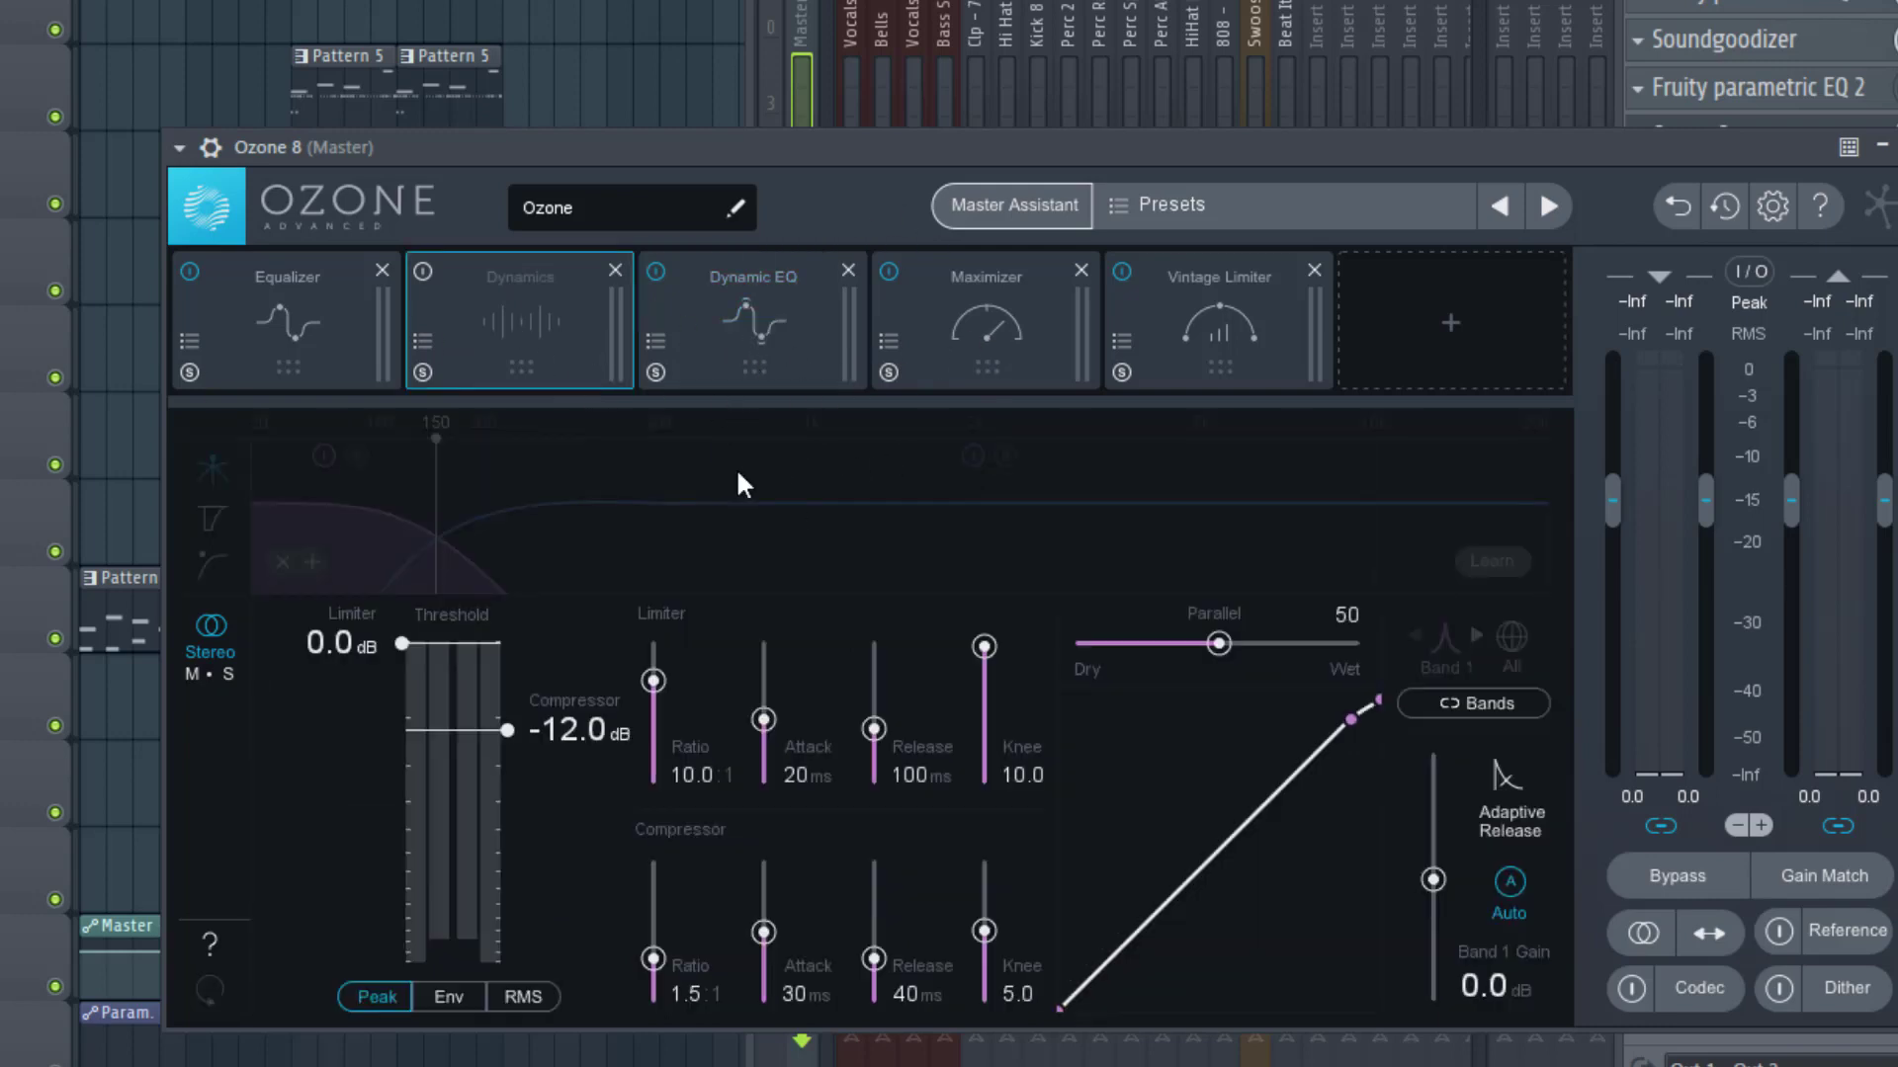
{"action": "left_click", "coordinate": [722, 334]}
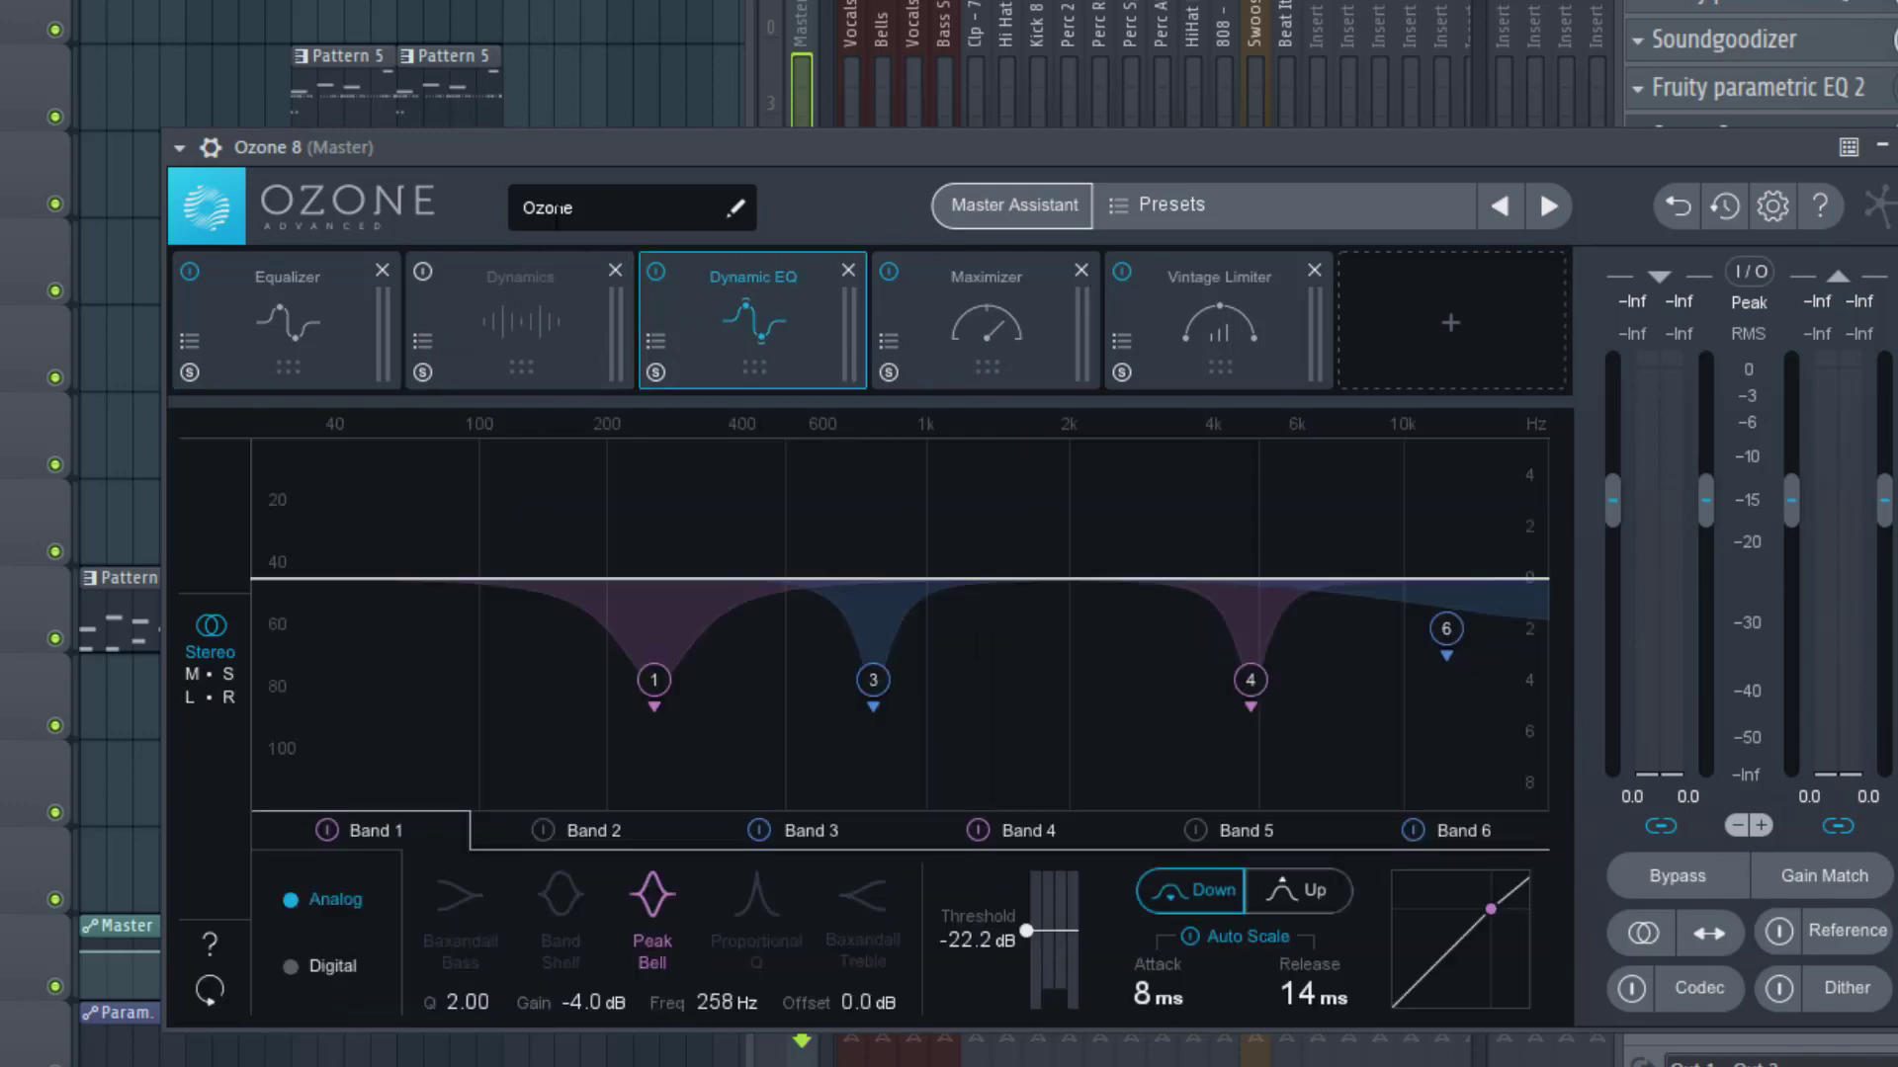
{"action": "left_click", "coordinate": [614, 270]}
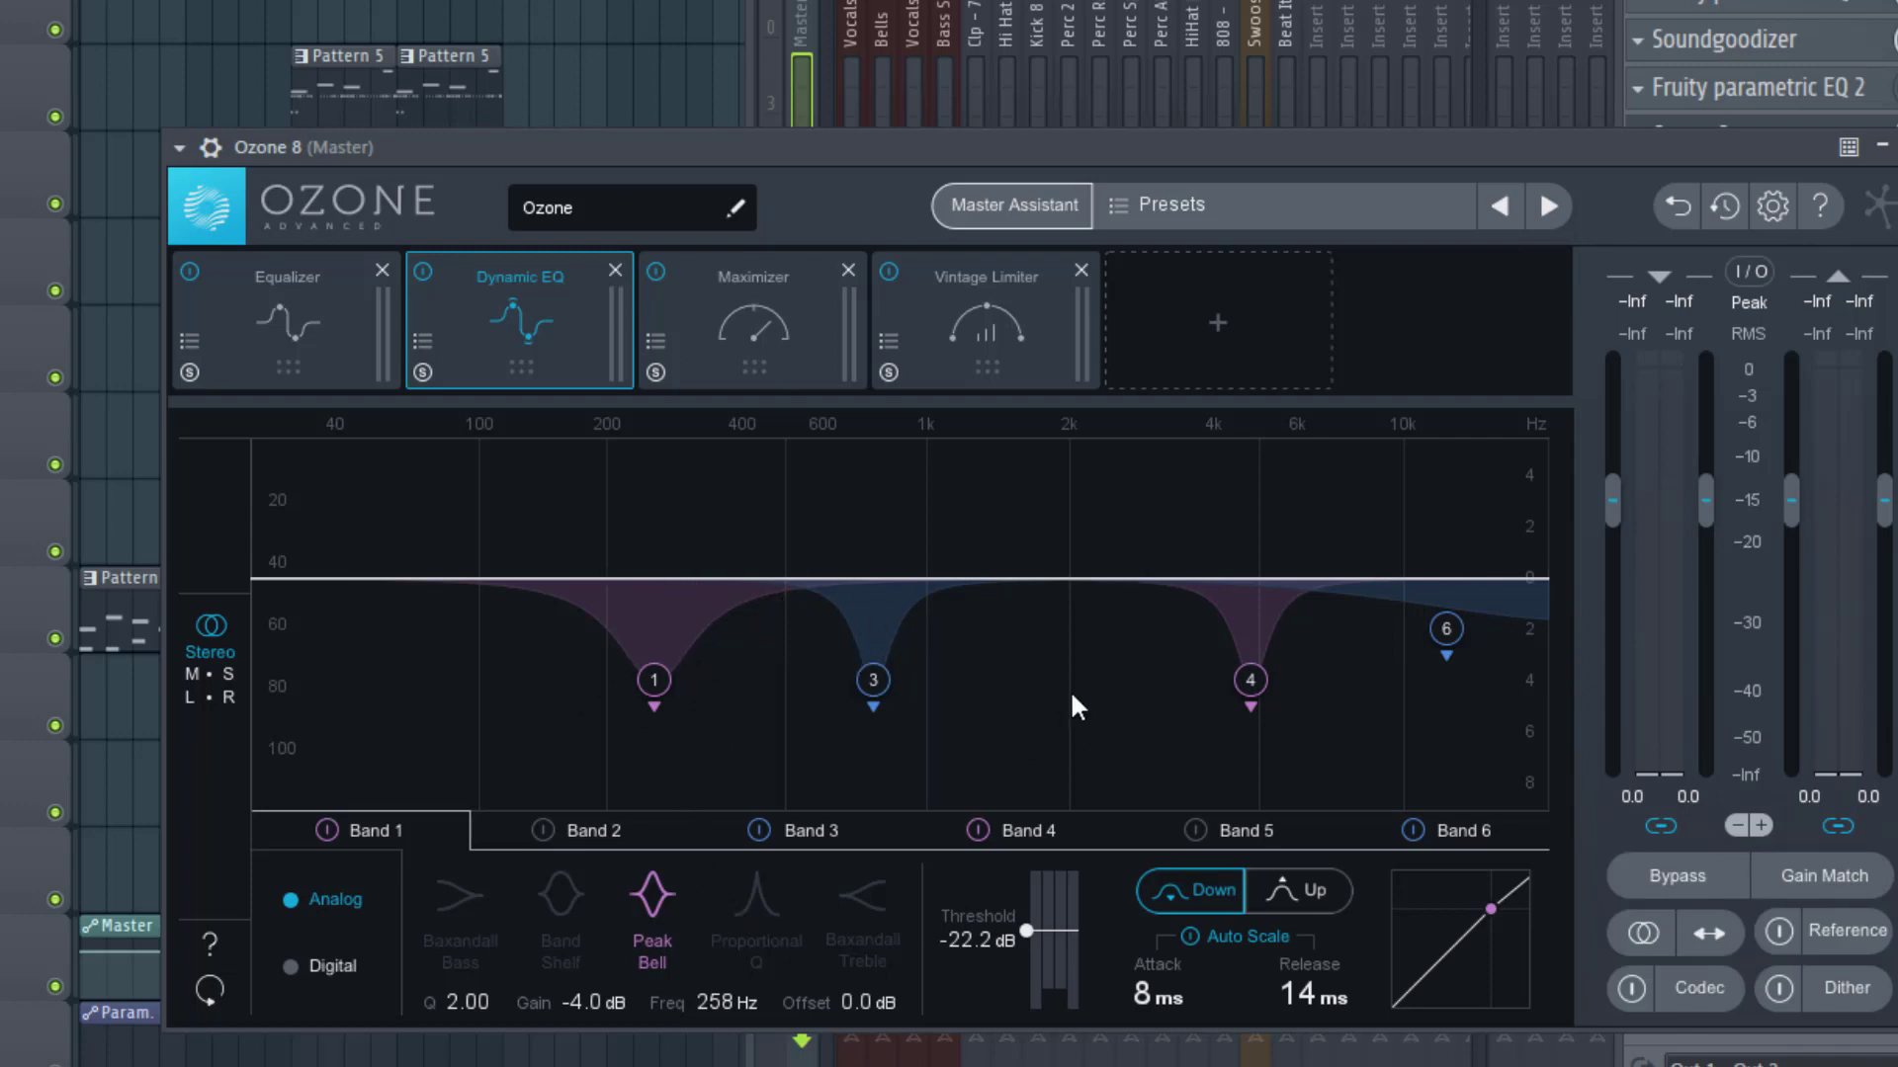
- Review Ozone 8's Maximizer and Vintage Limiter modules and the Master's Fruity Limiter, and return to the playlist
{"action": "left_click", "coordinate": [822, 326]}
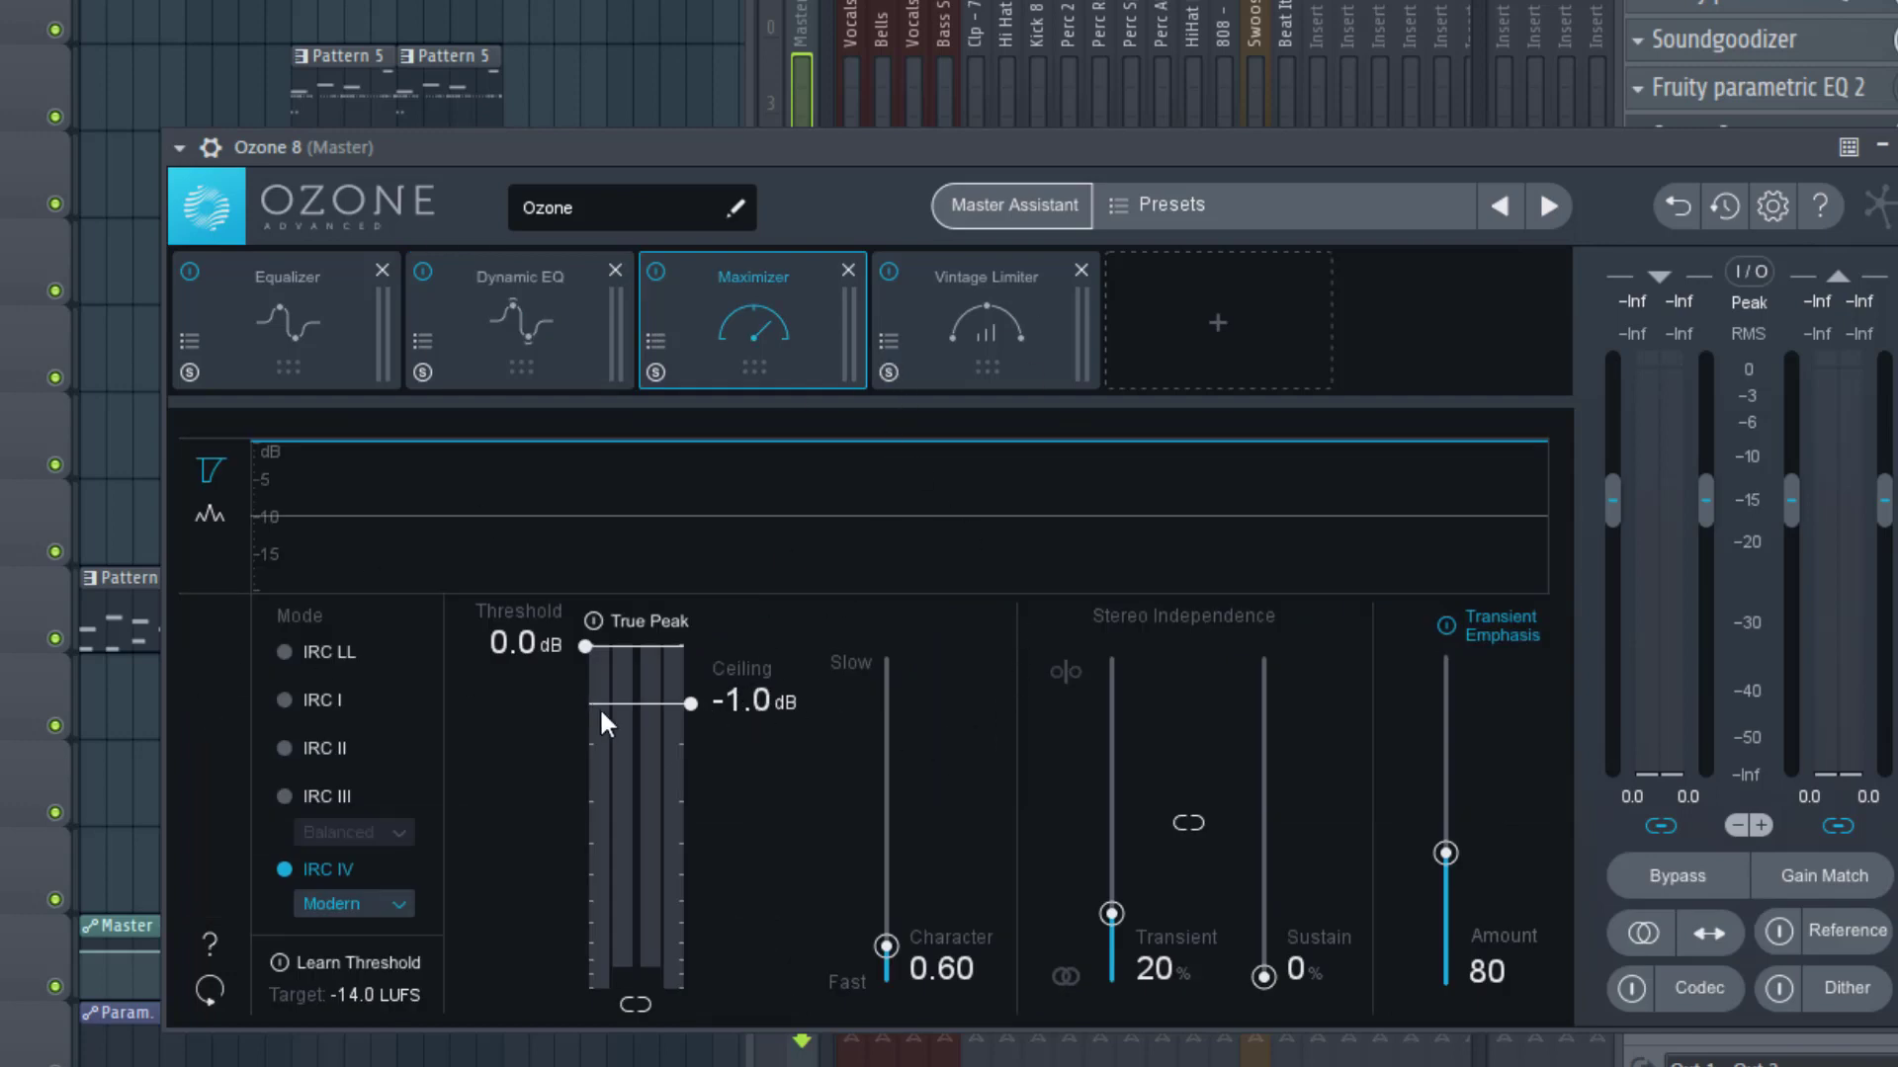
{"action": "left_click", "coordinate": [980, 351]}
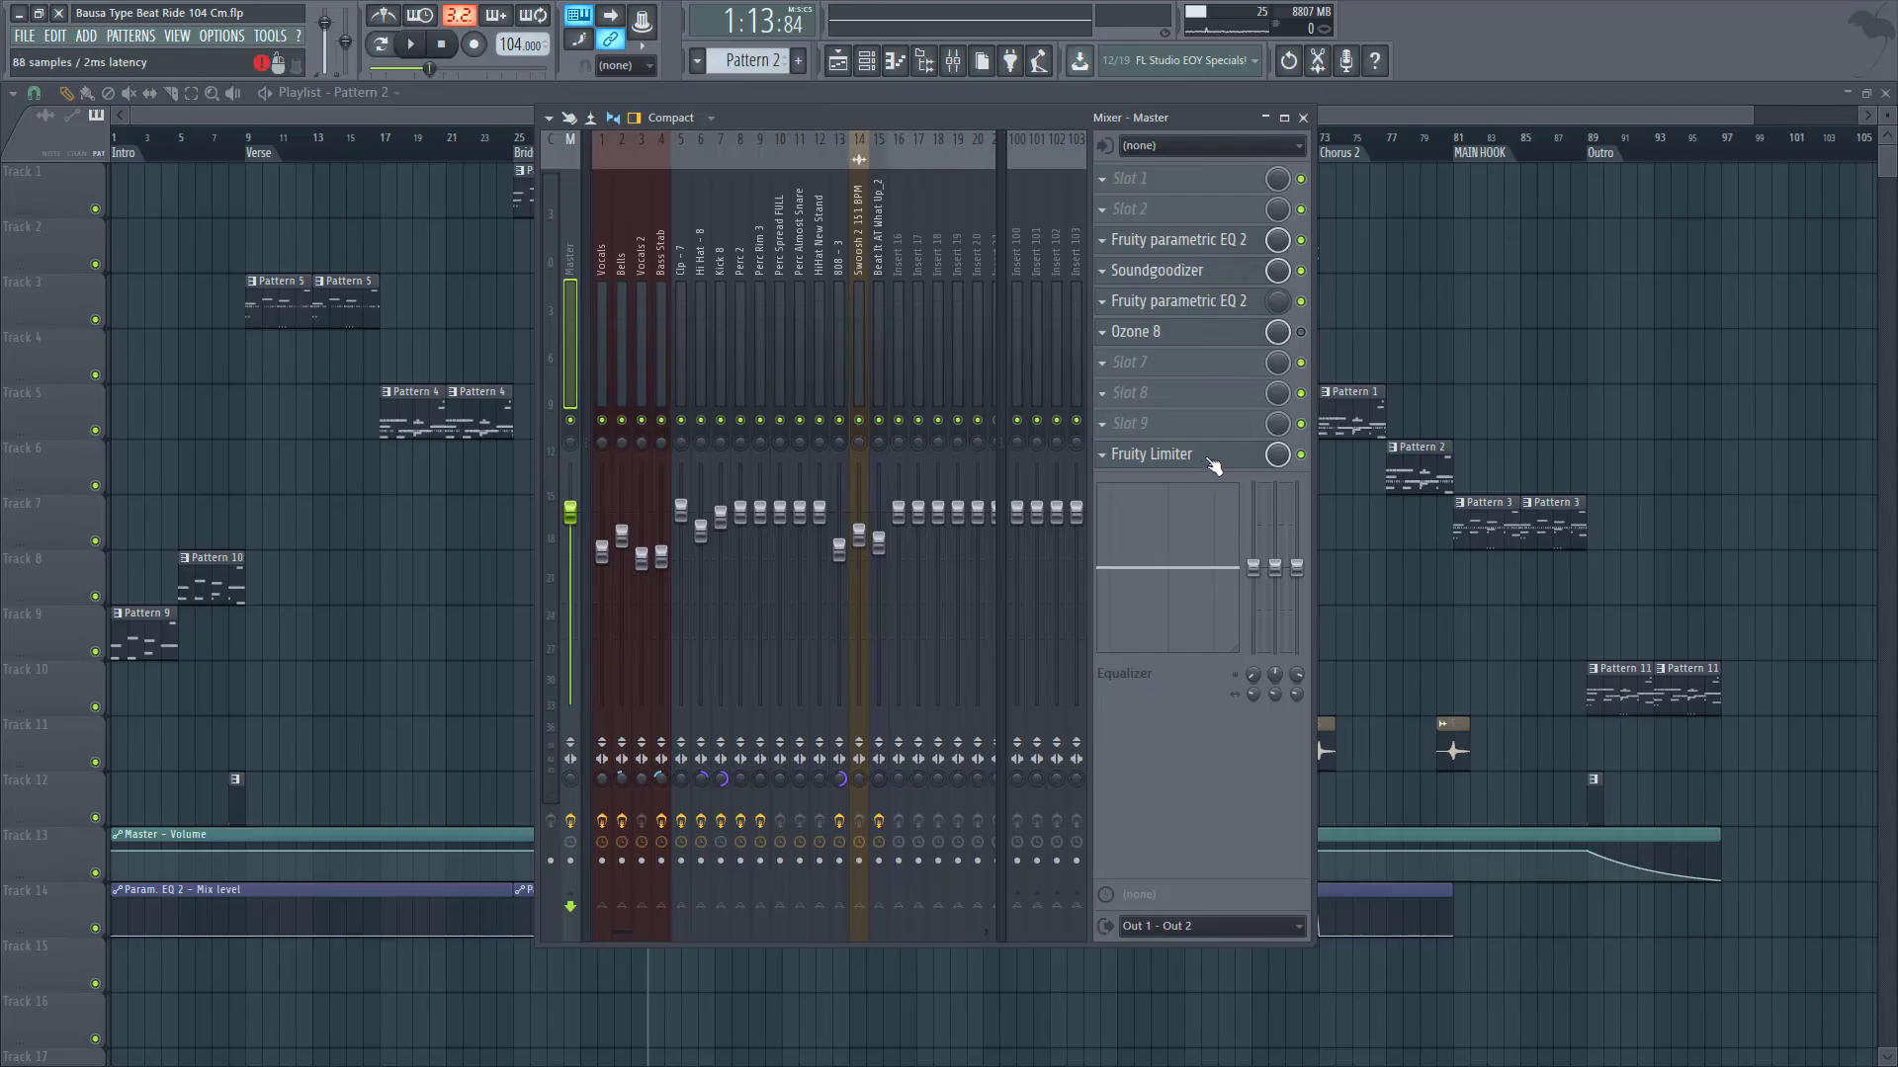
{"action": "left_click", "coordinate": [1211, 458]}
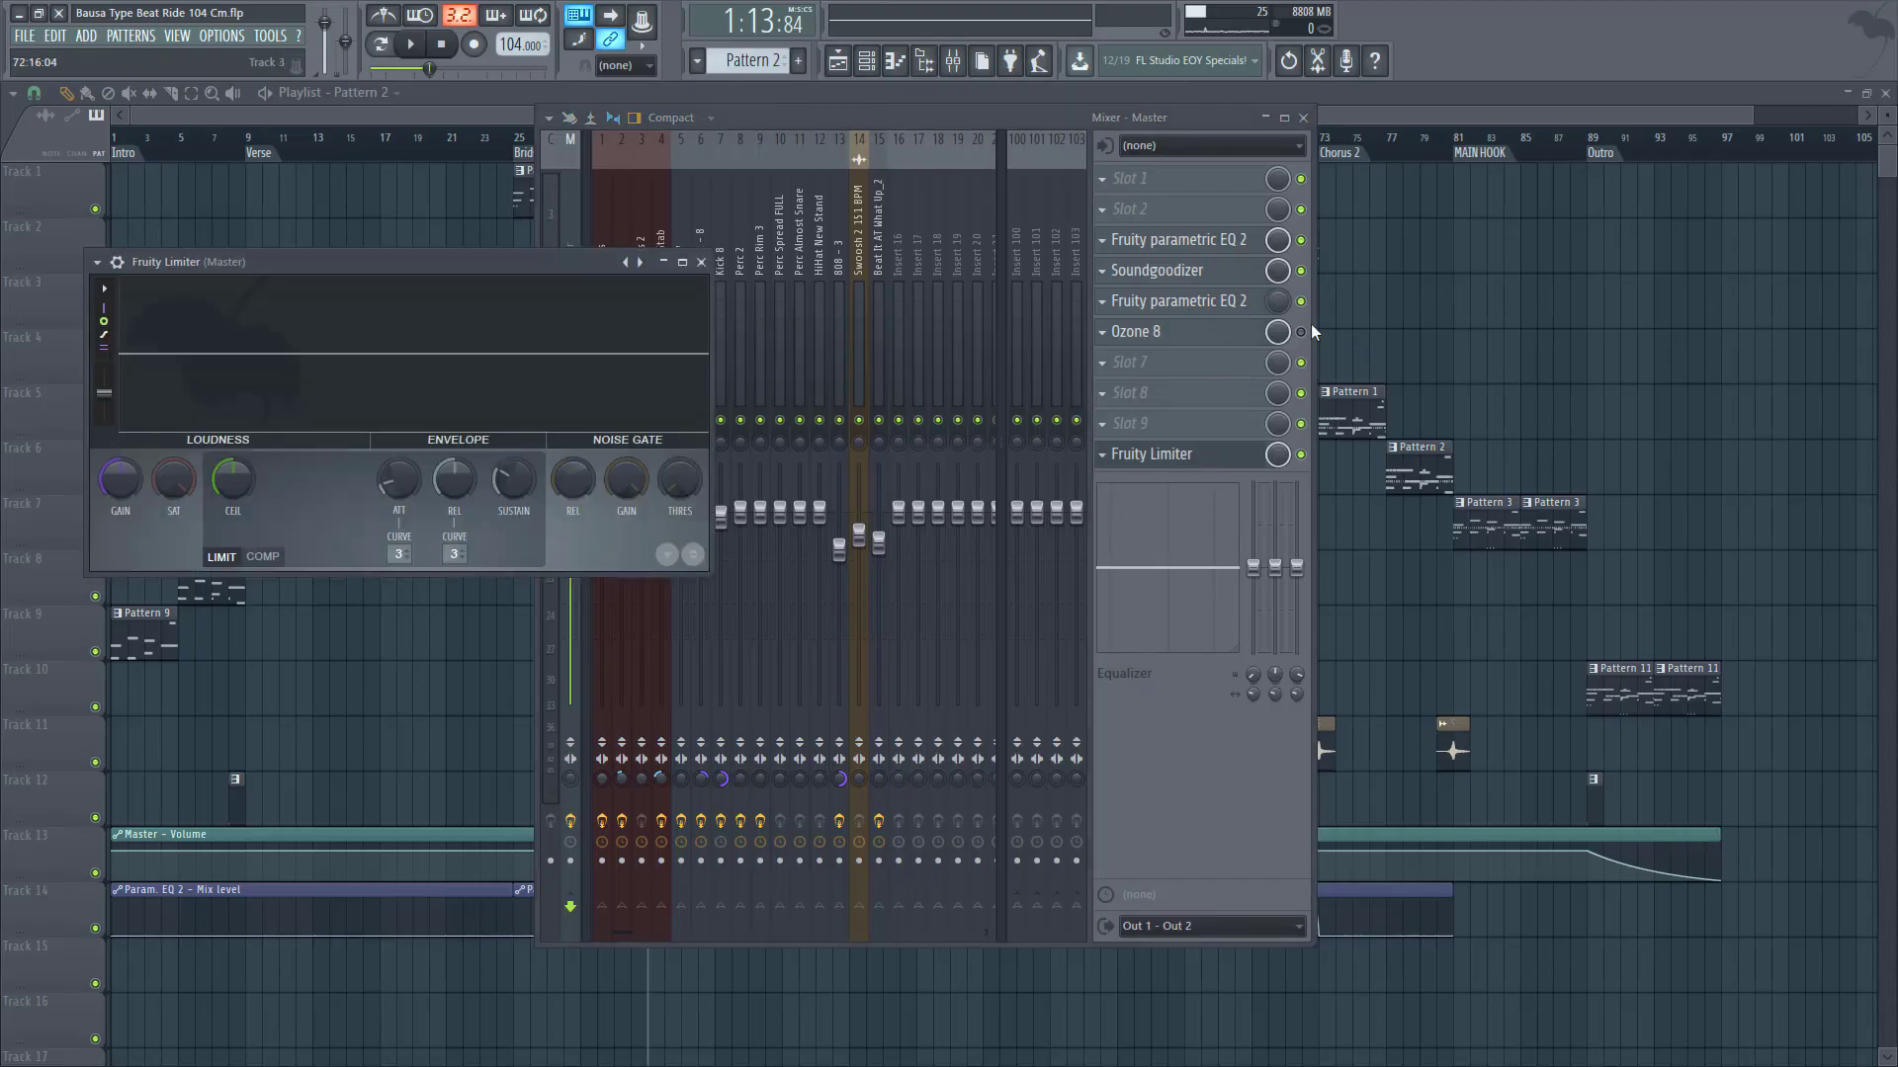
{"action": "key", "text": "F12"}
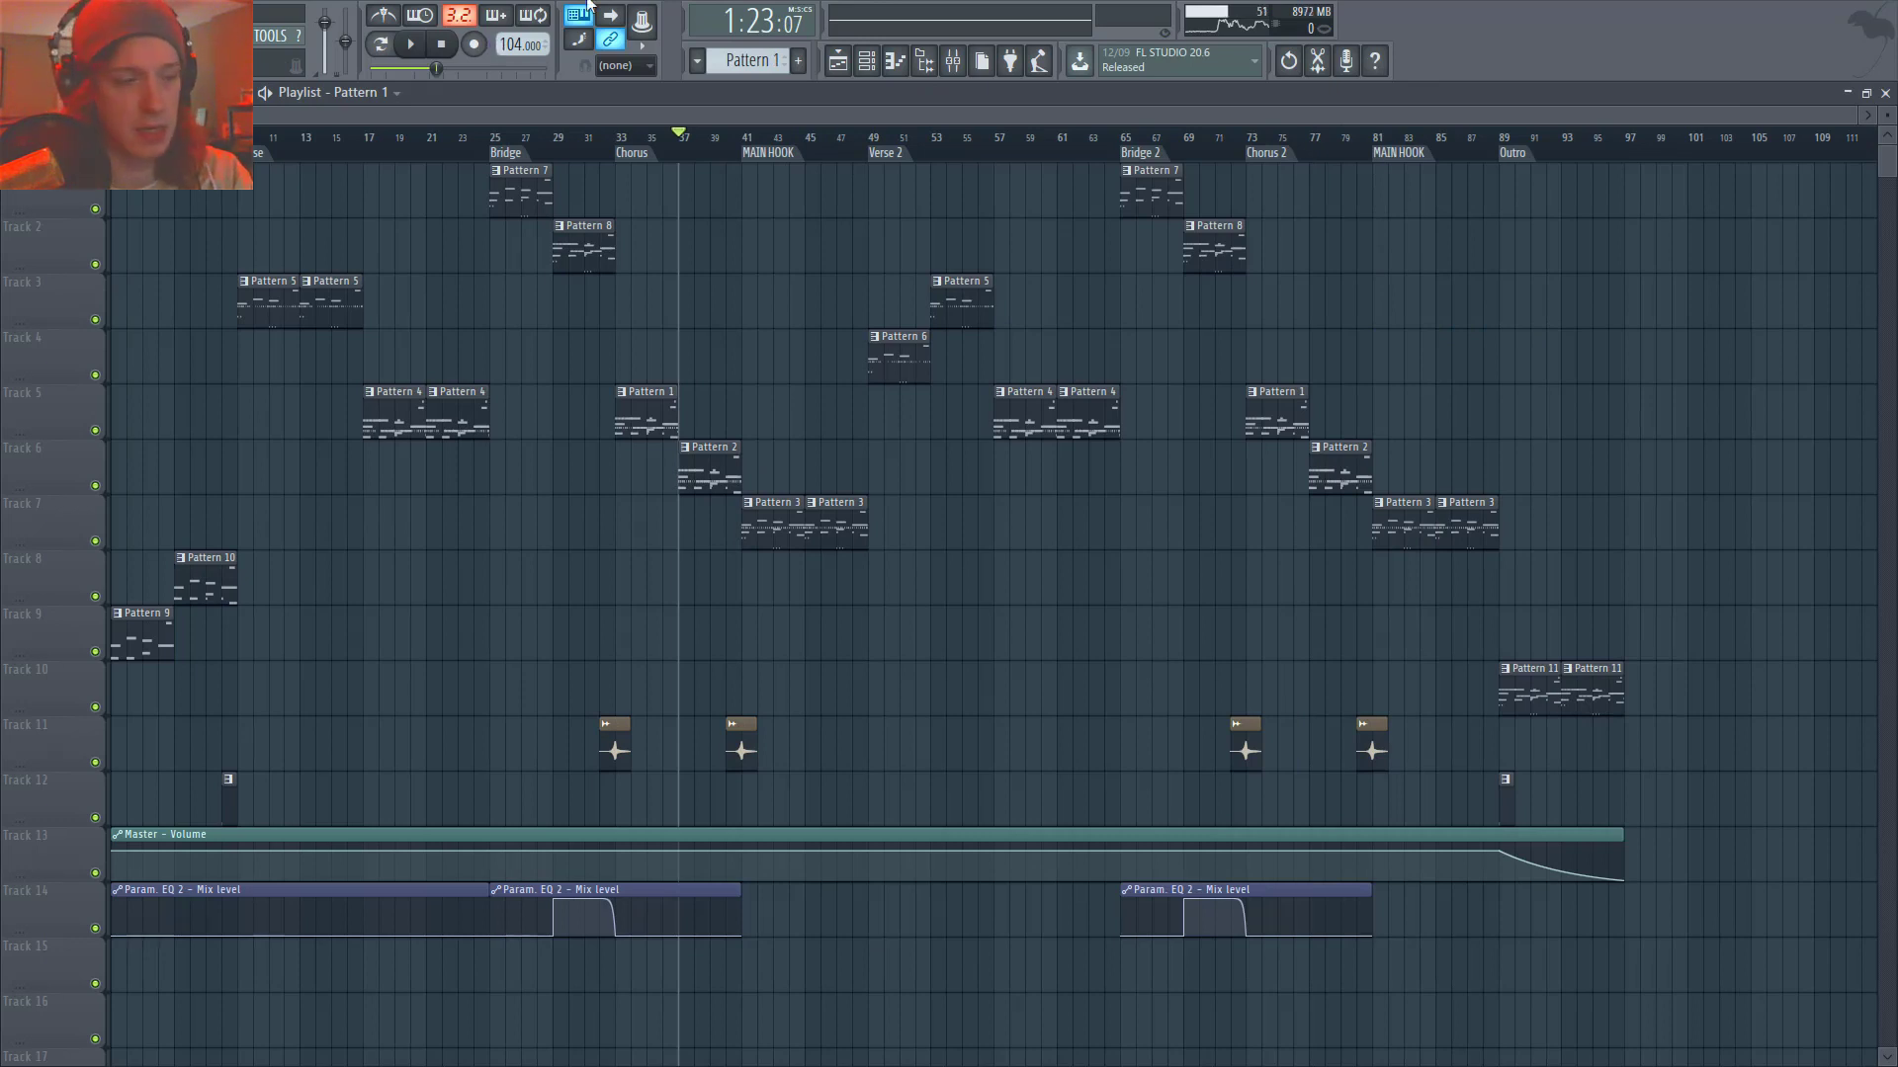
- Check the Master and Perc Almost Snare effect slots in the mixer, and close the mixer
{"action": "left_click", "coordinate": [953, 60]}
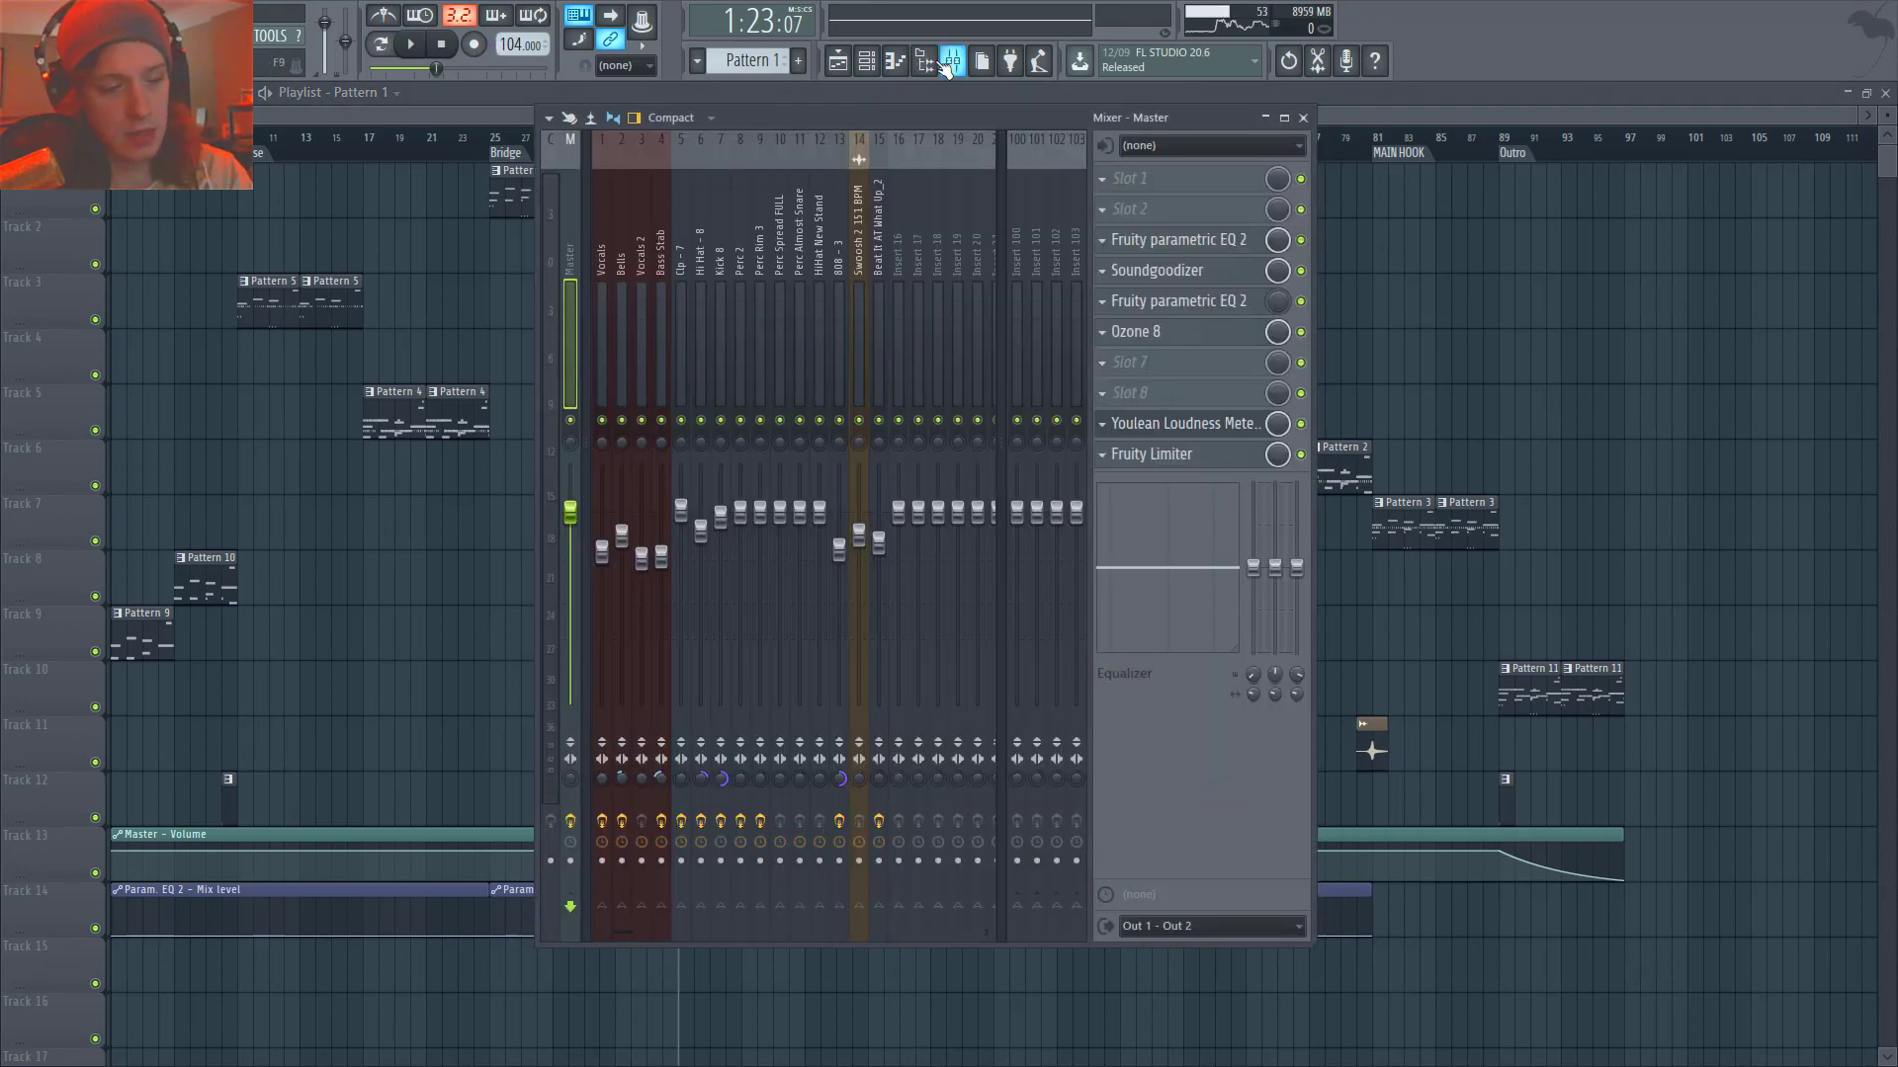
{"action": "left_click", "coordinate": [790, 312]}
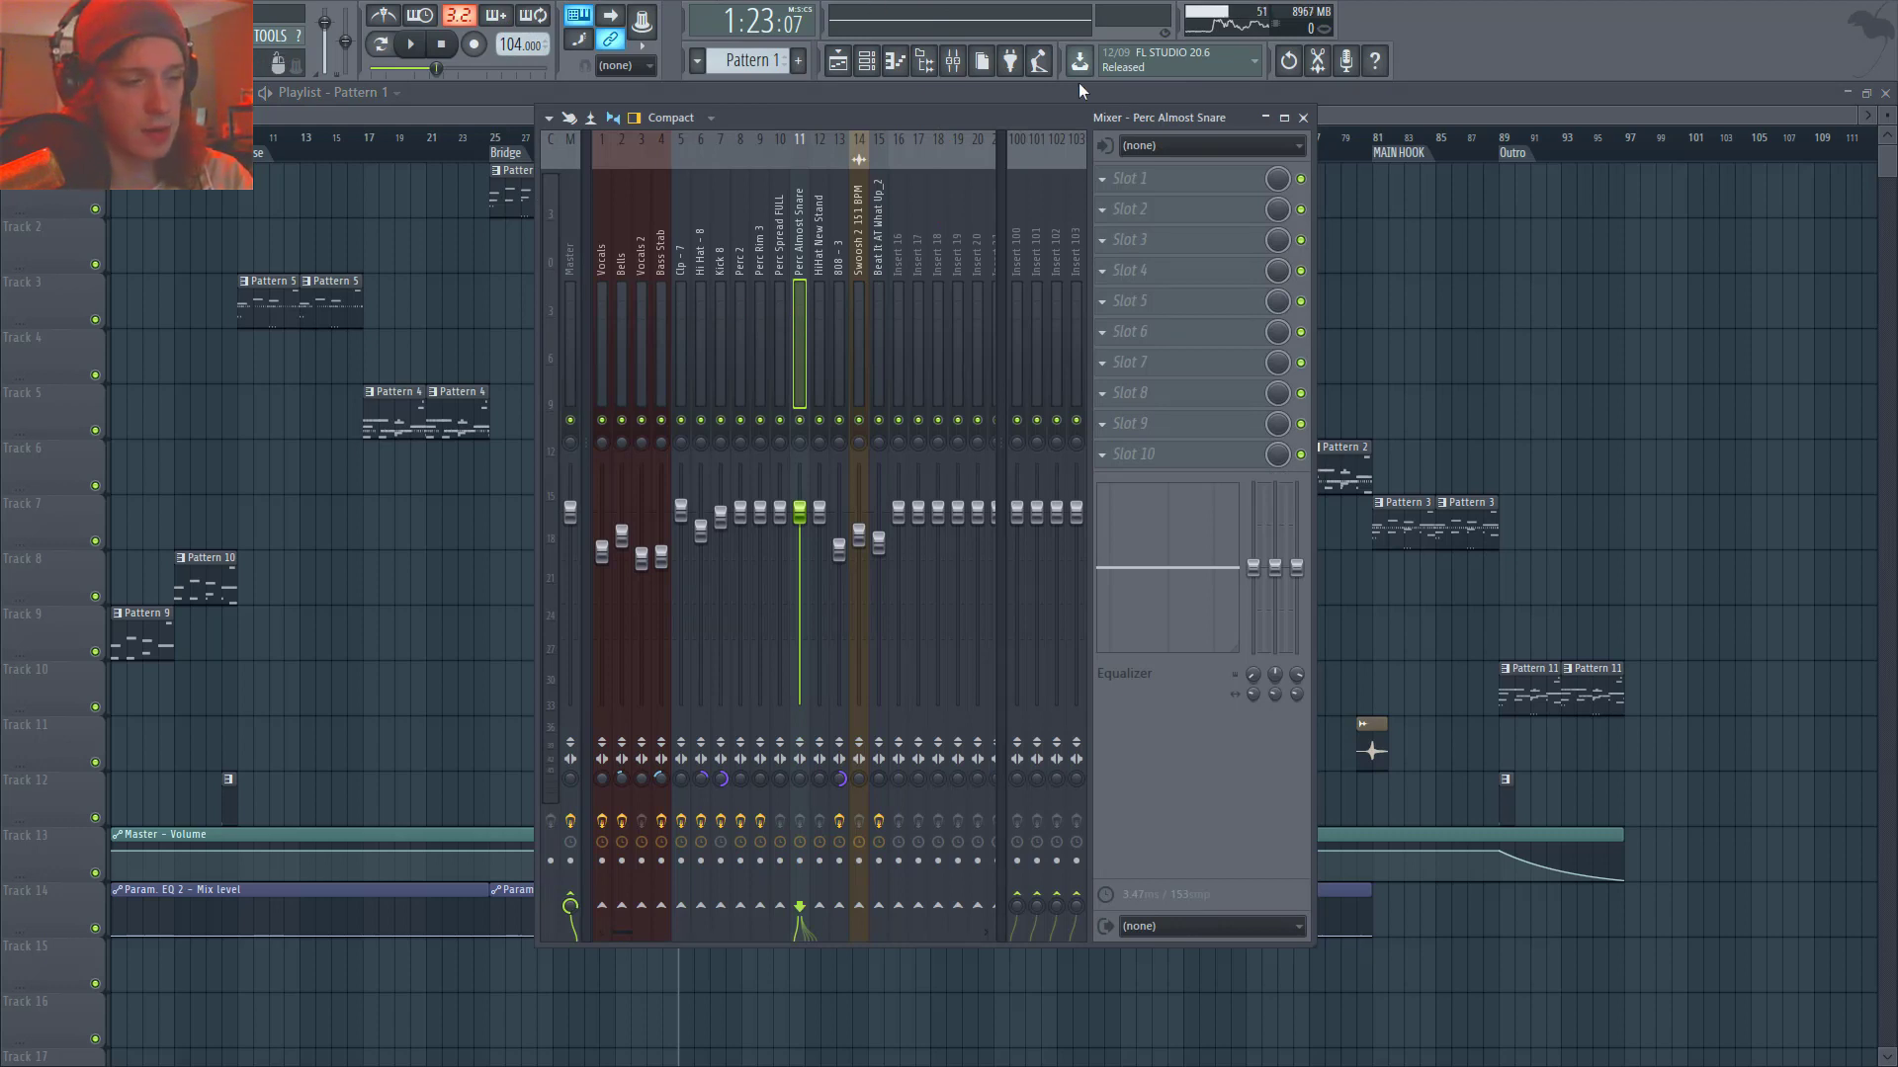
{"action": "left_click", "coordinate": [1302, 117]}
- Move the playhead through the Outro, first MAIN HOOK and Verse 2 markers, and select all playlist clips
{"action": "left_click", "coordinate": [1531, 150]}
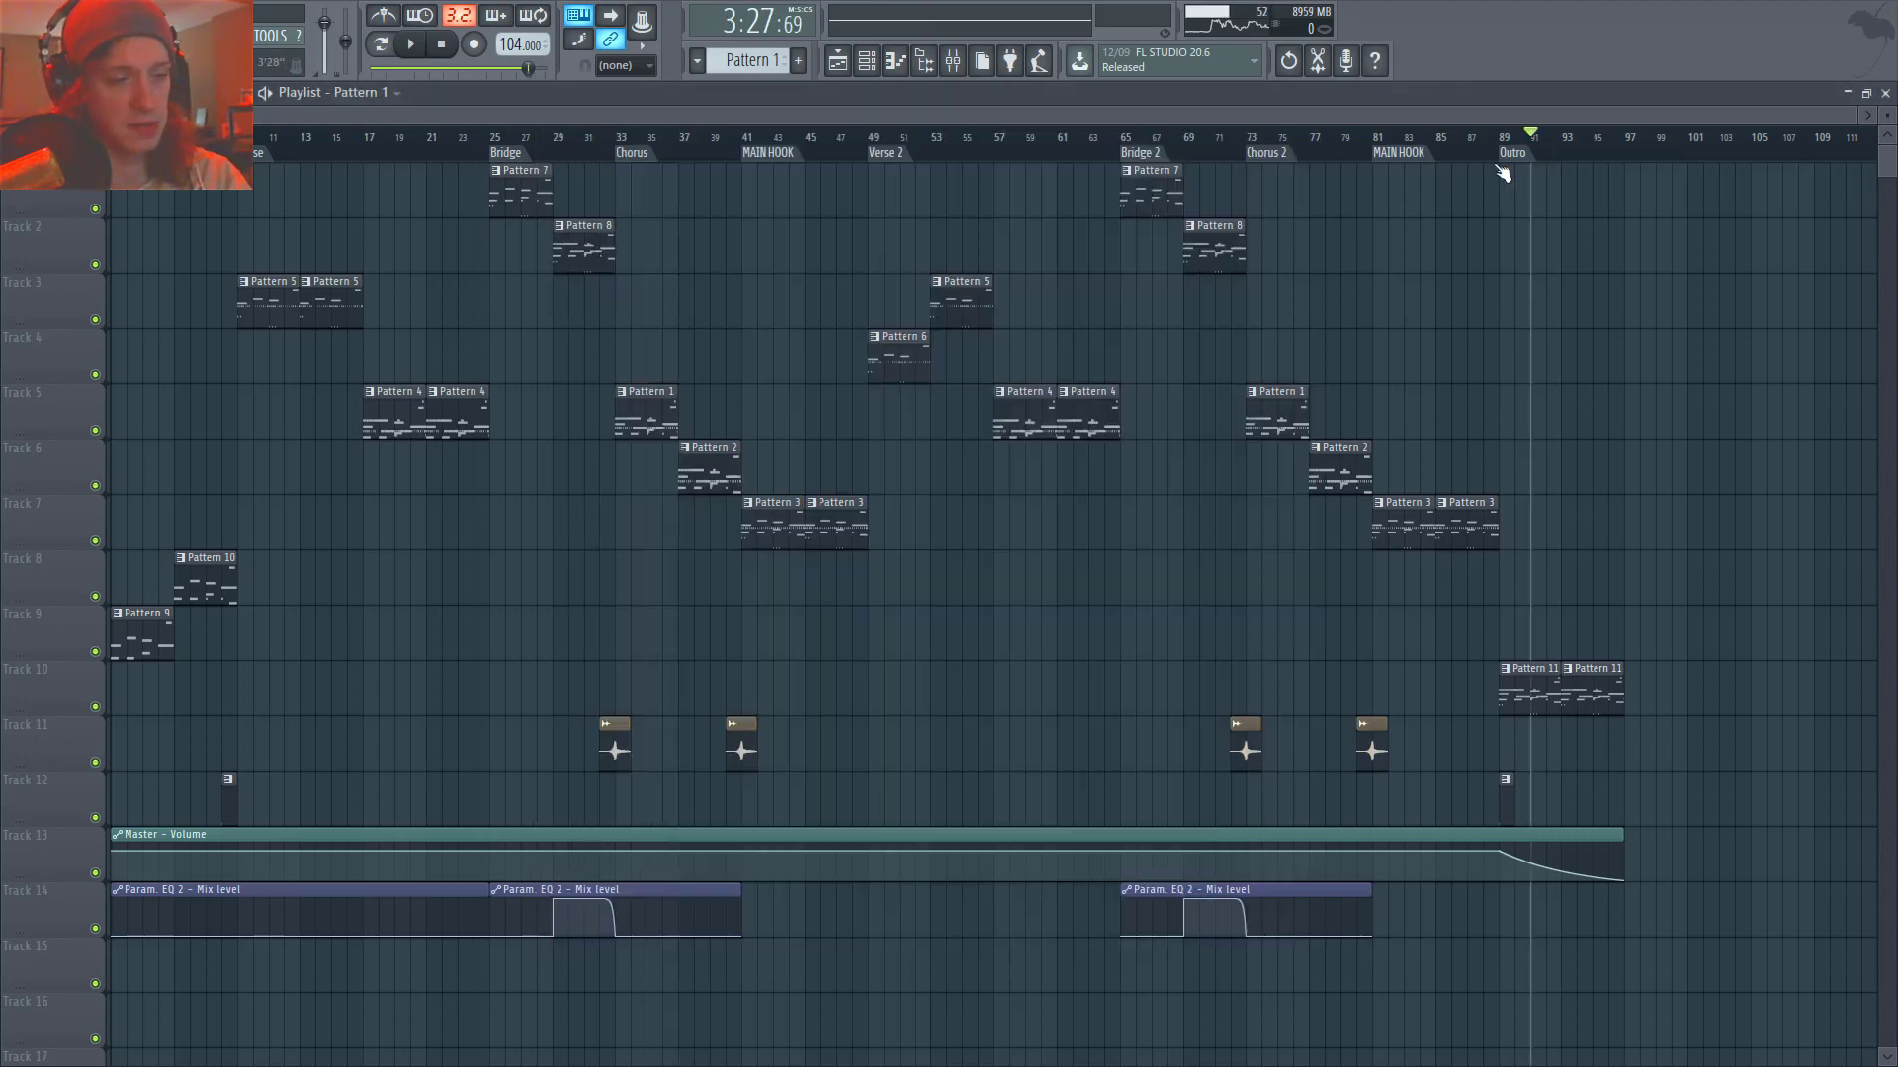
{"action": "left_click", "coordinate": [1500, 154]}
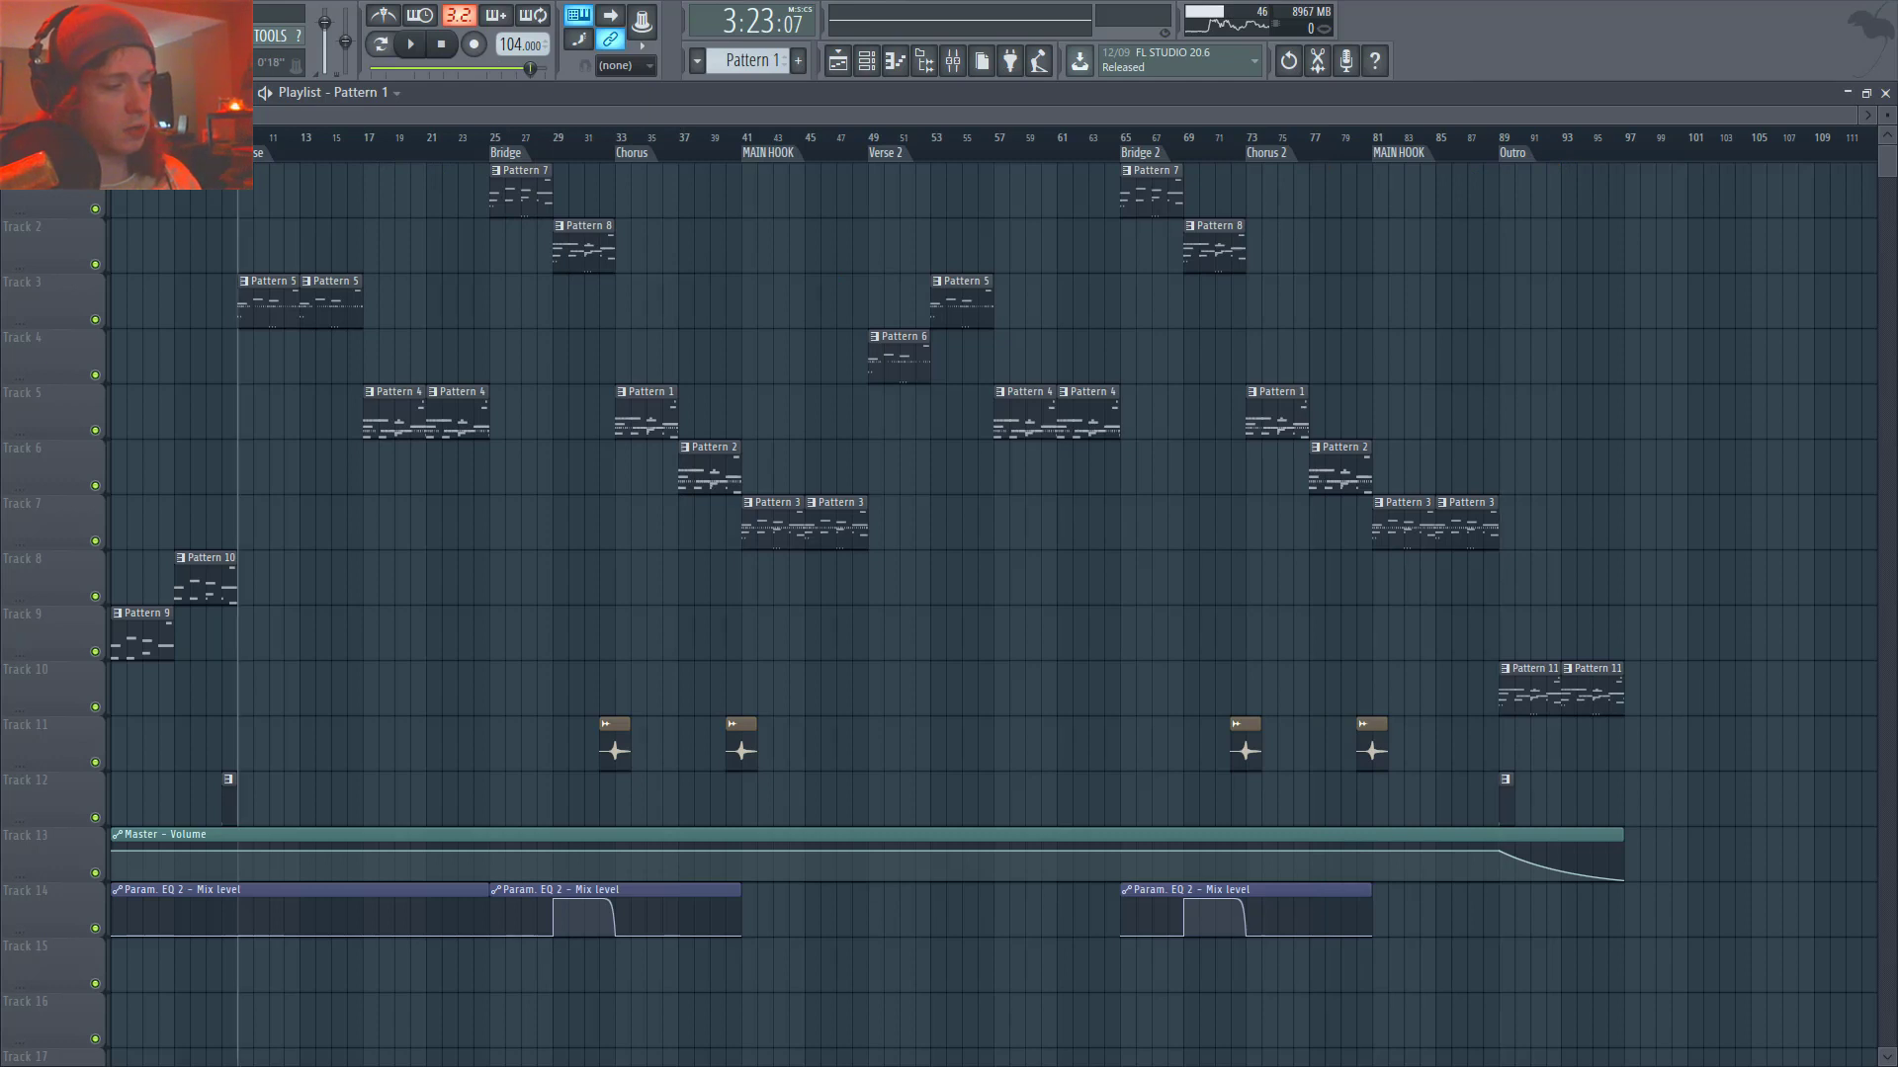
{"action": "left_click_drag", "start_coordinate": [475, 138], "coordinate": [751, 149]}
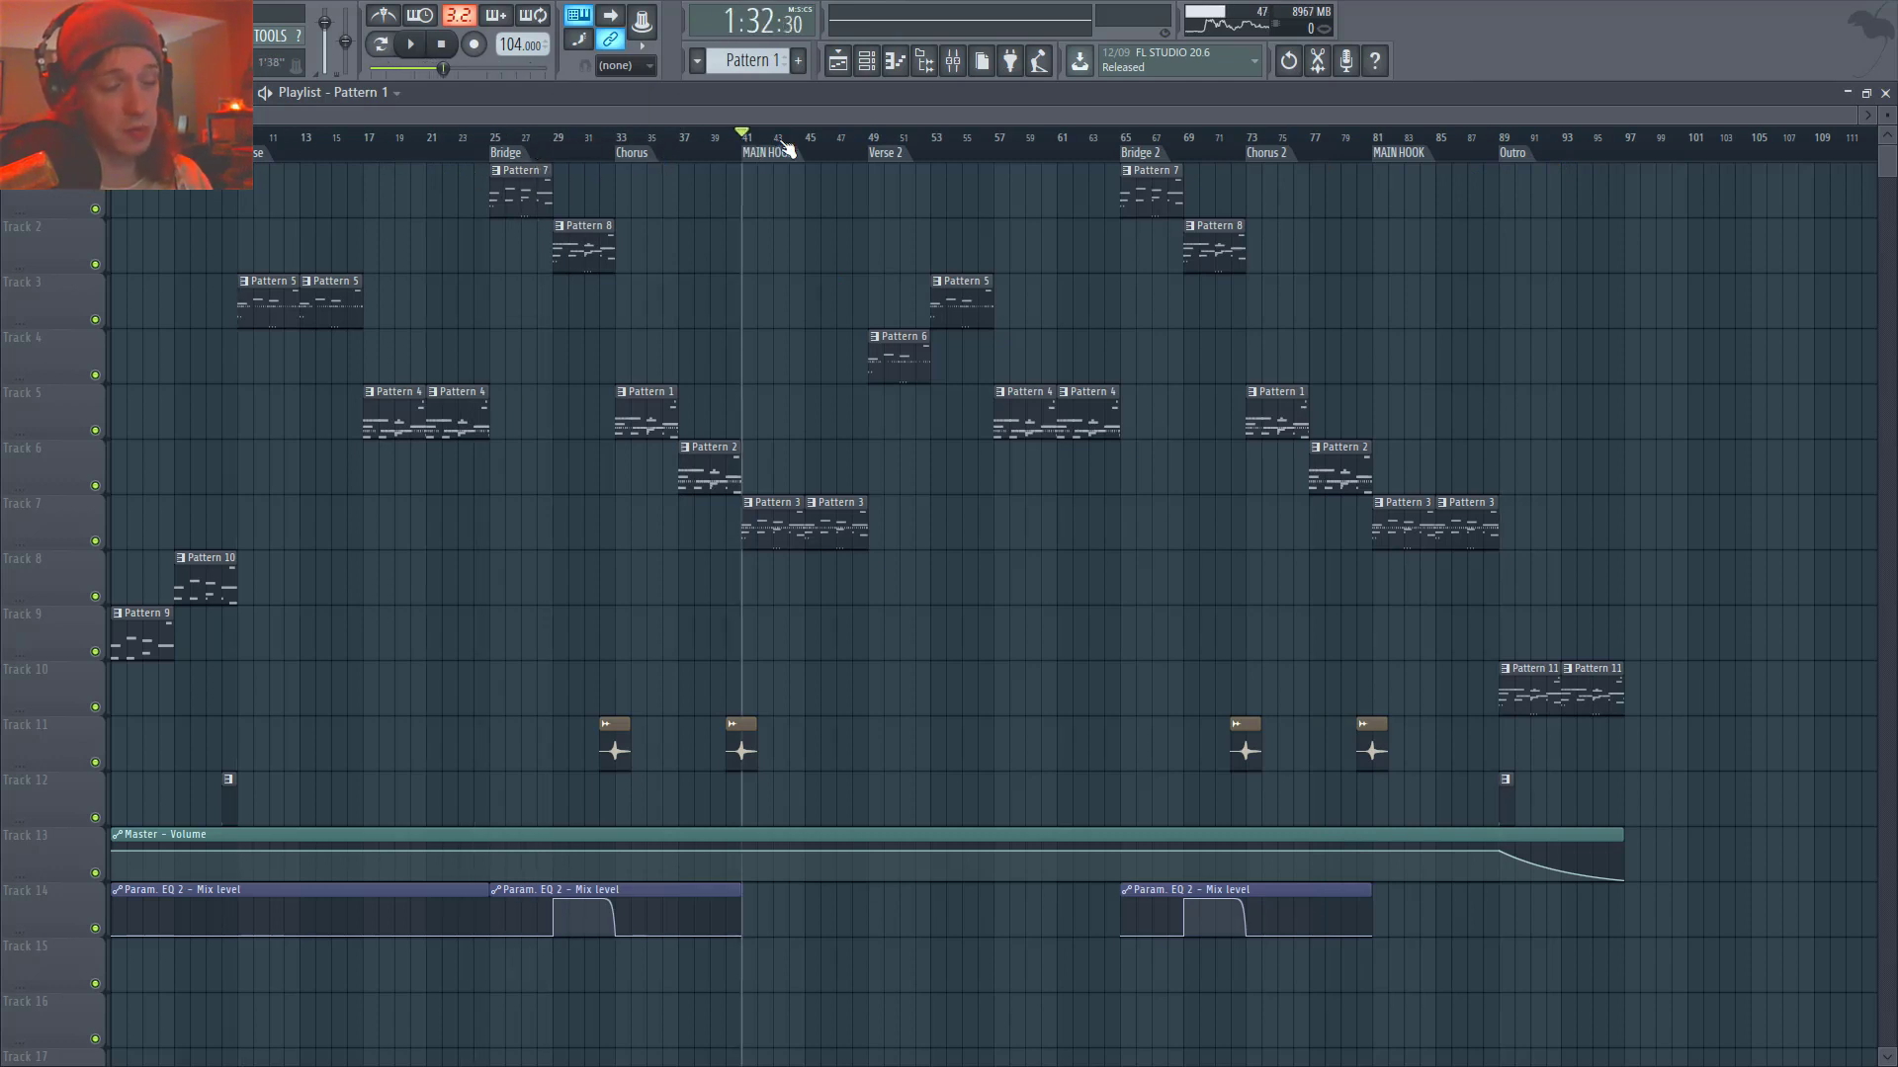
{"action": "left_click_drag", "start_coordinate": [901, 139], "coordinate": [872, 190]}
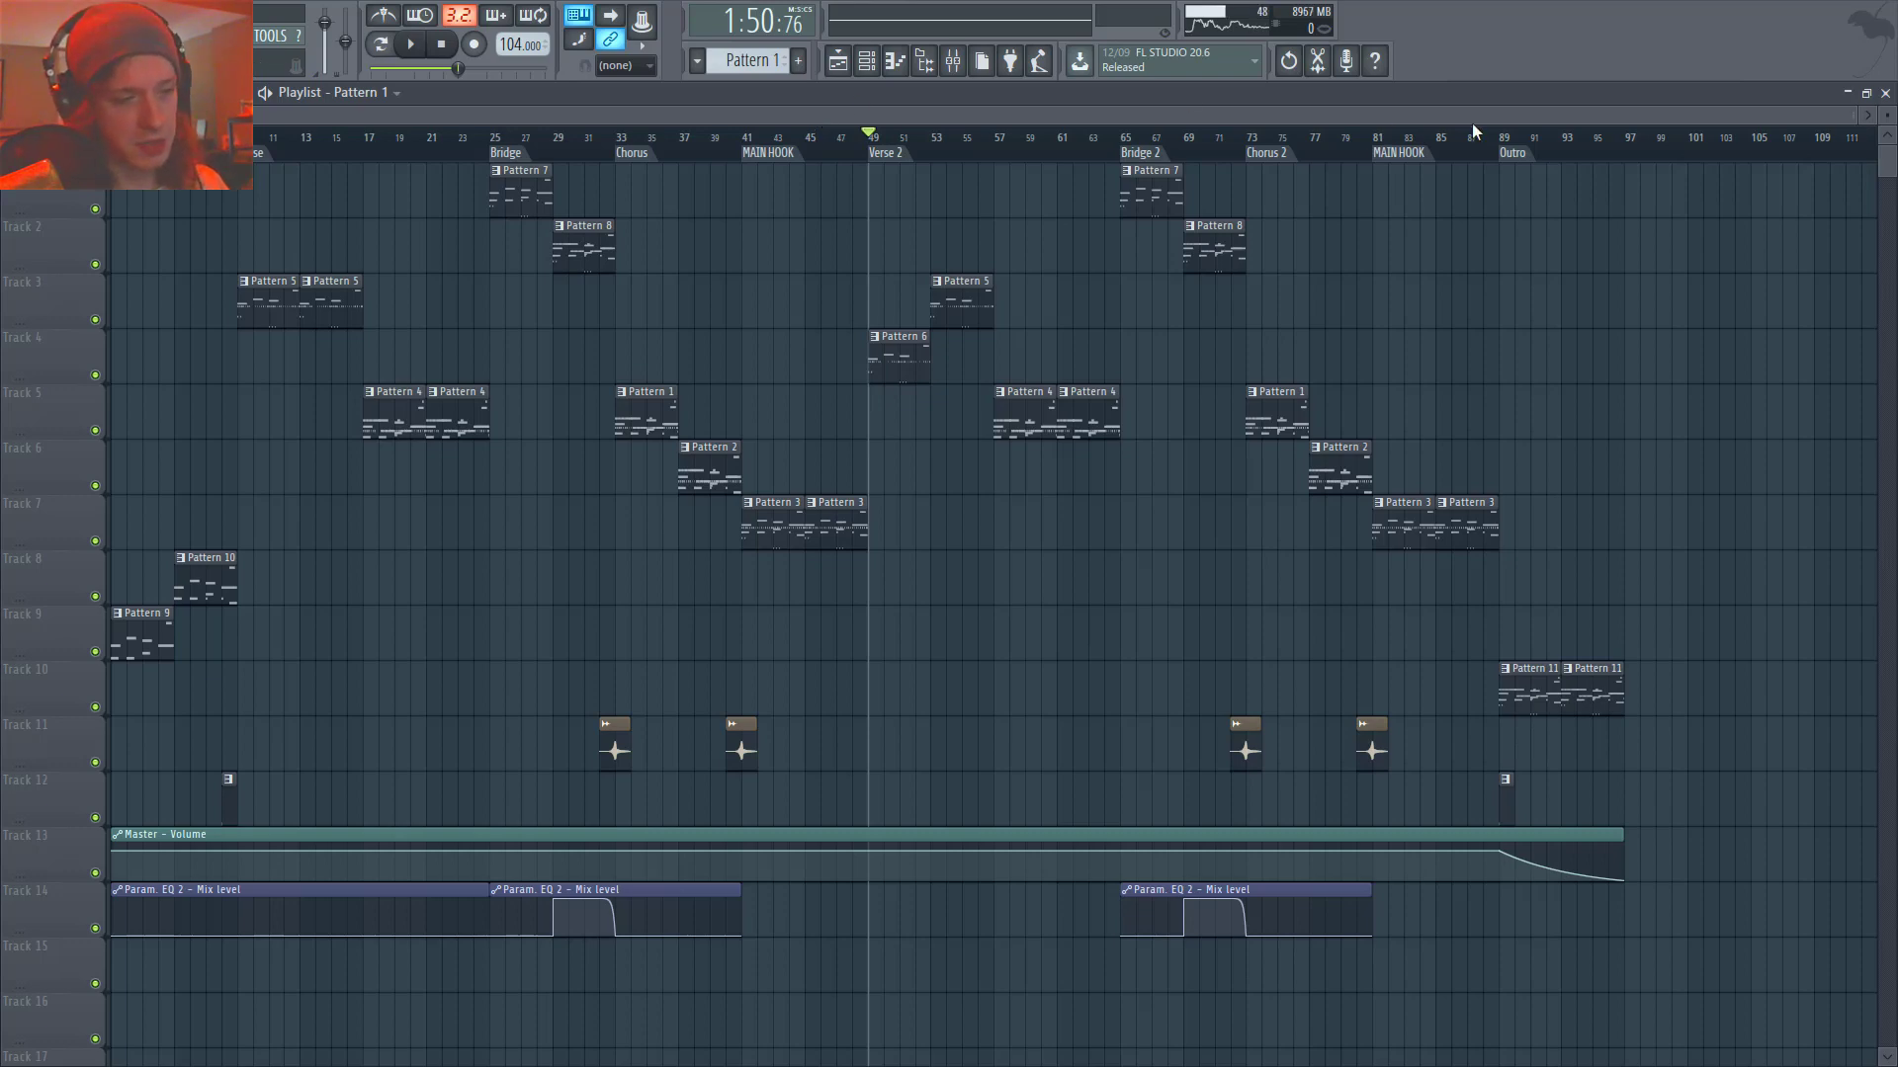
{"action": "key", "text": "ctrl+a"}
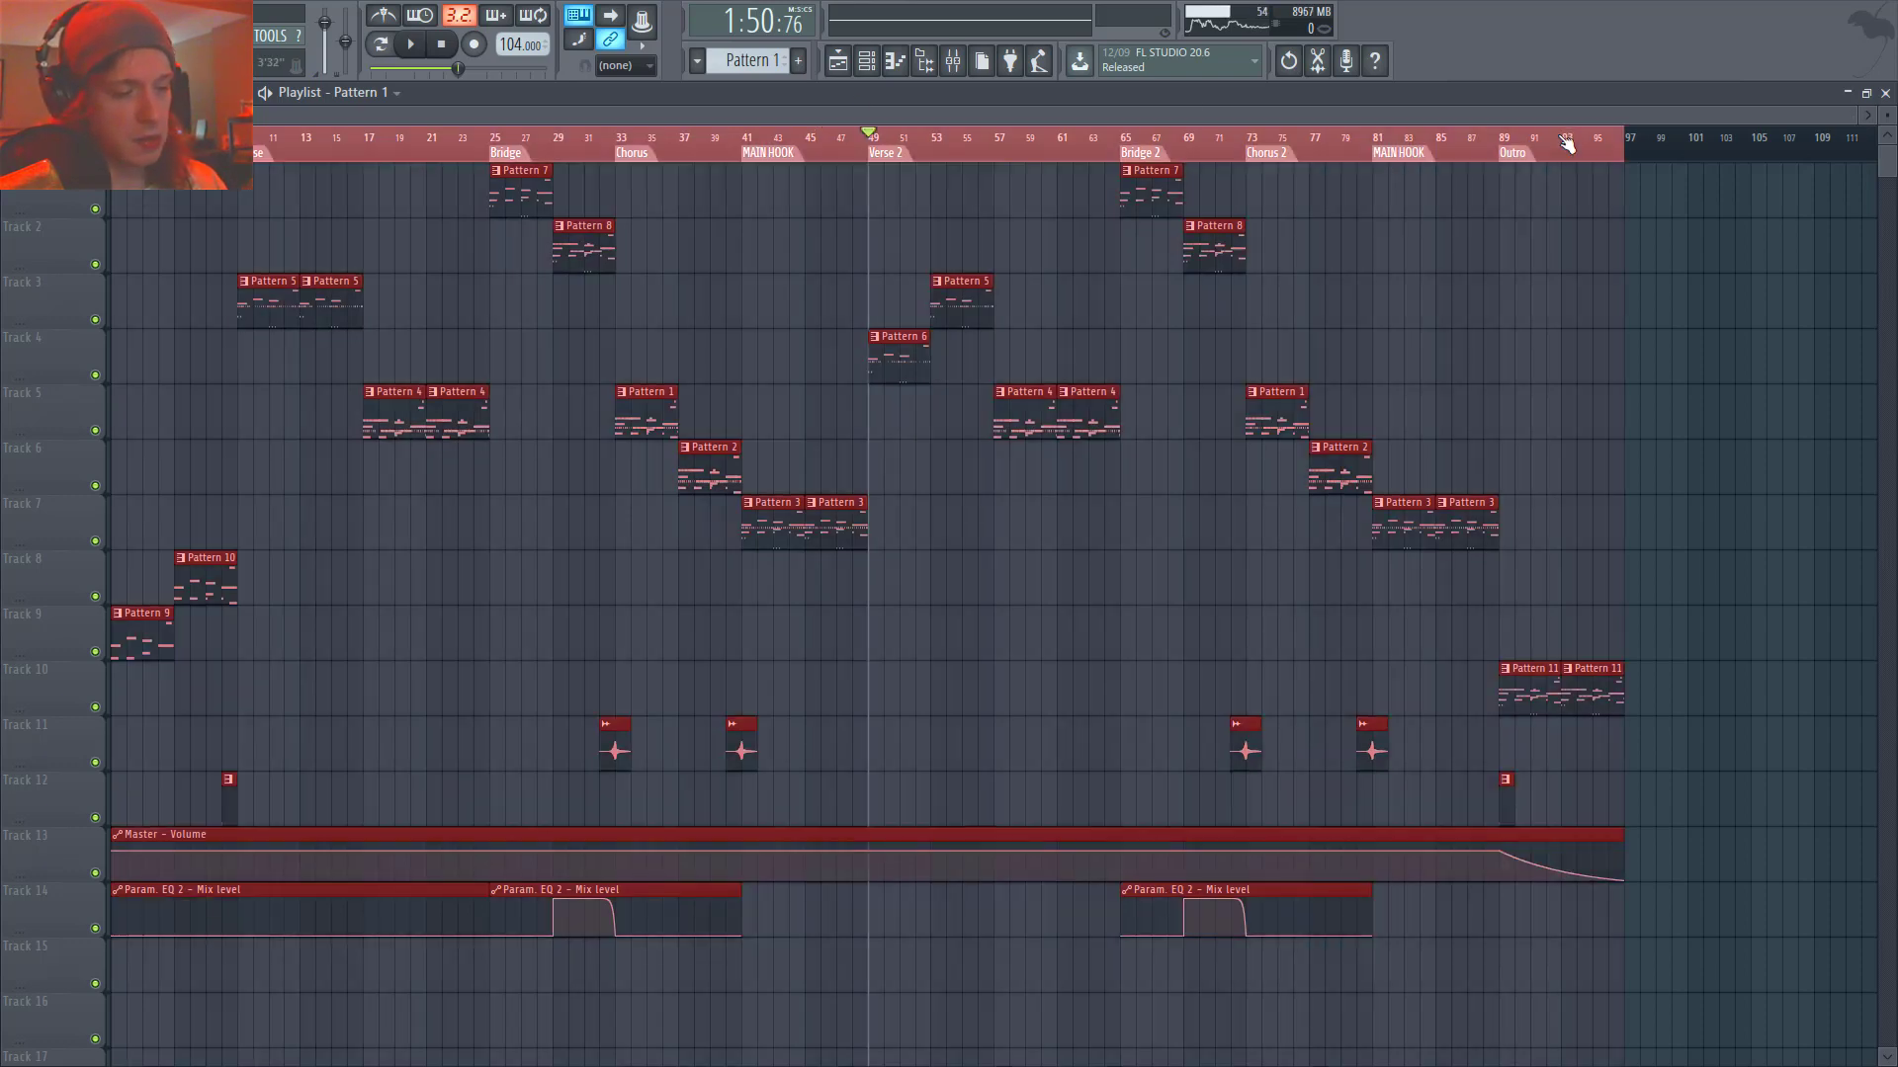